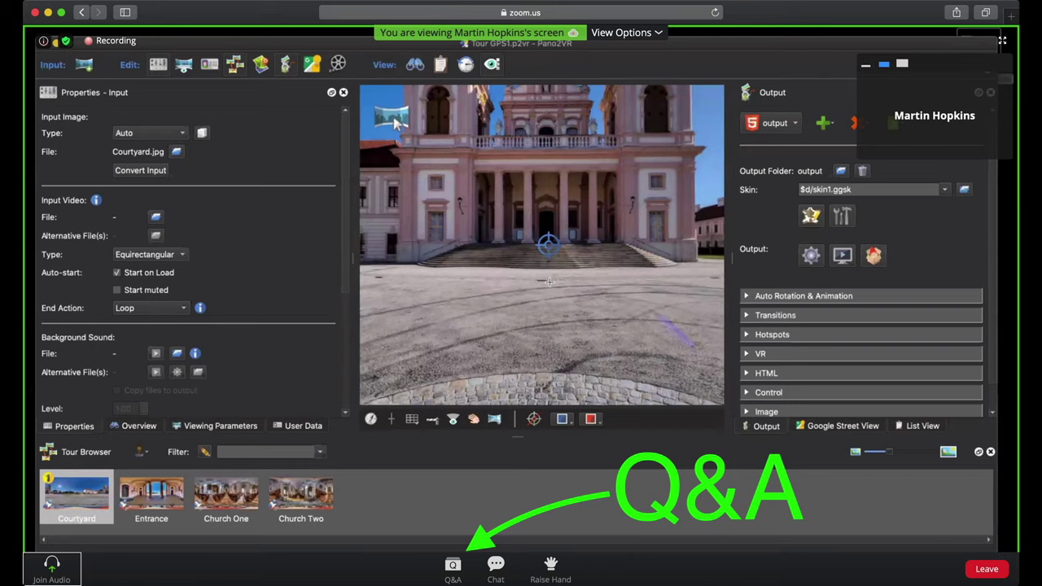
key(ctrl)
key(ctrl)
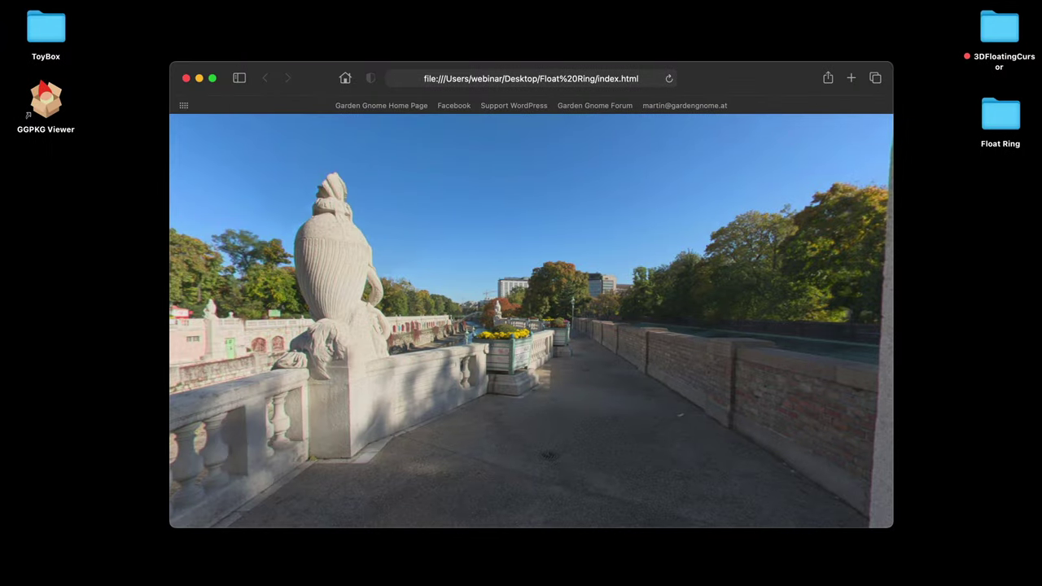
Examine the Float Ring panorama, moving the ring cursor across the ground and stonework in several directions
drag(323, 79, 318, 64)
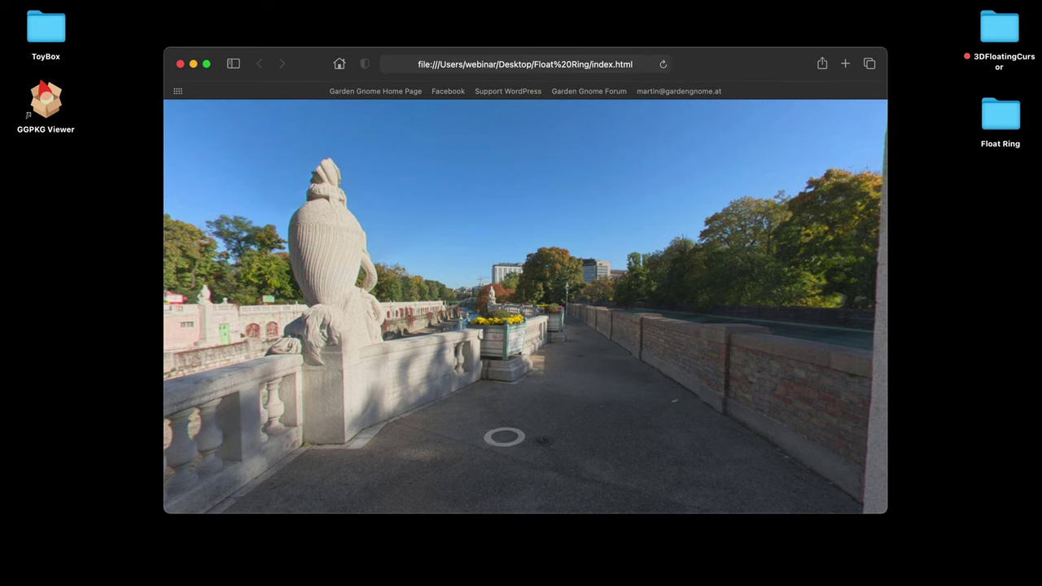
drag(505, 437, 561, 444)
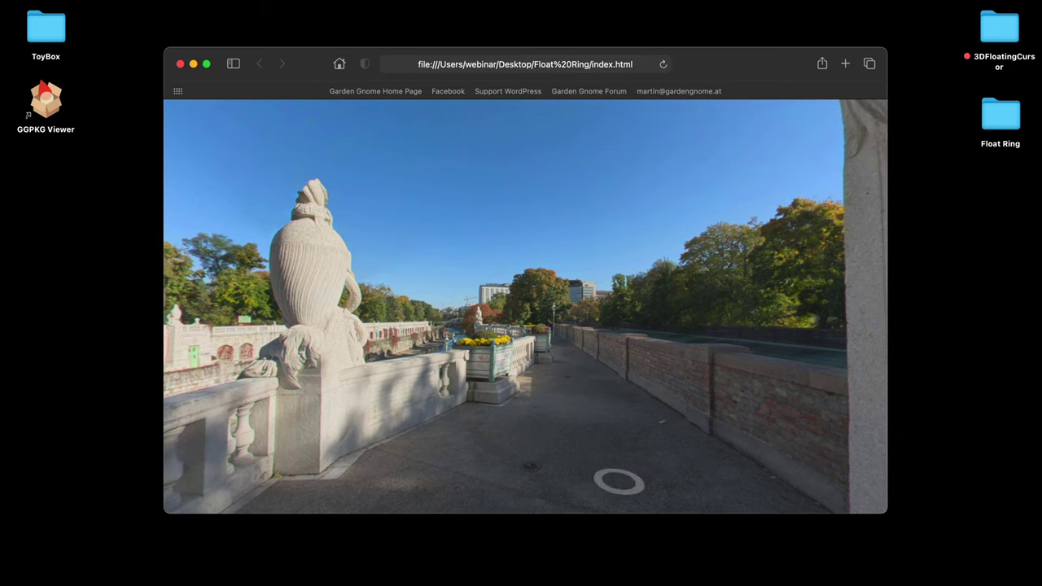
drag(618, 482, 651, 366)
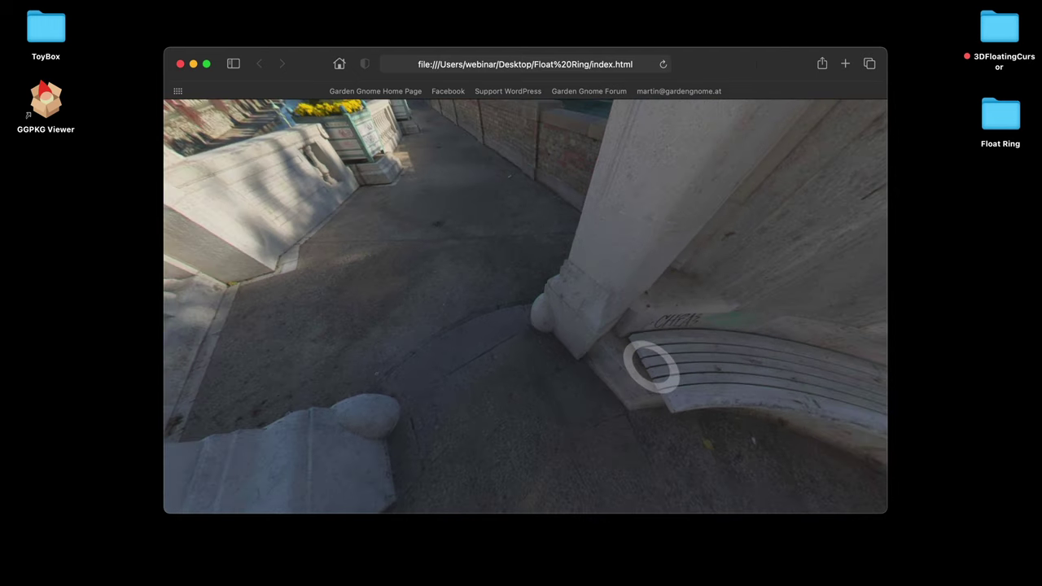
drag(481, 421, 500, 412)
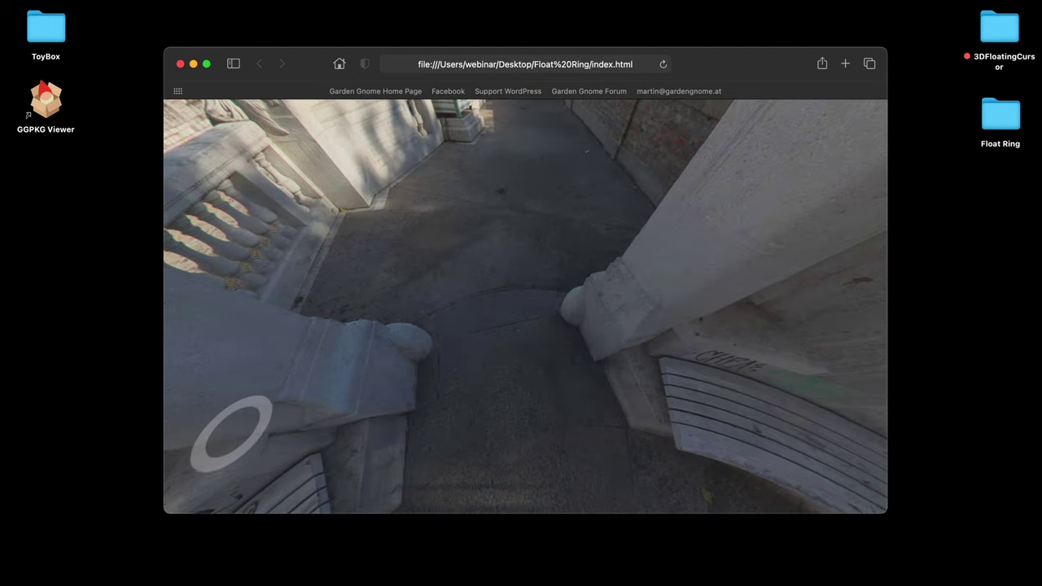
drag(435, 351, 472, 421)
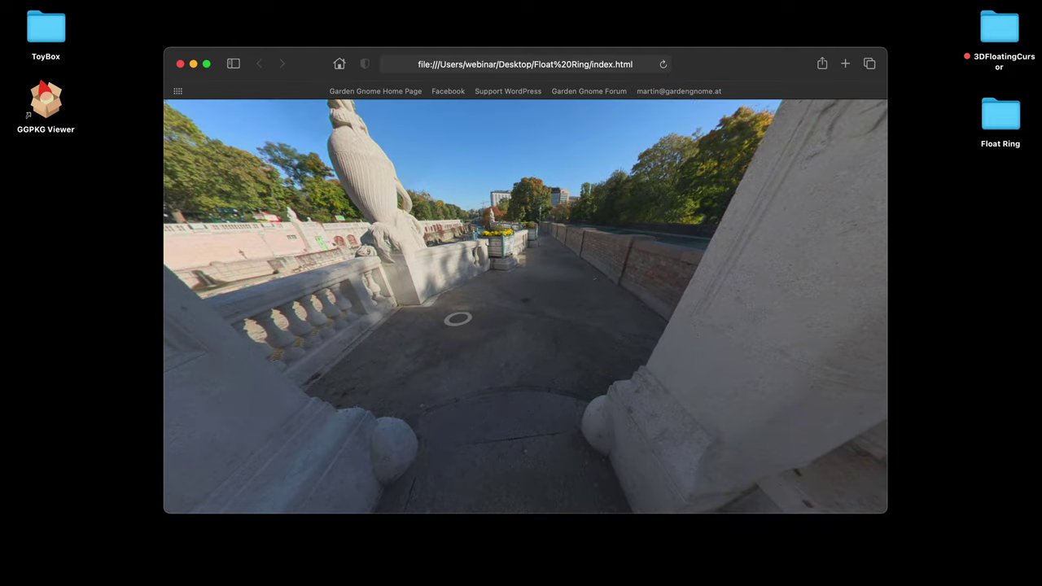
drag(458, 318, 432, 414)
drag(526, 349, 525, 384)
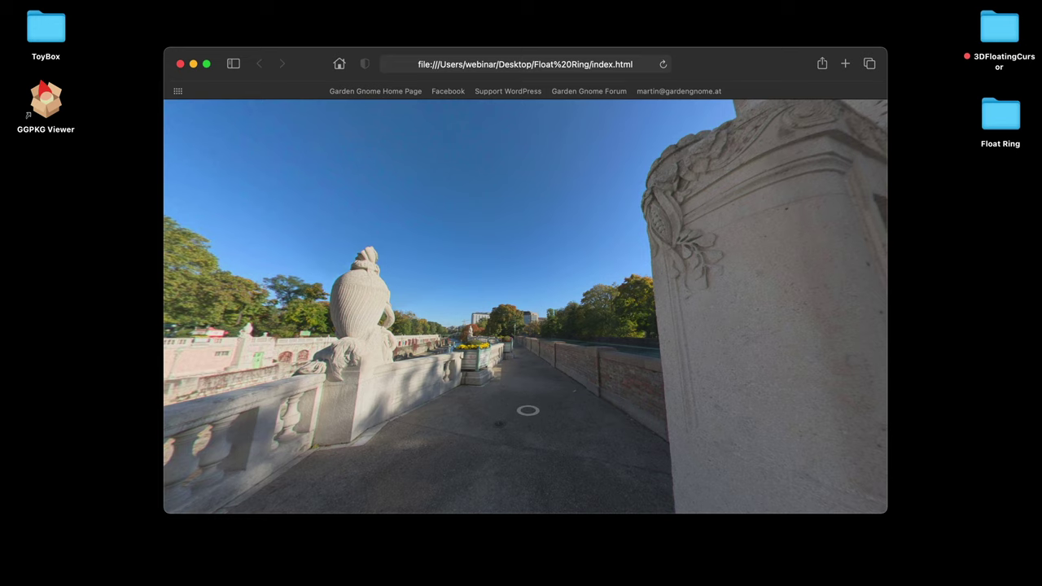
drag(525, 412, 526, 337)
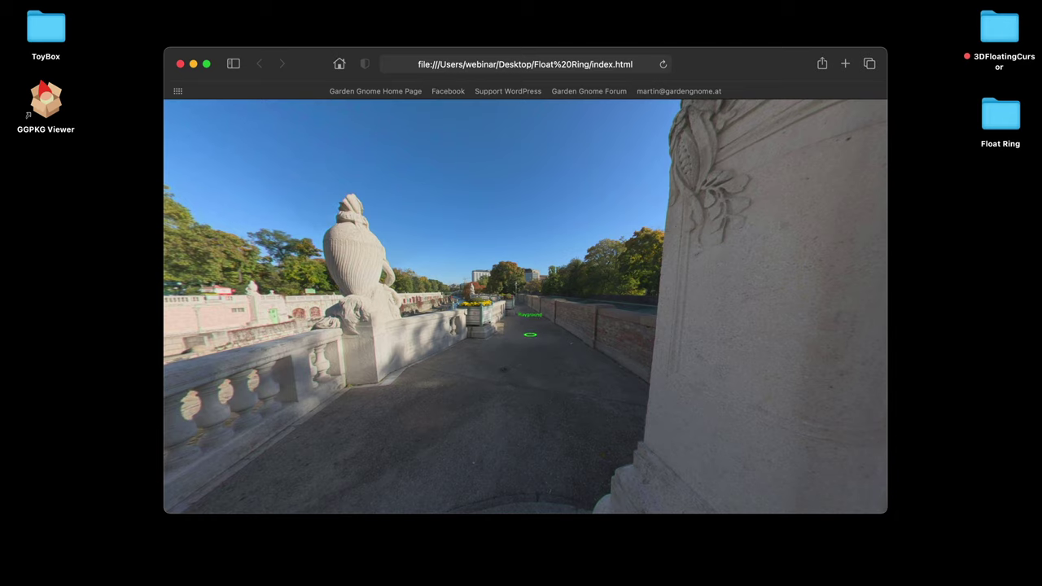
Visit the Playground panorama through its ground hotspot and return to the riverside panorama through the hotspot there
click(529, 349)
click(525, 336)
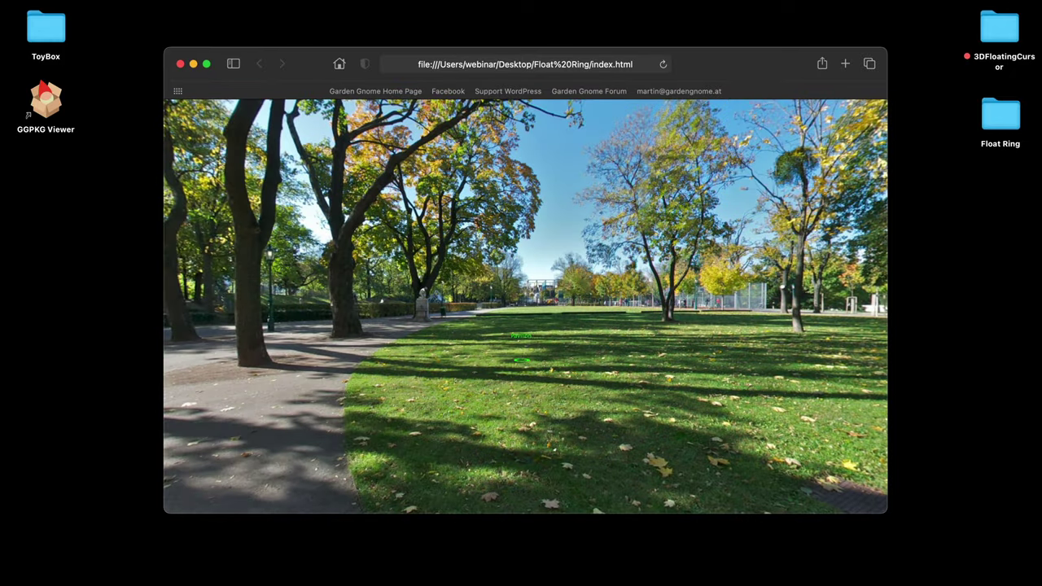
click(522, 337)
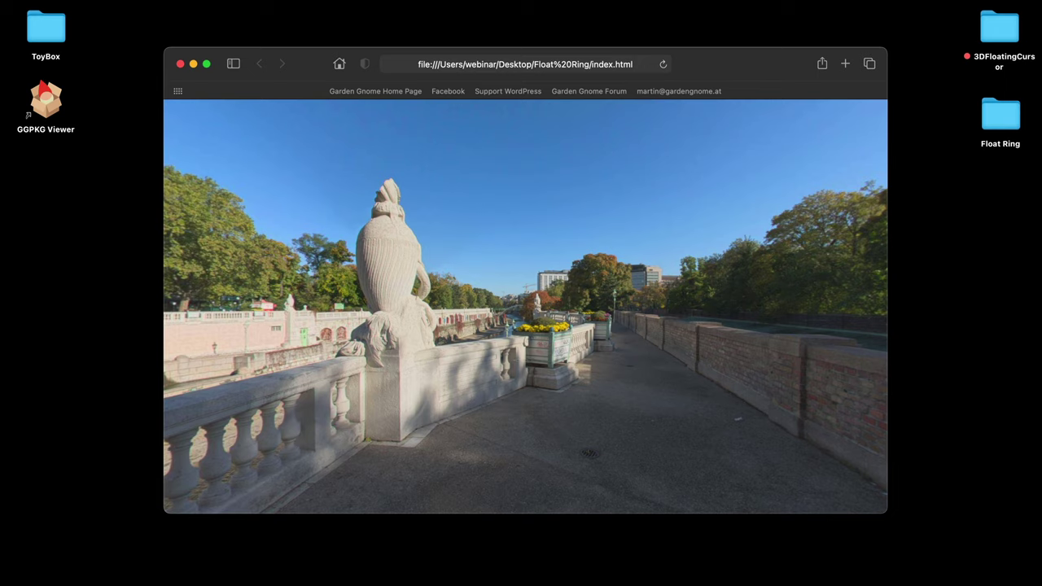
Close the Float Ring windows and open the 3DFloatingCursor.p2vr project from the 3DFloatingCursor folder in Pano2VR
click(180, 63)
click(210, 116)
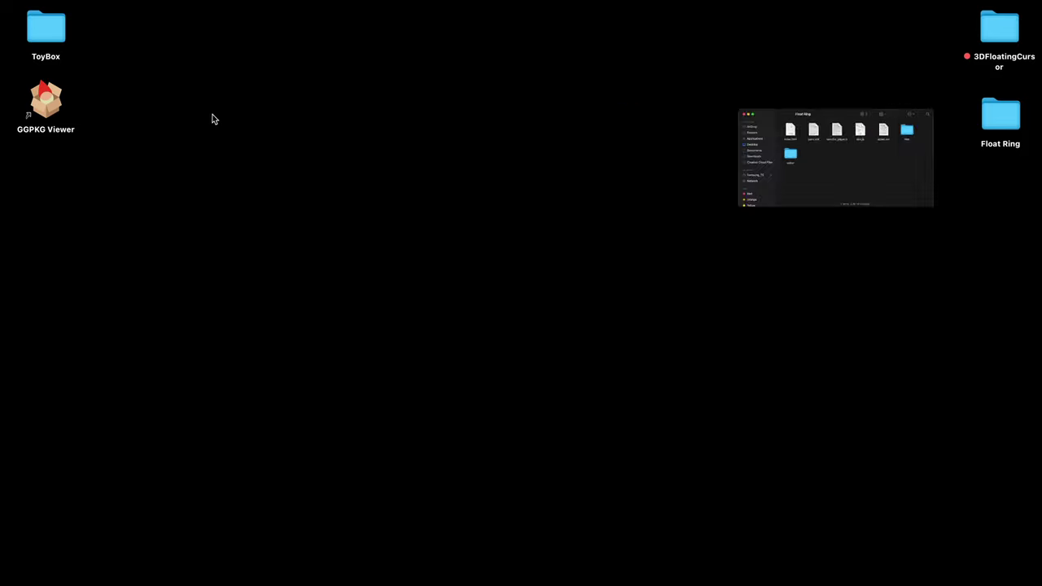
double_click(998, 33)
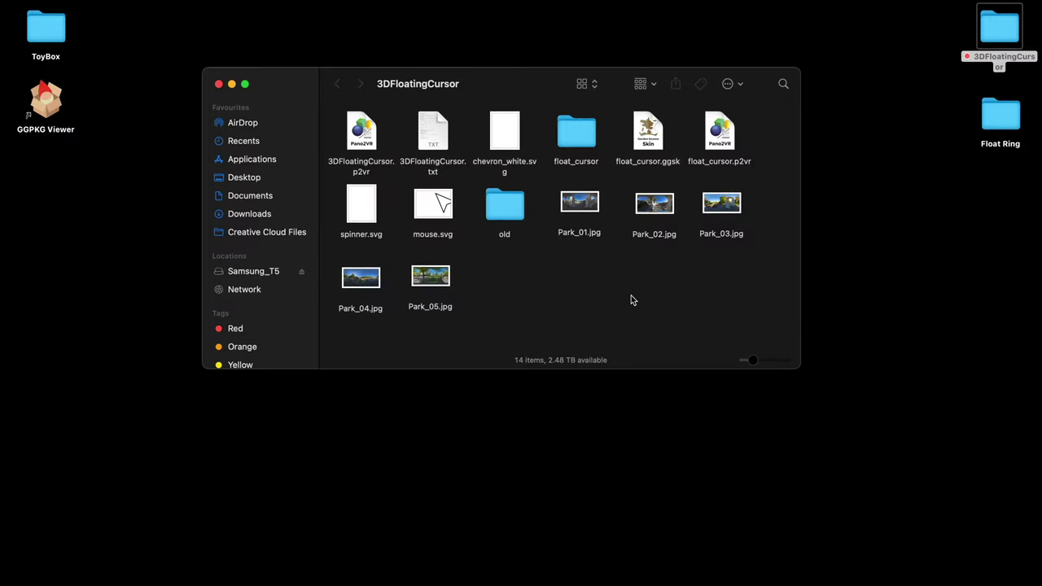
double_click(369, 146)
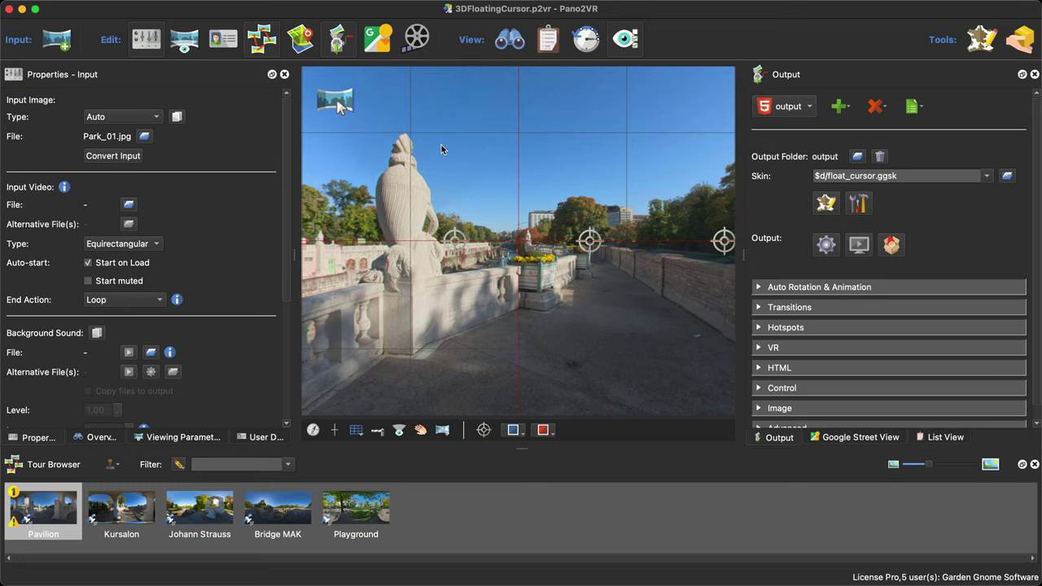
Open the float_cursor.ggsk skin in the Skin Editor and examine the JavaScript in the _code text element
click(825, 204)
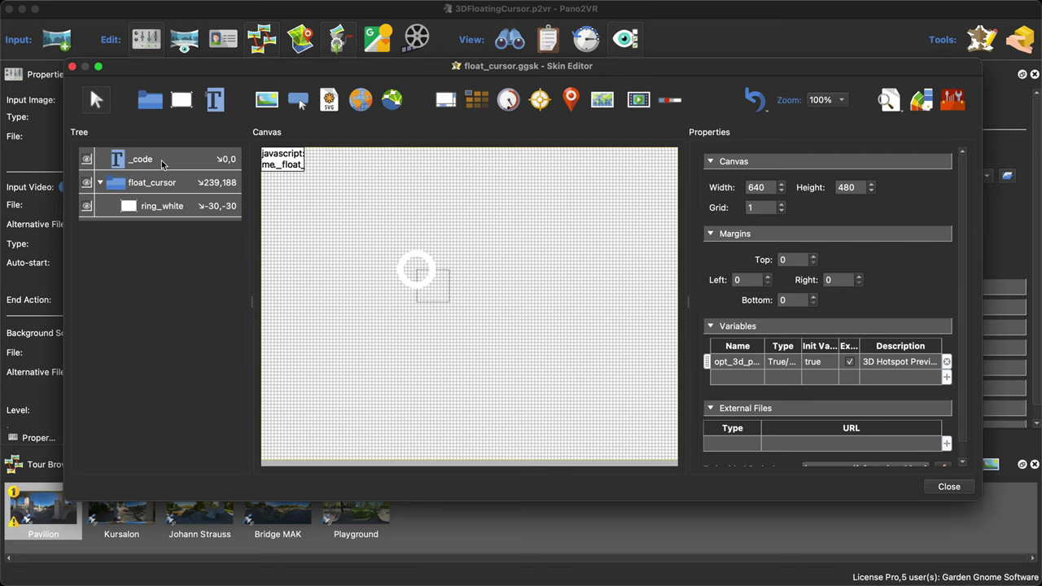
click(162, 162)
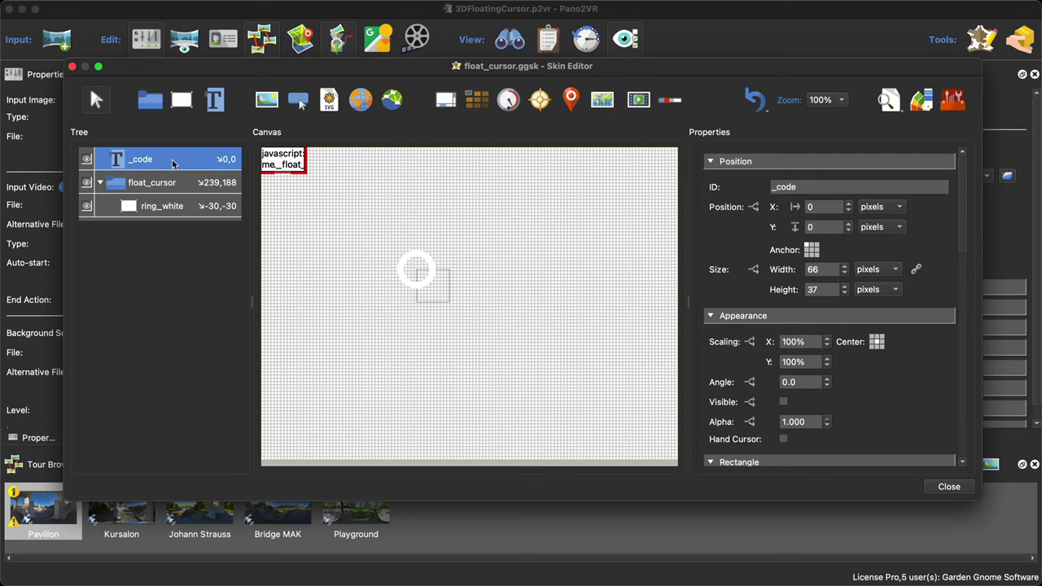
scroll(899, 380, down, 5)
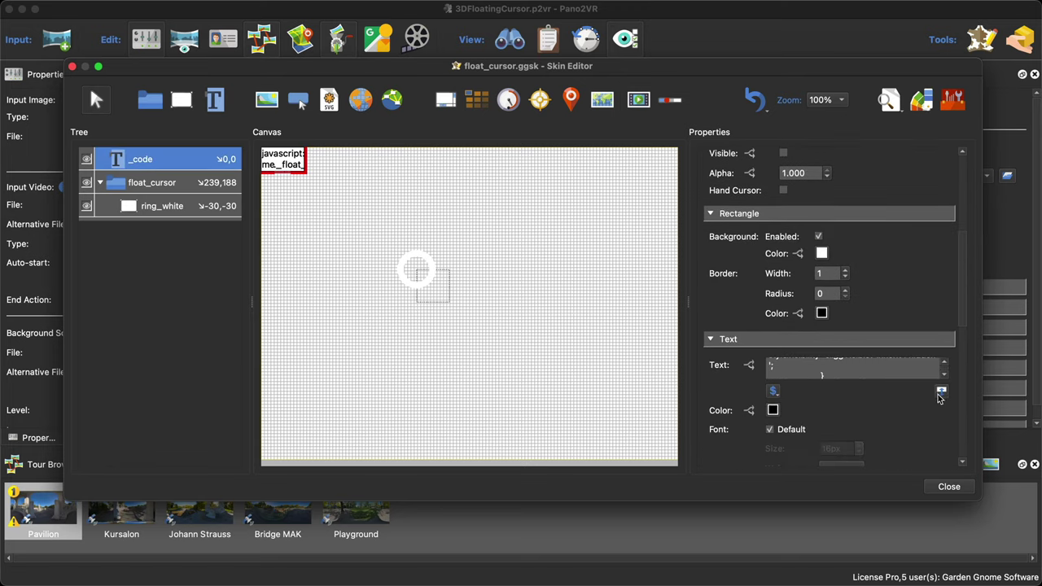
click(940, 394)
scroll(879, 411, down, 6)
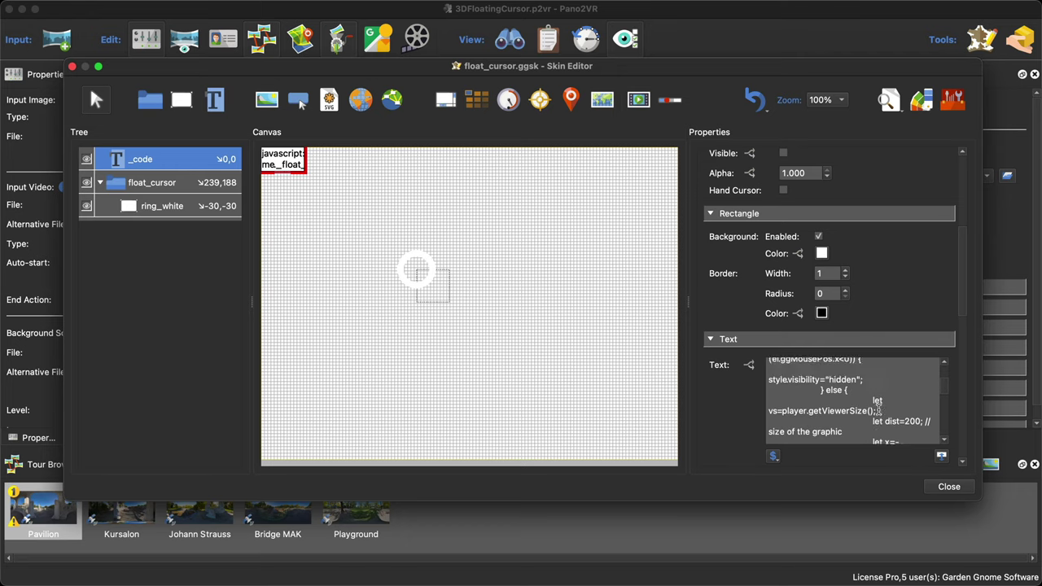
scroll(878, 407, up, 5)
scroll(879, 409, down, 3)
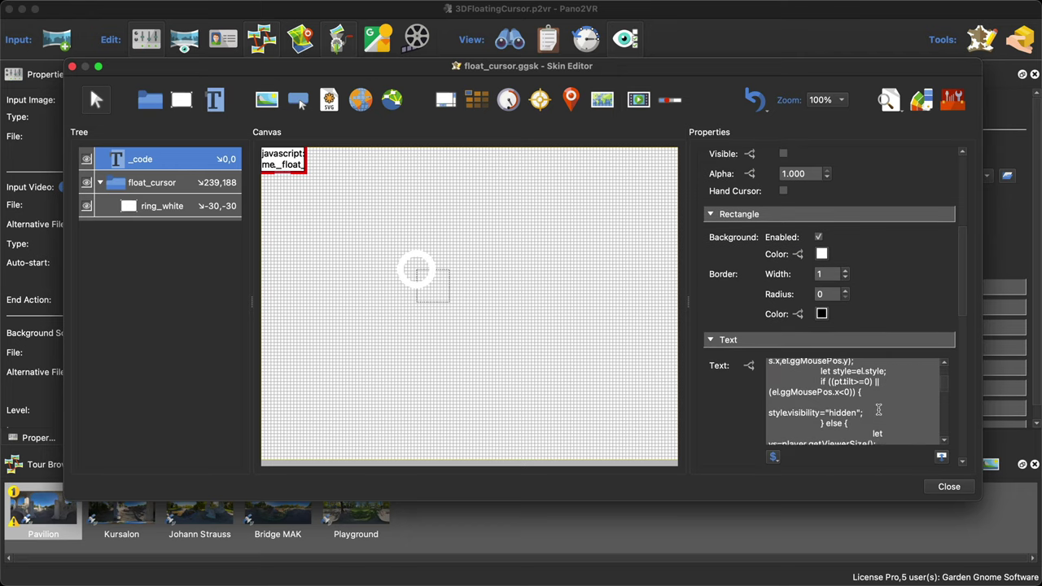
scroll(878, 409, down, 8)
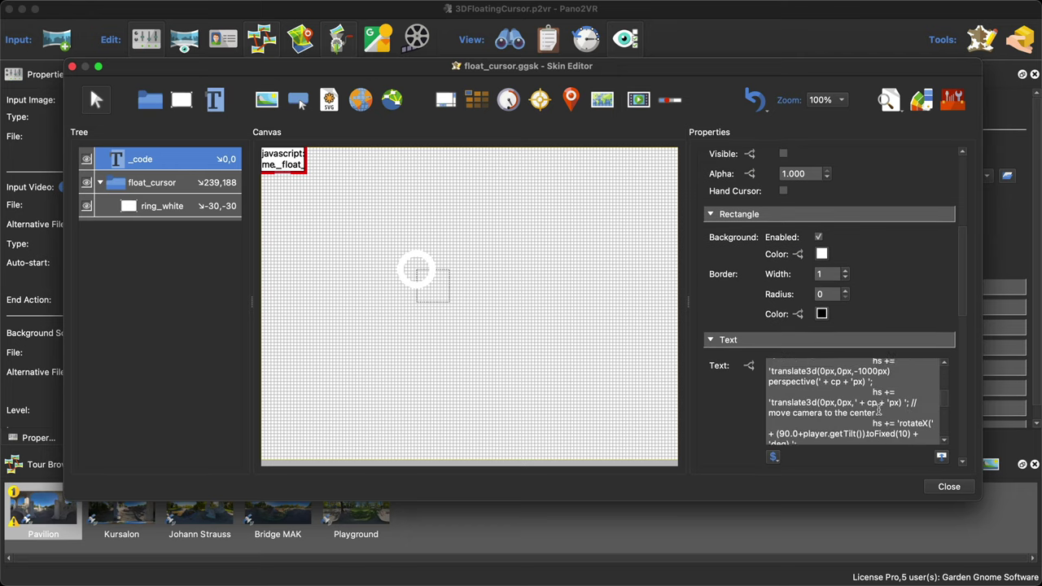
scroll(878, 409, down, 5)
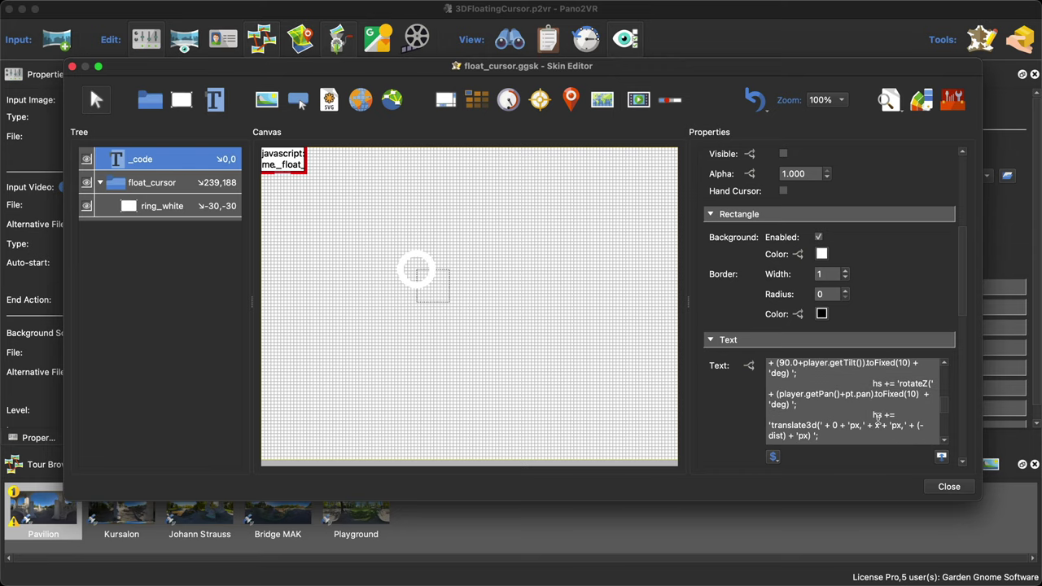
click(942, 458)
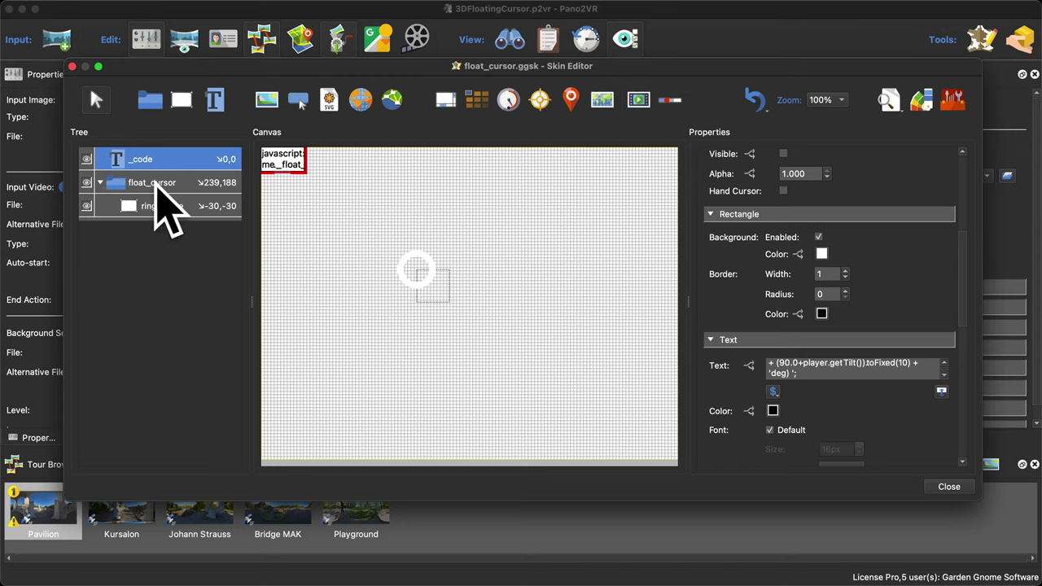
Expand the _code element's text again and inspect the float_cursor reference near the start of the script
click(146, 163)
scroll(940, 400, down, 5)
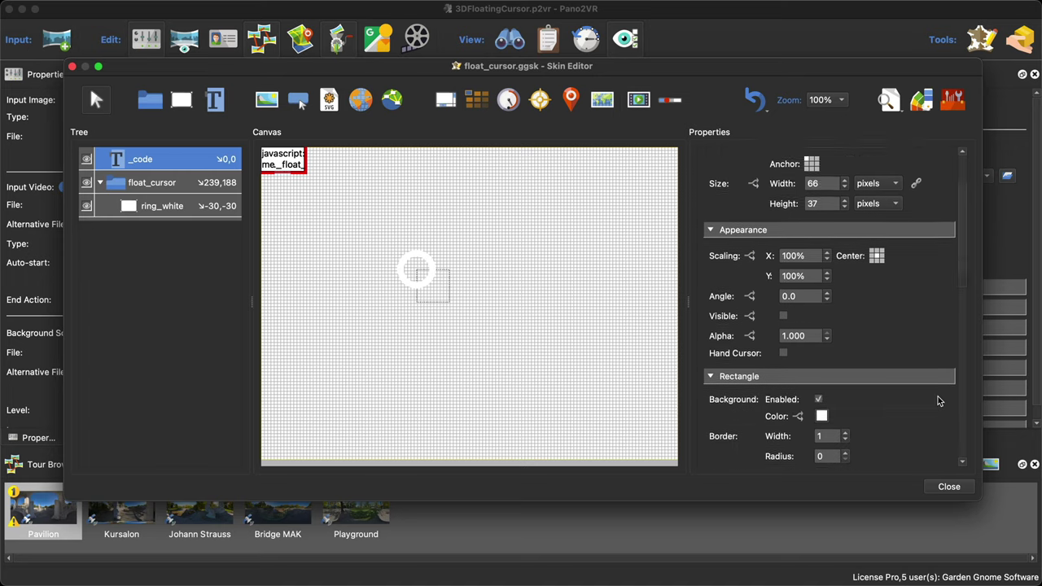
click(940, 401)
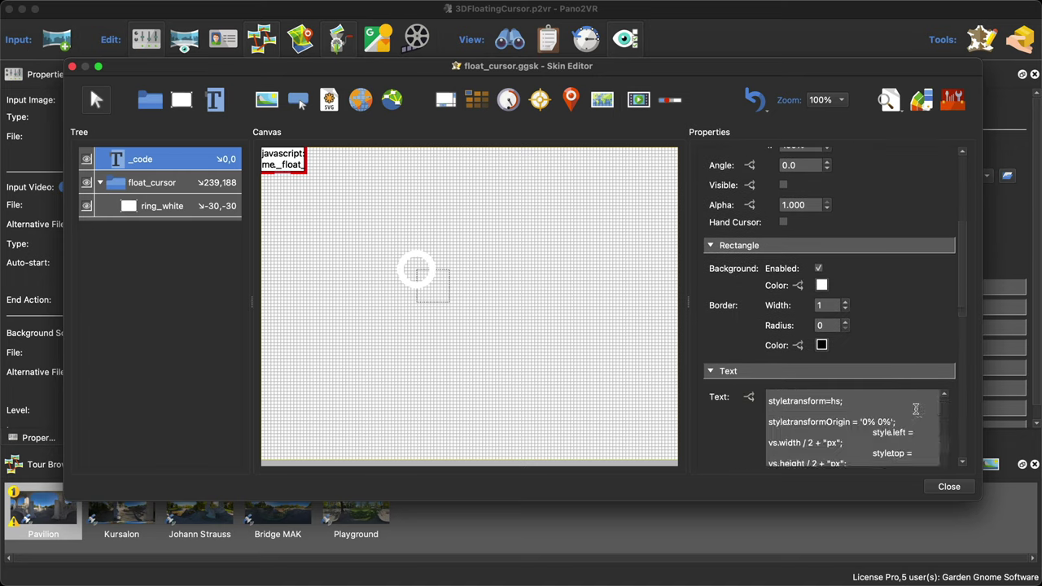
scroll(937, 418, down, 3)
scroll(934, 418, down, 2)
scroll(936, 415, up, 6)
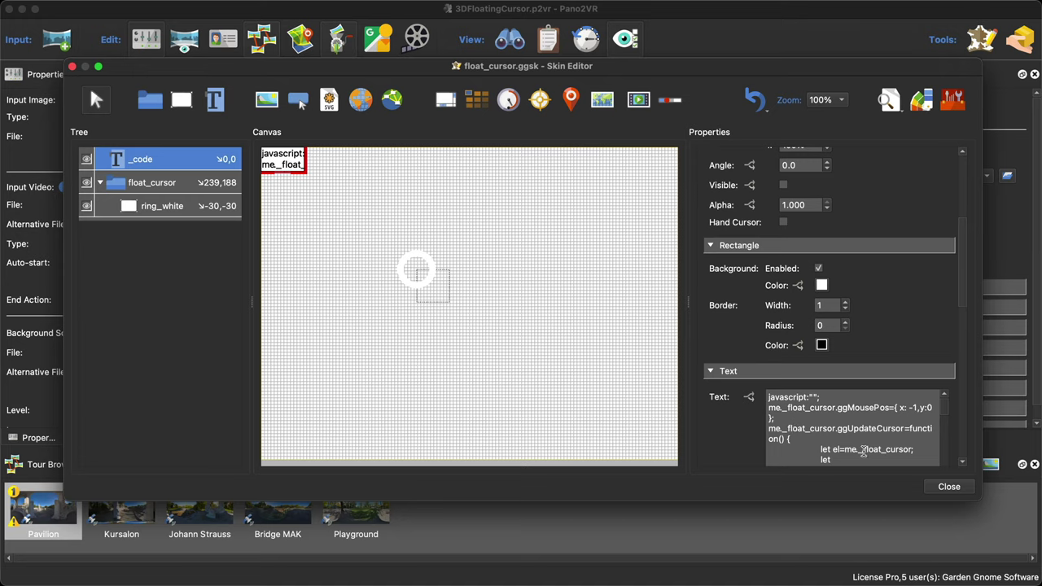
drag(861, 452, 914, 452)
Examine the ring_white element's position, size, border and advanced settings, and close the Skin Editor
click(162, 207)
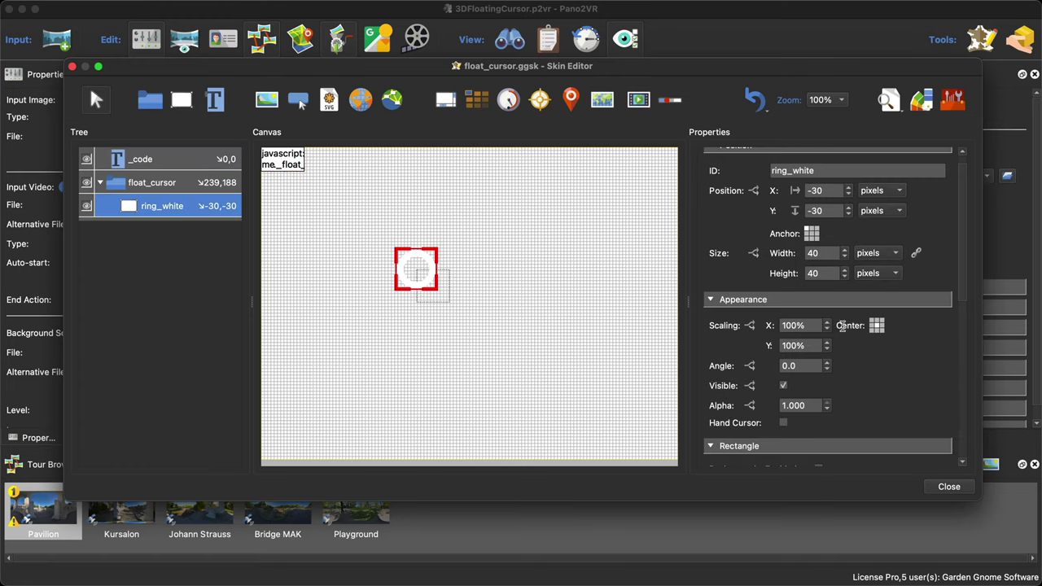
scroll(919, 353, down, 3)
scroll(919, 359, down, 3)
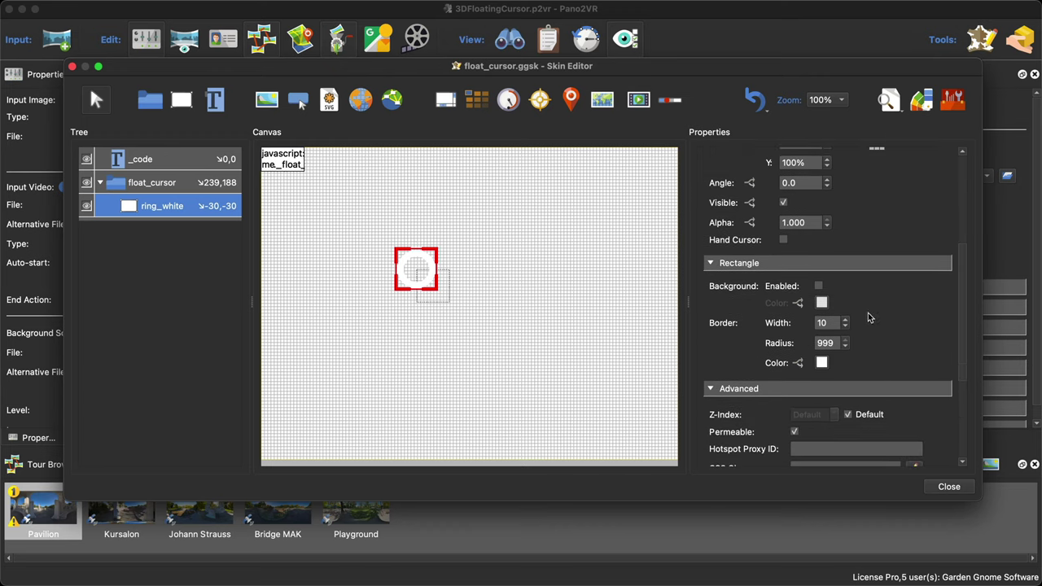
scroll(868, 312, down, 1)
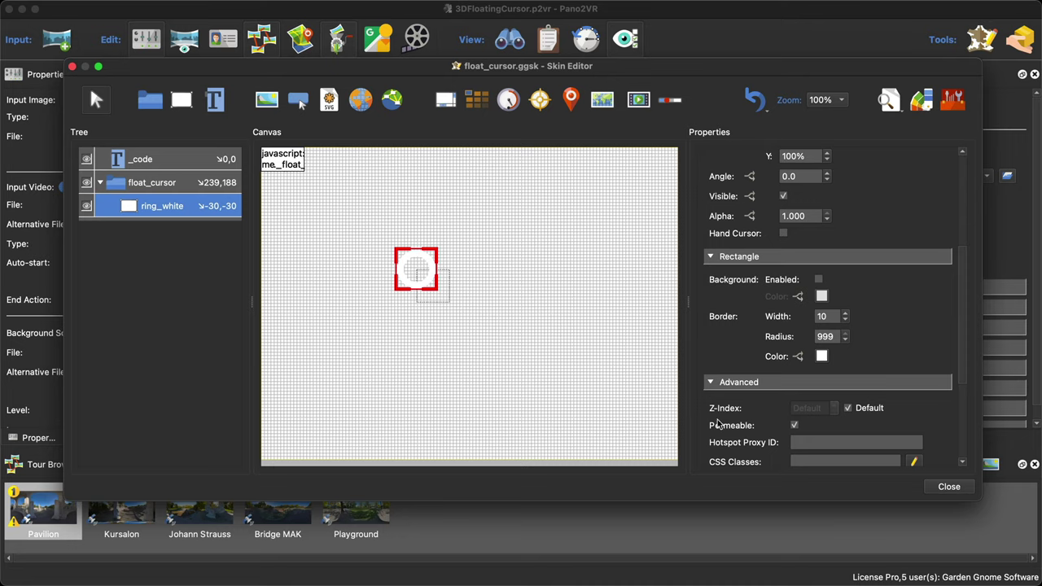
click(949, 486)
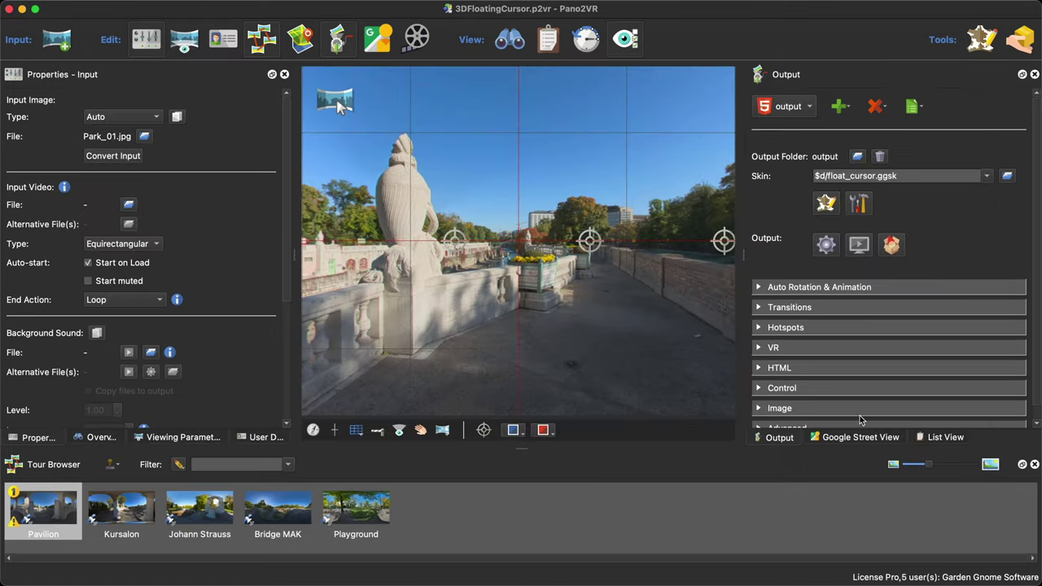
Generate the HTML5 output, test the floating ring by looking around the browser preview, and close the preview
click(825, 244)
click(547, 286)
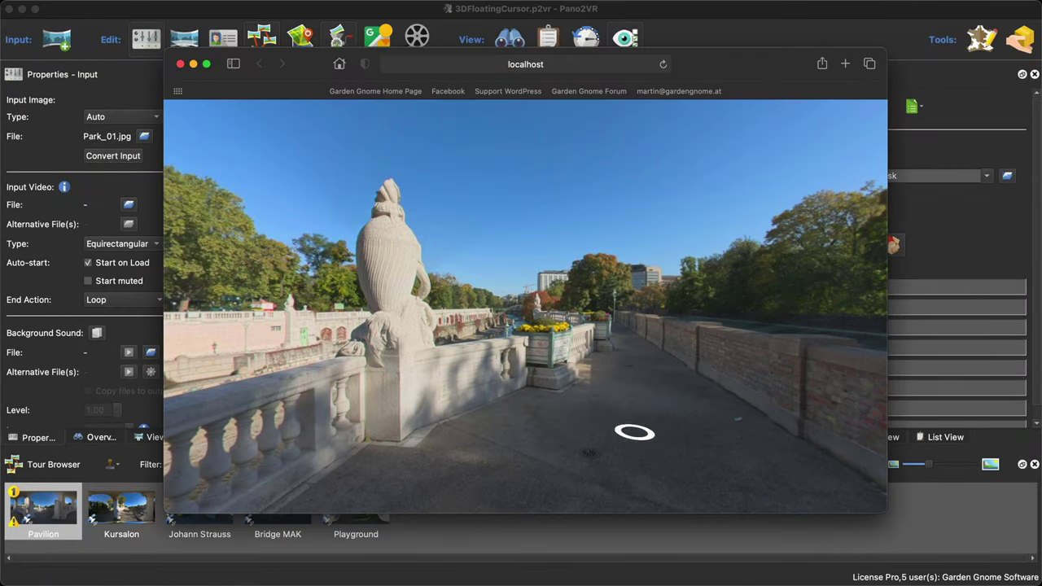
drag(634, 432, 326, 432)
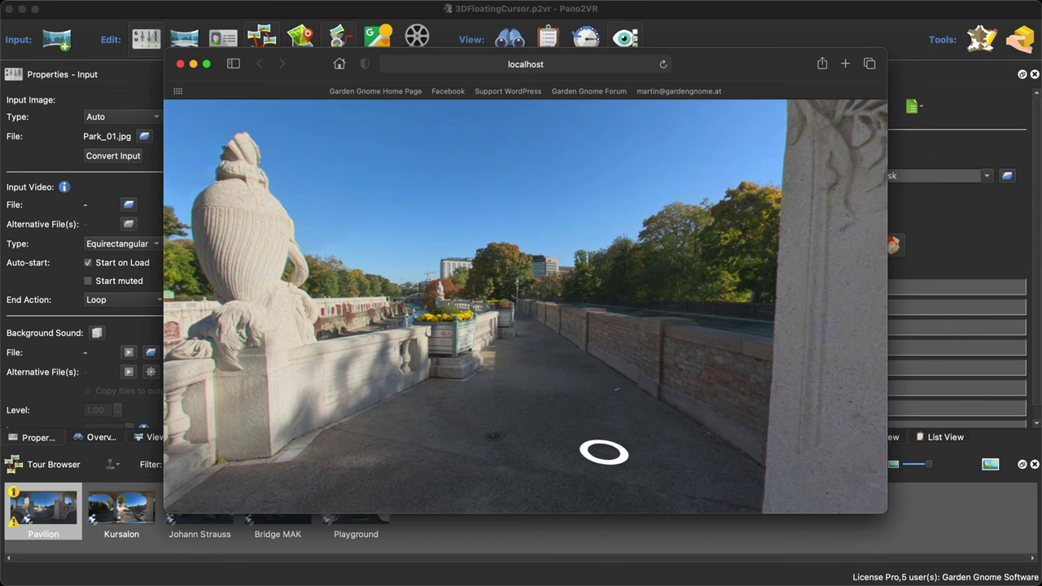
drag(603, 452, 540, 361)
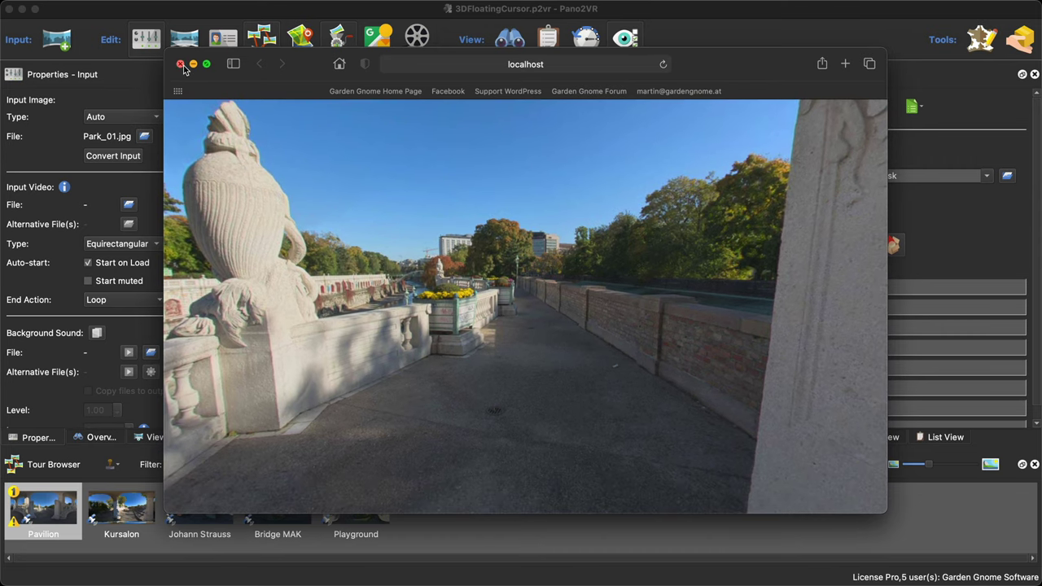
click(181, 64)
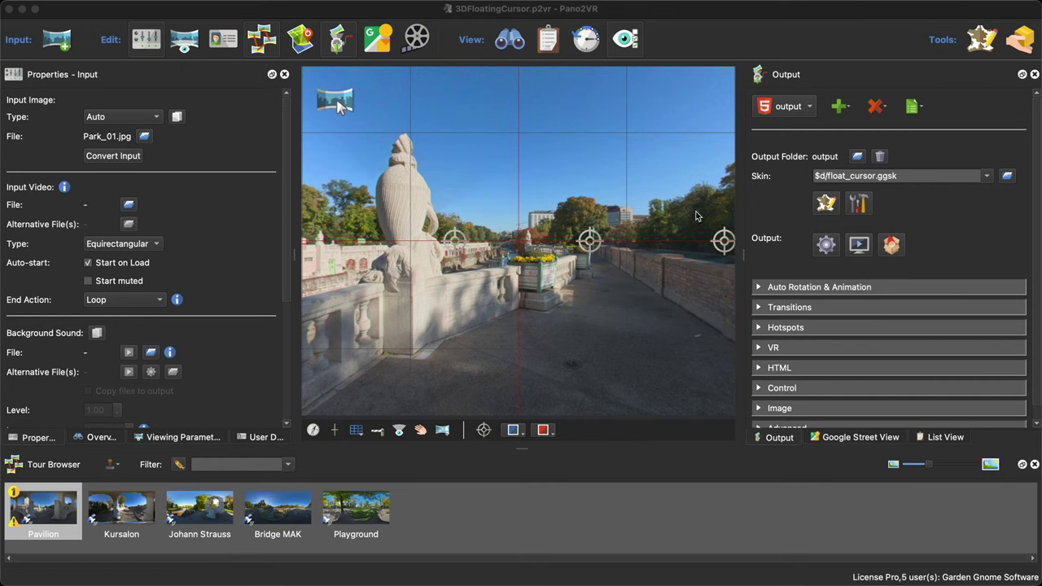
Reopen the Skin Editor and open the skin's embedded stylesheet in an enlarged editing window to read its rules
click(824, 206)
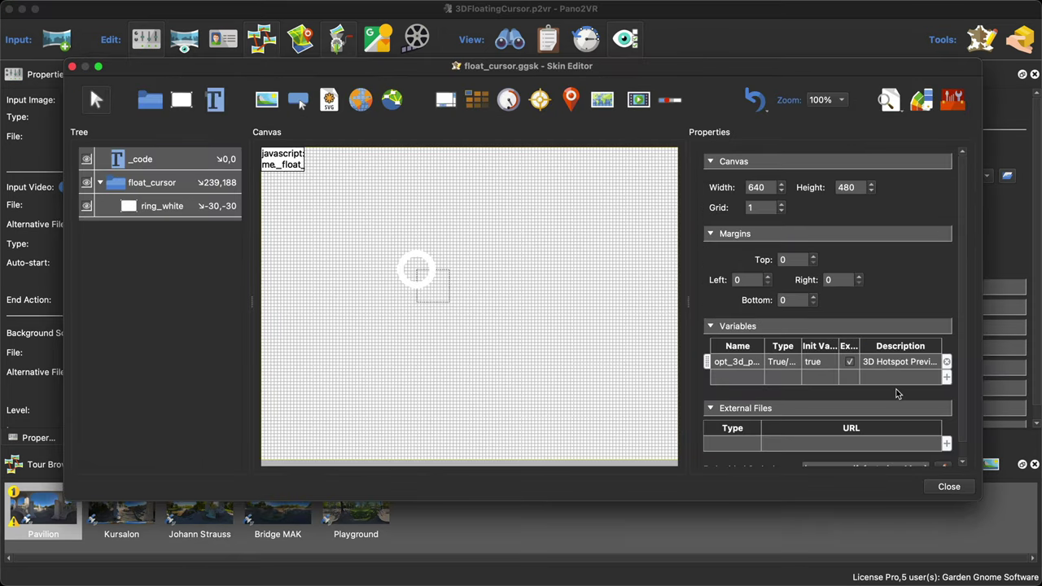
scroll(896, 389, down, 1)
click(942, 452)
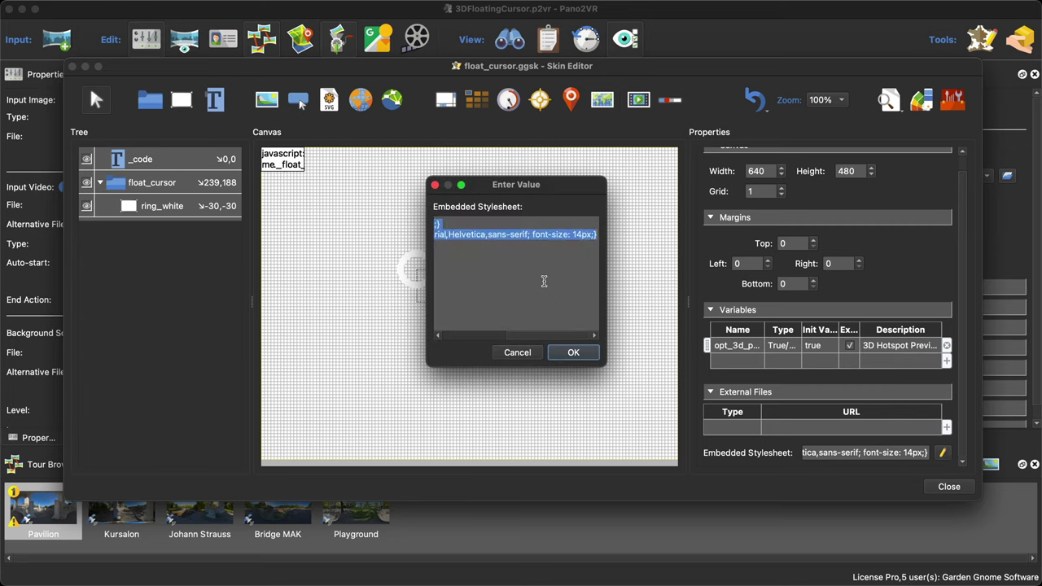
click(544, 281)
drag(604, 368, 834, 480)
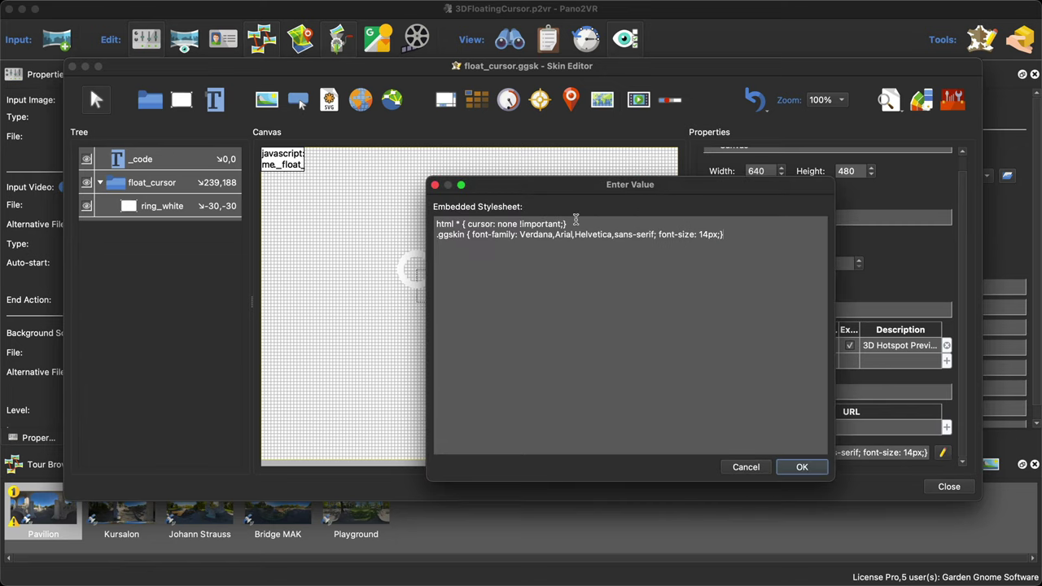
Delete the html * cursor rule and its empty line from the embedded stylesheet, and close the Skin Editor with the skin saved
drag(576, 219, 411, 227)
key(BackSpace)
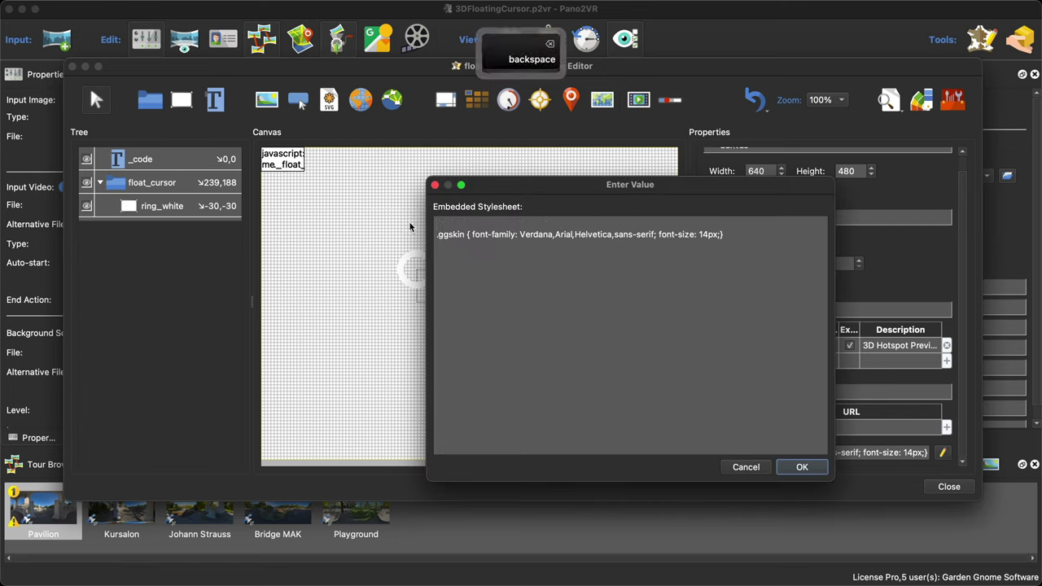
key(BackSpace)
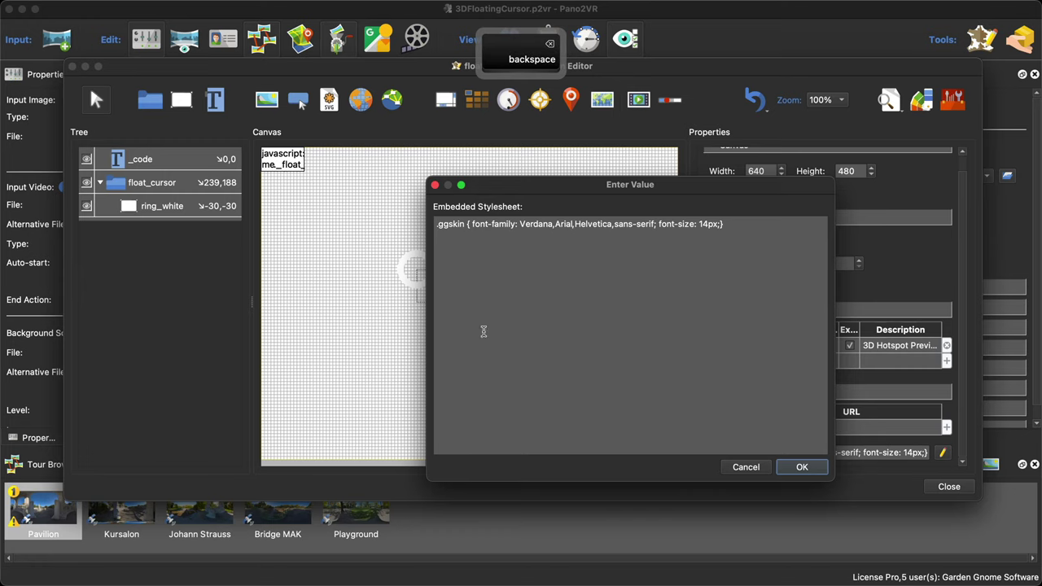
click(801, 466)
click(949, 487)
click(620, 298)
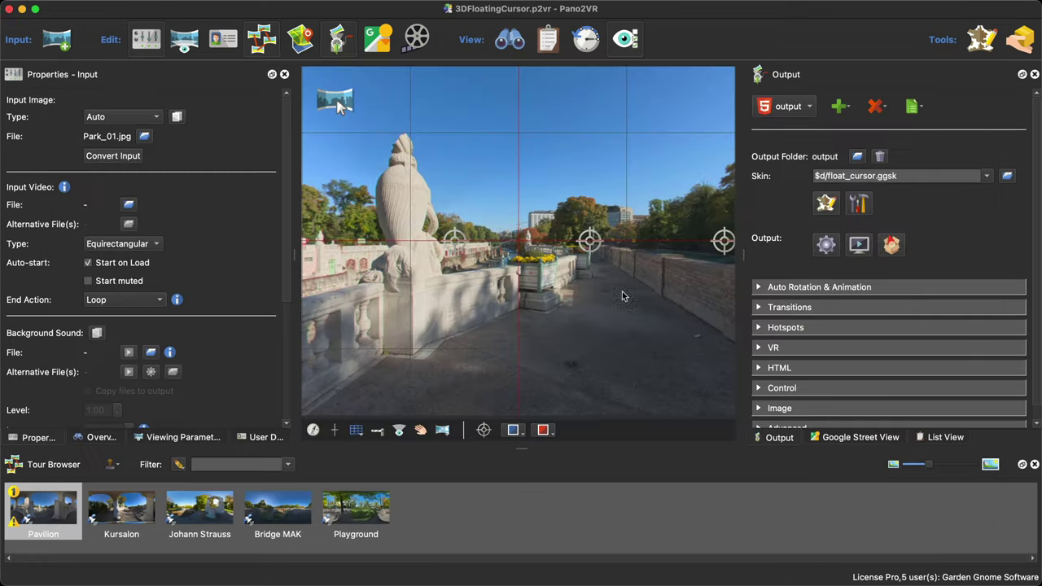
Regenerate the HTML5 output, check the mouse pointer together with the floating ring in the browser preview, and close the preview
click(827, 243)
click(610, 312)
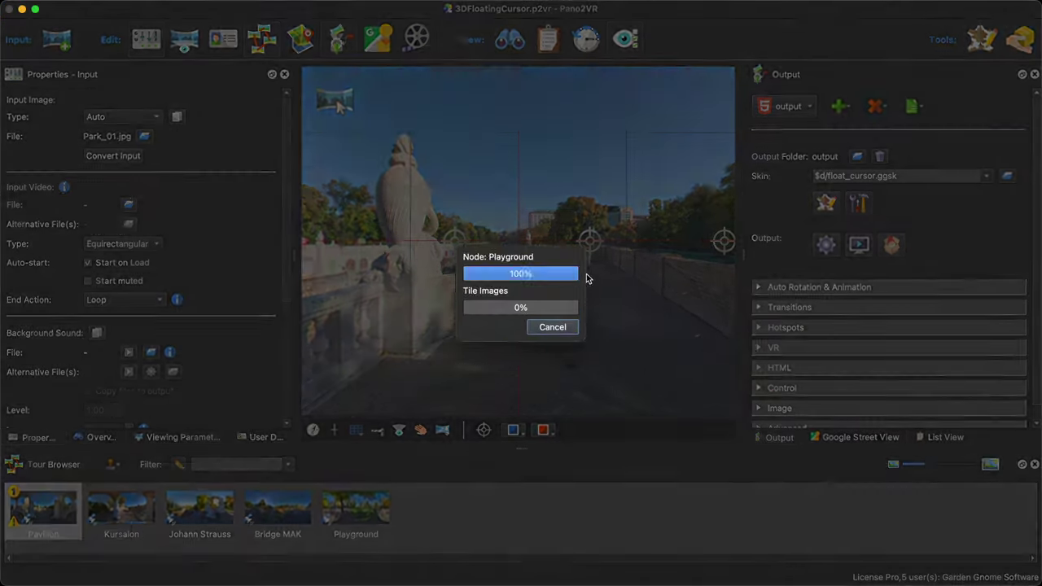
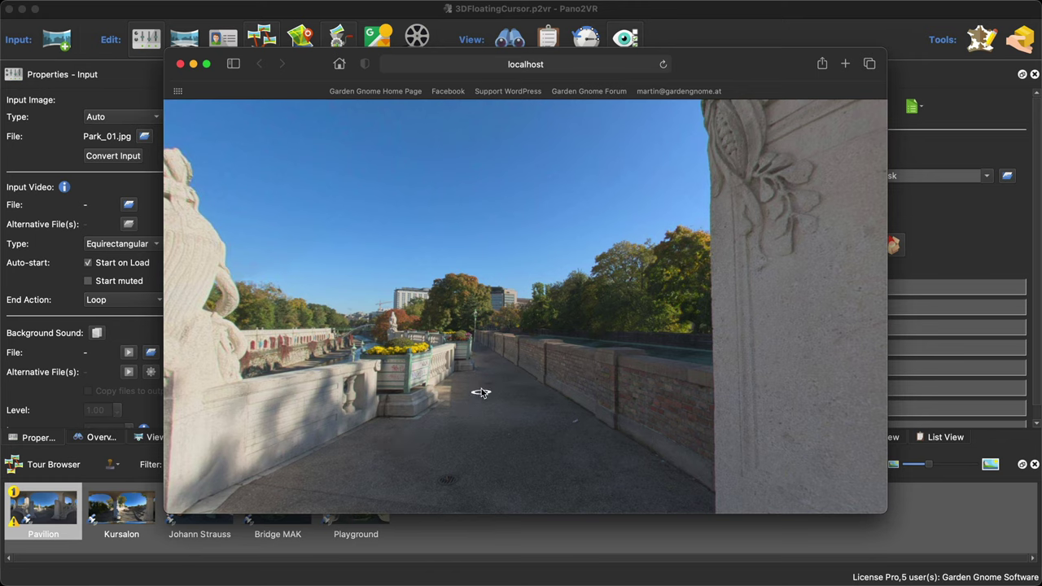
click(368, 460)
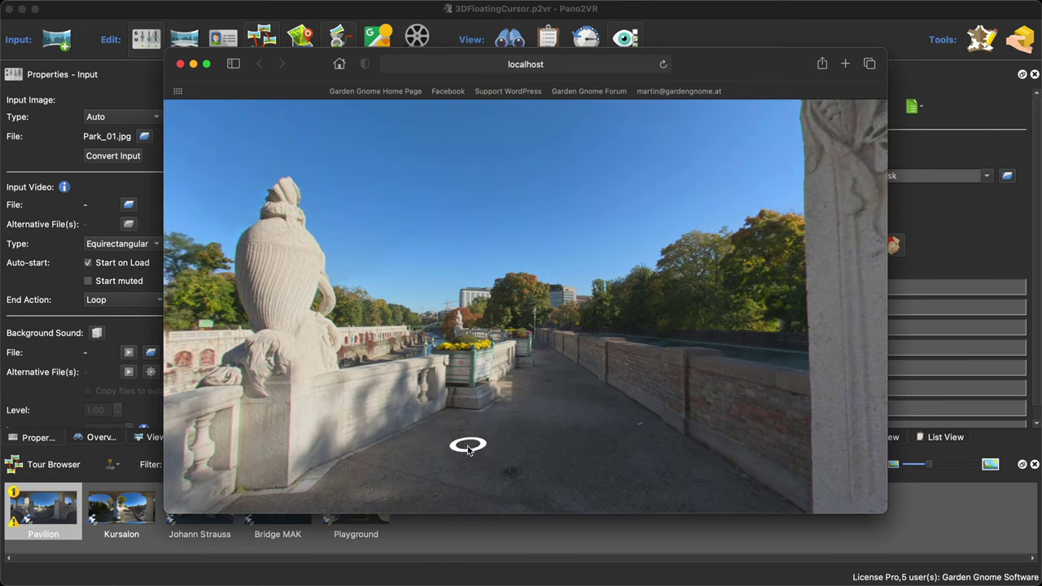
click(529, 430)
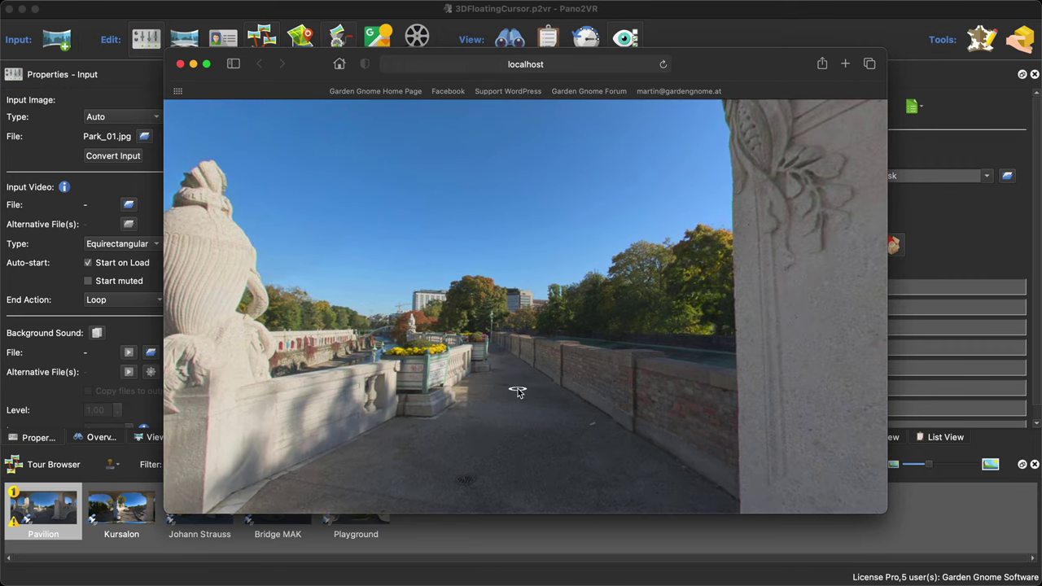
click(182, 67)
Reopen the skin's embedded stylesheet and add the rule html * { cursor: none !important; } above the .ggskin rule
click(825, 203)
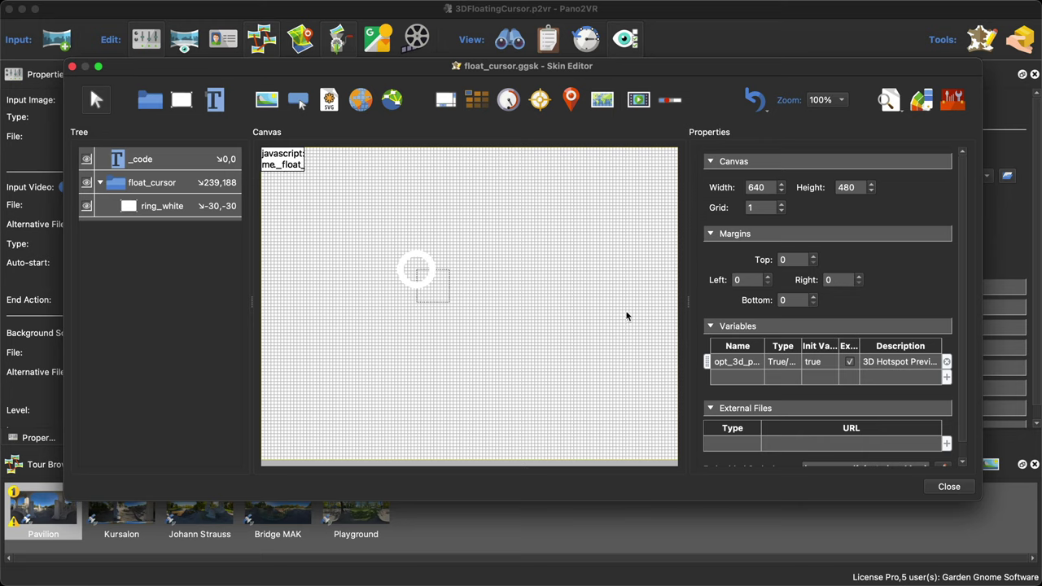
scroll(838, 374, down, 1)
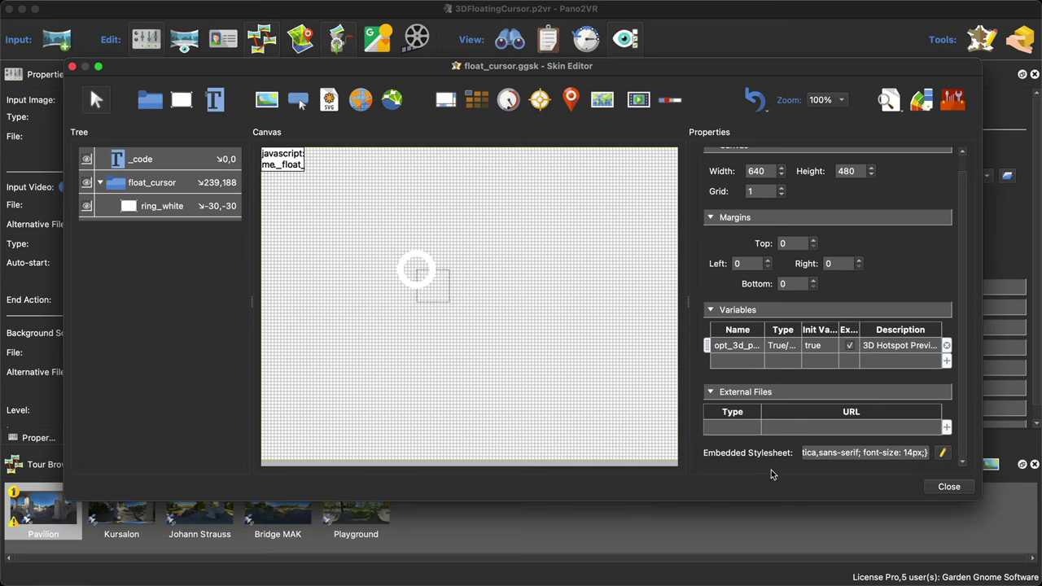
click(943, 453)
click(582, 299)
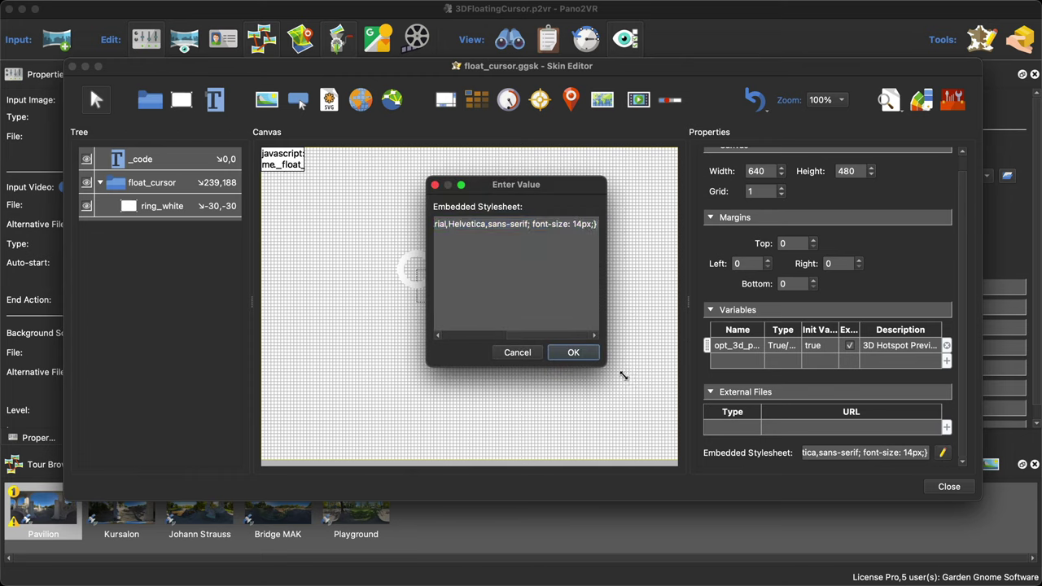
drag(624, 375, 804, 462)
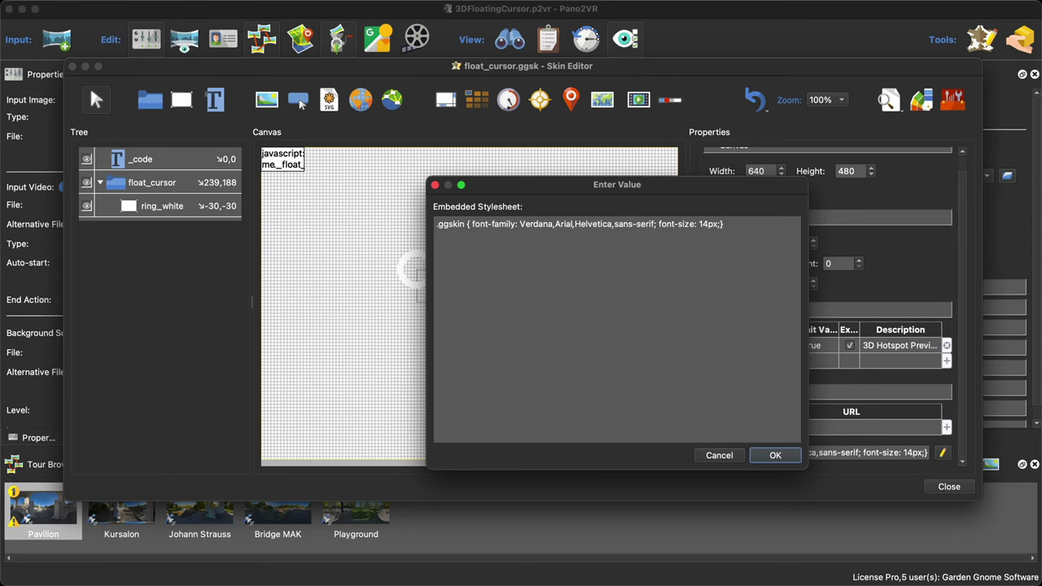
key(super+Tab)
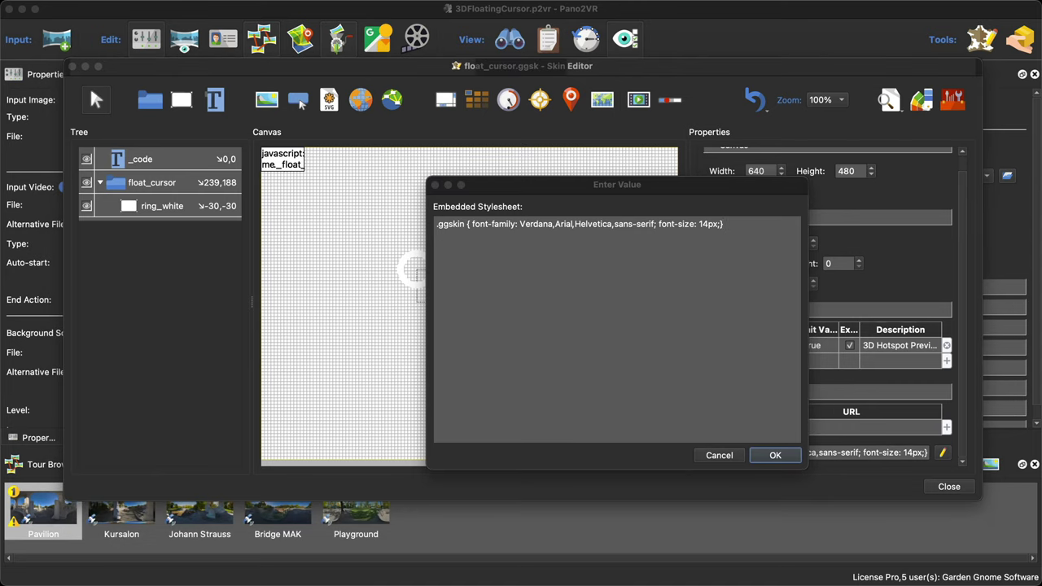
click(516, 330)
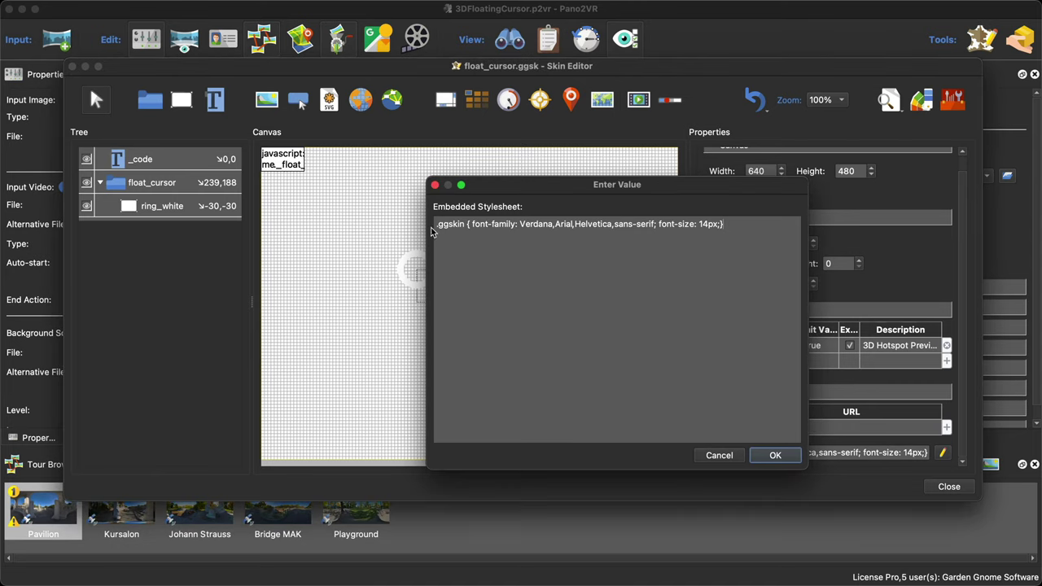
key(Return)
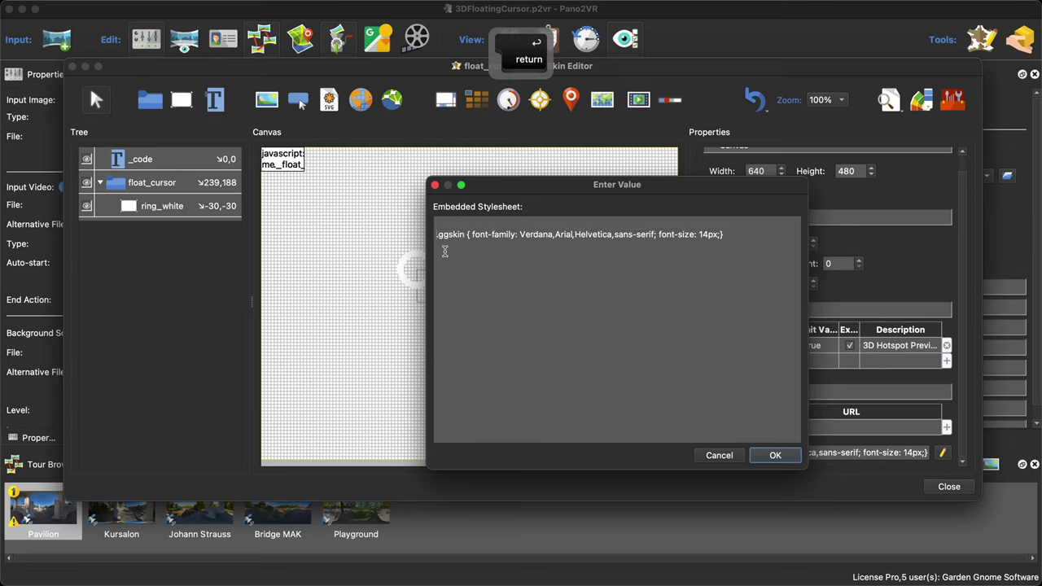
key(Up)
text(html * { 	cursor: none !important; 	})
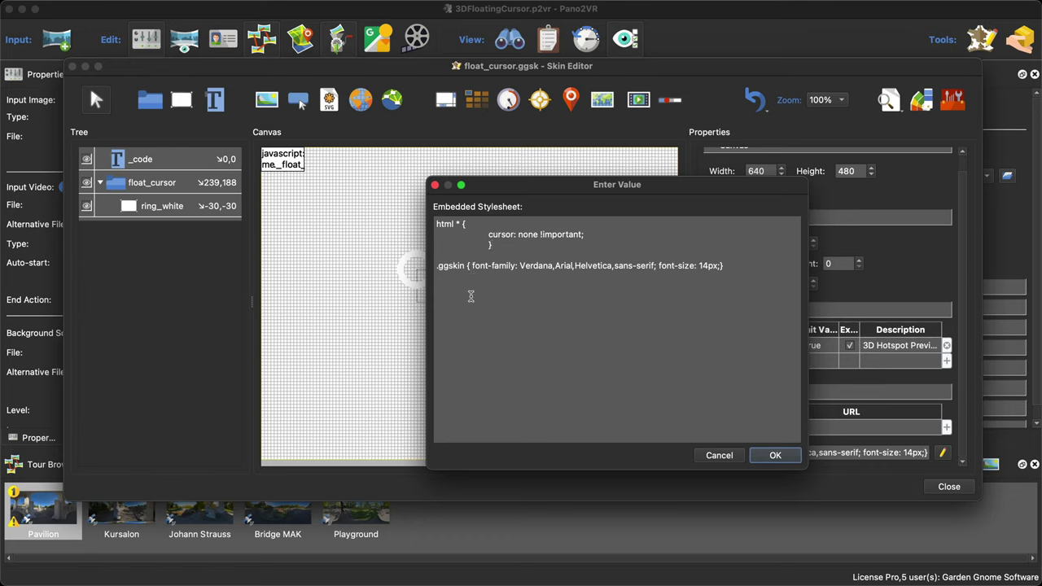
Split the .ggskin rule's font-family, font-size and closing brace onto separate indented lines, apply the stylesheet and save the skin
key(Return)
key(Tab)
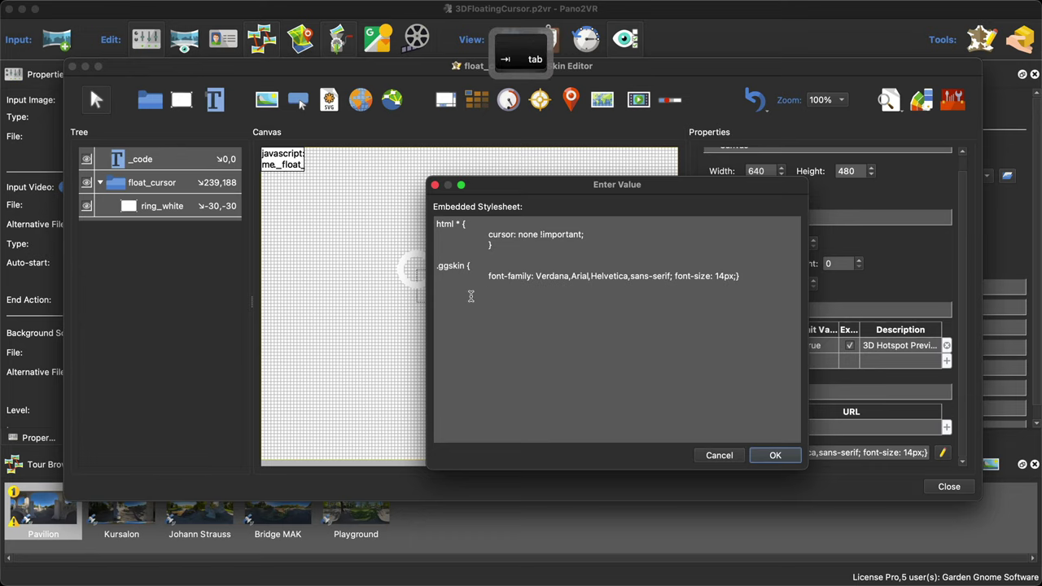
click(673, 277)
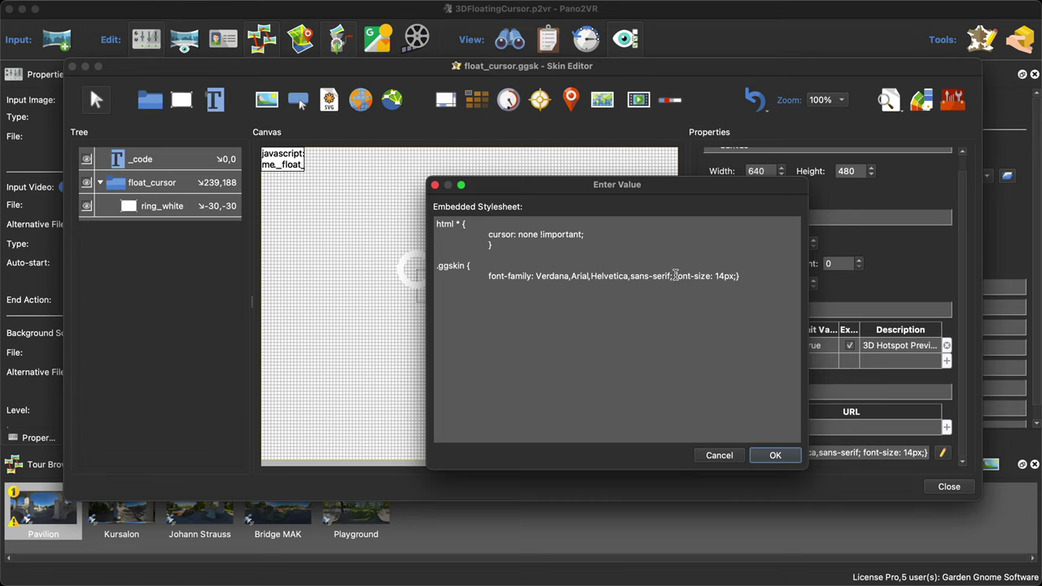
key(Return)
key(Tab)
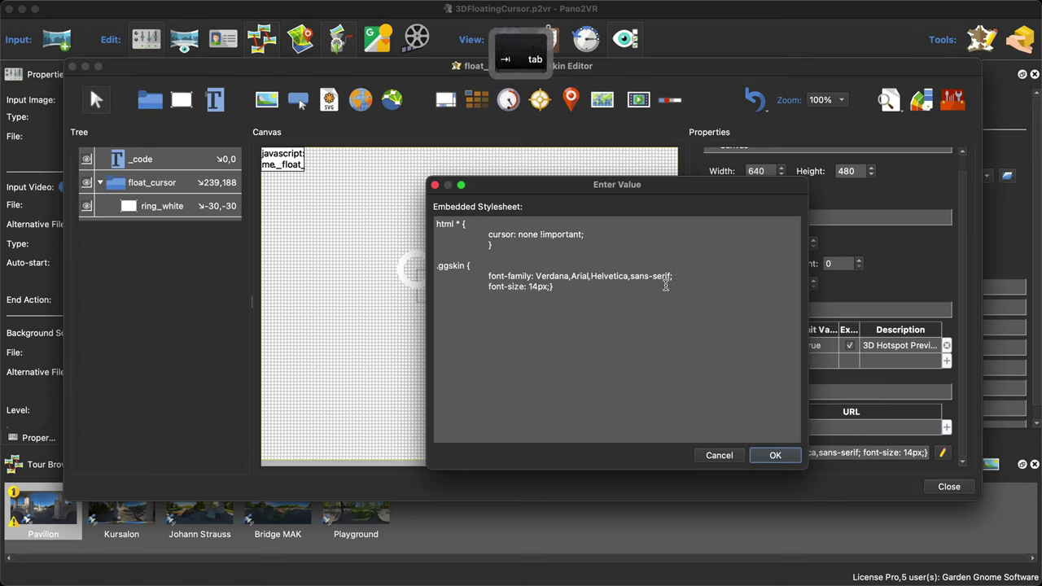
click(551, 291)
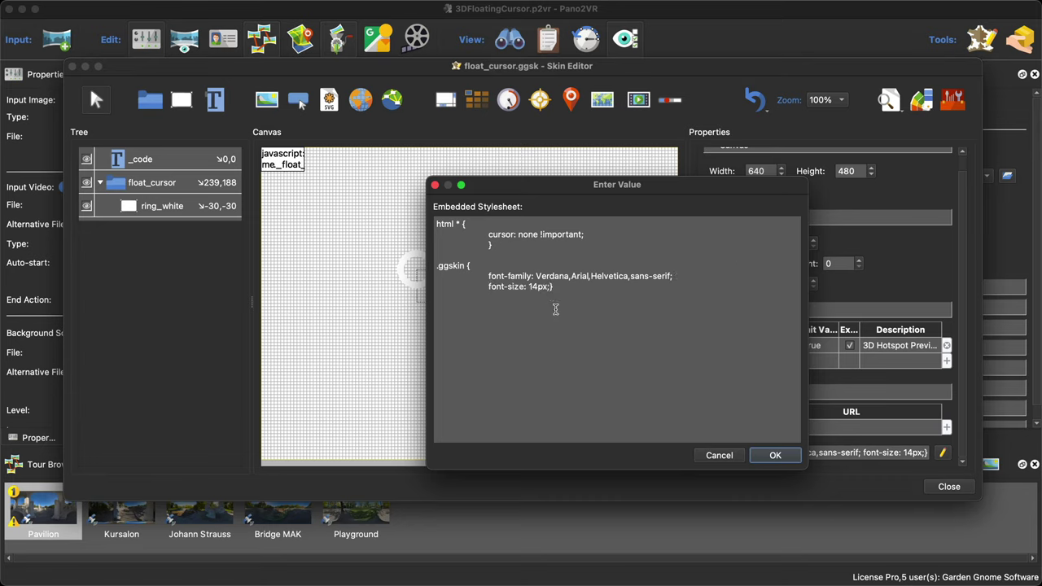
key(Return)
key(Tab)
click(778, 457)
click(948, 486)
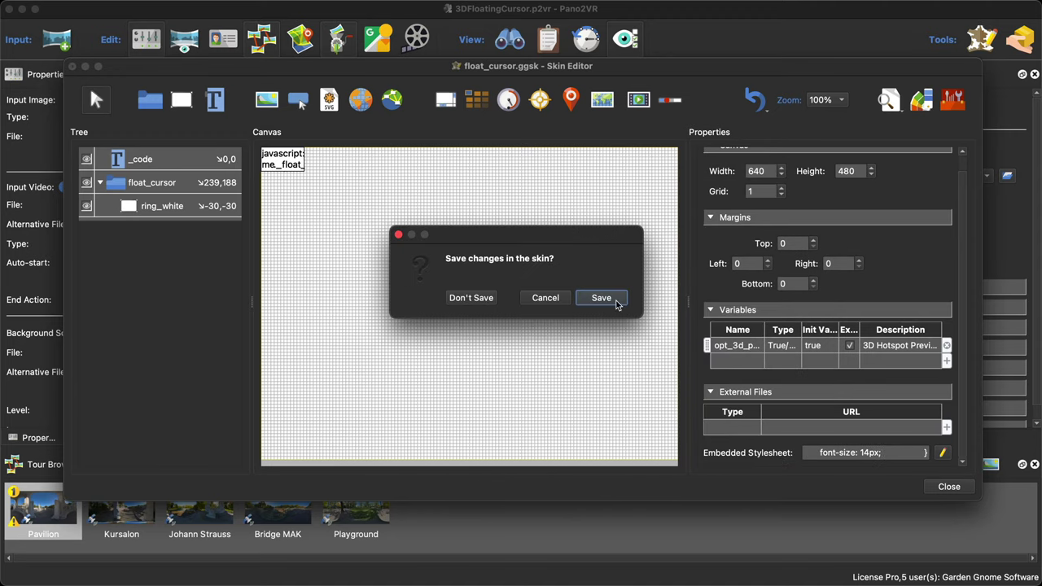
click(602, 299)
Regenerate the HTML5 output with the restored cursor rule, view it in the browser preview, and close the preview
click(826, 246)
click(610, 310)
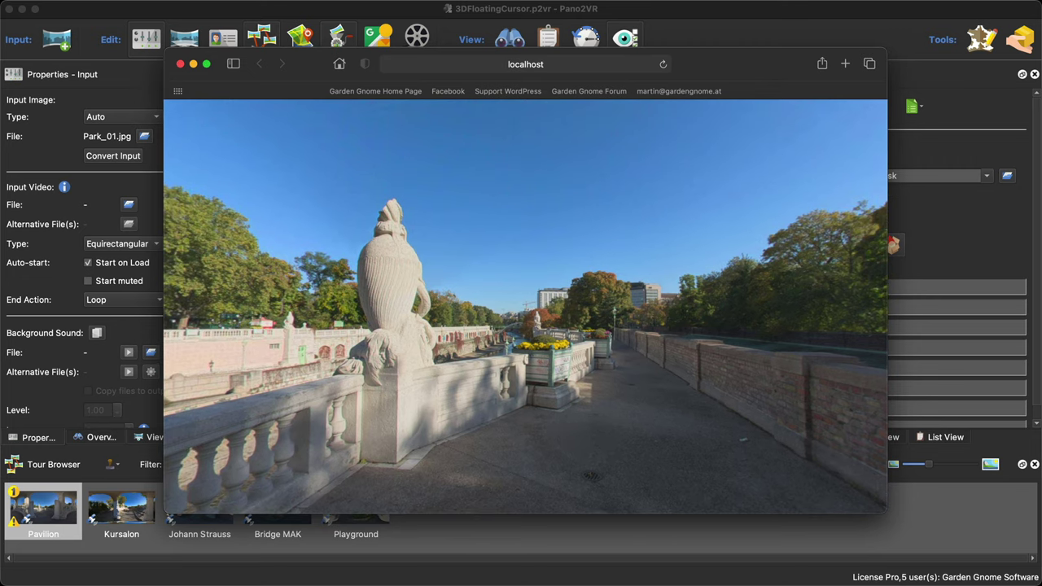
click(180, 63)
Reopen the Skin Editor, select the ring_white element to view its properties, and close the editor
click(827, 203)
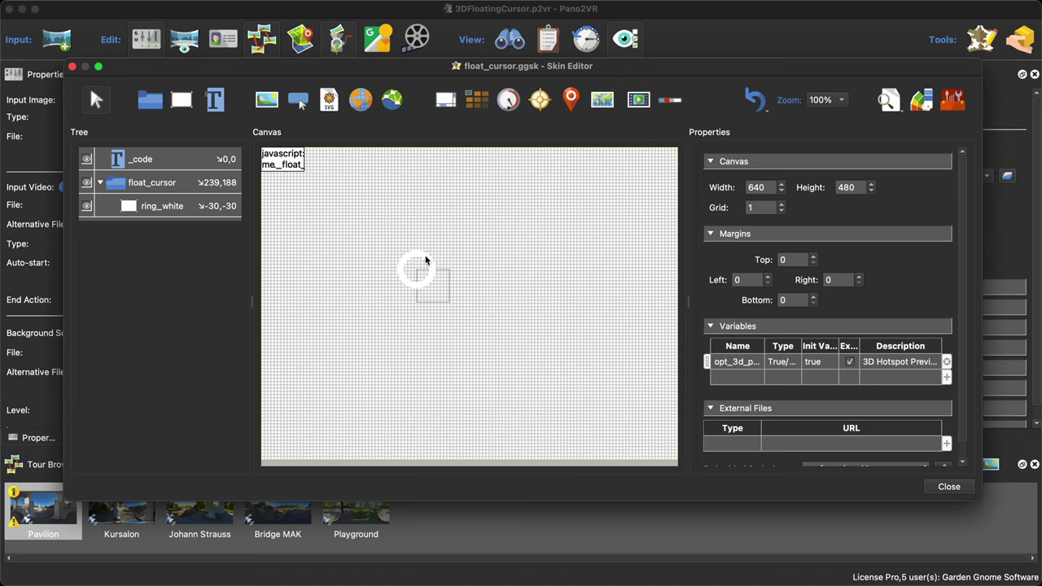
click(418, 270)
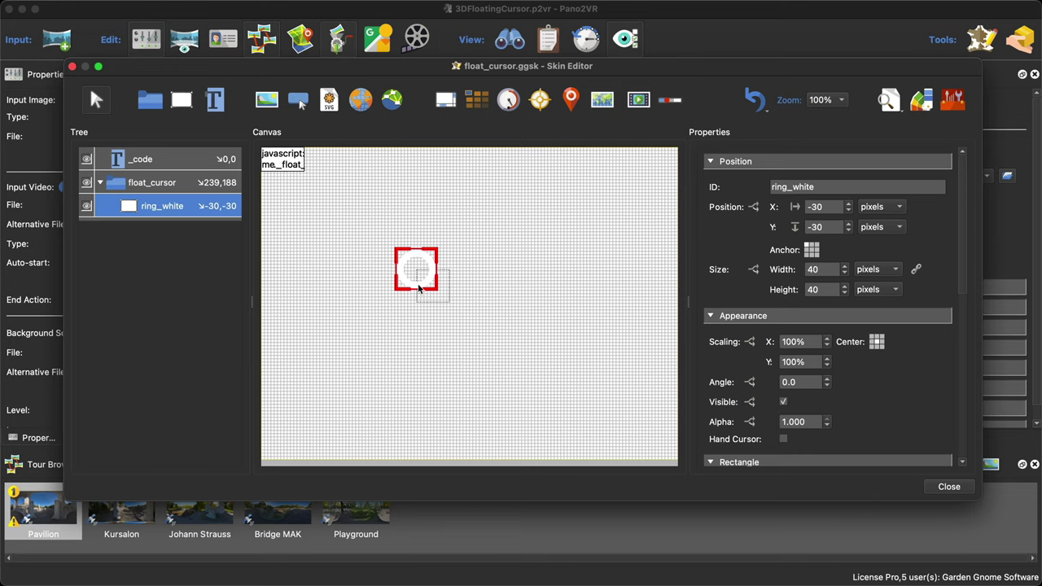
click(946, 488)
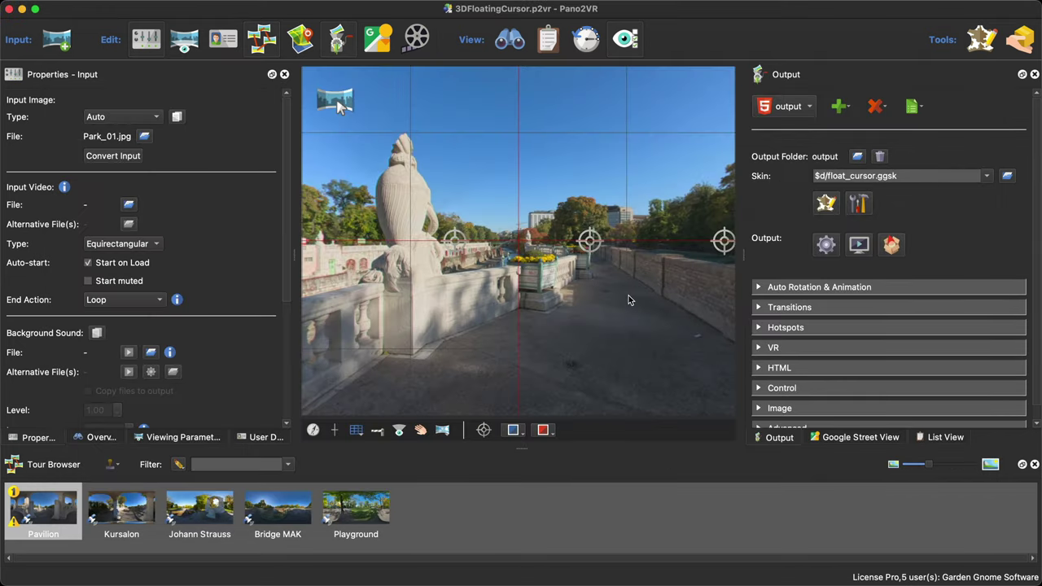
Generate the HTML5 output once more, look at the panorama in the browser preview, and close the preview
click(824, 251)
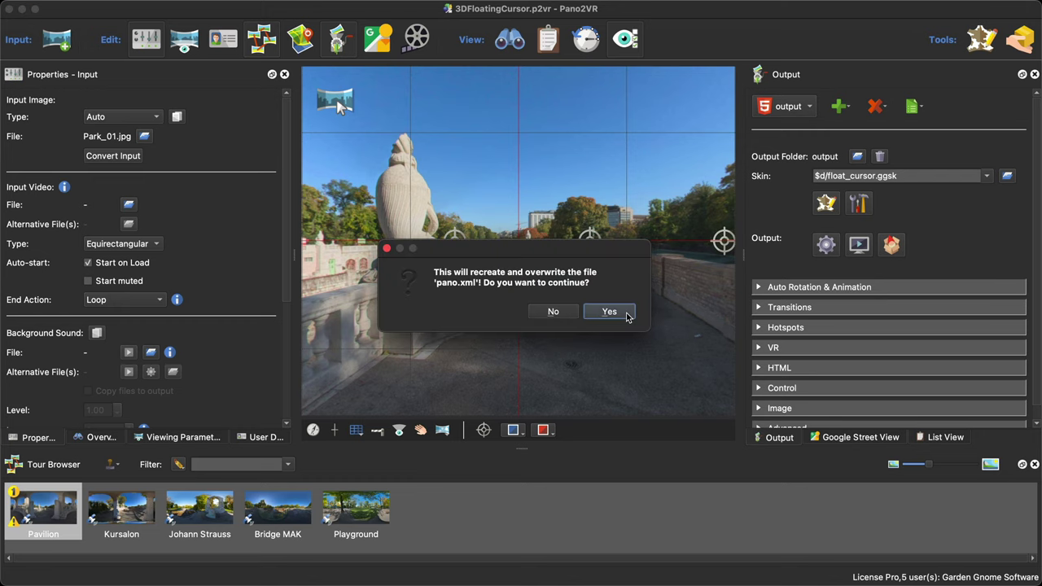
click(626, 312)
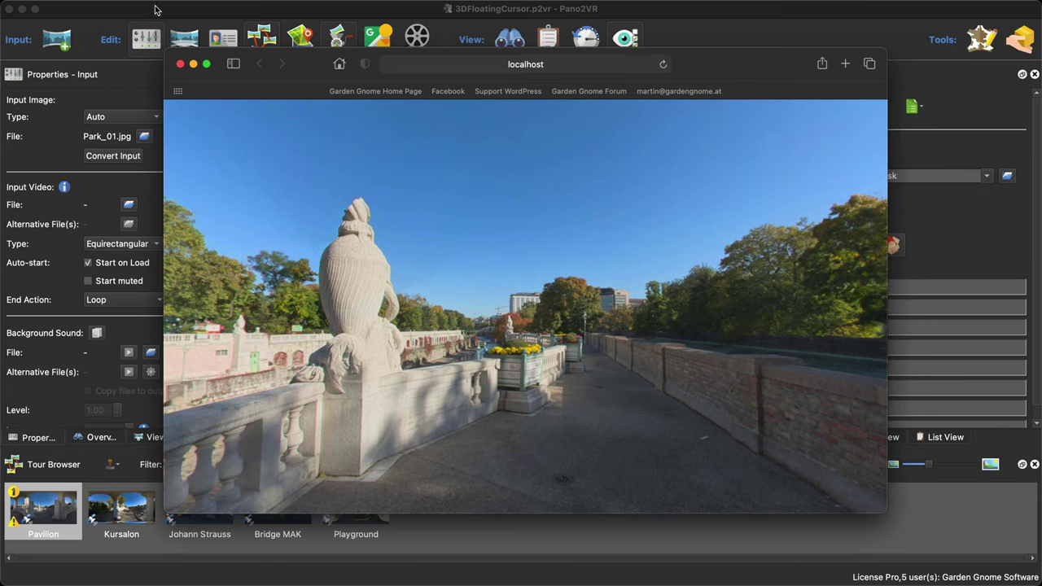
click(180, 64)
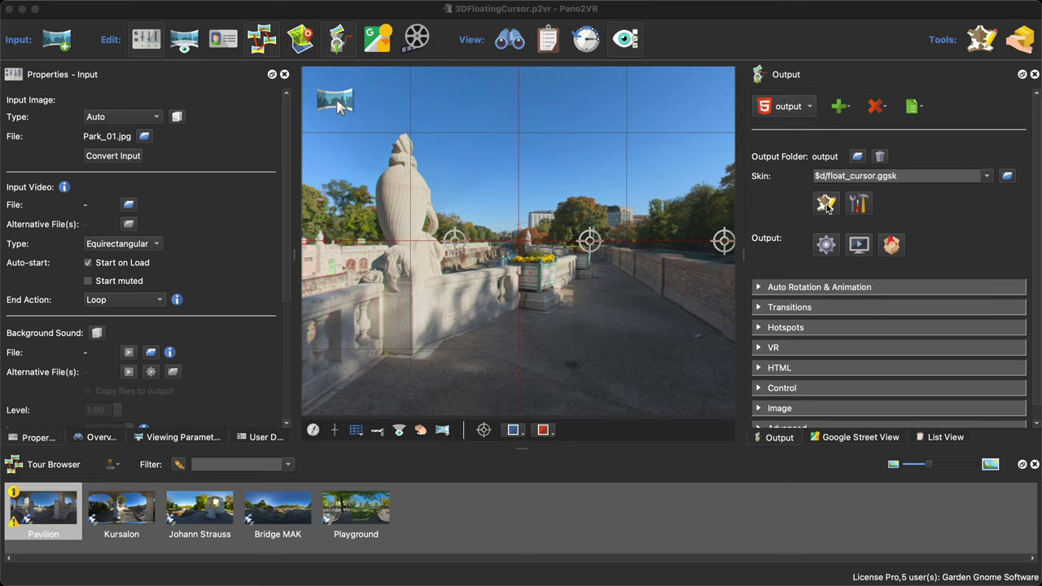
Draw a polygon hotspot over the walkway in the Pavilion panorama, following the brick wall and the flower planter's base
mouse_move(414, 19)
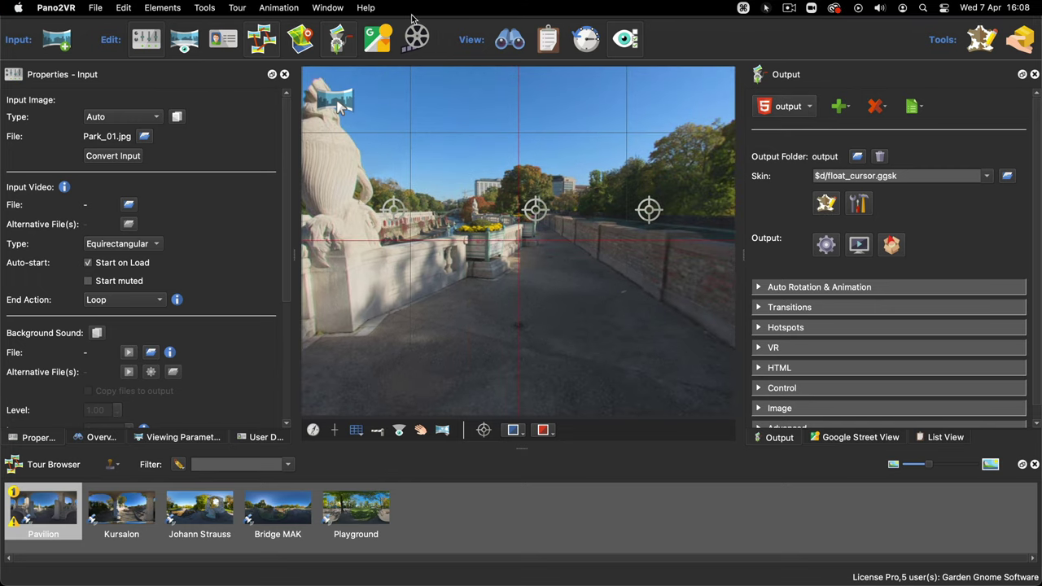
mouse_move(342, 104)
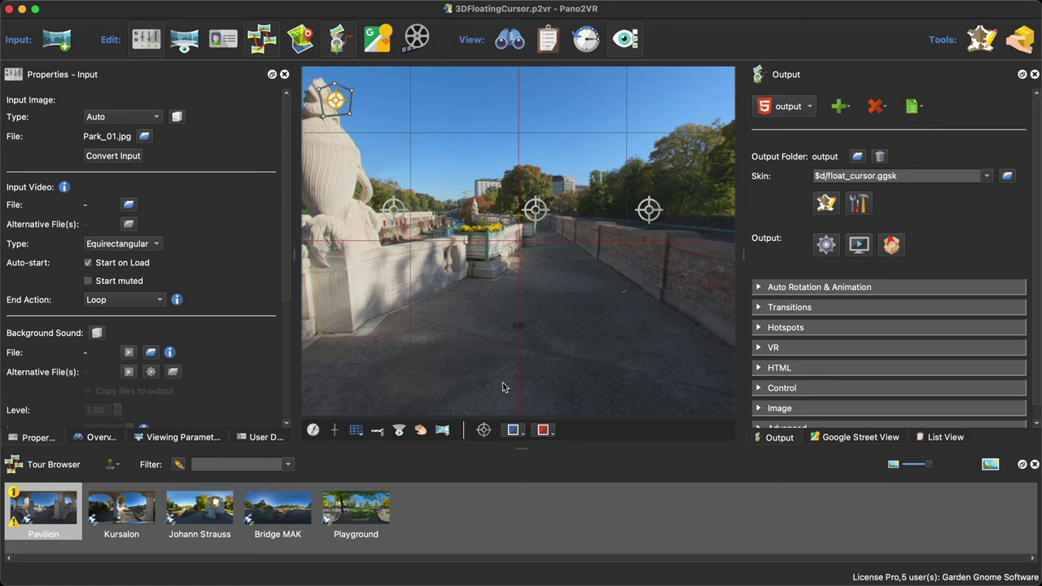
click(538, 226)
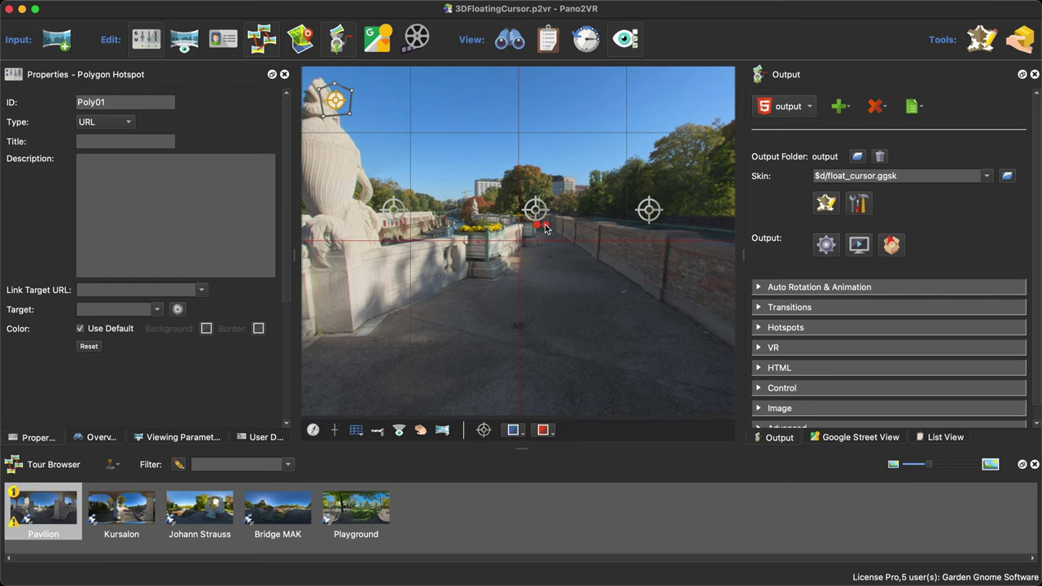
click(661, 299)
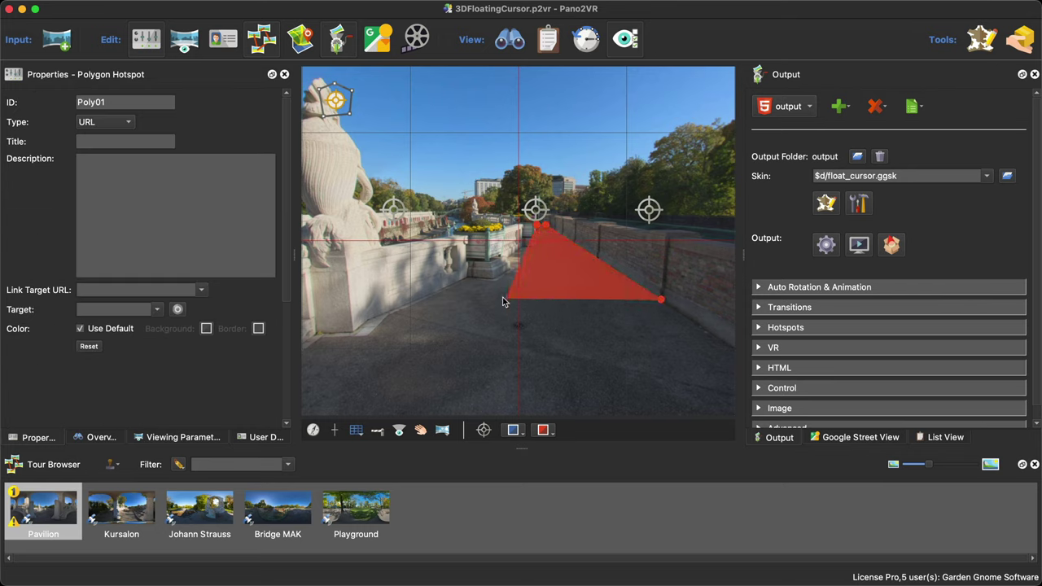
click(431, 293)
click(493, 278)
click(515, 256)
click(525, 245)
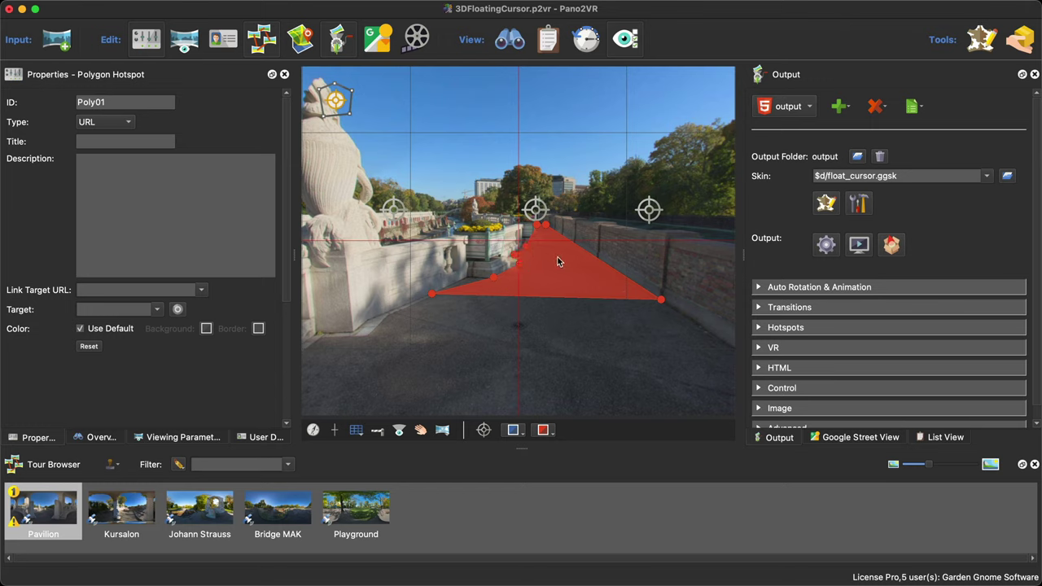
Link the walkway polygon hotspot to the Playground tour node
mouse_move(558, 261)
mouse_move(352, 510)
drag(351, 510, 539, 272)
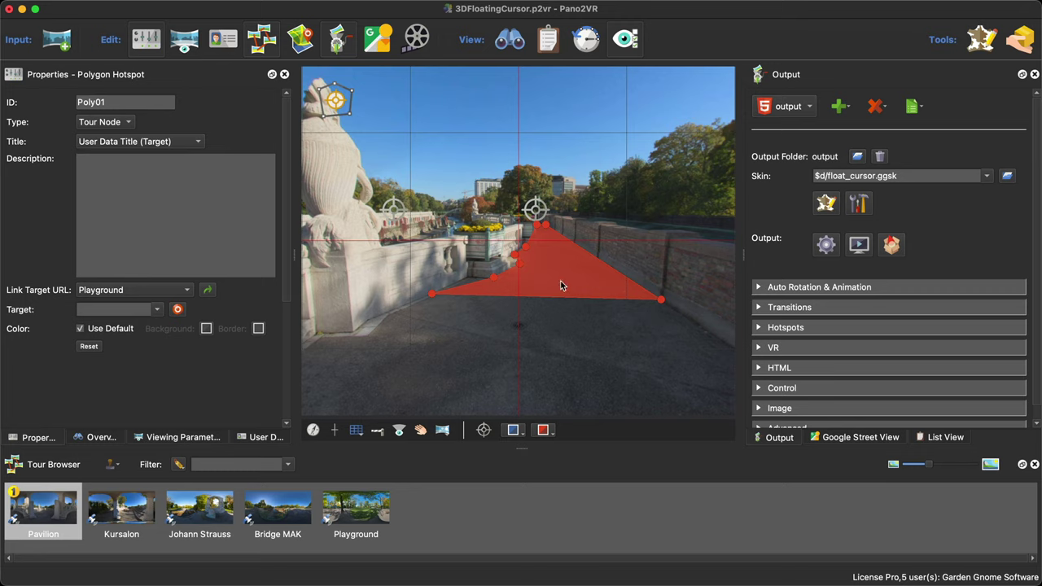
Generate the HTML5 output with the new polygon hotspot, overwriting pano.xml, and open it in the browser preview
mouse_move(561, 285)
click(825, 246)
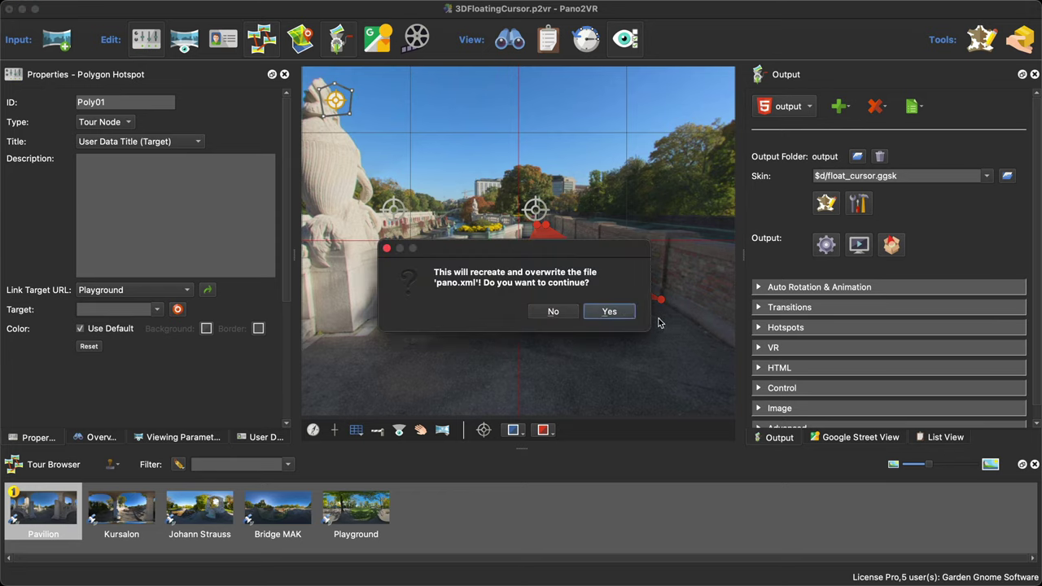
click(621, 310)
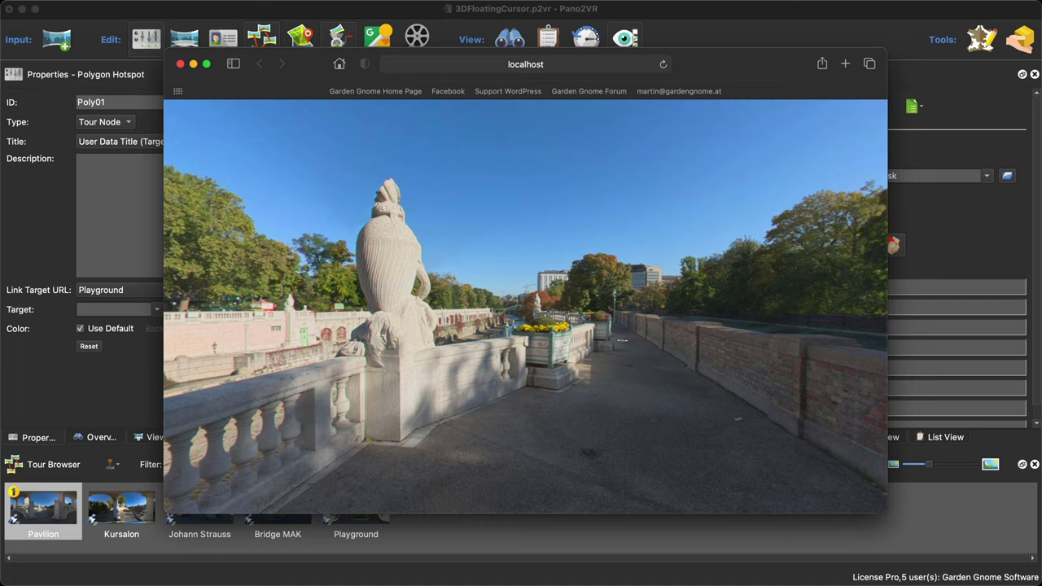
Test the walkway hotspot in the browser preview by travelling to Playground and back to Pavilion, and close the preview
click(588, 454)
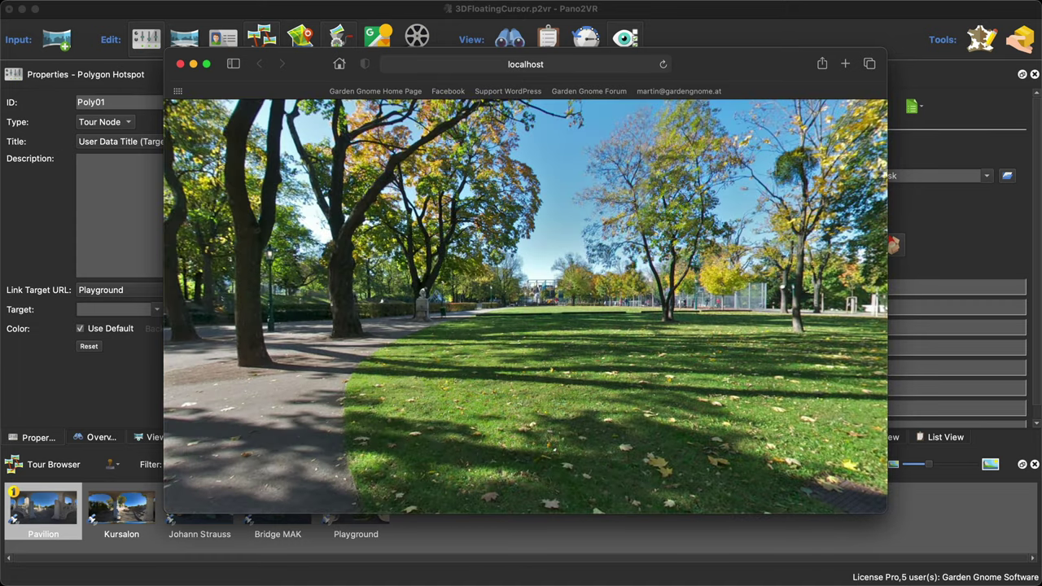
click(588, 454)
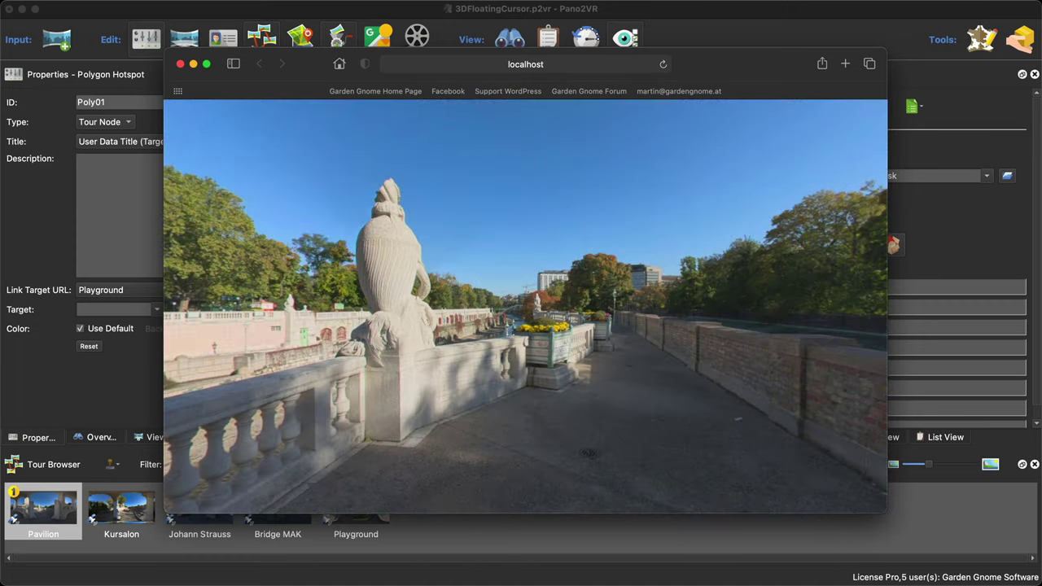
click(179, 64)
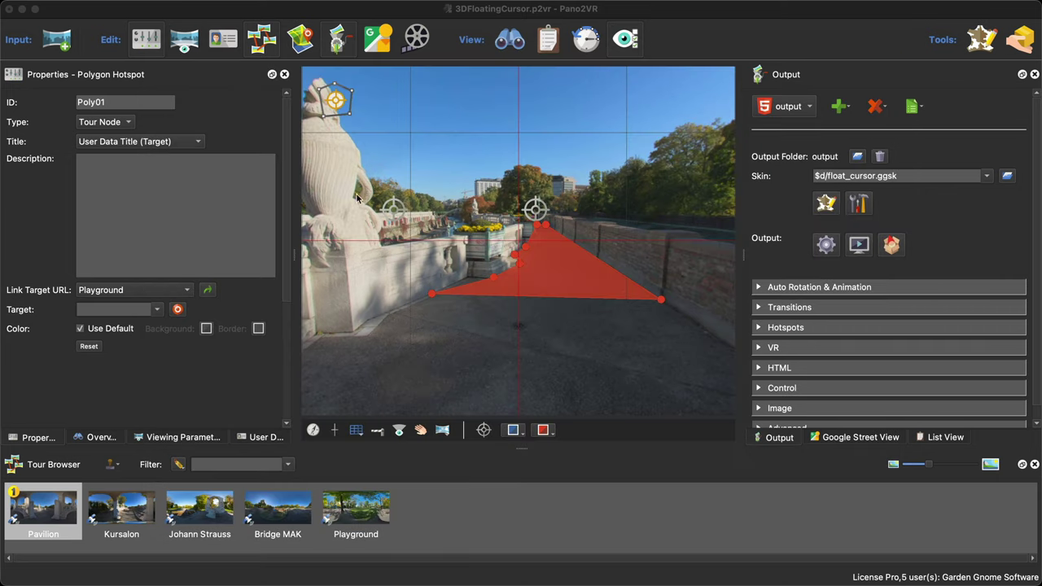
Look at the polygon hotspot in the Playground panorama and go back to the Pavilion panorama
click(354, 515)
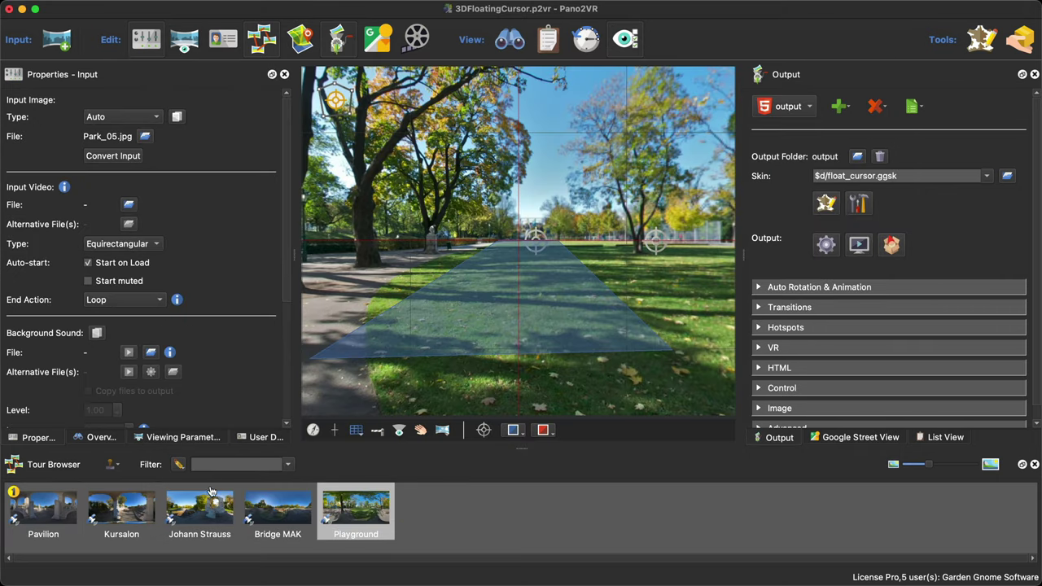
click(303, 504)
click(56, 504)
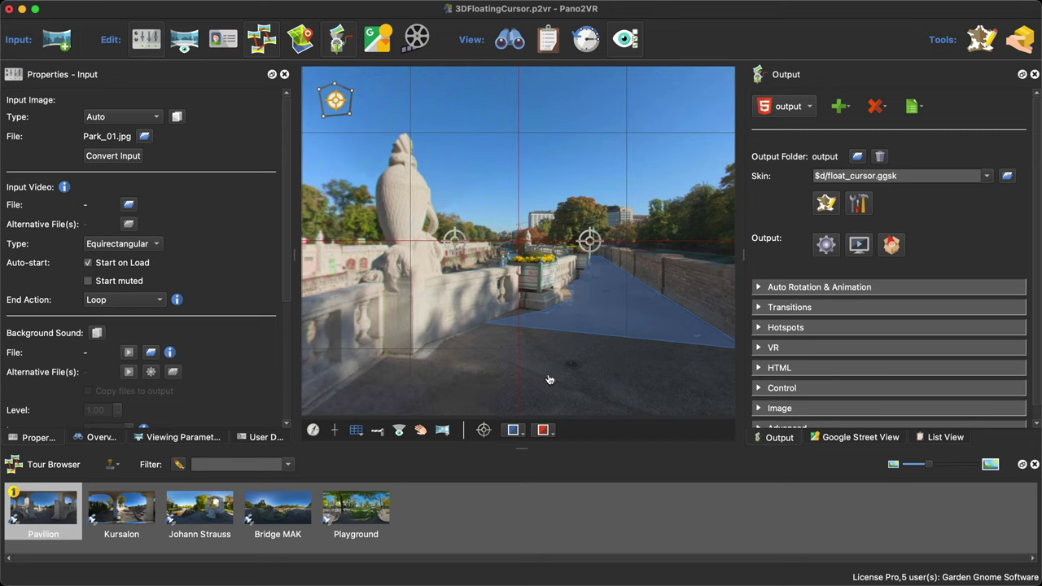
Set the walkway hotspot's target view in Playground to -121.3/-0.1/70.0 by turning the target panorama
mouse_move(484, 366)
mouse_down()
mouse_move(676, 364)
mouse_move(560, 315)
mouse_move(585, 331)
mouse_move(500, 366)
mouse_up()
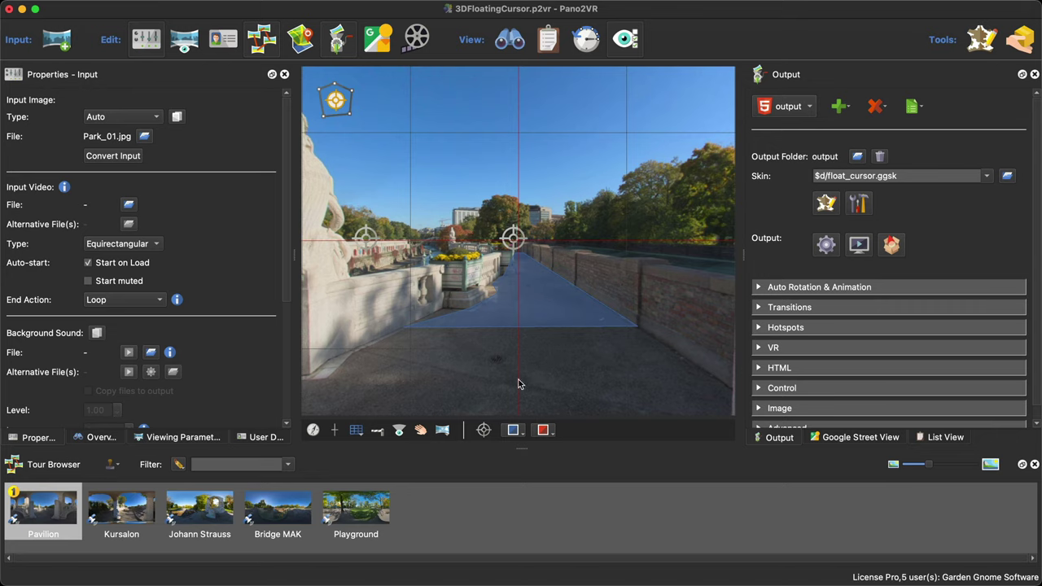
drag(518, 379, 536, 403)
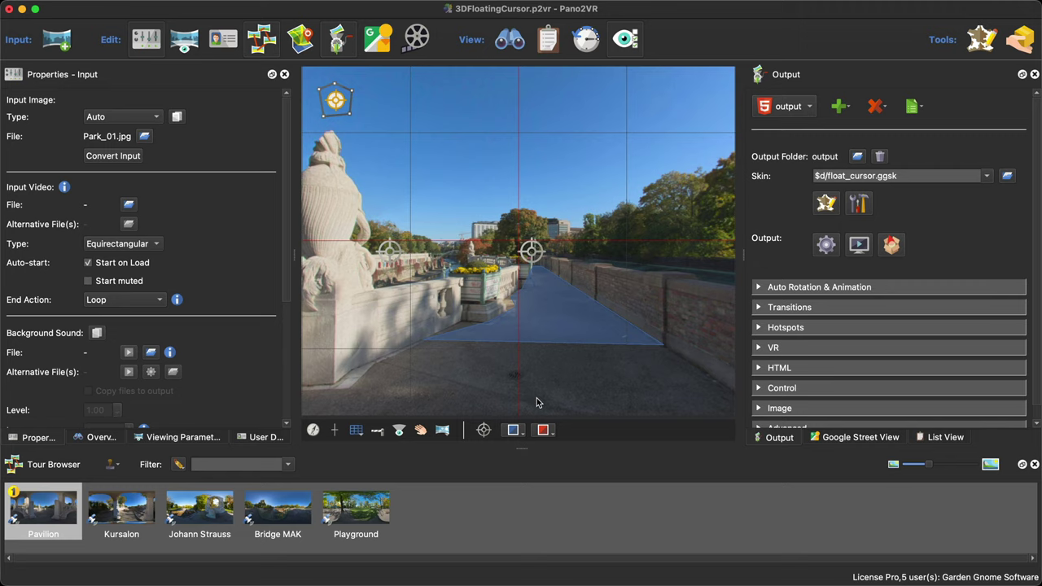
double_click(558, 326)
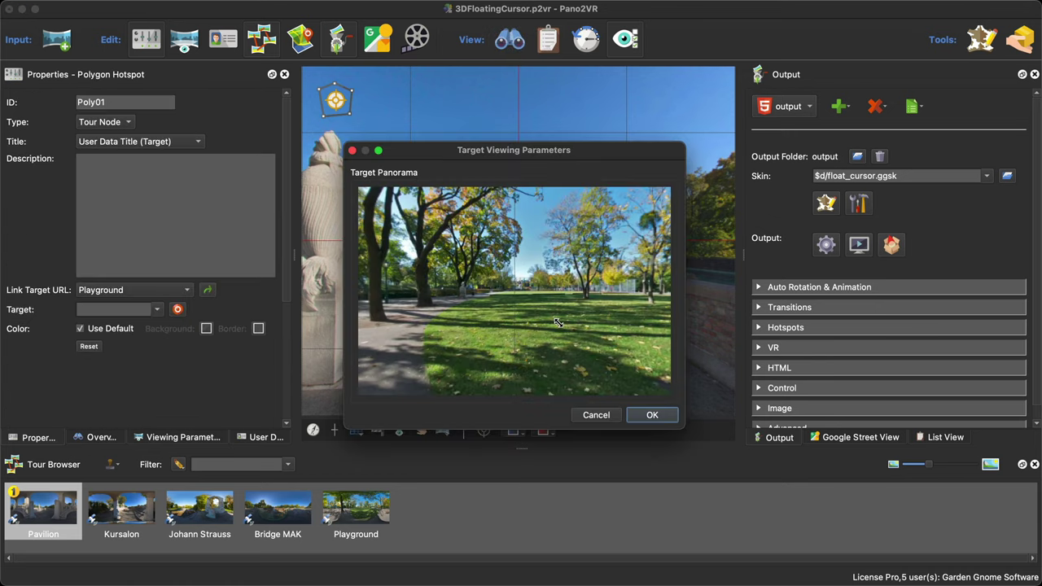
mouse_move(551, 318)
mouse_down()
mouse_move(498, 314)
mouse_move(553, 337)
mouse_up()
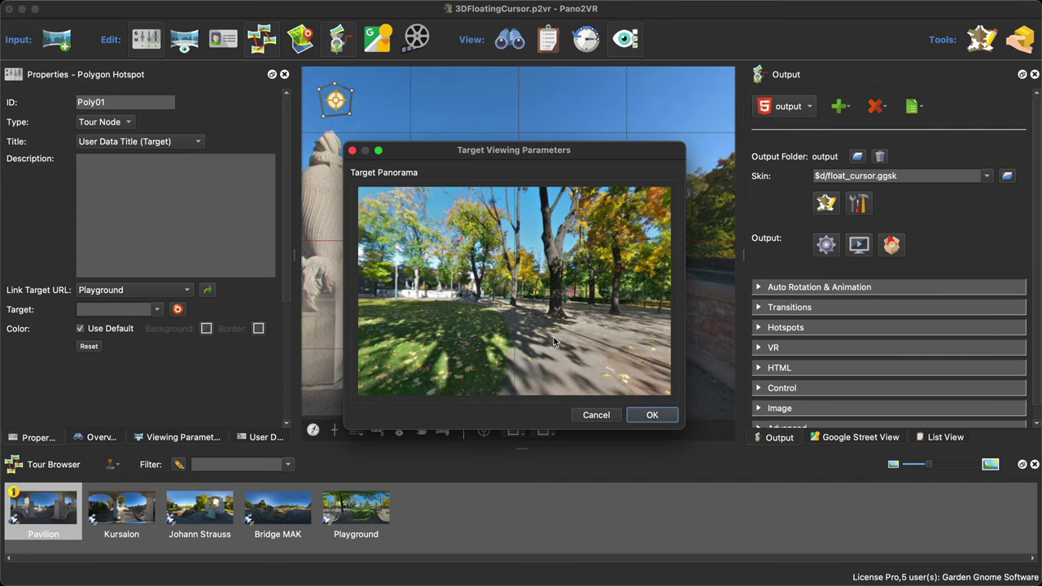
click(652, 414)
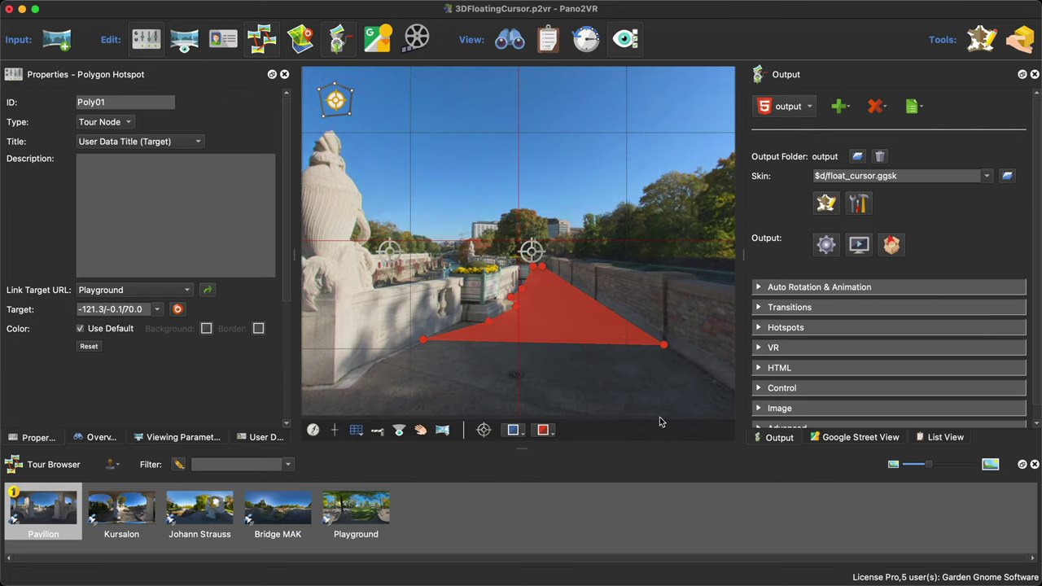
In the Playground panorama, adjust the target view of the polygon hotspot that leads back to Pavilion
double_click(544, 332)
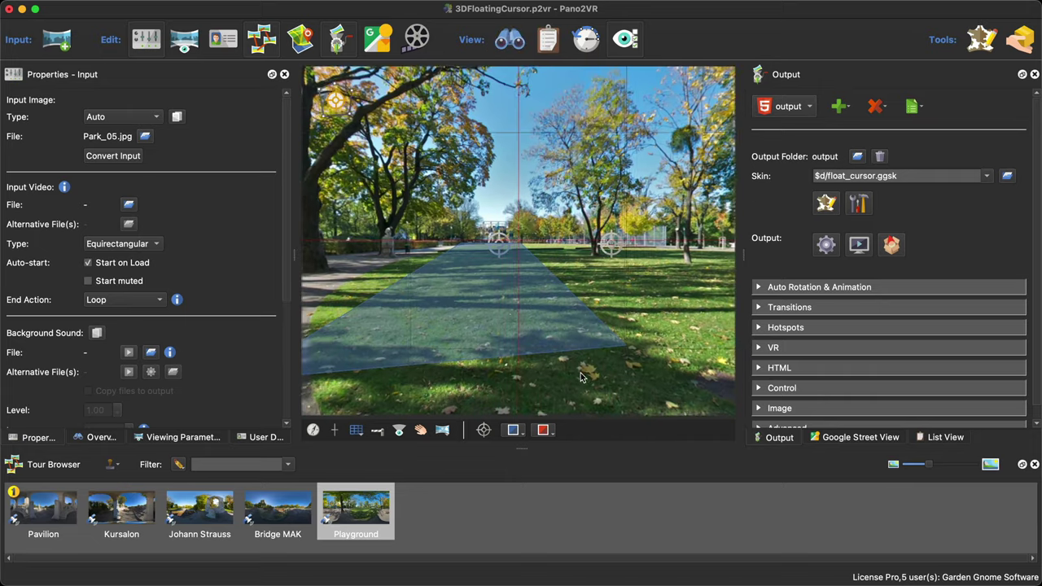
alt+double_click(500, 315)
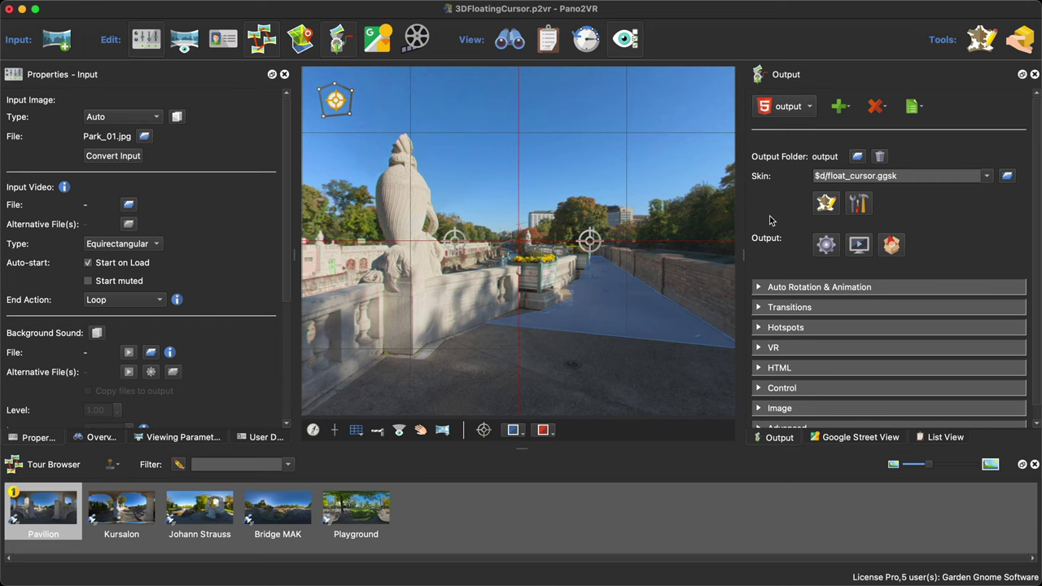
Open the float_cursor skin for editing and set the alpha channel of ring_white's border color to 75
click(826, 205)
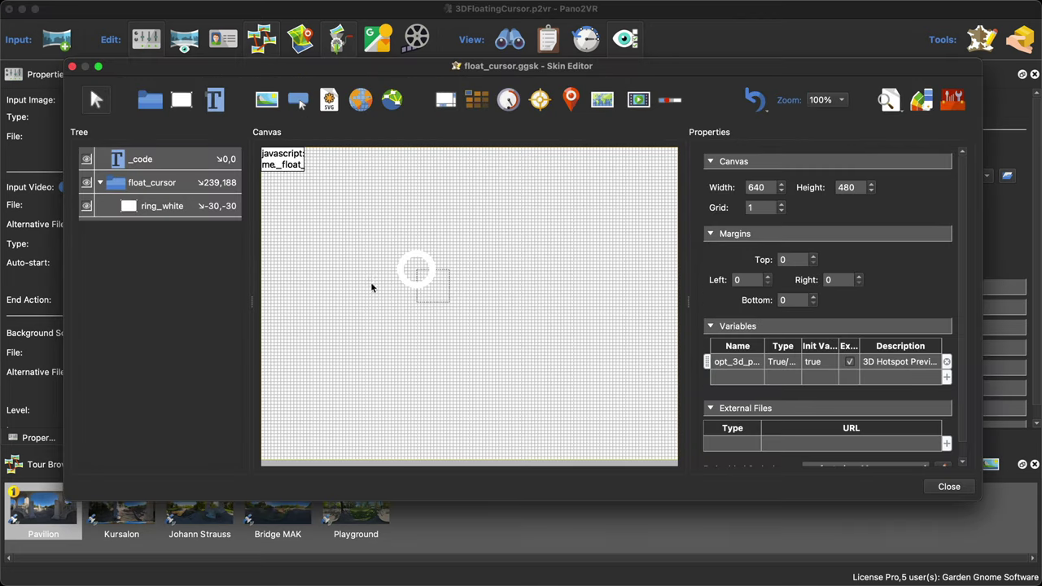
click(162, 208)
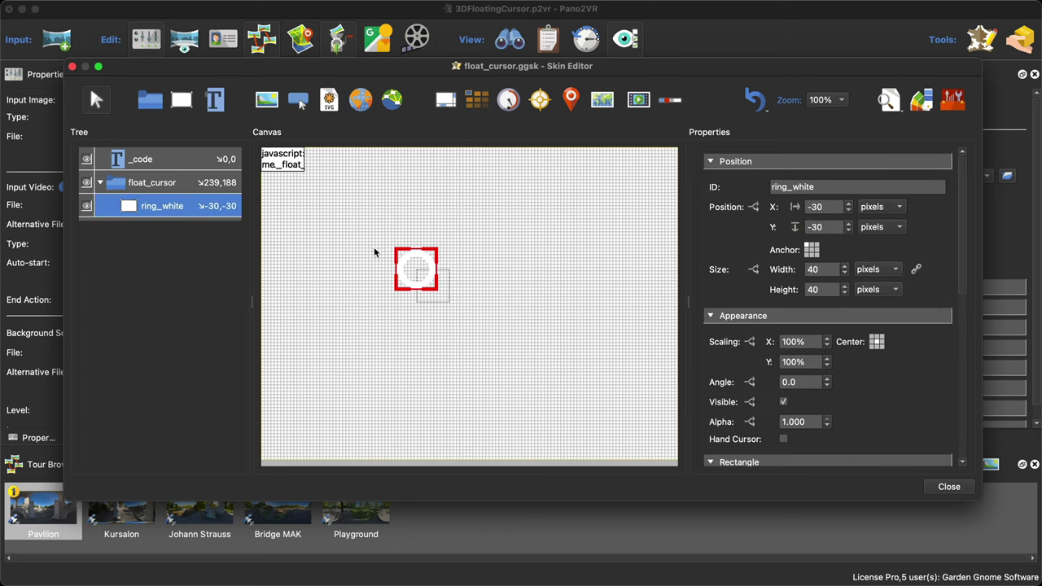
scroll(906, 387, down, 5)
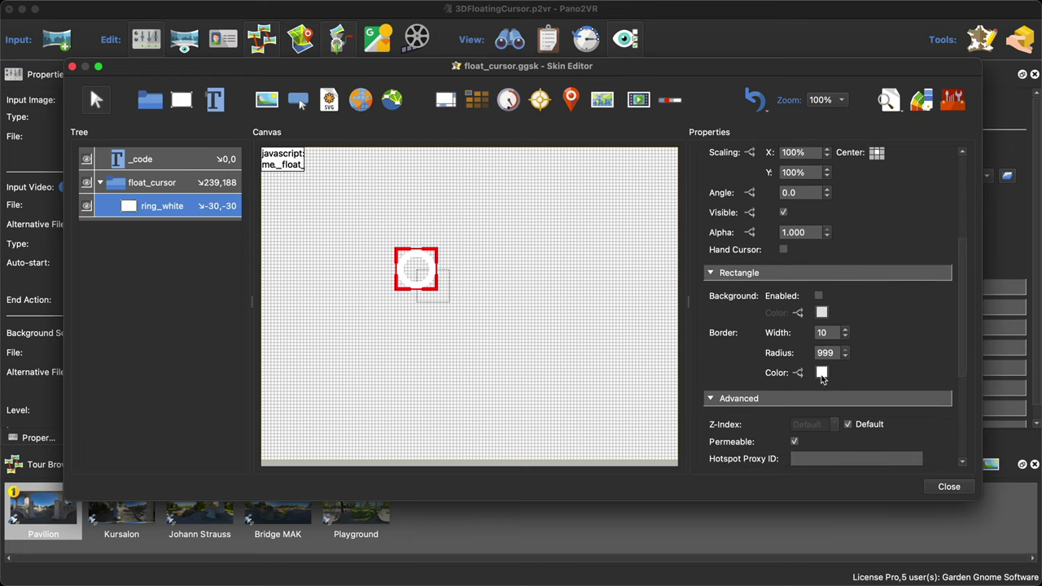
click(821, 372)
click(661, 363)
drag(662, 364, 637, 366)
text(75)
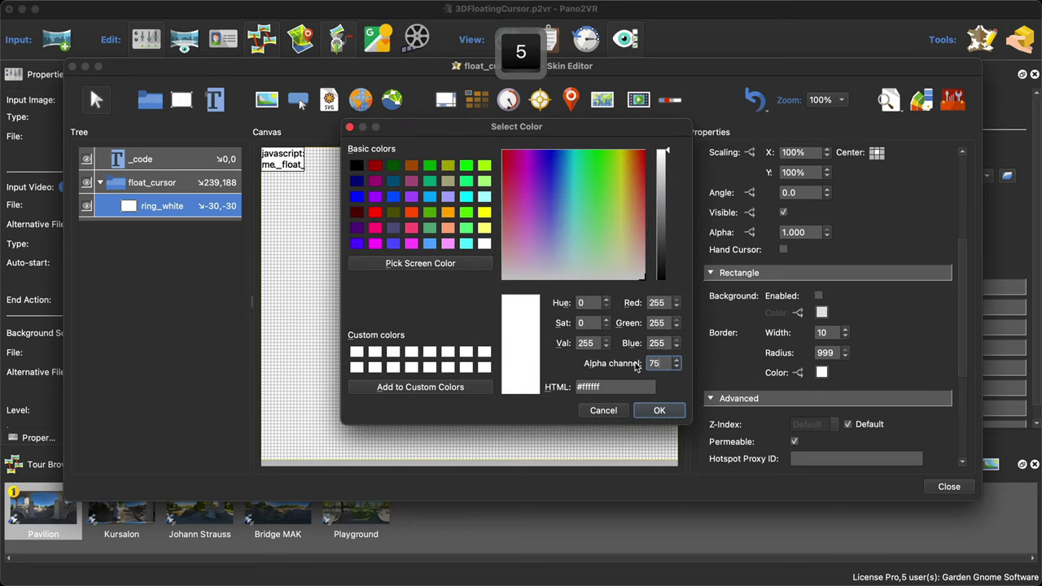
click(658, 411)
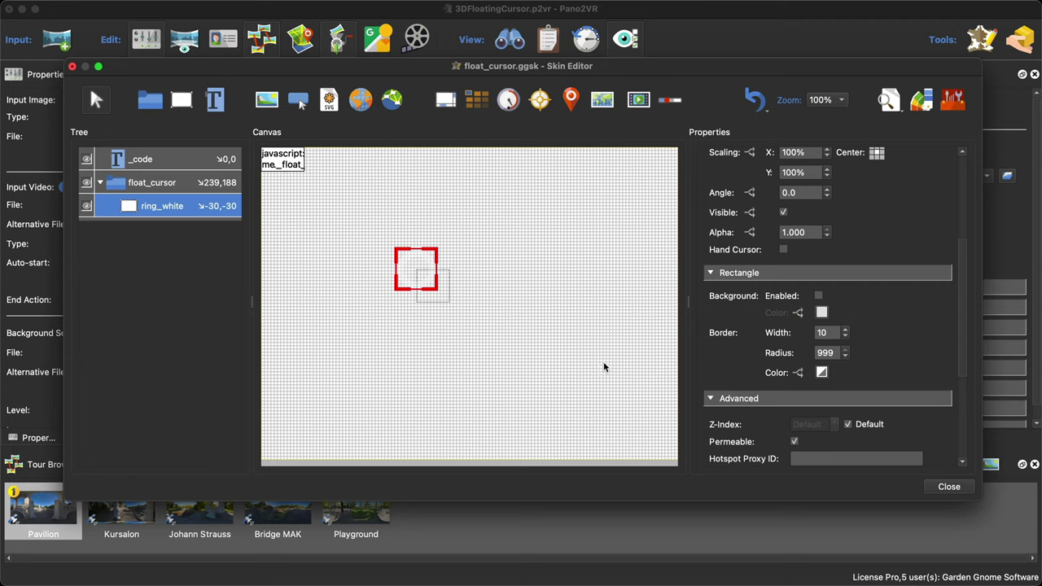
Add a logic block to ring_white's border color with the condition hotspot title $(hs) ≠ an empty value
click(798, 374)
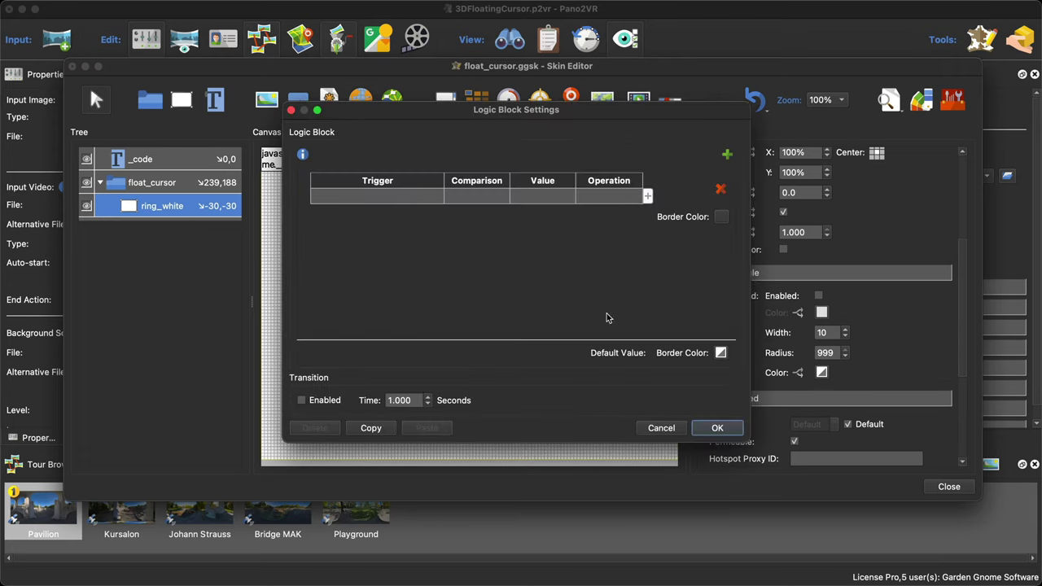
click(384, 195)
click(385, 195)
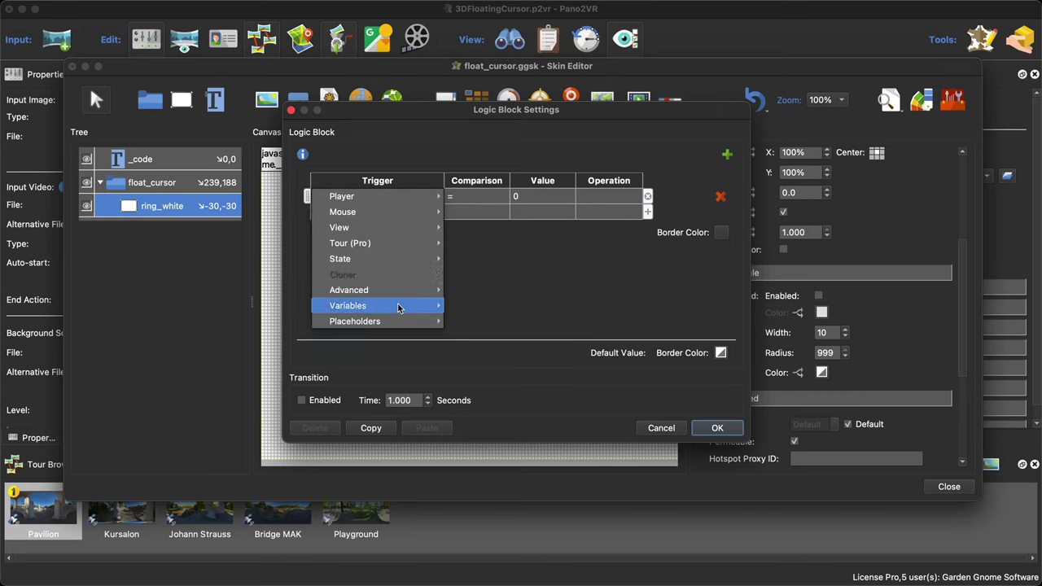
mouse_move(407, 321)
mouse_move(502, 326)
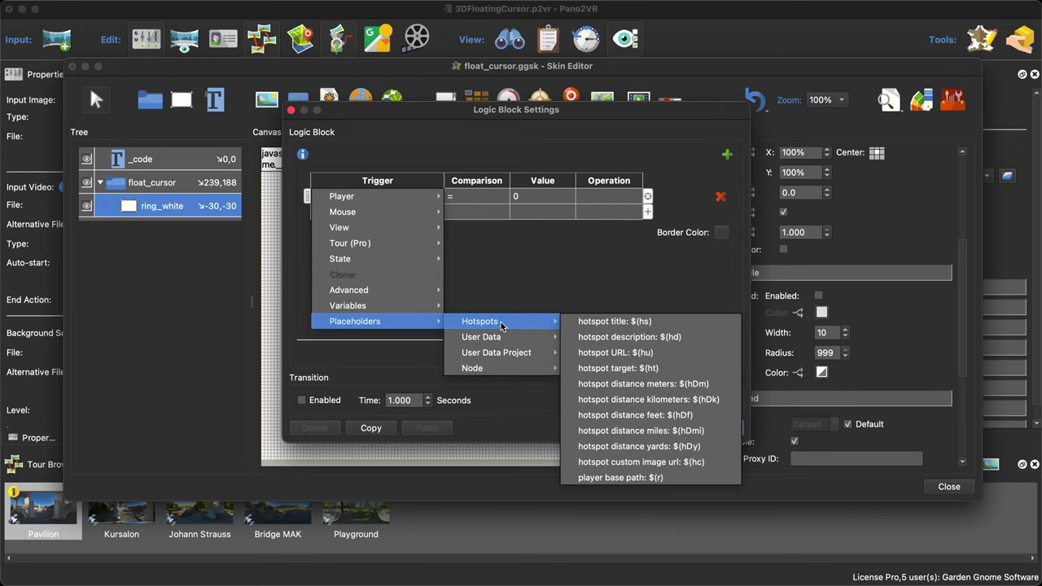
click(615, 324)
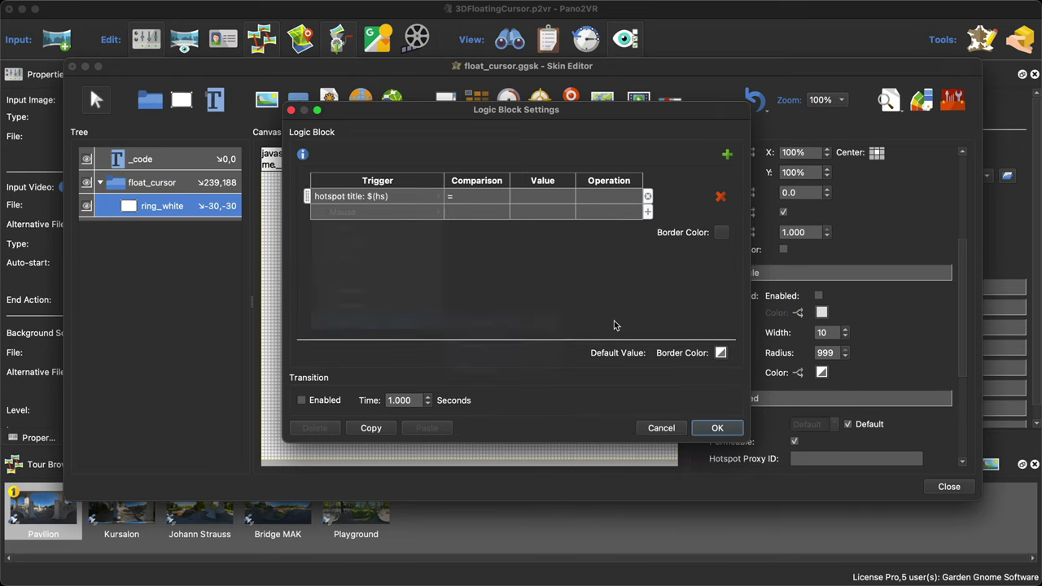
click(464, 200)
click(472, 199)
click(450, 200)
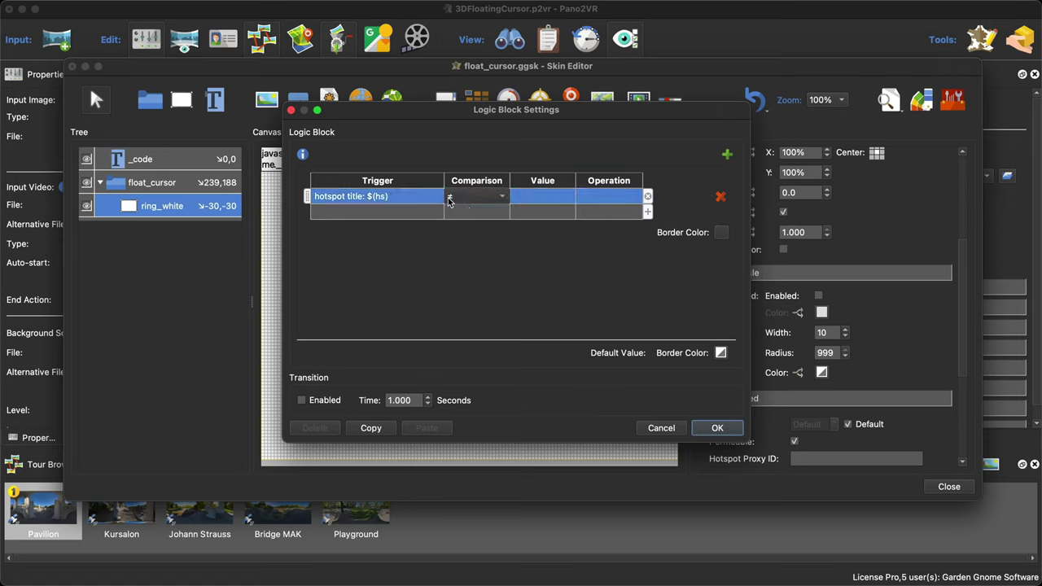
scroll(449, 201, down, 2)
Set the logic block's border color to green #00ff00 with an alpha channel of 175 and accept the logic block
click(722, 232)
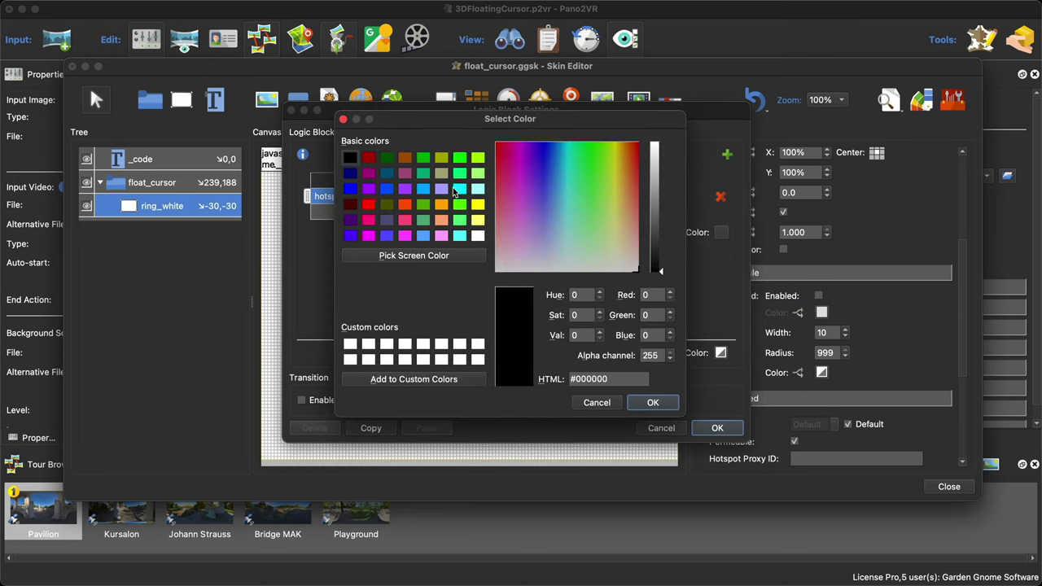
click(459, 157)
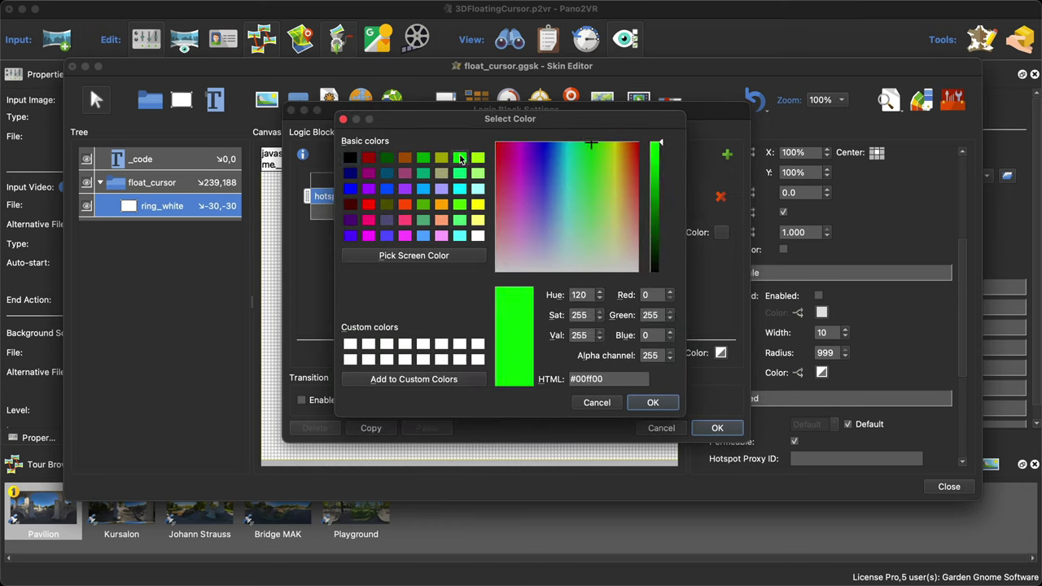
double_click(650, 356)
text(175)
click(652, 403)
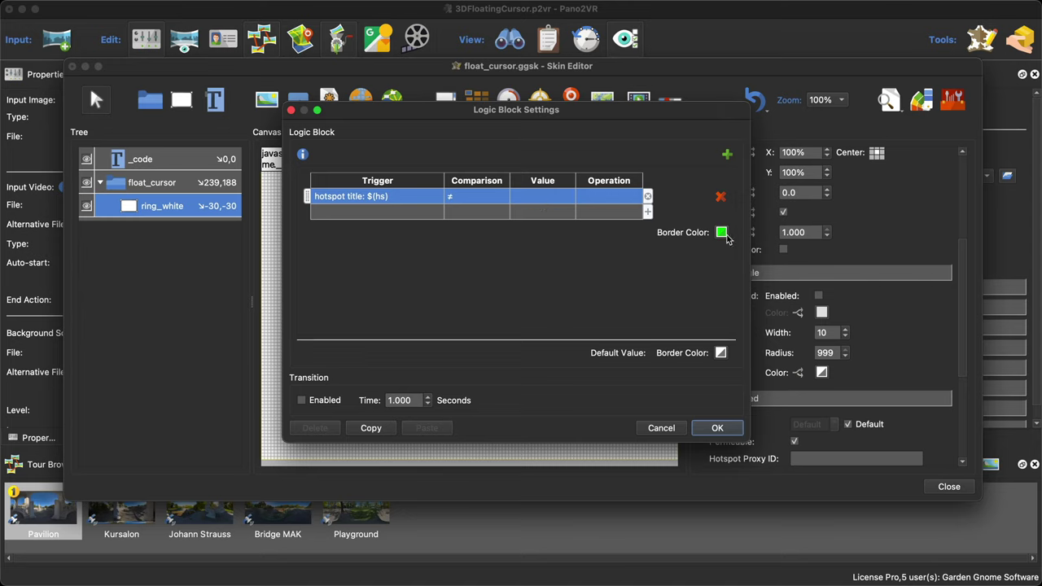
click(732, 431)
Close the float_cursor skin and regenerate the HTML5 output with the changed ring, opening it in the browser preview
click(957, 487)
click(619, 297)
click(826, 244)
click(607, 311)
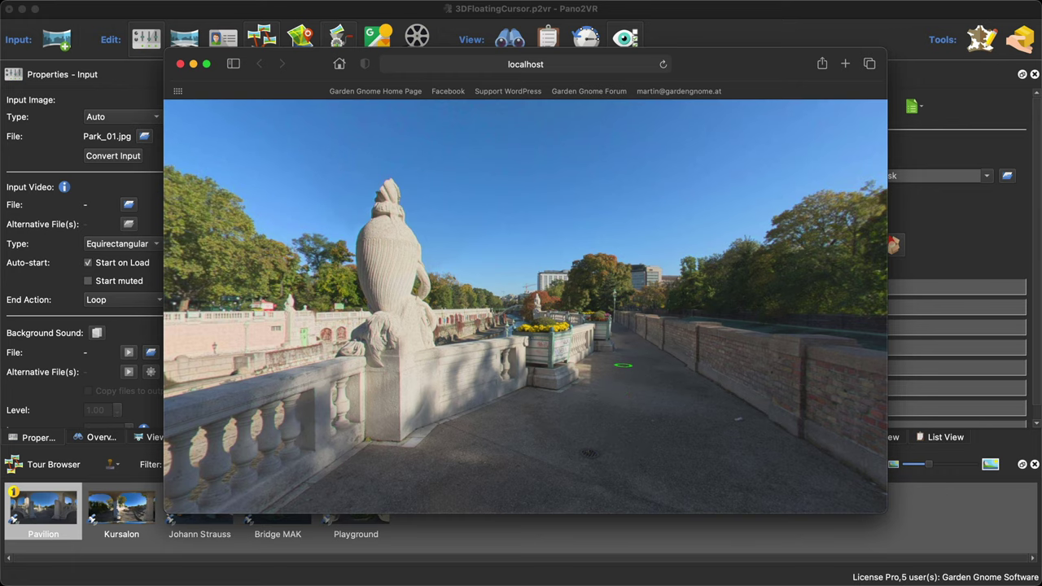
Test the green ring cursor in the preview by travelling through the hotspots to Playground and back, and close the preview
click(623, 364)
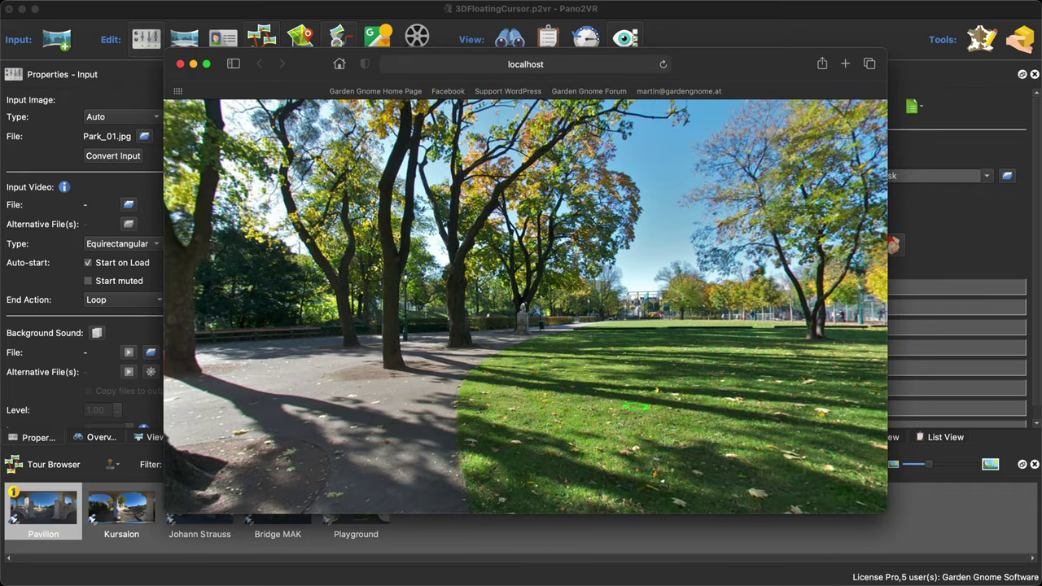
click(635, 406)
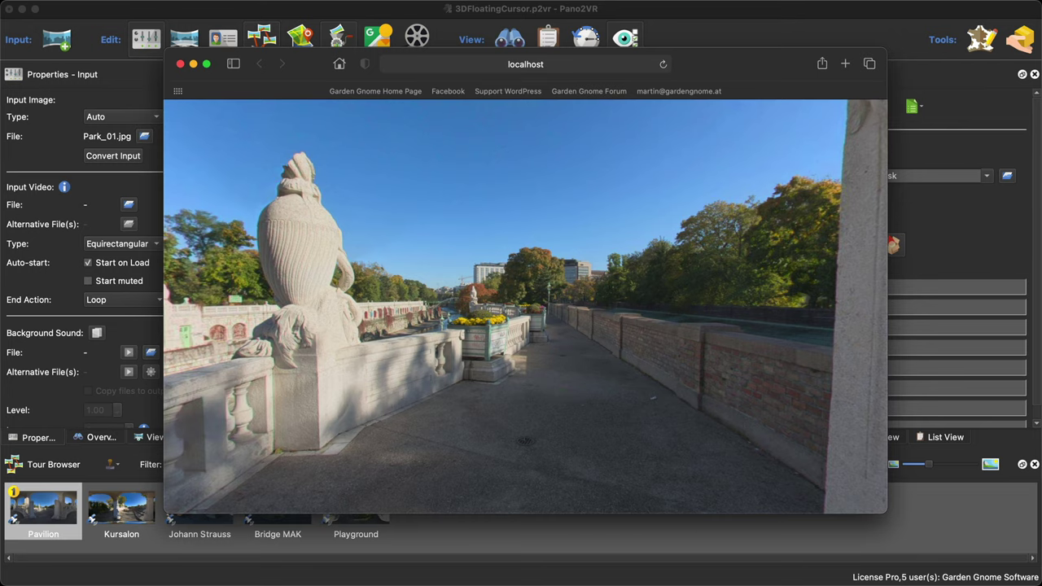
click(181, 64)
Review the rectangle and advanced properties of ring_white in the float_cursor skin and close the skin
click(825, 204)
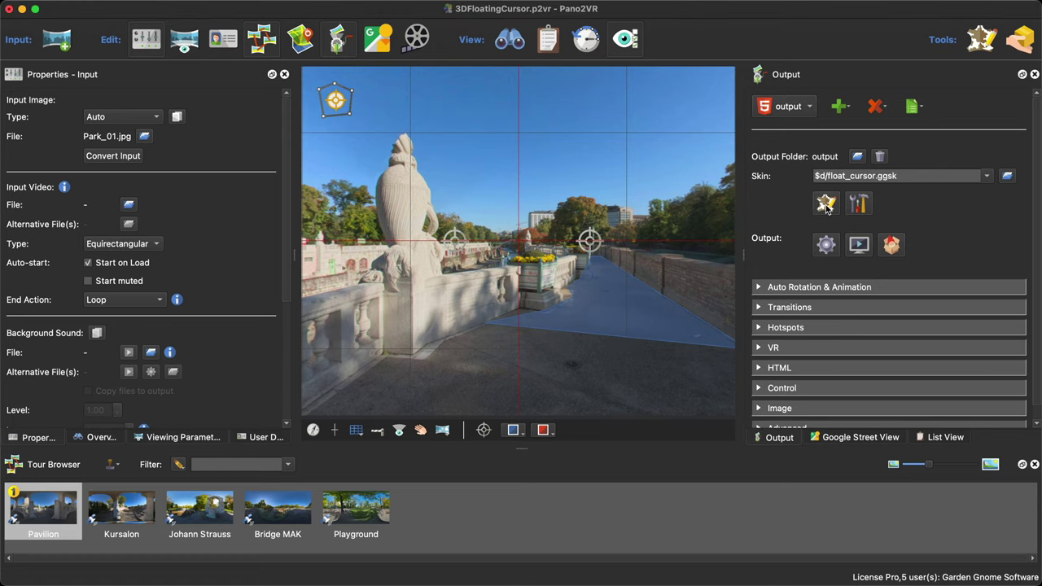
click(162, 210)
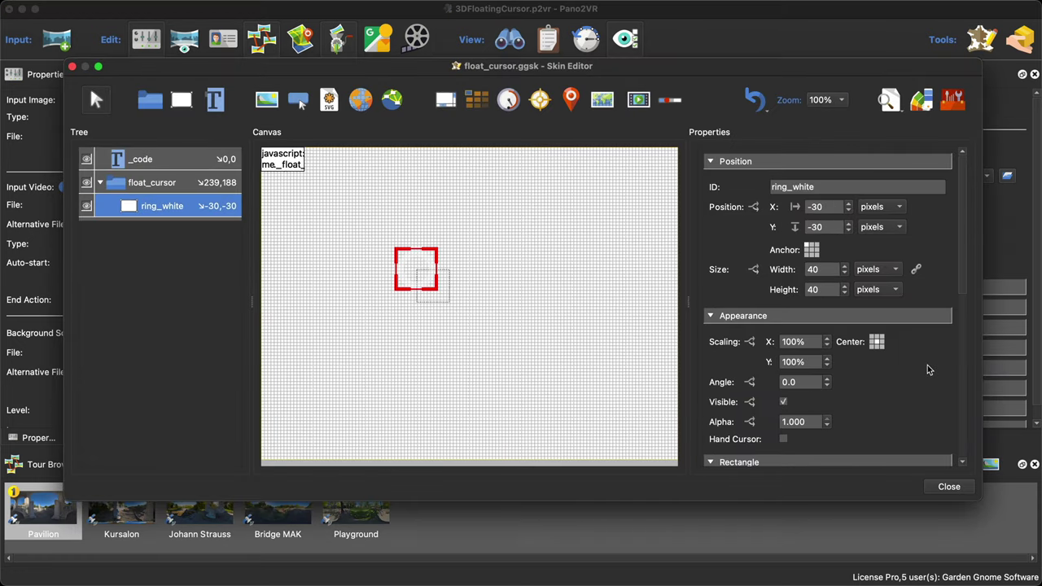
scroll(927, 367, down, 5)
scroll(926, 369, down, 1)
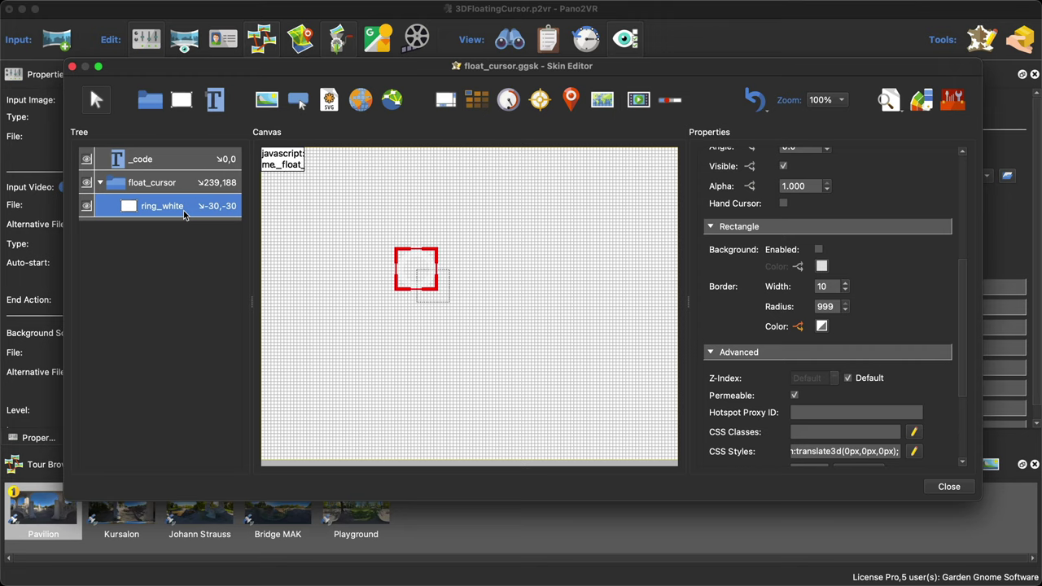
click(944, 488)
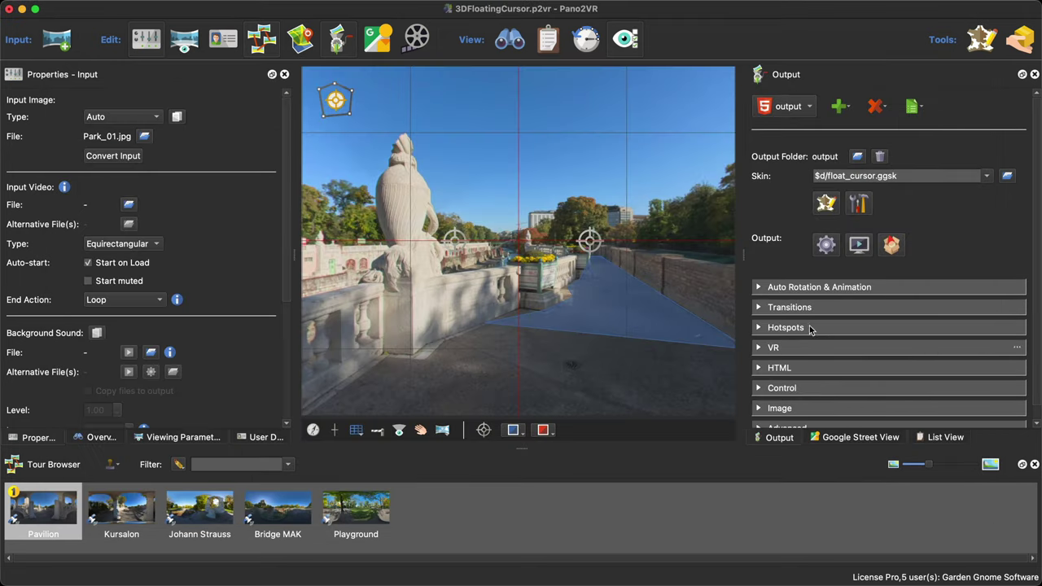
Inspect the walkway hotspot's target view in the Playground panorama and leave it without applying changes
super+click(598, 311)
mouse_move(578, 319)
mouse_down()
mouse_move(558, 278)
mouse_move(545, 337)
mouse_move(526, 343)
mouse_move(527, 307)
mouse_move(568, 308)
mouse_up()
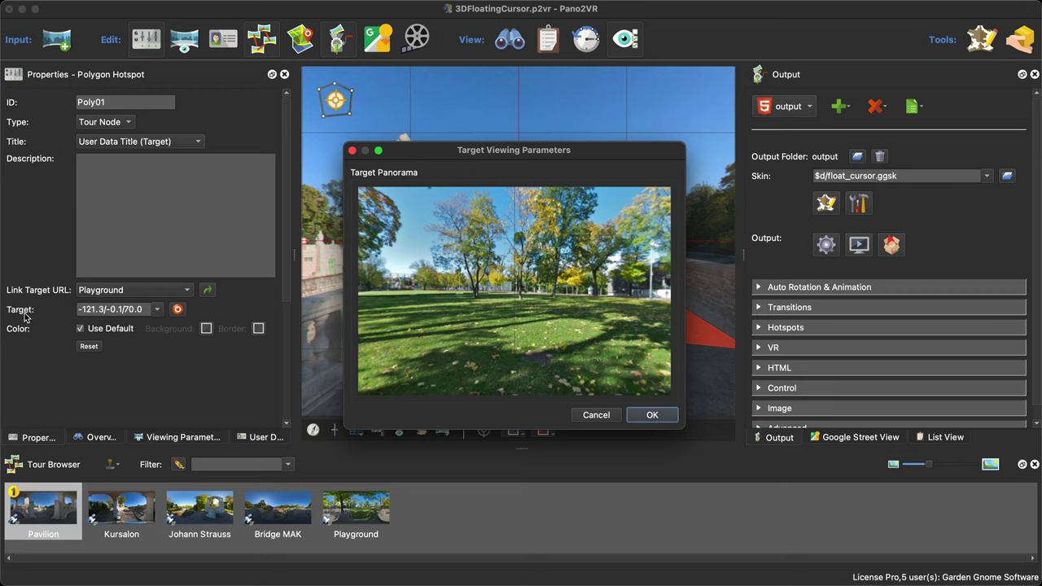
click(596, 417)
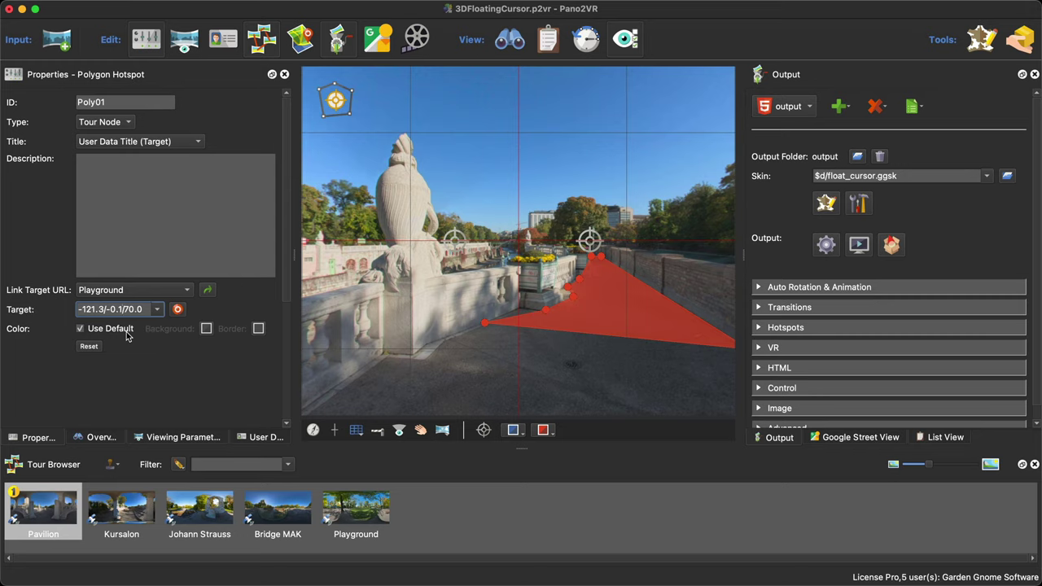
Change the tilt to 0 in the walkway hotspot's target so that it reads -121.3/0/70.0
key(BackSpace)
key(BackSpace)
key(BackSpace)
key(BackSpace)
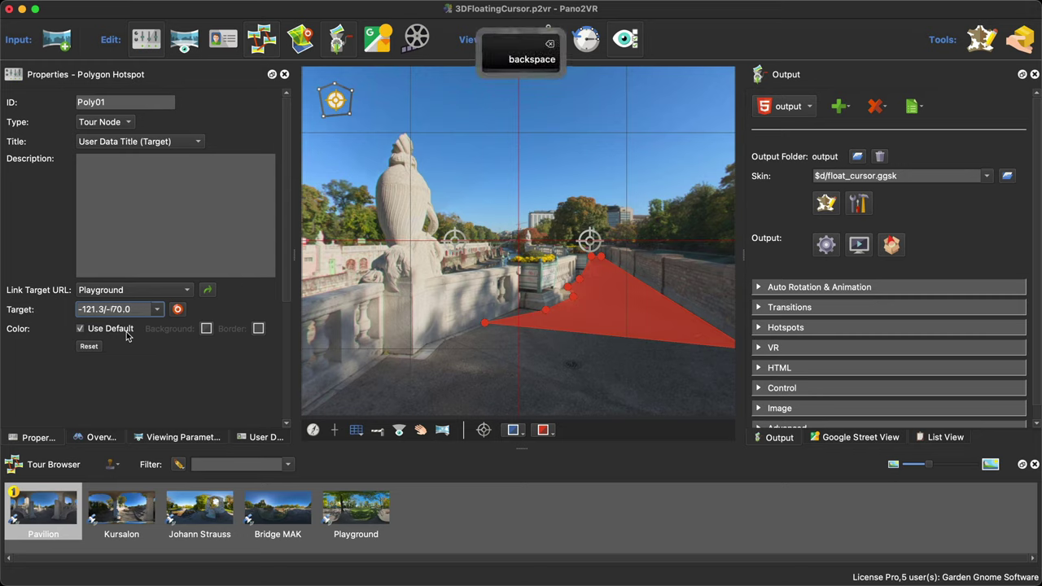
text(0)
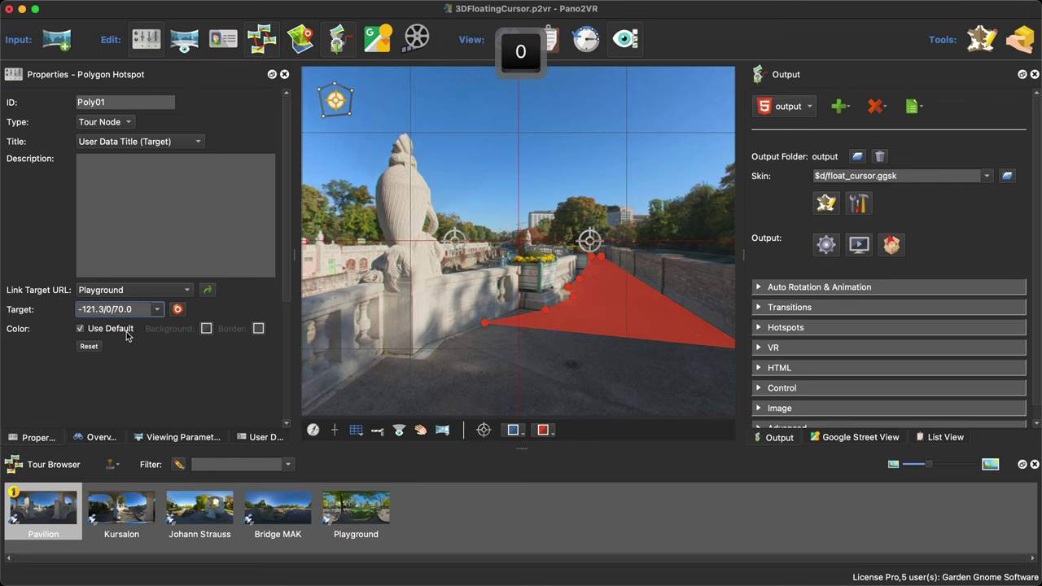
Follow the walkway hotspot to Playground, return to Pavilion, and inspect the hotspot's target view without applying changes
alt+double_click(626, 313)
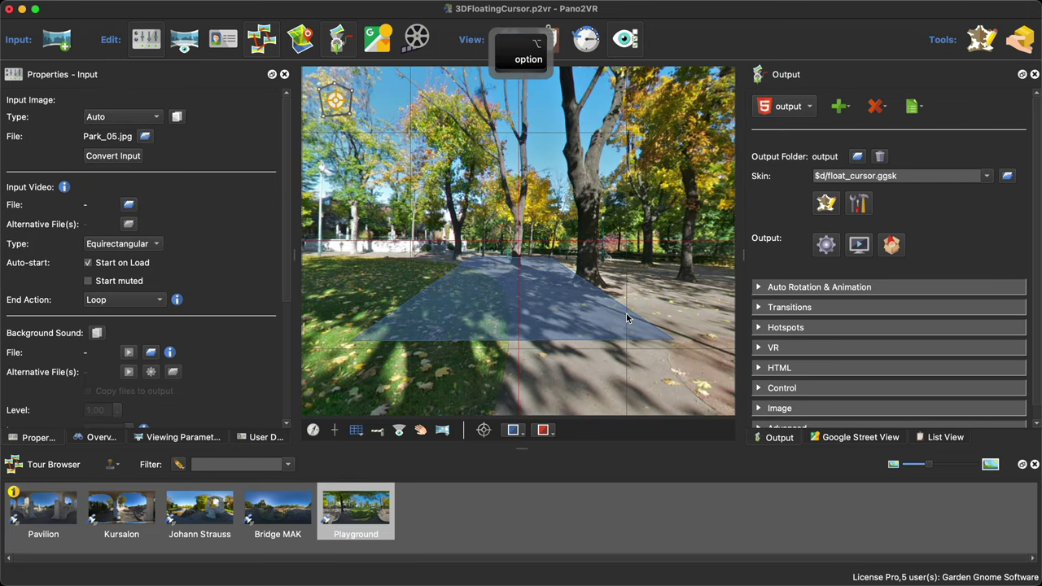
drag(362, 310, 624, 303)
click(540, 313)
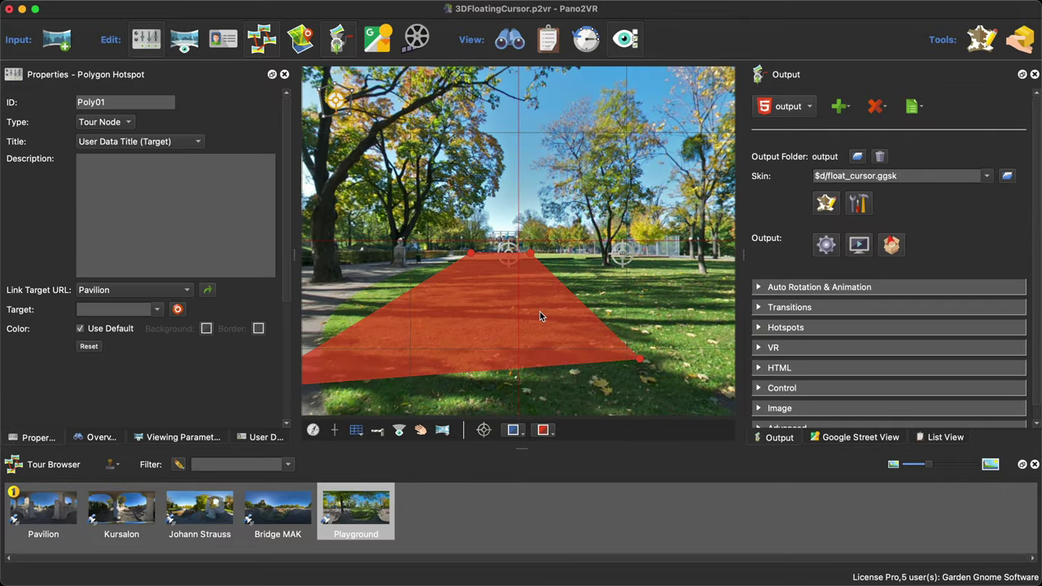
mouse_move(468, 313)
click(46, 499)
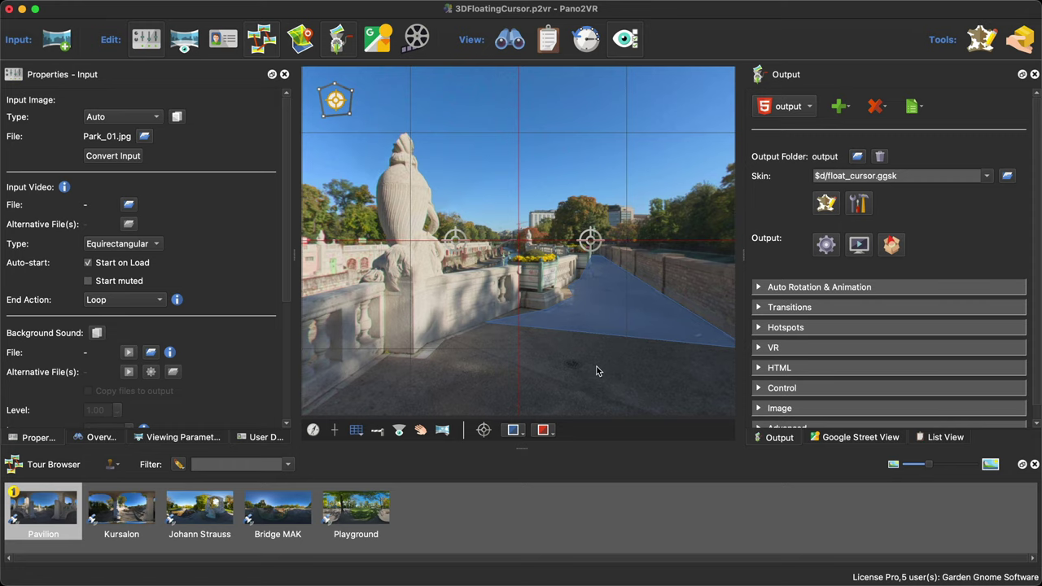
super+double_click(597, 320)
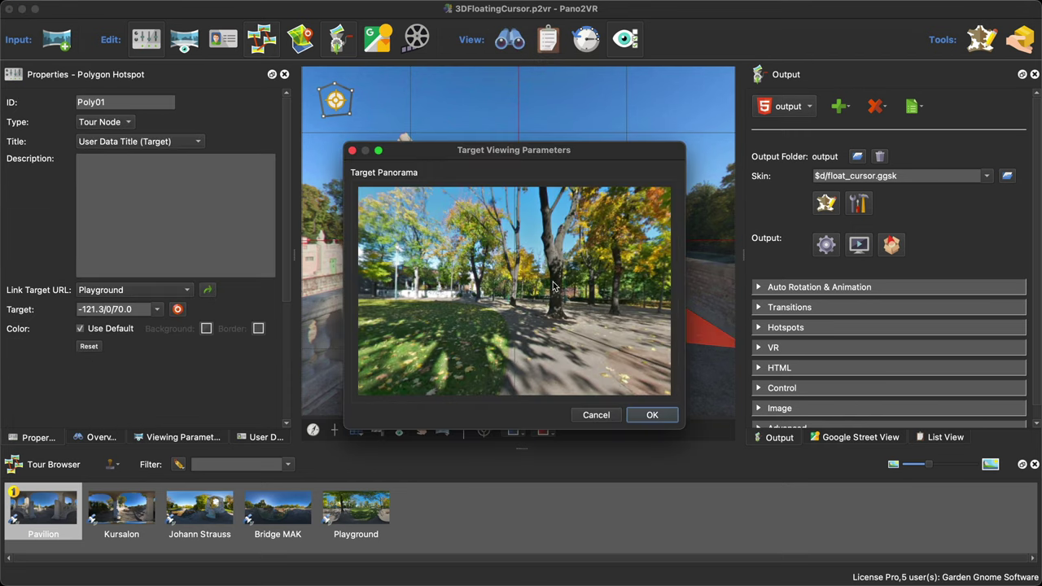
click(610, 417)
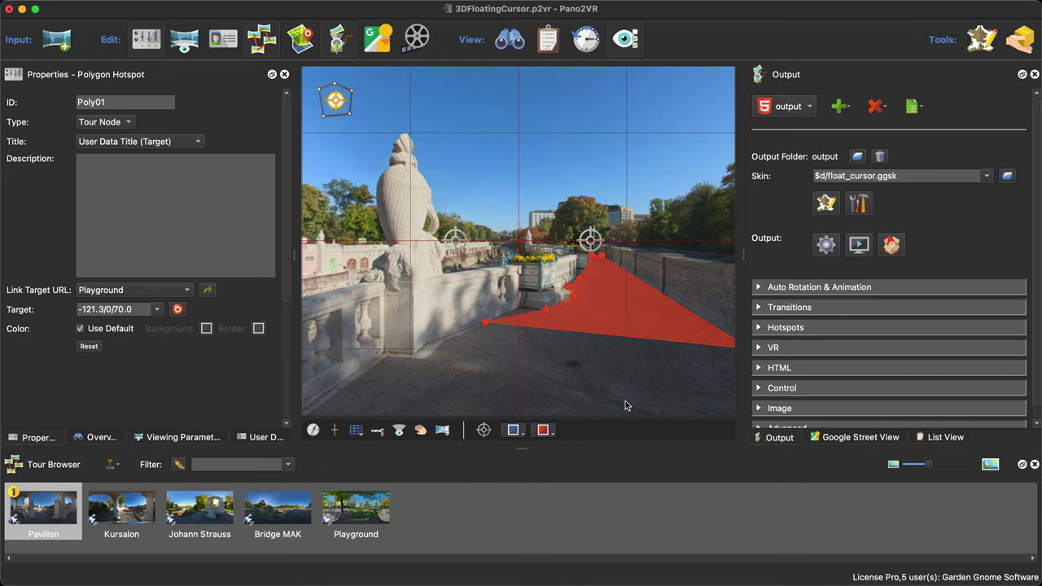
Preview the tour in the browser, look around the Pavilion panorama with the ring cursor, and close the preview
click(861, 245)
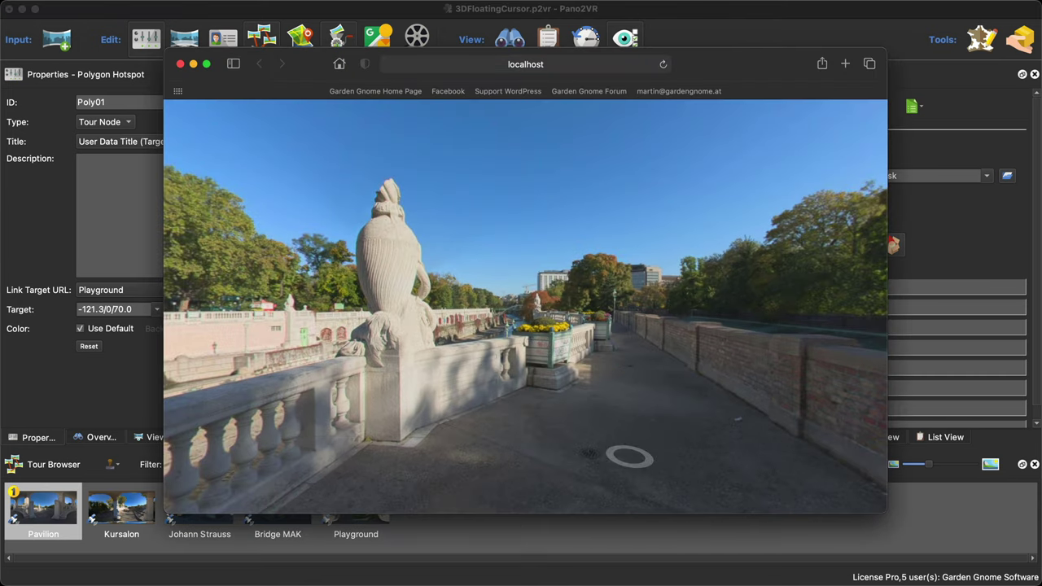
drag(590, 475, 577, 414)
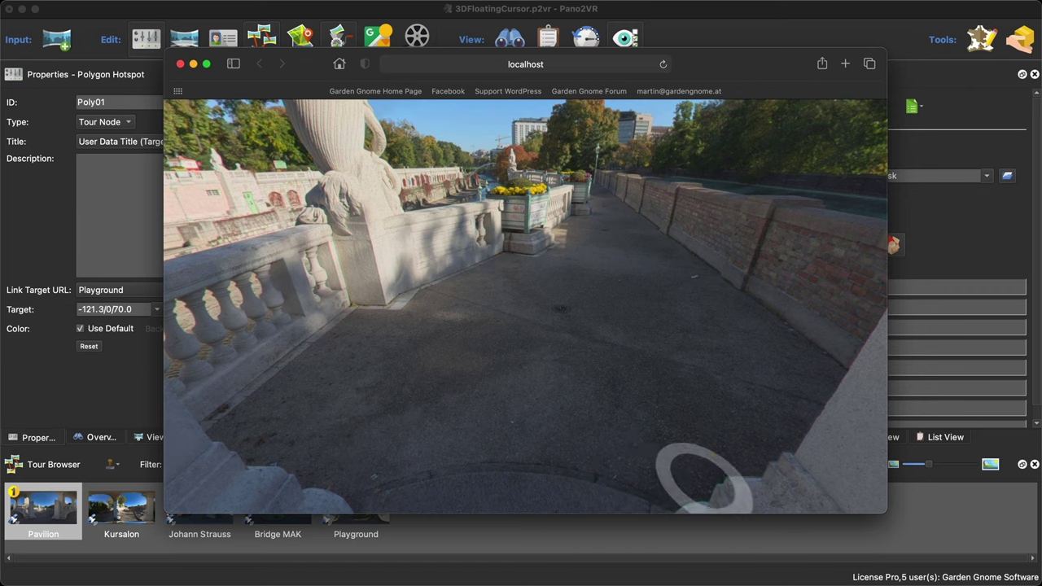
drag(542, 344, 640, 435)
drag(698, 361, 600, 420)
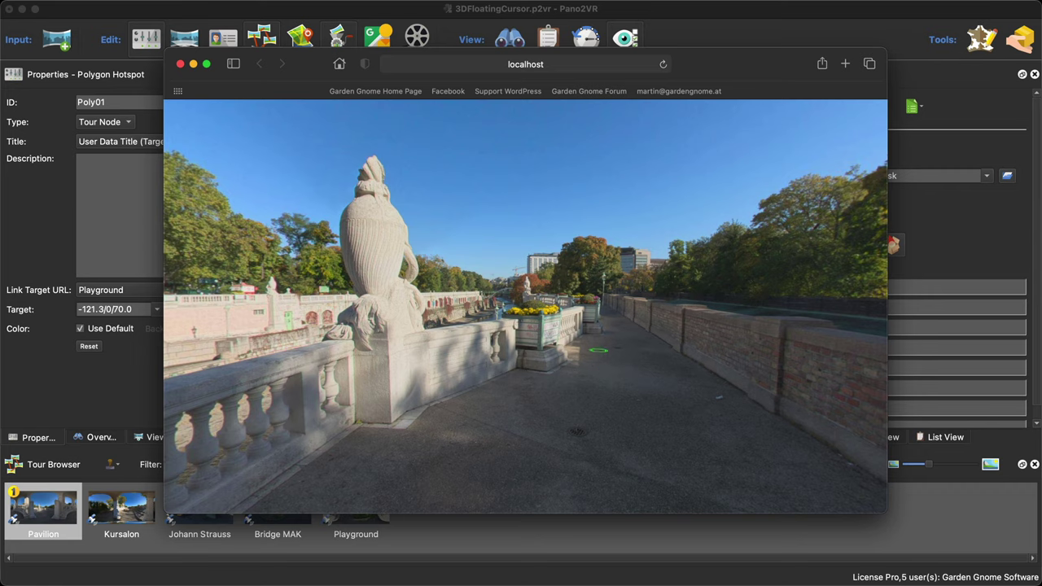
click(181, 63)
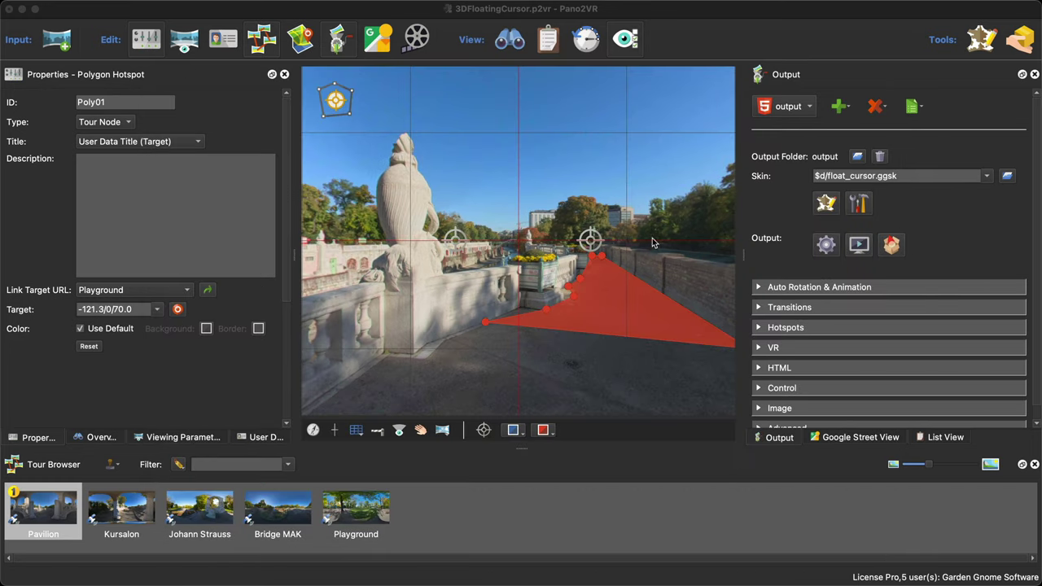
Add a text element above the ring in the float_cursor skin and give it the ID float_tt
click(826, 210)
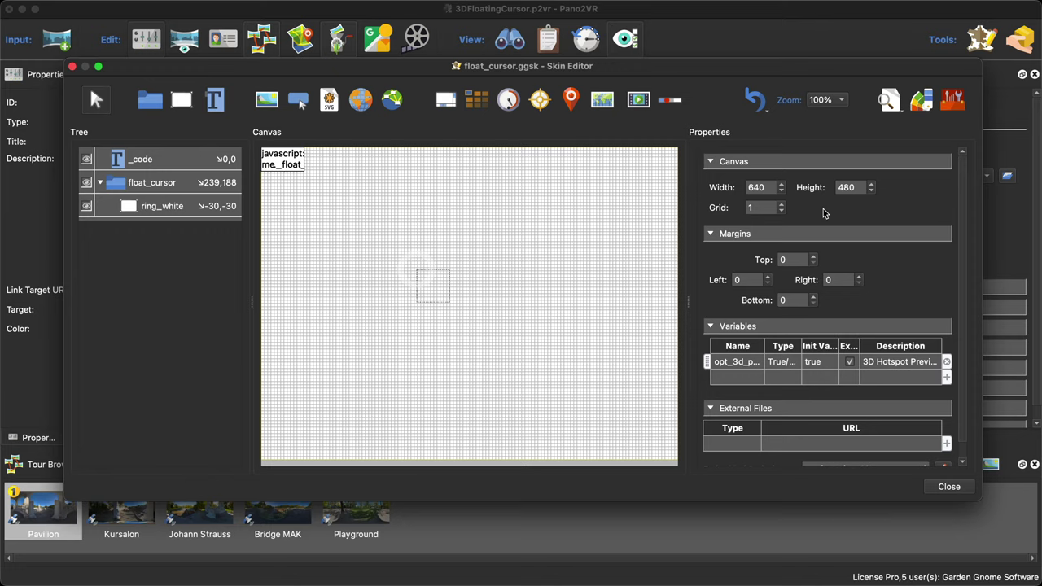
click(214, 99)
click(425, 233)
drag(449, 236, 415, 228)
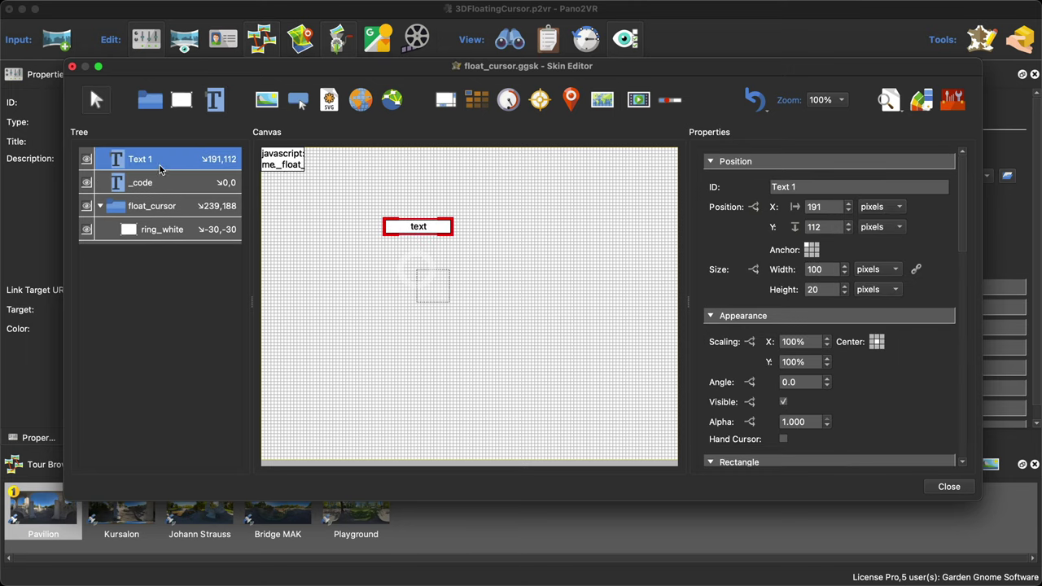
key(Tab)
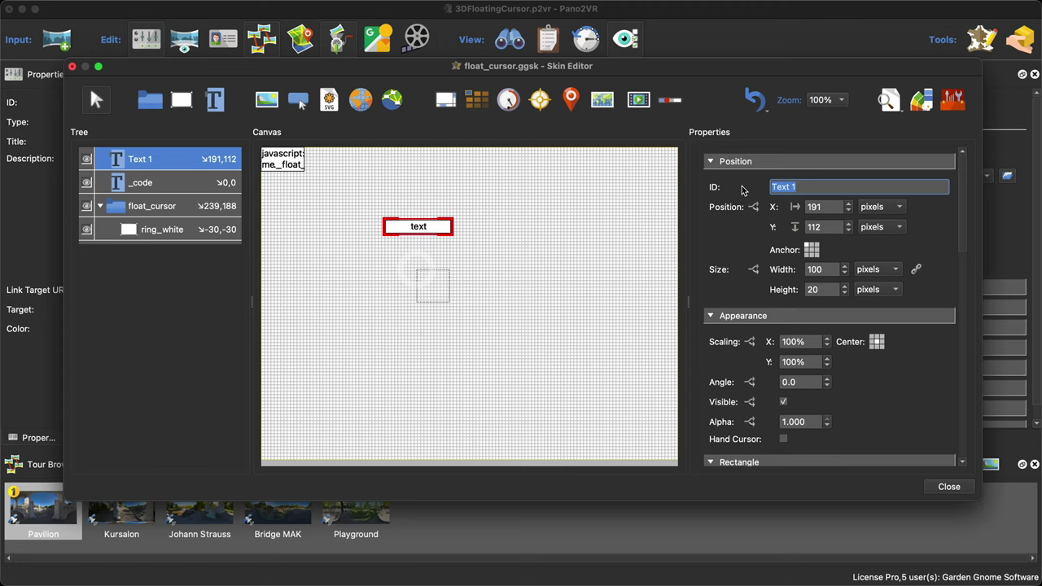
text(float)
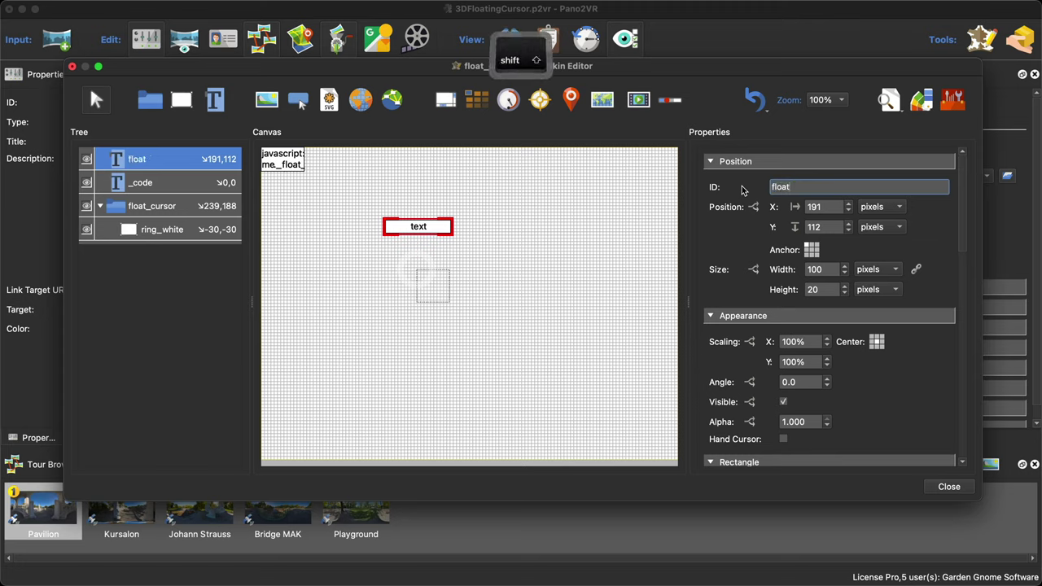
text(_tt)
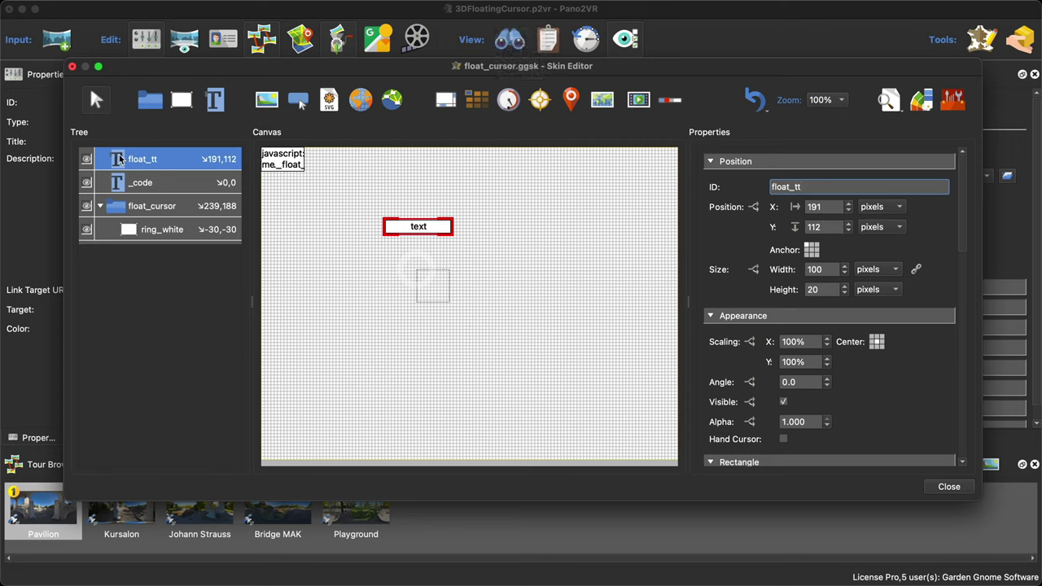
Nest float_tt inside the float_cursor container and set its position to X -50 and Y -80 pixels
drag(119, 160, 134, 187)
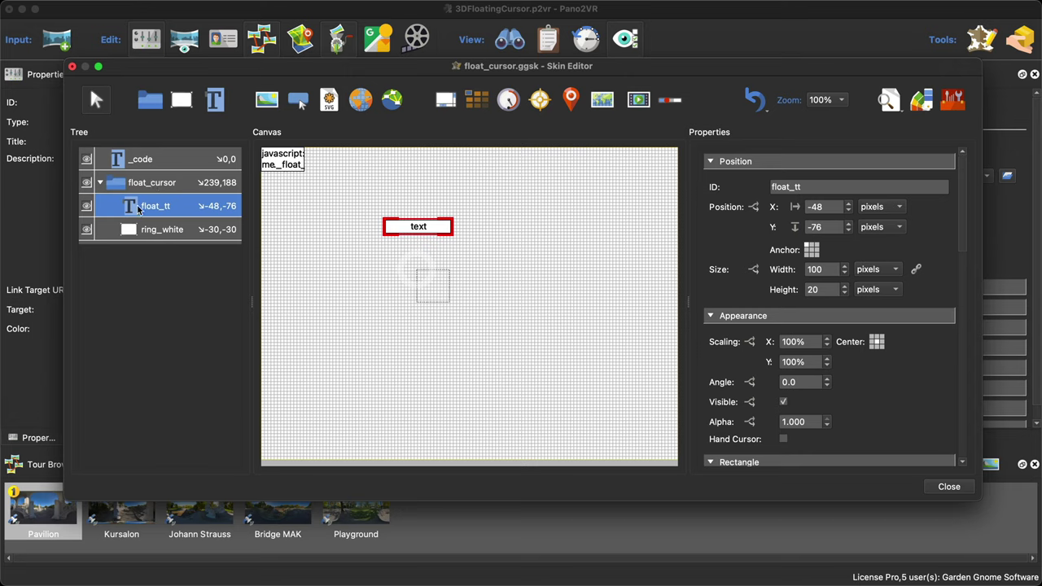
click(812, 247)
click(808, 246)
click(826, 271)
drag(824, 208, 780, 210)
text(-50)
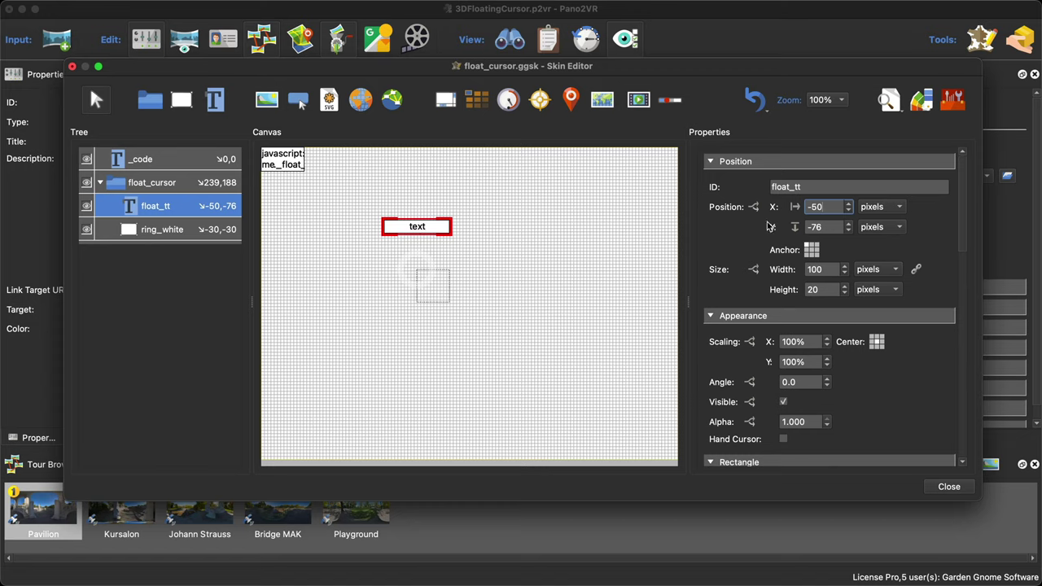
click(823, 228)
key(BackSpace)
key(BackSpace)
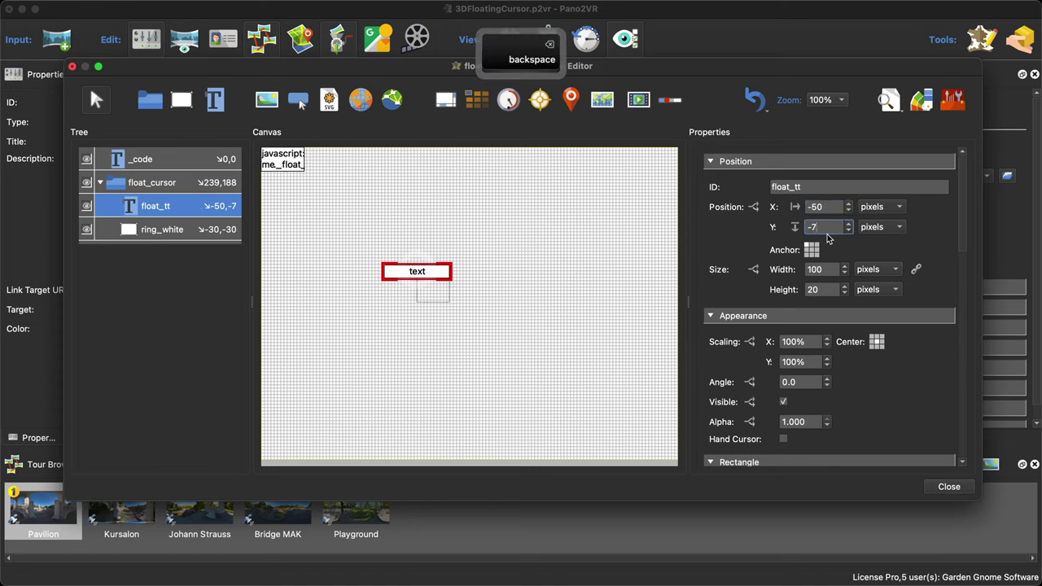
text(80)
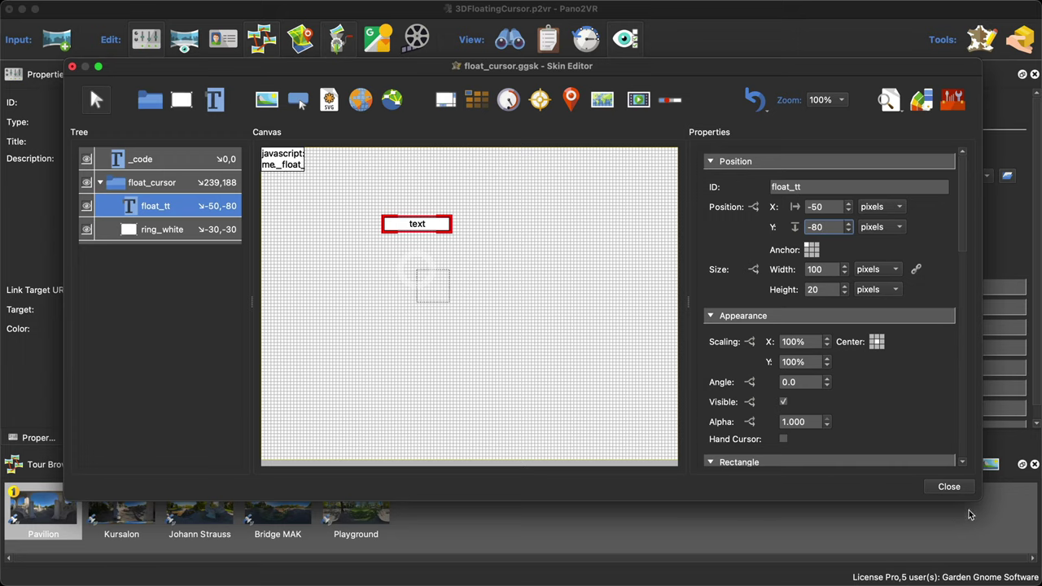
Close the float_cursor skin, regenerate the HTML5 output with the float_tt text, and check it in the browser preview
click(949, 487)
click(588, 298)
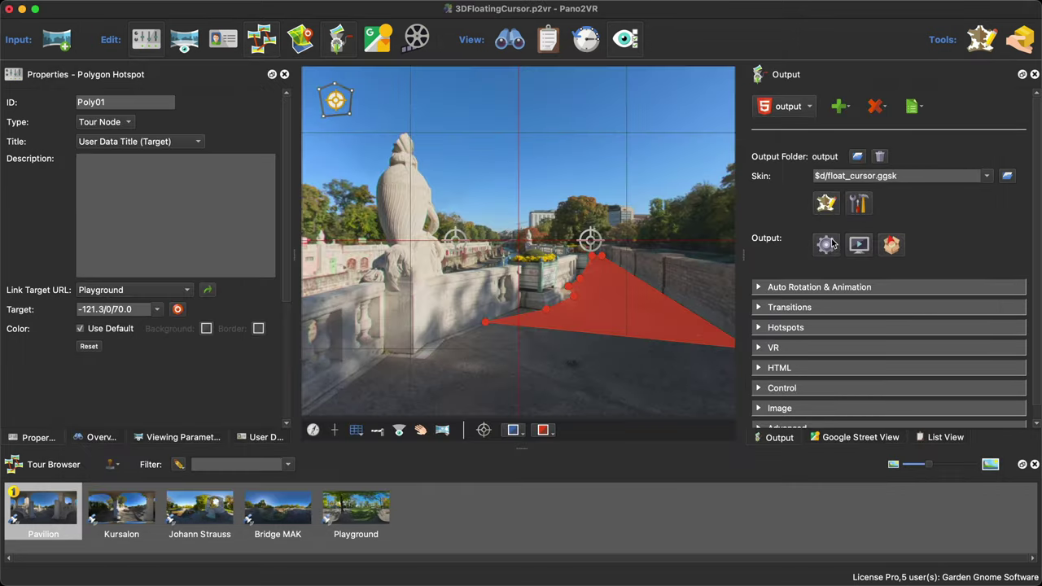
click(826, 244)
click(609, 312)
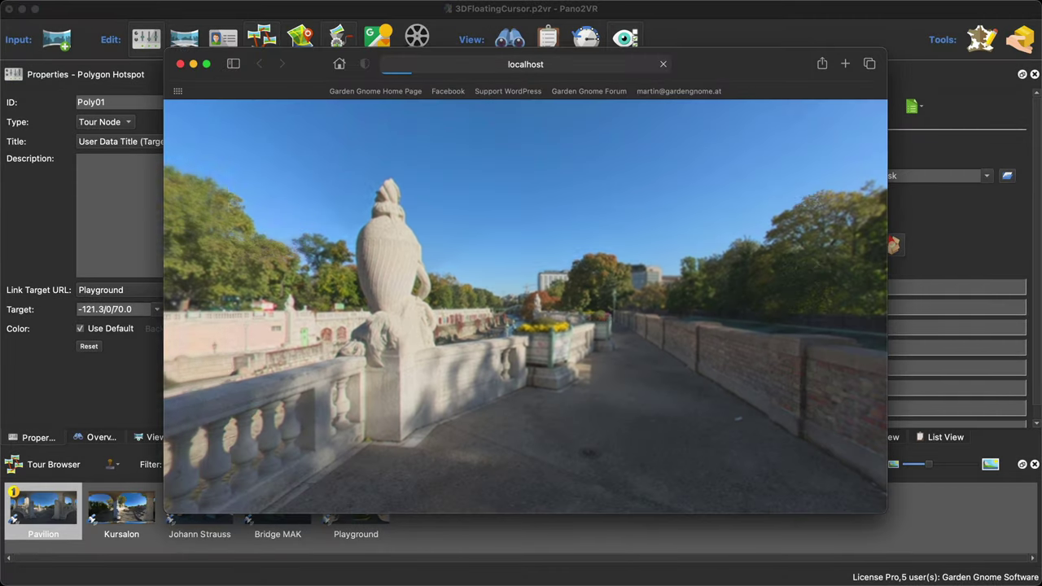
drag(624, 386, 603, 415)
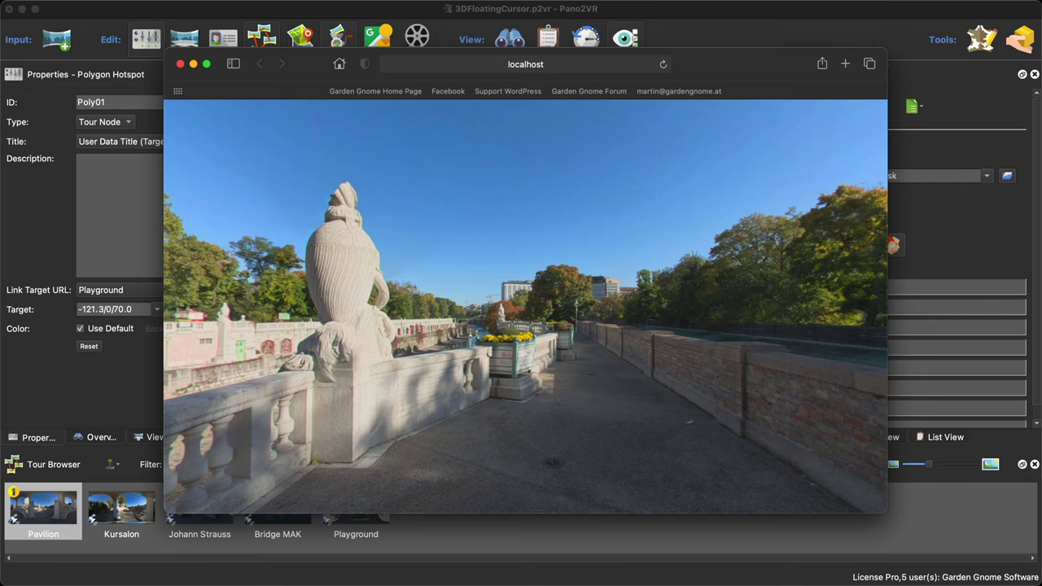
click(181, 64)
Review the position and size of ring_white and float_tt in the float_cursor skin and close the skin
click(823, 204)
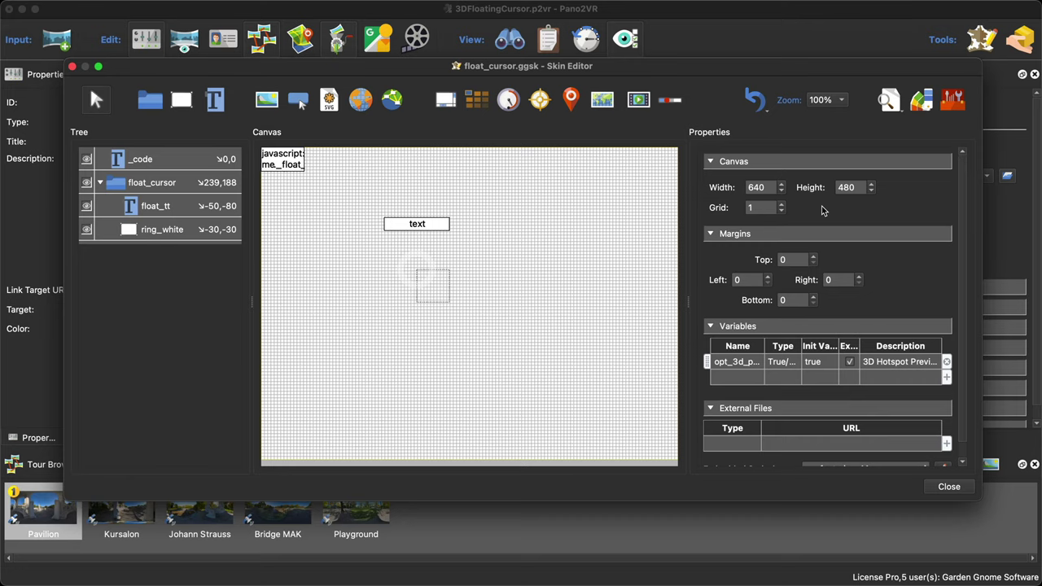
click(159, 230)
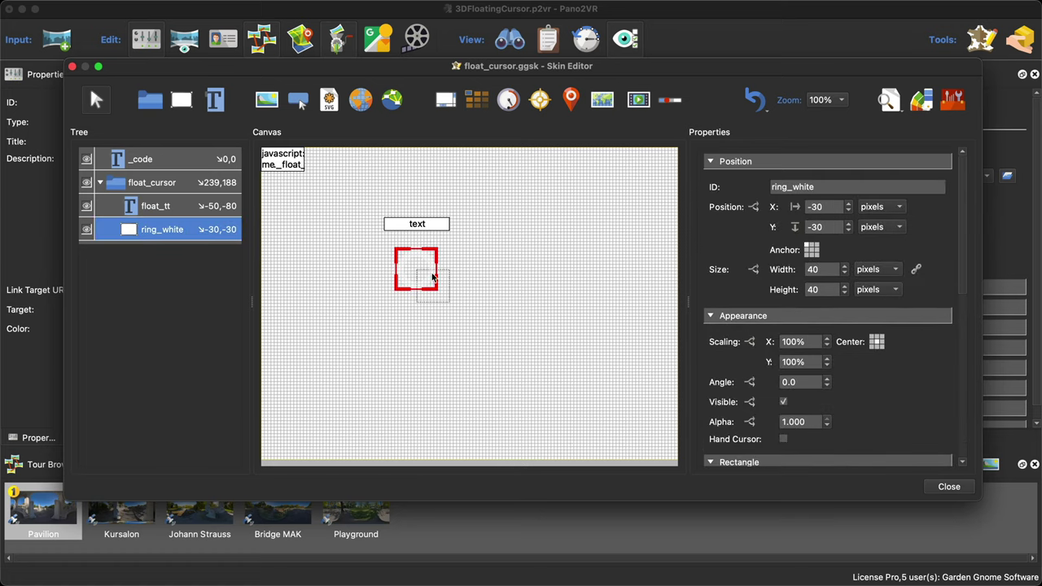
click(439, 231)
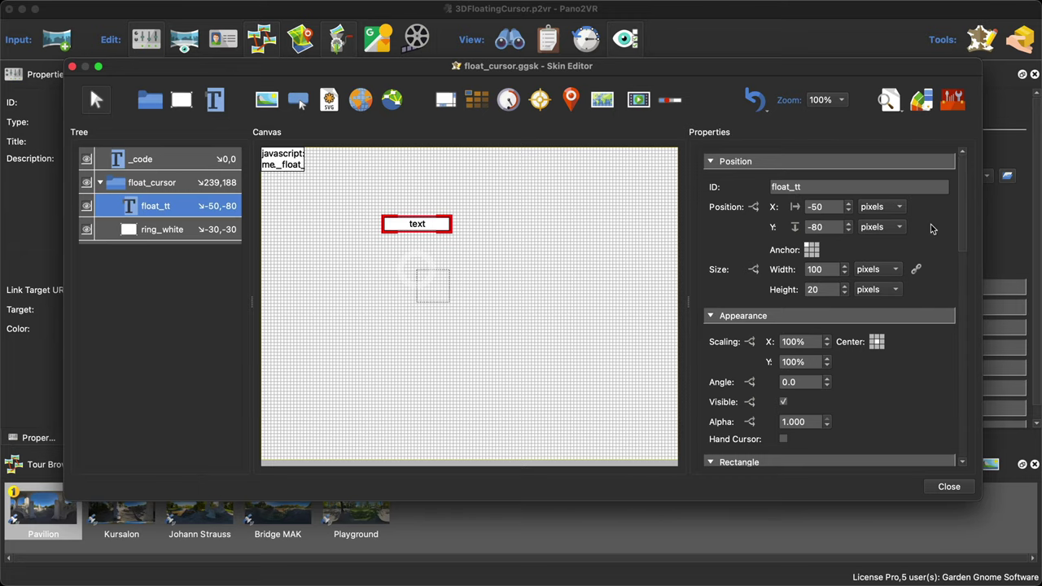
click(949, 487)
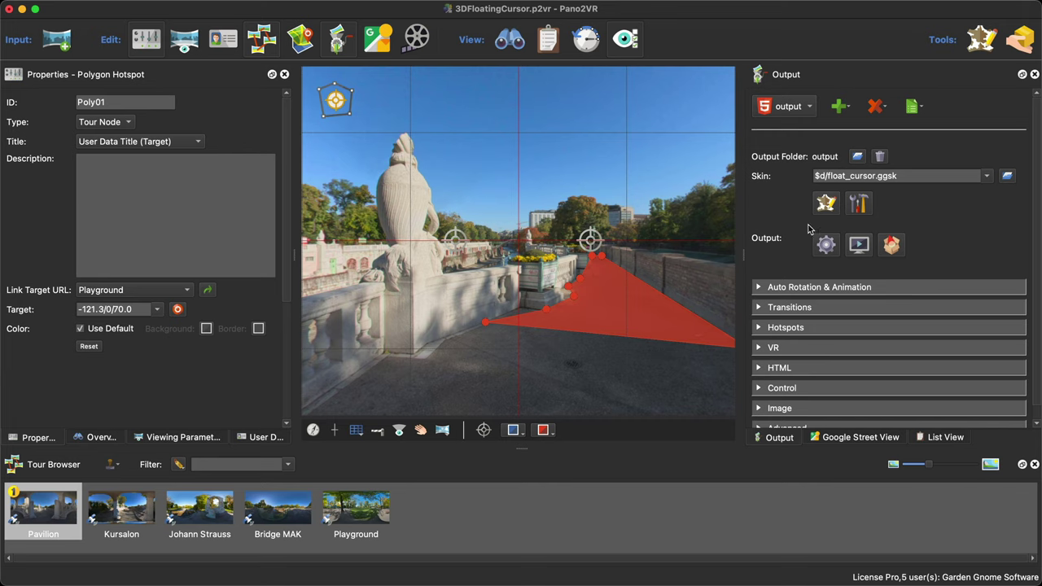
Open a new blank skin and add the built-in Node 3D Hotspot Silhouette component to it
click(981, 44)
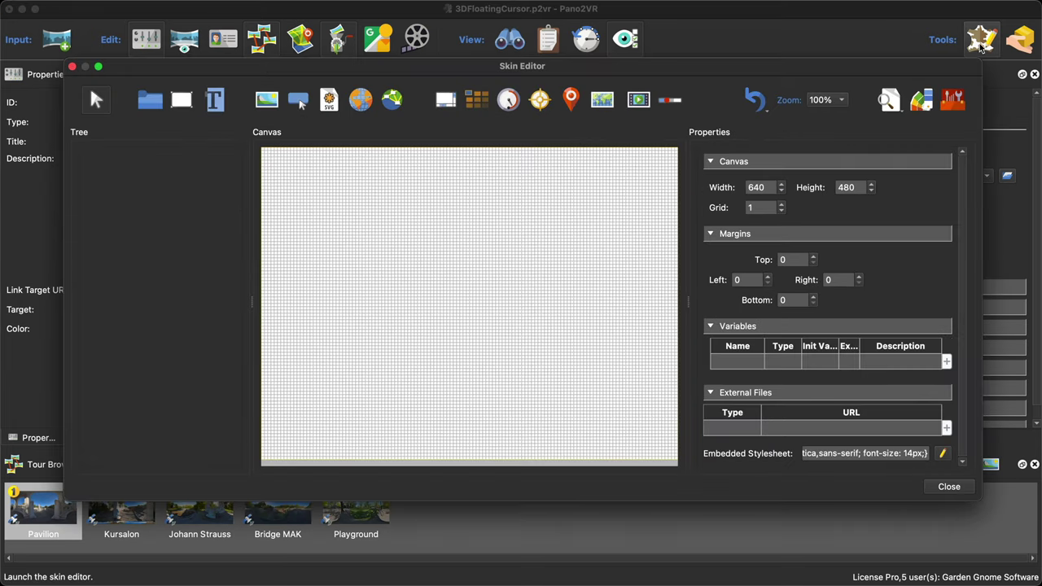
click(920, 101)
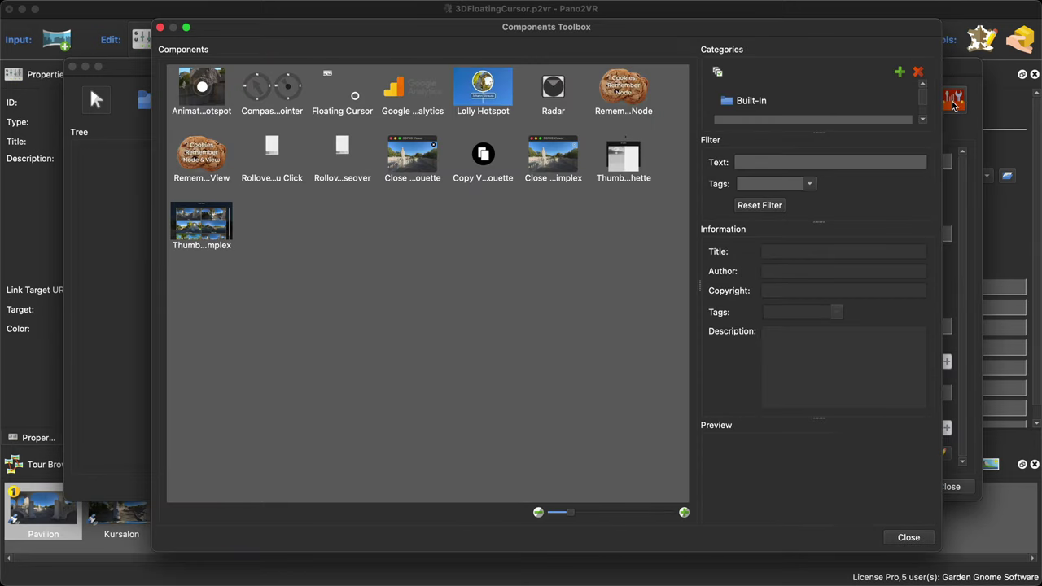
click(749, 101)
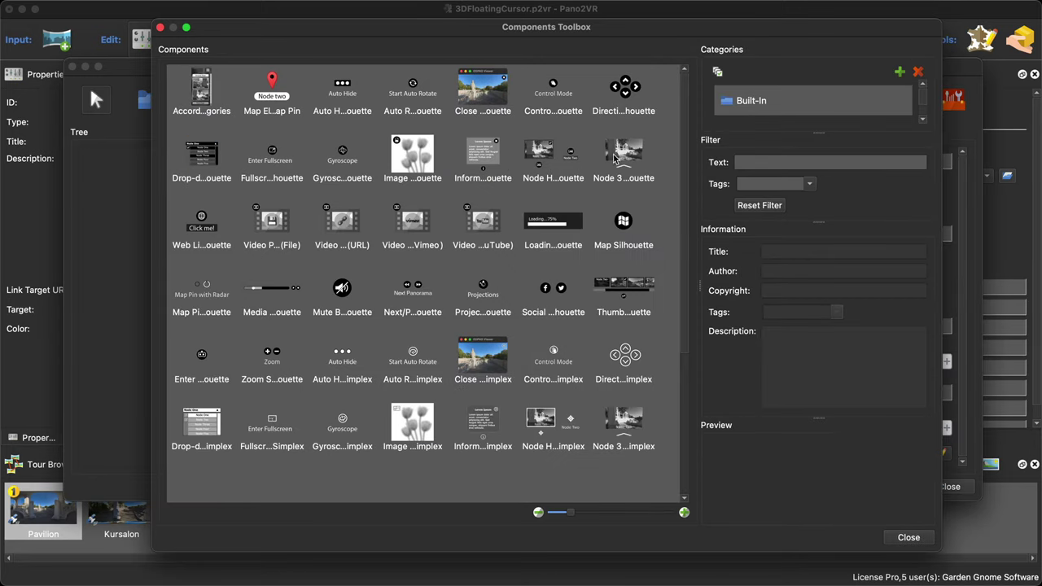
double_click(627, 158)
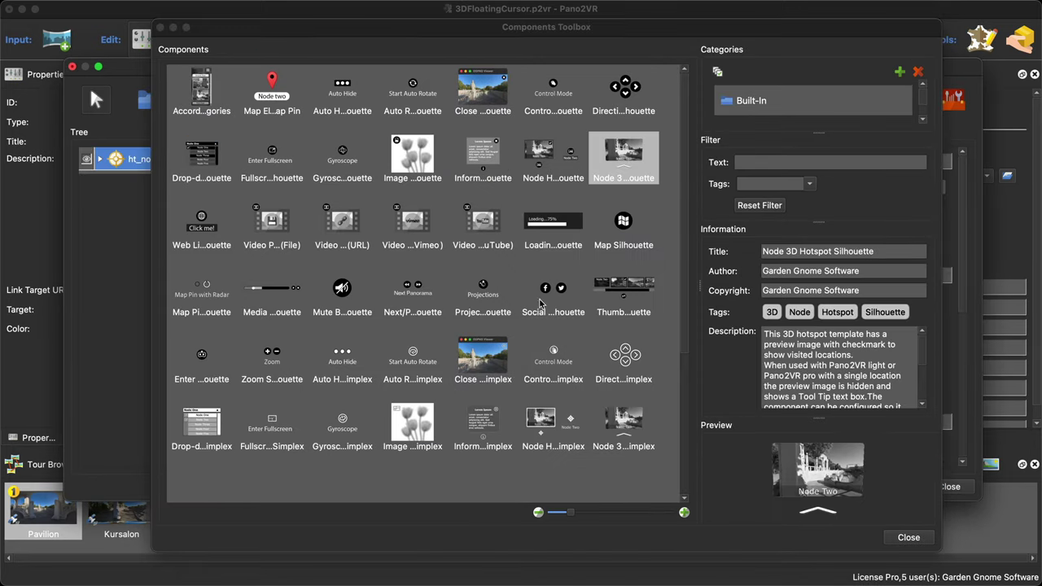
click(907, 538)
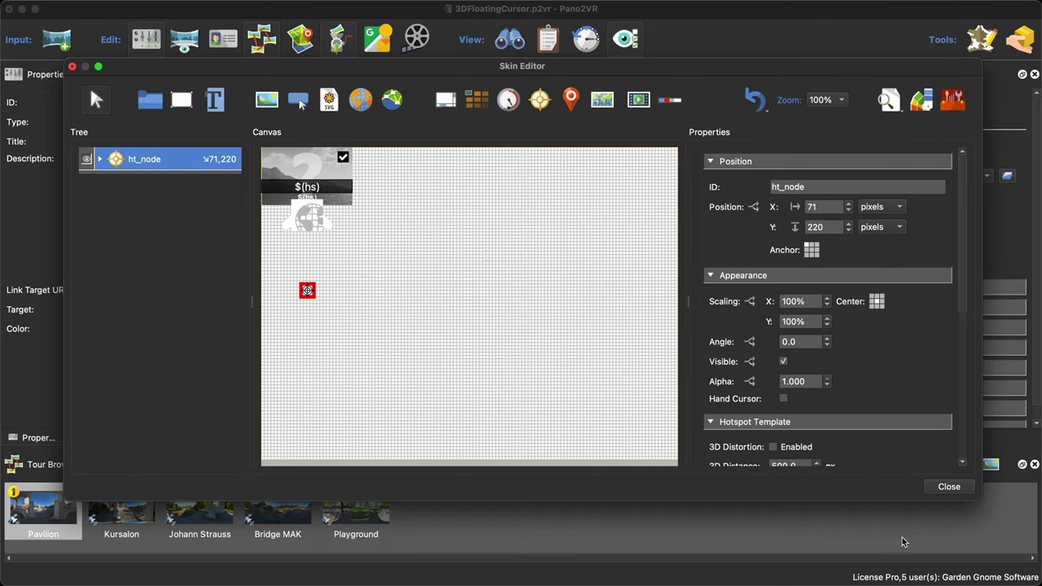
Expand ht_node and open the CSS styles of its hs_preview_image element in an enlarged editor
click(100, 159)
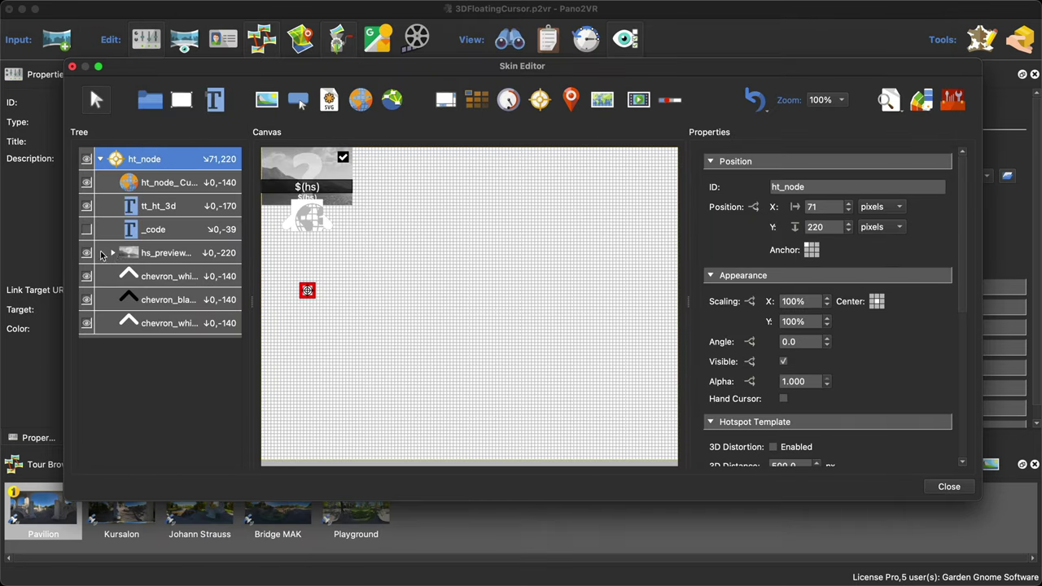
click(149, 254)
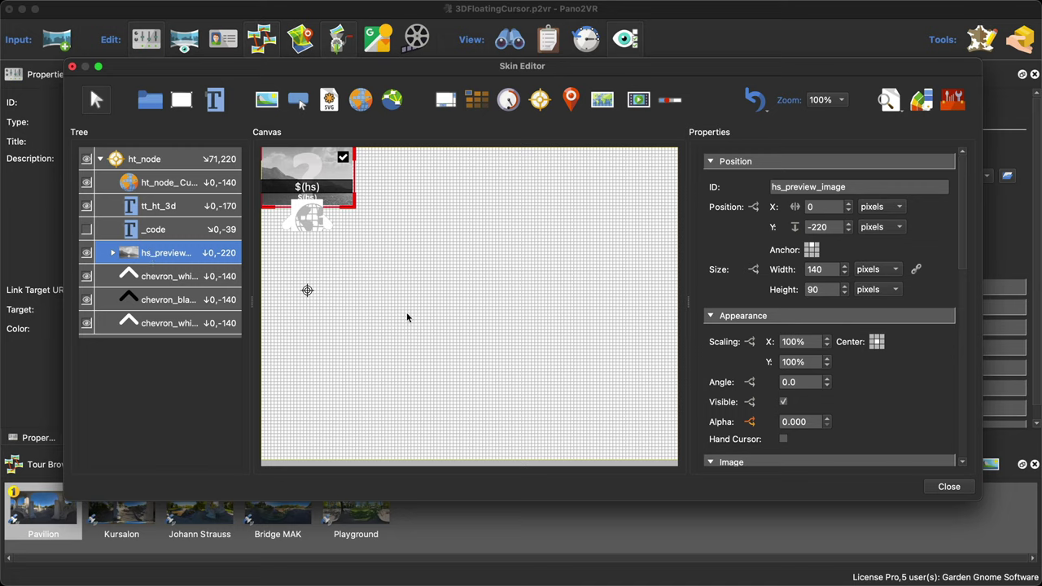
scroll(938, 400, down, 10)
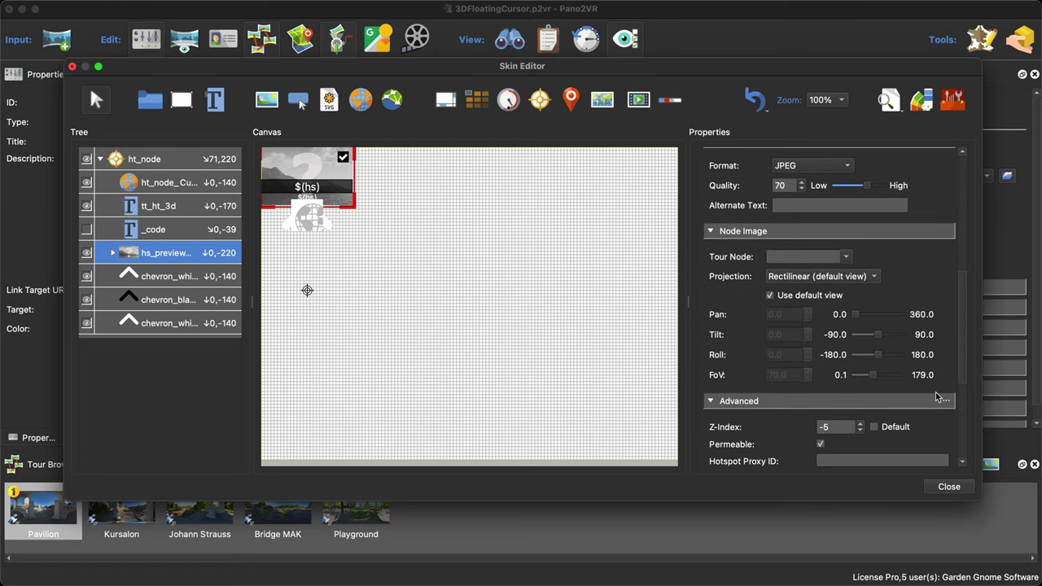
scroll(936, 396, down, 5)
click(939, 373)
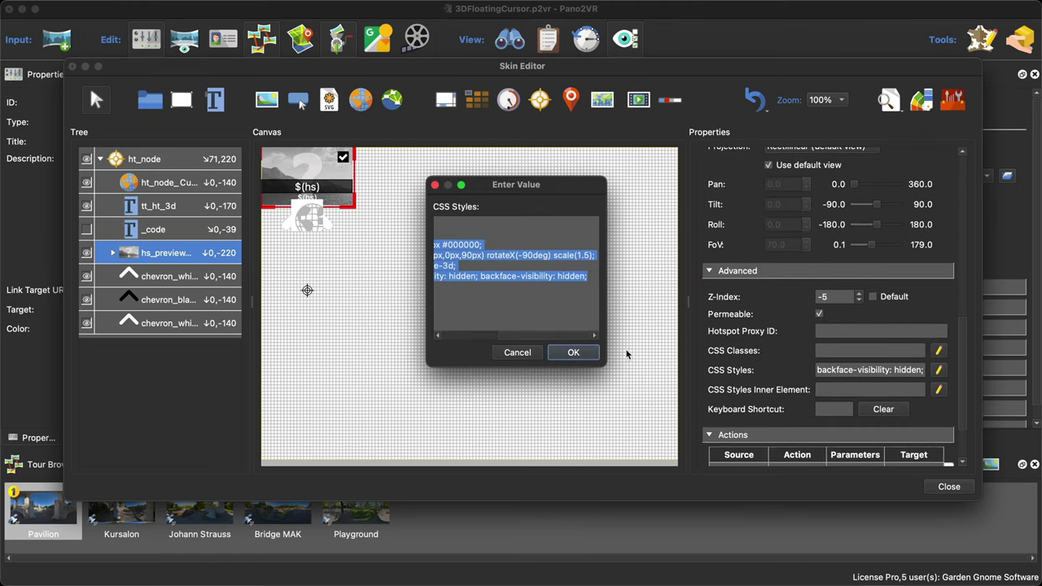
drag(606, 365, 865, 471)
click(440, 290)
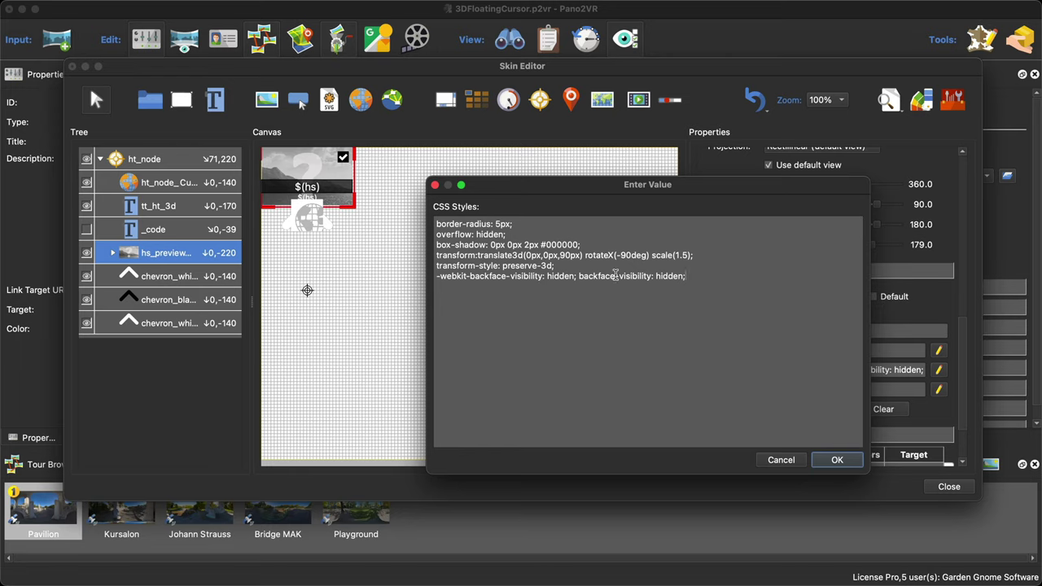
Copy the transform and transform-style lines from hs_preview_image's CSS styles and close the temporary skin without saving
drag(554, 267, 493, 261)
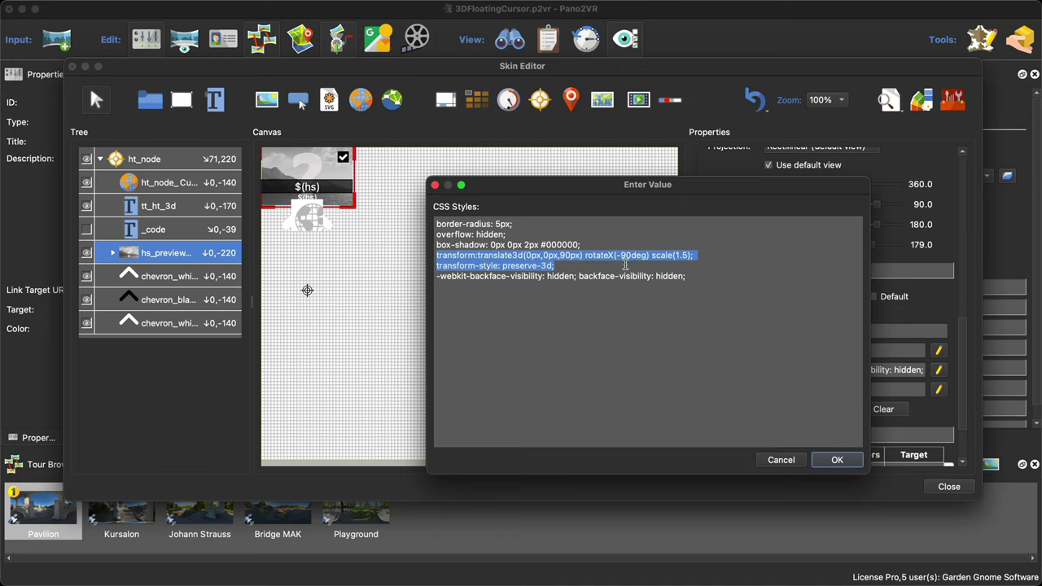
right_click(529, 260)
click(570, 315)
click(795, 457)
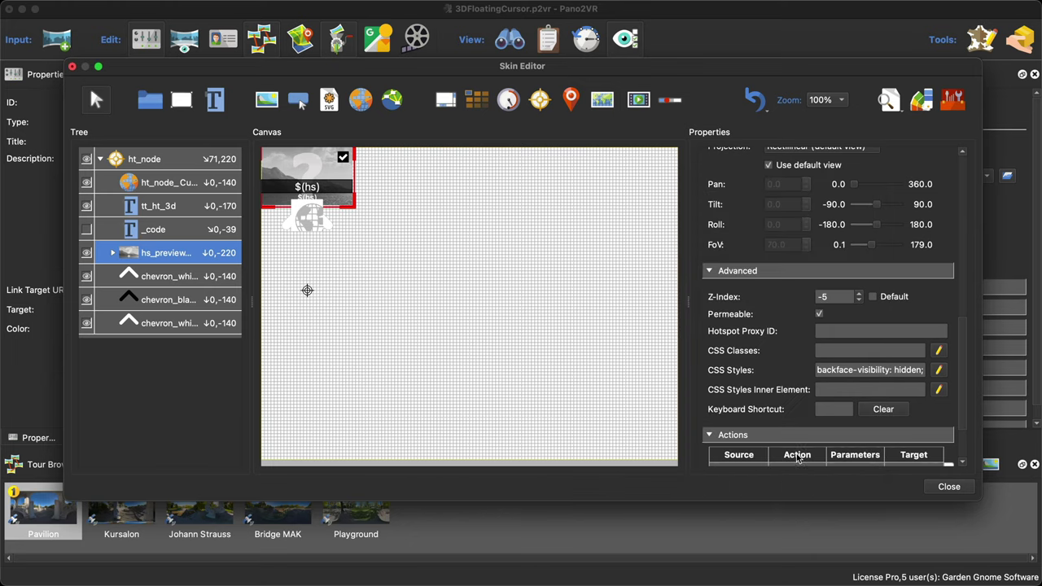
click(951, 487)
click(488, 298)
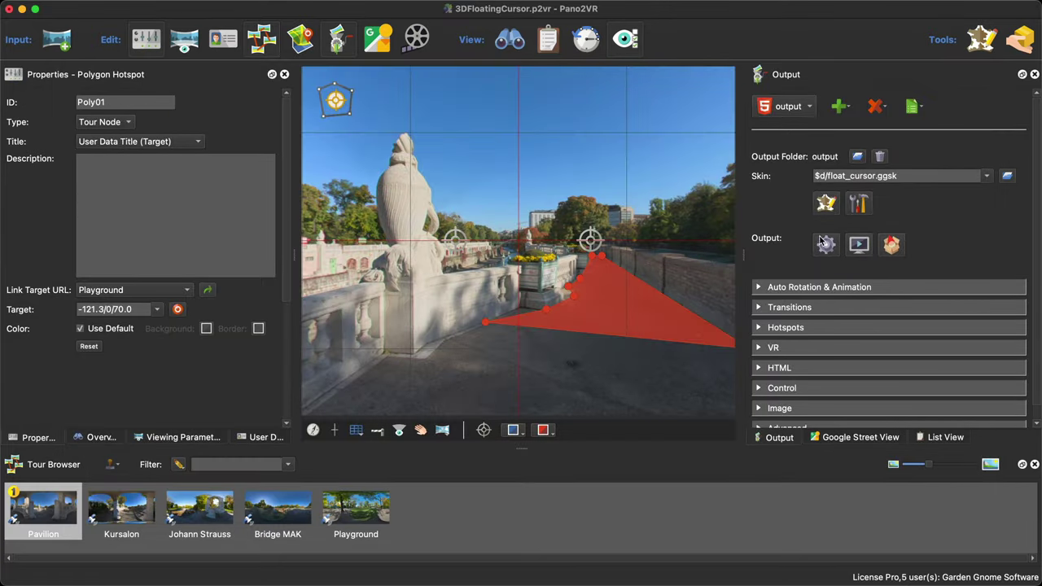
In the float_cursor skin, paste "transform:translate3d(0px,0px,90px) rotateX(-90deg) scale(1.5); transform-style: preserve-3d;" into float_tt's CSS styles
click(824, 207)
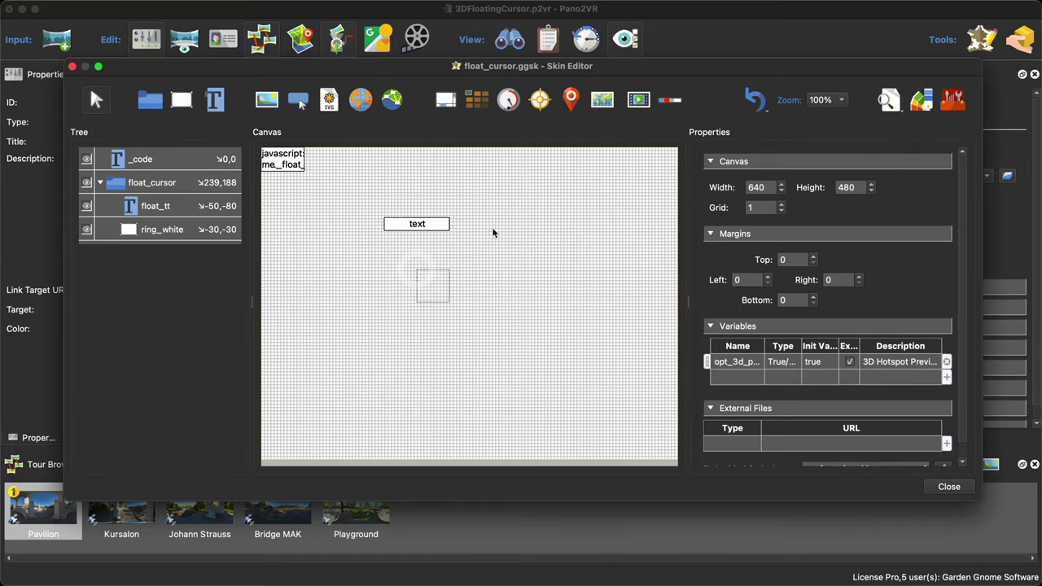
click(435, 231)
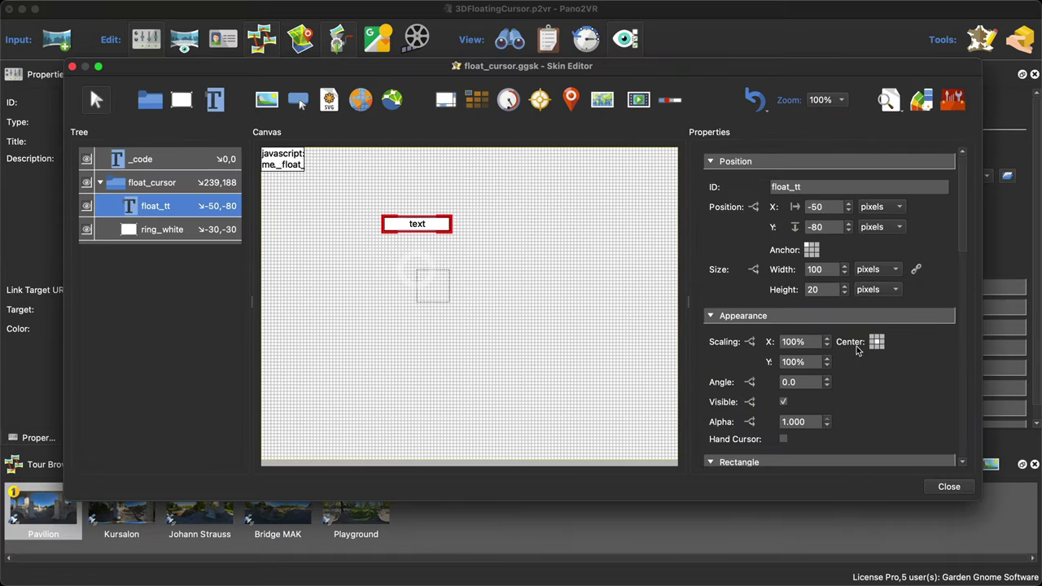
scroll(863, 348, down, 5)
scroll(885, 347, down, 10)
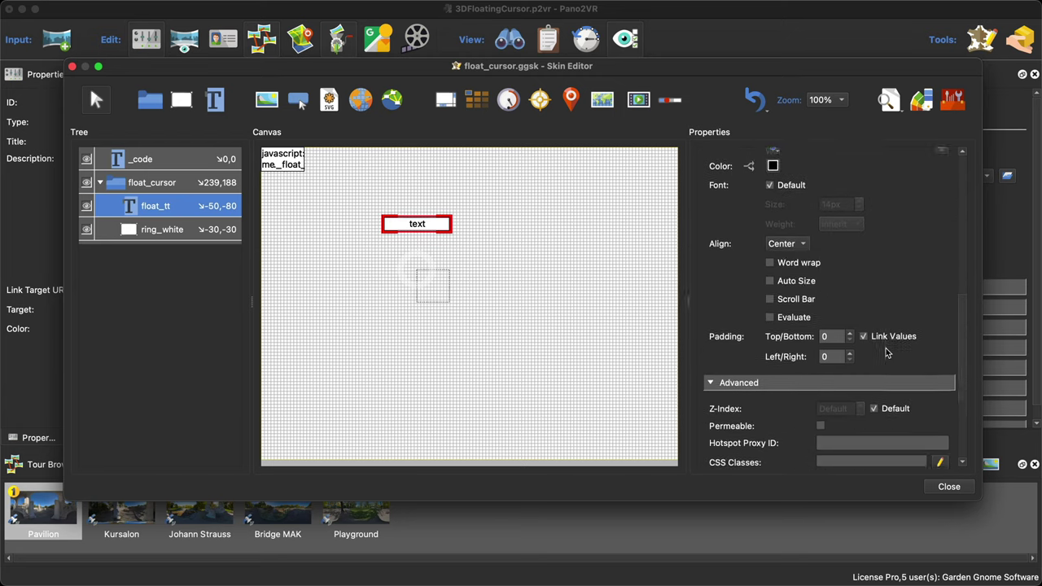
scroll(885, 348, down, 1)
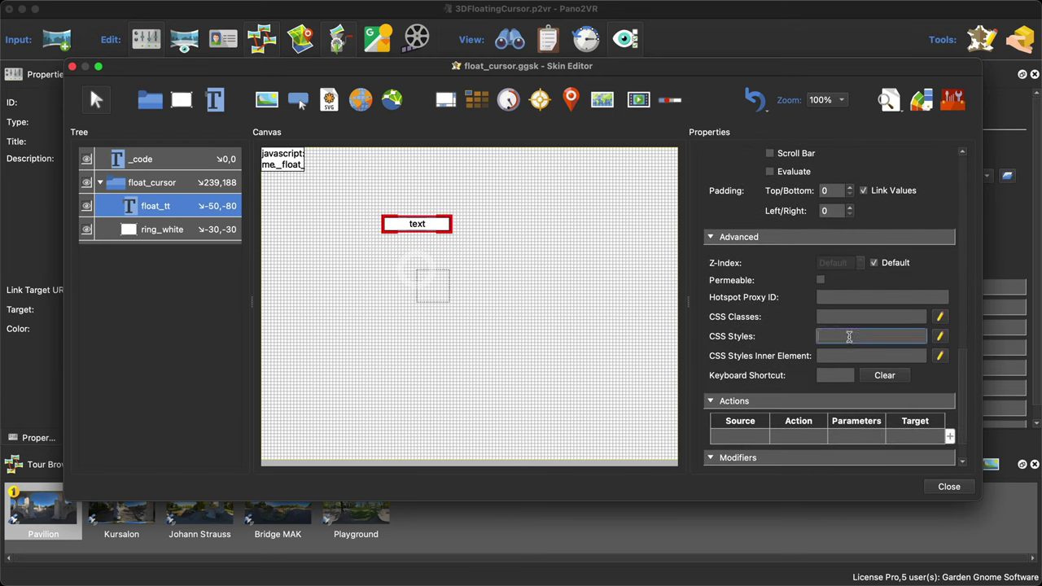
click(940, 337)
drag(551, 184, 507, 171)
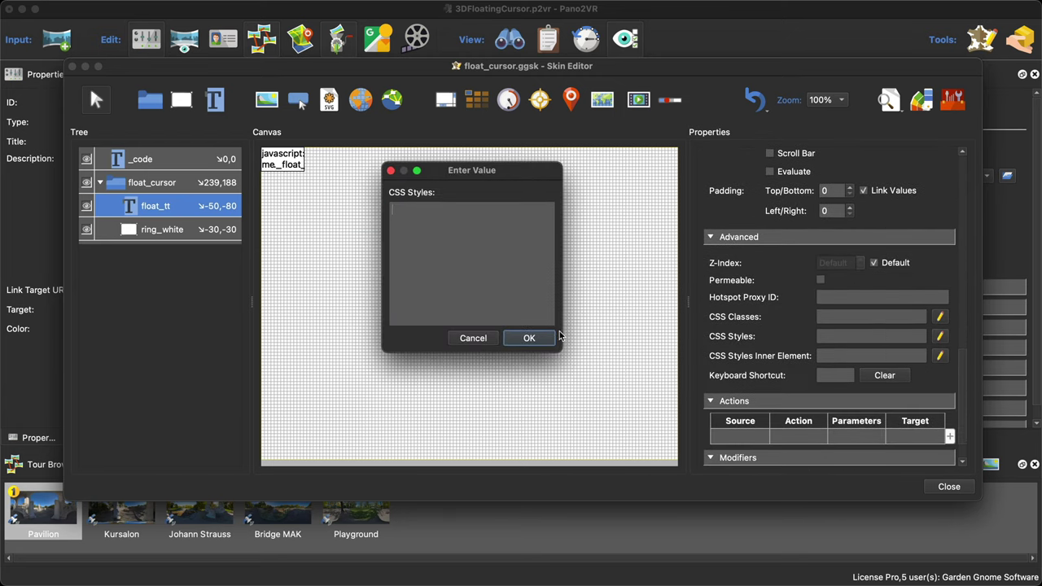
drag(563, 343, 715, 389)
right_click(453, 229)
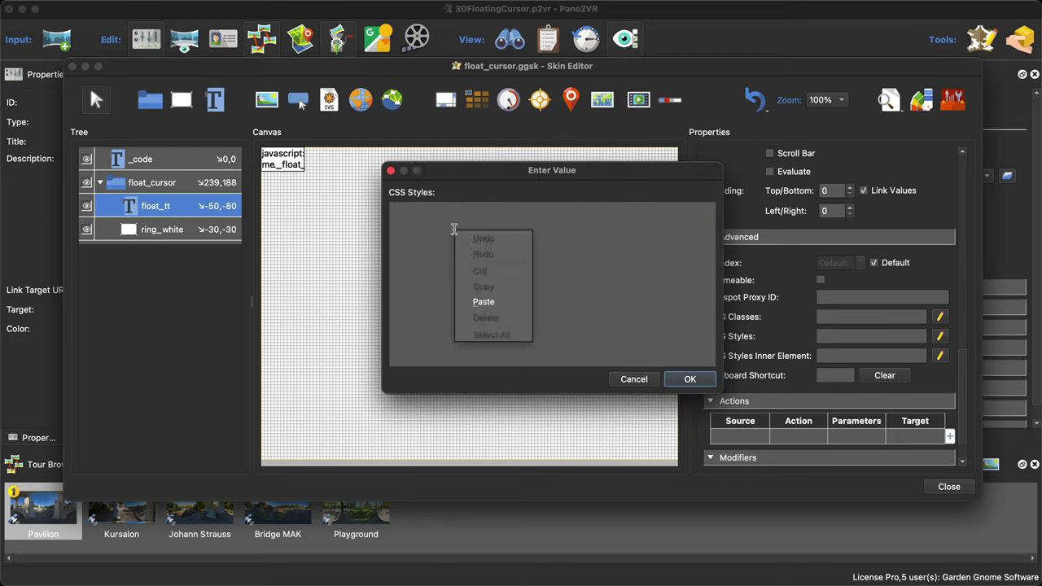
click(483, 301)
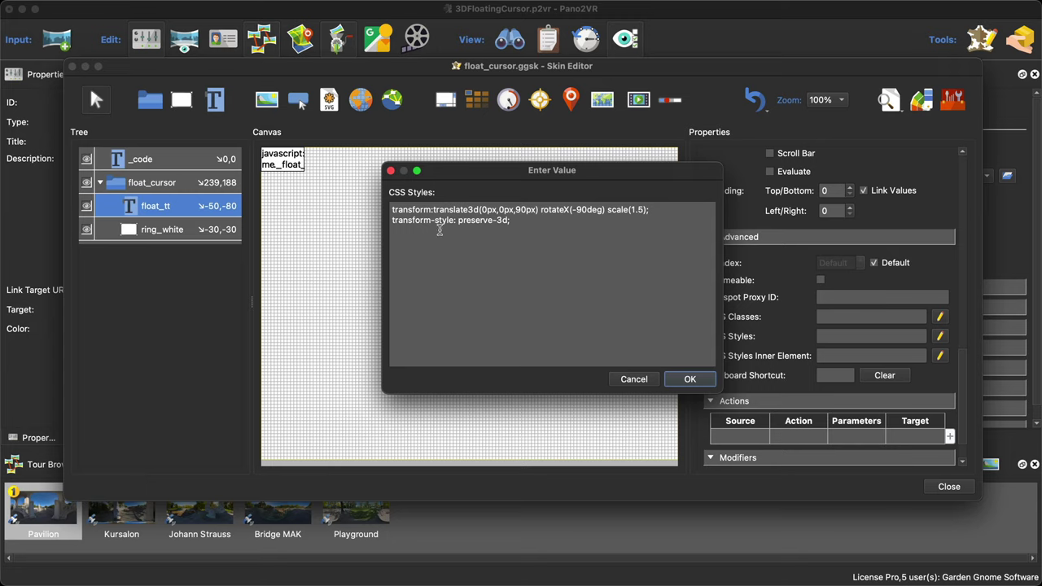
click(690, 380)
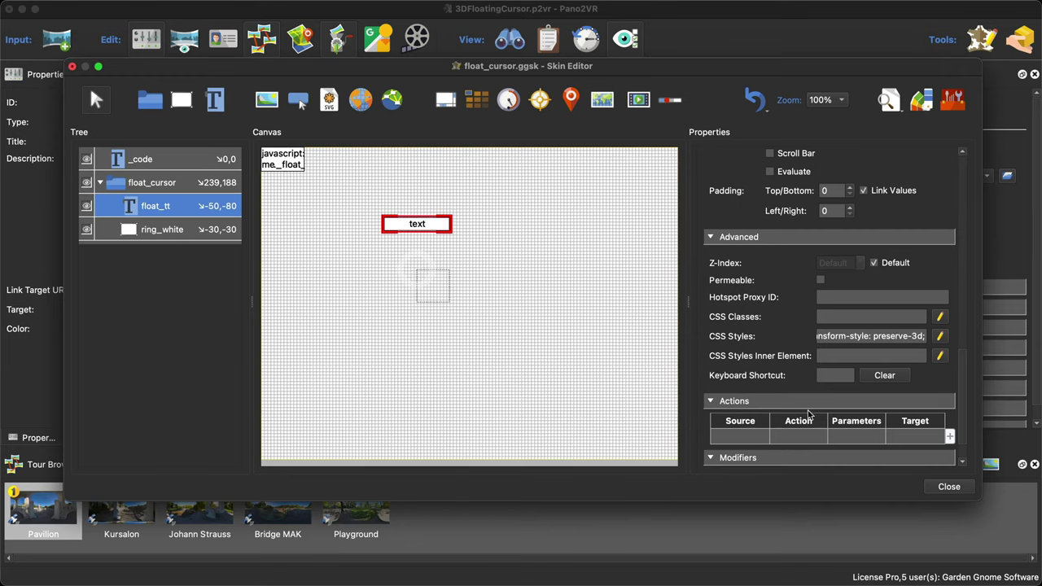
Save and close the skin, regenerate the HTML5 output, and check the upright float_tt text above the ring in the browser preview
click(949, 487)
click(600, 298)
click(827, 244)
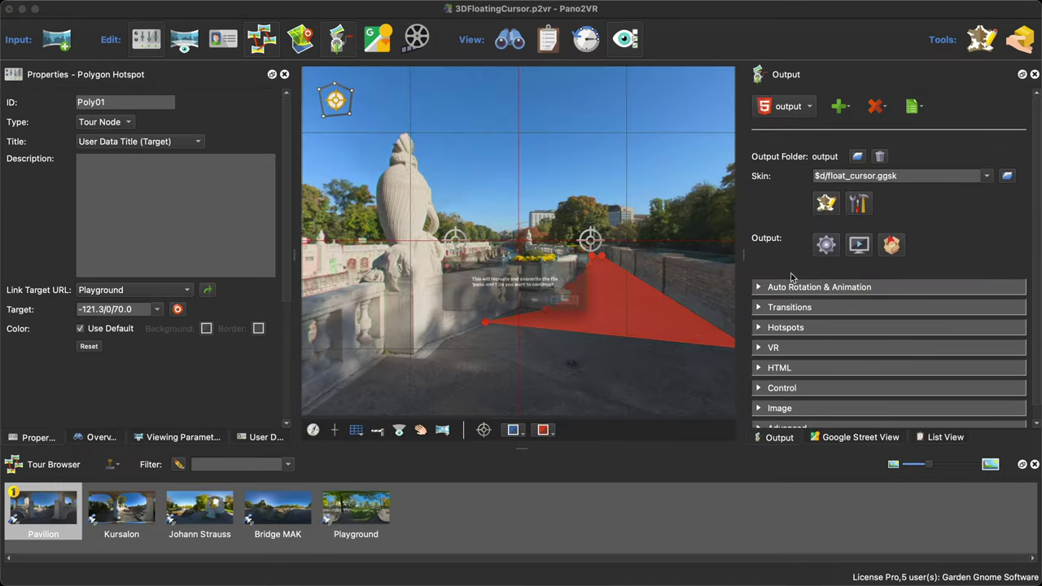
click(621, 313)
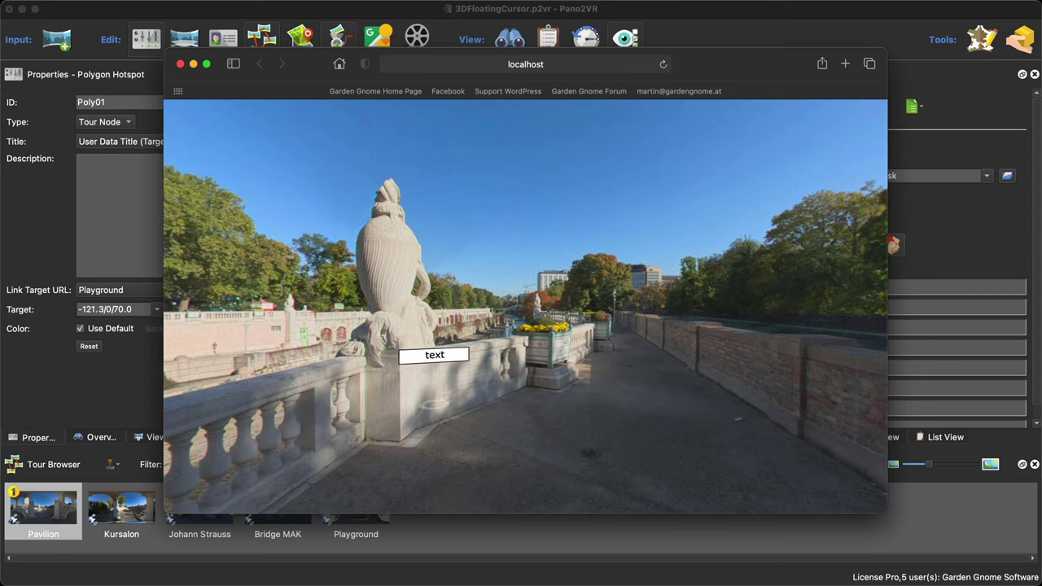
scroll(659, 403, up, 3)
scroll(654, 402, down, 3)
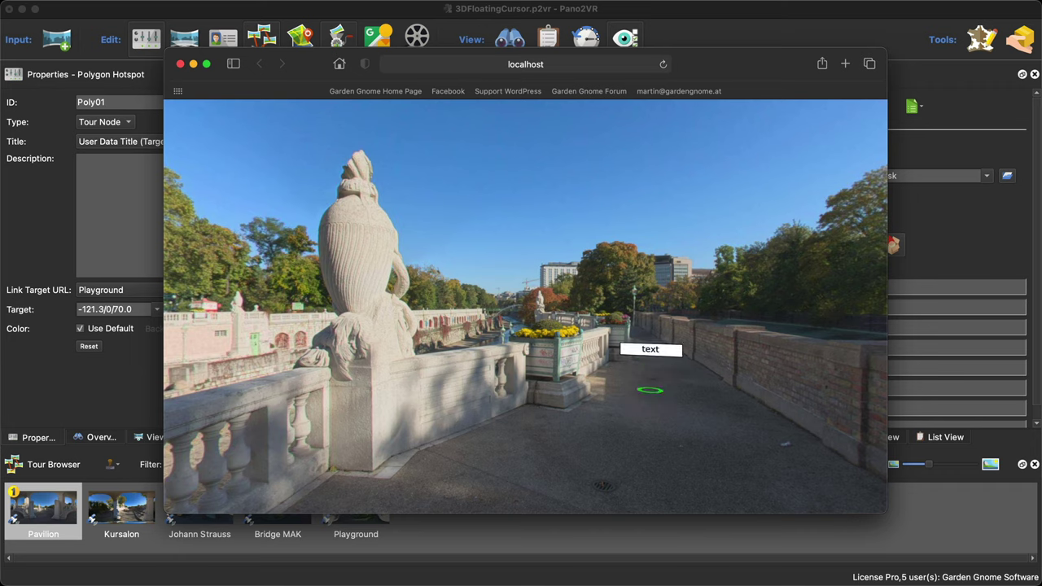
click(179, 64)
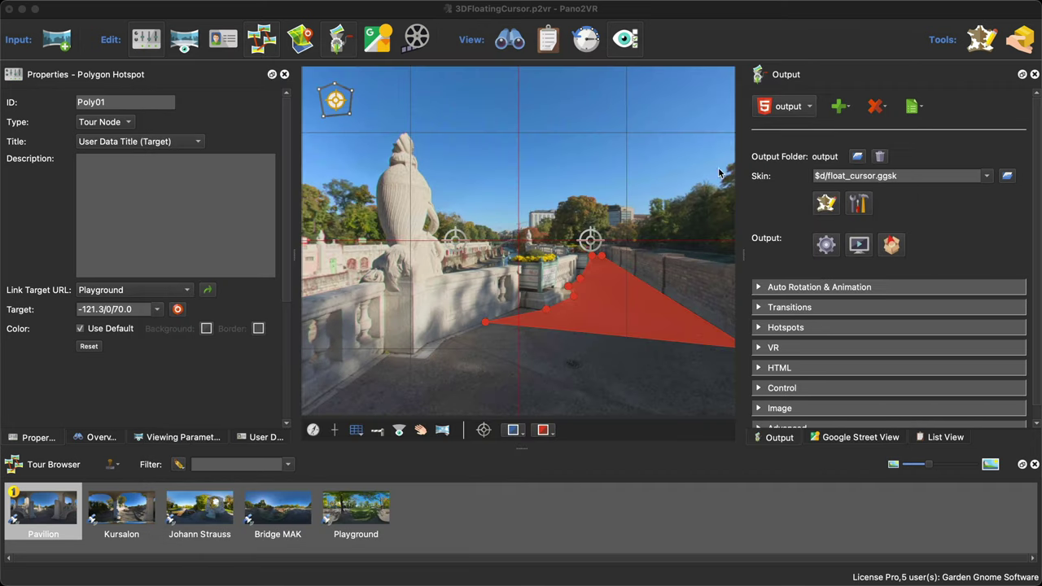
Reopen the float_cursor skin and change the rotateX angle in float_tt's CSS styles to -70deg
click(826, 203)
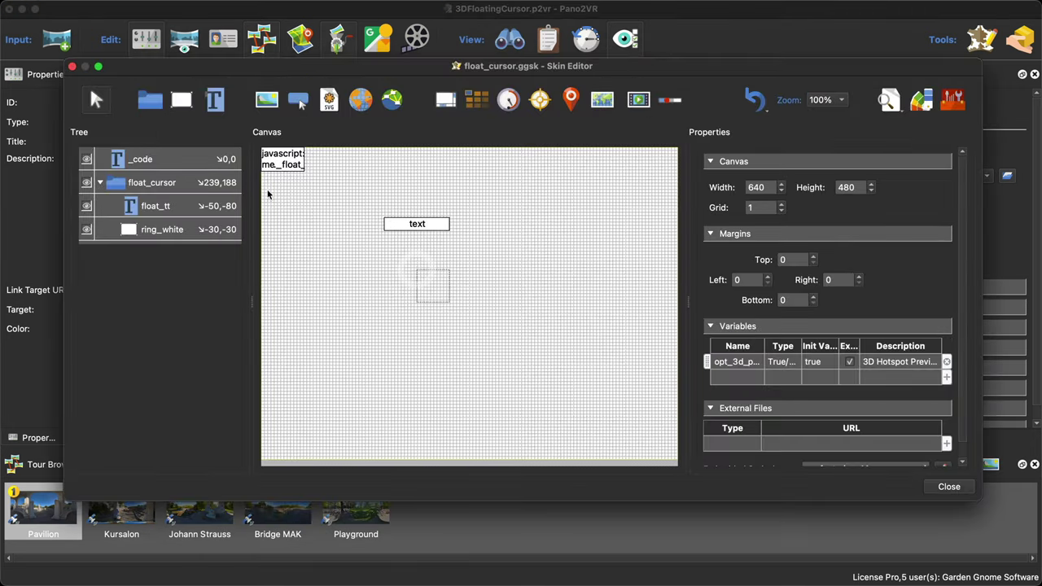
click(180, 207)
scroll(910, 352, down, 10)
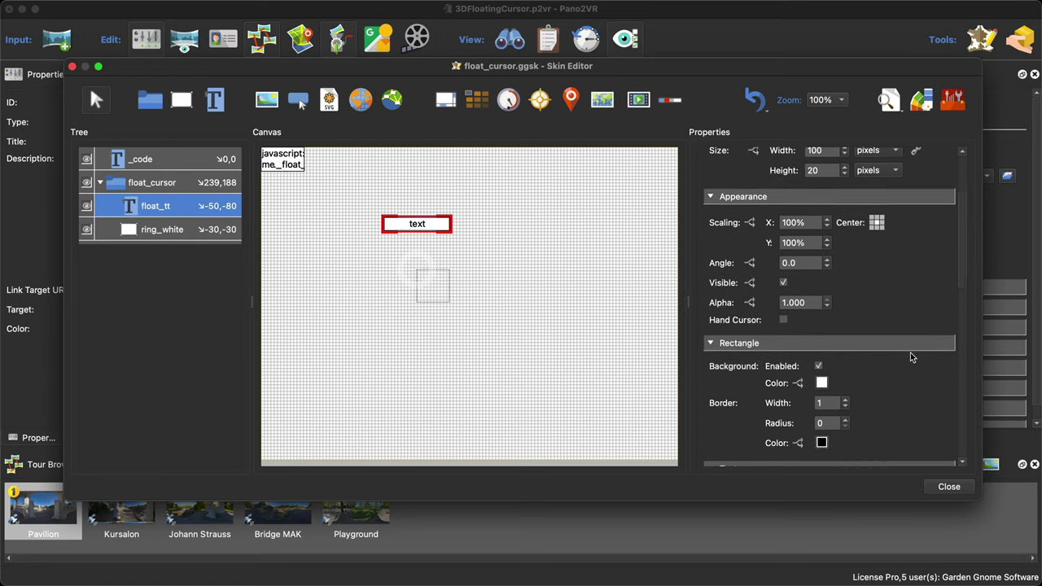
scroll(917, 350, down, 5)
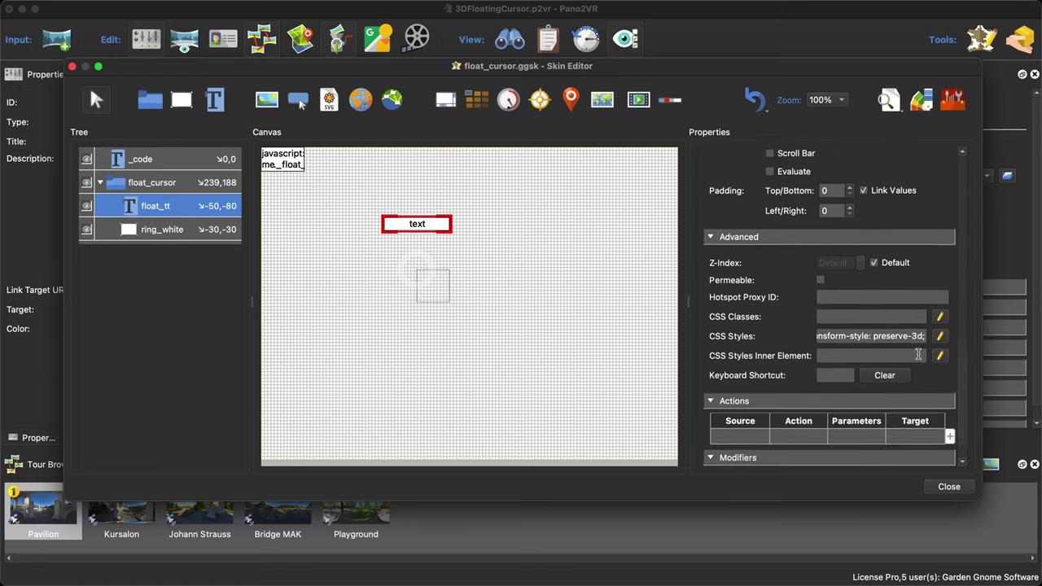
click(939, 327)
click(569, 303)
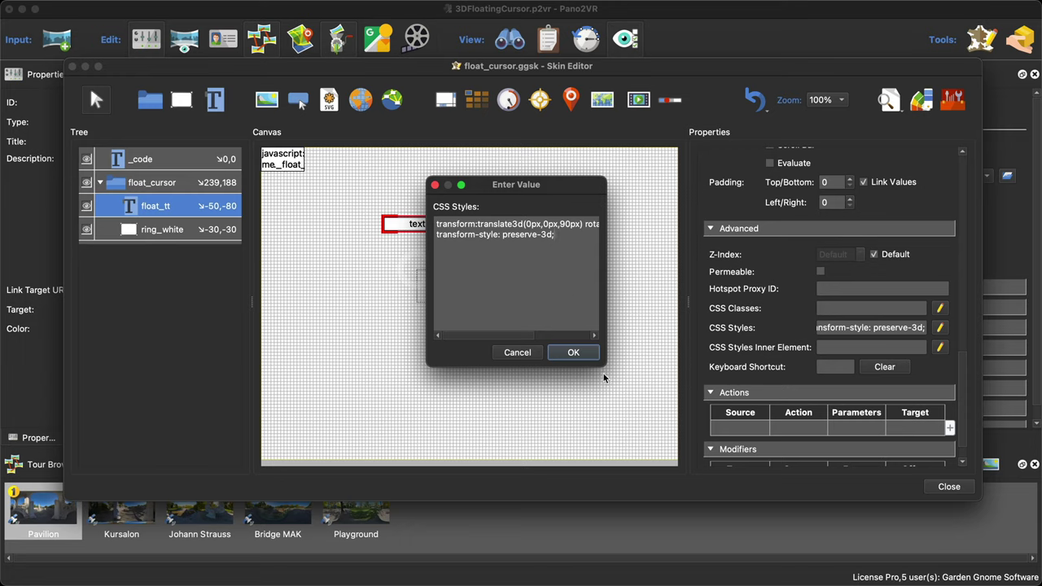
drag(607, 366, 768, 422)
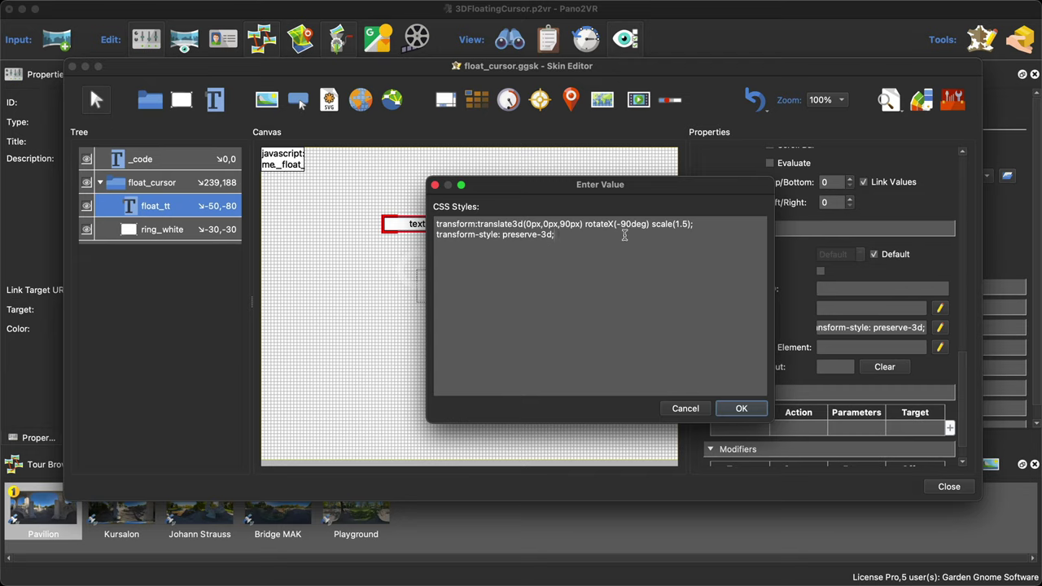
key(BackSpace)
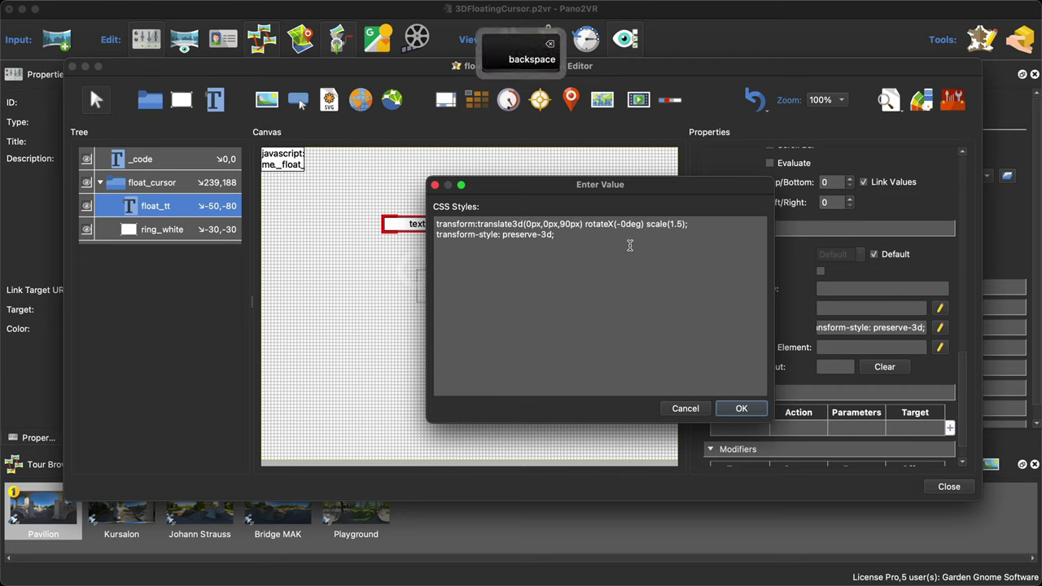
text(7)
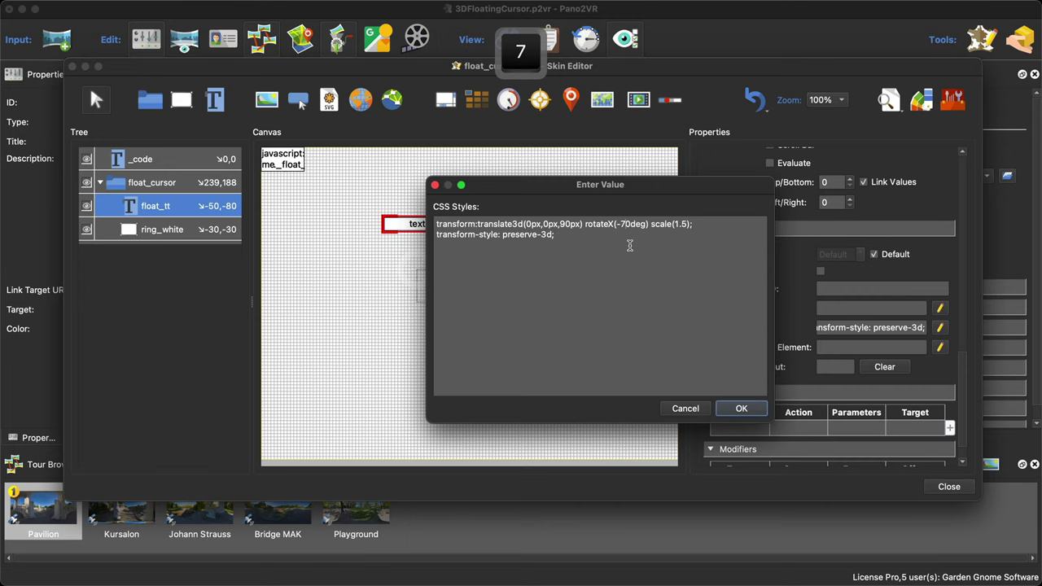
click(740, 408)
Save and close the skin, regenerate the output, and check the tilt of the float_tt text at several floor positions in the browser
click(948, 486)
click(597, 298)
click(827, 246)
click(634, 317)
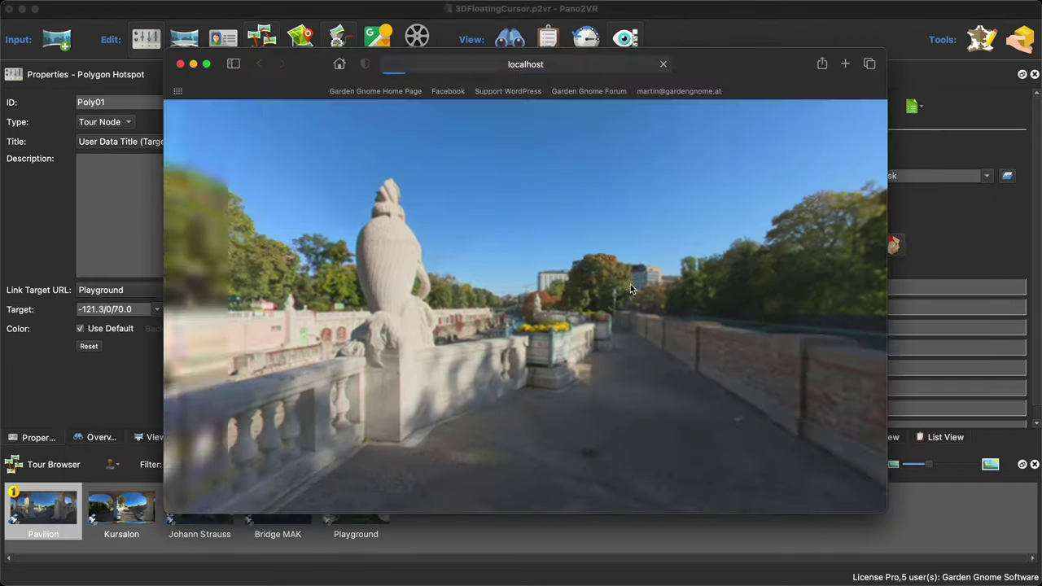
drag(639, 399, 627, 236)
click(627, 236)
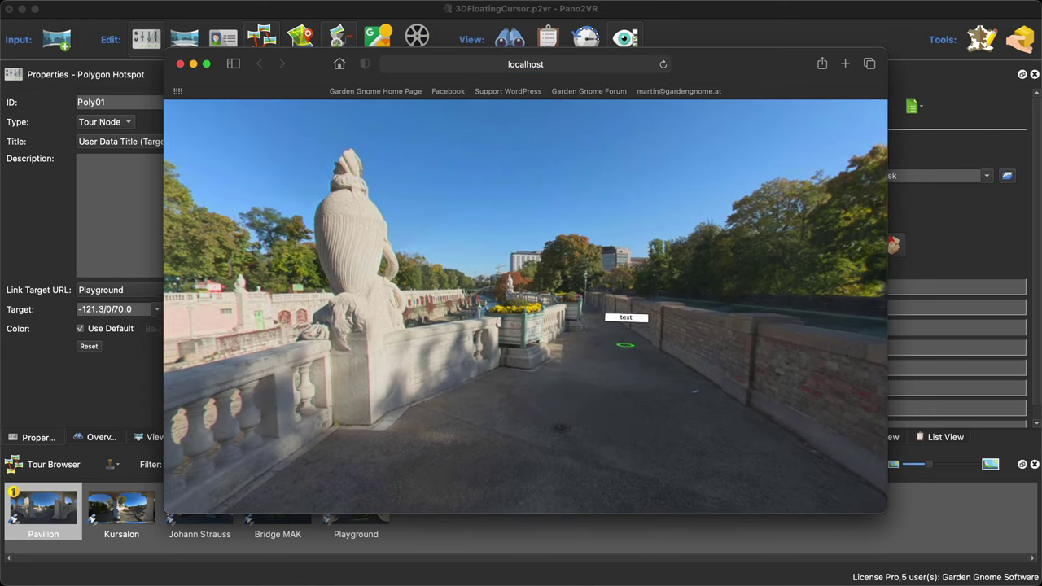
click(180, 63)
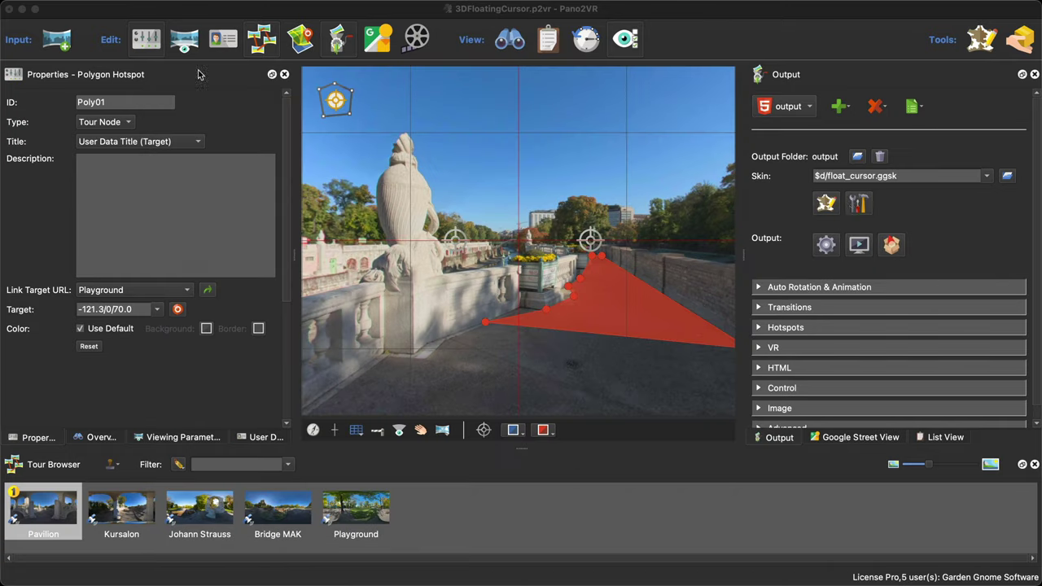
Reopen the float_cursor skin and set the rotateX angle in float_tt's CSS styles to -90deg
click(824, 206)
click(824, 207)
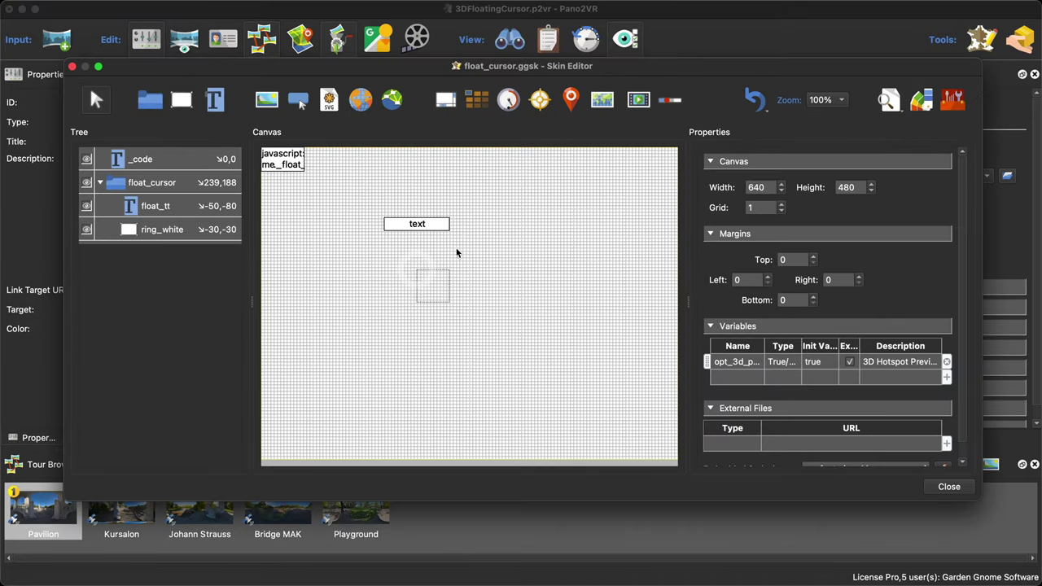
click(136, 208)
scroll(898, 332, down, 10)
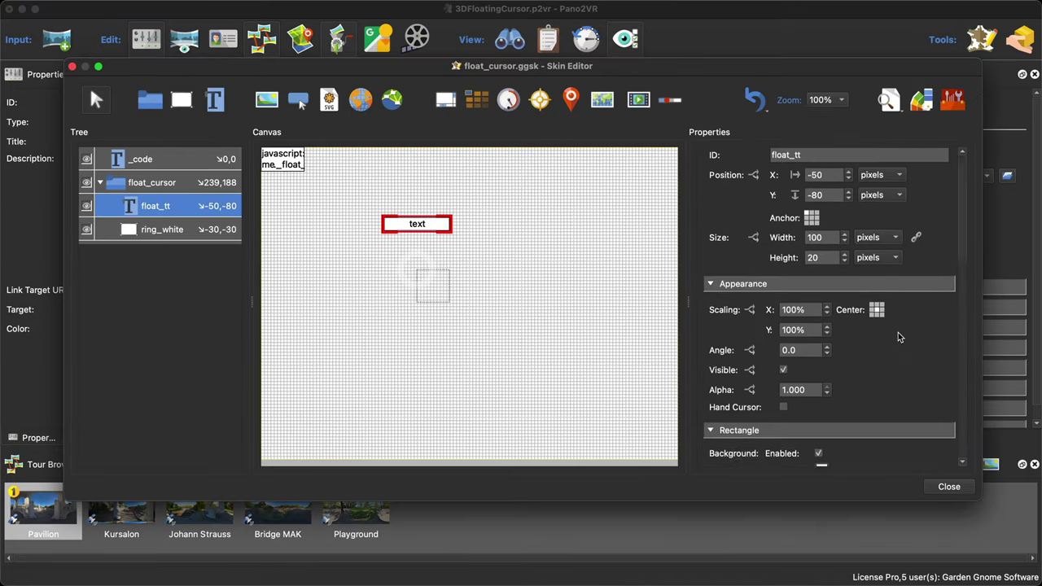
scroll(898, 332, down, 8)
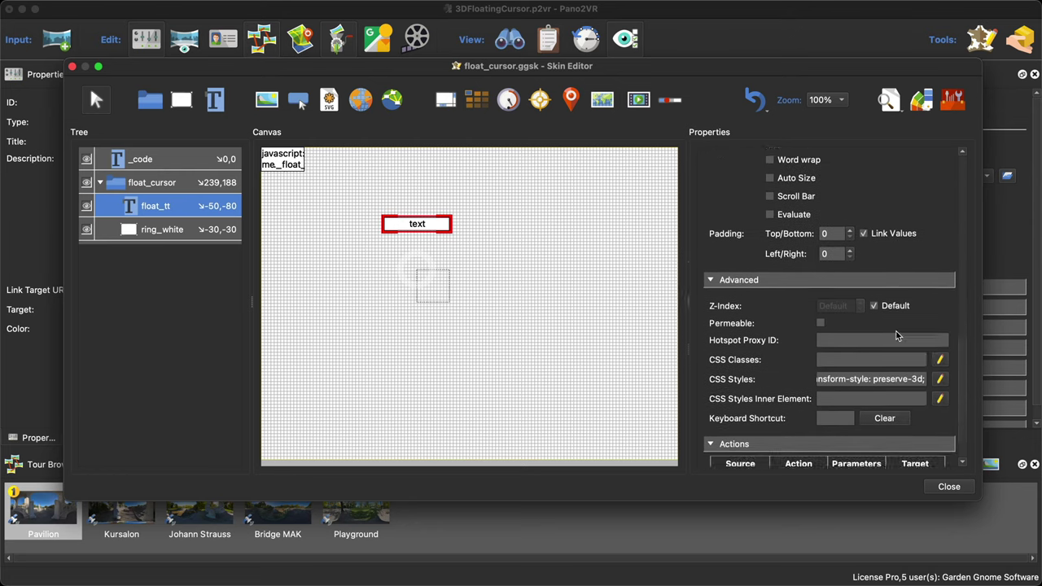
click(940, 334)
click(573, 252)
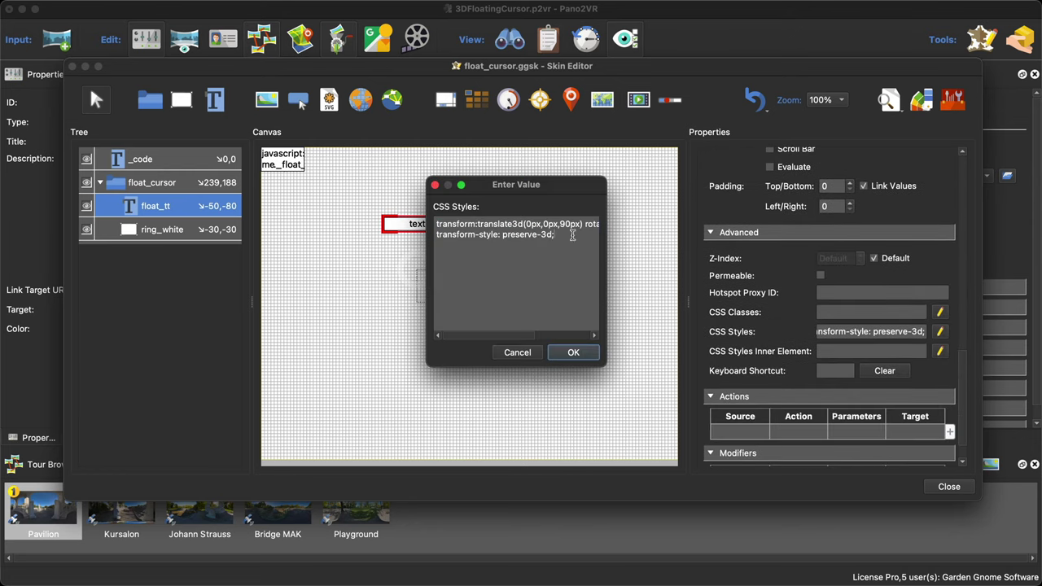
key(super+Right)
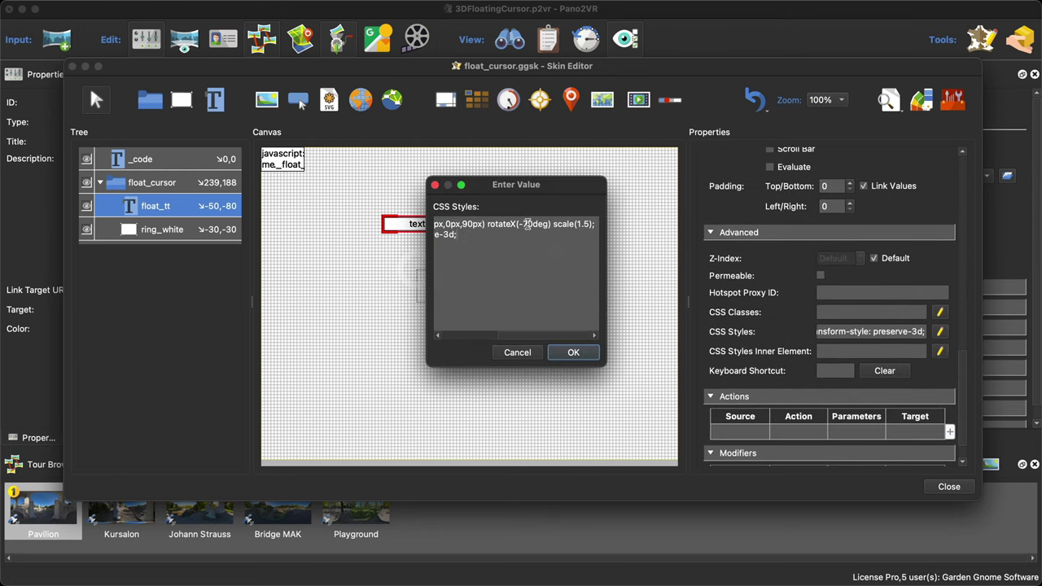
key(BackSpace)
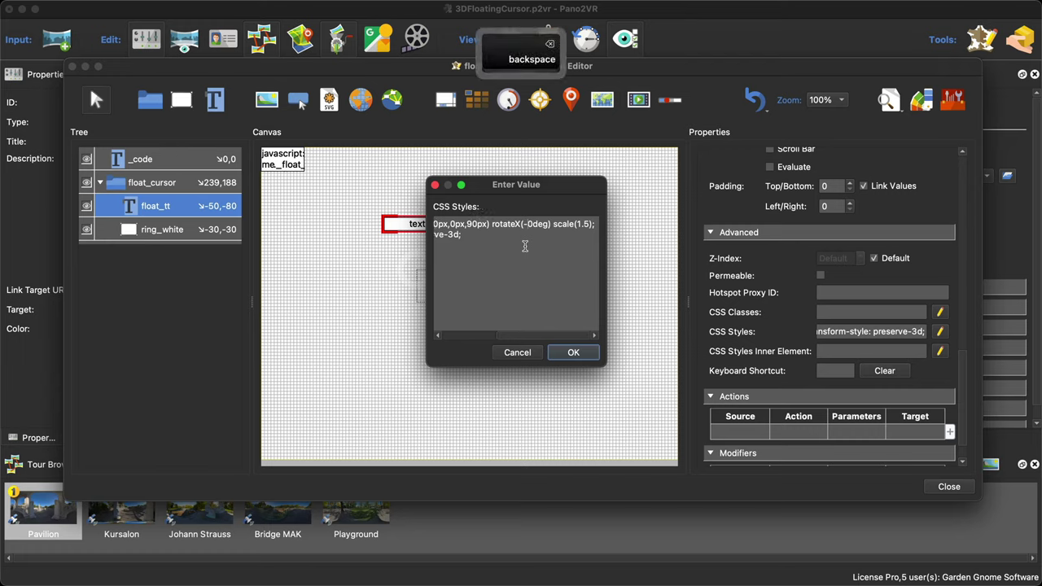
text(9)
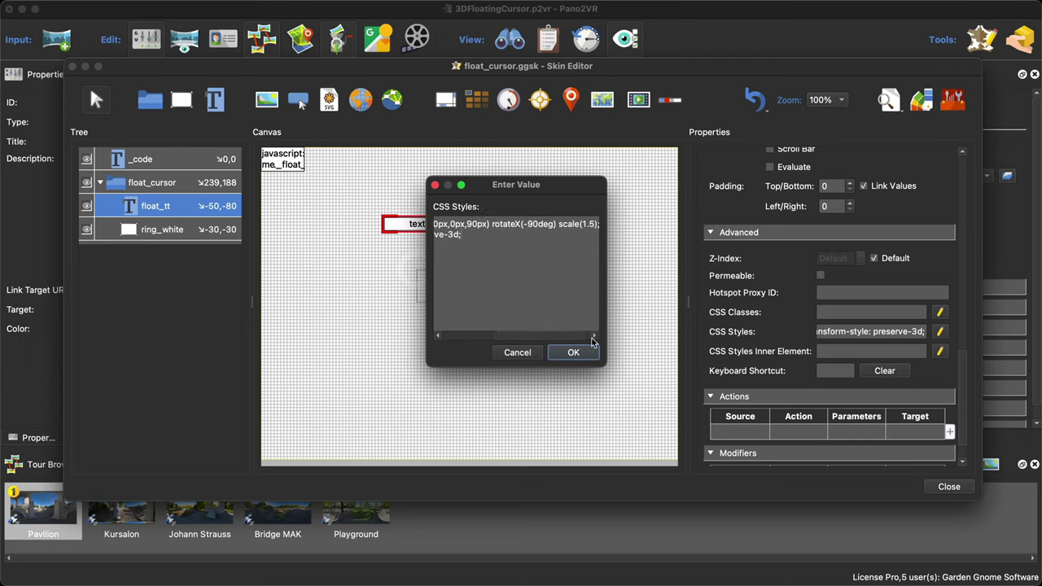
drag(604, 365, 848, 393)
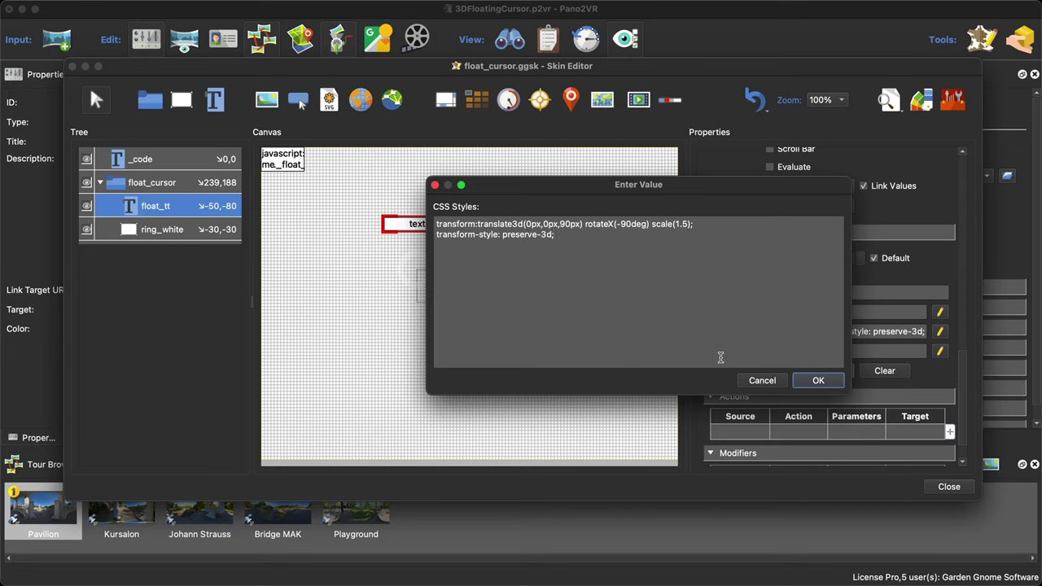
click(819, 382)
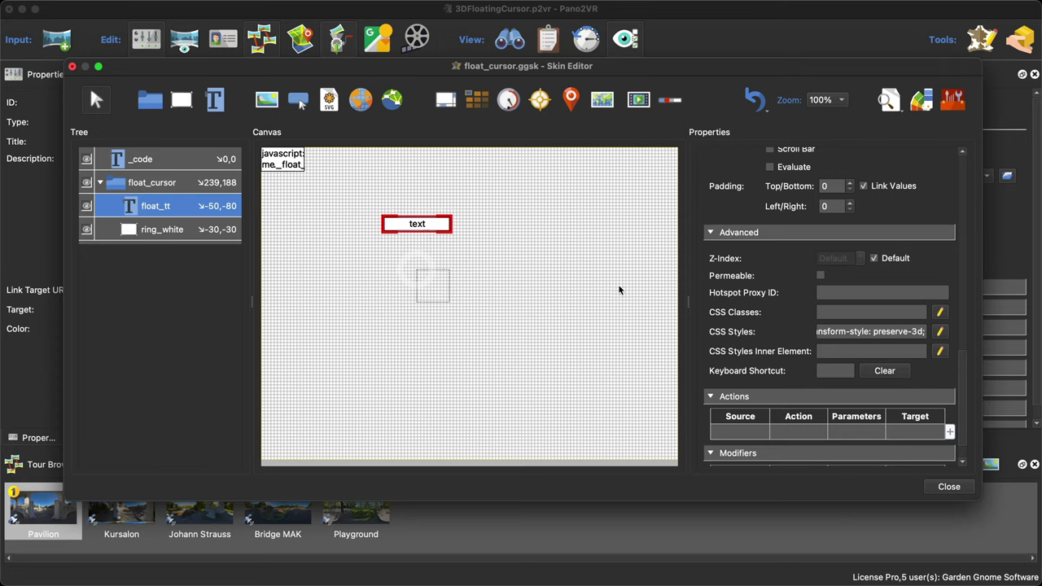
Replace float_tt's text with the hotspot title placeholder $(hs)
click(154, 209)
scroll(917, 330, down, 10)
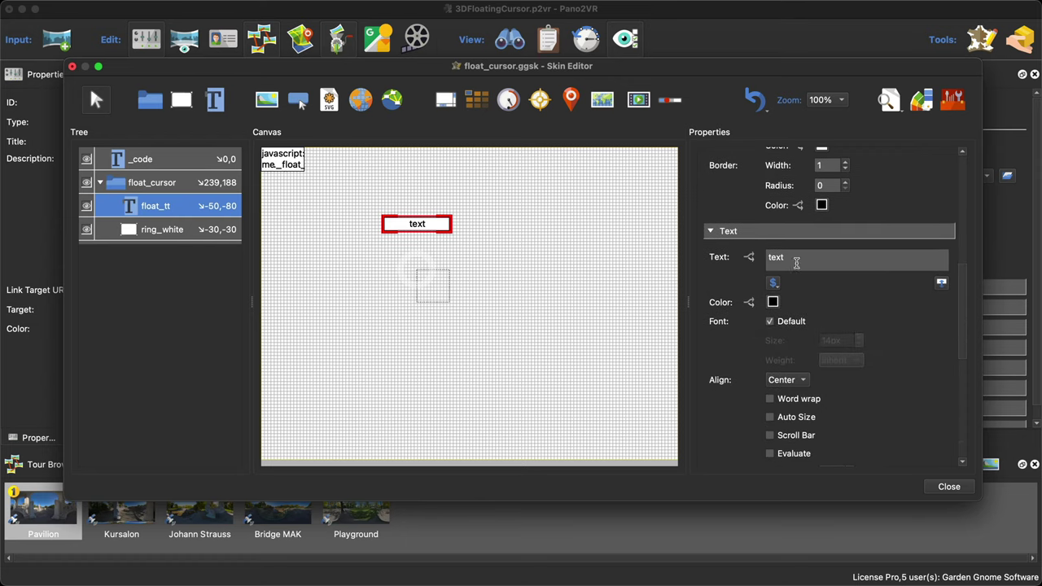
drag(797, 259, 757, 259)
click(773, 283)
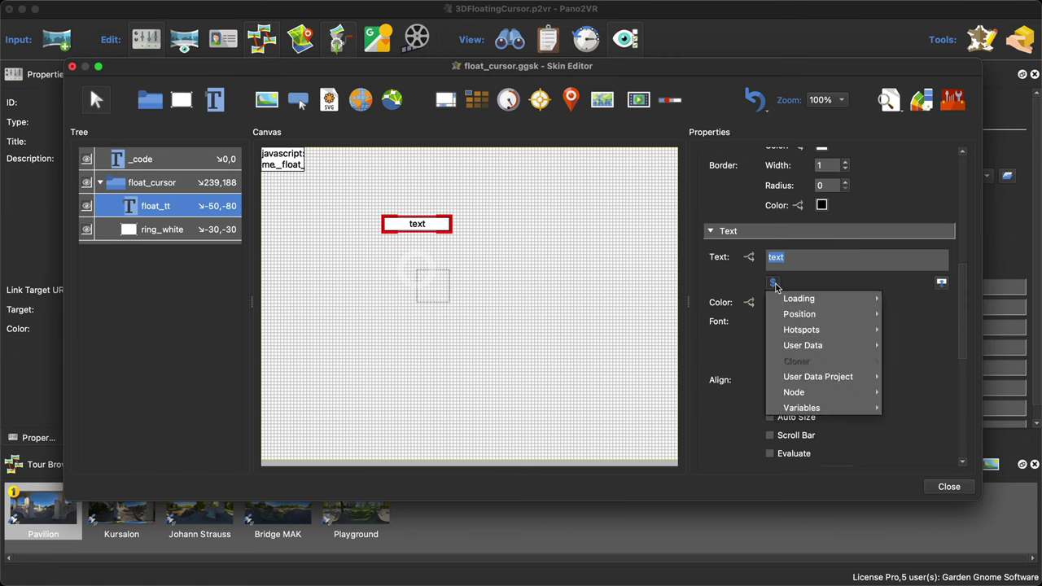
mouse_move(801, 329)
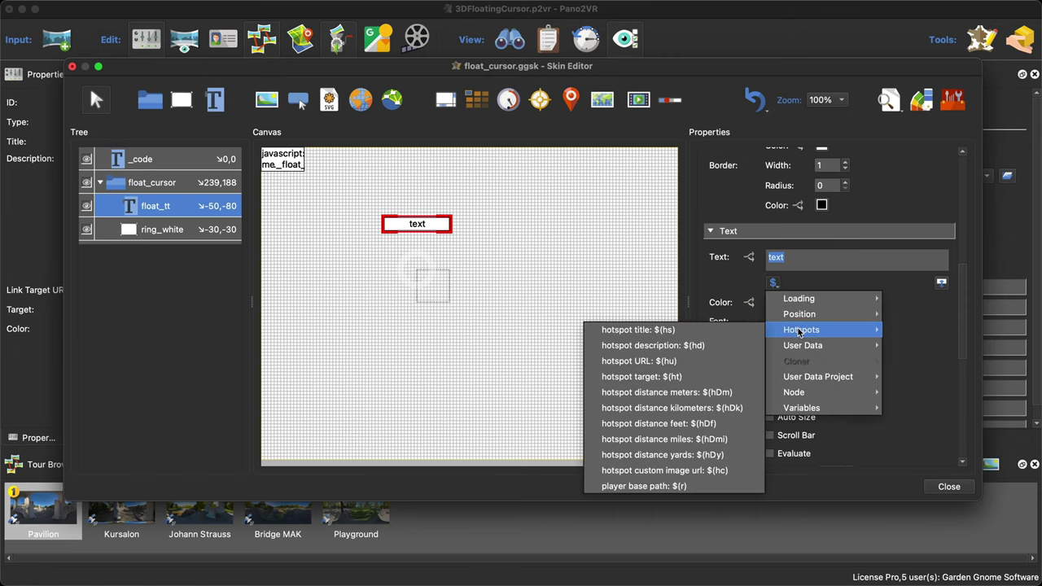
click(697, 330)
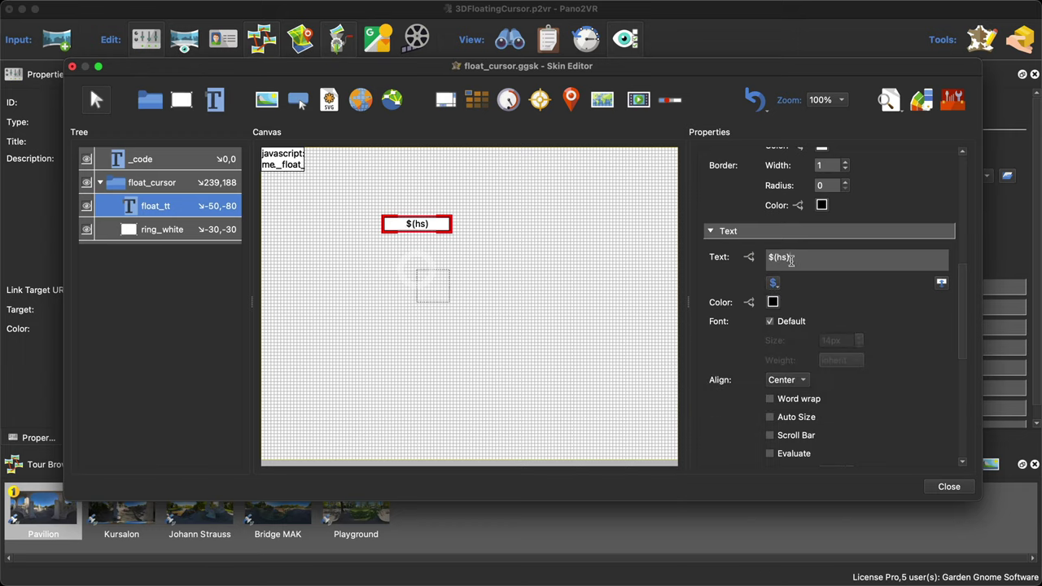
Save and close the skin, regenerate the output, and check the tooltip on and off the hotspot area in the browser
click(946, 488)
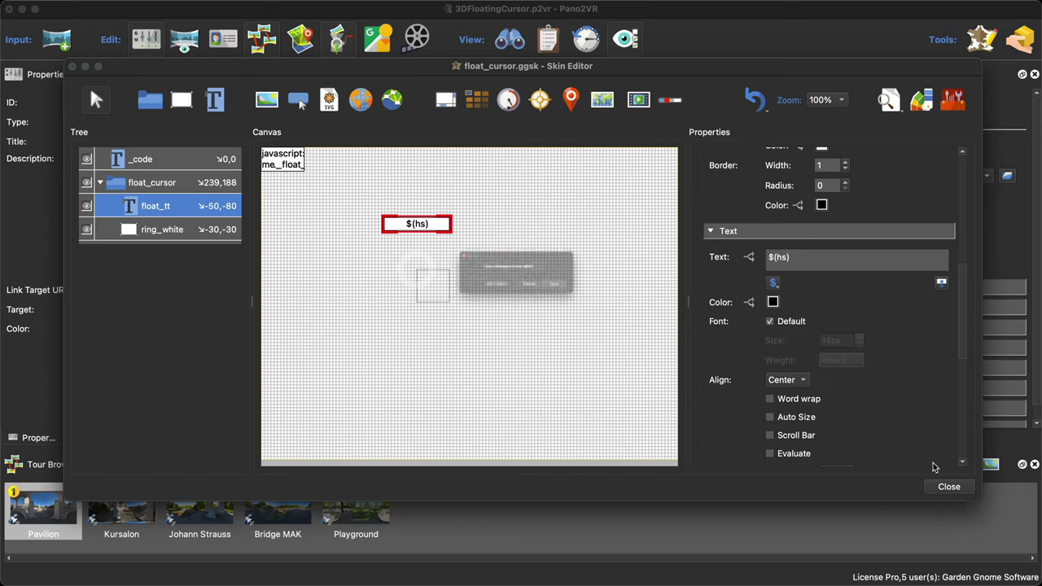
click(600, 298)
click(827, 244)
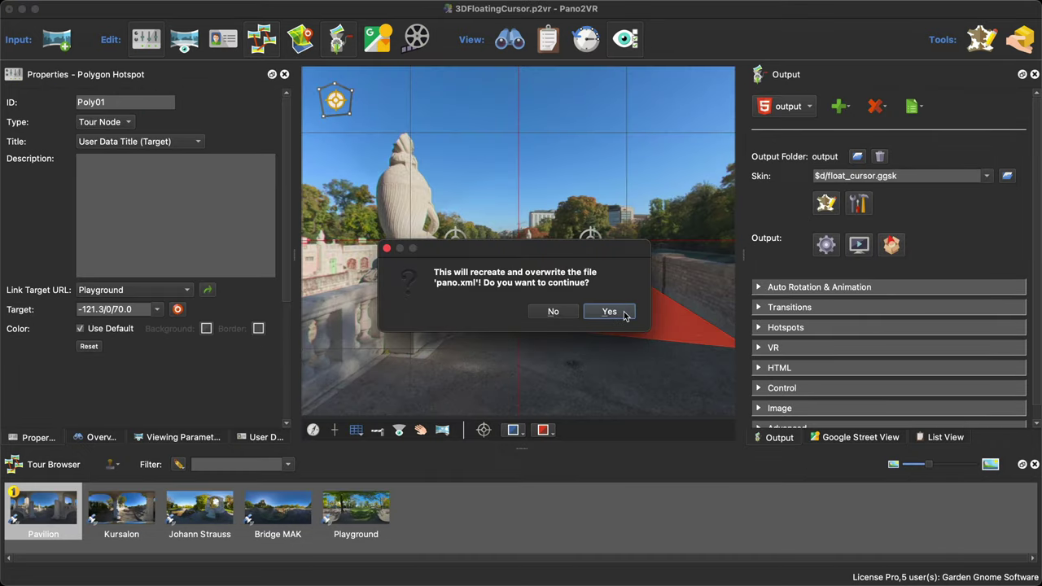
click(620, 312)
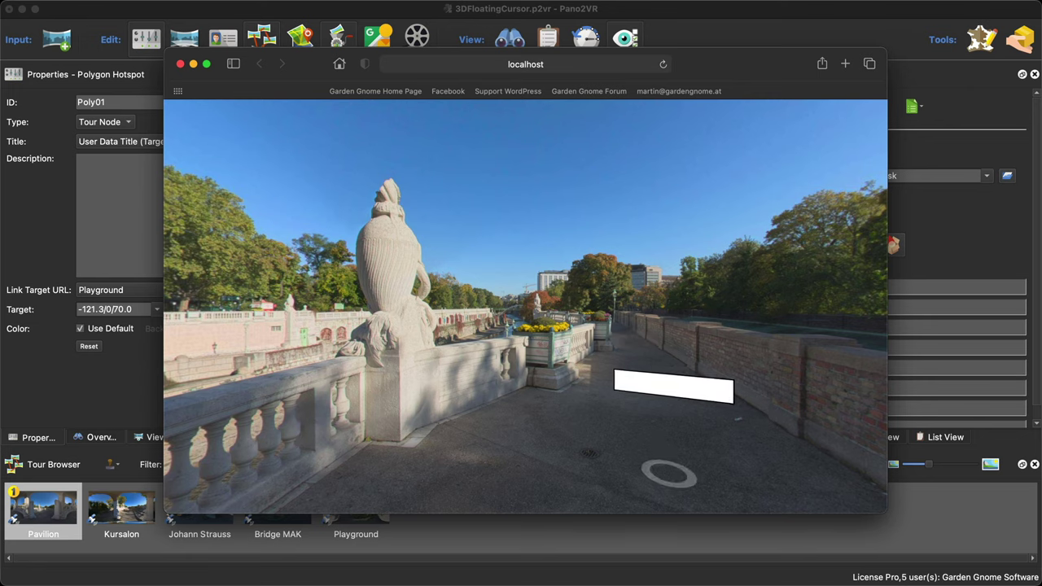
drag(684, 485, 576, 362)
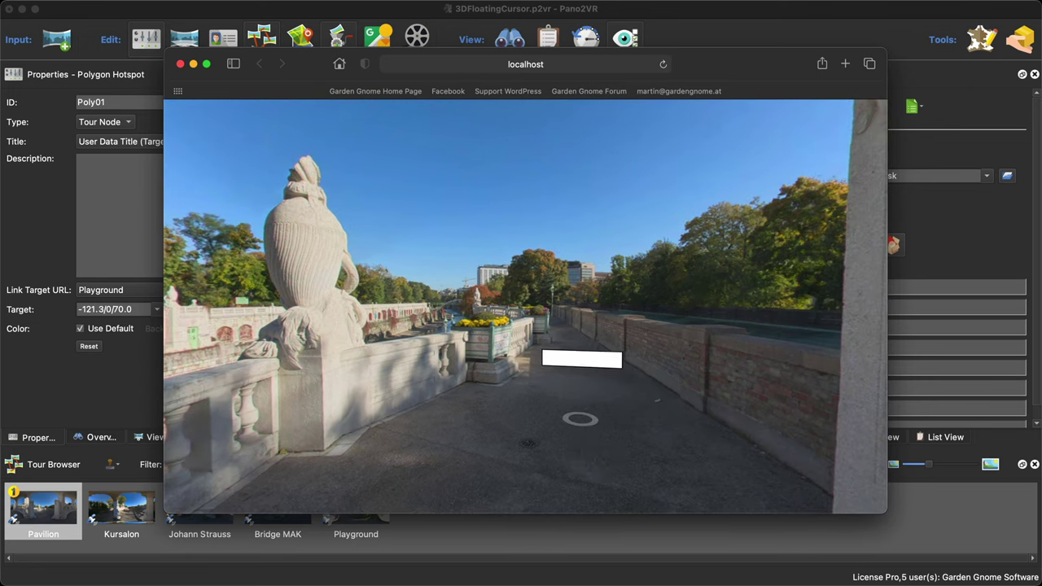
click(181, 64)
In the skin, hide float_tt by default and add a Visible logic block showing it when hotspot title $(hs) ≠ an empty value
click(836, 204)
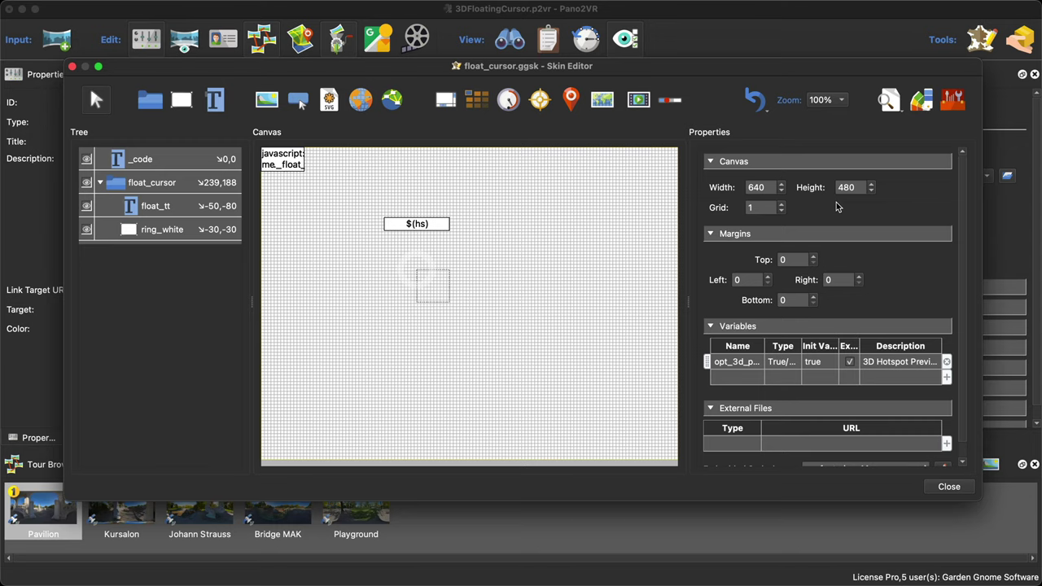
click(182, 210)
scroll(926, 366, down, 5)
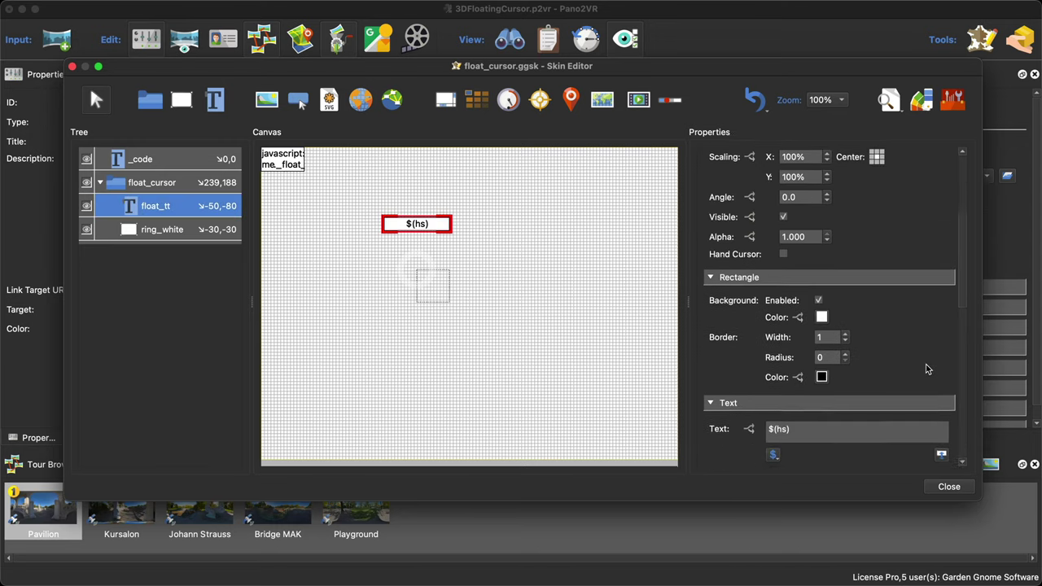
click(748, 228)
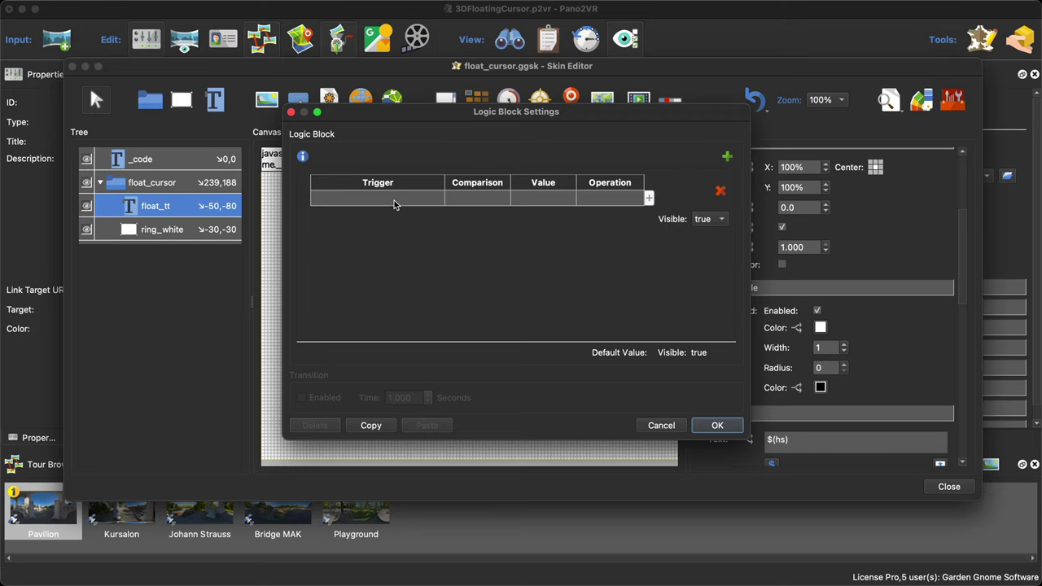
click(394, 204)
mouse_move(414, 323)
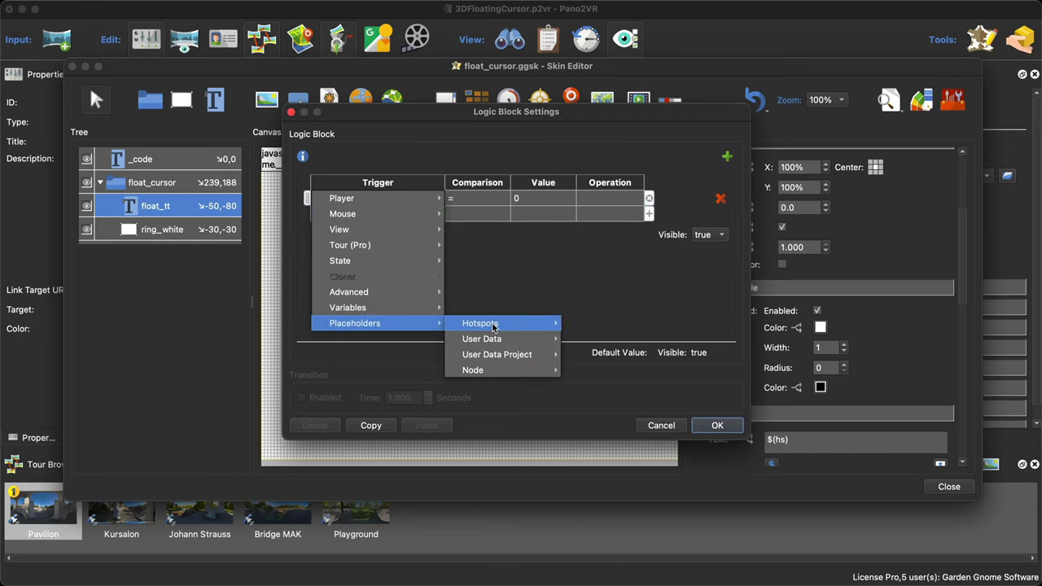
mouse_move(492, 326)
click(639, 323)
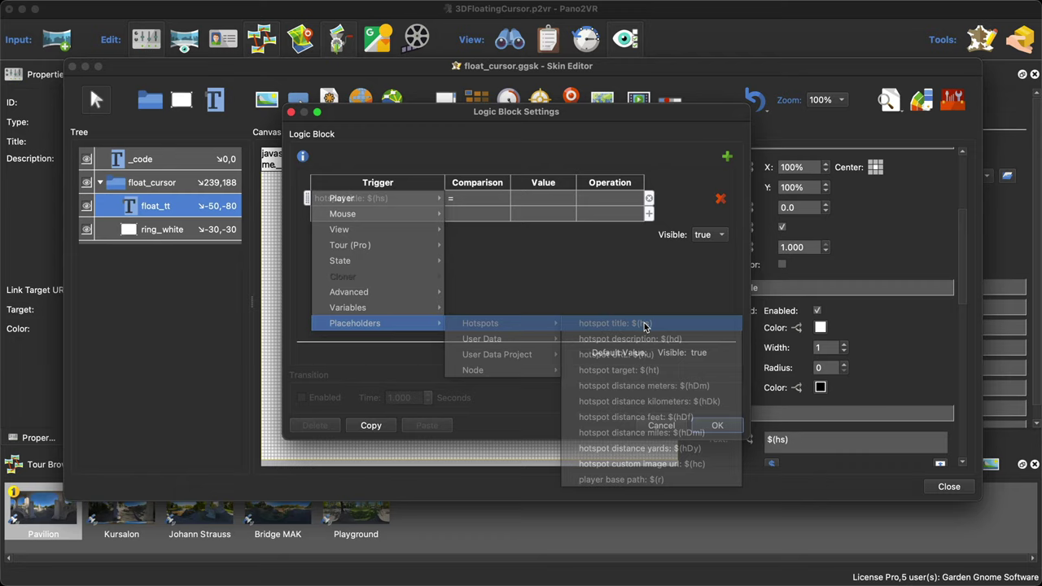
click(480, 200)
click(478, 214)
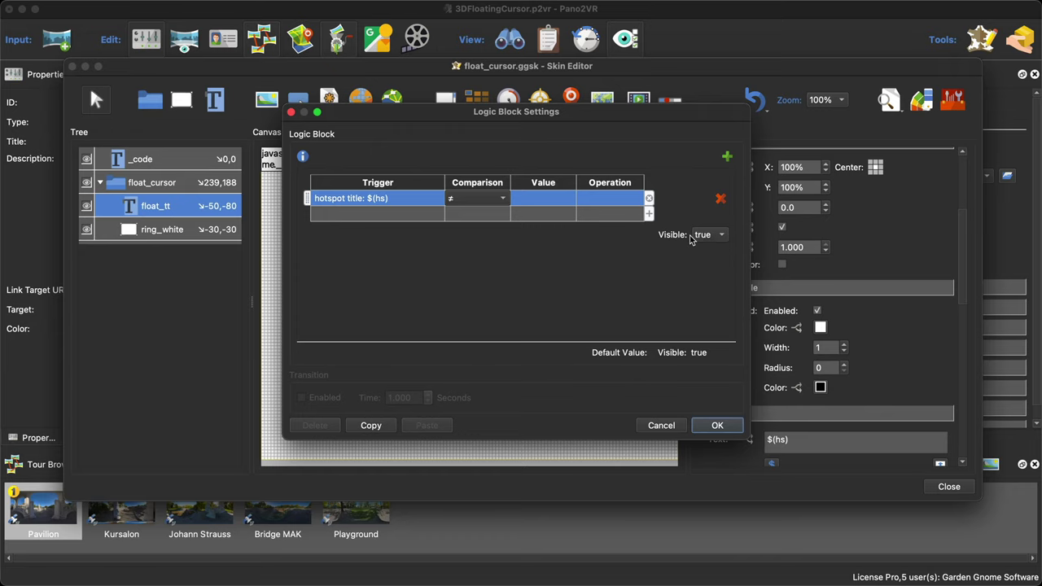
click(720, 425)
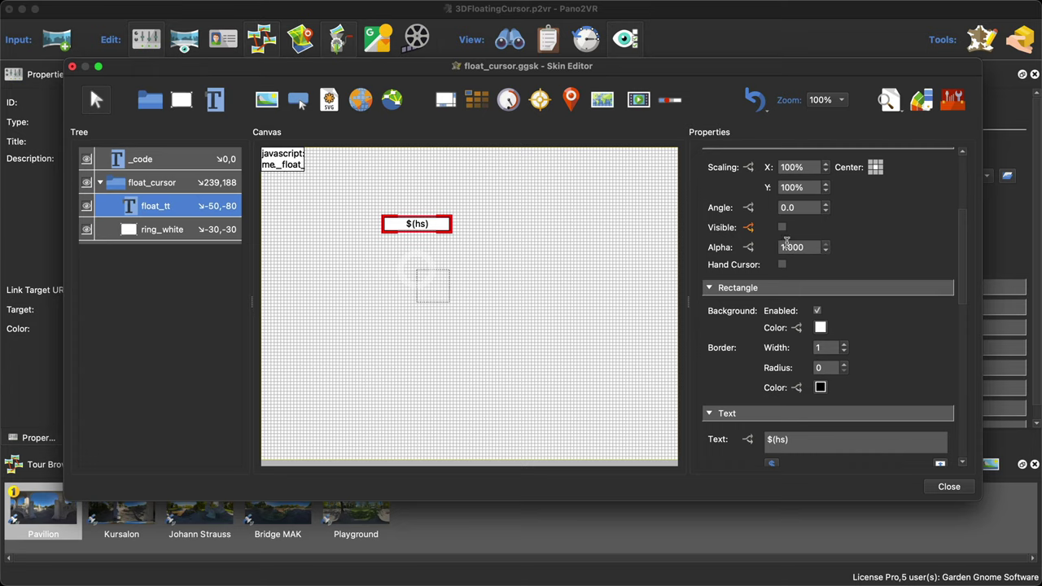
click(748, 227)
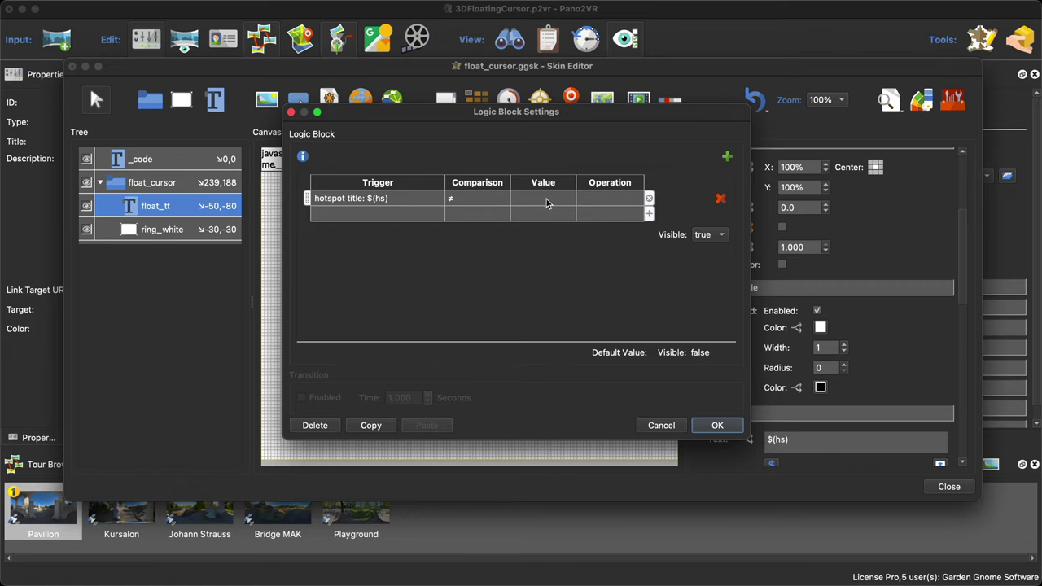
click(719, 426)
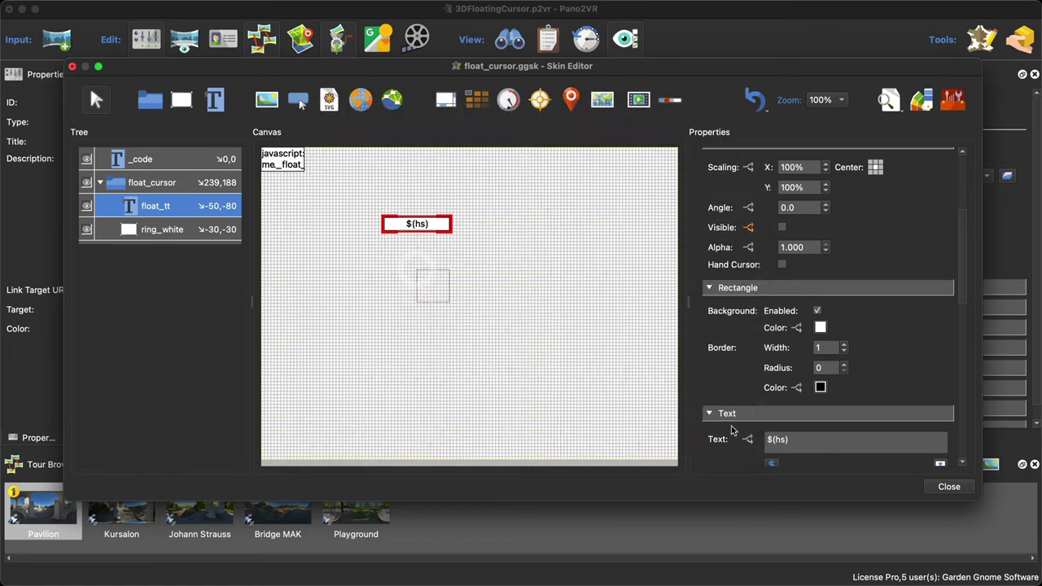
Save and close the skin, regenerate the output, and check the hotspot title above the ring in the browser
click(947, 486)
click(600, 302)
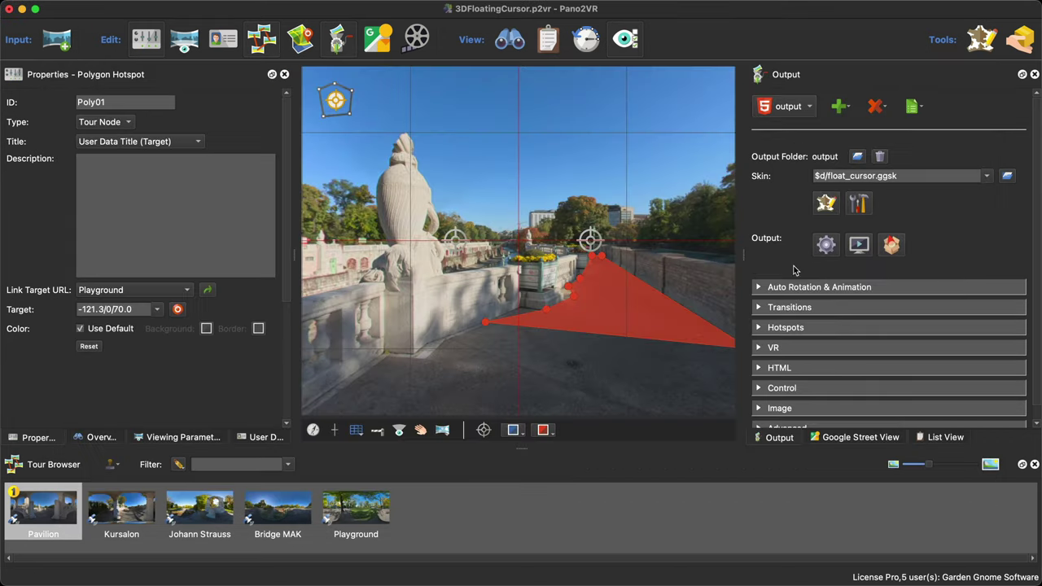
click(822, 253)
key(Return)
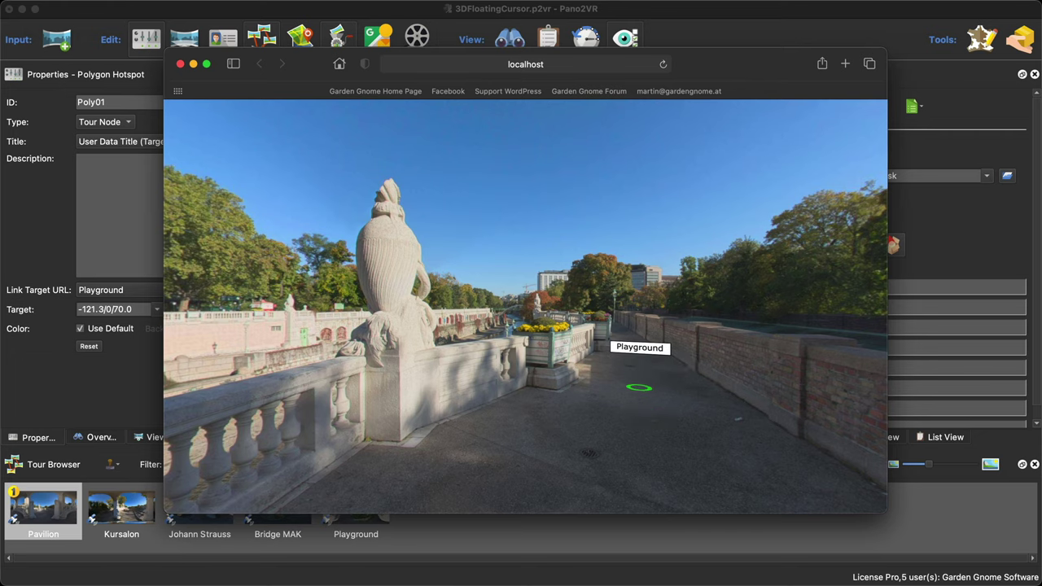
click(179, 64)
Reopen the skin, disable float_tt's background, and set its border width to 0
click(826, 203)
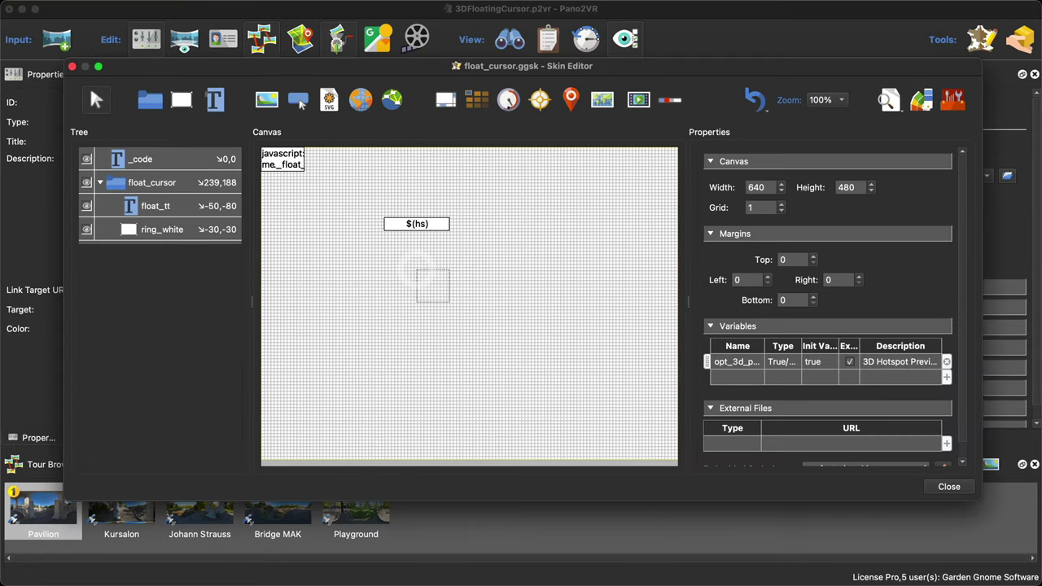
click(168, 209)
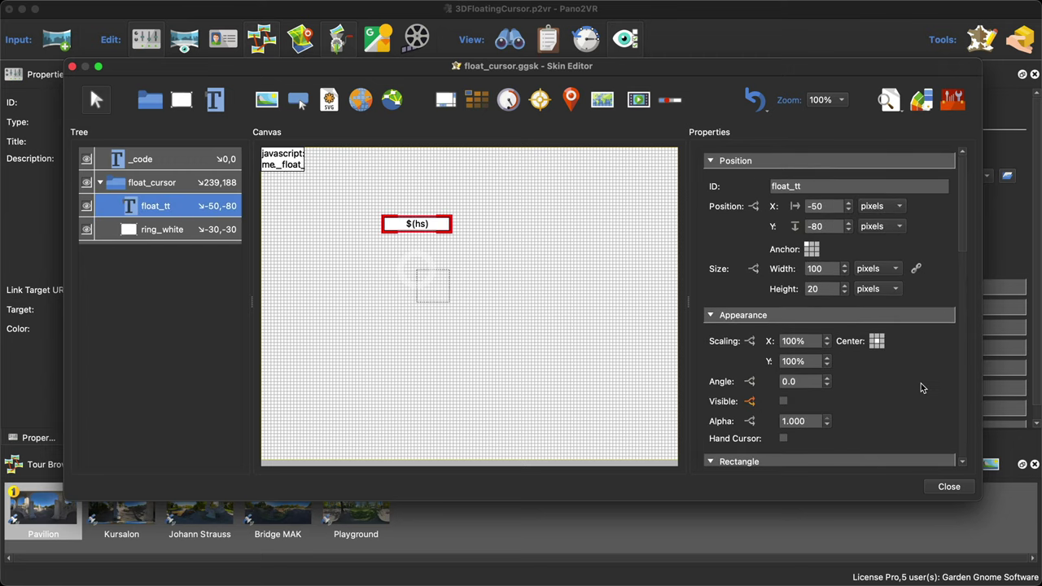
scroll(920, 389, down, 3)
scroll(921, 381, down, 2)
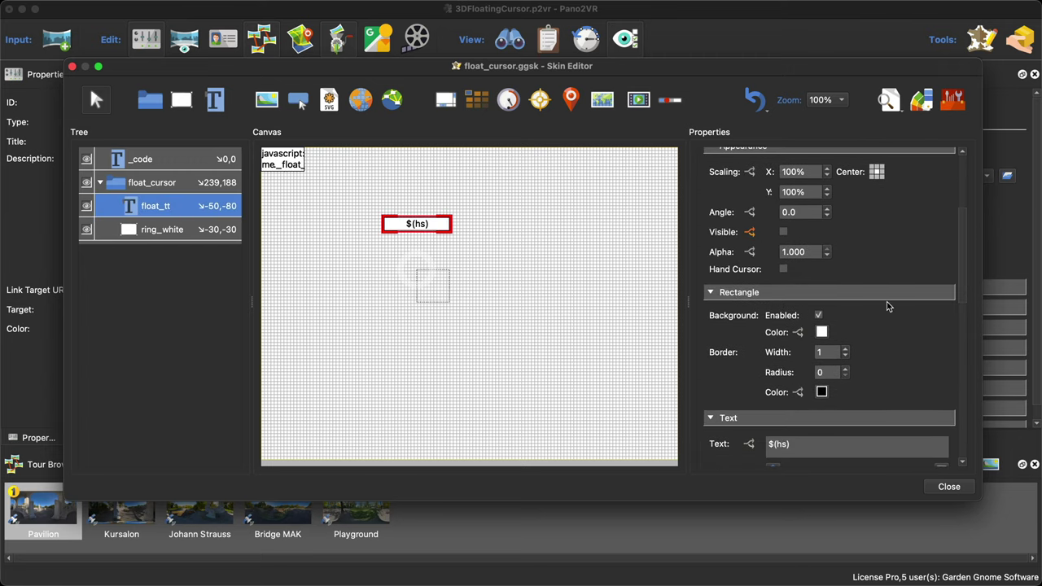
scroll(880, 340, down, 1)
click(818, 294)
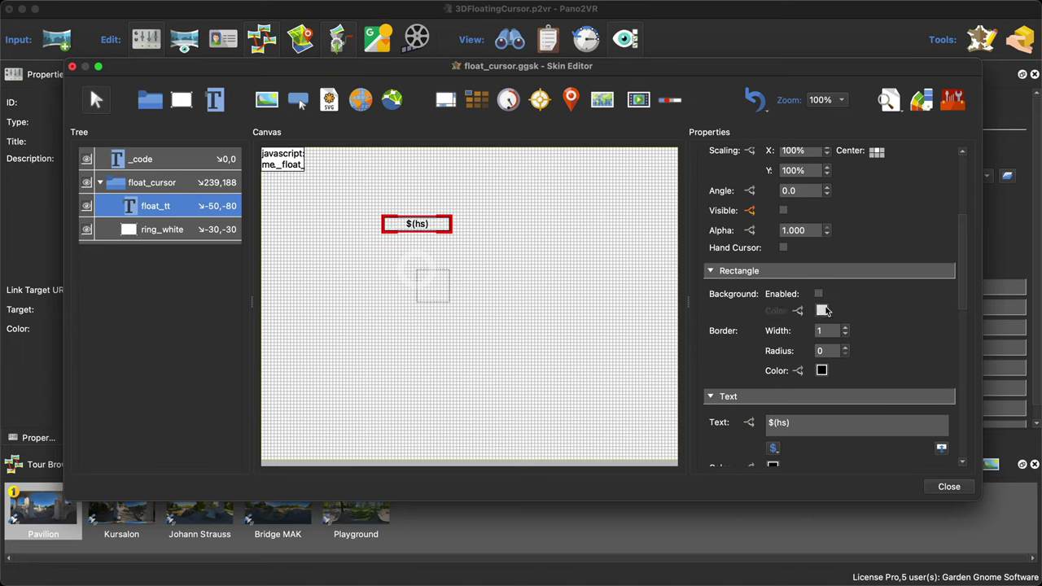
click(846, 334)
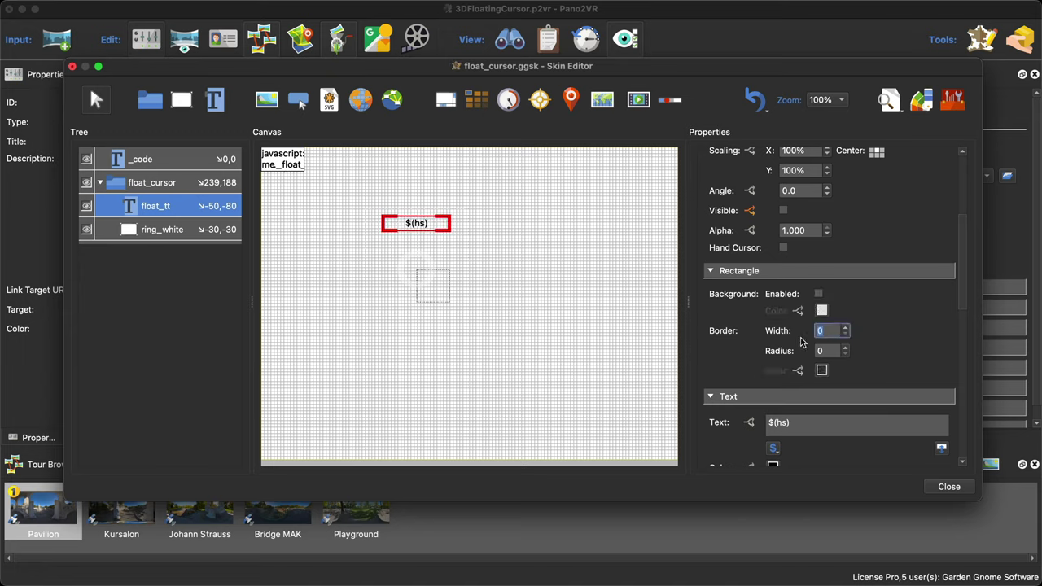
Set float_tt's text color to bright green #00ff00
scroll(895, 335, down, 7)
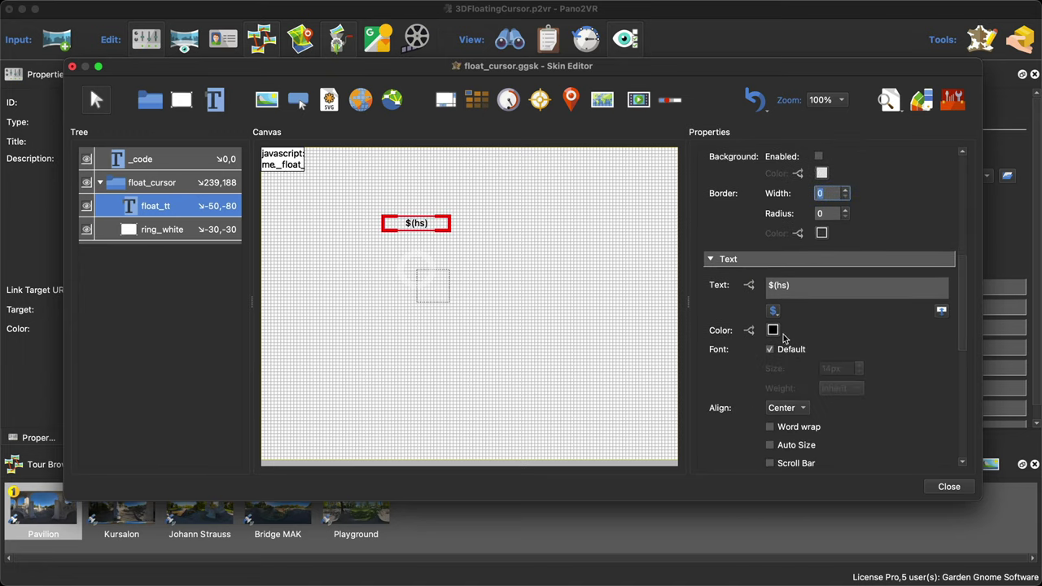
click(773, 329)
click(465, 166)
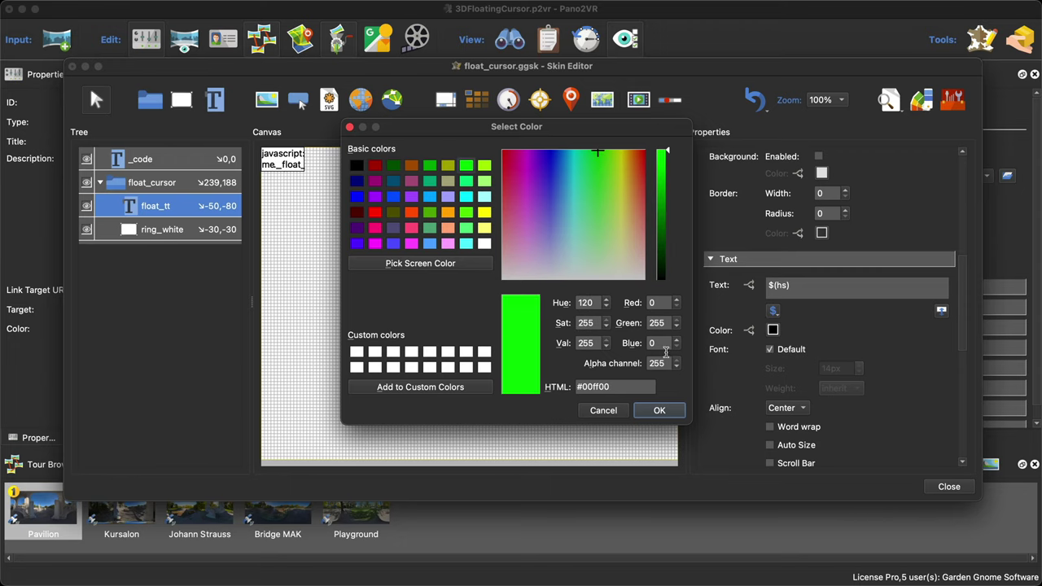
click(659, 410)
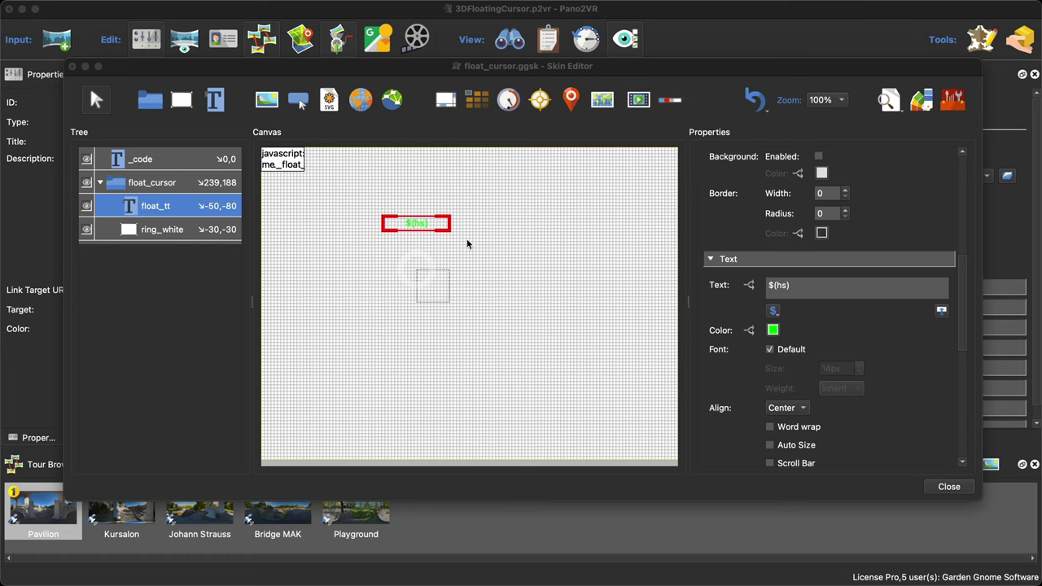
Give float_tt's inner element the CSS style "text-shadow: 1px 1px #000000;"
scroll(887, 361, down, 10)
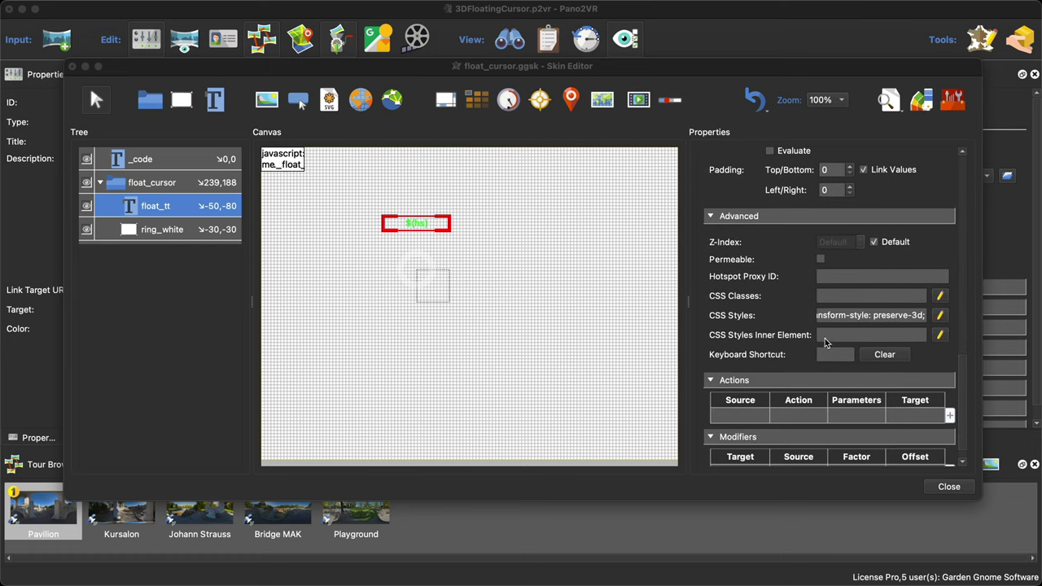
click(941, 335)
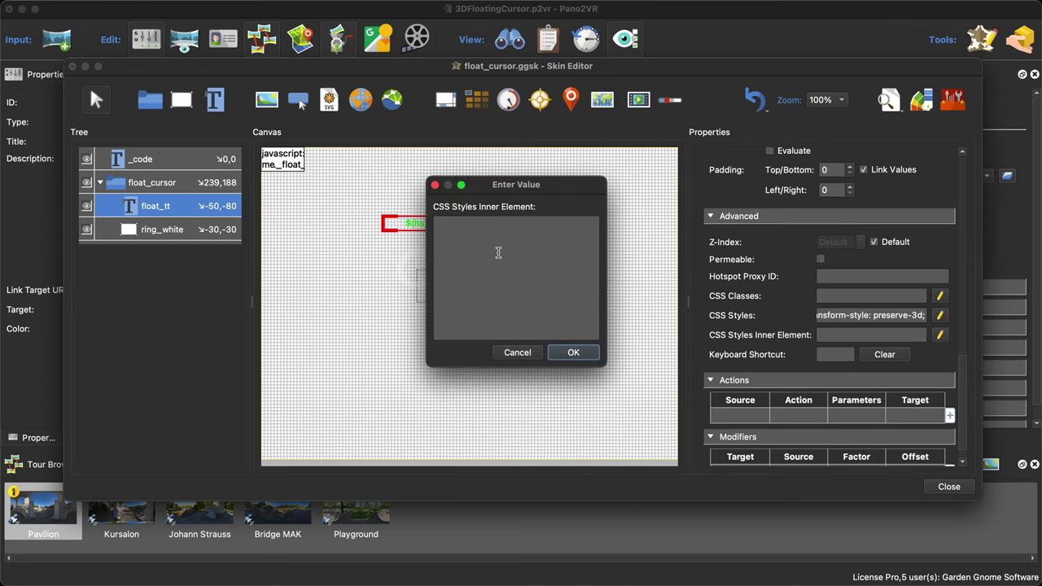
text(text-shadow: 1px 1px #000000;)
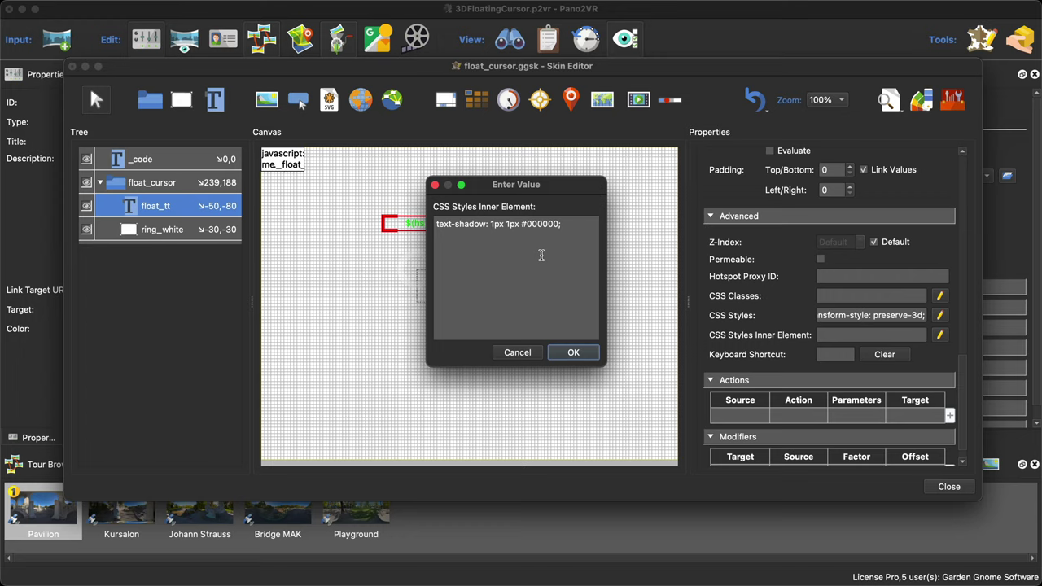
click(573, 353)
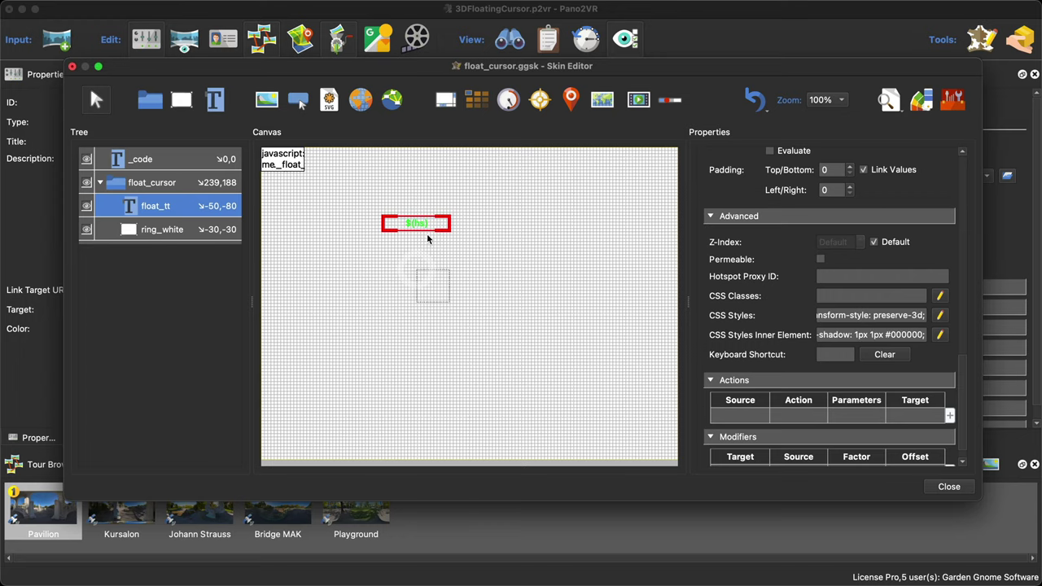
Save and close the skin, and regenerate the output with the restyled tooltip
click(930, 487)
click(607, 300)
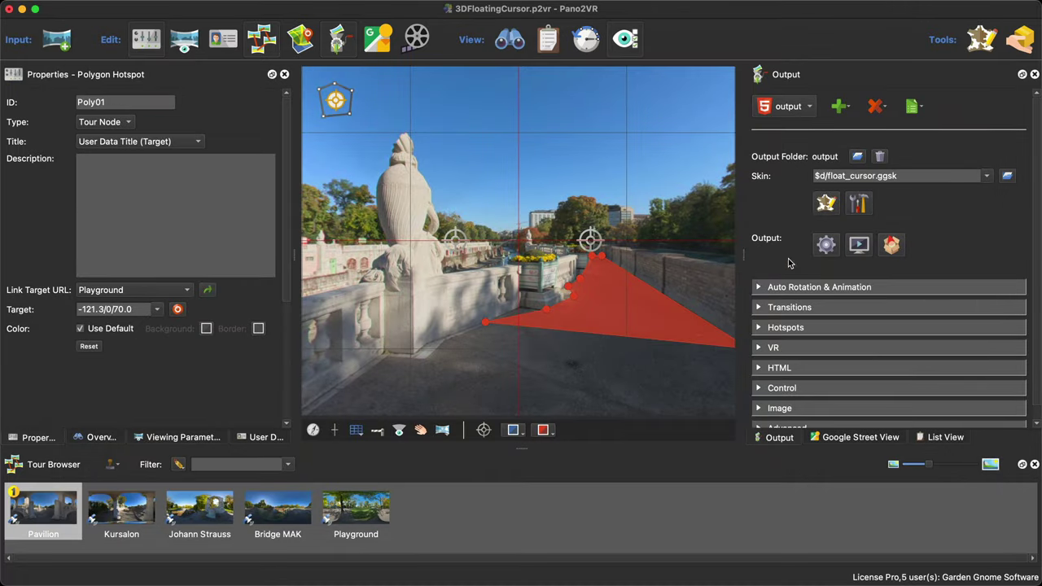
click(826, 246)
click(611, 310)
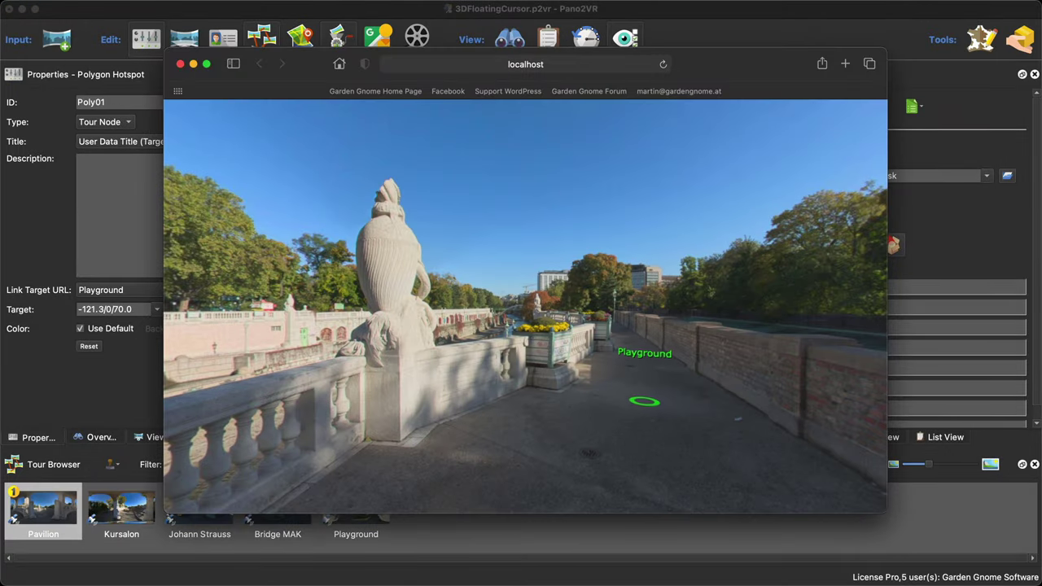
Look around the panorama in the browser and examine the green tooltip and the ring cursor on and off the hotspot area
drag(634, 384, 588, 393)
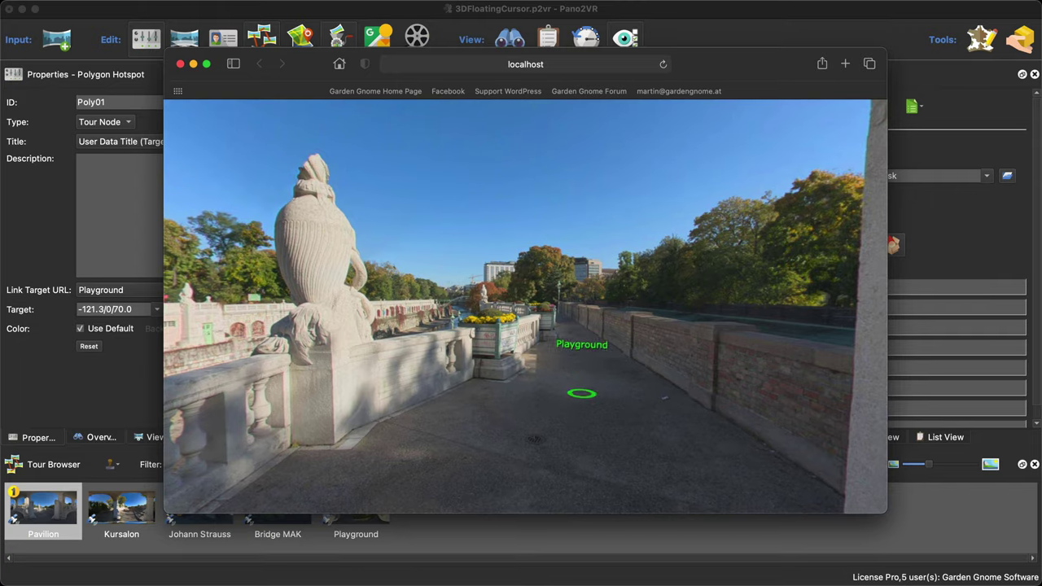
click(586, 385)
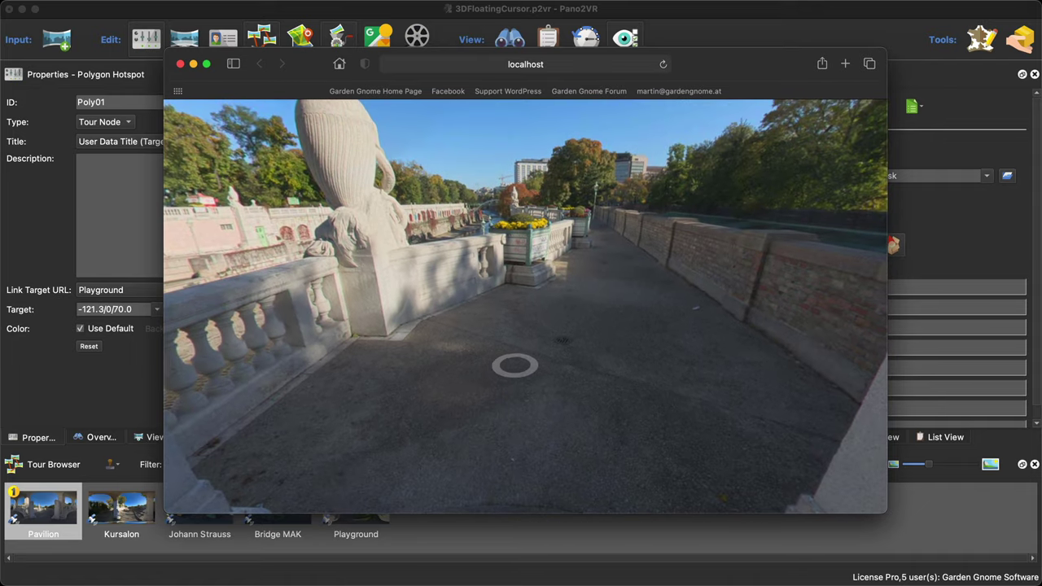
click(442, 380)
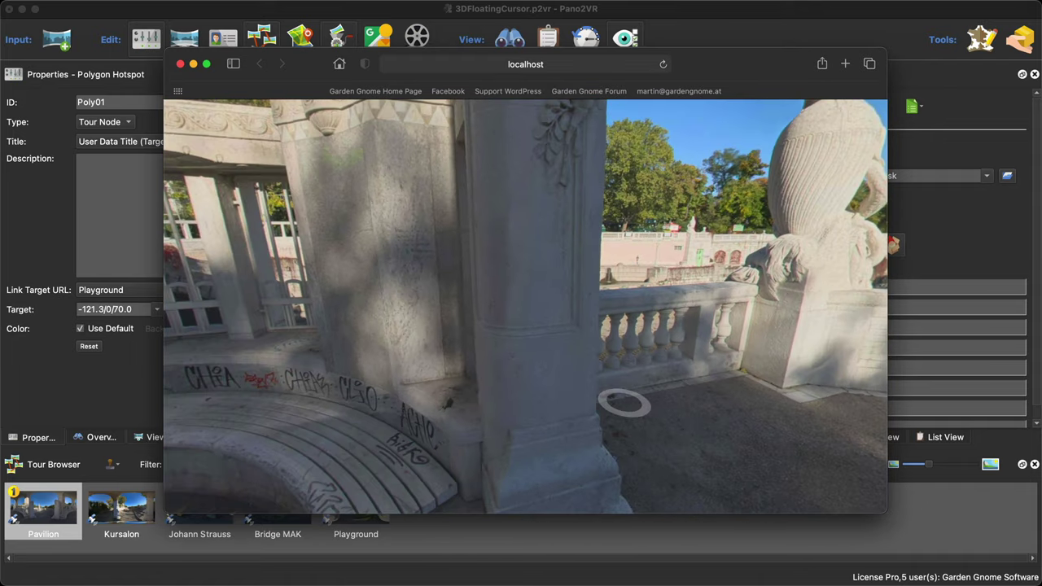
drag(533, 414, 419, 361)
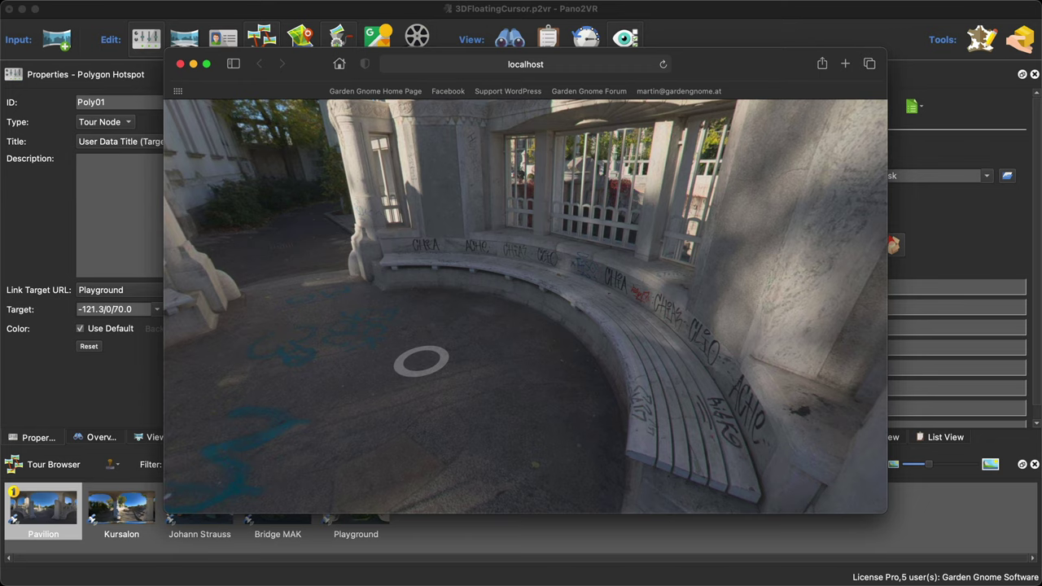
drag(810, 375, 591, 349)
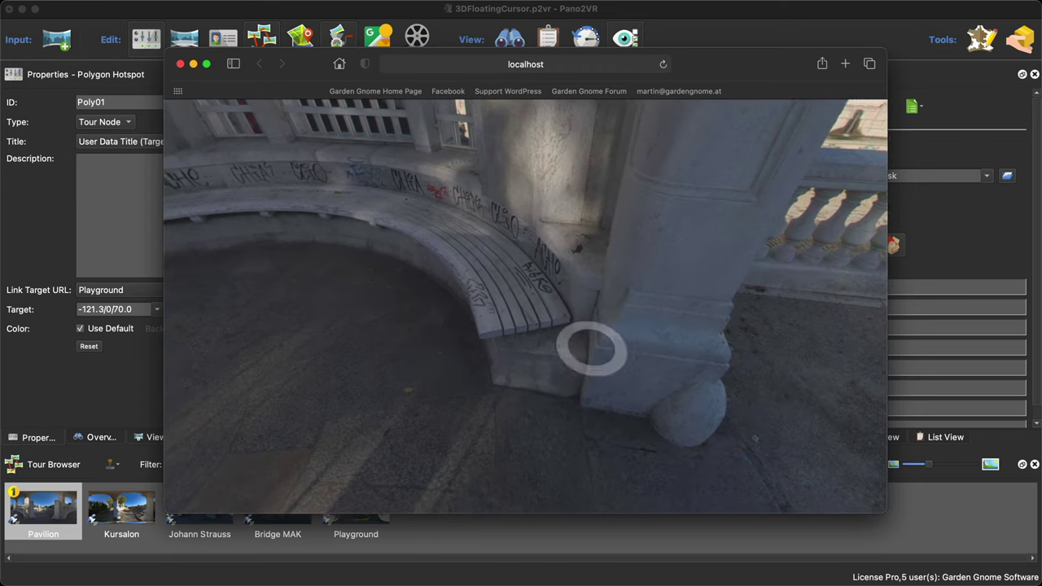
drag(786, 383, 802, 336)
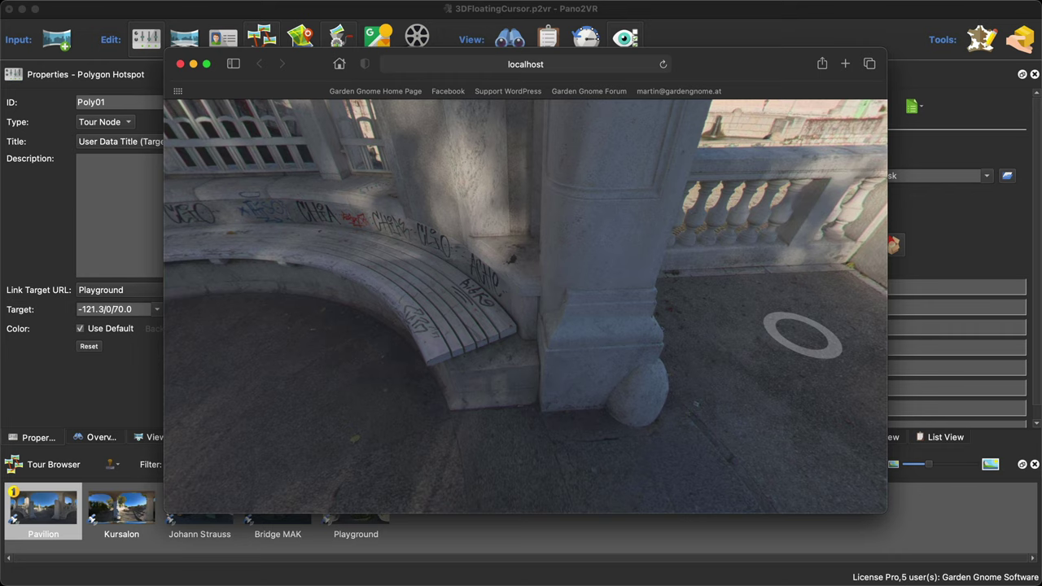
drag(801, 336, 810, 232)
click(810, 232)
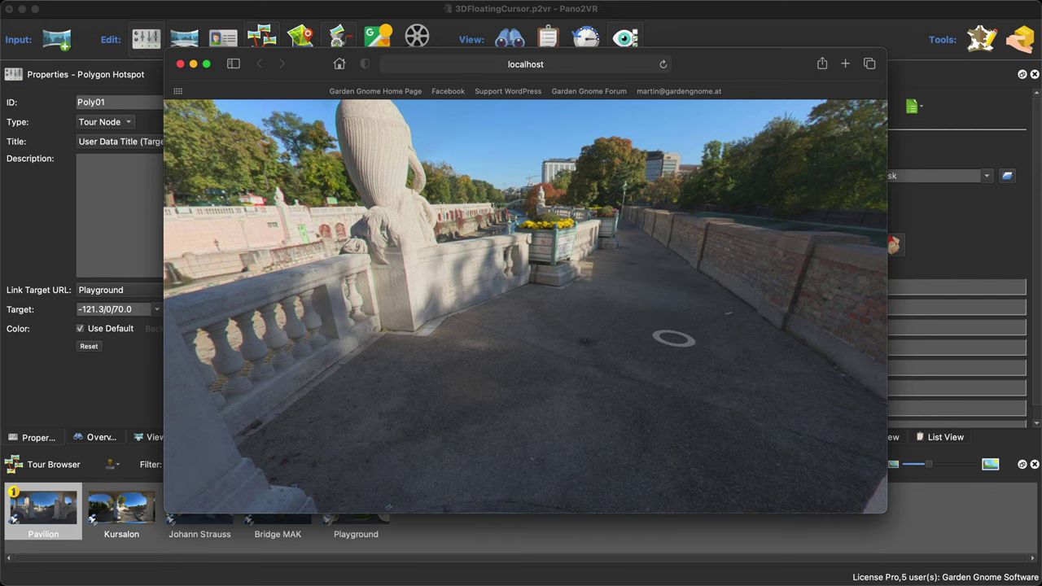
Close the browser preview, reopen the skin, and hide the _code element on the canvas
click(181, 65)
click(825, 203)
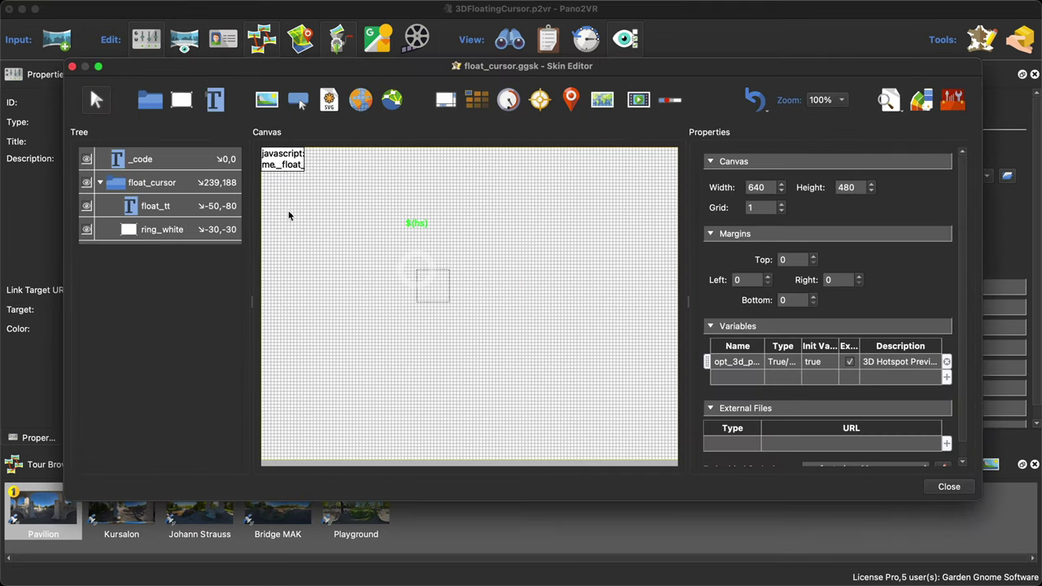
click(86, 160)
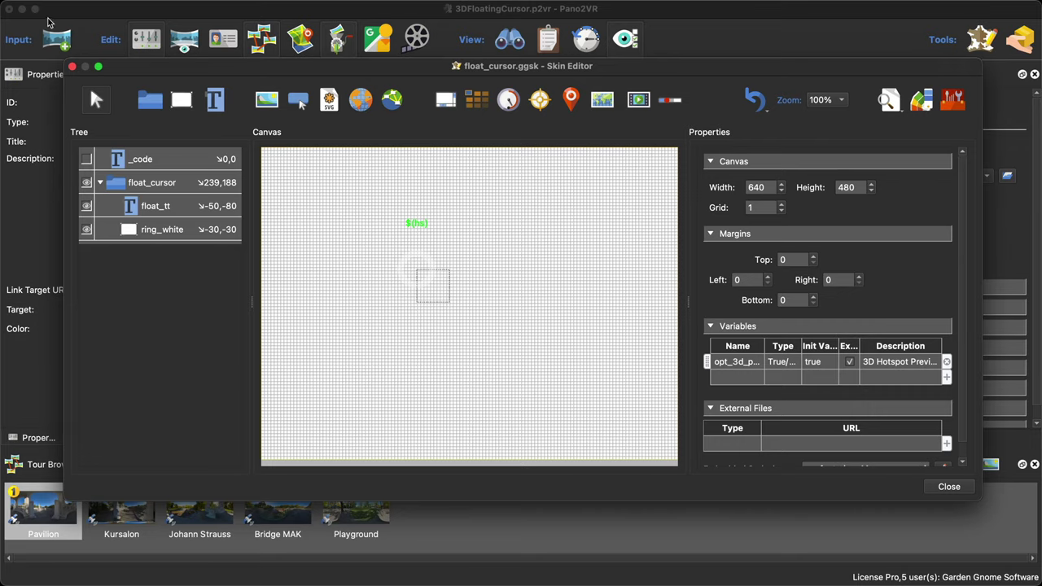
Minimize the main project window and add the arrow pointer SVG file to the skin's canvas
click(23, 9)
drag(347, 66, 401, 246)
drag(423, 207, 384, 357)
drag(690, 230, 676, 81)
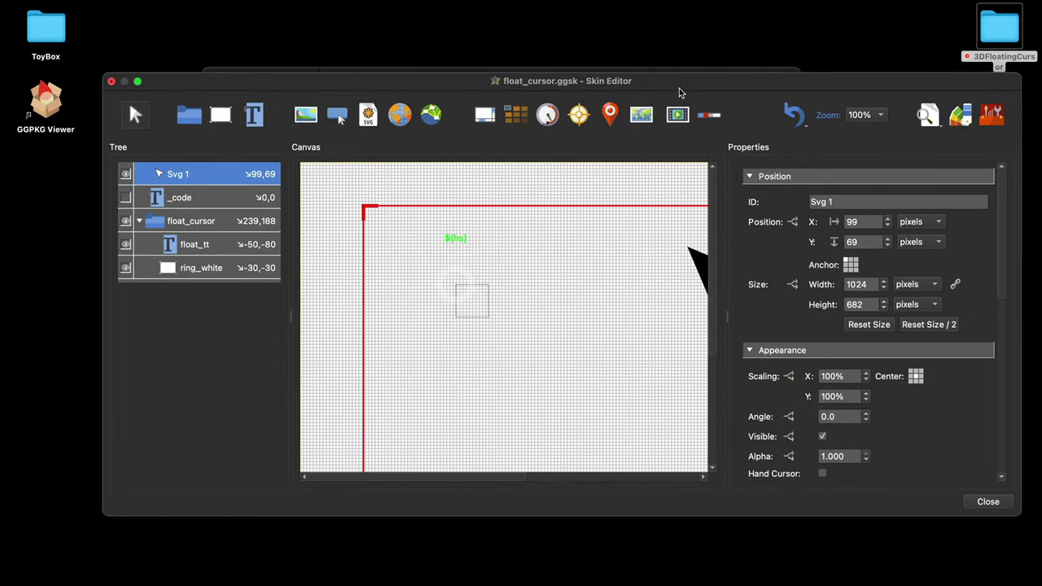
Link the arrow SVG's width and height, and set its width to 40 pixels
click(955, 285)
drag(876, 284, 815, 283)
text(50)
key(Return)
text(40)
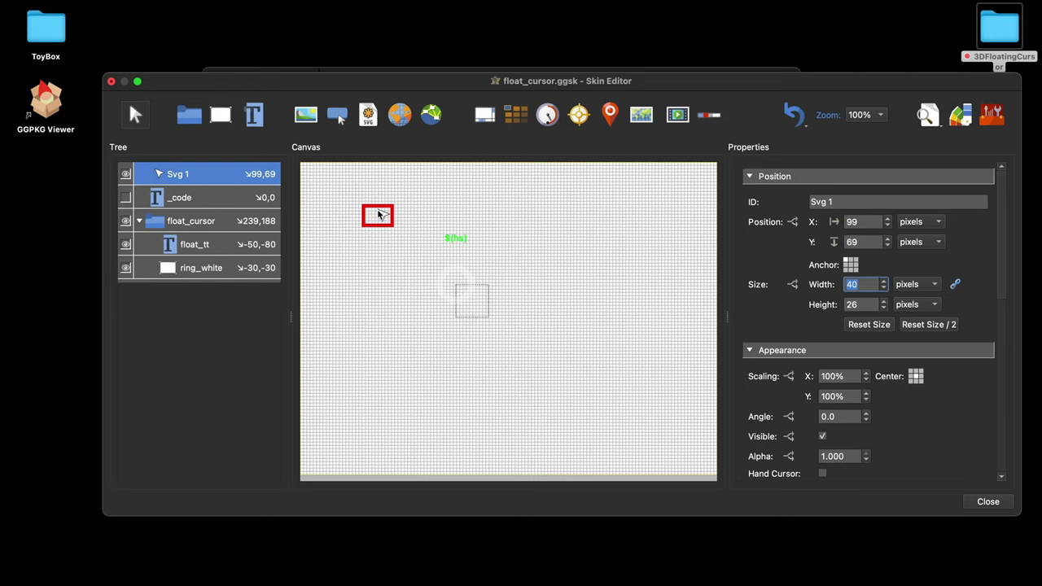
Set the arrow SVG's X position to -20 pixels and check the Show Off-Canvas Elements option
click(865, 226)
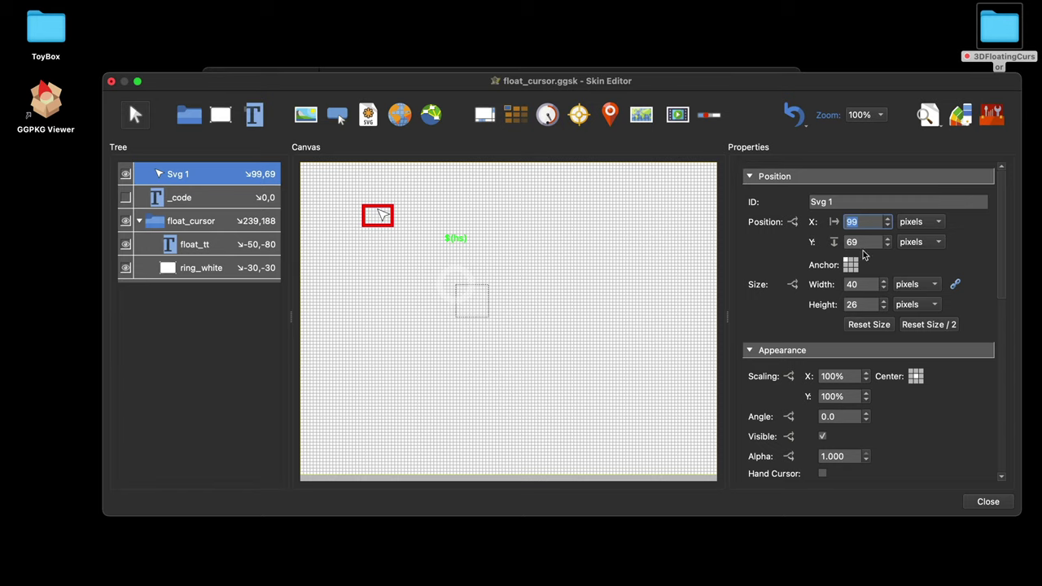
text(-20)
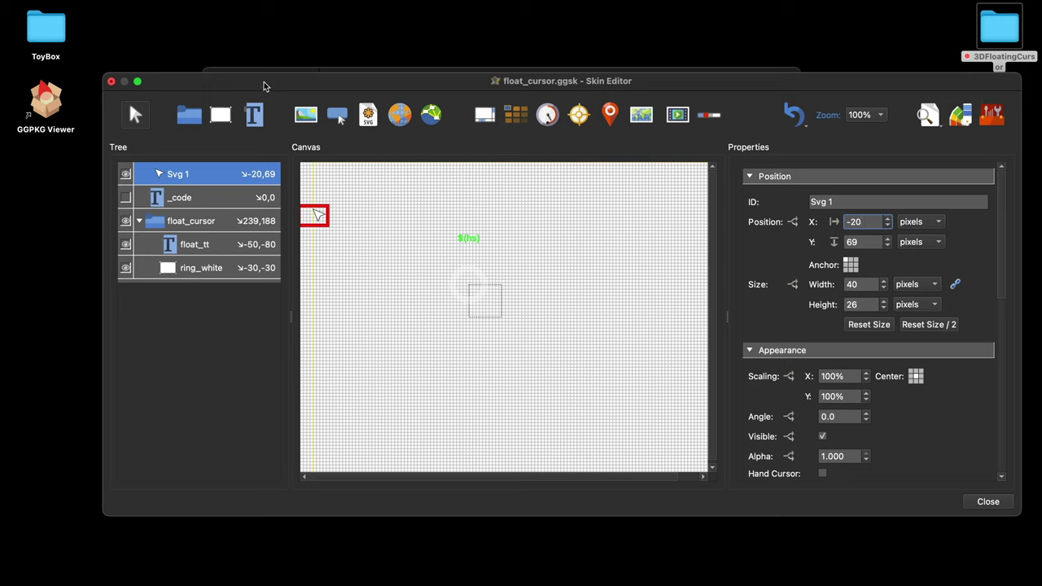
mouse_move(126, 11)
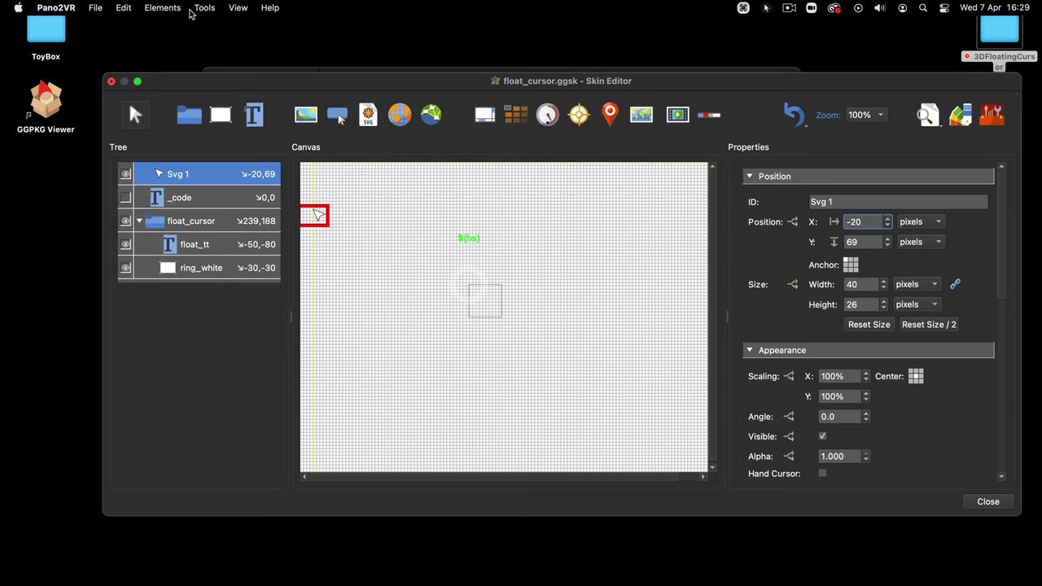
click(238, 8)
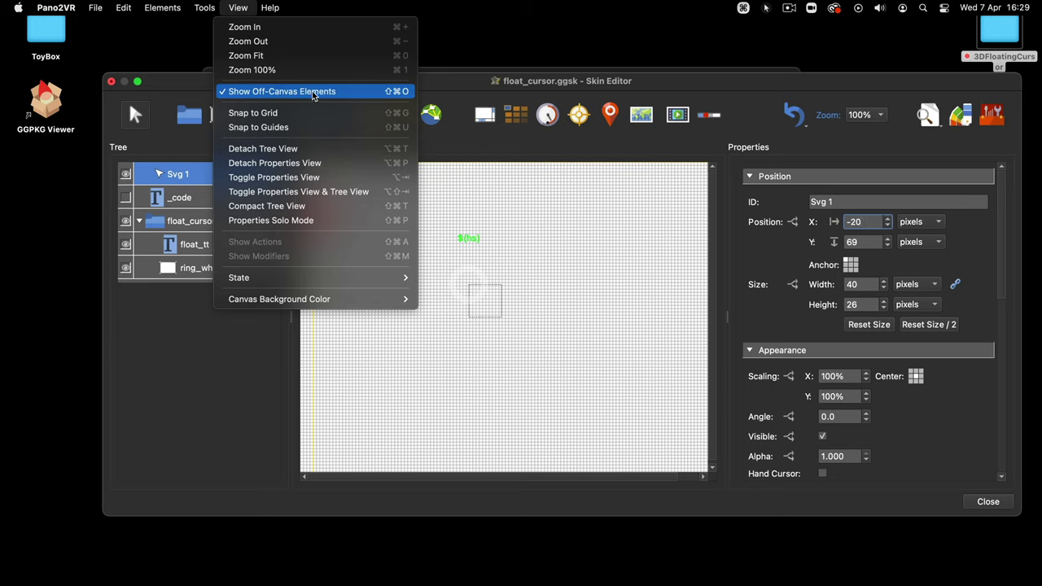
click(450, 90)
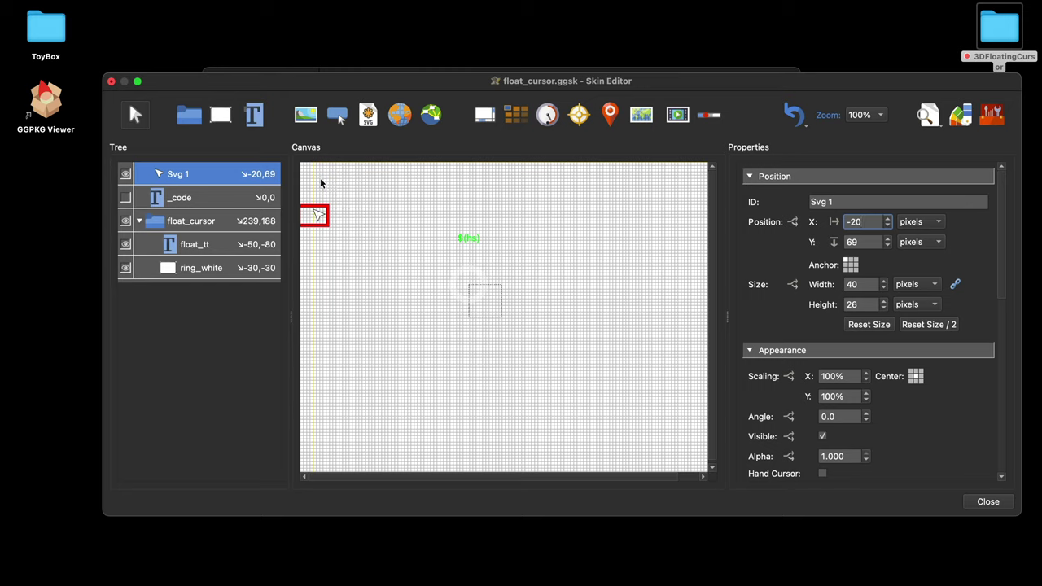
Set the arrow SVG's Y position to 0 pixels, aligning its tip with the canvas's upper edge
double_click(860, 242)
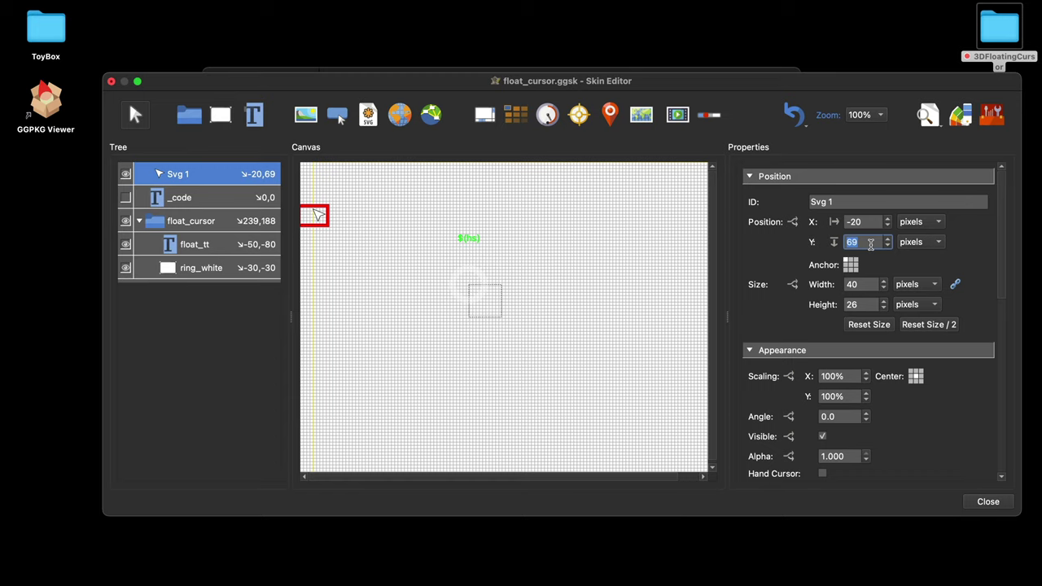
text(12)
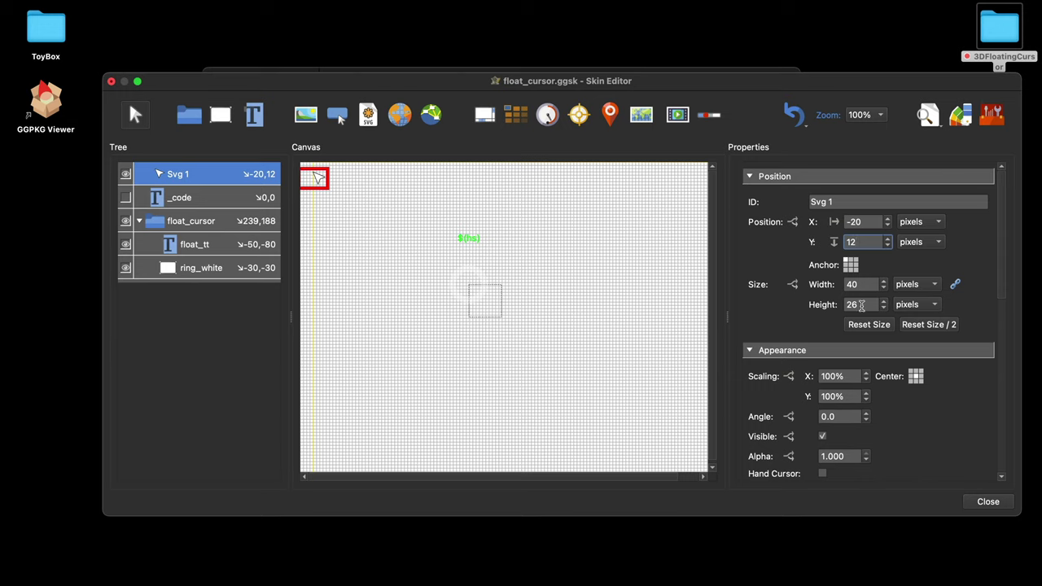
click(888, 247)
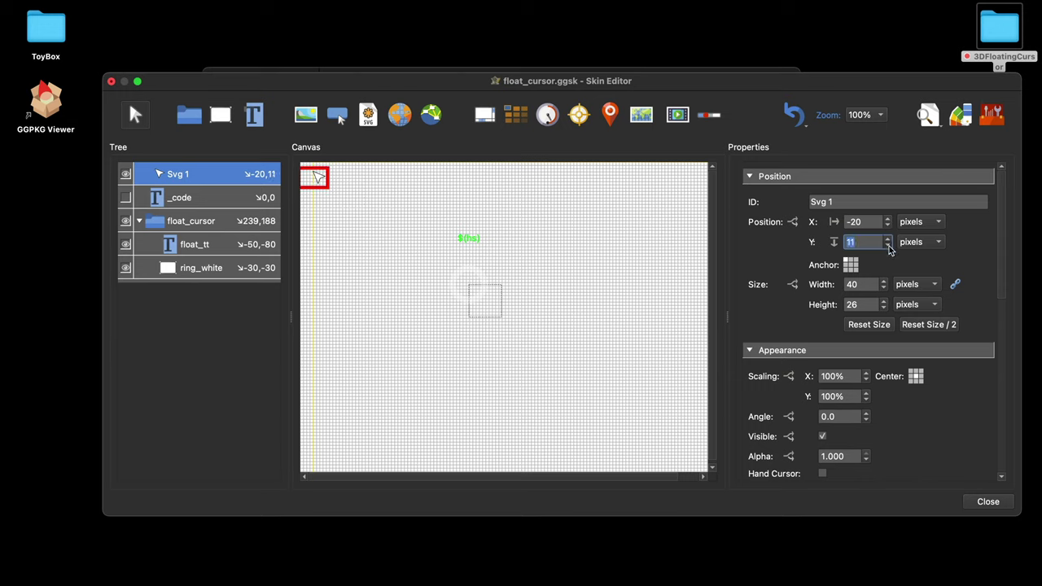
click(888, 239)
click(888, 240)
click(888, 246)
click(889, 246)
click(888, 246)
click(888, 246)
click(888, 246)
click(888, 245)
click(888, 246)
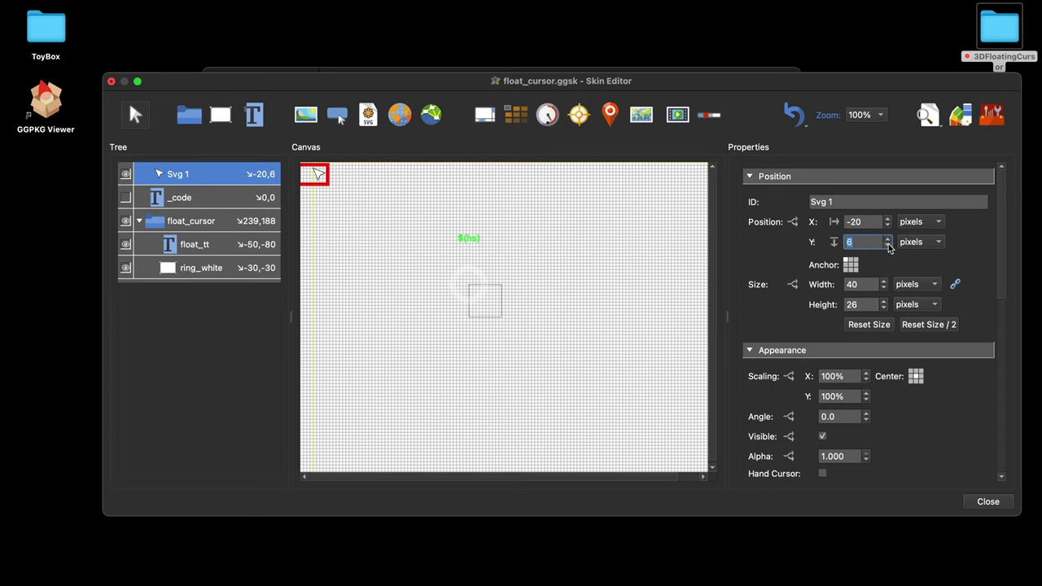
click(888, 246)
click(889, 246)
click(888, 245)
click(712, 250)
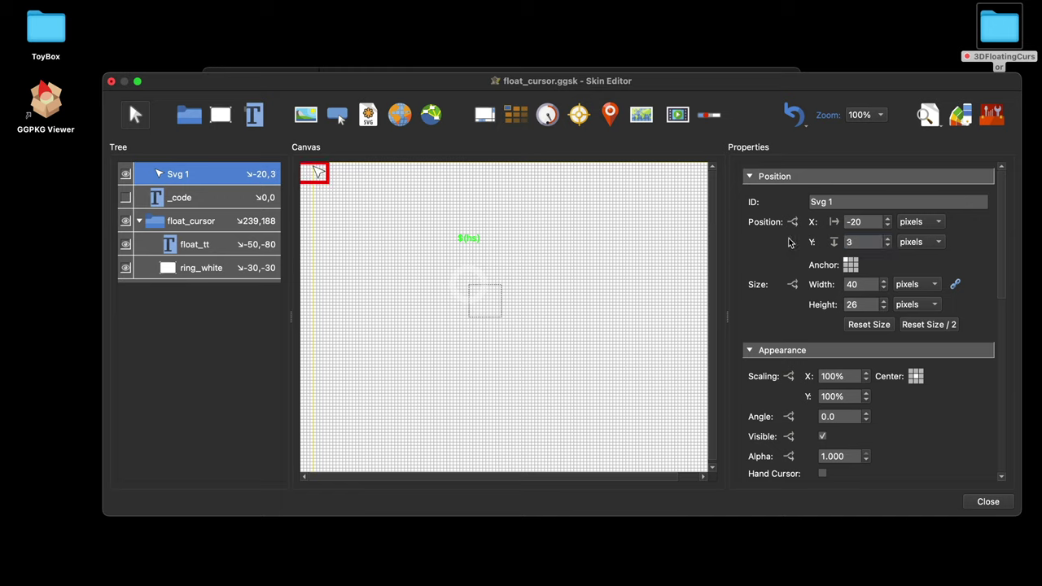
click(888, 246)
click(888, 246)
click(888, 246)
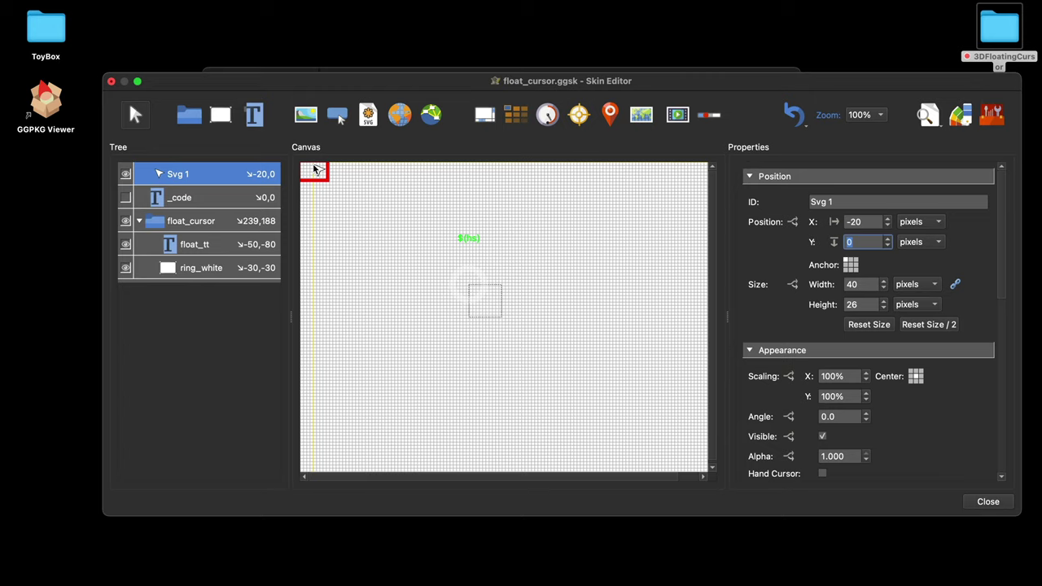
Add a modifier to the arrow SVG with target Move X and source Mouse X
scroll(960, 428, down, 10)
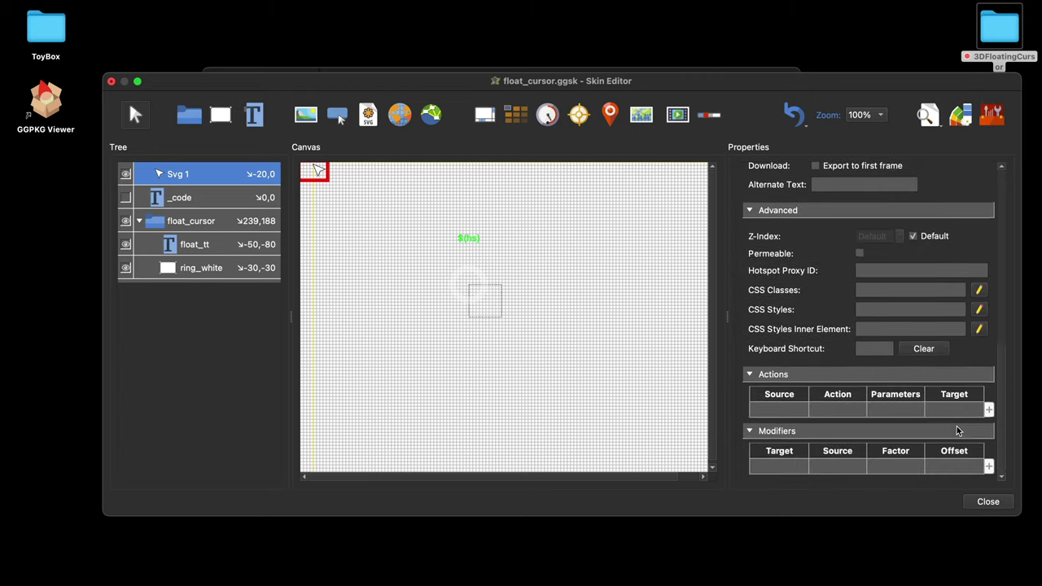
double_click(766, 466)
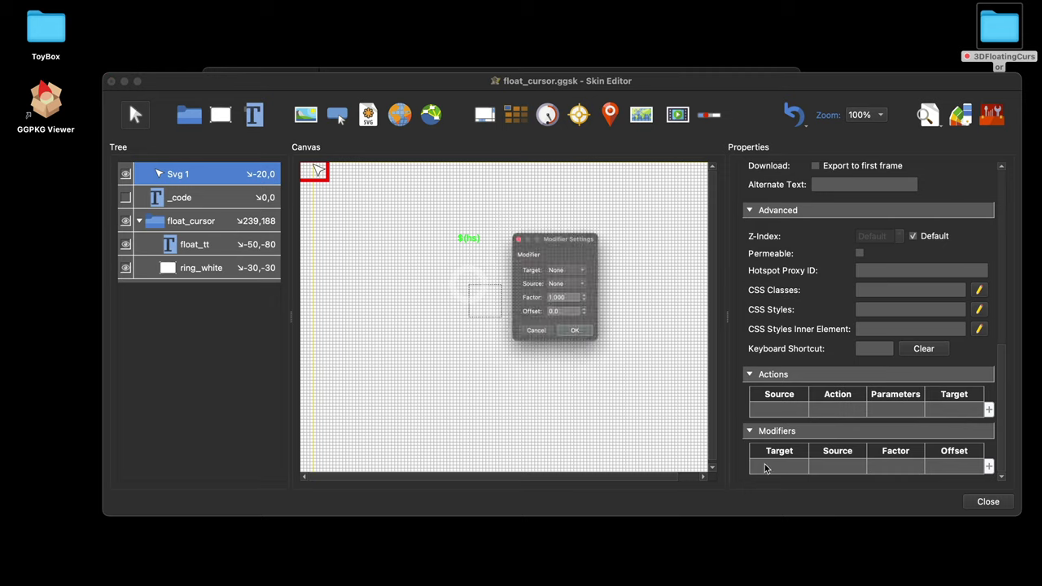
click(555, 269)
click(580, 278)
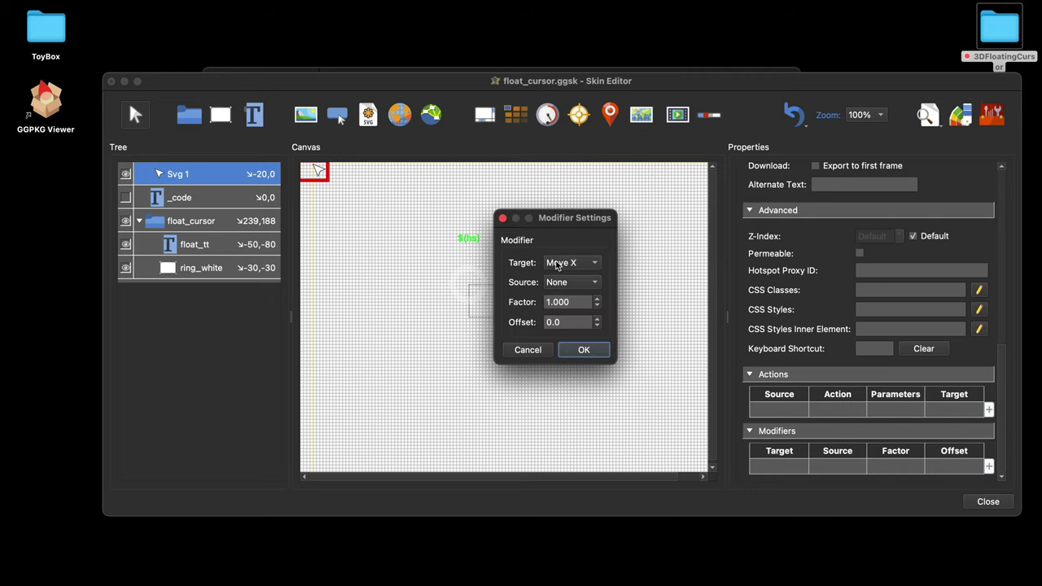
click(580, 283)
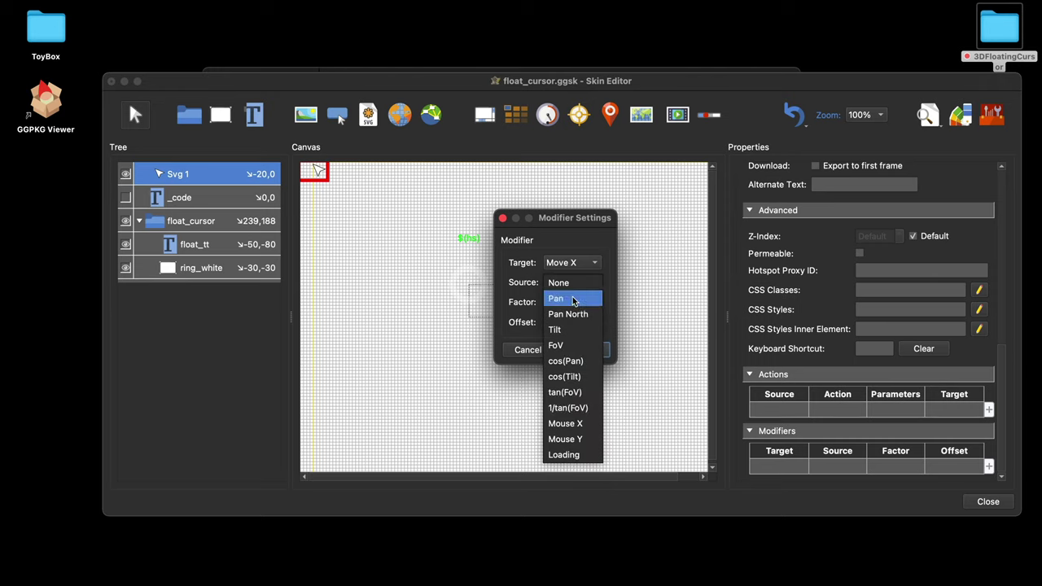
click(585, 424)
click(583, 349)
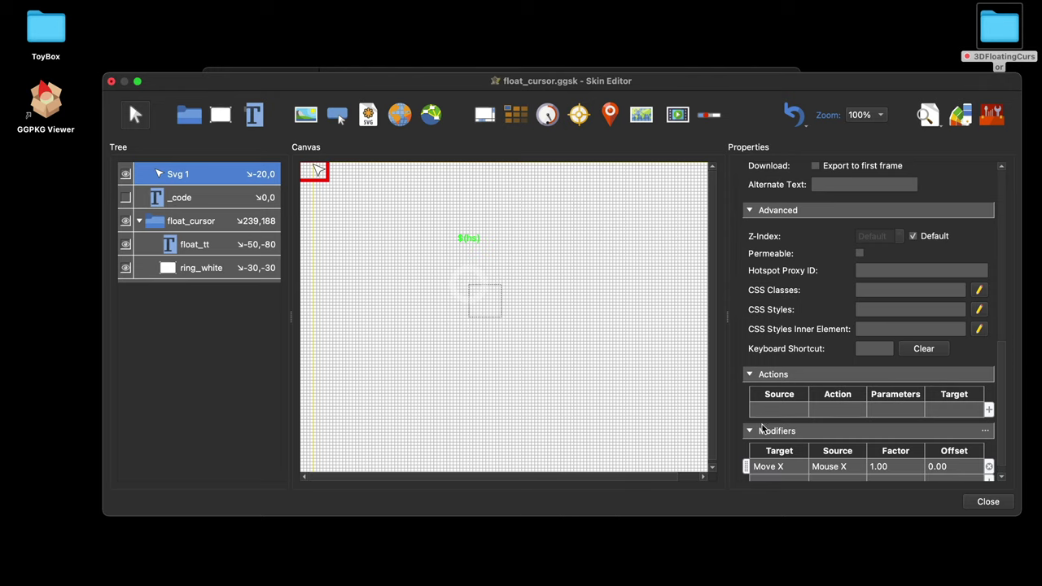
scroll(794, 436, down, 1)
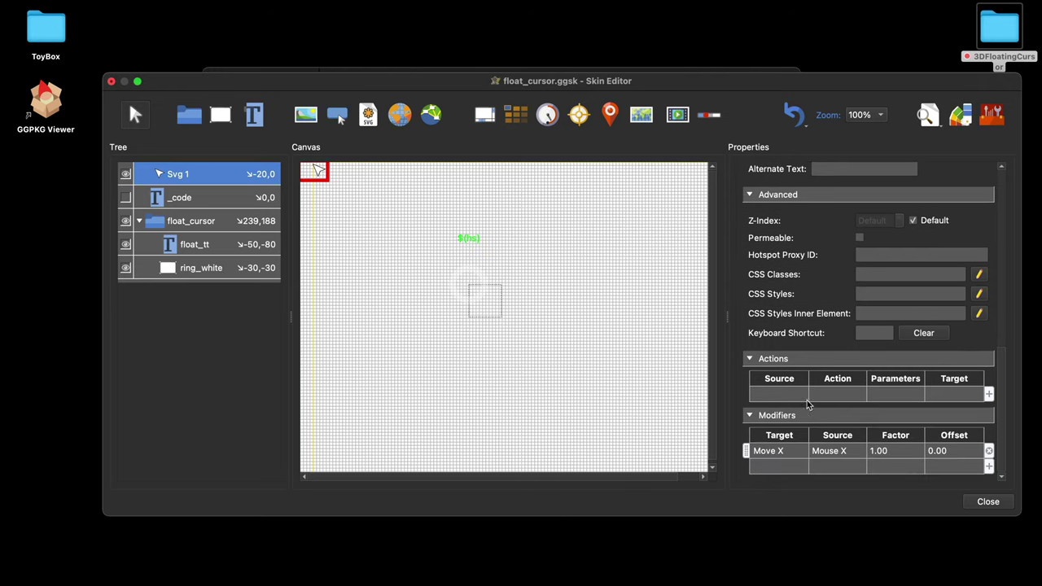
click(782, 450)
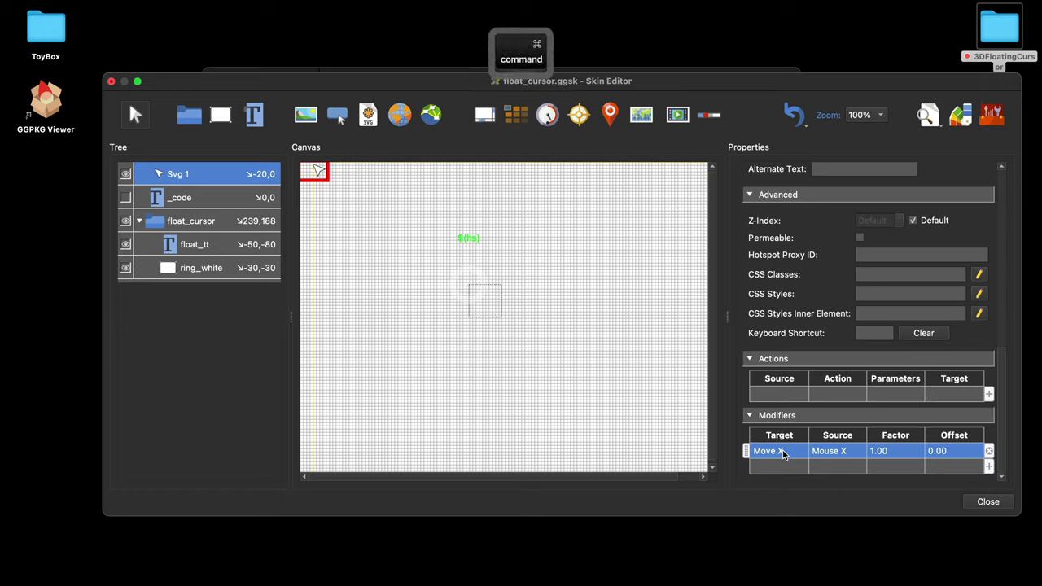
key(super+c)
super+click(783, 466)
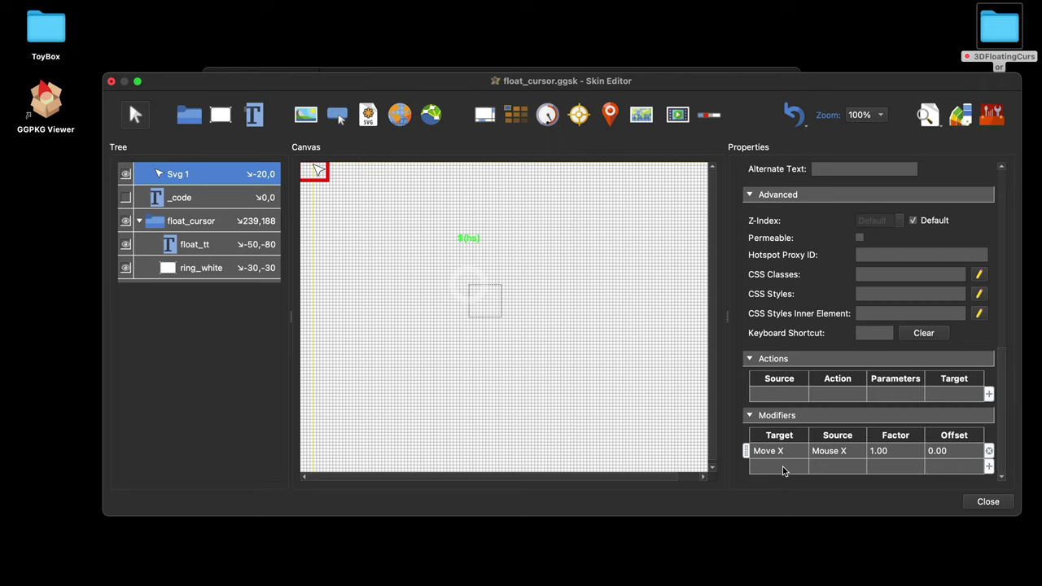
key(super+v)
scroll(802, 441, down, 5)
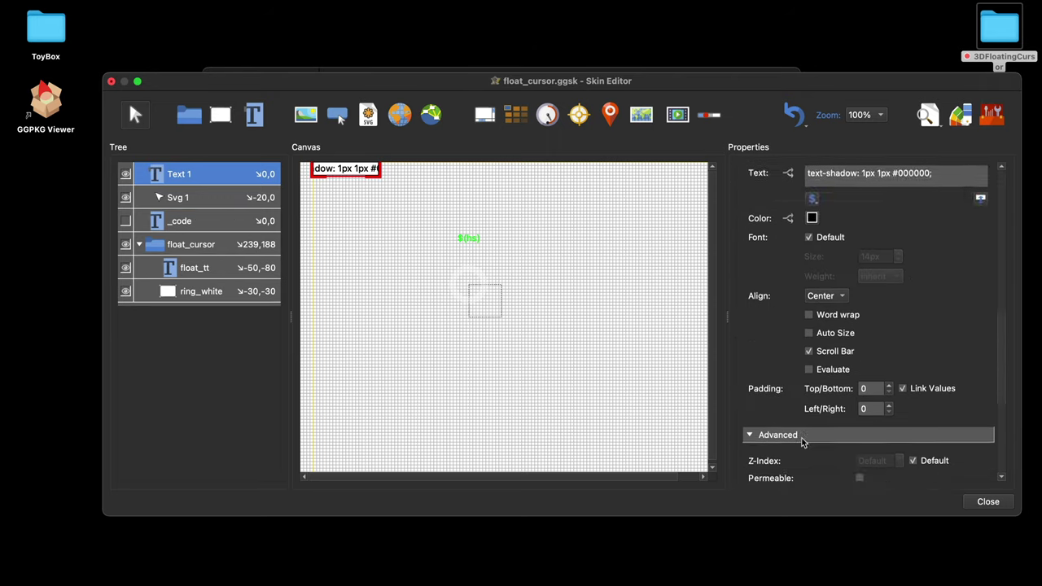
scroll(802, 440, down, 5)
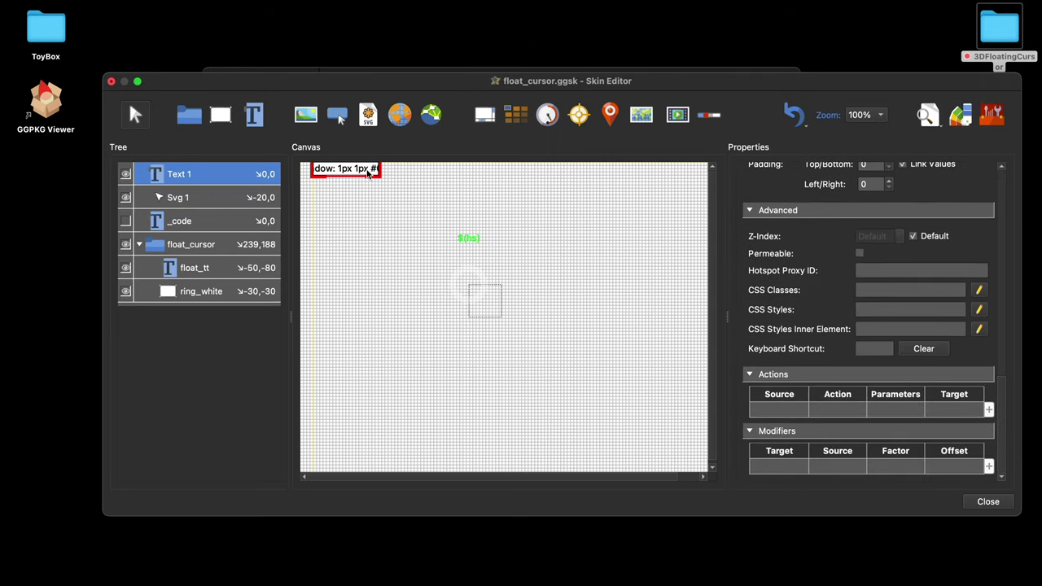
key(BackSpace)
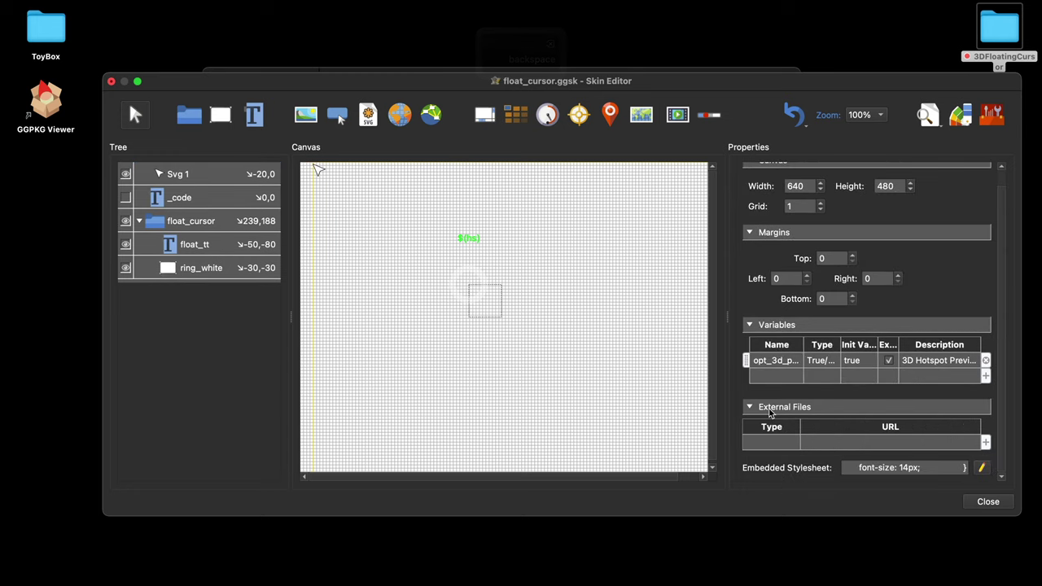
Duplicate the arrow SVG's Move X modifier by copying it into the next empty modifier row
click(201, 176)
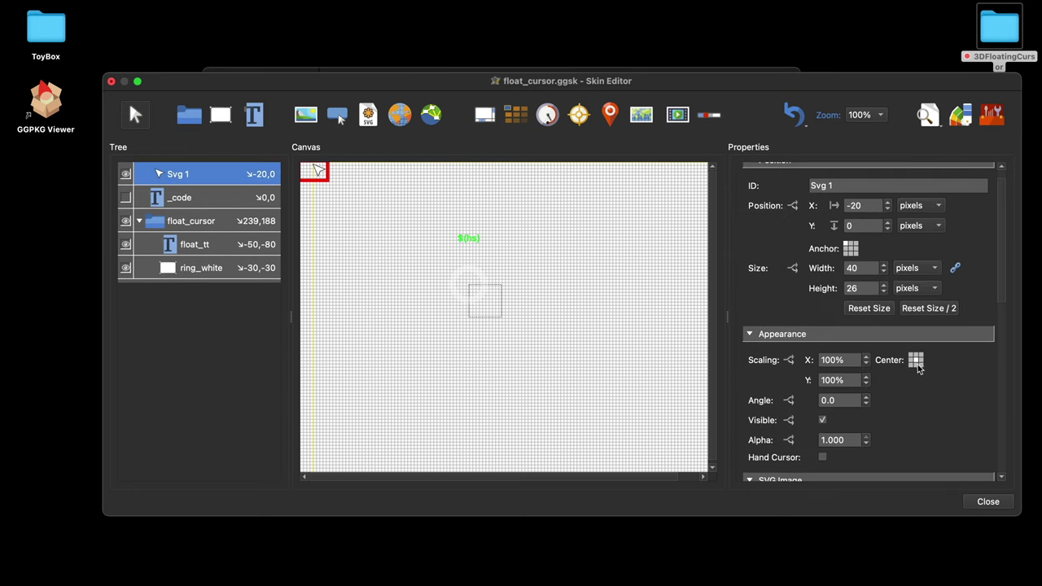
scroll(919, 373, down, 10)
click(769, 452)
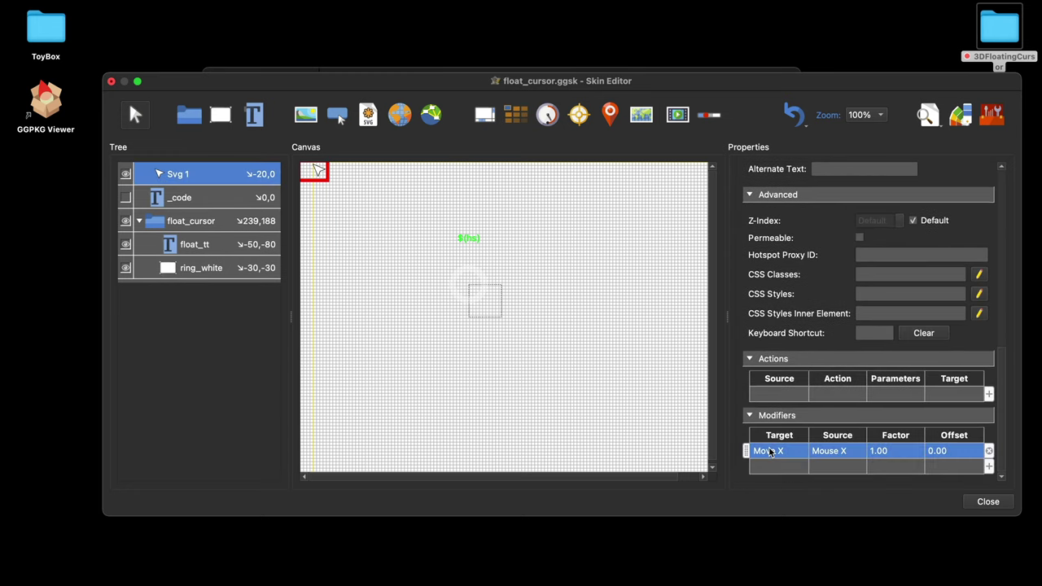
key(super+c)
click(776, 471)
key(super+v)
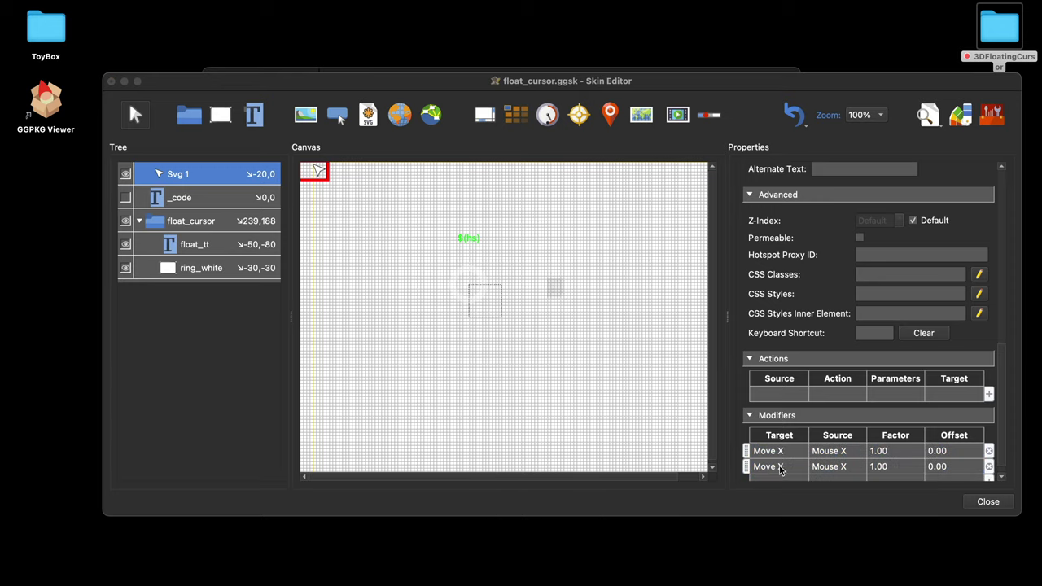
Set the duplicated modifier's target to Move Y and its source to Mouse Y
double_click(776, 470)
click(574, 264)
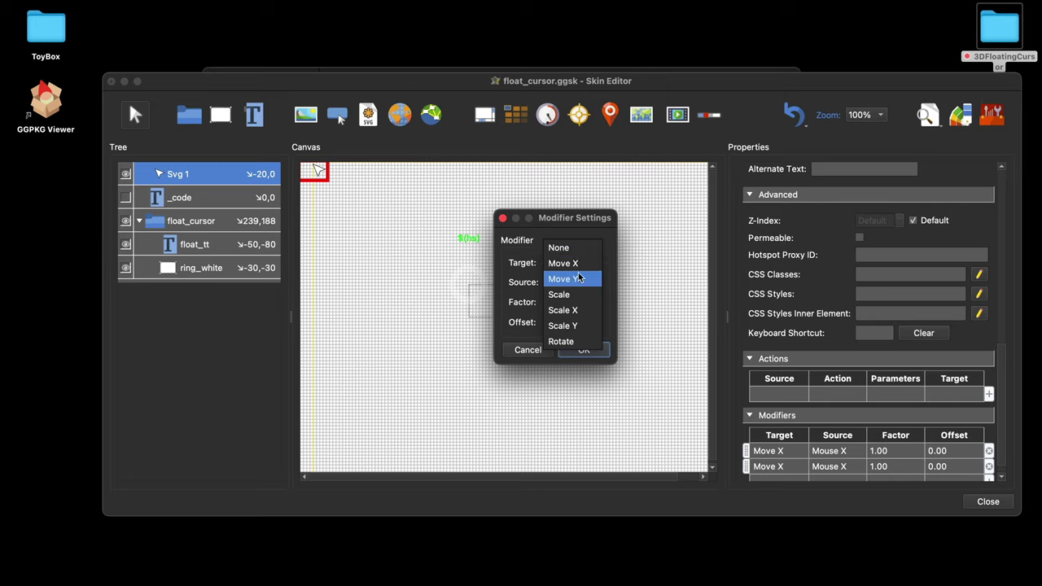
click(580, 280)
click(579, 284)
click(577, 290)
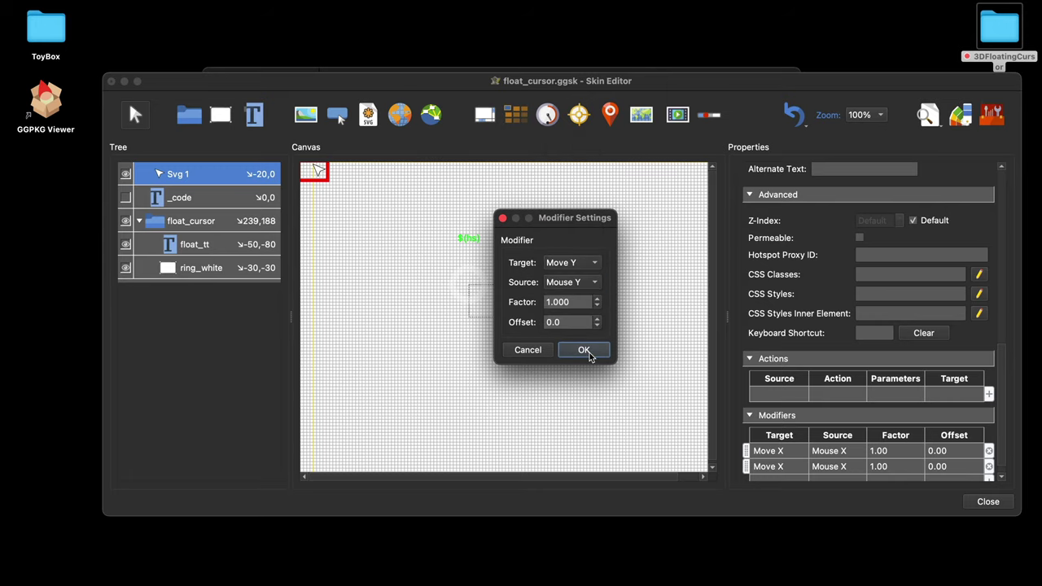
click(588, 351)
Close the skin with its changes saved and restore the minimized project window
click(991, 502)
click(656, 311)
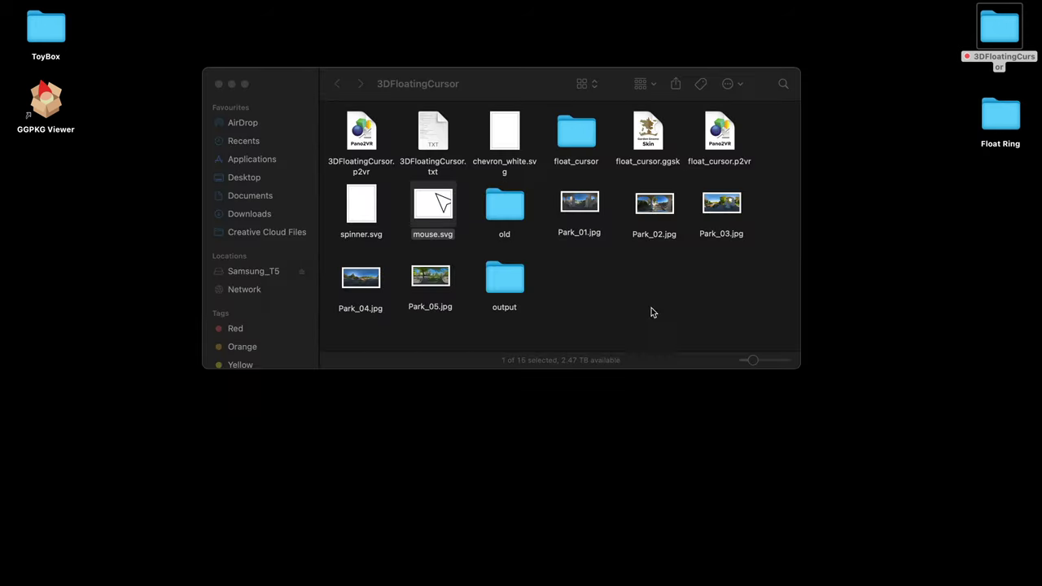
mouse_move(702, 574)
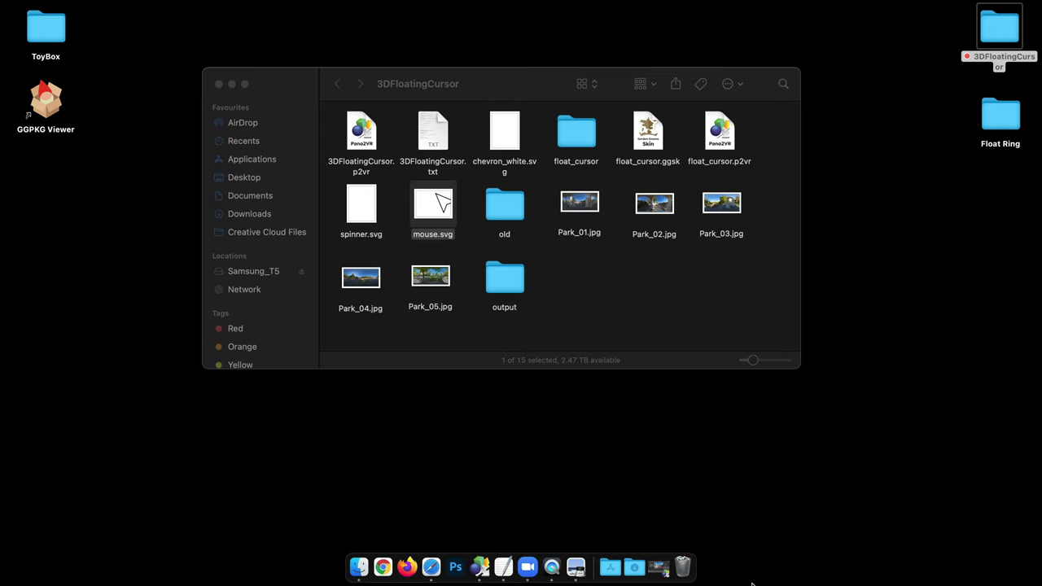
click(665, 557)
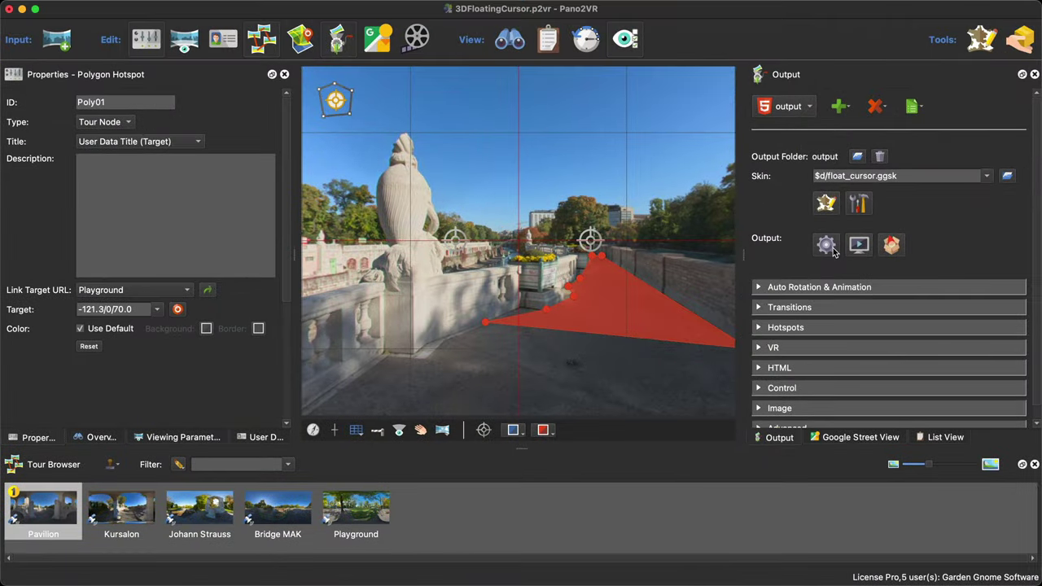
Generate the output, overwriting pano.xml, and check the arrow pointer in the browser preview before closing it
click(827, 244)
click(610, 312)
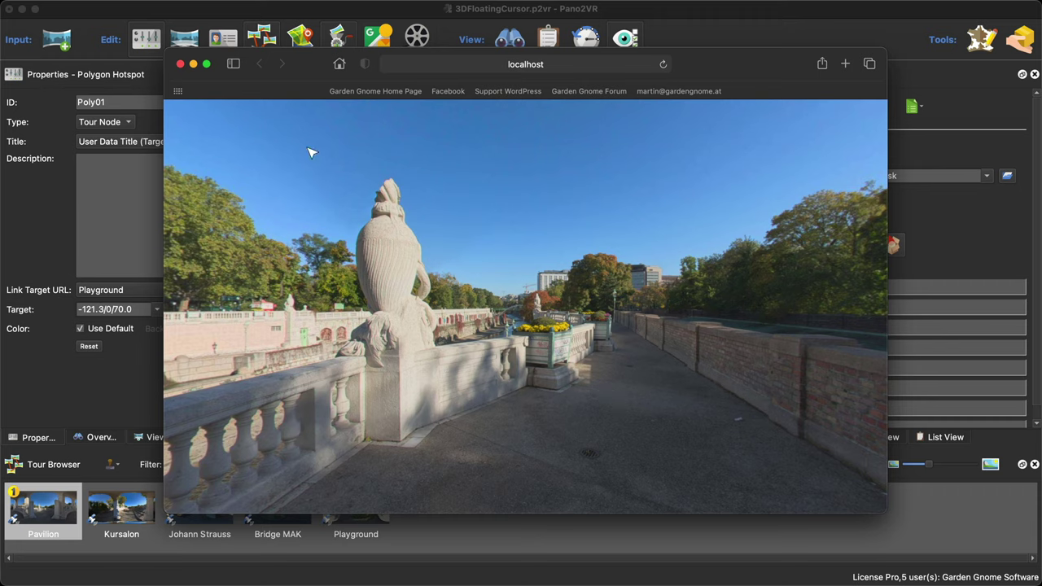
click(180, 63)
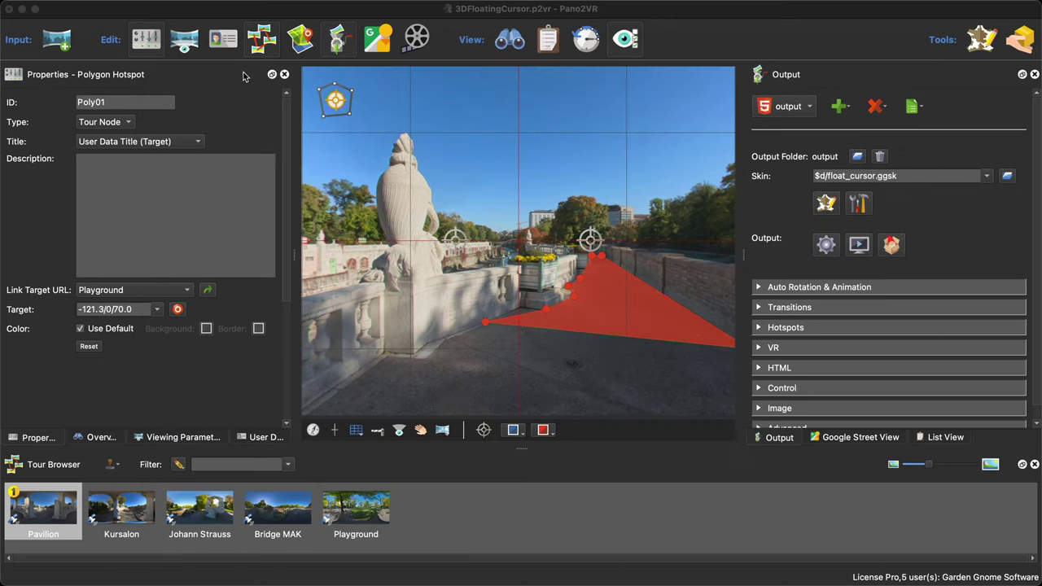
Make the arrow SVG permeable in the skin, saving the skin's changes on closing
click(824, 209)
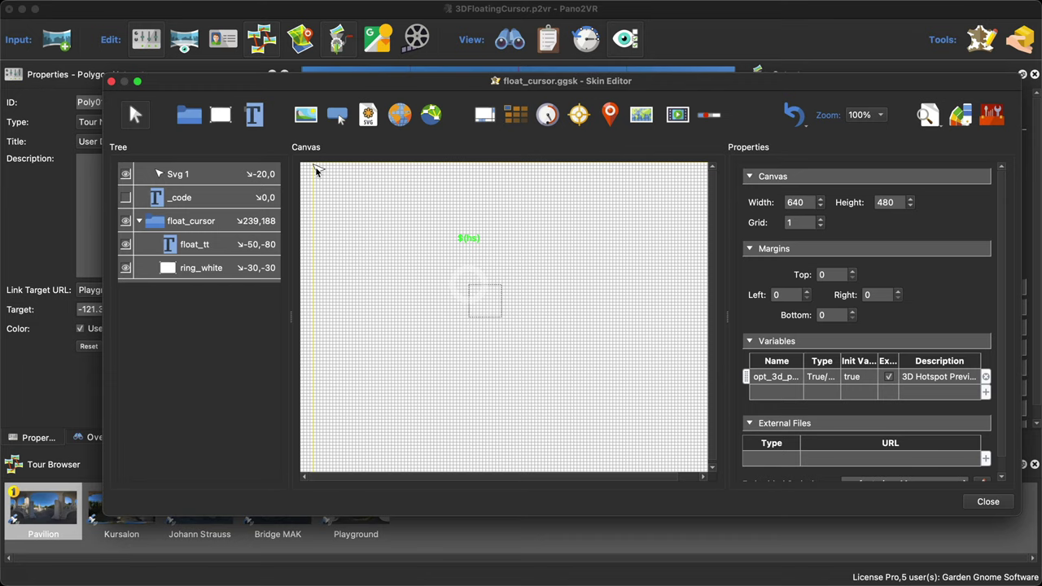
click(197, 178)
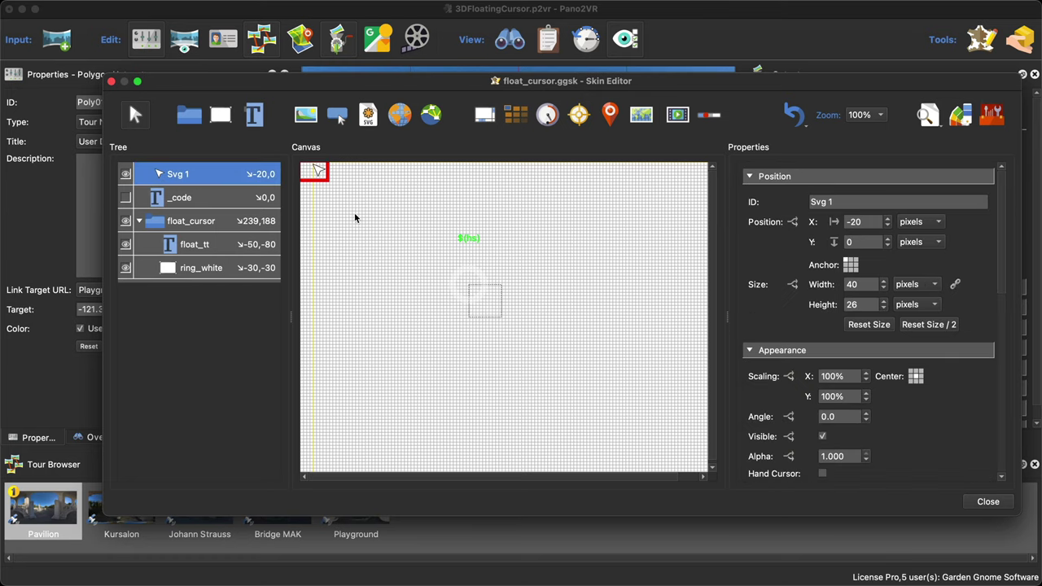
scroll(965, 424, down, 3)
scroll(963, 424, down, 6)
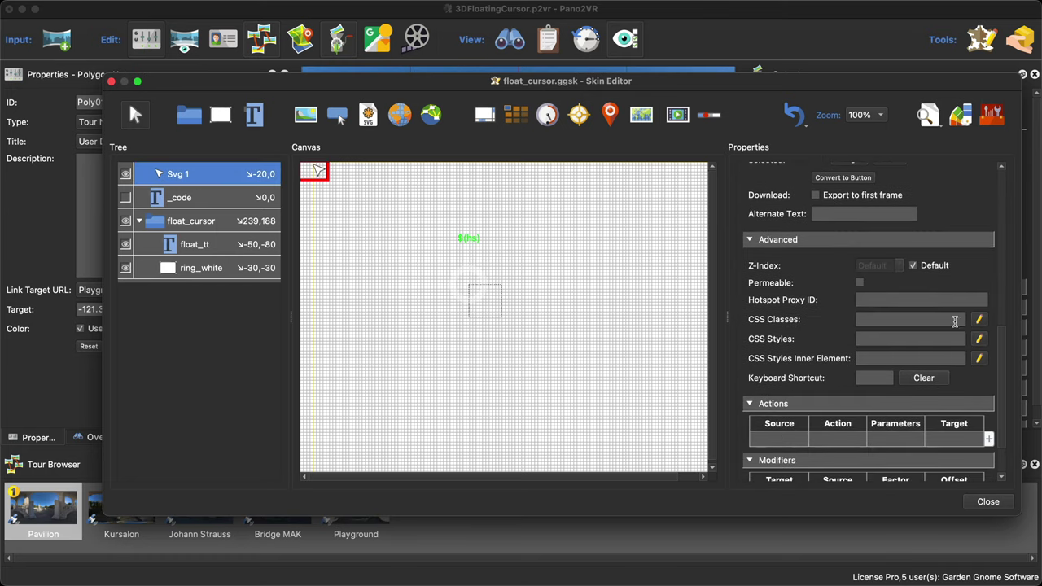
click(860, 284)
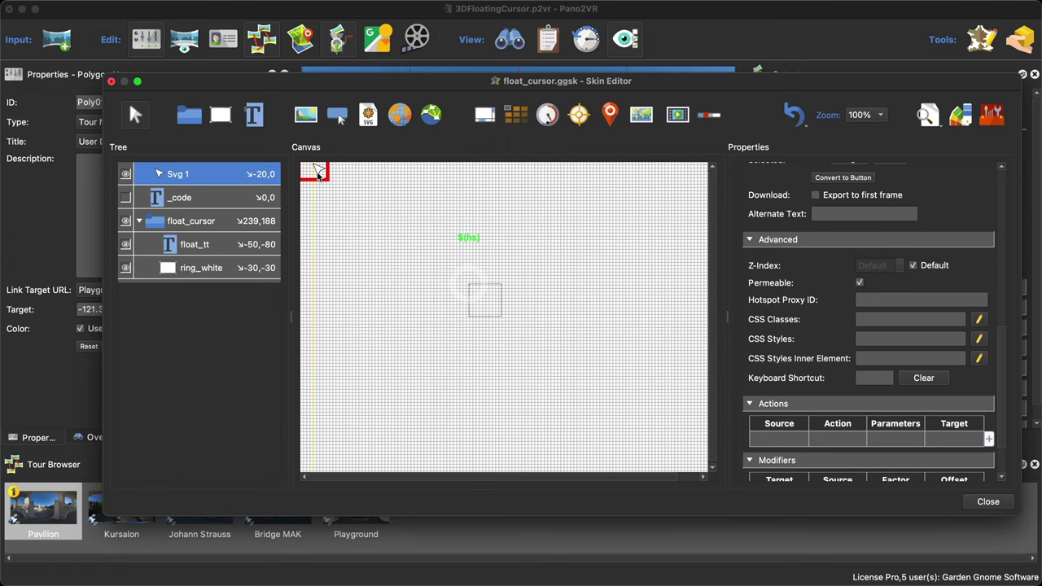
click(988, 501)
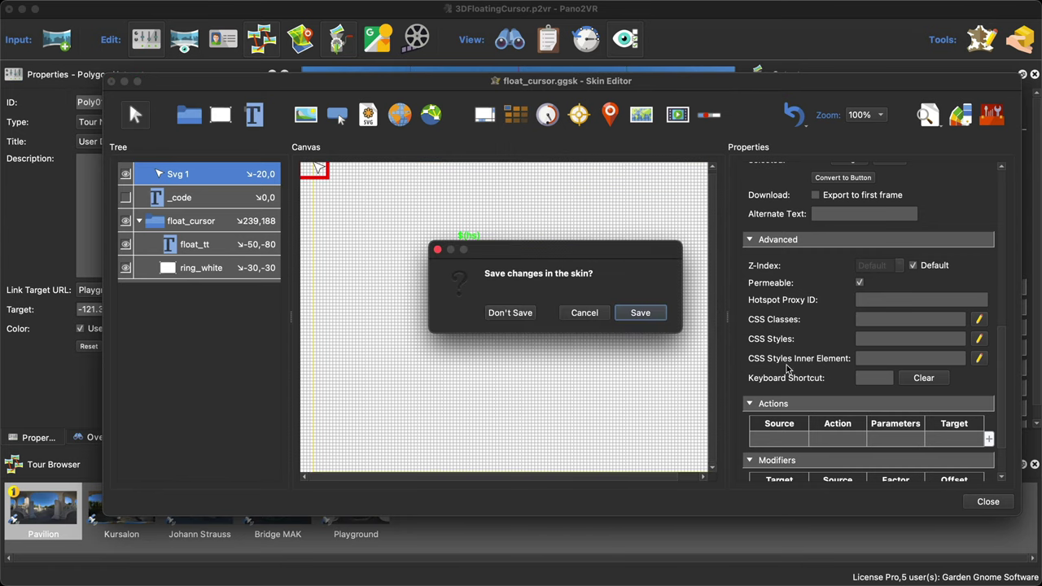
click(642, 312)
Regenerate the output with the permeable arrow, test it in the browser preview, and close the preview
click(825, 246)
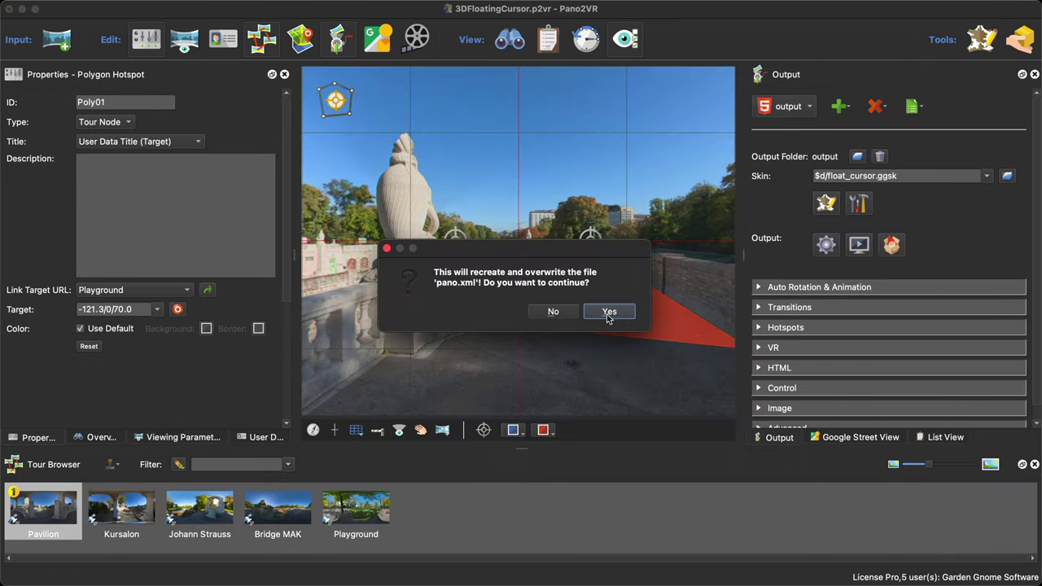
click(609, 316)
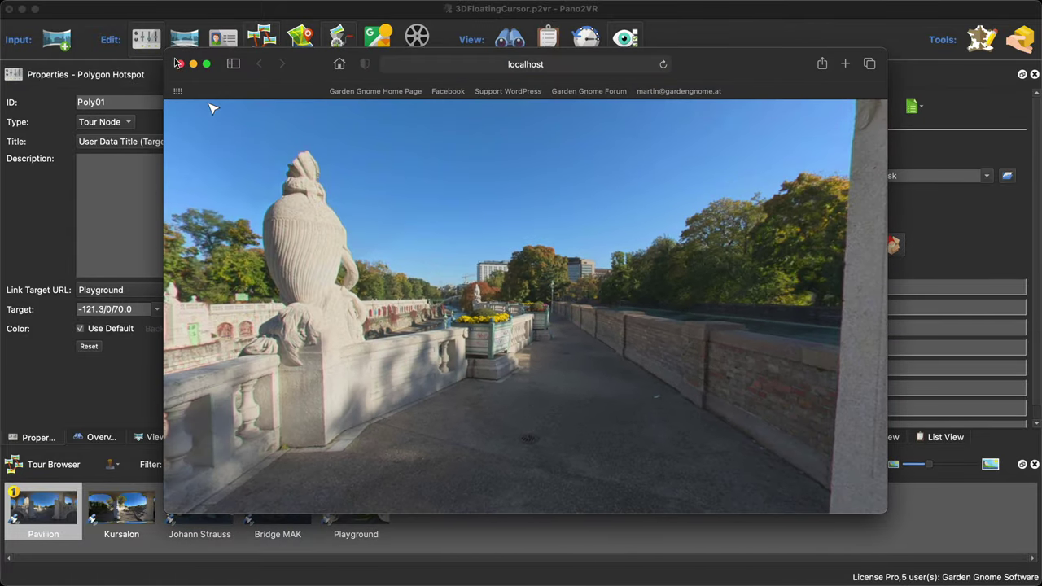
click(181, 64)
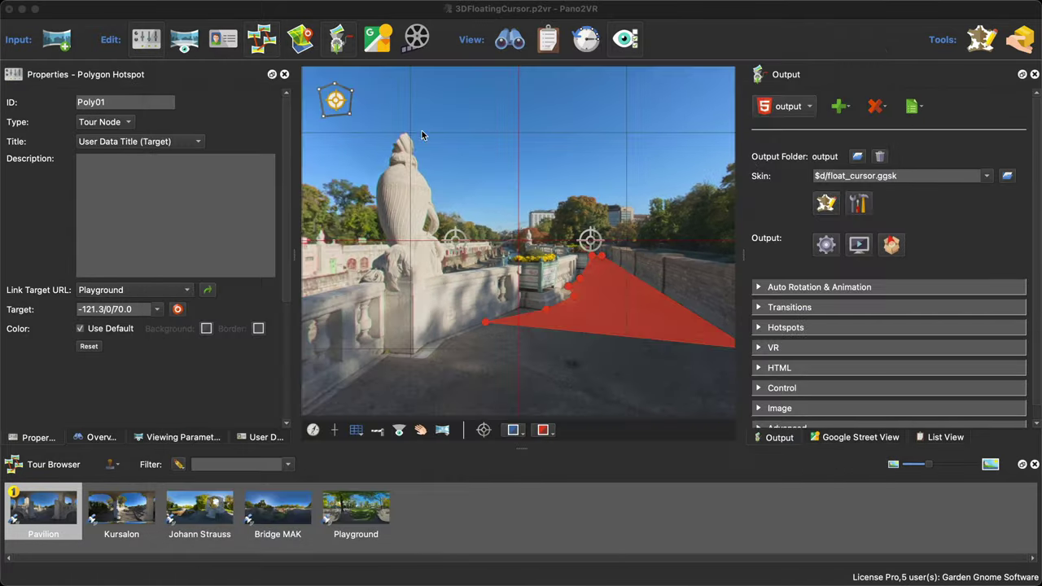
Set the arrow SVG's ID to mouse in the skin, and close the skin with its changes saved
click(818, 202)
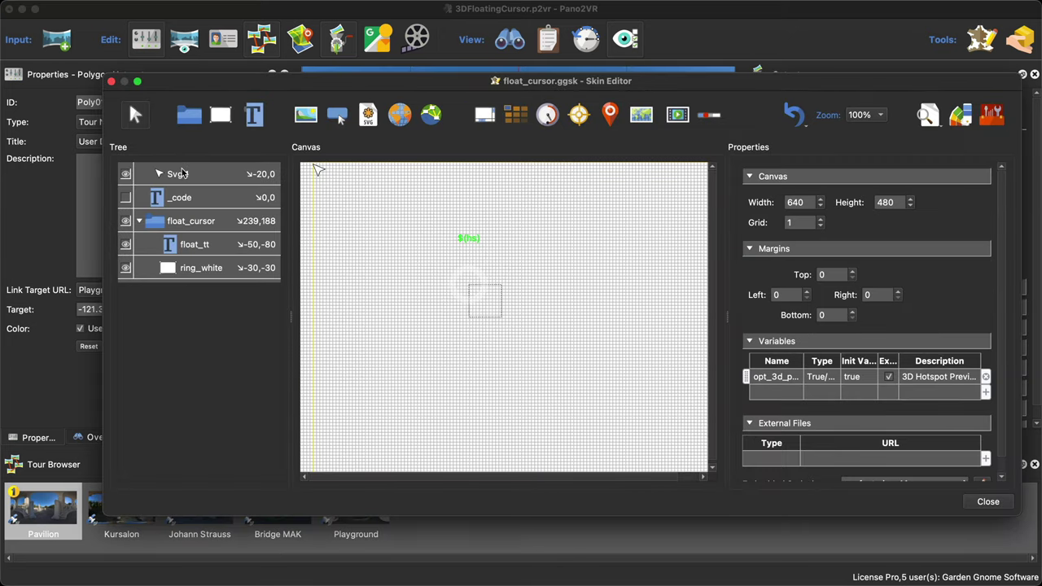
click(181, 173)
triple_click(849, 202)
text(mou)
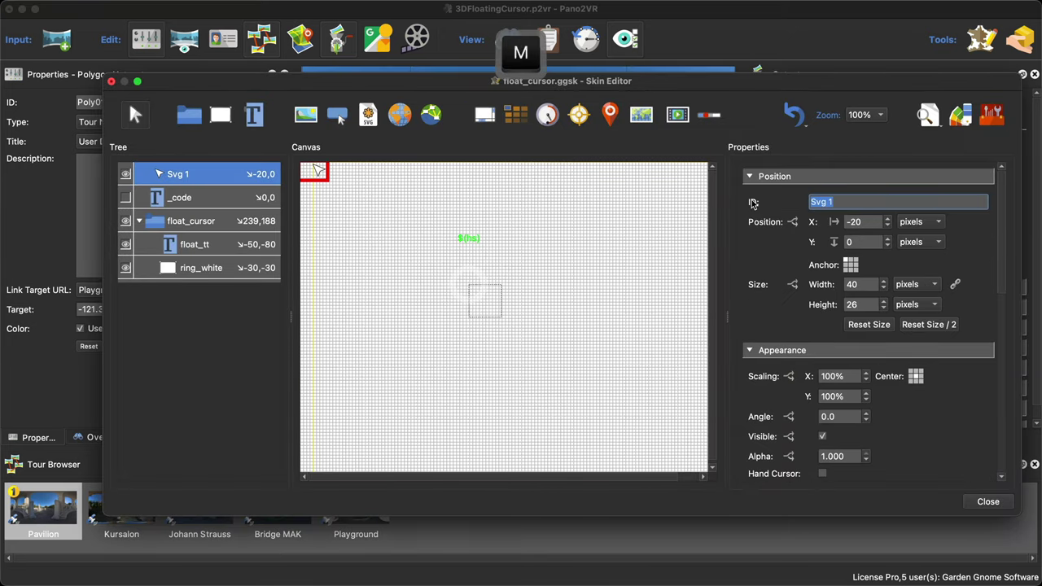
text(se)
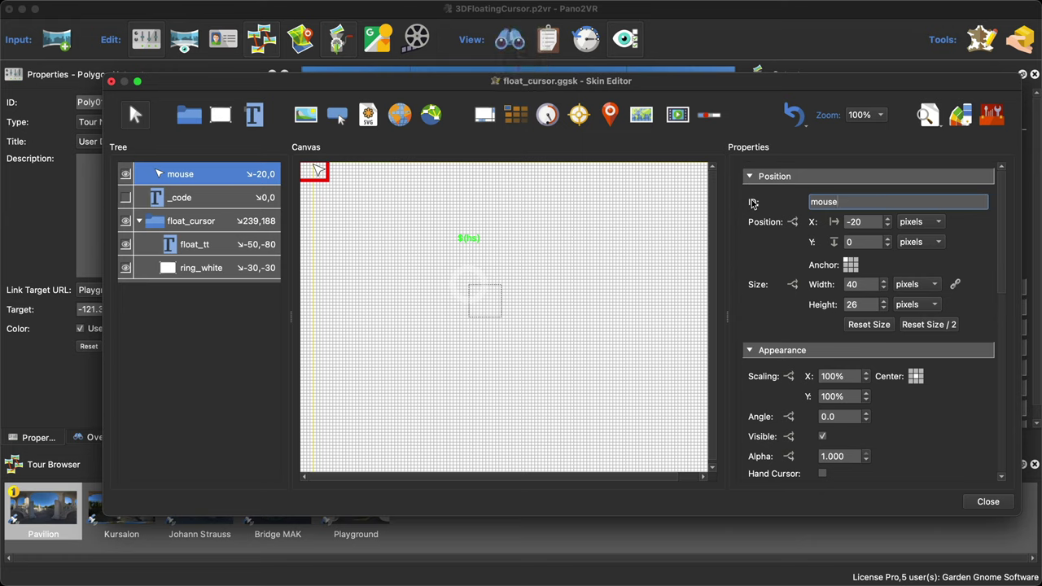
key(ctrl)
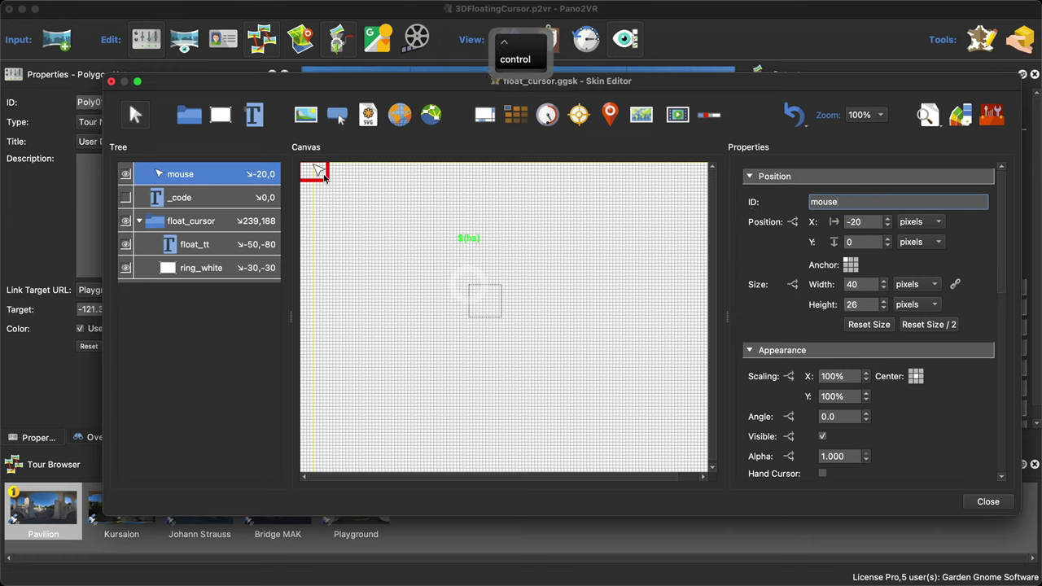
click(371, 192)
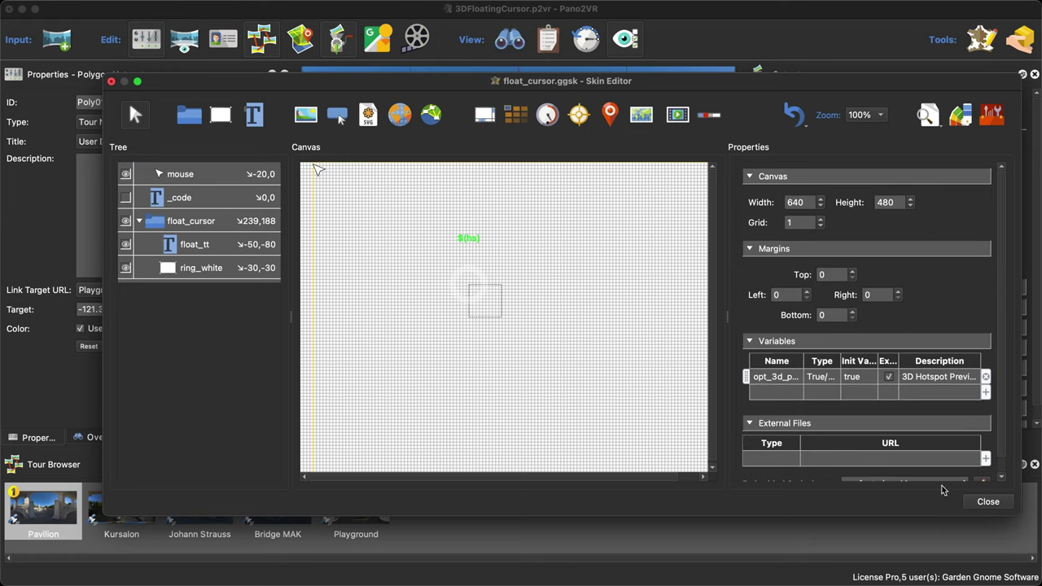
click(988, 503)
click(647, 310)
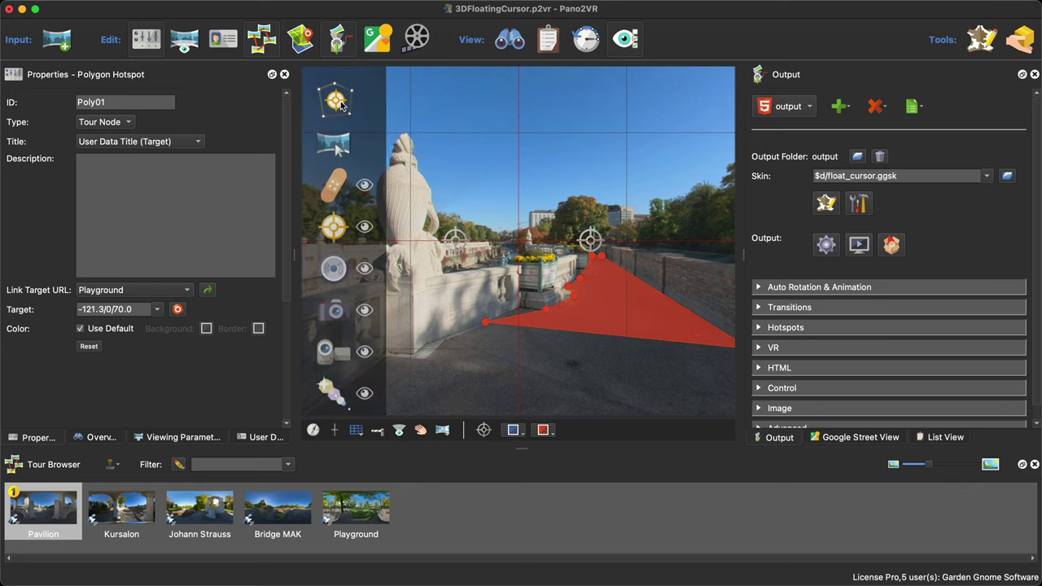
Draw a polygon hotspot over the stone balustrade and flower planter beside the path, and title it hide
mouse_move(363, 130)
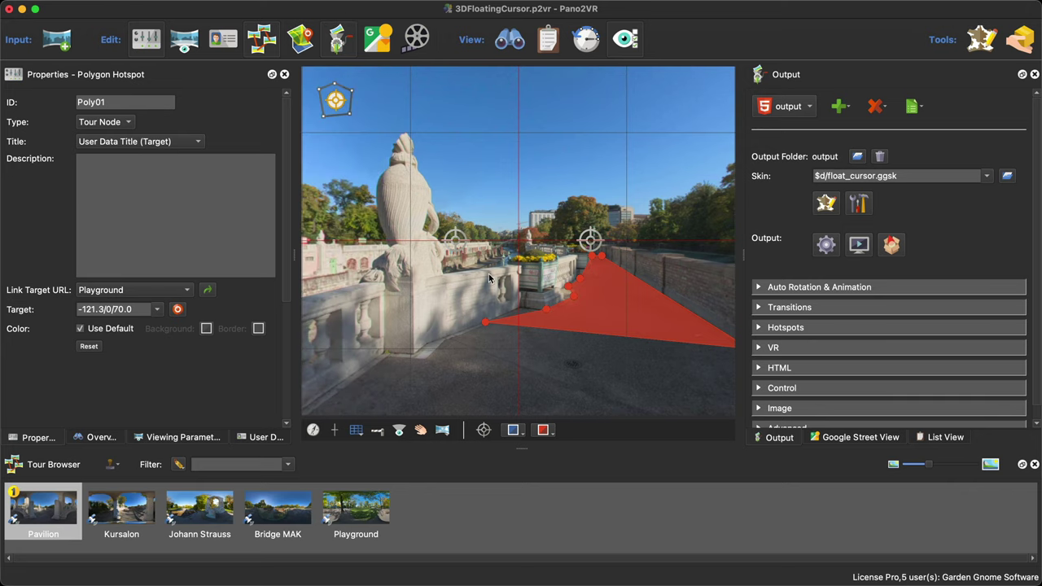
click(430, 242)
click(430, 241)
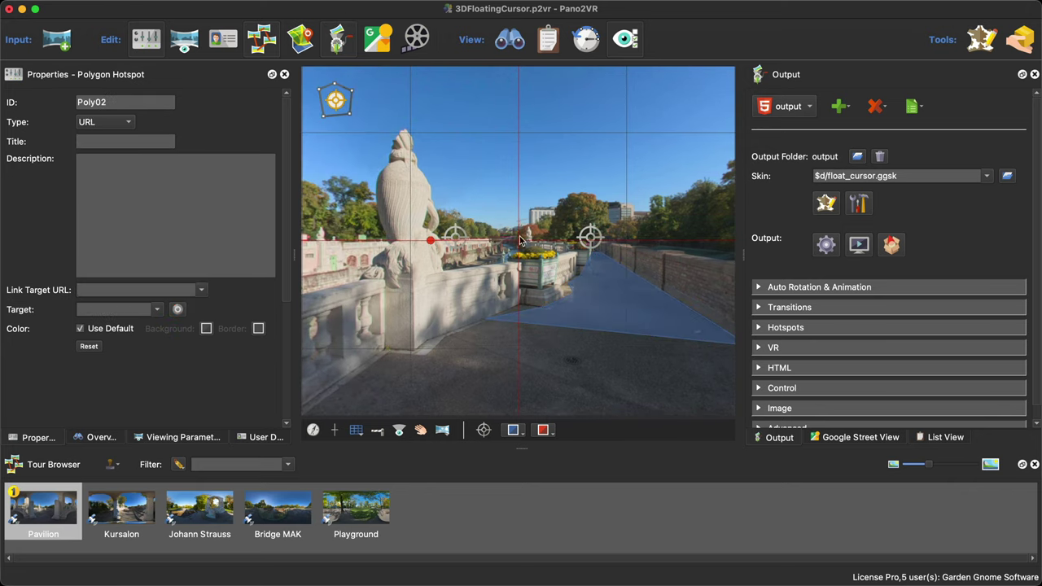
click(571, 215)
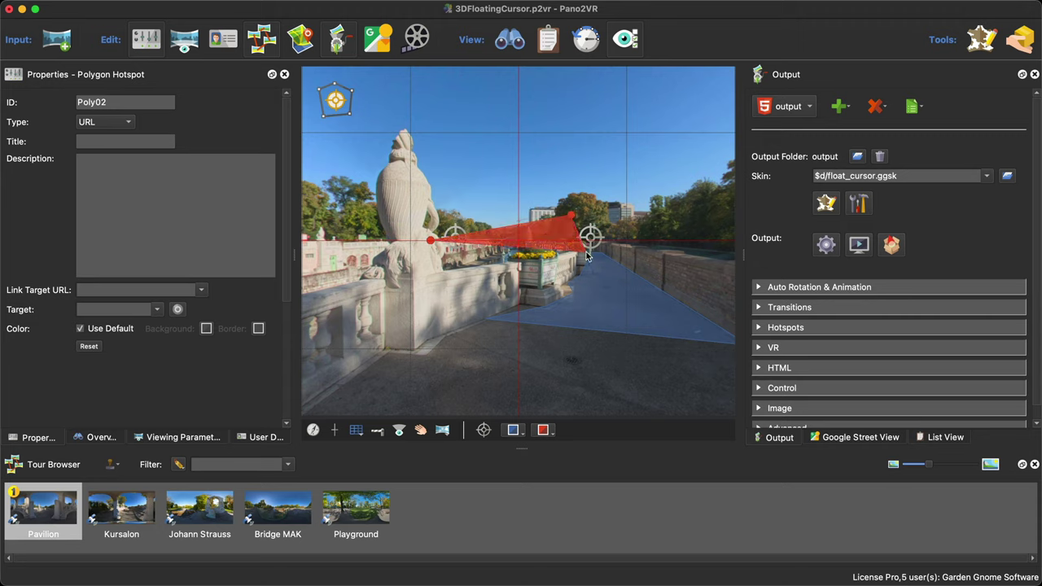
drag(582, 269, 547, 303)
click(547, 303)
click(423, 340)
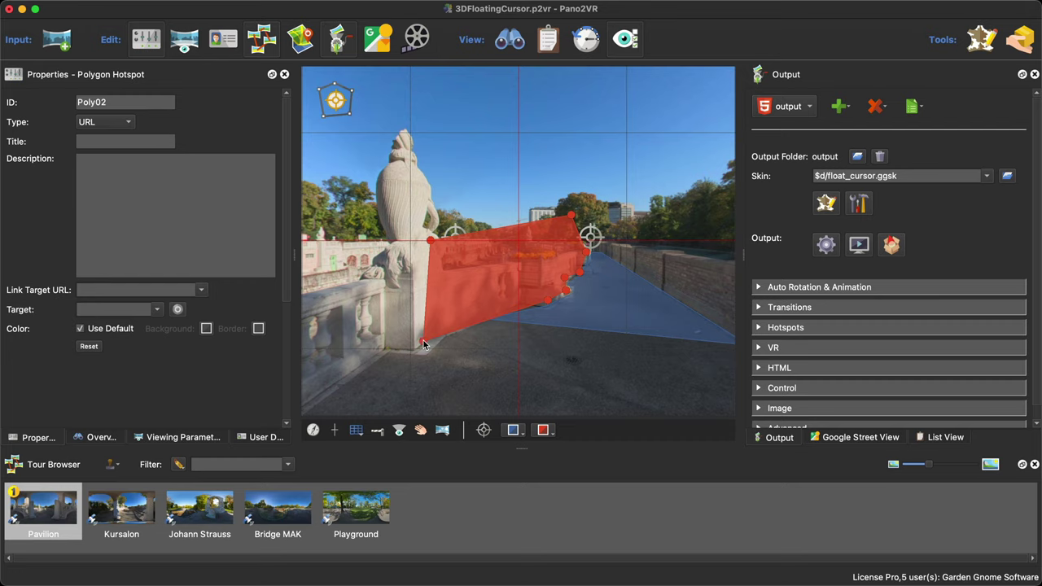
click(119, 142)
text(hide)
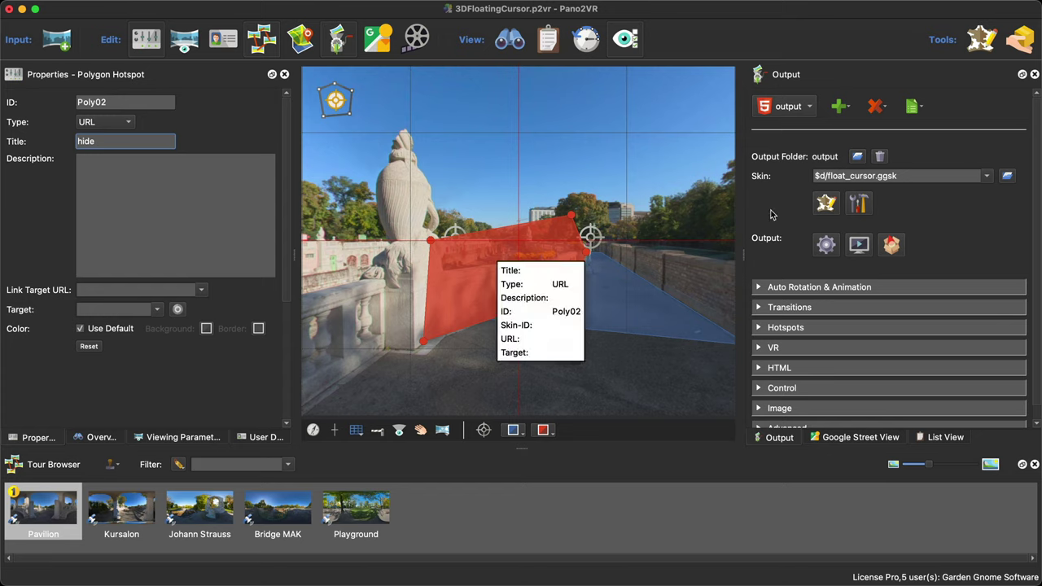
Make the mouse SVG in the skin invisible by default
click(826, 204)
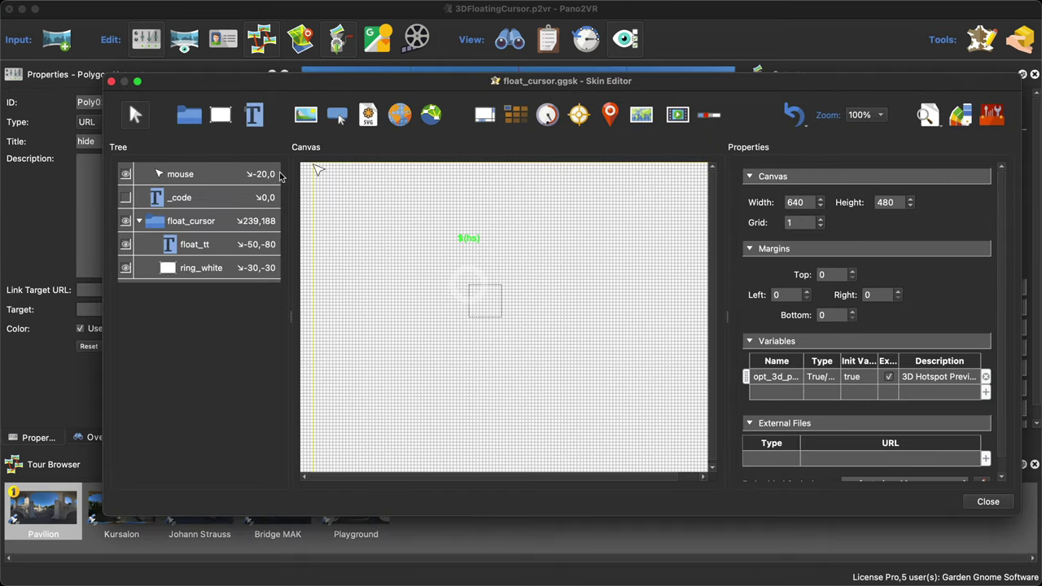
click(196, 178)
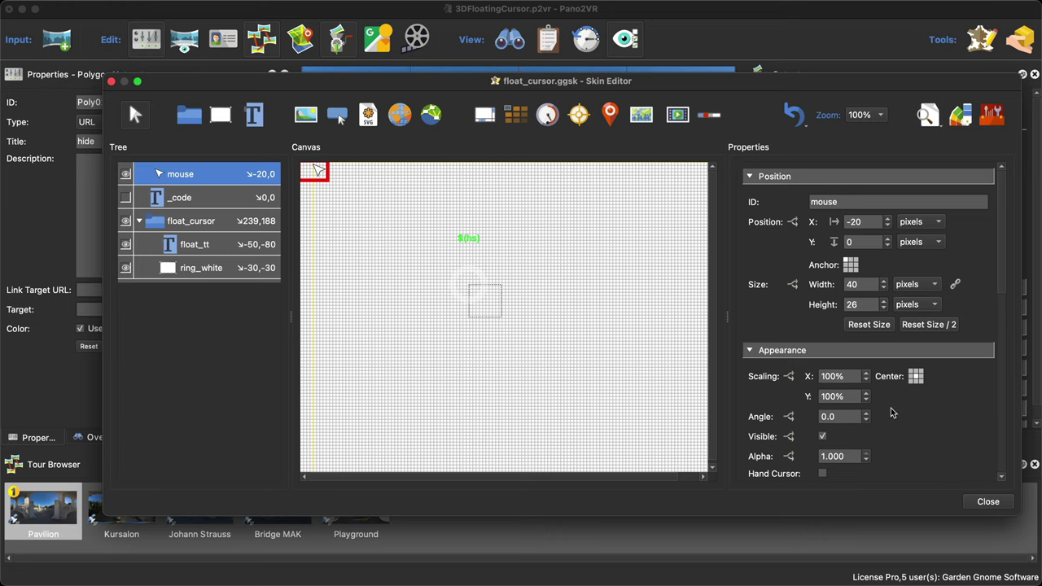
scroll(891, 407, down, 2)
click(822, 382)
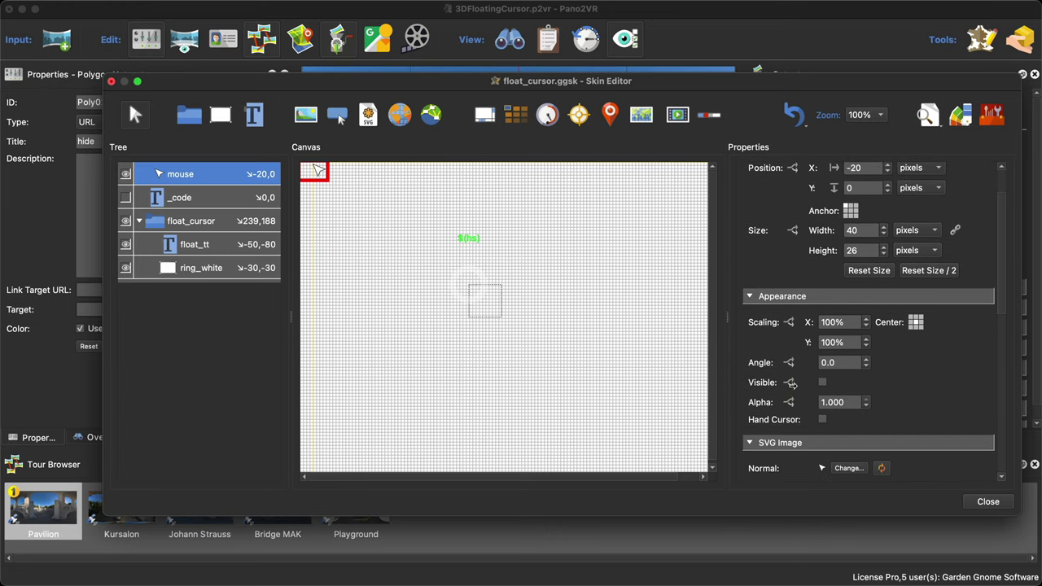
Add a visibility logic block to the mouse SVG: visible is true when hotspot title $(hs) = hide
click(788, 383)
click(400, 214)
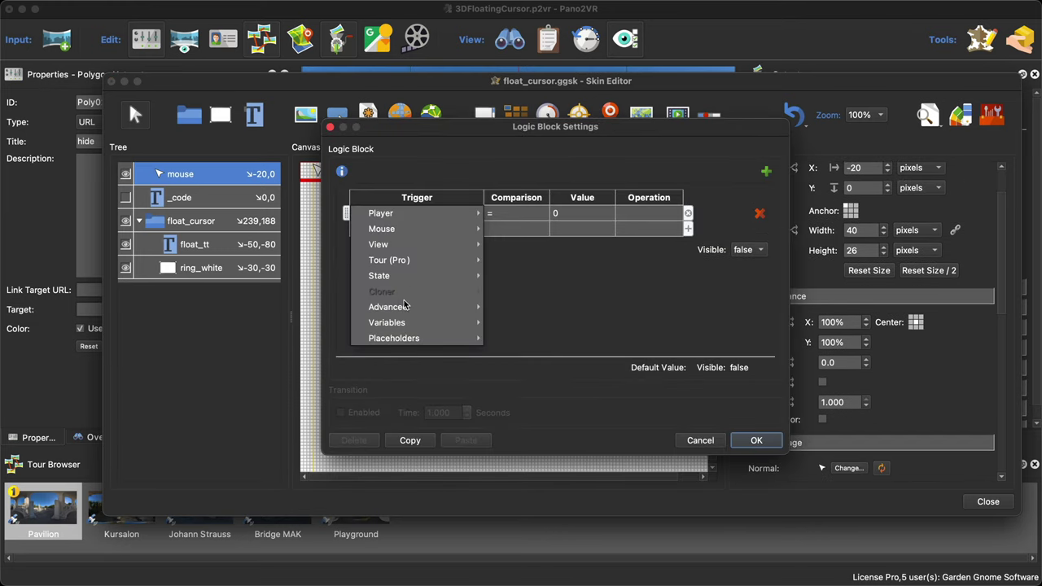
mouse_move(407, 337)
mouse_move(524, 342)
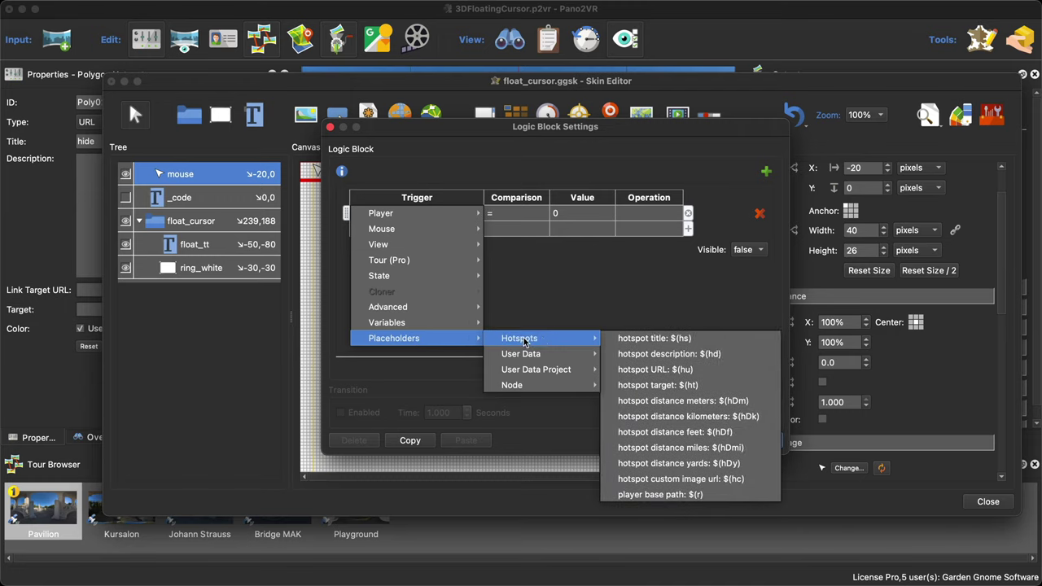
click(656, 338)
click(576, 214)
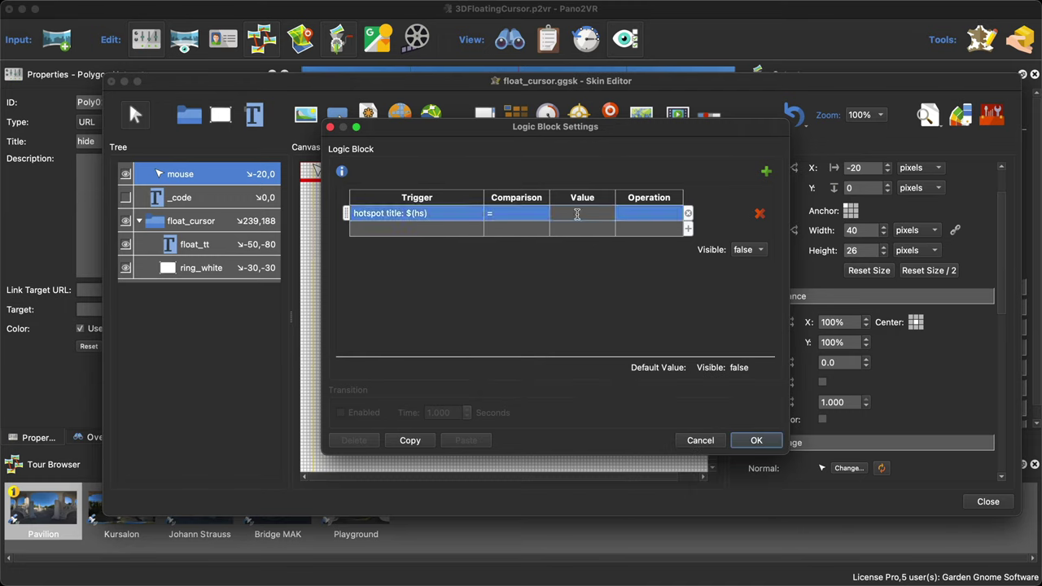
text(hide)
click(745, 250)
click(748, 239)
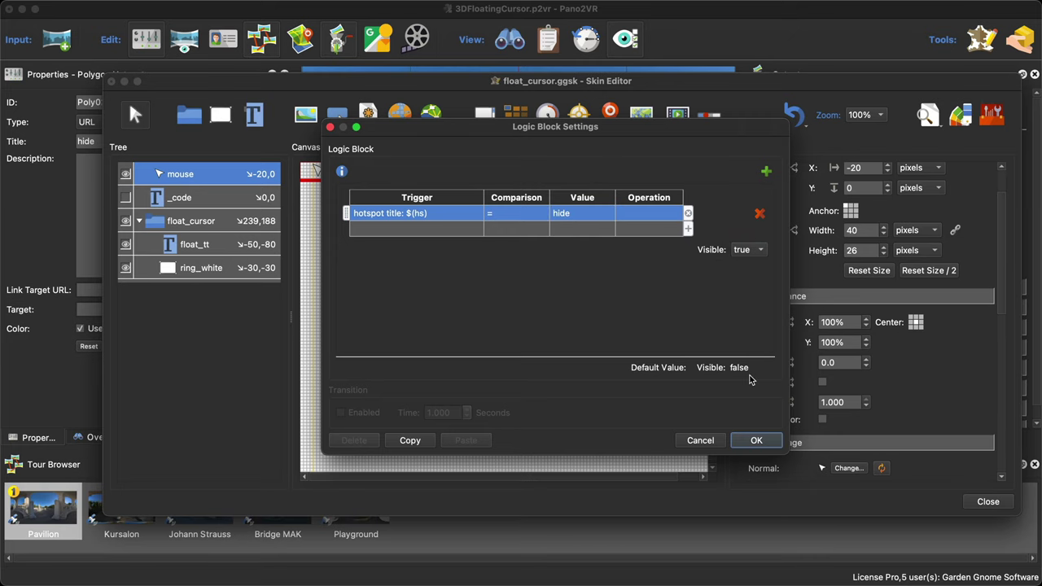
click(759, 442)
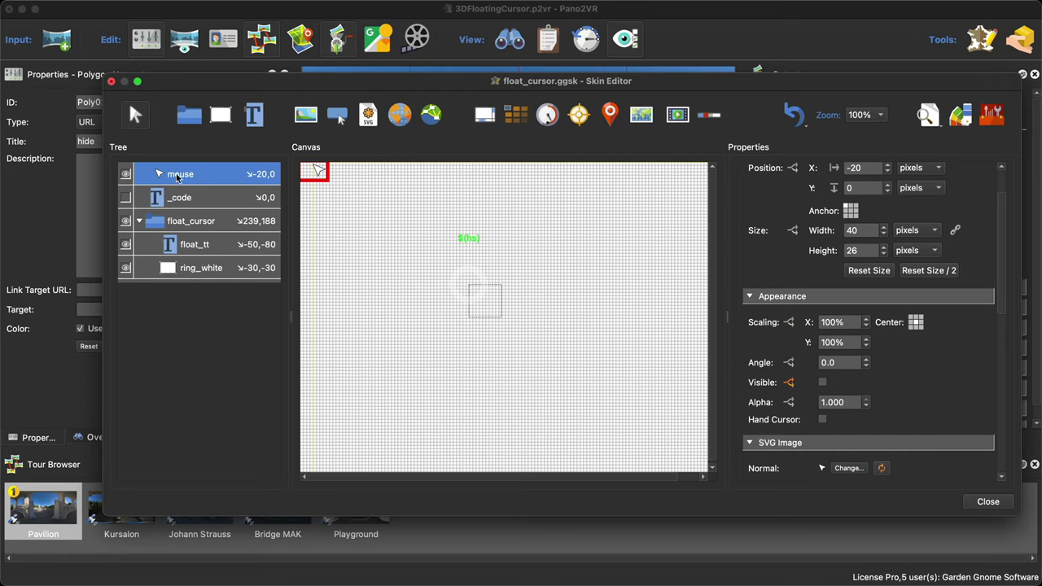
Review the float_cursor container's visibility logic block, and close the skin with its changes saved
click(203, 275)
click(201, 224)
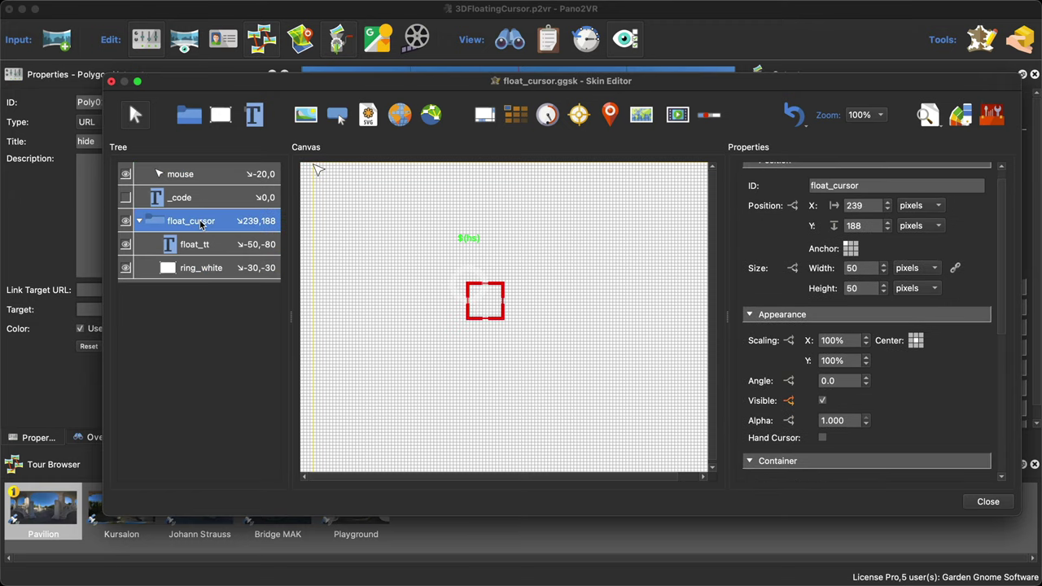
click(789, 400)
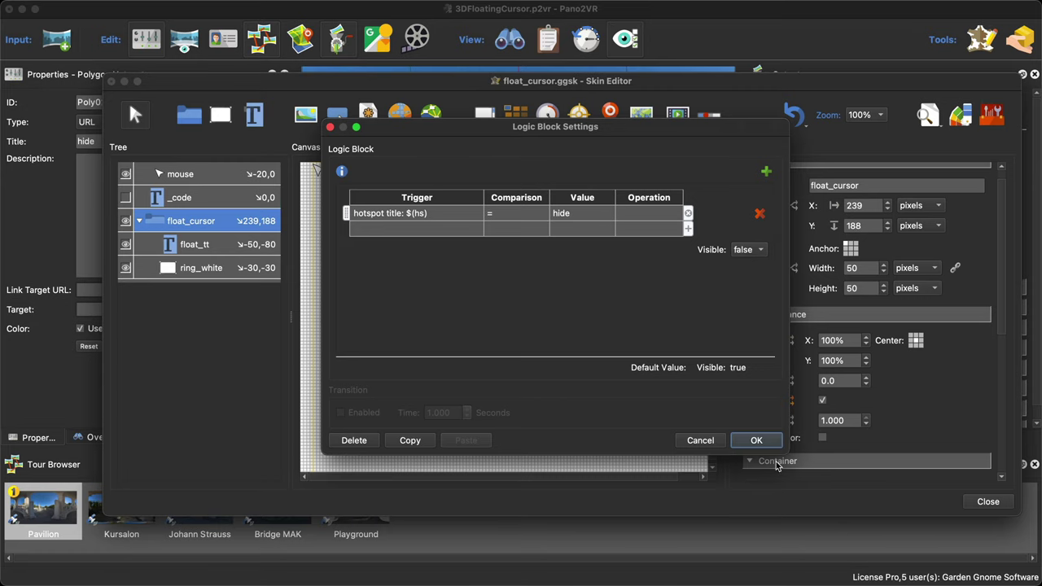
click(756, 439)
click(987, 502)
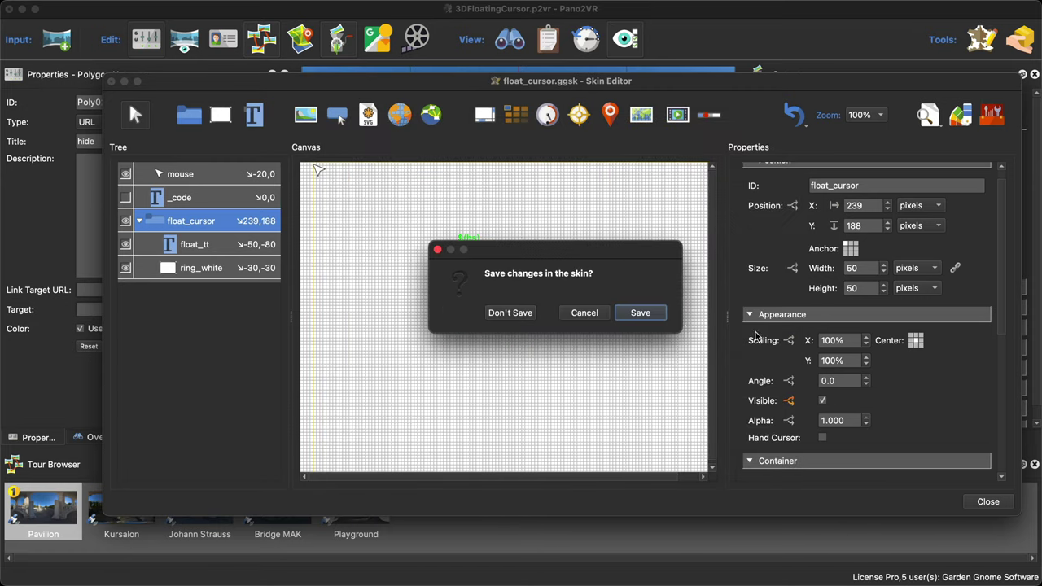
click(637, 310)
Regenerate the output, overwriting pano.xml, test the cursor over the balustrade and pavilion pillar in the browser preview, and close it
click(825, 246)
click(624, 313)
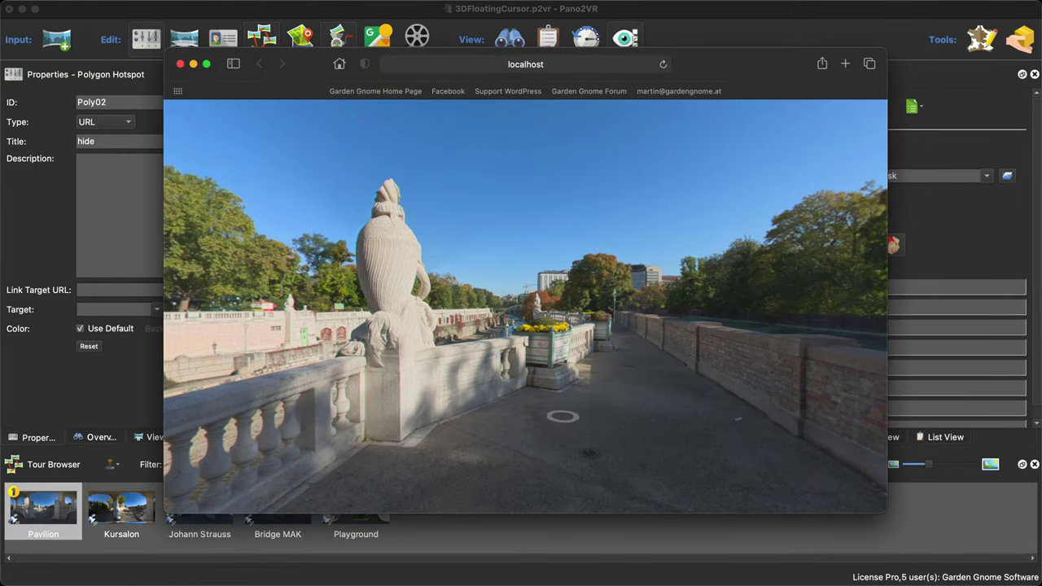
click(541, 439)
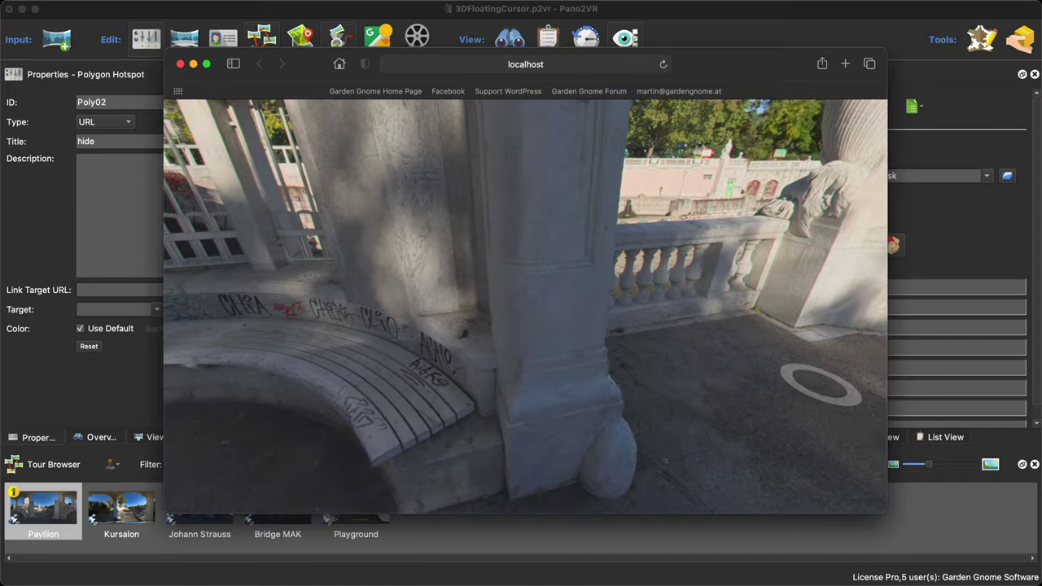
click(745, 383)
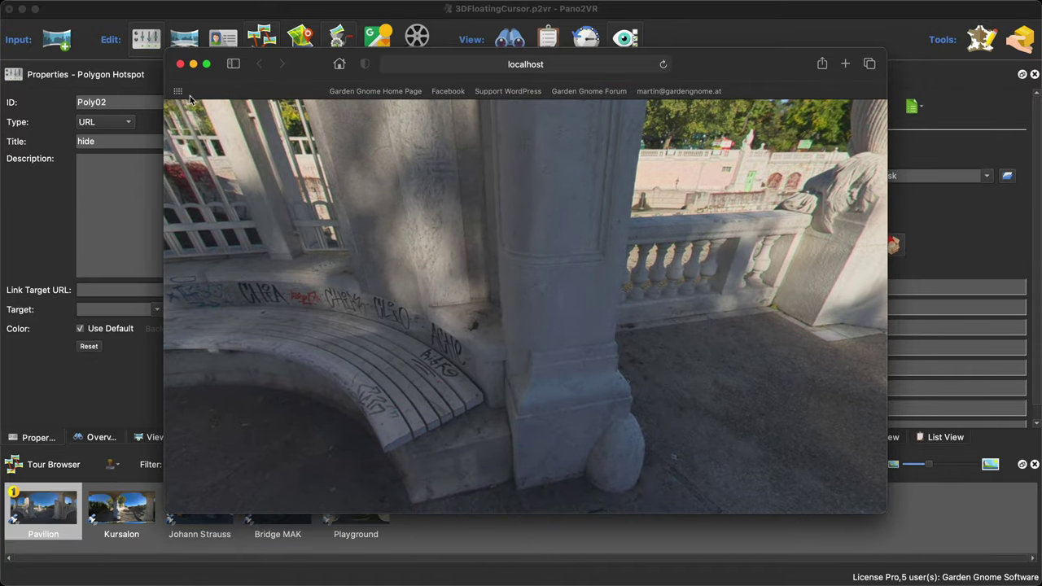
click(180, 64)
Draw a polygon hotspot over the pavilion pillar, bench end and adjoining balustrade, and title it hide
drag(447, 380, 664, 226)
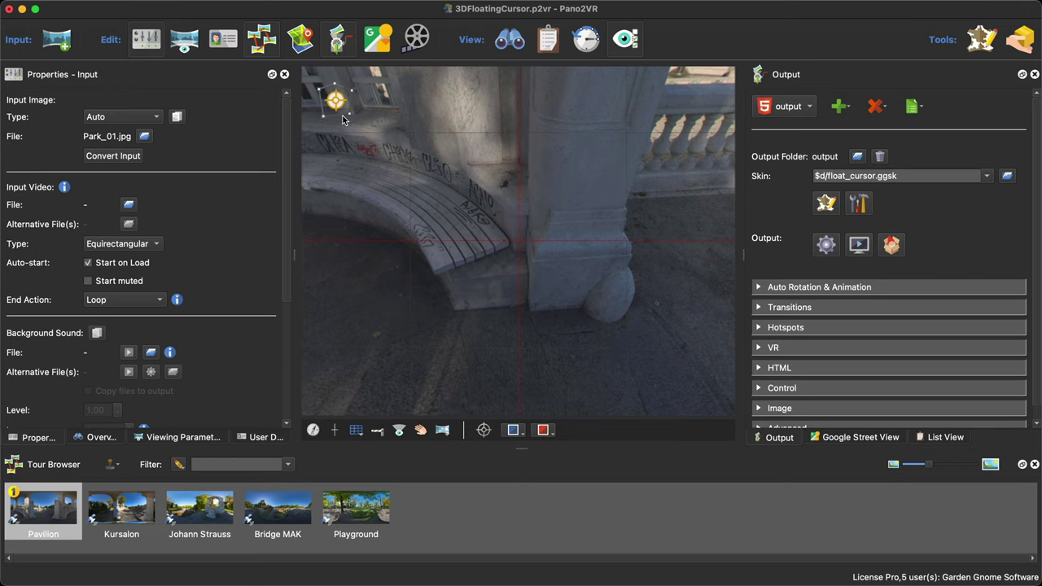
click(711, 94)
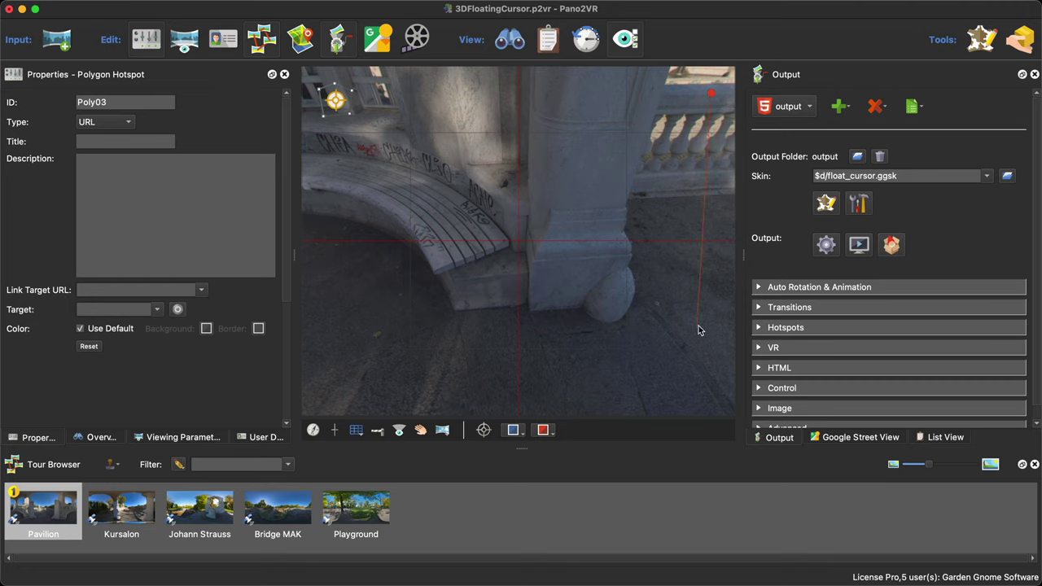
click(712, 231)
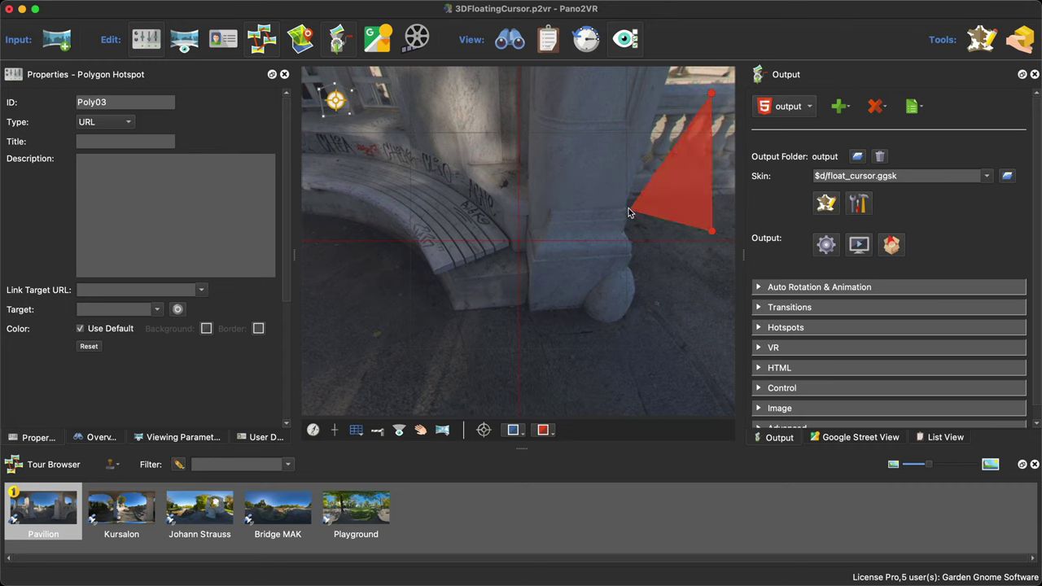
click(627, 208)
click(636, 317)
click(443, 321)
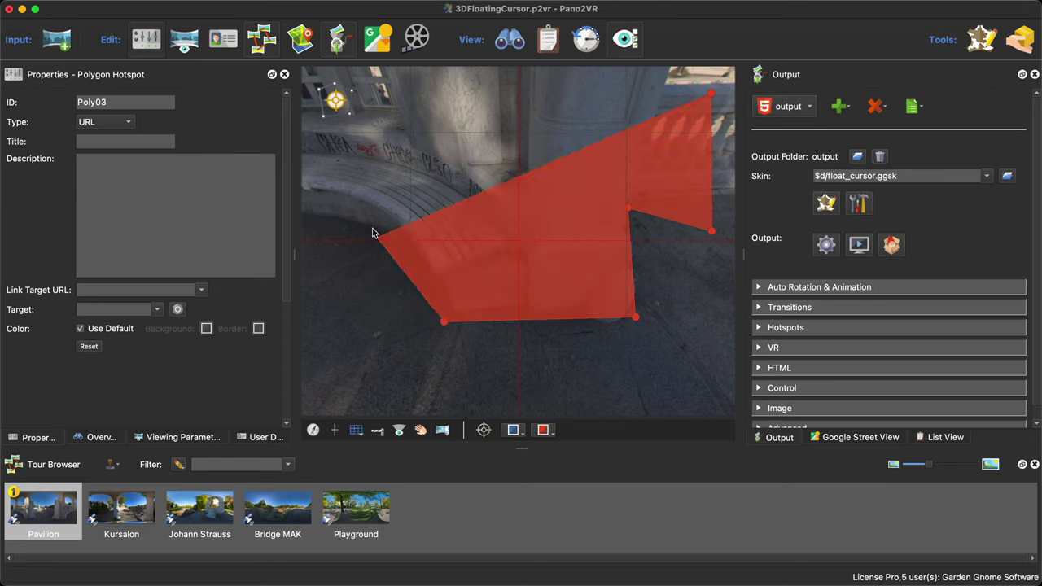
click(367, 221)
click(450, 94)
drag(448, 98, 644, 73)
click(137, 142)
text(hide)
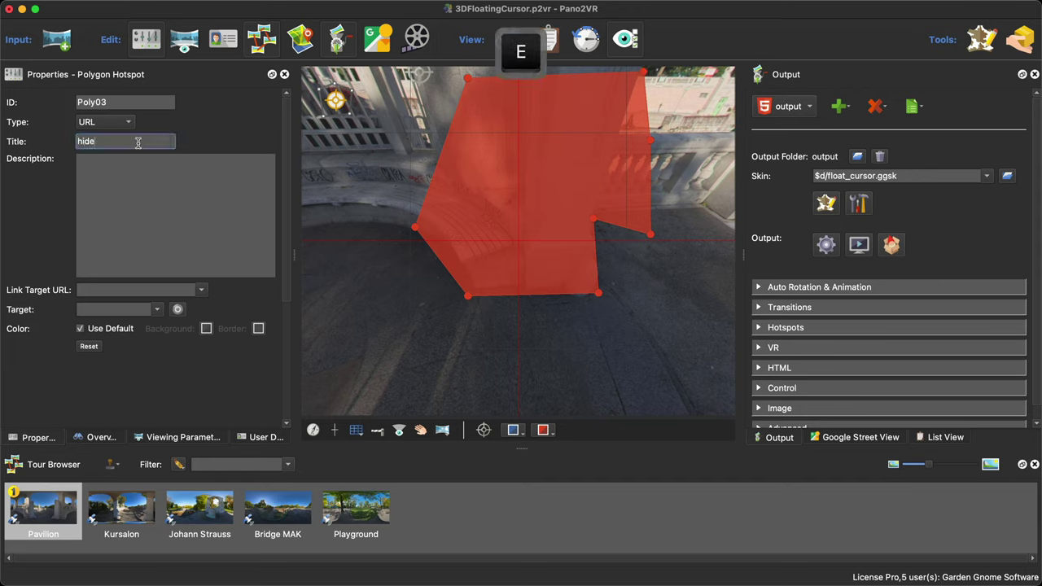
Regenerate the output, overwriting pano.xml, test the cursor around the pillar and bench in the browser preview, and close it
click(827, 249)
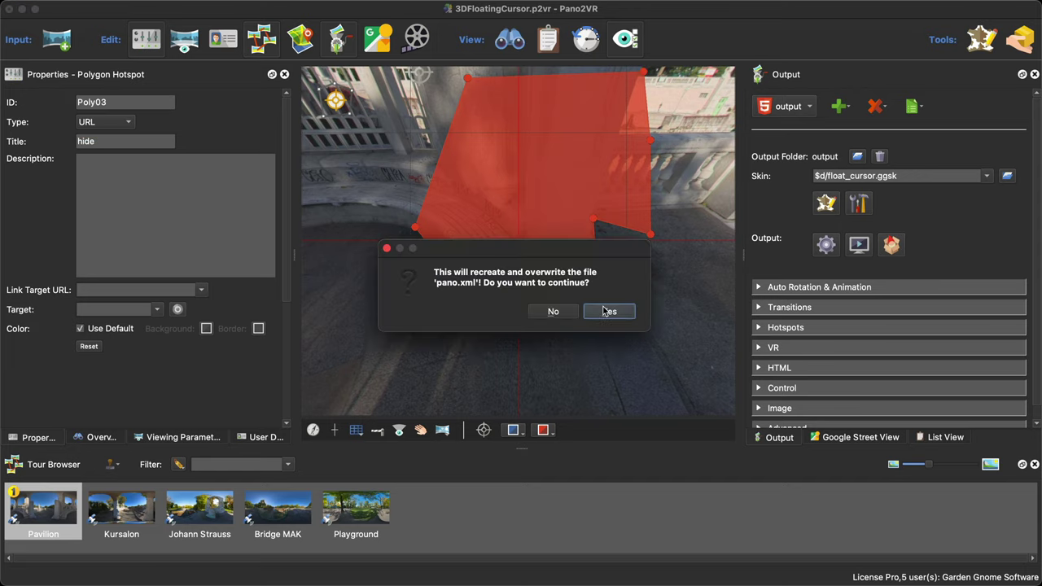
click(608, 309)
click(581, 411)
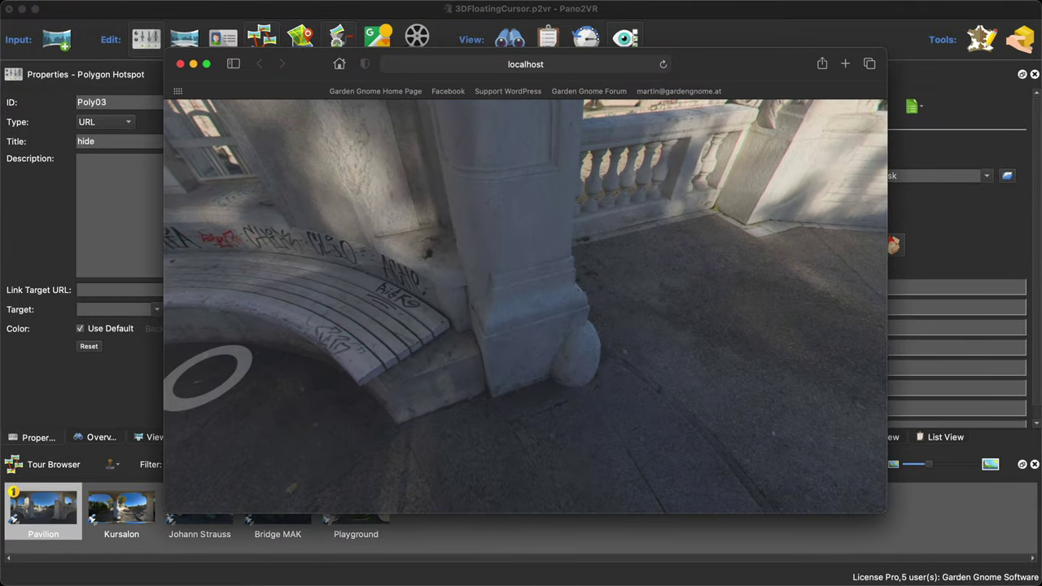
click(198, 372)
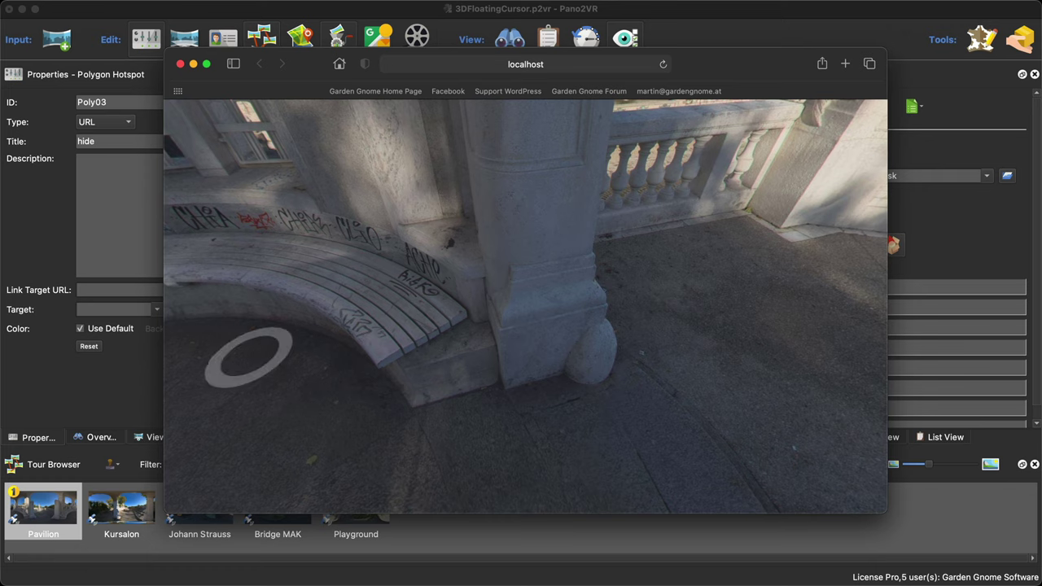
click(720, 290)
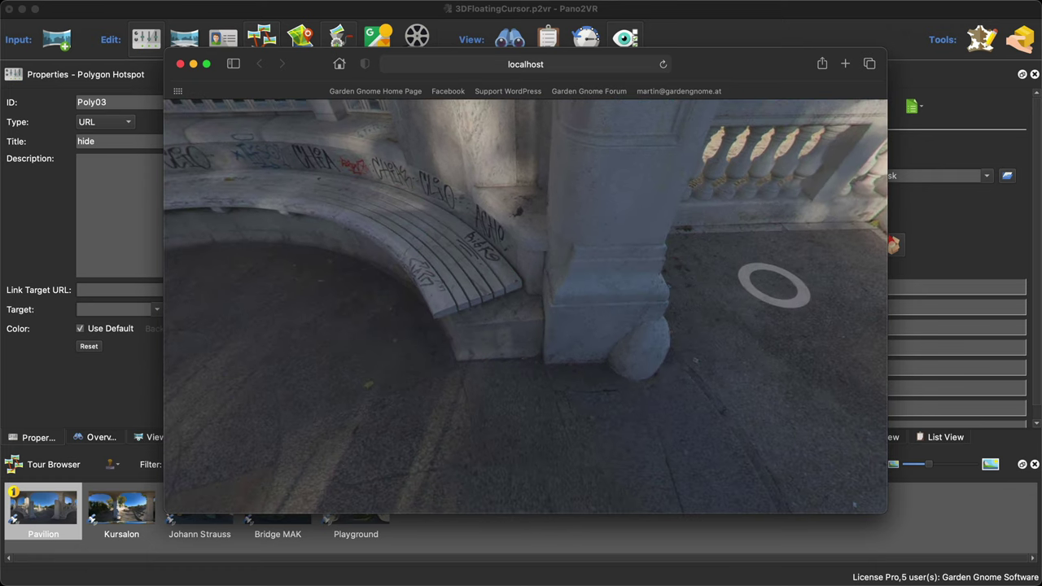
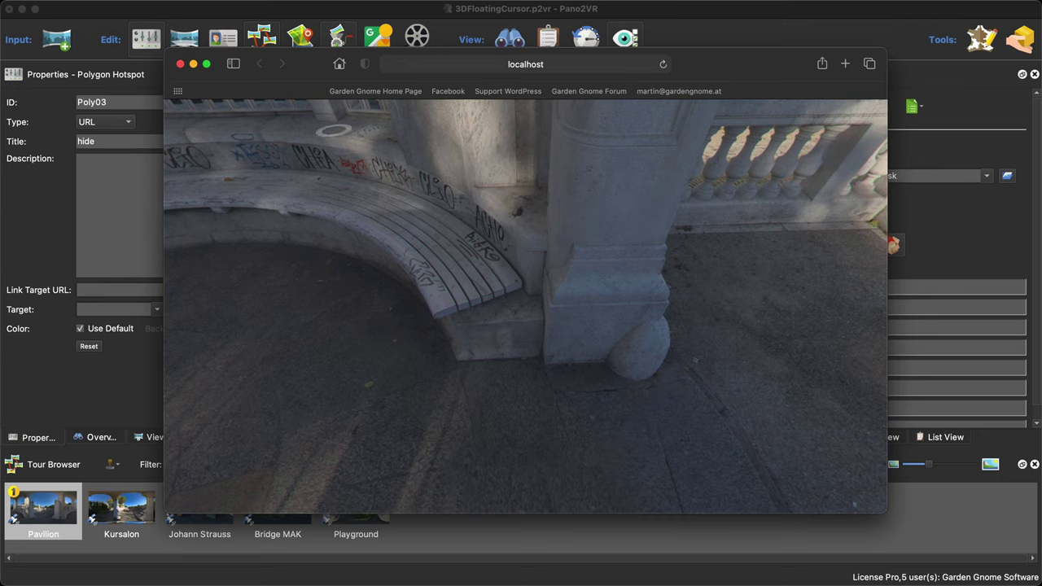
click(180, 64)
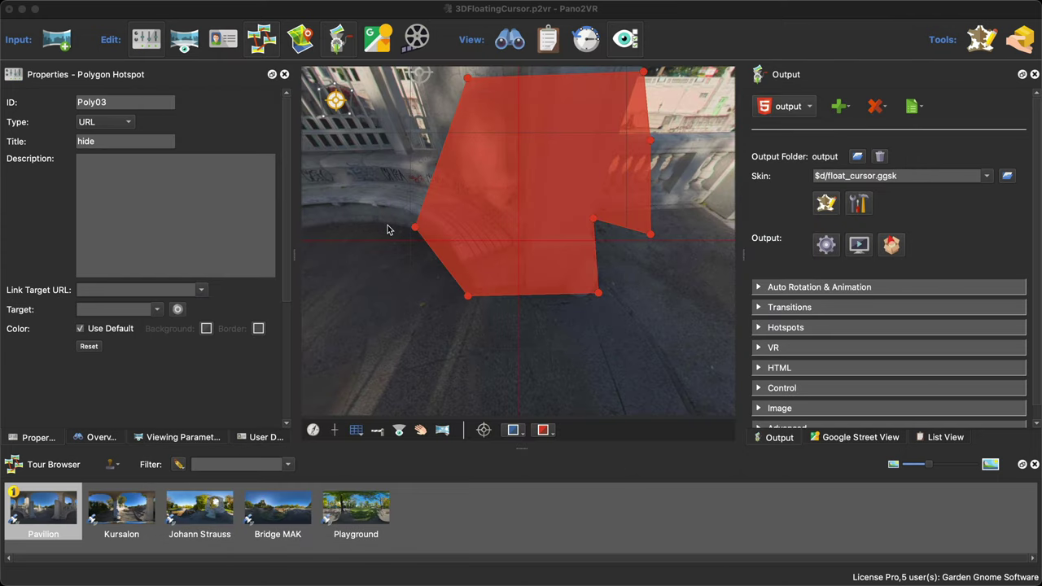
Open the skin for editing and set its canvas background color to Gray
click(826, 202)
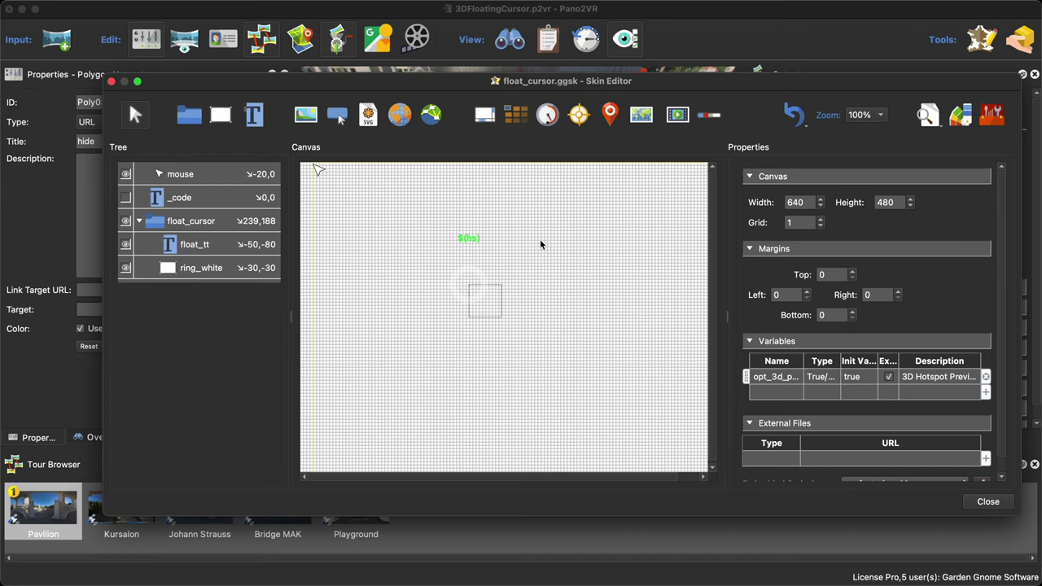
mouse_move(203, 5)
click(237, 8)
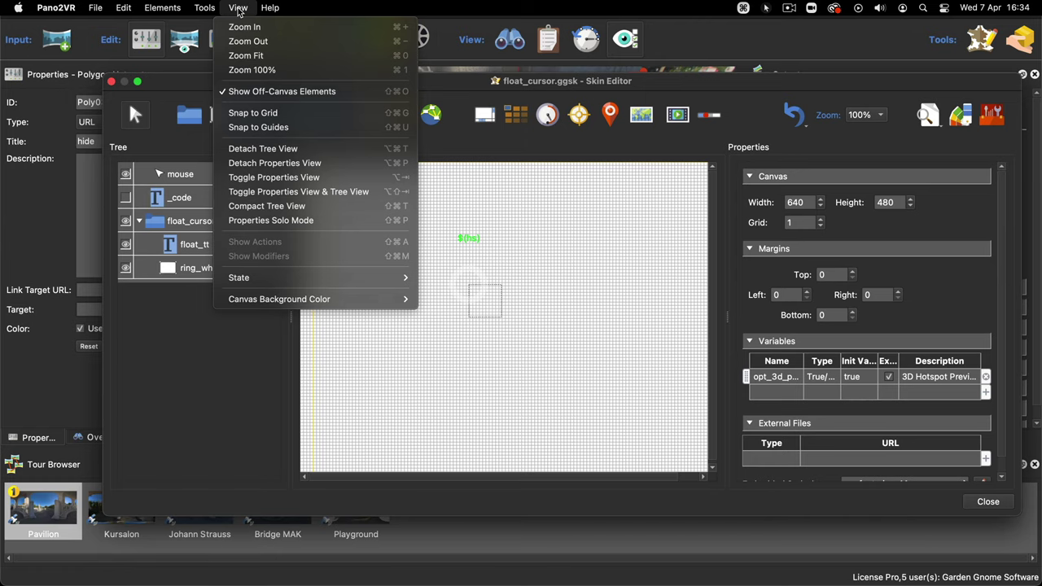
mouse_move(322, 300)
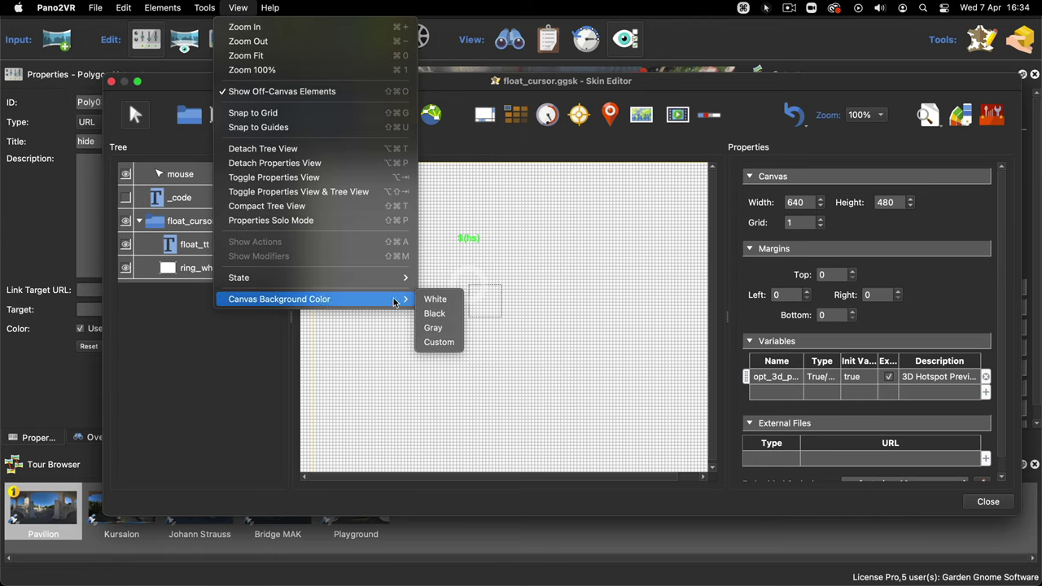
click(446, 329)
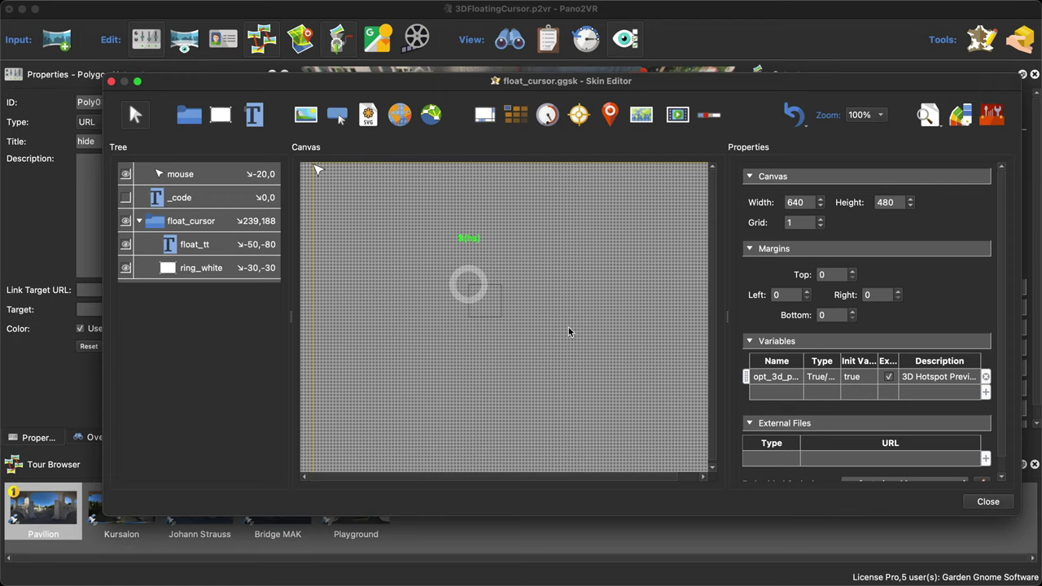
Make the ring_white border fully opaque by setting its color's alpha channel to 255
click(216, 268)
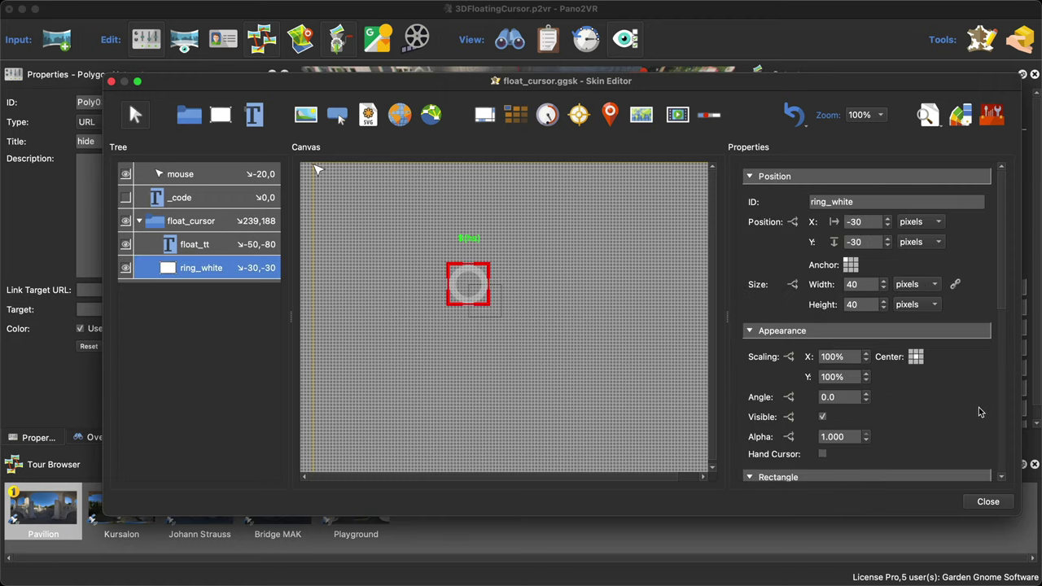
scroll(981, 413, down, 5)
click(860, 336)
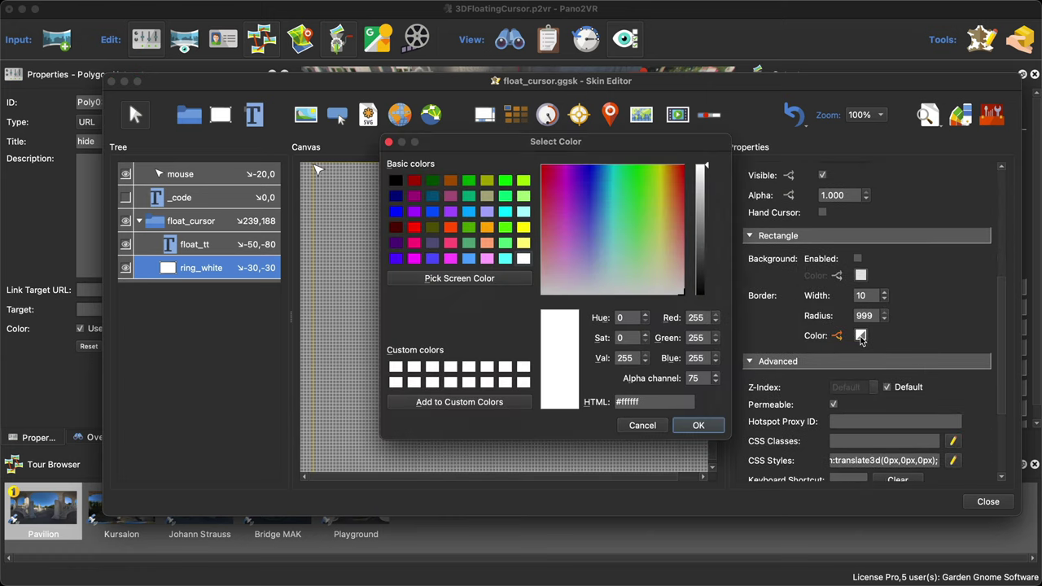
double_click(697, 378)
text(255)
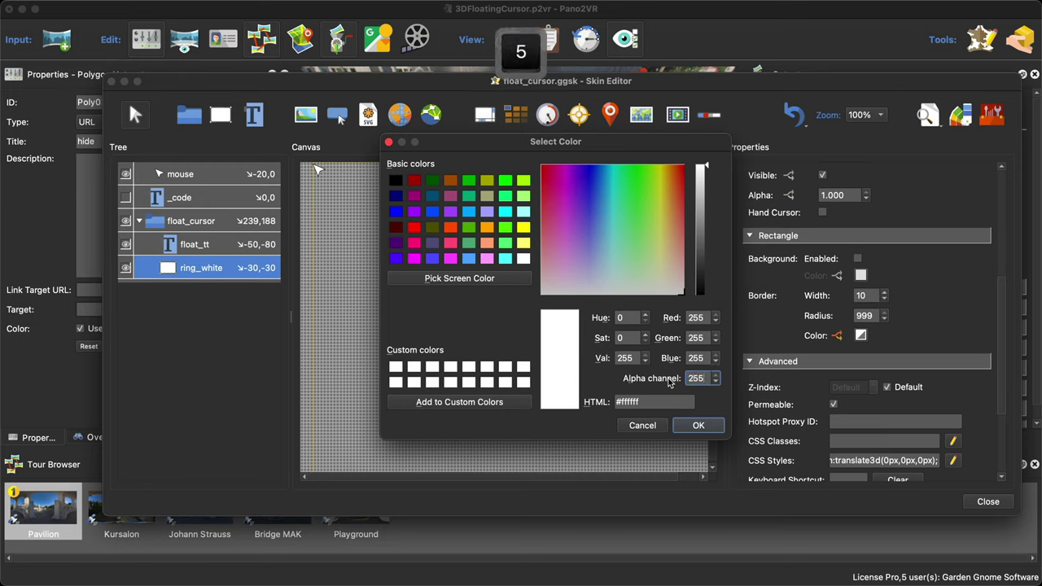
click(697, 425)
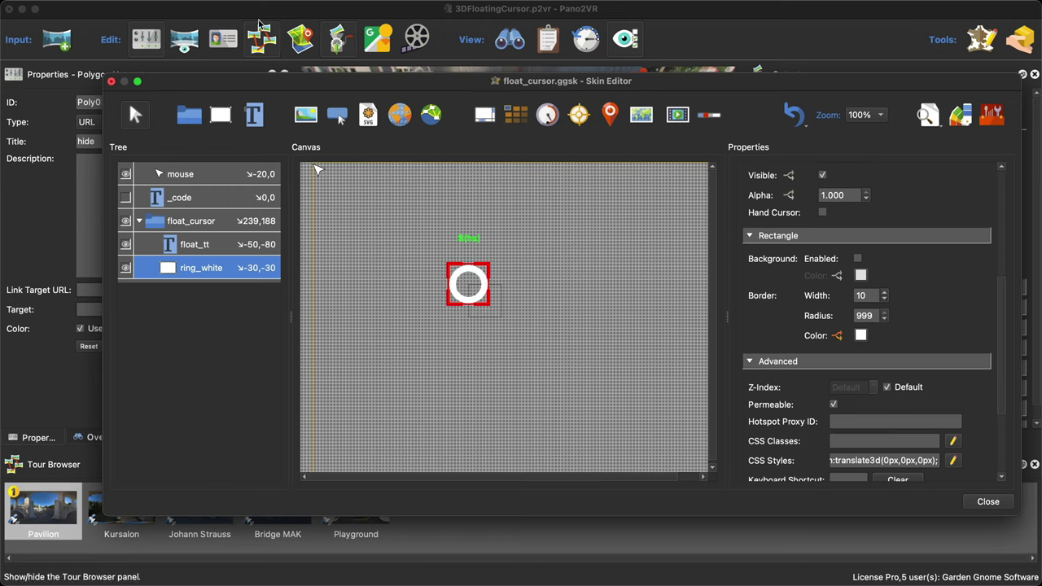
Set the skin's canvas background color to white and deselect the ring
click(238, 8)
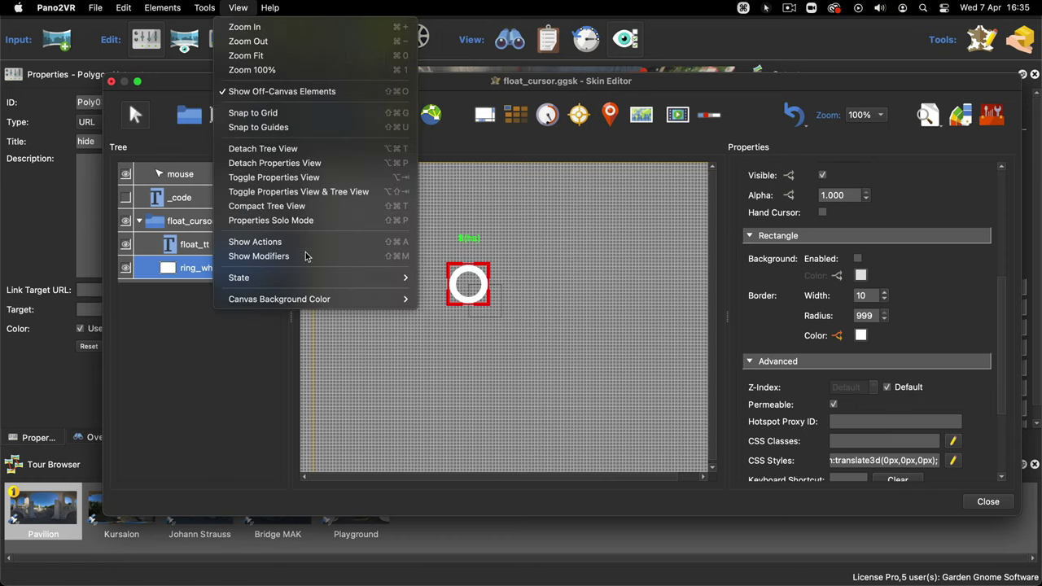
mouse_move(332, 300)
click(435, 300)
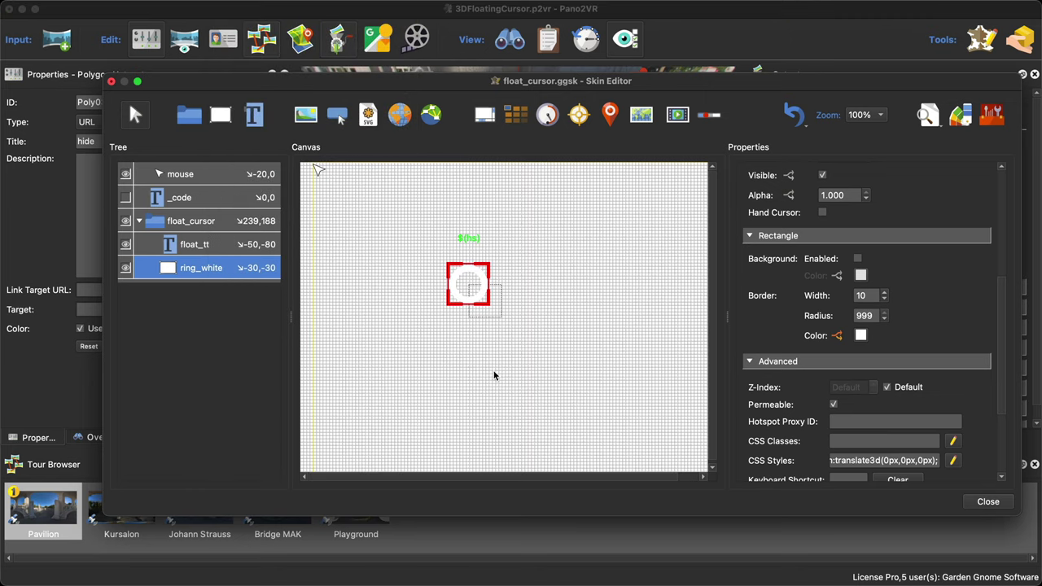
click(498, 378)
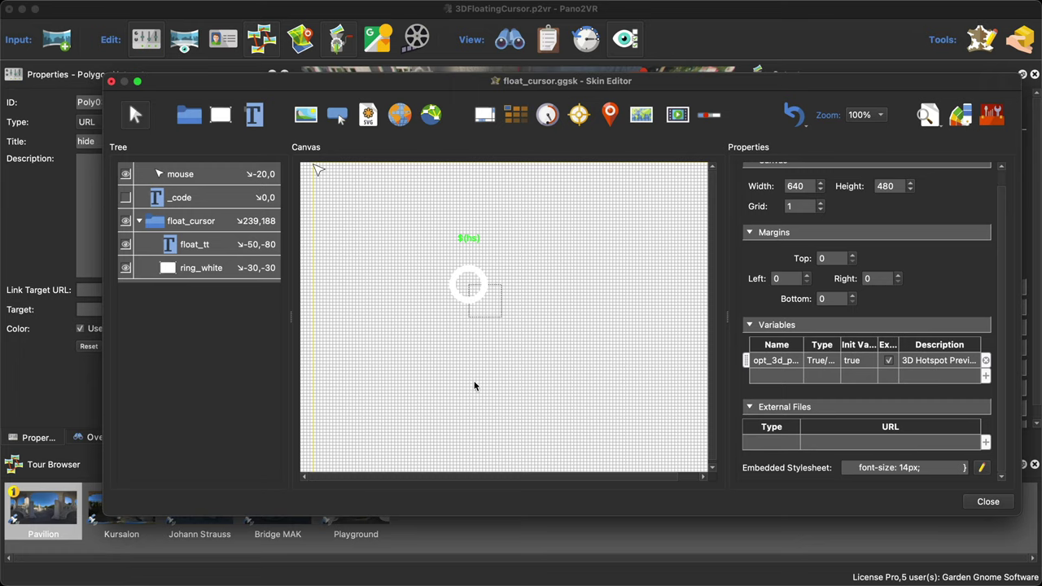
Close the skin with its changes saved and regenerate the output, overwriting pano.xml
click(988, 502)
click(643, 312)
click(826, 244)
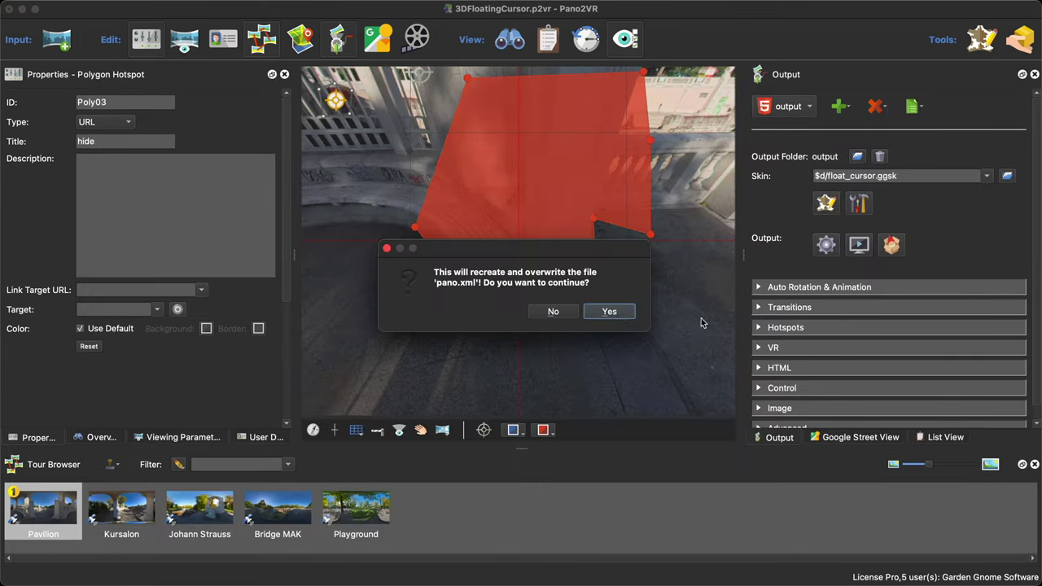
click(618, 314)
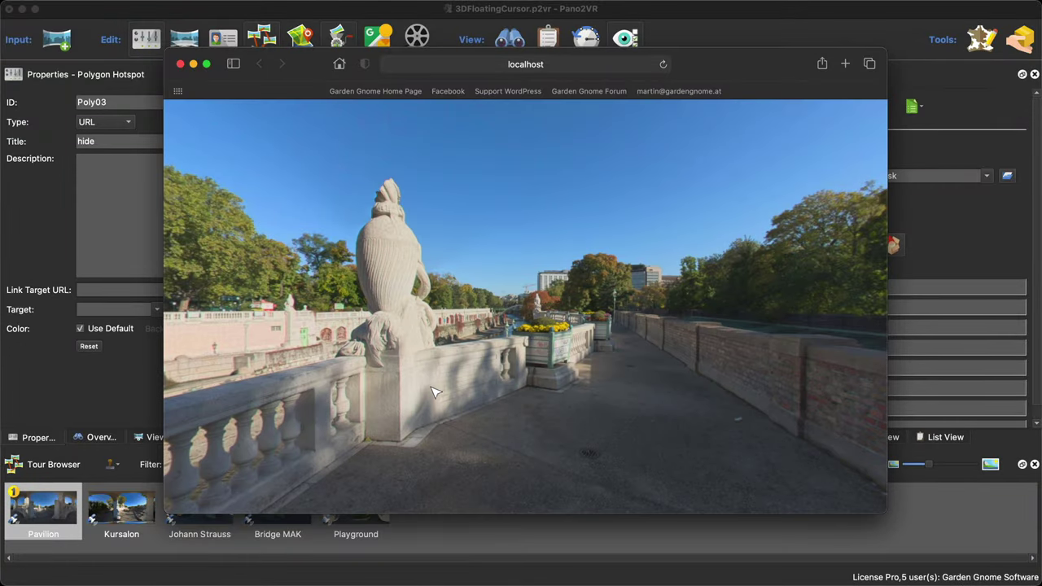
Test the opaque ring cursor over the pavement and around the bench and pillar in the browser preview, and close it
click(644, 464)
drag(543, 477, 577, 361)
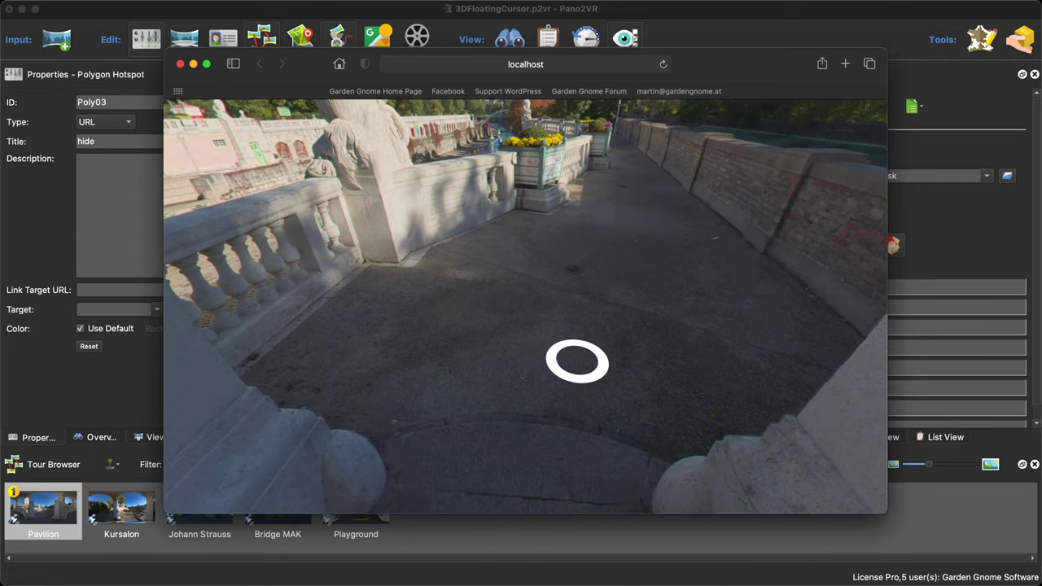
click(554, 338)
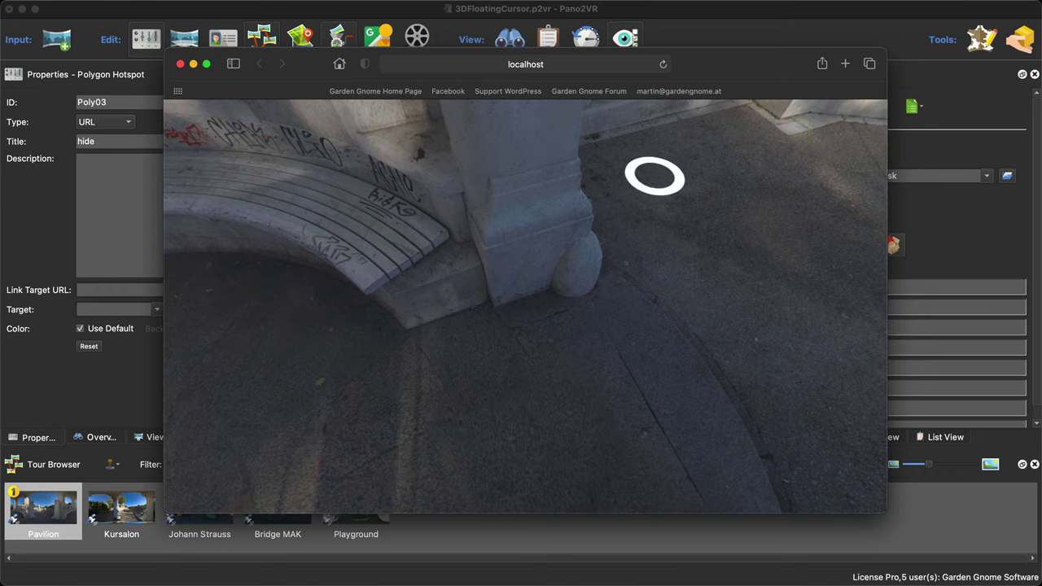
drag(656, 174, 460, 258)
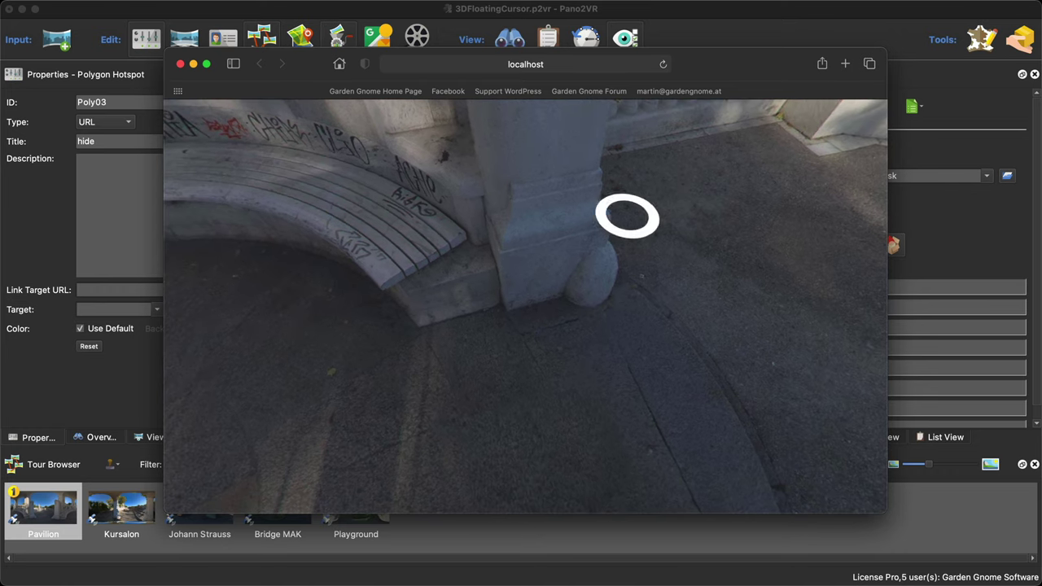
click(708, 206)
drag(466, 453, 568, 407)
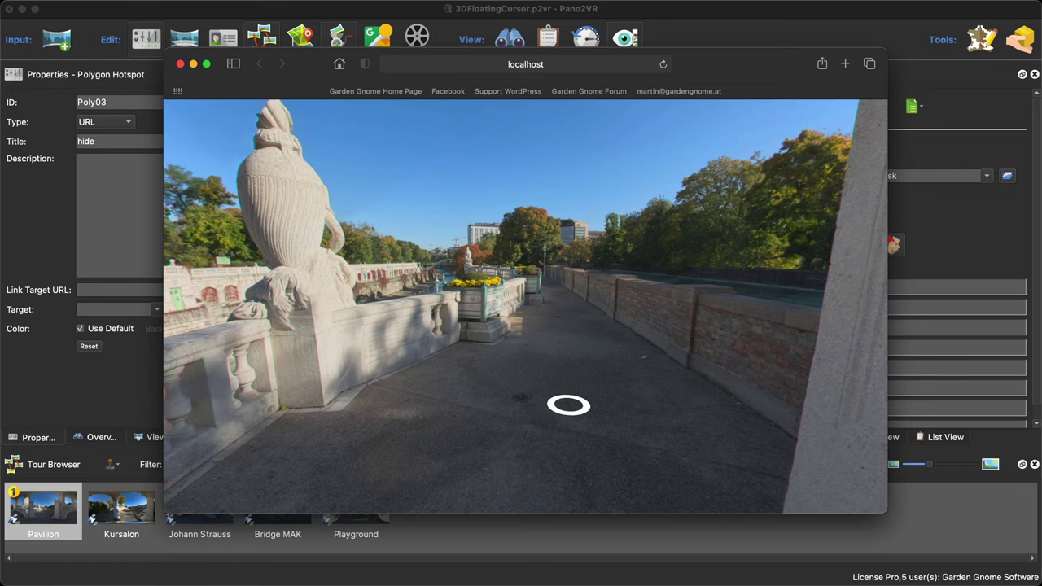
drag(568, 405, 760, 391)
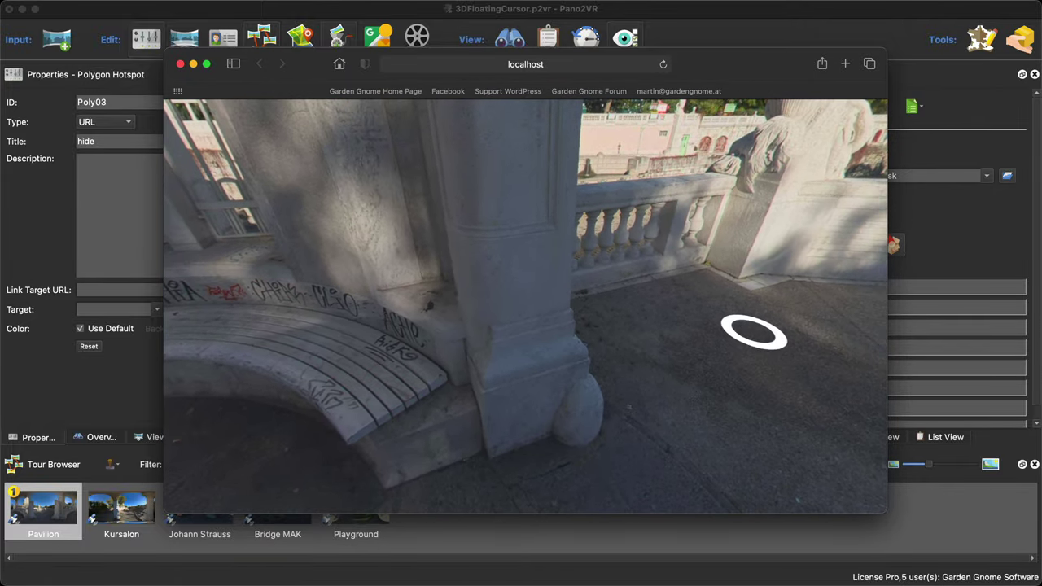
drag(733, 337, 588, 391)
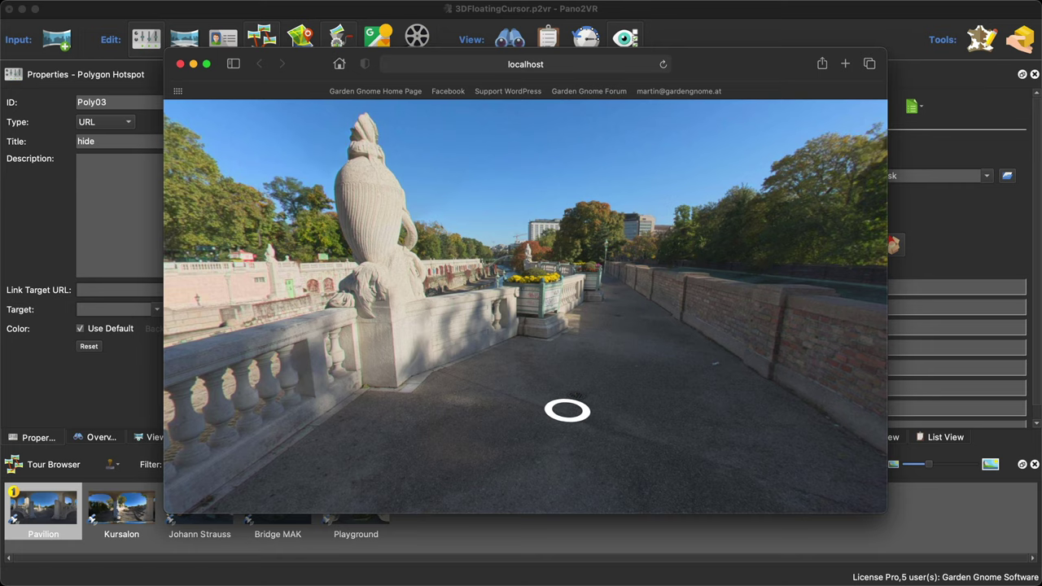
click(180, 65)
Open the skin for editing and save a copy as float_cursor_1 in the 3DFloatingCursor folder
click(681, 264)
drag(682, 264, 681, 370)
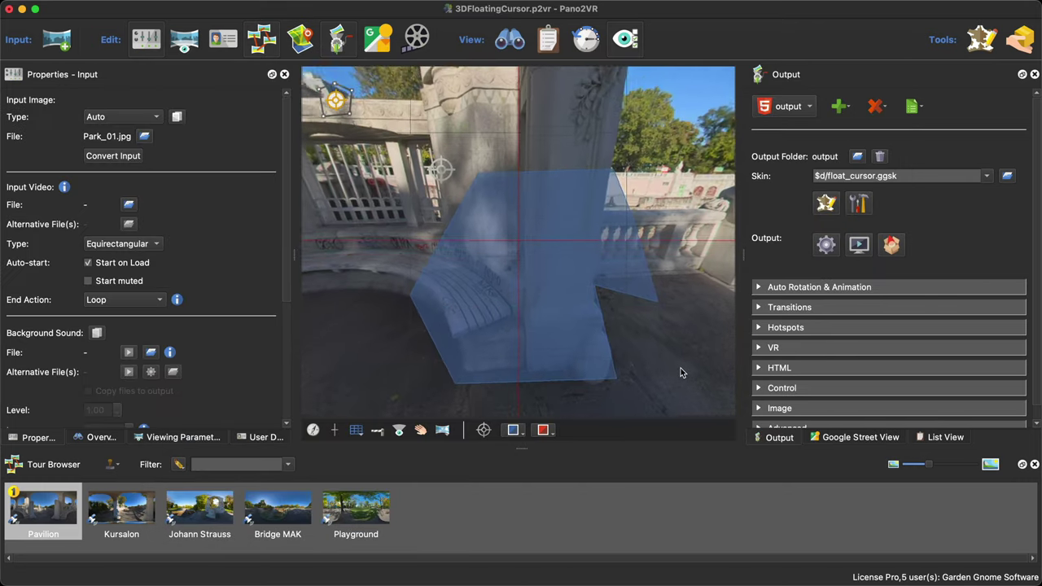
click(854, 205)
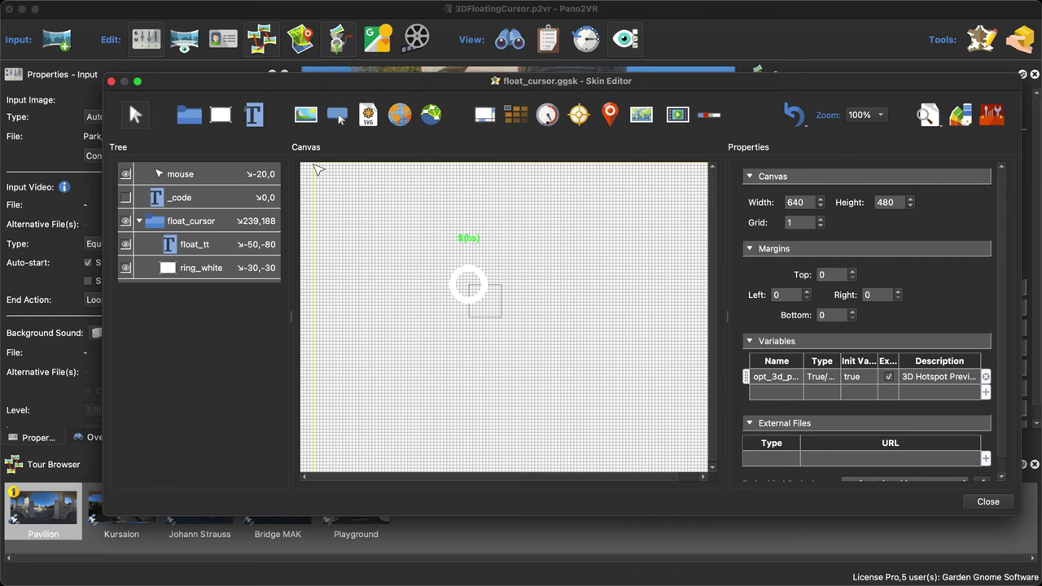
drag(311, 92, 294, 103)
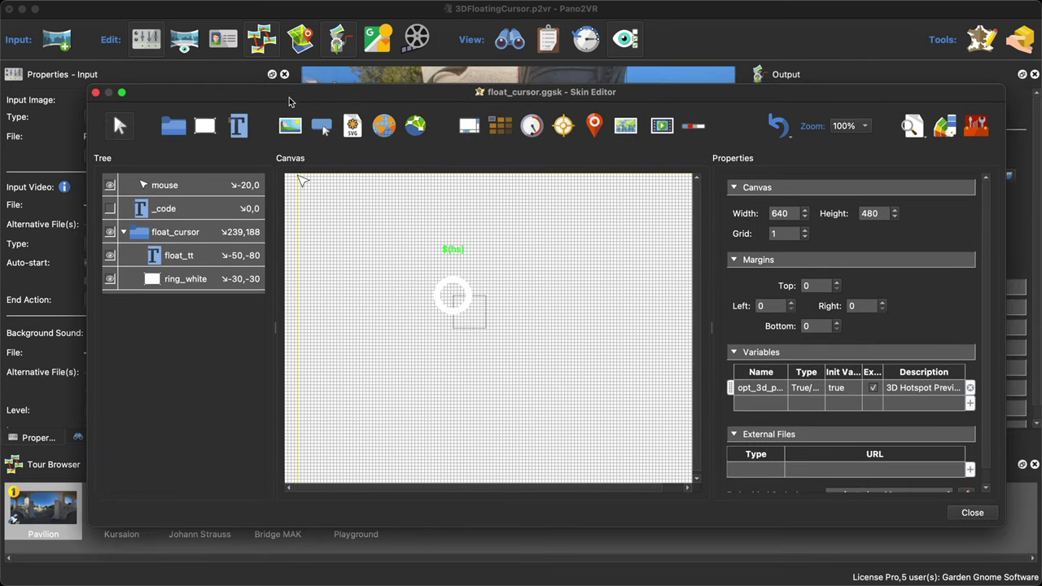
click(96, 7)
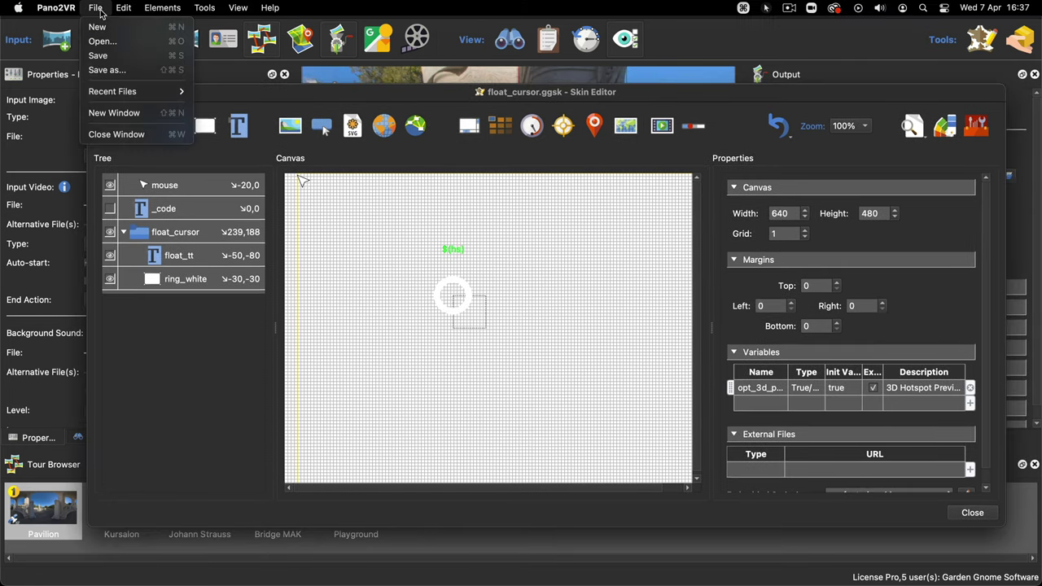
click(106, 70)
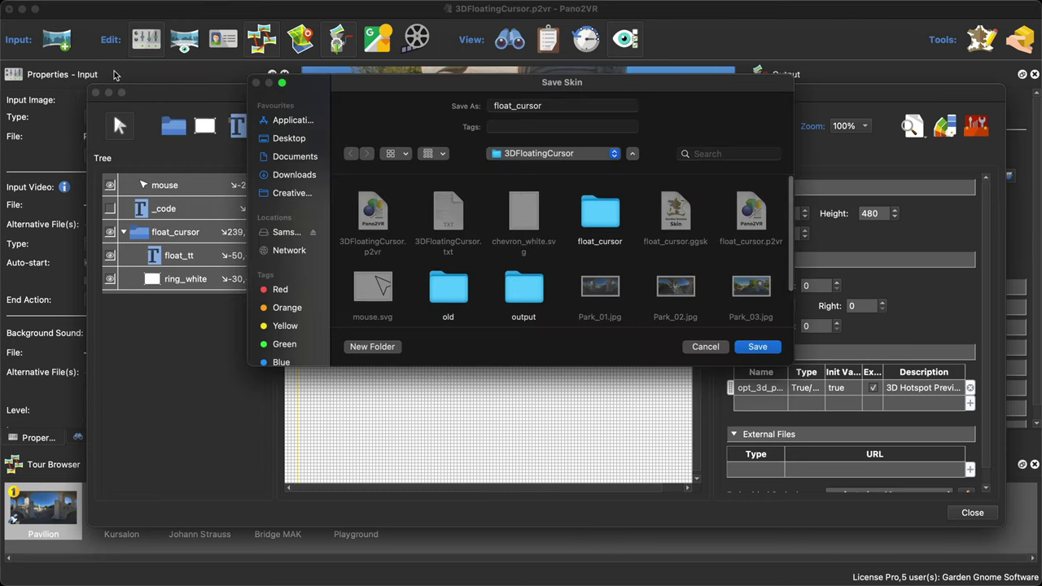
click(565, 107)
text(_1)
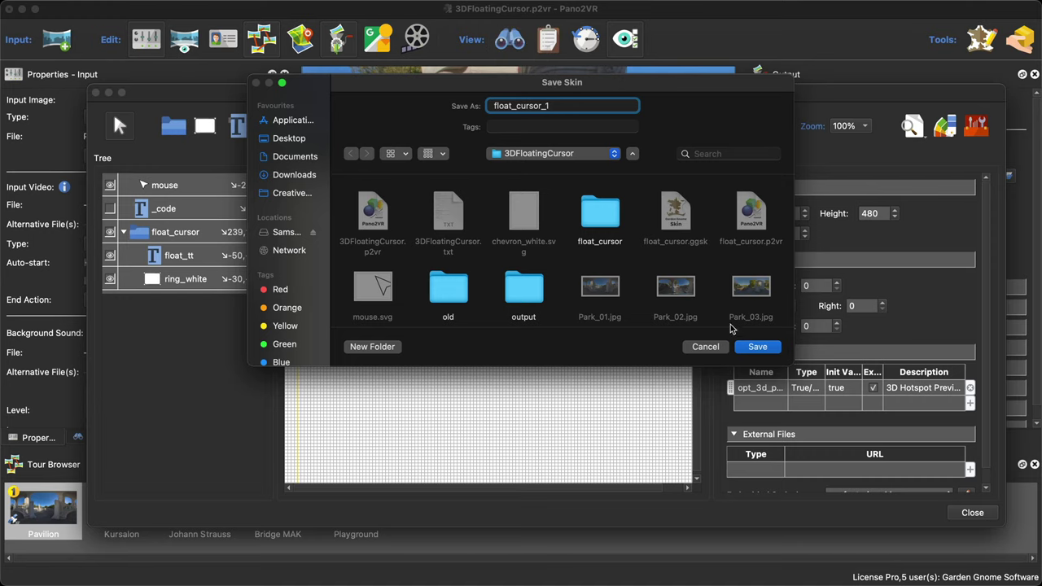
click(758, 347)
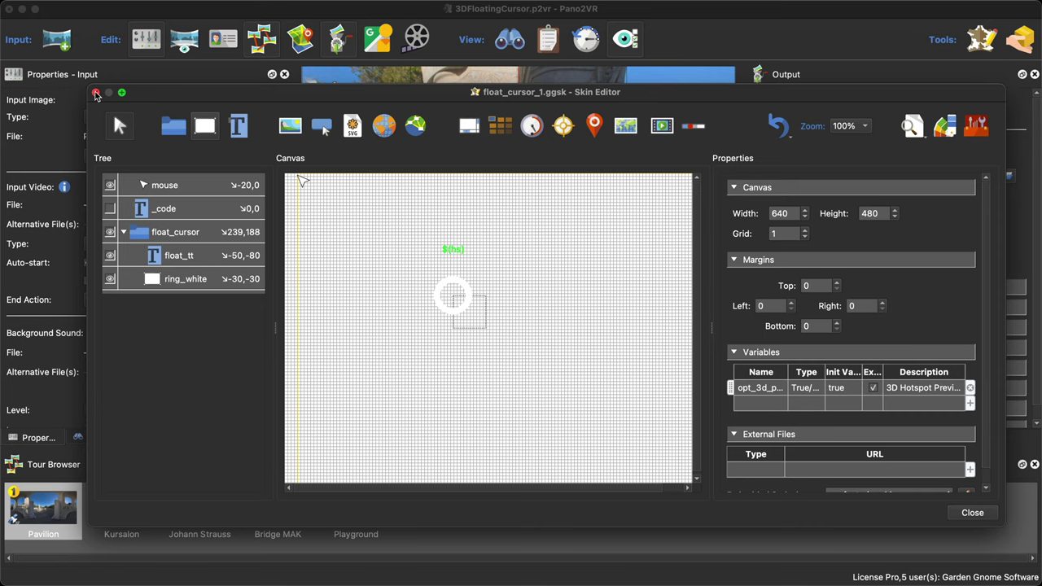
Minimize the main project window and add spinner.svg from the 3DFloatingCursor folder to the skin canvas
drag(278, 95, 289, 62)
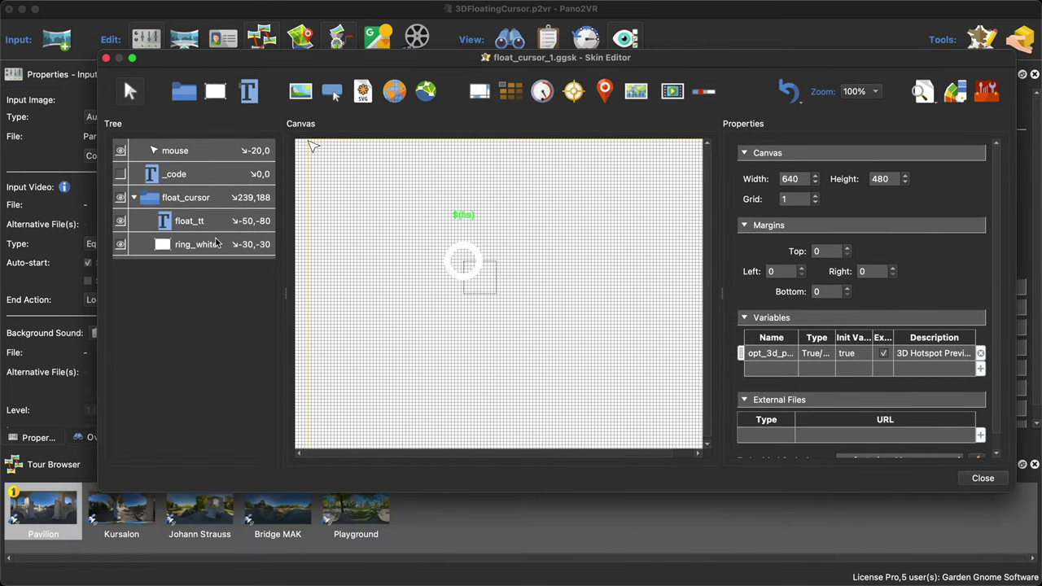
click(23, 9)
drag(266, 63, 308, 310)
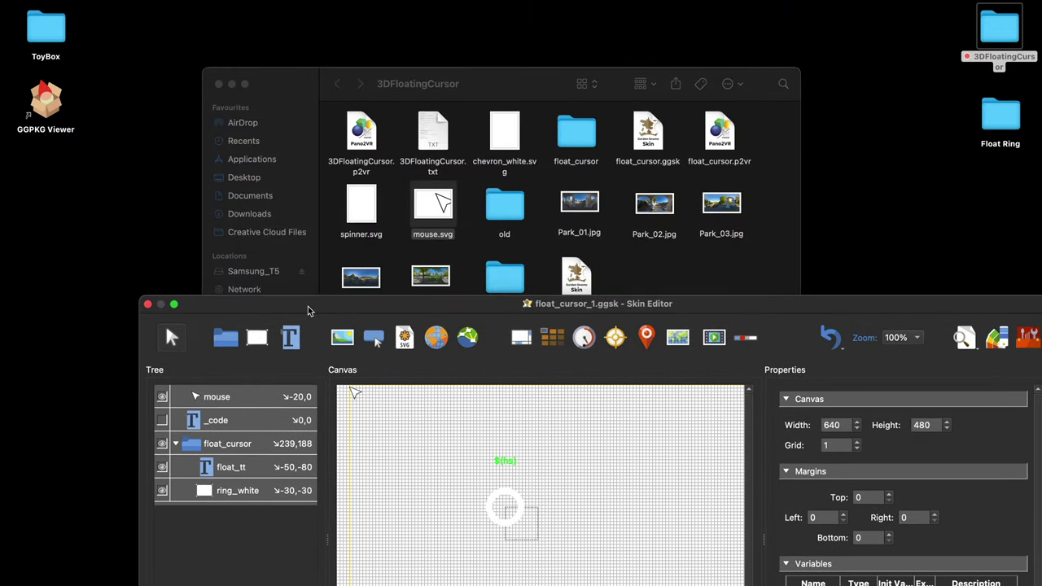
drag(368, 221, 429, 484)
drag(438, 306, 368, 67)
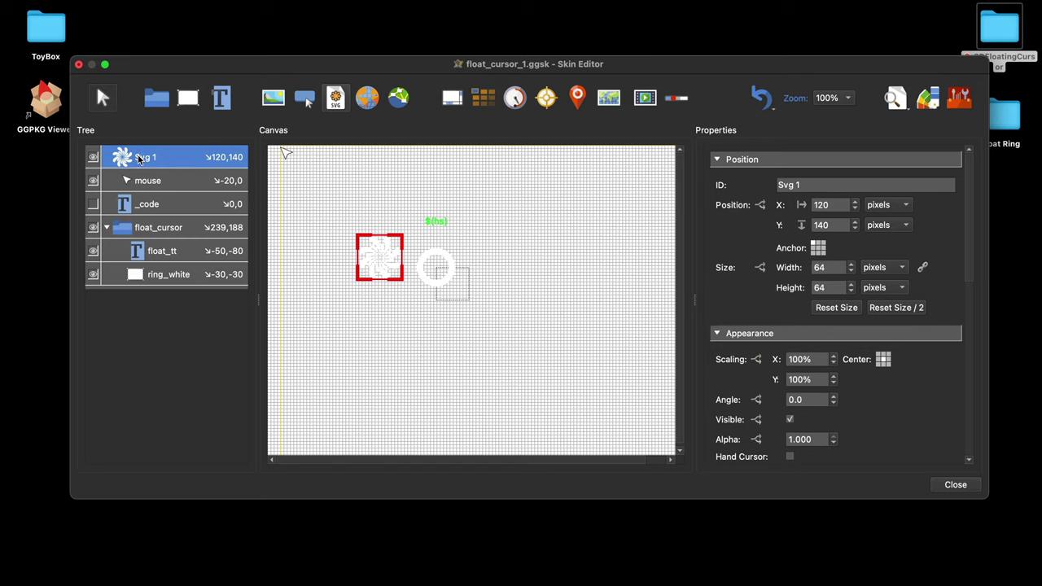
Move the spinner SVG into the float_cursor container below float_tt, and delete the ring_white rectangle
drag(169, 247, 169, 245)
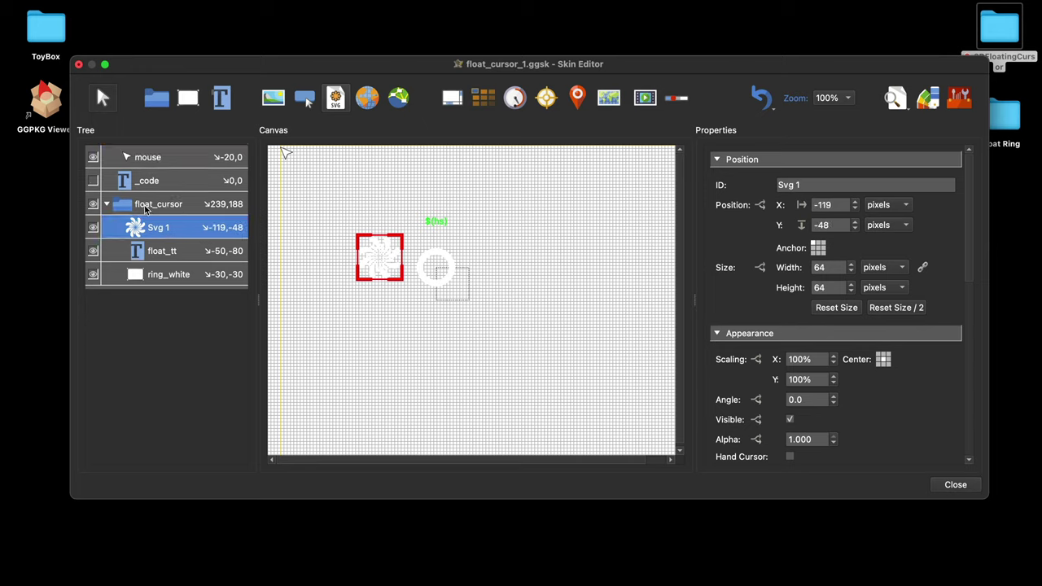
mouse_move(157, 256)
mouse_down()
mouse_move(154, 226)
mouse_move(156, 244)
mouse_up()
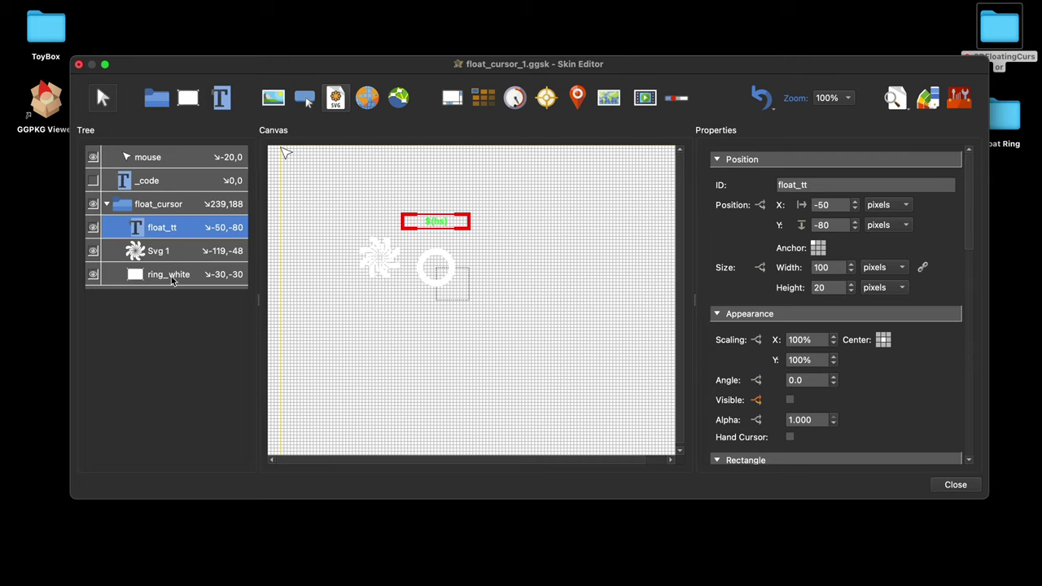
click(169, 275)
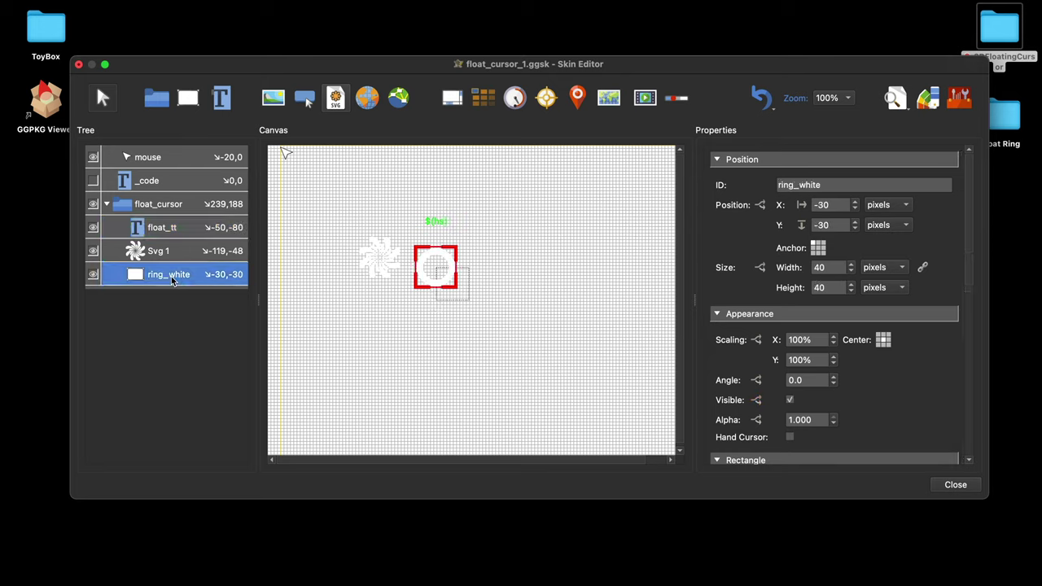
key(BackSpace)
Position the spinner SVG at X -32 and Y -32 pixels within the float_cursor container
click(162, 249)
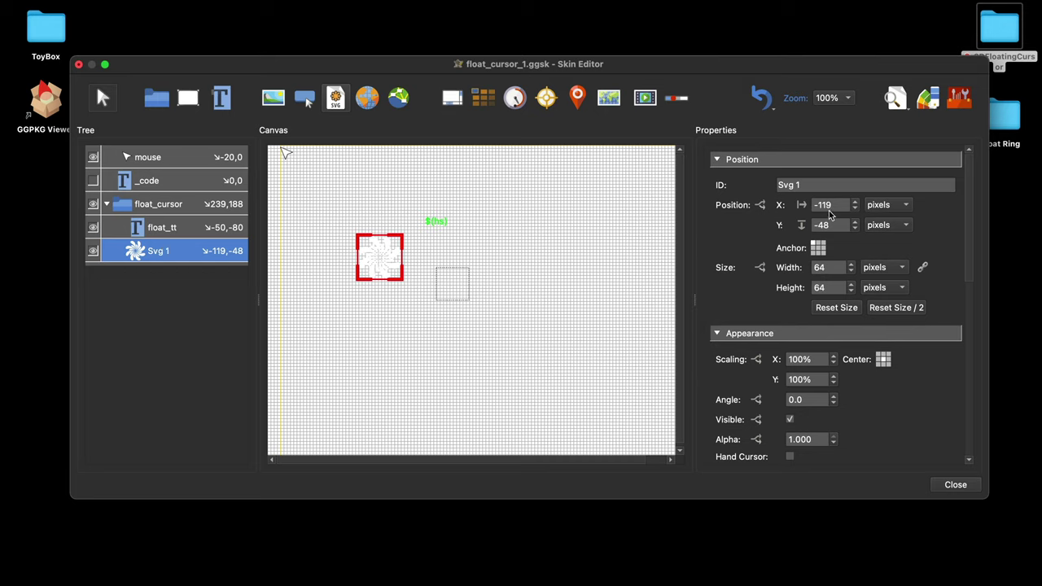
drag(832, 205, 797, 206)
text(32)
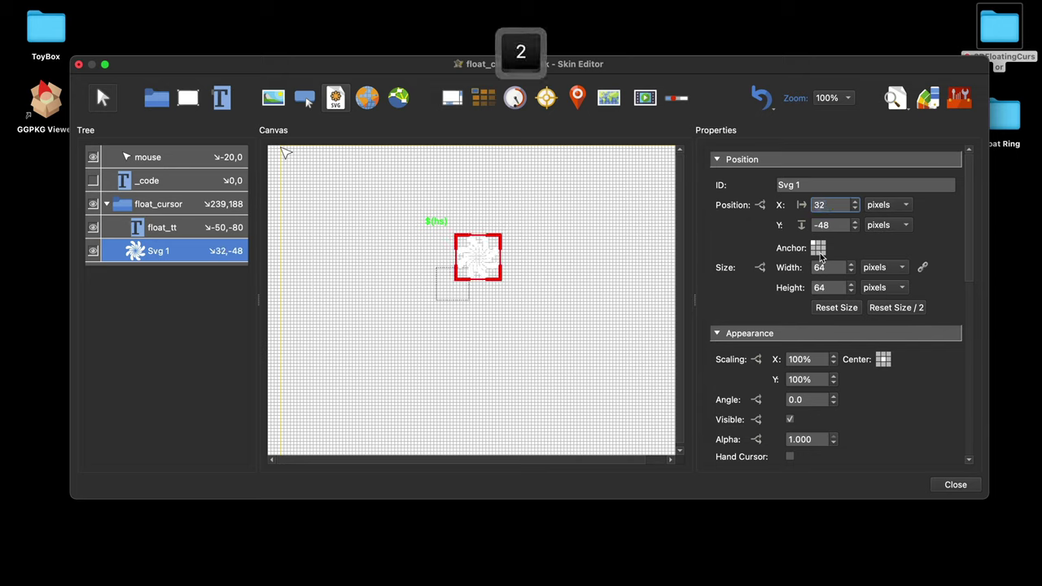
key(BackSpace)
key(BackSpace)
text(-32)
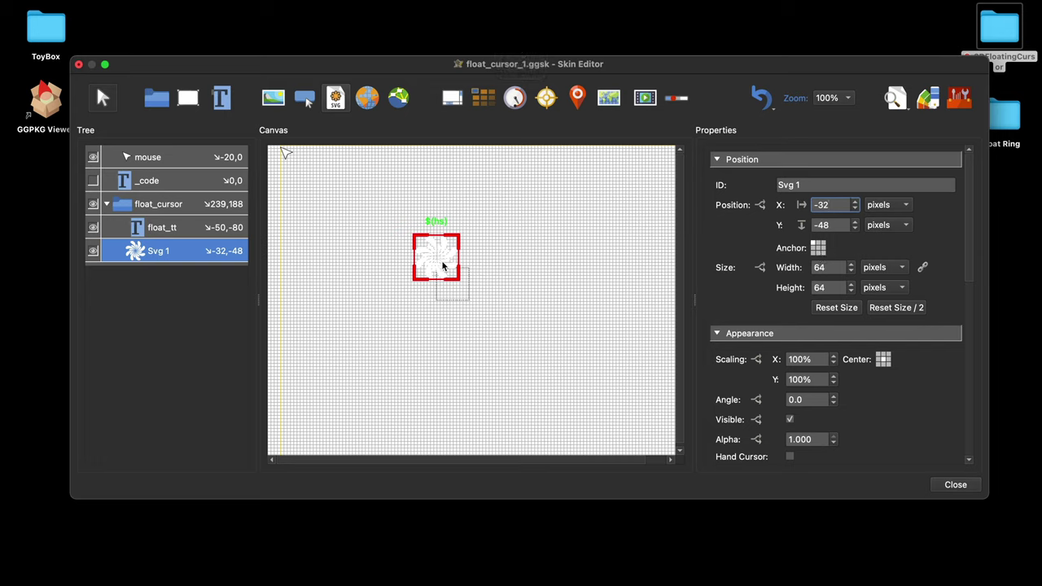
key(Tab)
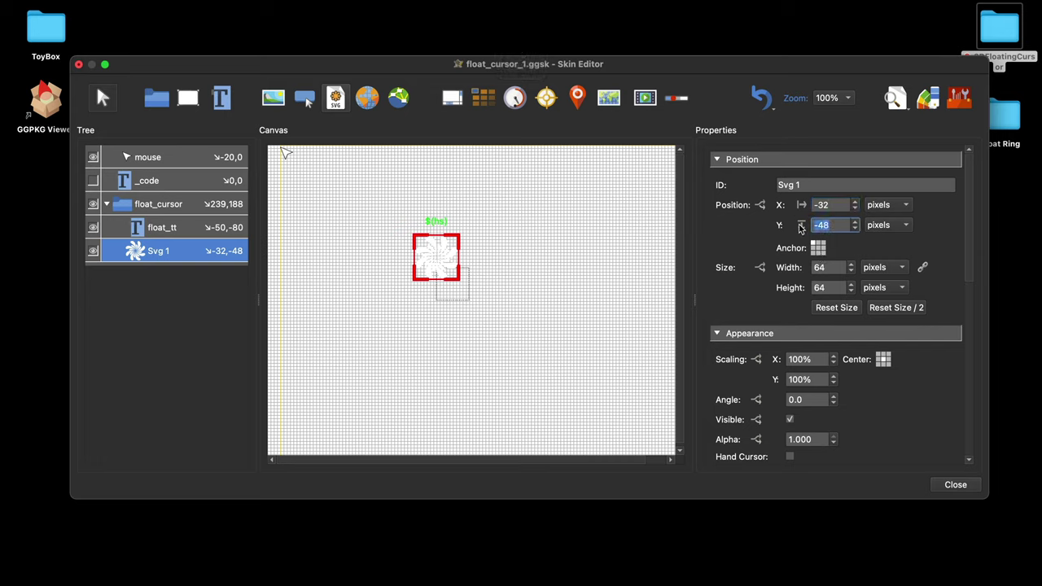
text(-32)
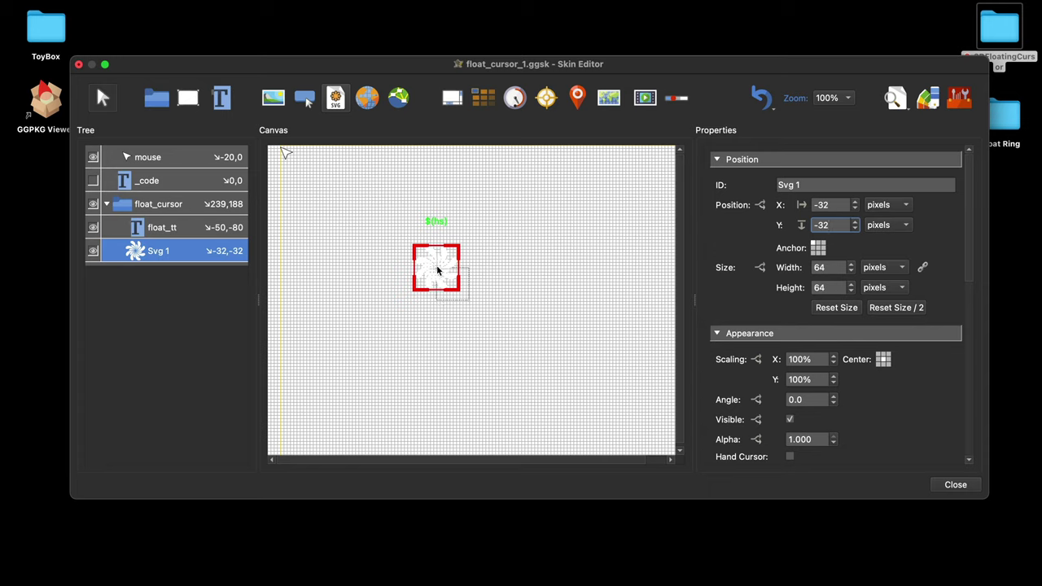
Close the Skin Editor, saving the changes, and restore the minimized 3DFloatingCursor.p2vr project window
click(944, 485)
click(631, 298)
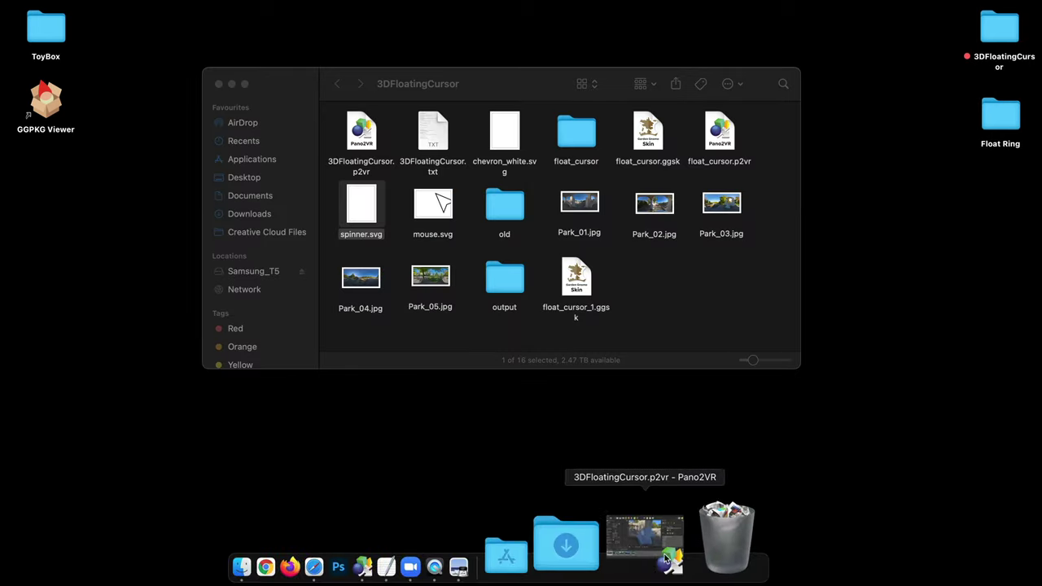
click(643, 556)
Generate the web output, overwriting pano.xml, and close the browser preview after checking the spinner cursor
click(827, 244)
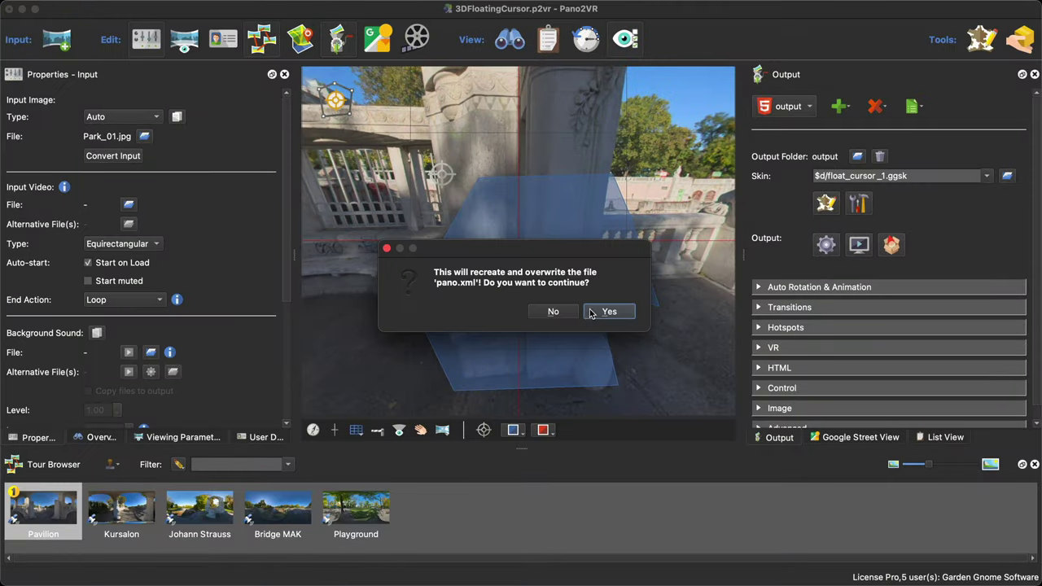
click(611, 310)
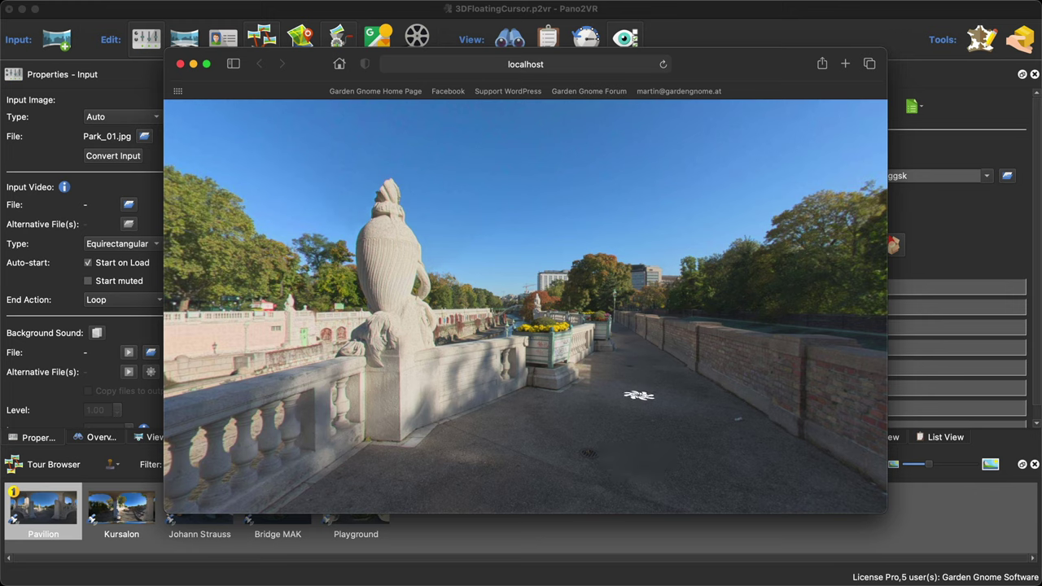
click(180, 64)
Reopen the float_cursor_1 skin for editing and make the Svg 1 element permeable
click(830, 204)
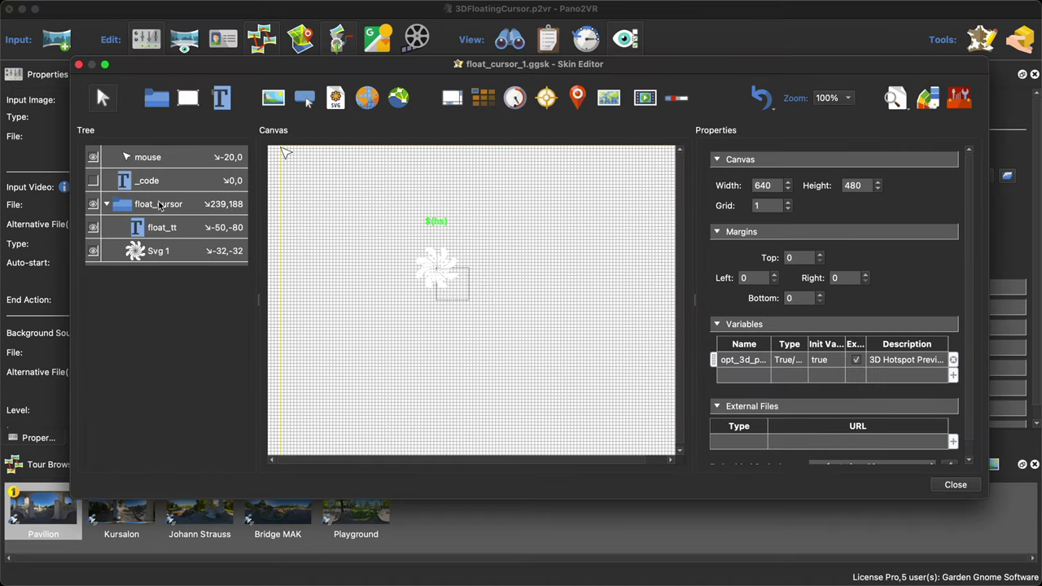
click(173, 253)
scroll(903, 394, down, 8)
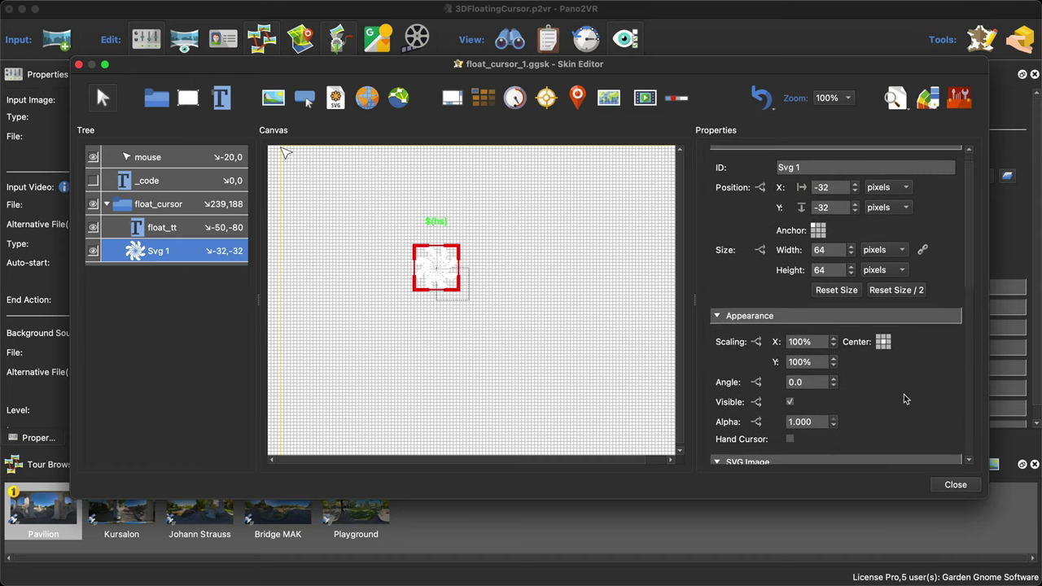
scroll(904, 398, down, 5)
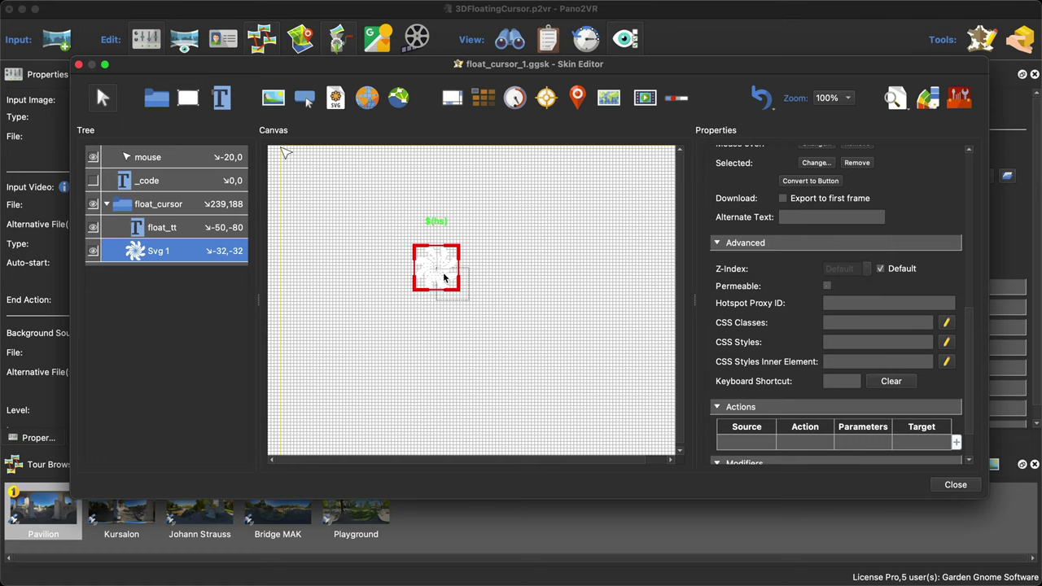
click(827, 286)
Rename the Svg 1 element as spinner, and close the skin with its changes saved
click(159, 256)
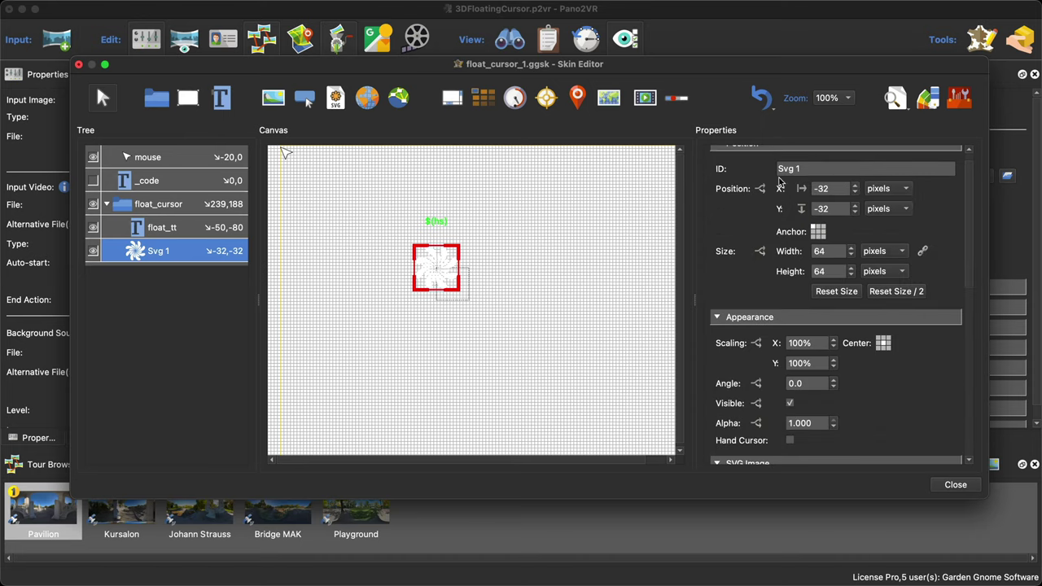
click(722, 171)
text(spinner)
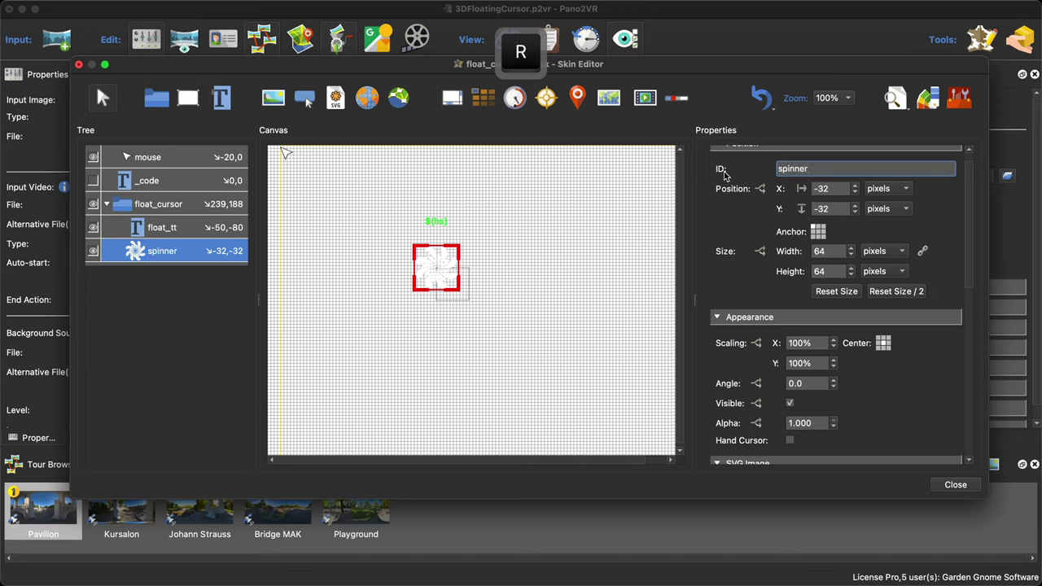
click(501, 270)
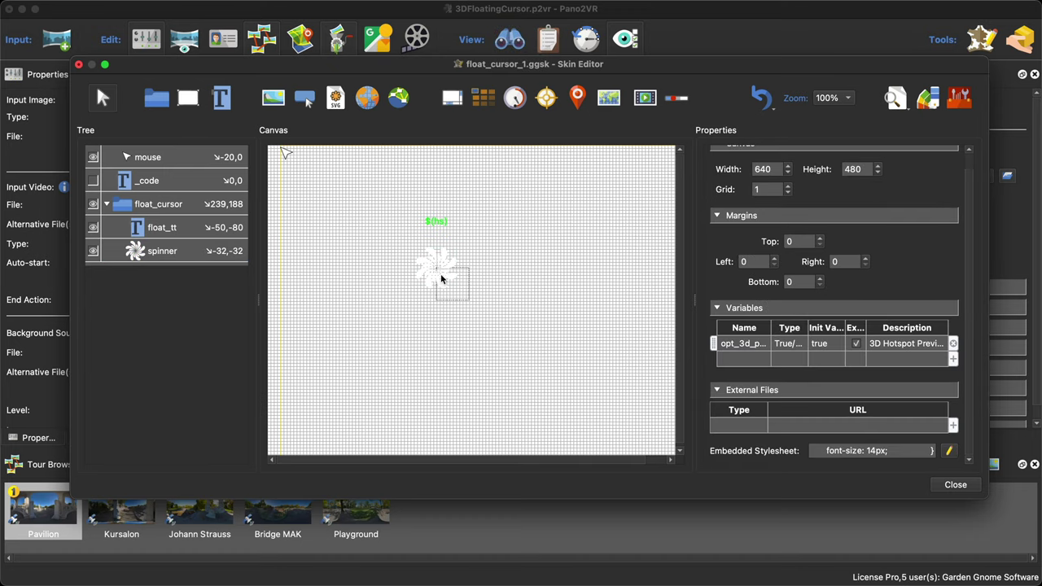
click(956, 485)
click(615, 297)
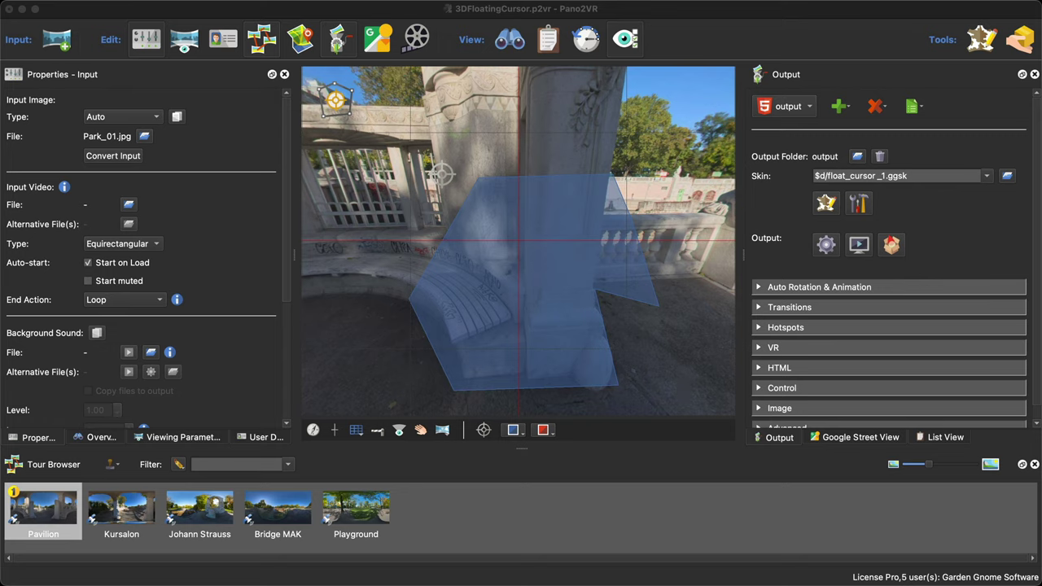
Switch to Safari with a new browser window
mouse_move(456, 585)
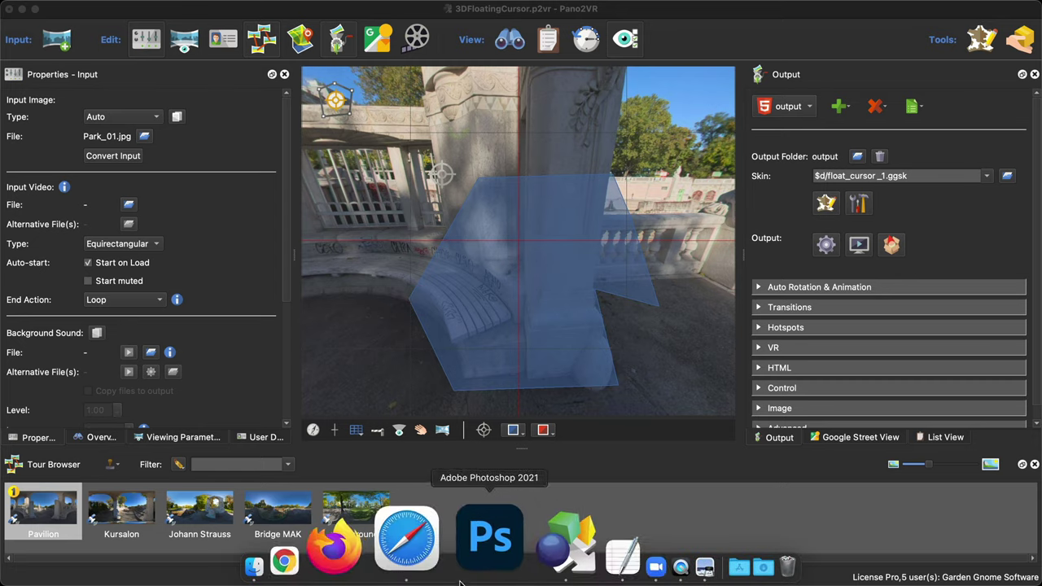
click(439, 556)
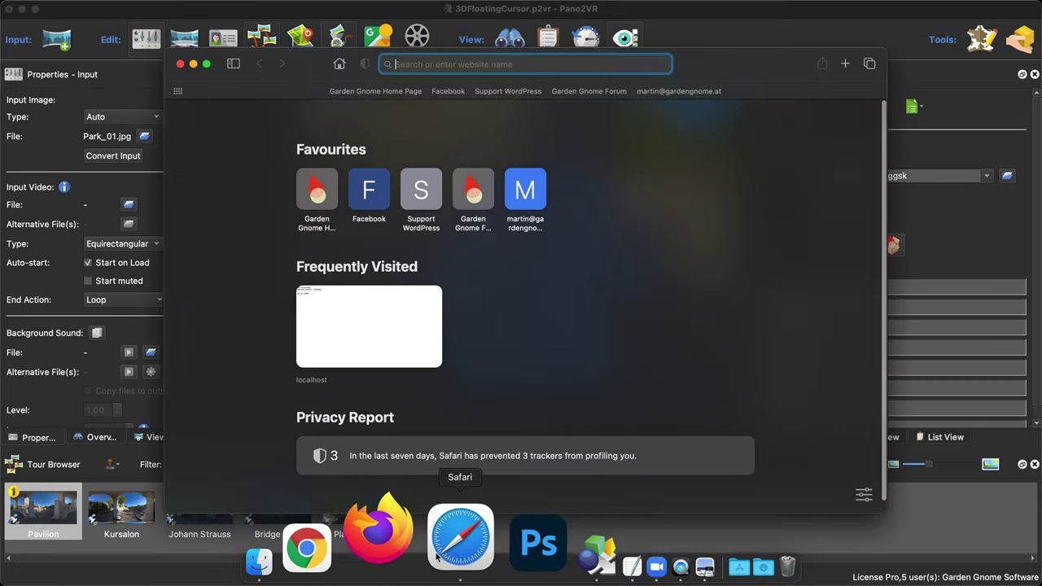
click(425, 537)
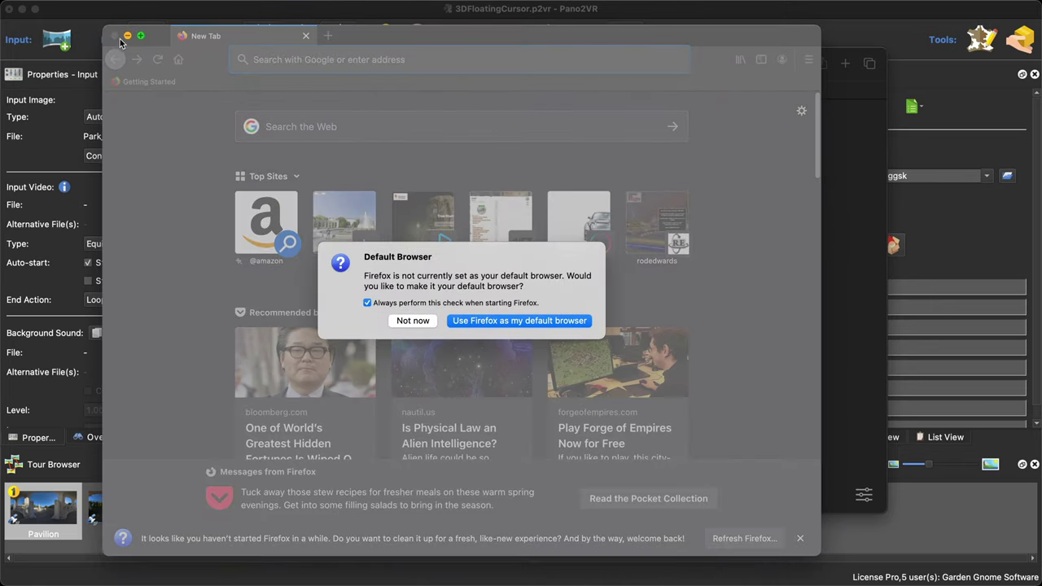
click(421, 324)
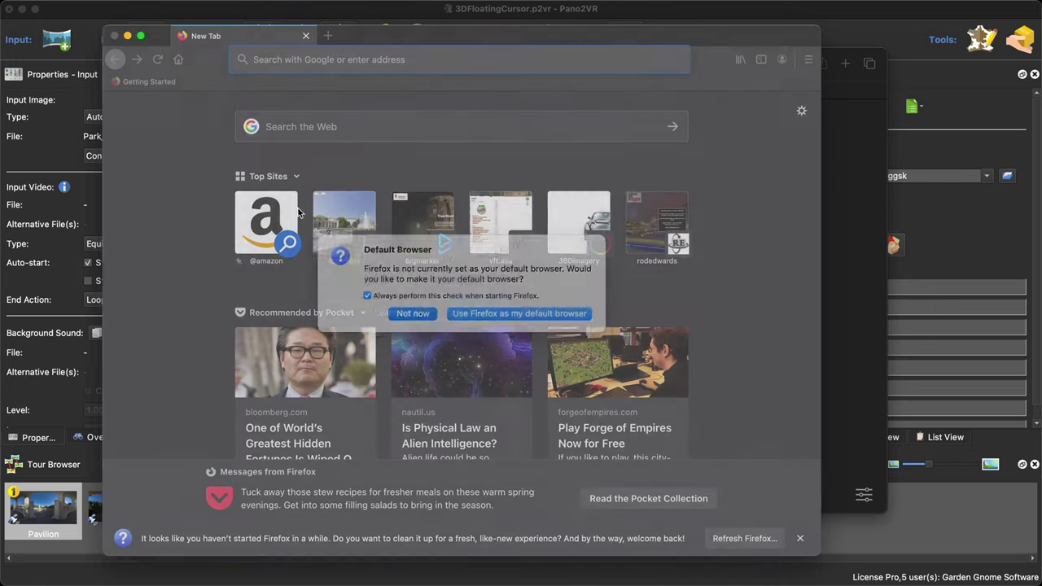
click(115, 36)
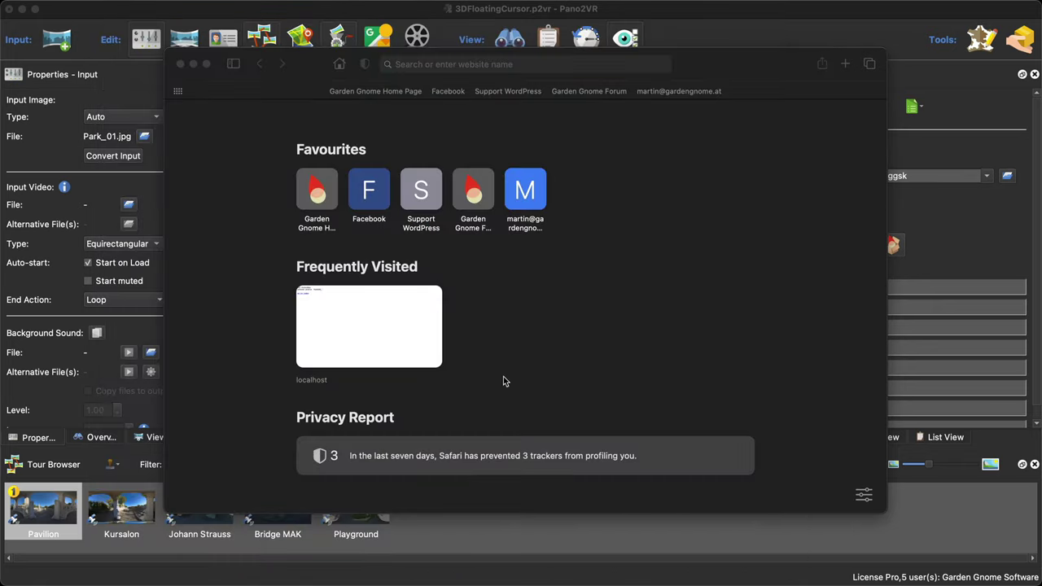
Load the copied link to the flaviocopes.com article on continuously rotating an image using CSS
click(568, 65)
right_click(569, 66)
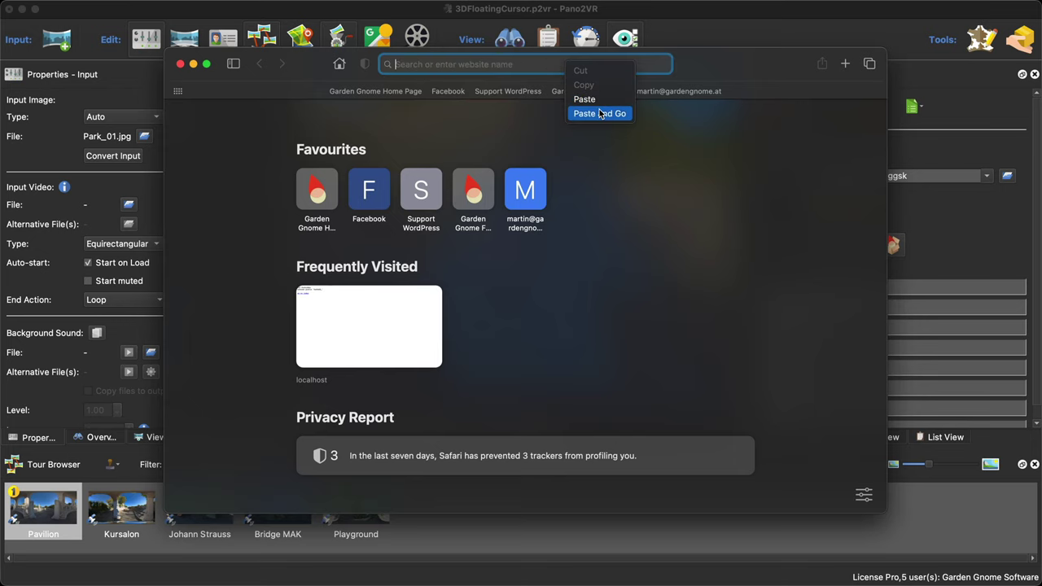
click(599, 113)
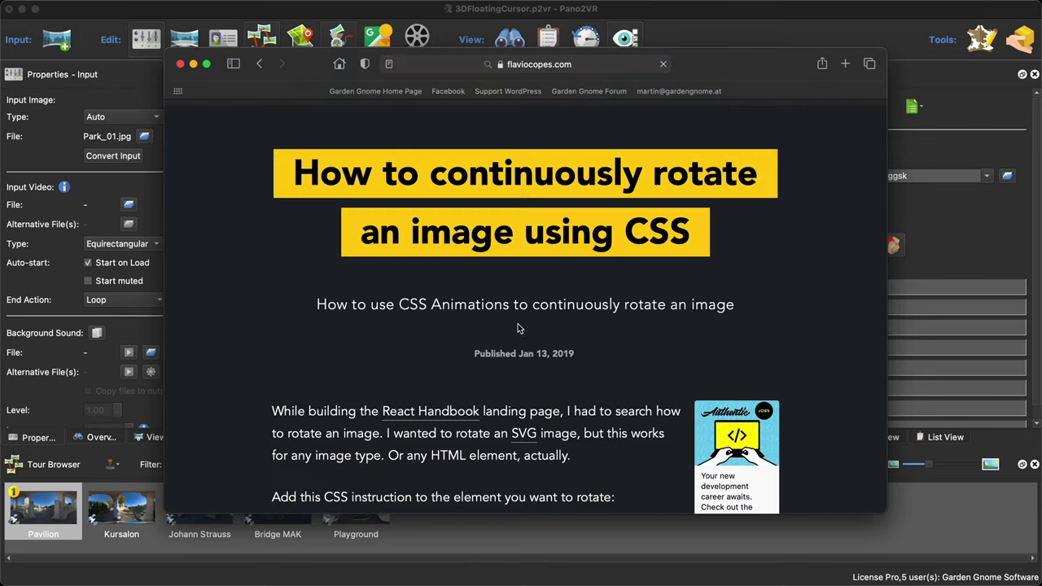
scroll(285, 295, down, 7)
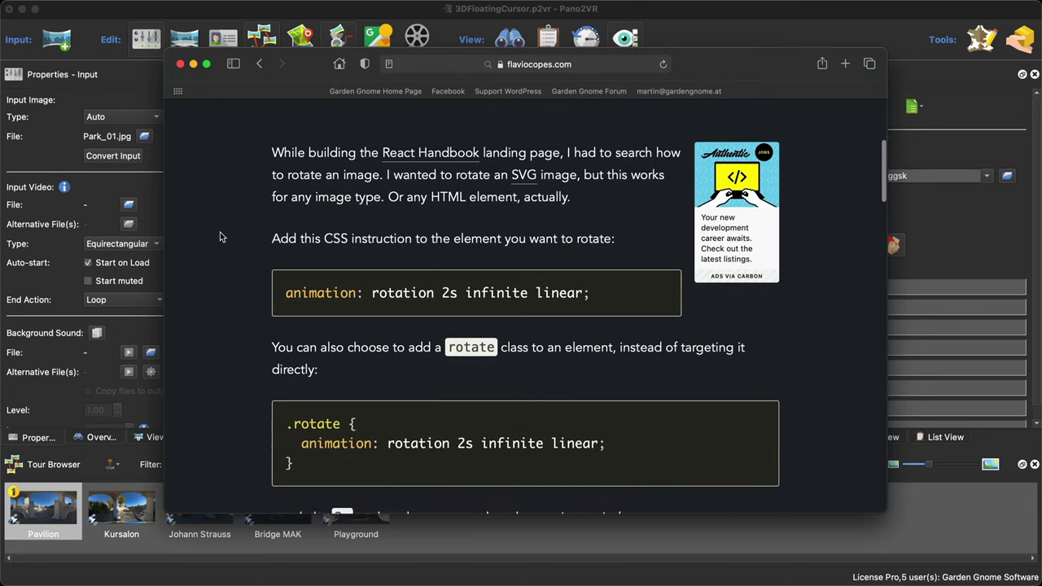
scroll(220, 237, down, 8)
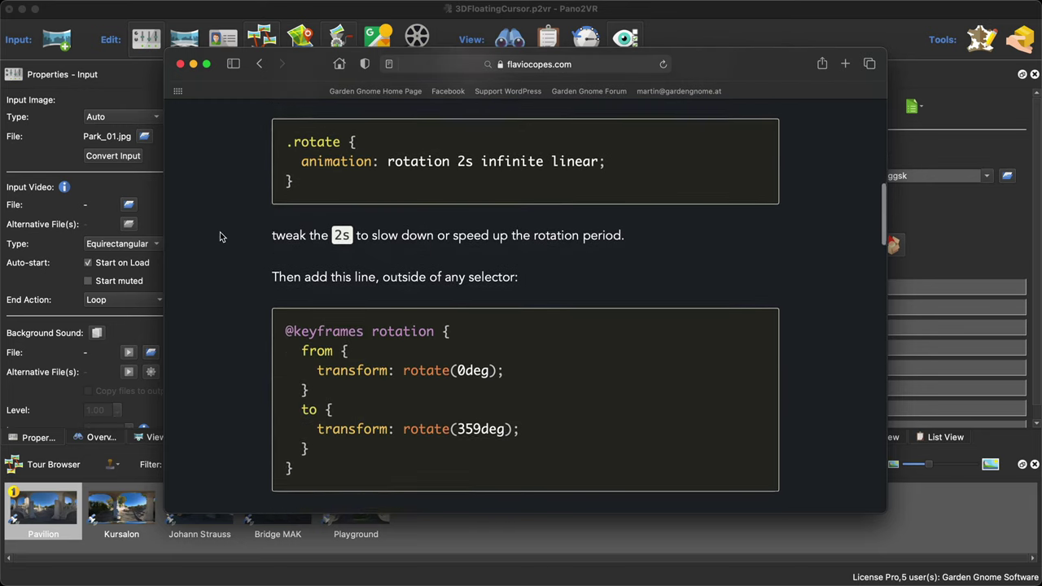
drag(295, 401, 283, 265)
right_click(338, 267)
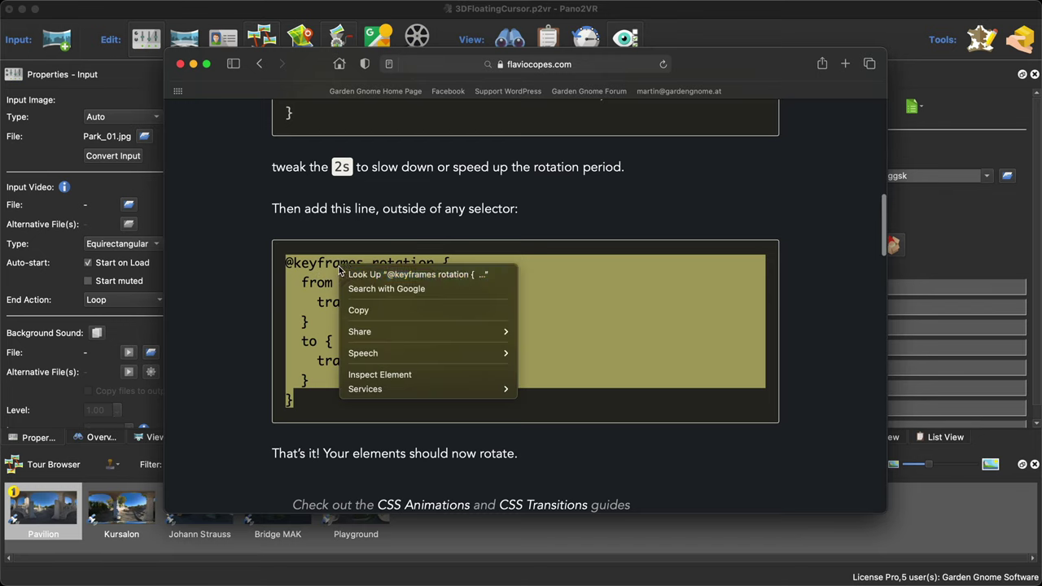
click(366, 311)
scroll(560, 214, up, 4)
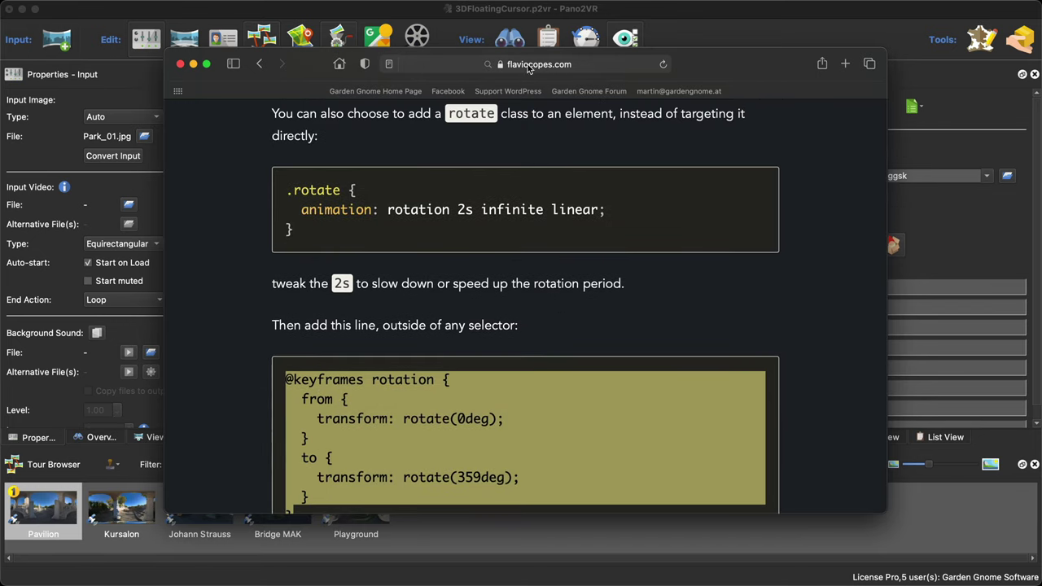
click(192, 63)
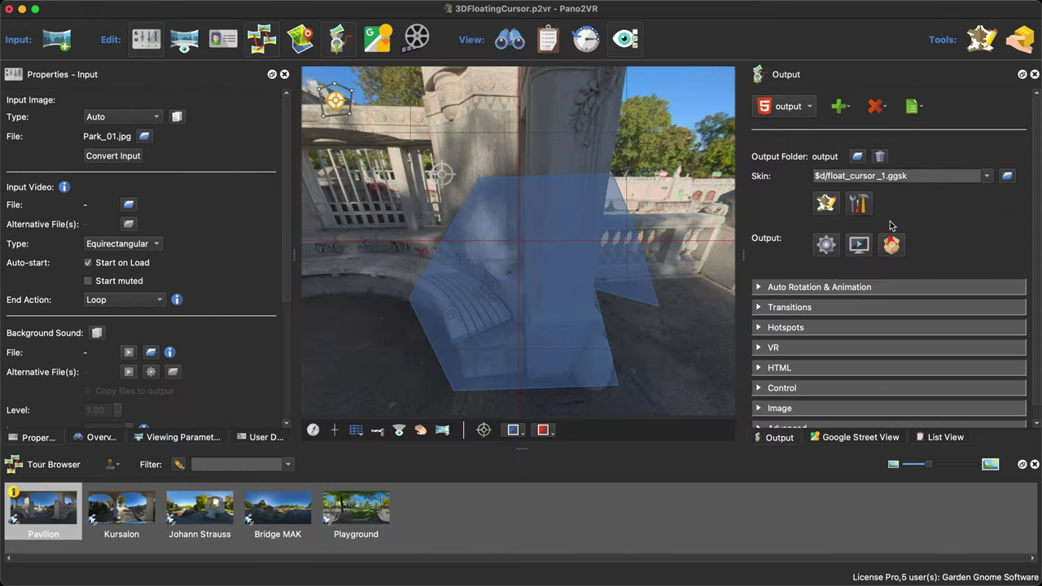
click(830, 206)
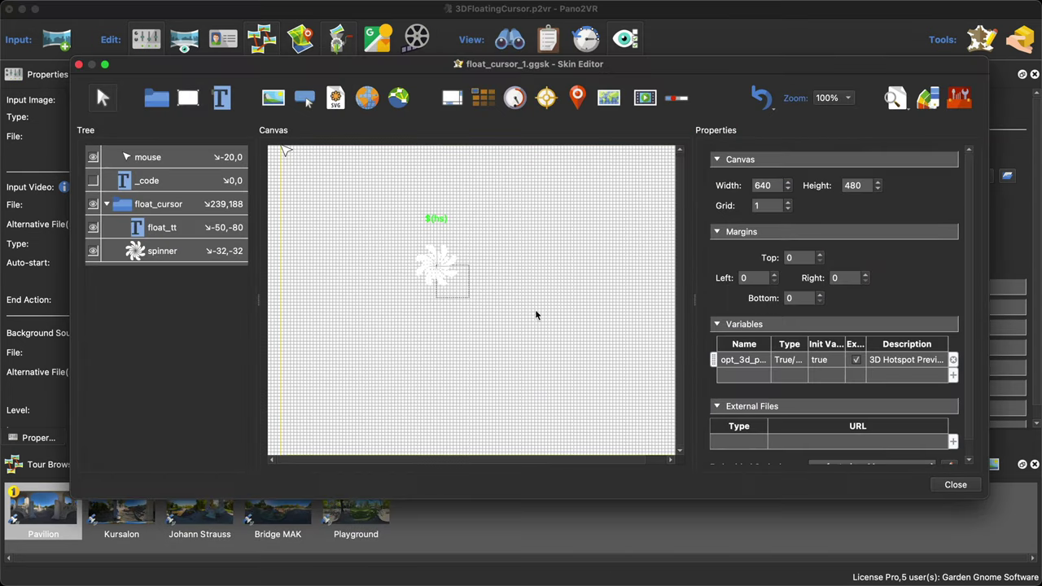
scroll(879, 417, down, 1)
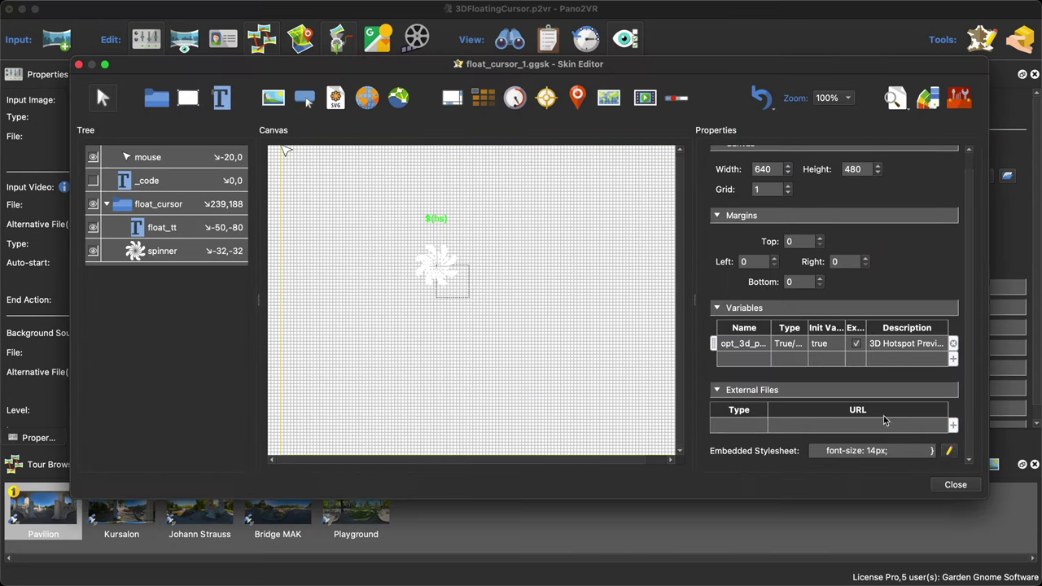
click(951, 453)
click(521, 299)
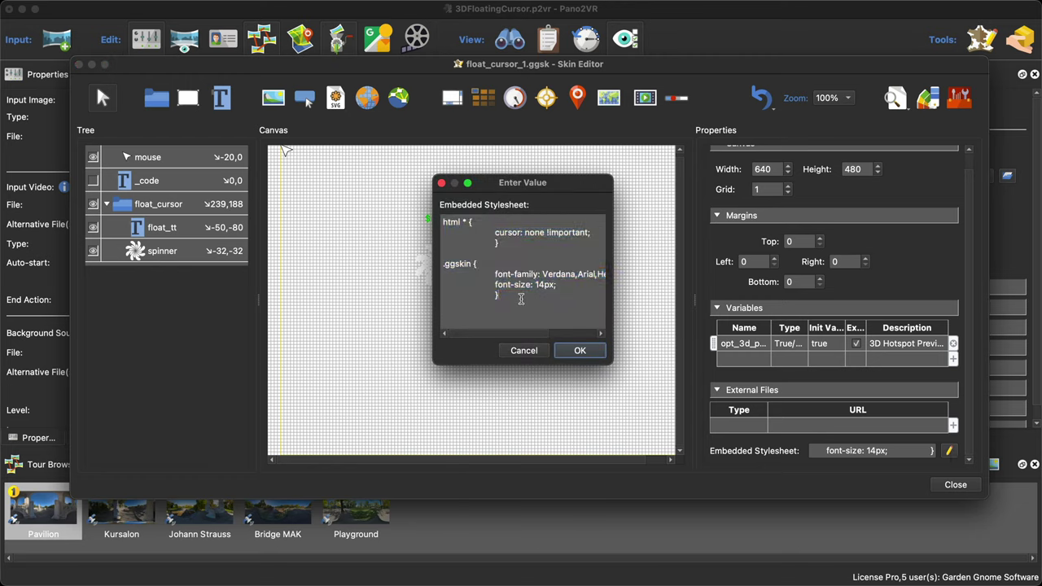
key(Return)
key(Return)
key(Return)
key(Return)
key(Up)
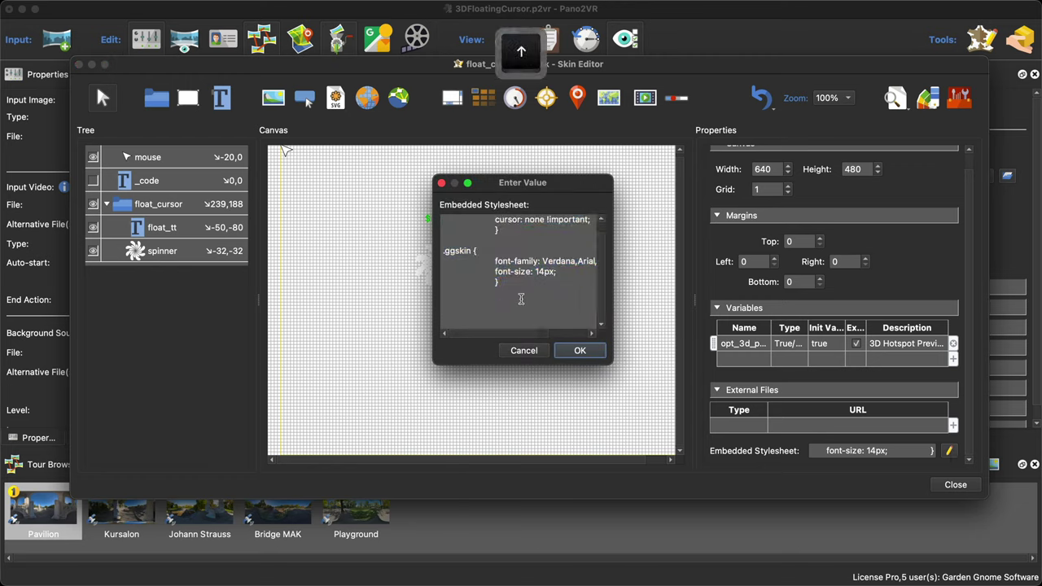
key(super+v)
scroll(521, 299, up, 5)
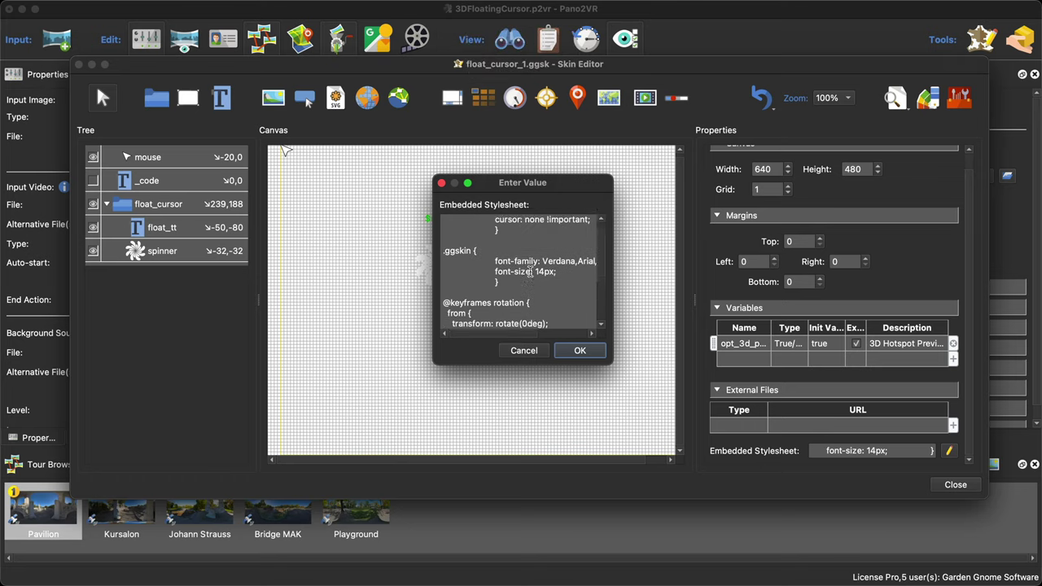
drag(616, 371, 760, 496)
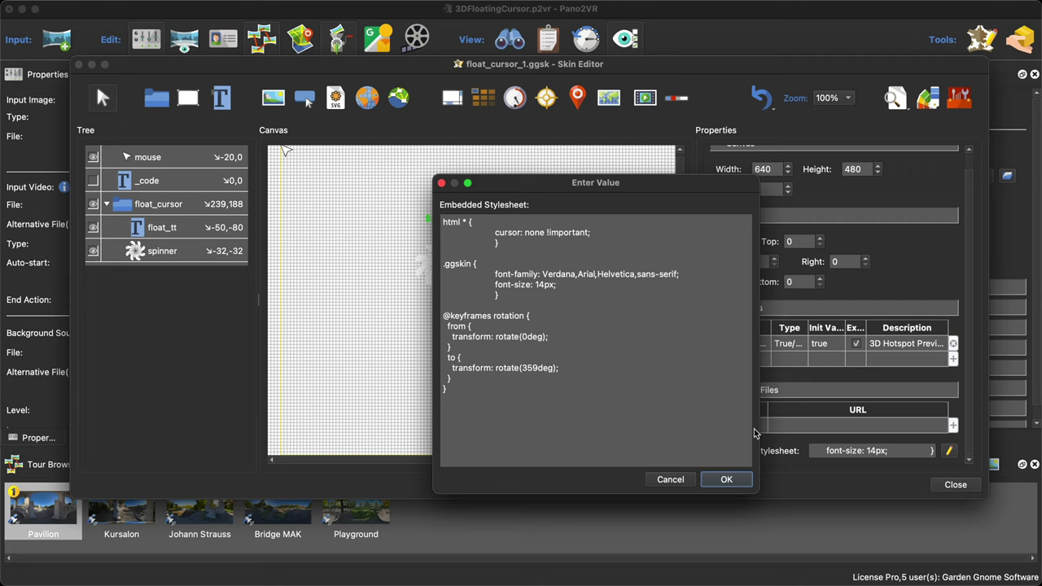
click(736, 480)
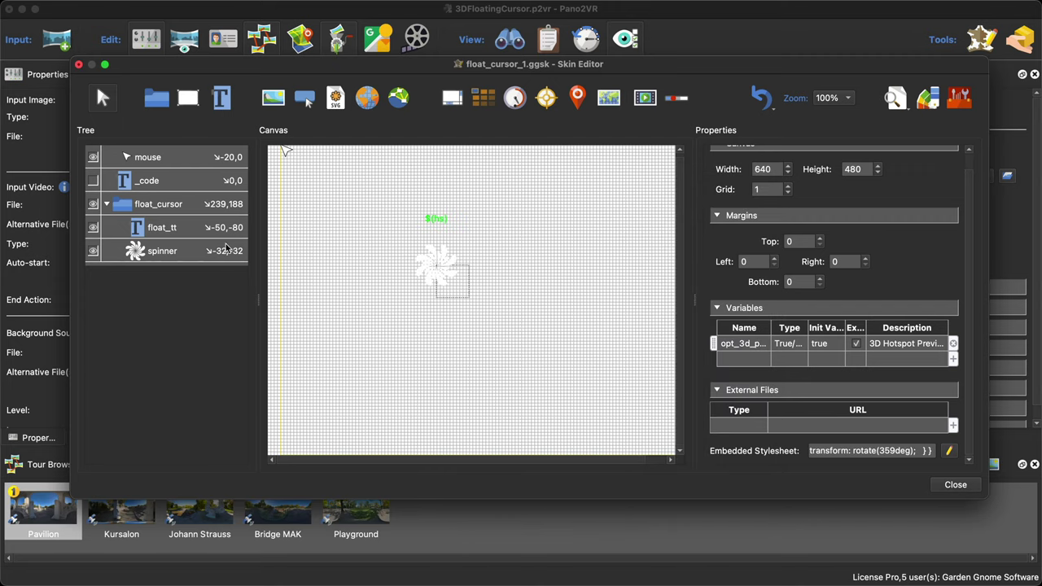
Change the spinner element's ID to spinner1
click(148, 252)
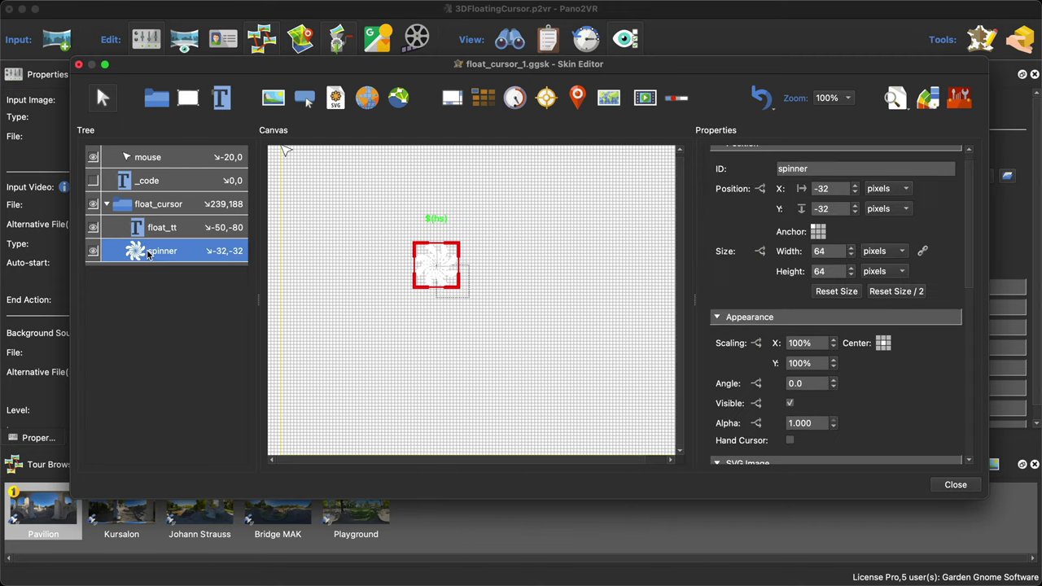
click(822, 168)
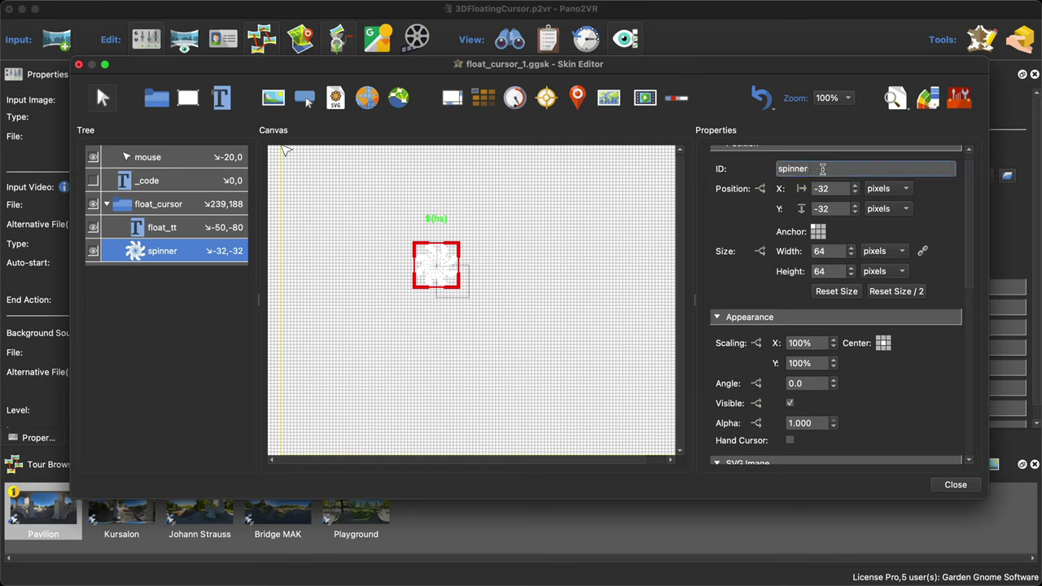
text(1)
key(Return)
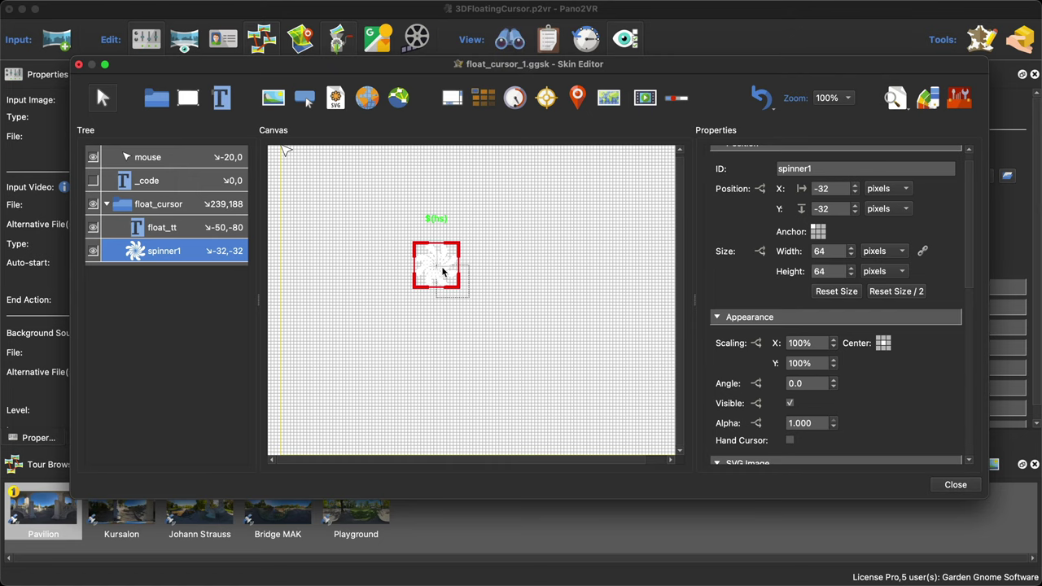
Duplicate spinner1, move the copy into the float_cursor container above the original, and rename it spinner2
key(super+c)
key(super+v)
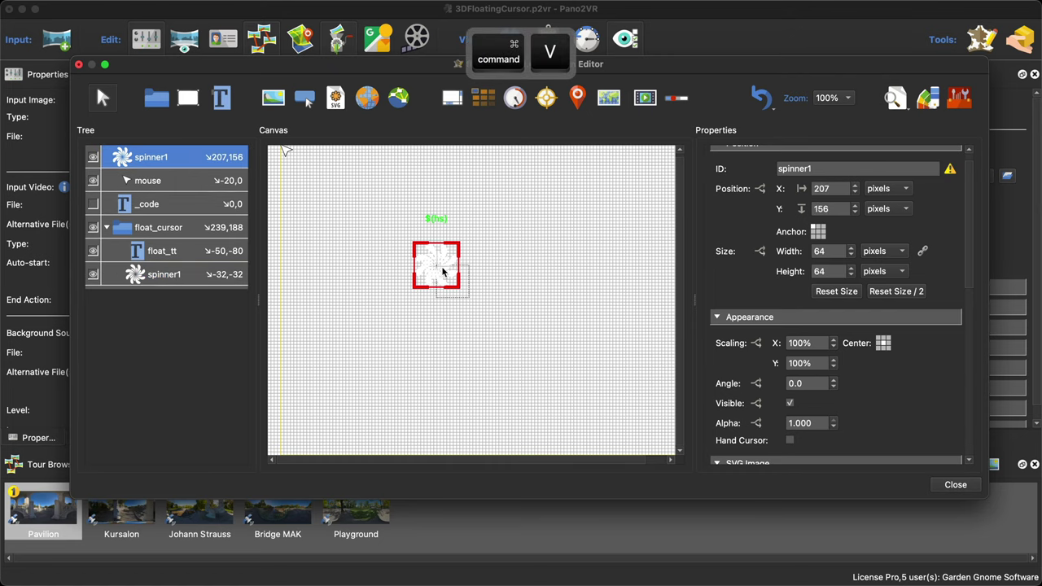
drag(163, 156, 169, 263)
click(828, 166)
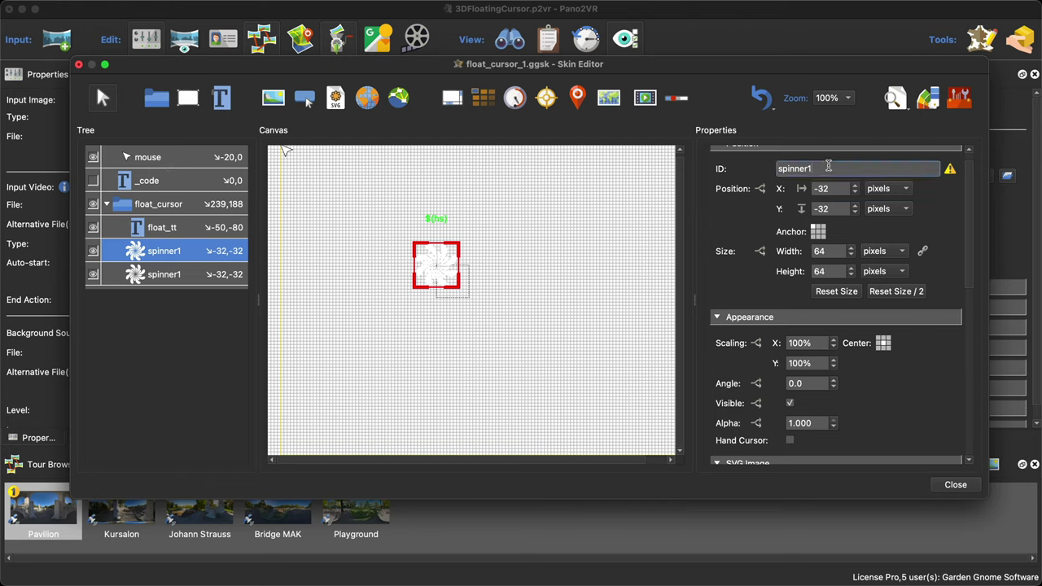
key(BackSpace)
text(2)
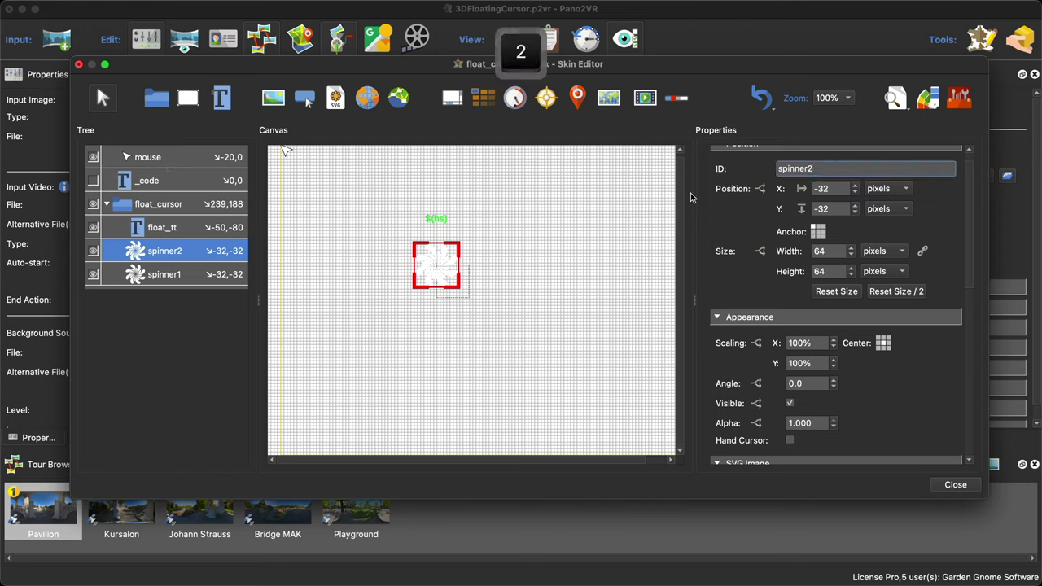
click(775, 290)
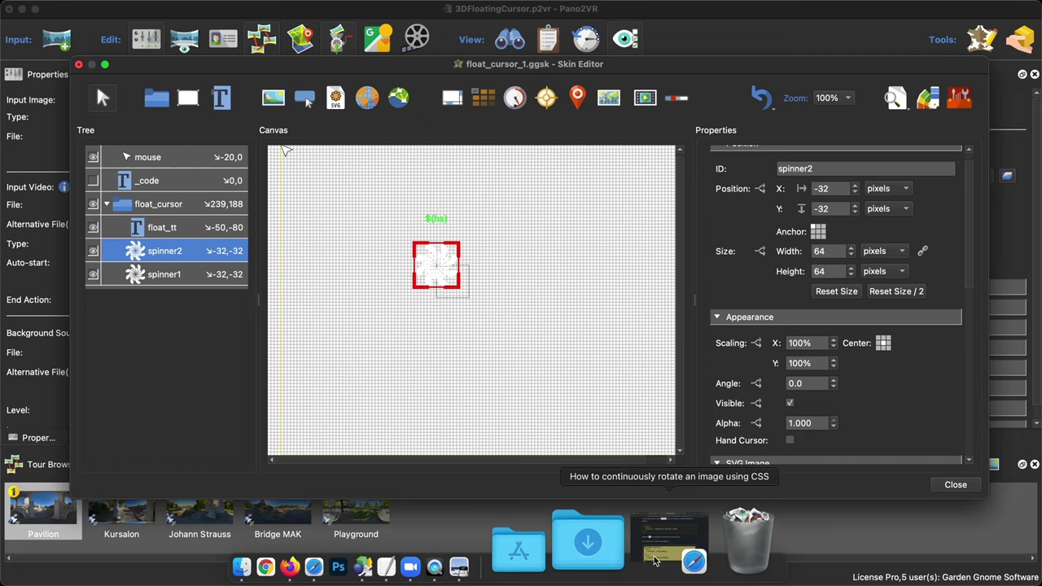
Switch back to the CSS rotation article in Safari and select the "animation: rotation 2s infinite linear;" instruction for copying
click(663, 543)
scroll(616, 317, up, 5)
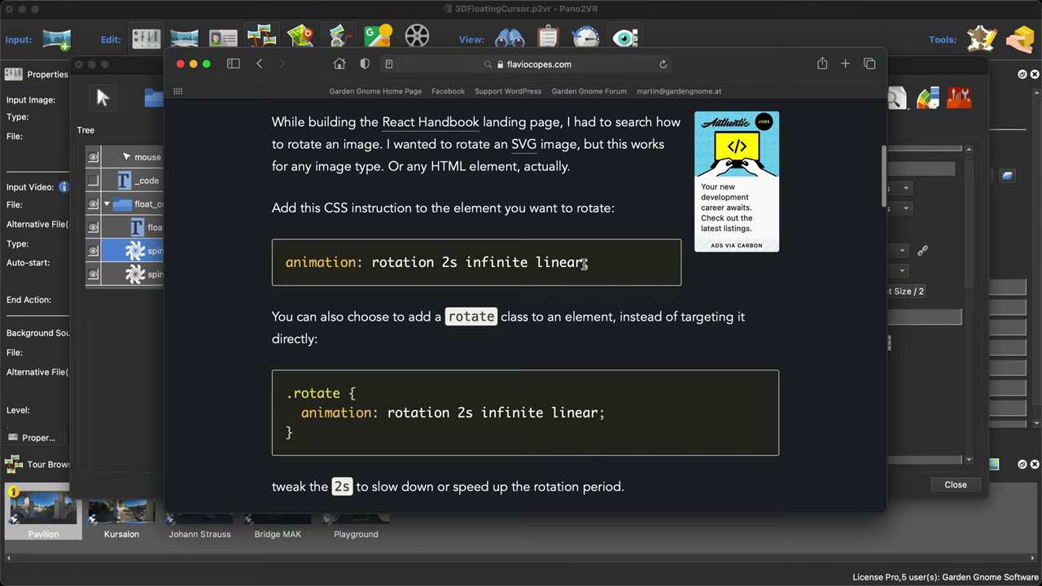
drag(590, 262, 296, 265)
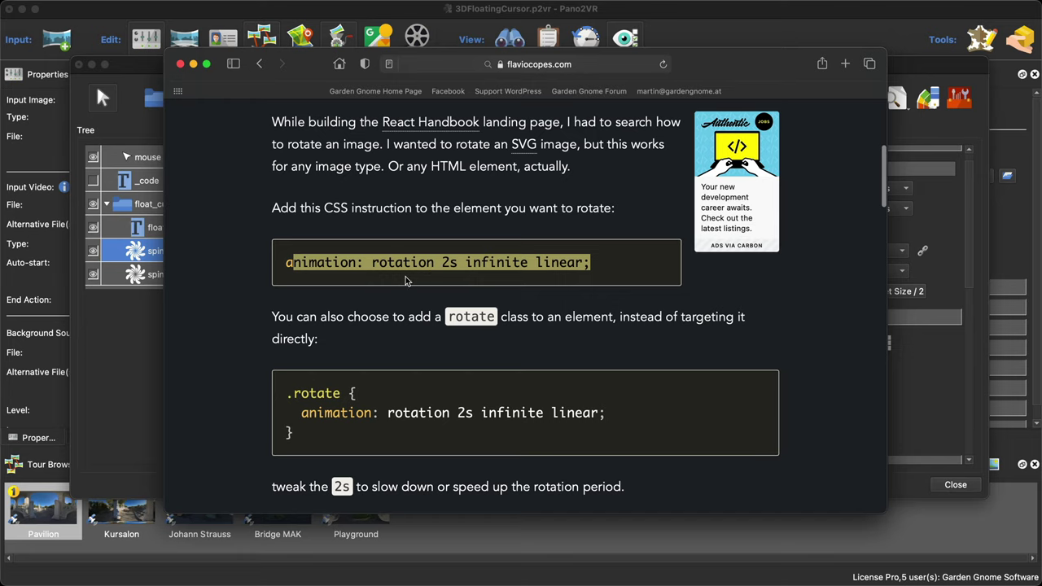
Copy the web page's CSS line "animation: rotation 2s infinite linear;" and paste it into spinner2's CSS Styles
click(285, 262)
drag(285, 262, 591, 264)
key(super+c)
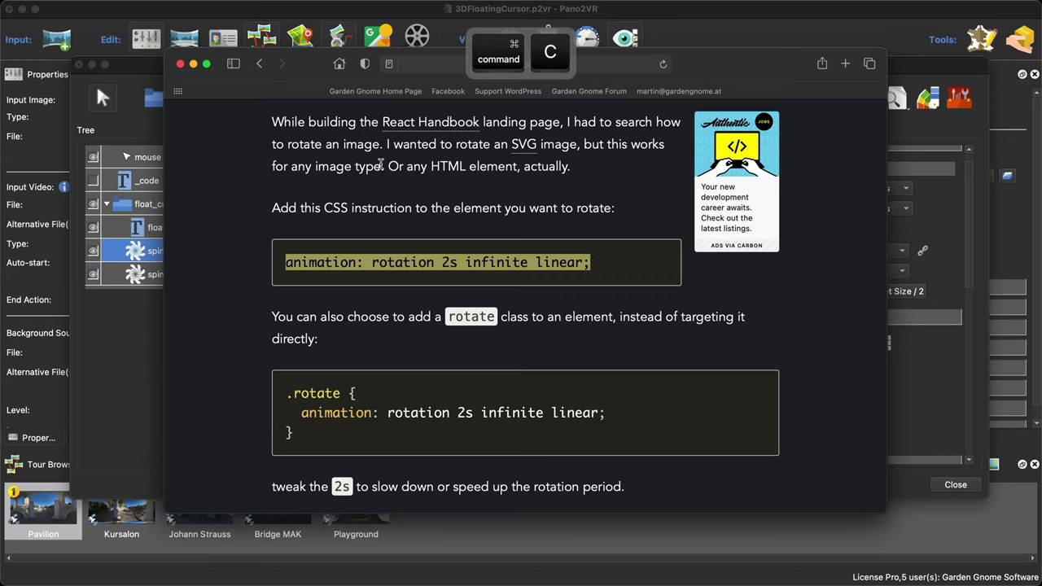
click(180, 64)
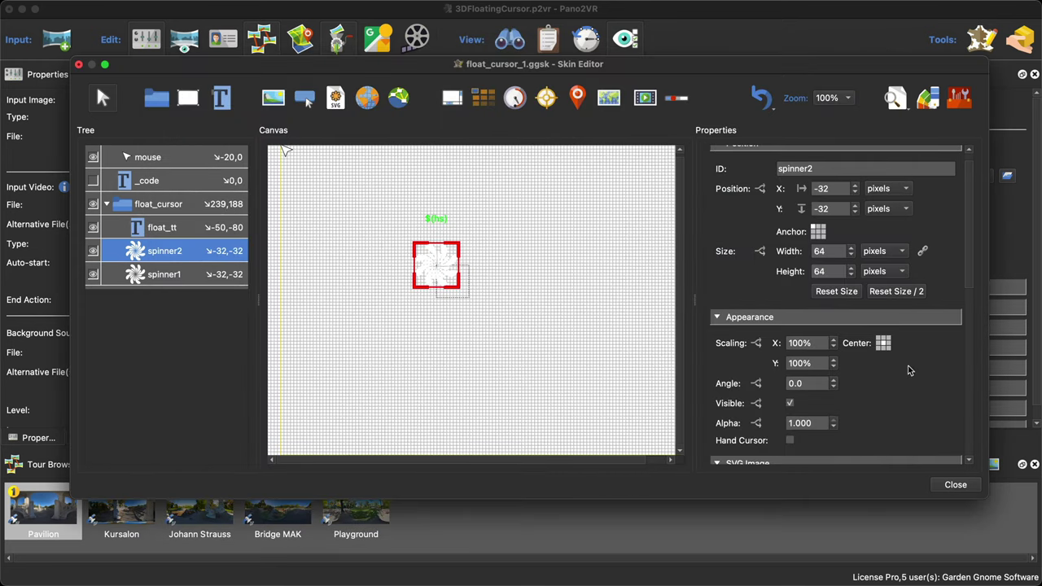
scroll(913, 365, down, 10)
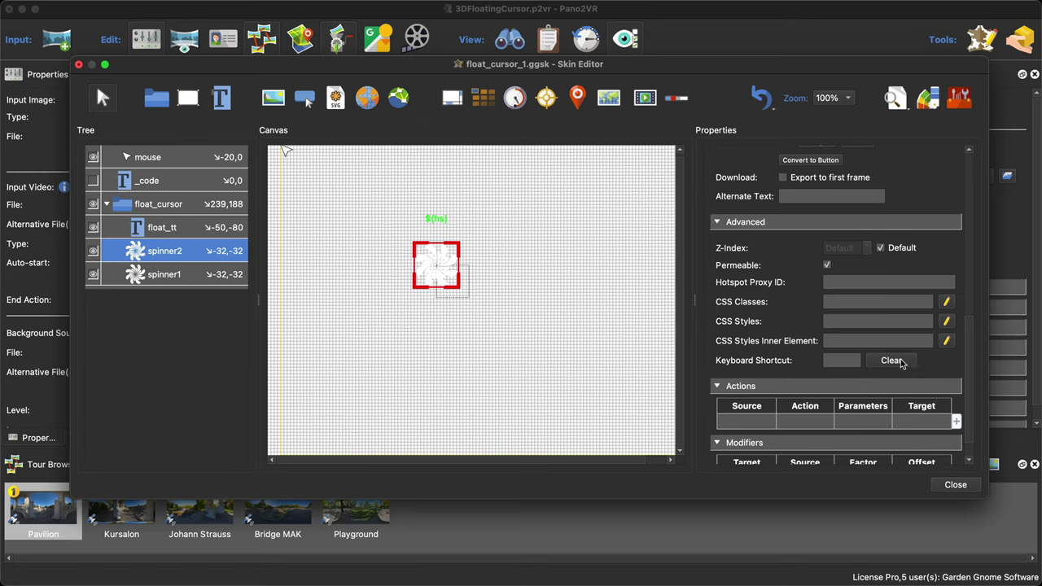
click(844, 320)
key(super+v)
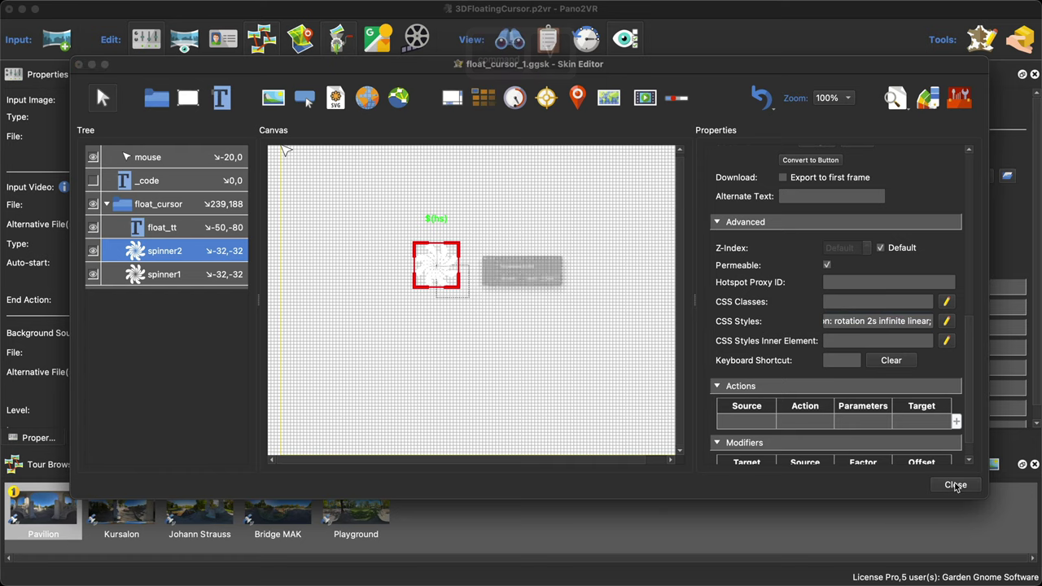
Save and close the skin, regenerate the output overwriting pano.xml, and check the spinning cursor in the browser
click(952, 484)
click(608, 296)
click(826, 244)
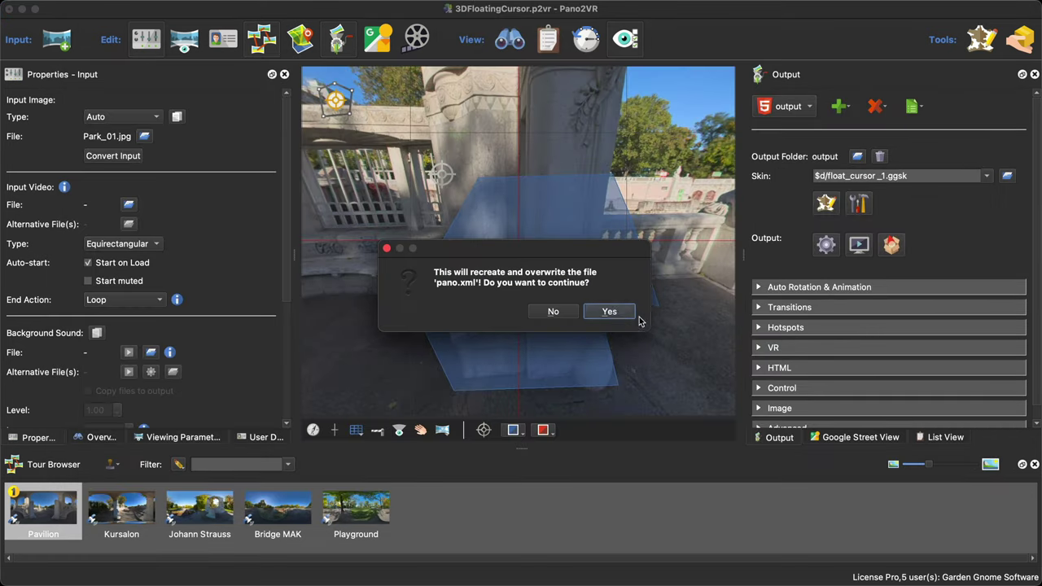
click(614, 309)
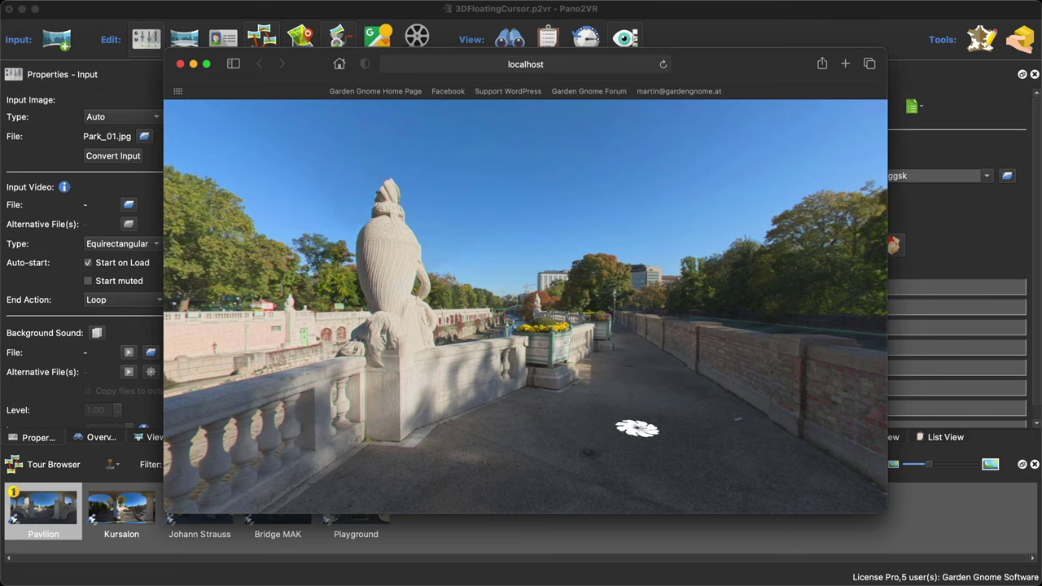
click(180, 63)
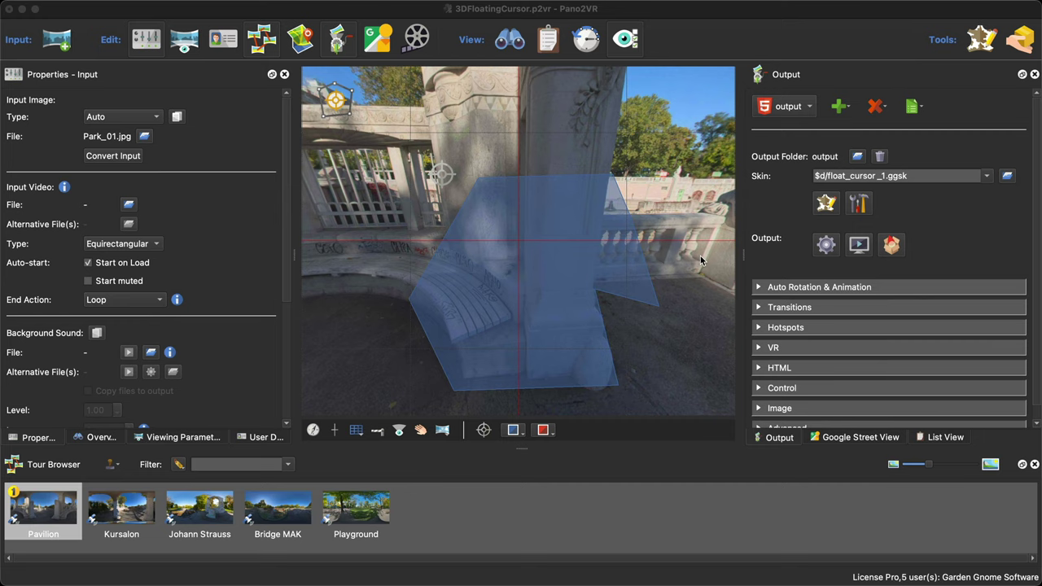
Reopen the skin and add a visibility logic block to spinner1 with the trigger hotspot title: $(hs)
click(825, 204)
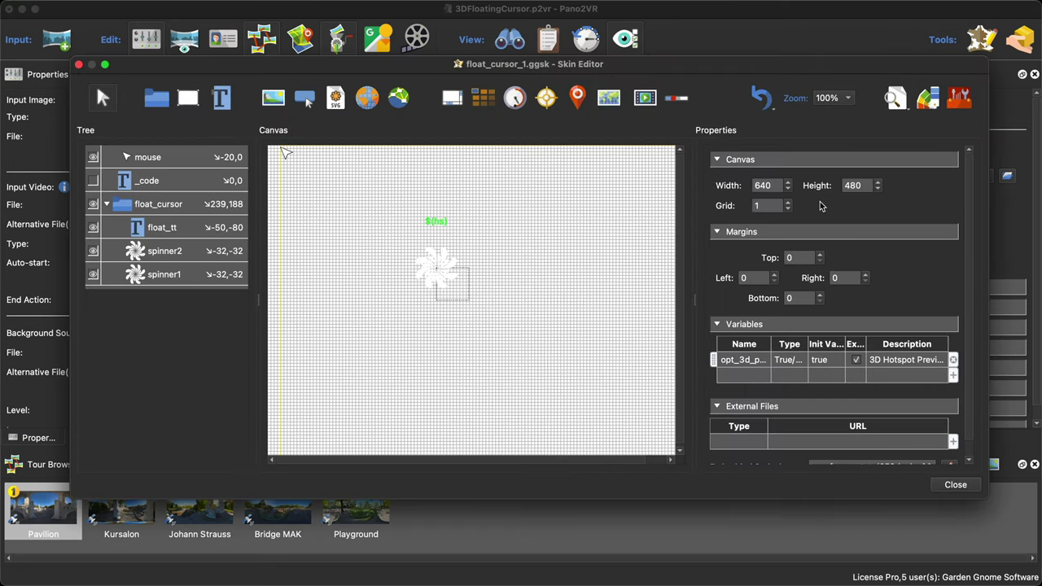
click(166, 277)
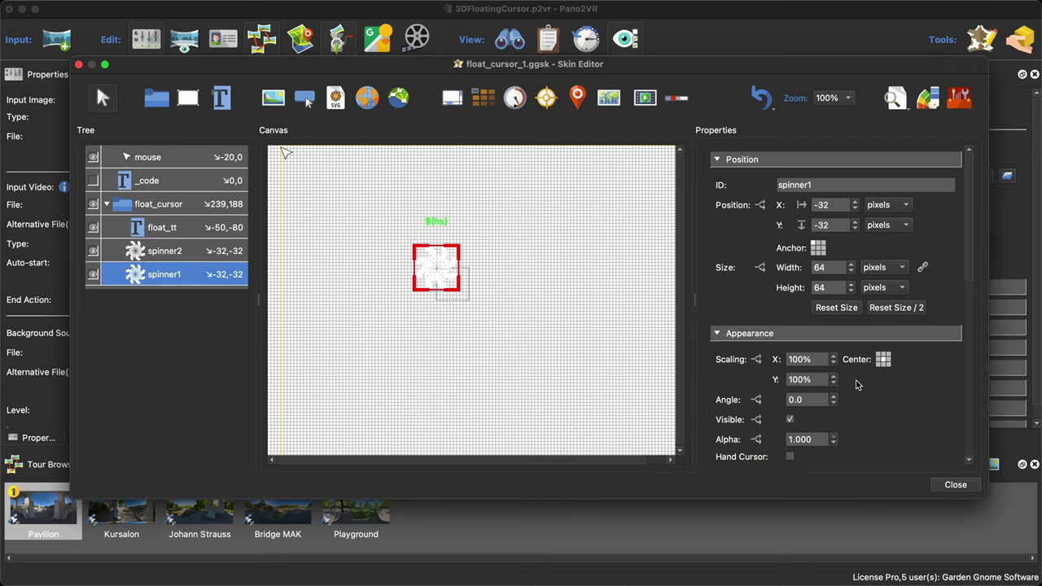
scroll(886, 389, down, 3)
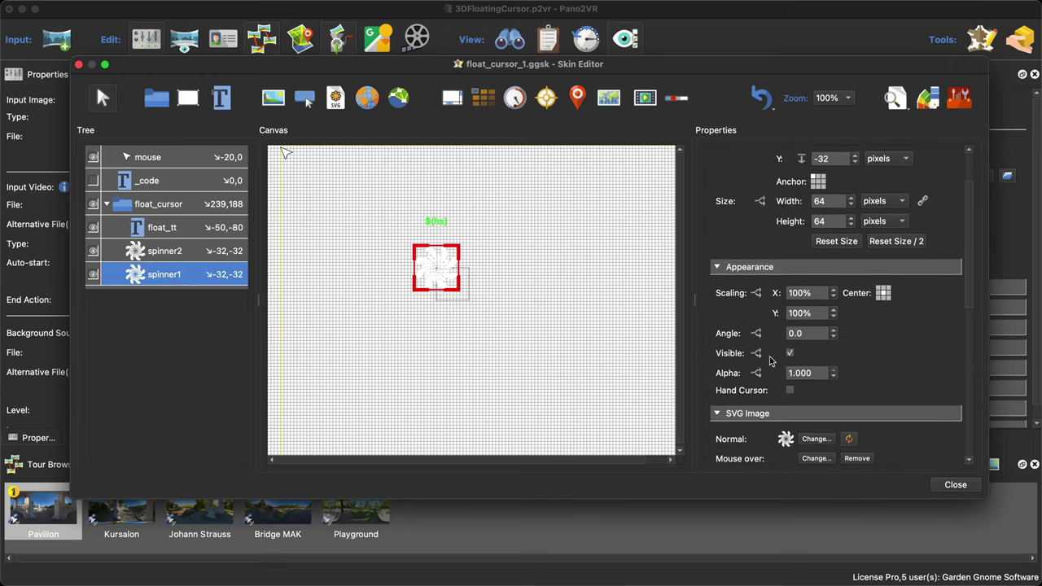
scroll(733, 338, down, 2)
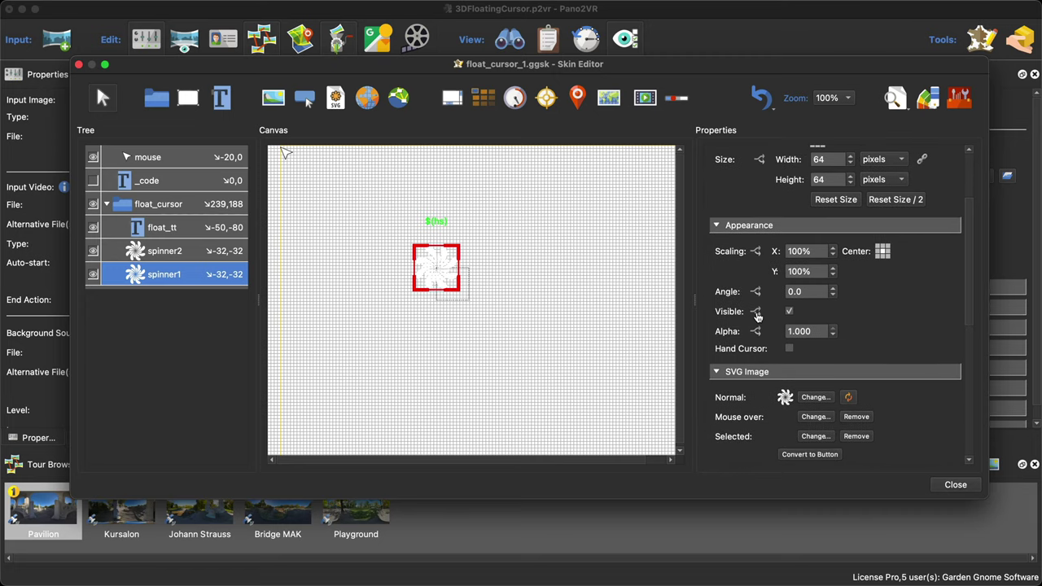
click(756, 312)
double_click(395, 199)
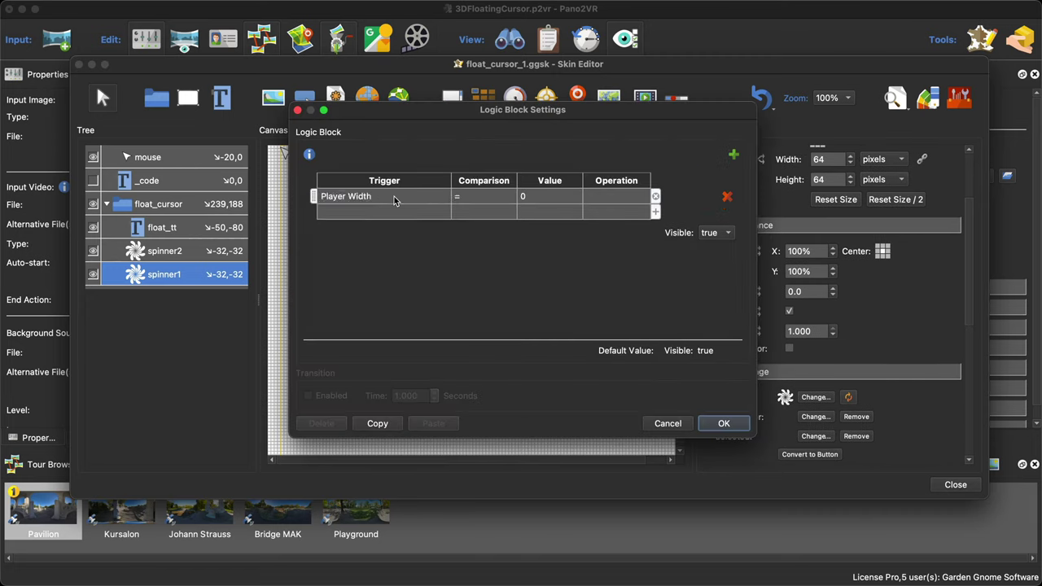
mouse_move(396, 320)
mouse_move(490, 325)
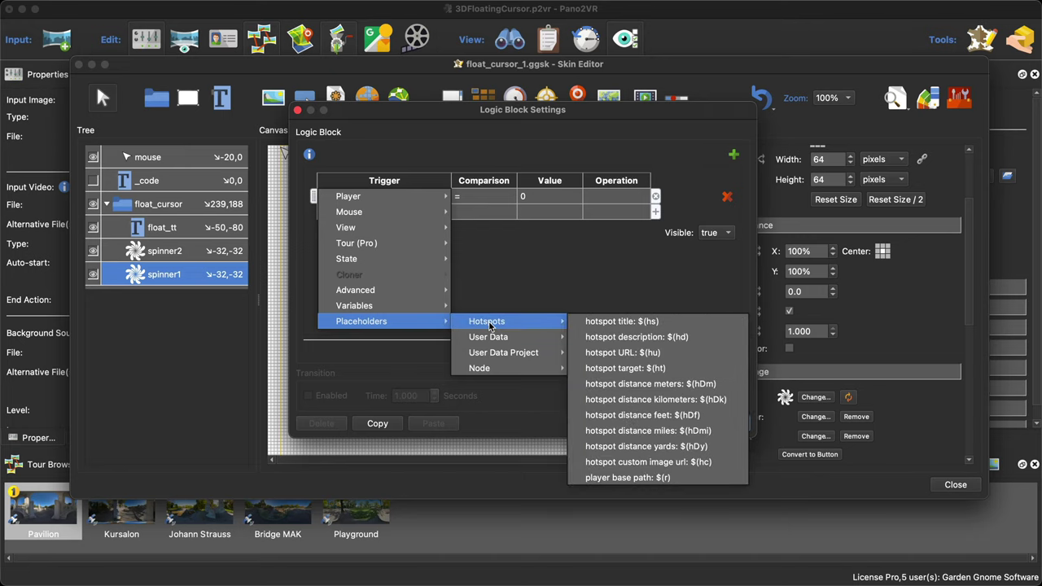
click(606, 323)
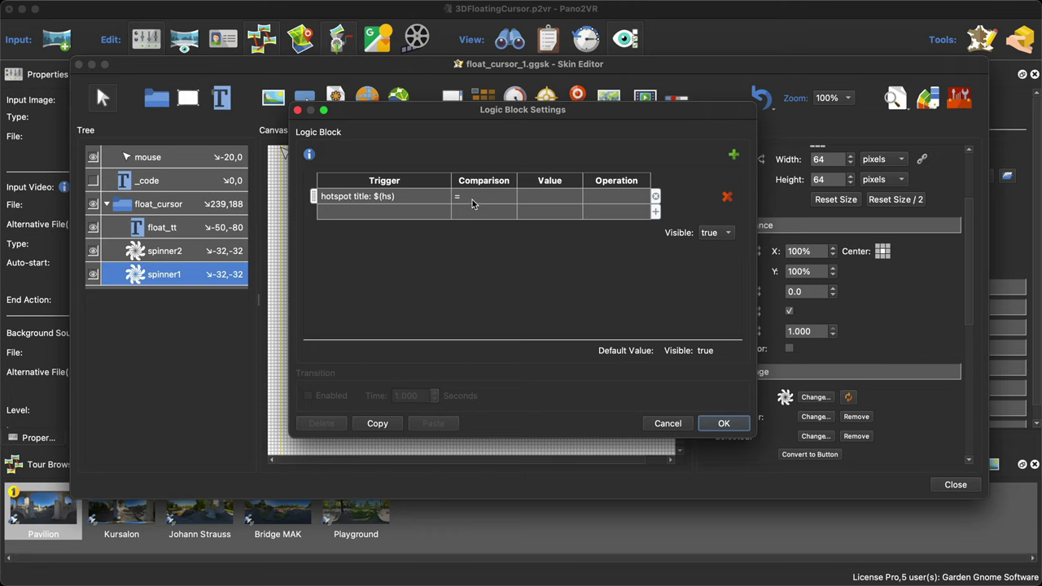
Make spinner1's logic block set Visible to false when the hotspot title is ≠ an empty value, and apply it
click(473, 202)
click(473, 202)
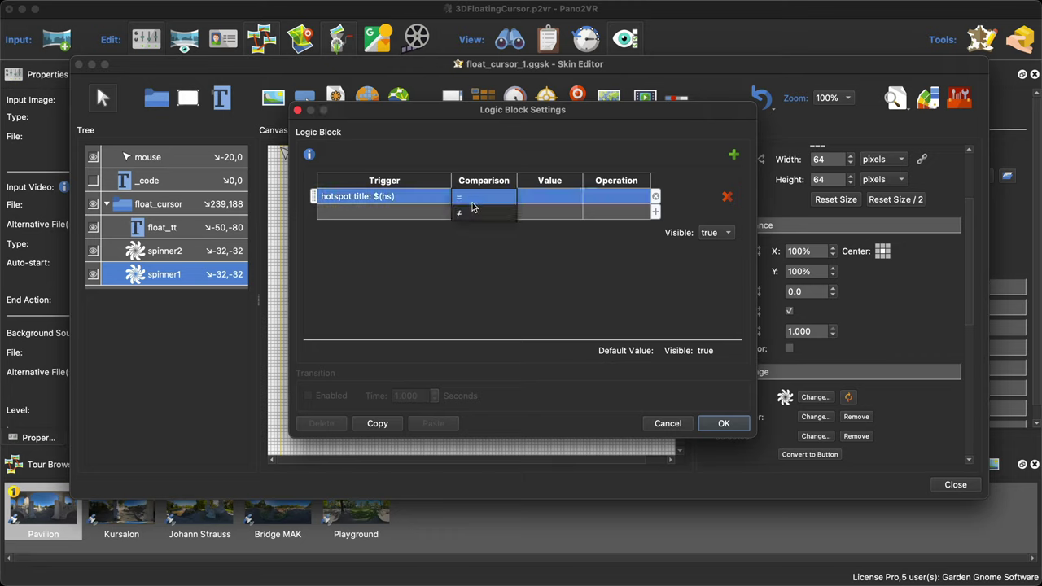
click(475, 213)
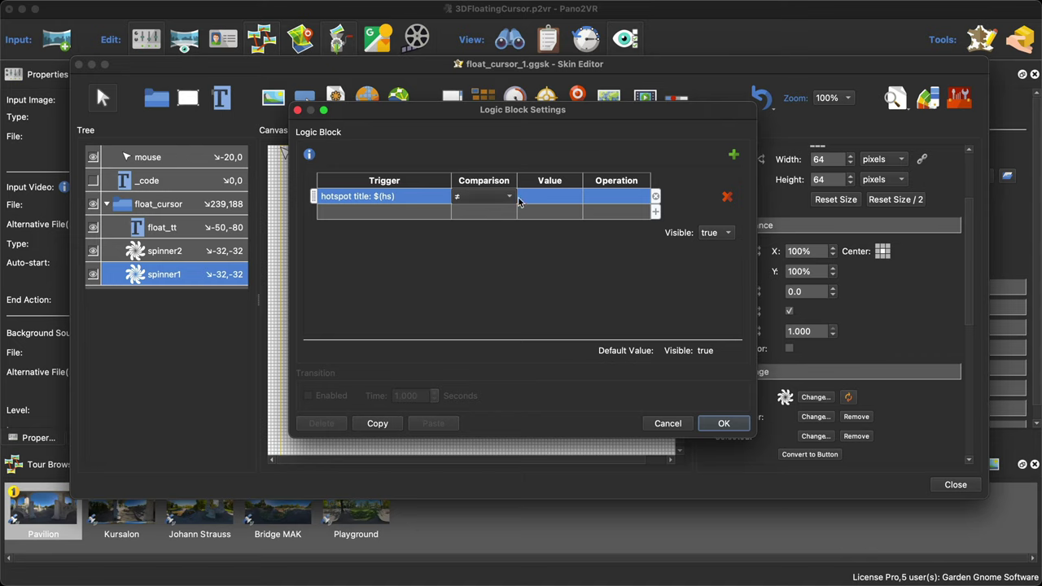
click(709, 233)
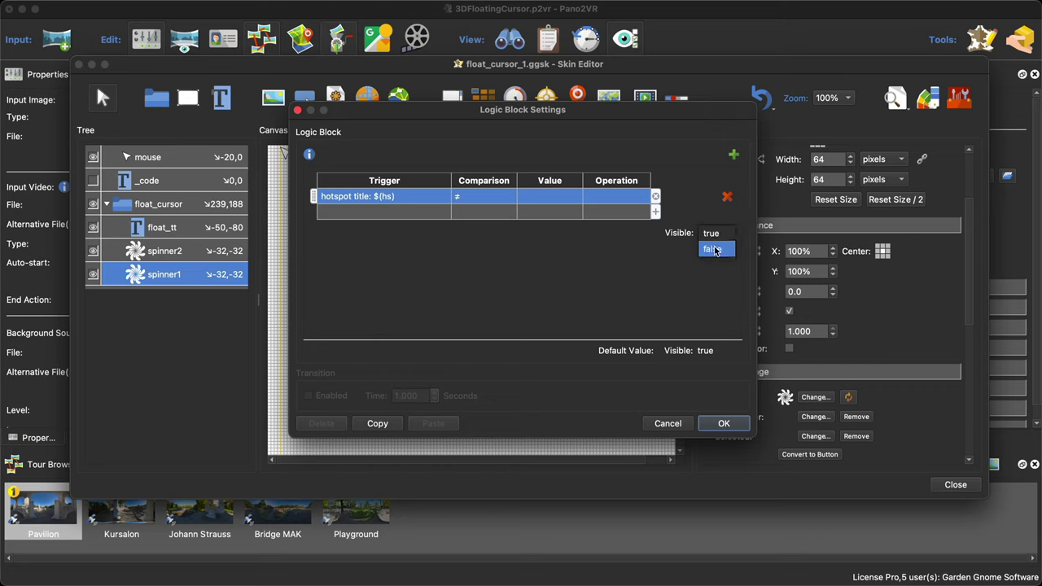
click(715, 251)
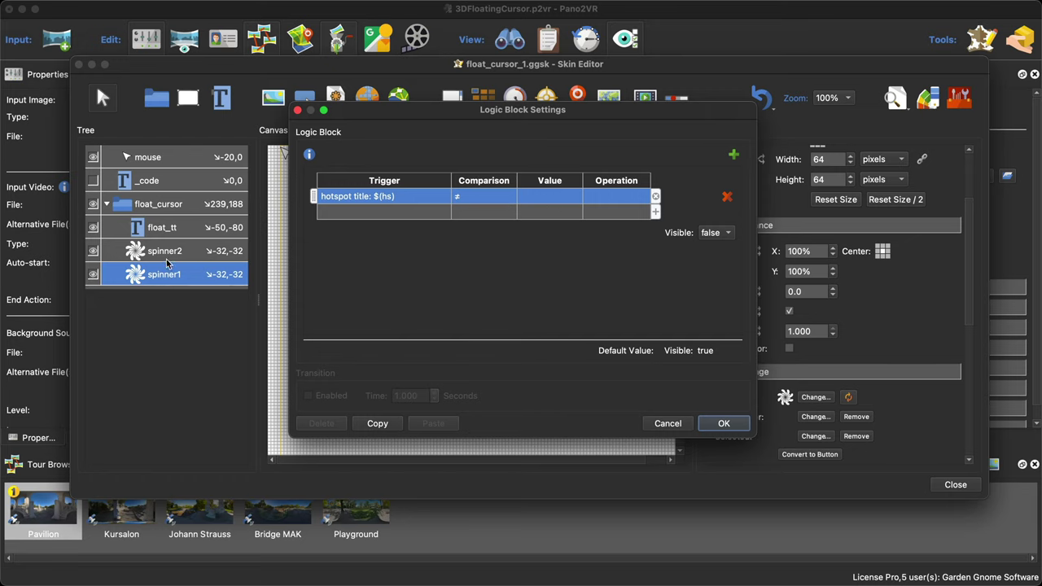
click(724, 424)
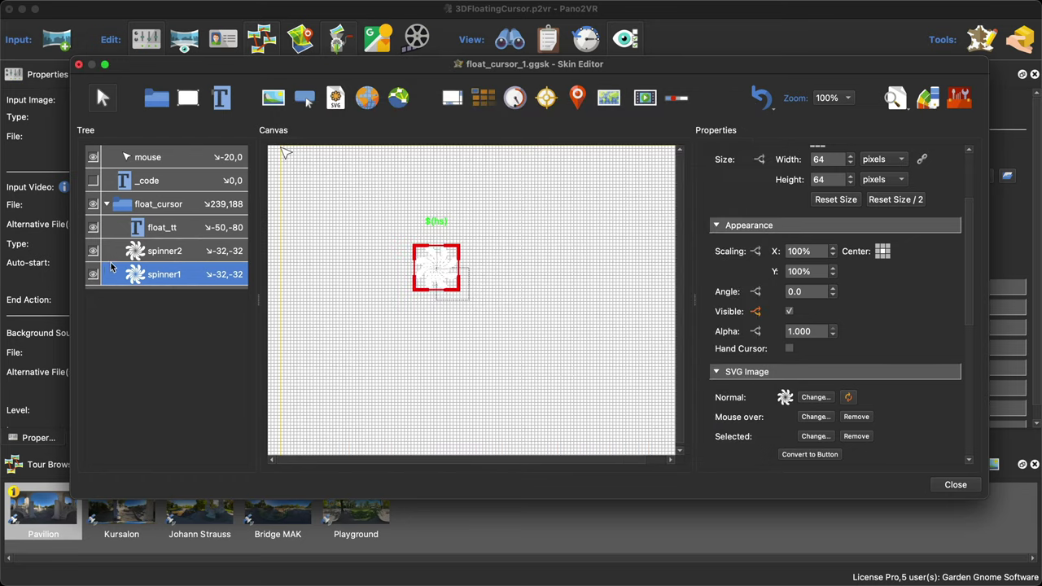
Hide spinner2 by default and add a visibility logic block triggered by hotspot title: $(hs)
click(163, 252)
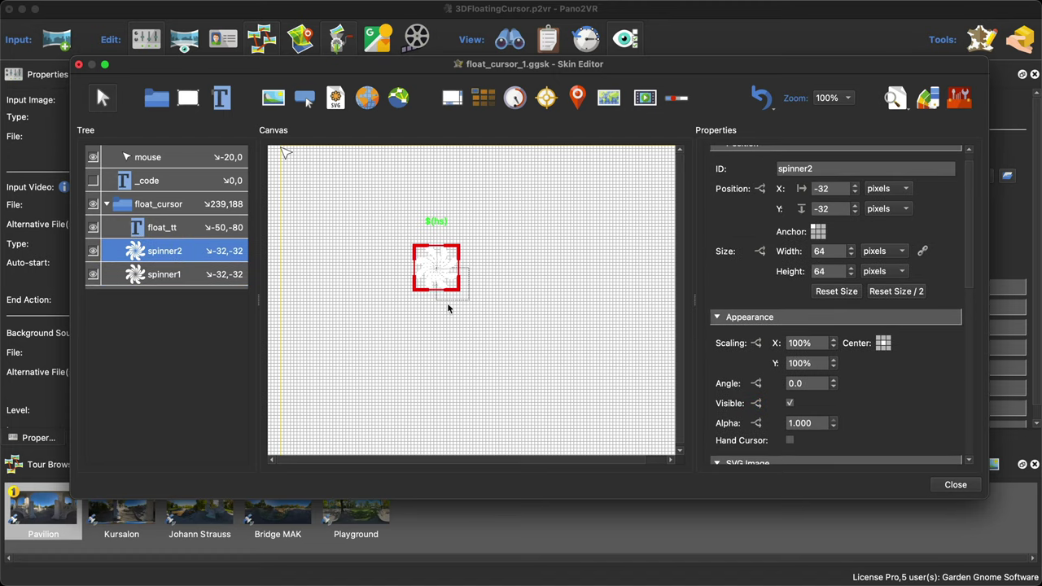
click(791, 403)
click(757, 403)
click(376, 196)
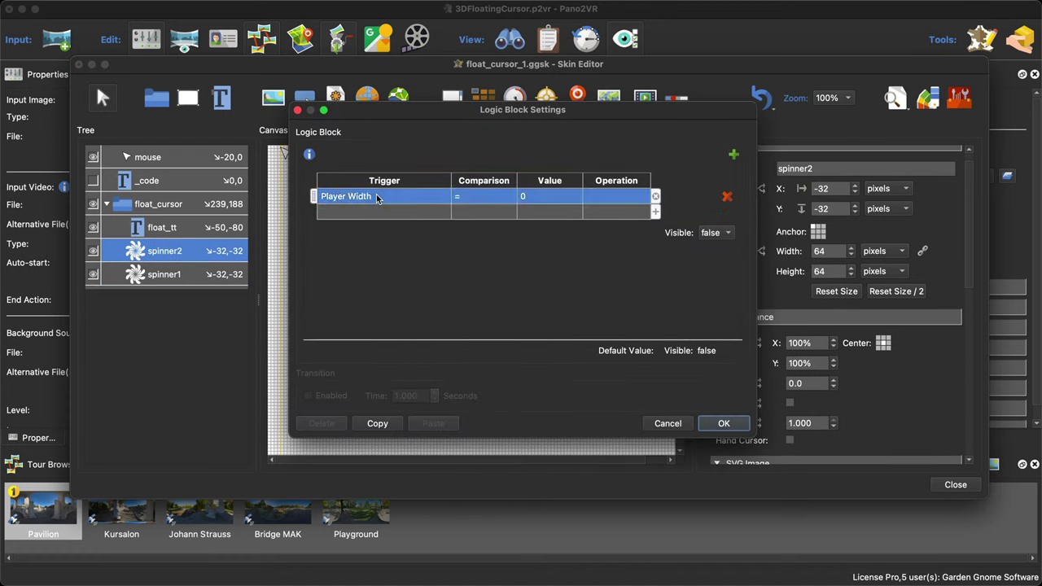
click(376, 195)
mouse_move(396, 321)
mouse_move(488, 323)
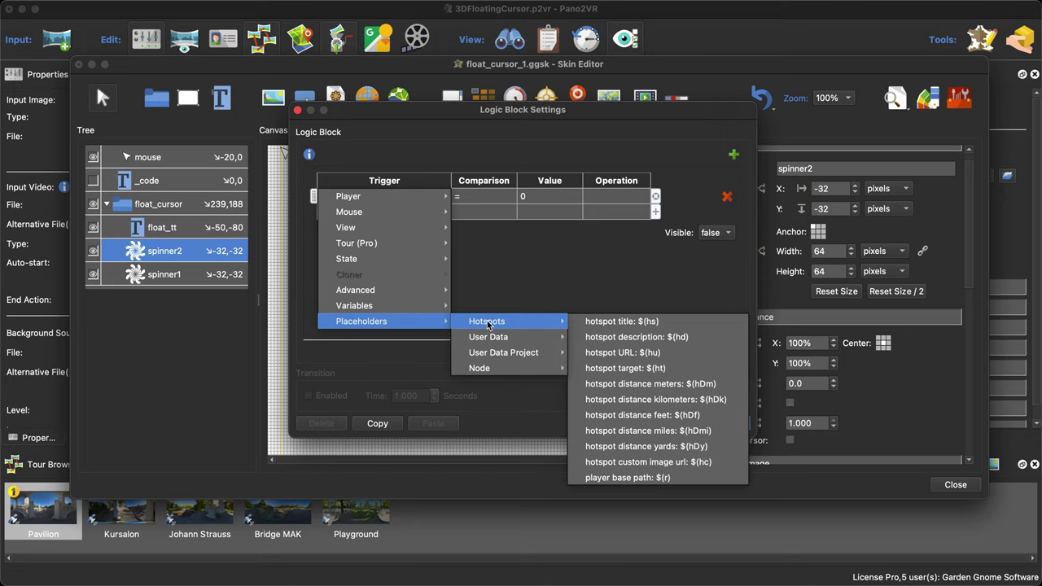
click(626, 324)
Make spinner2's logic block set Visible to true when the hotspot title is ≠ an empty value, and apply it
click(467, 199)
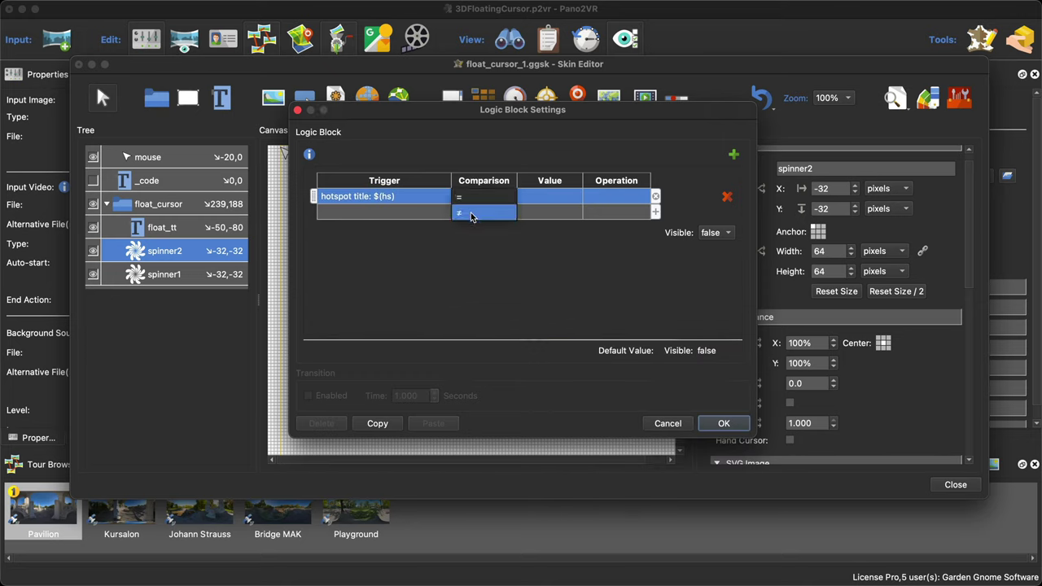
click(470, 214)
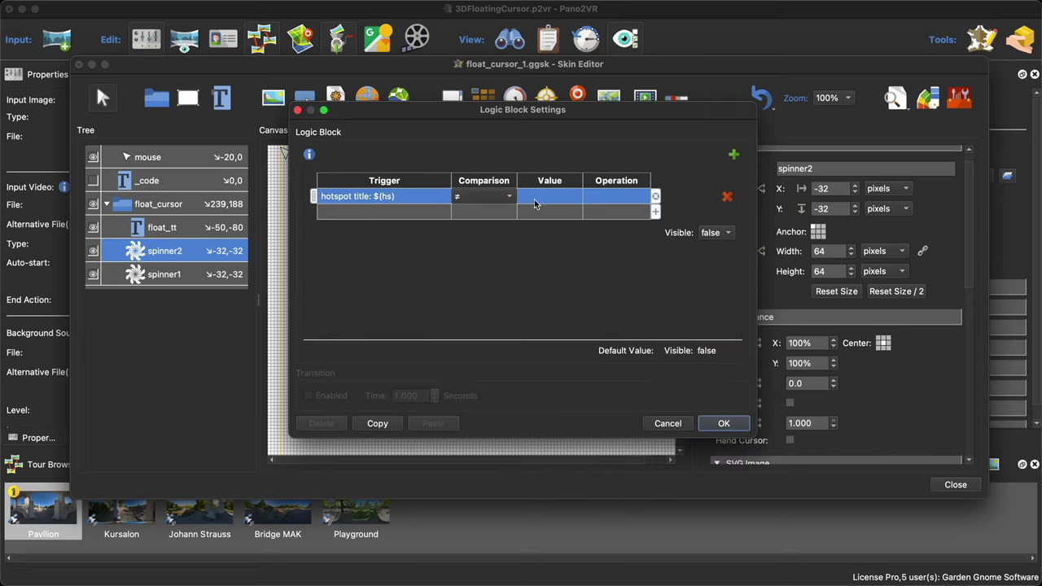
click(715, 233)
click(714, 219)
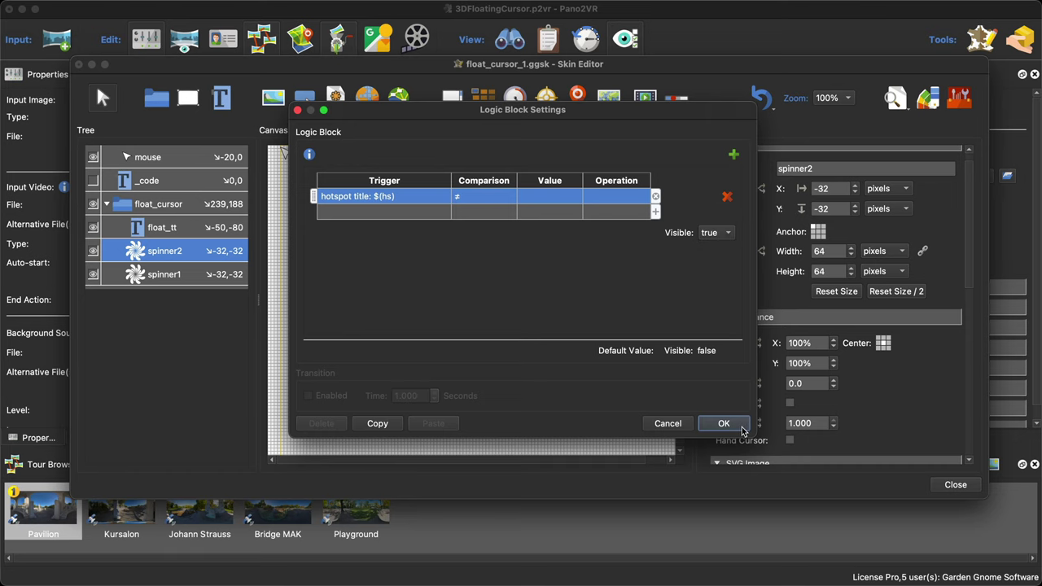
click(723, 423)
Save and close the skin, regenerate the output, and test the cursor on the ground and over the Playground hotspot
click(956, 485)
click(618, 300)
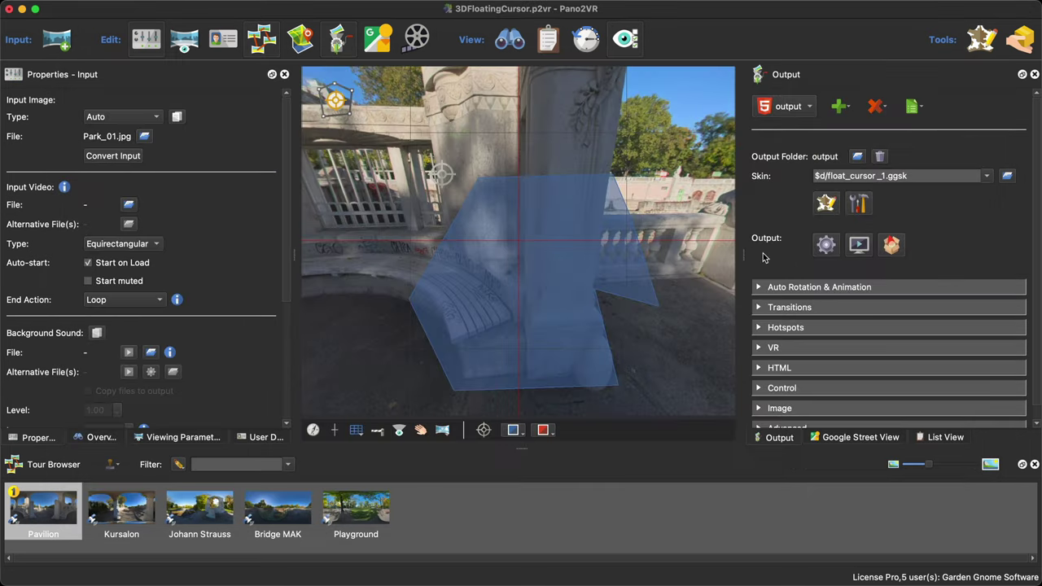
click(824, 246)
click(623, 313)
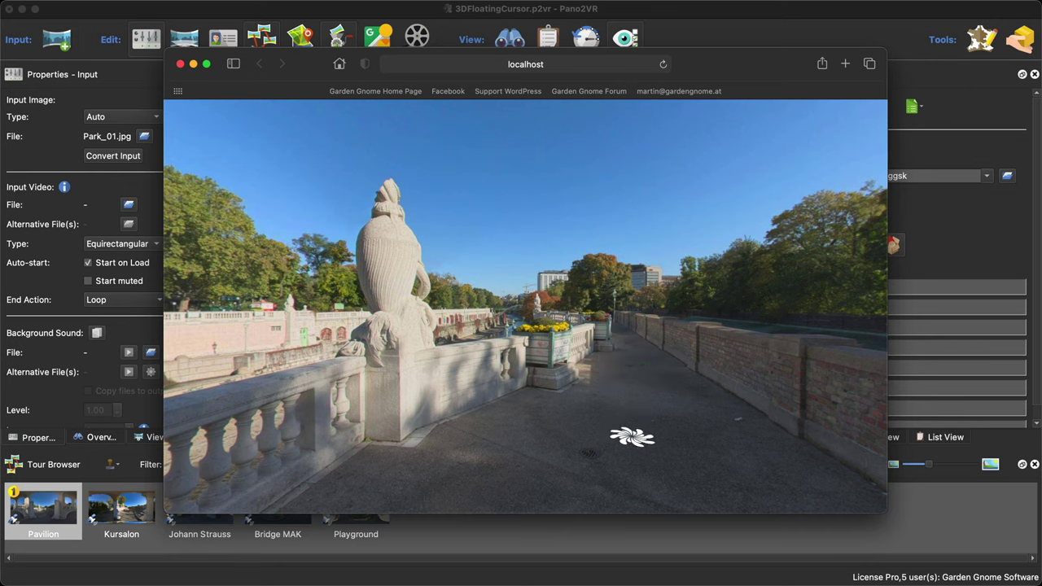
drag(637, 456, 562, 442)
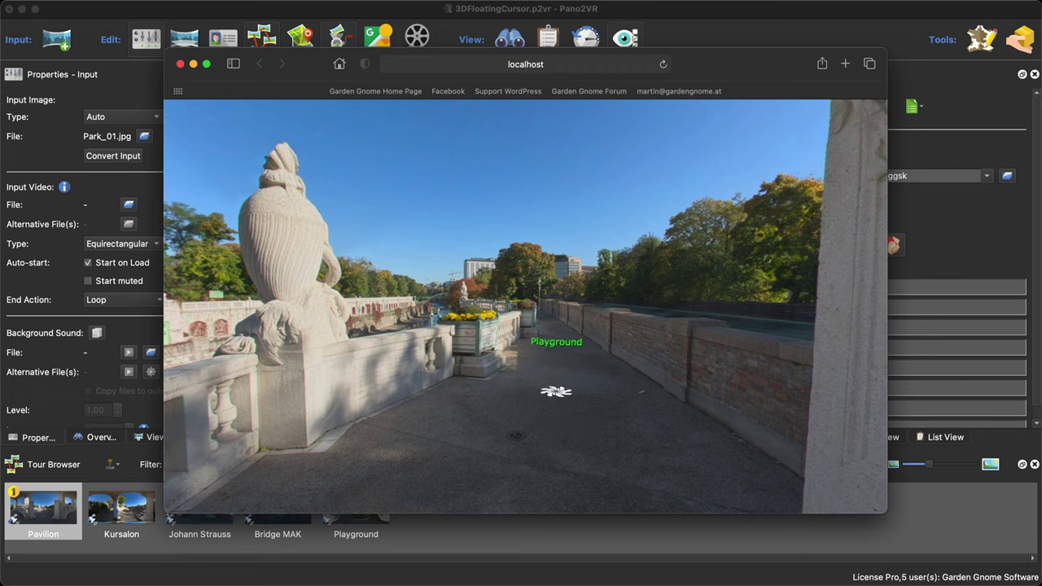
click(180, 66)
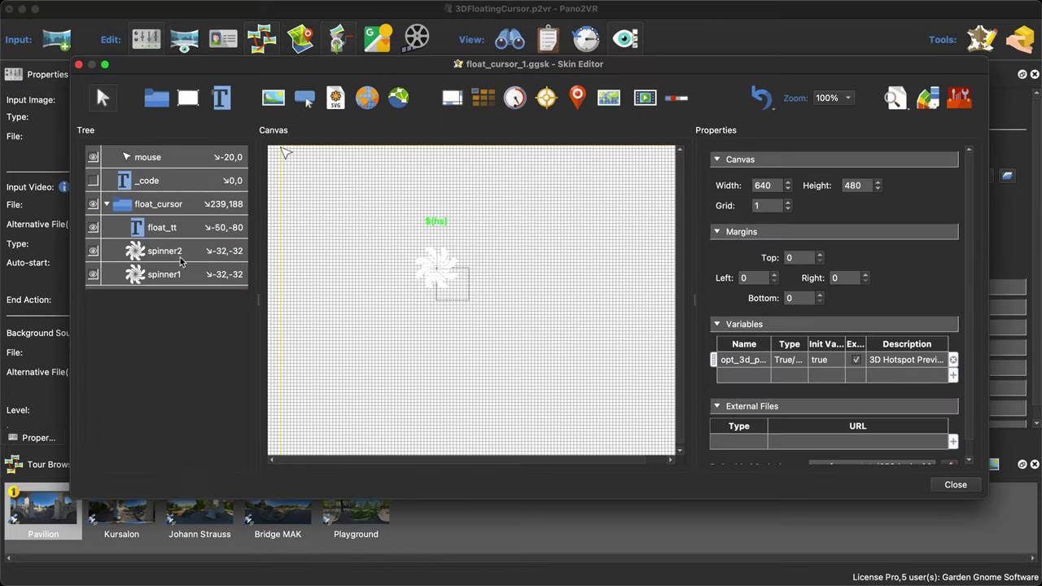
Duplicate spinner2 and move the copy into the float_cursor container between spinner2 and spinner1
click(181, 257)
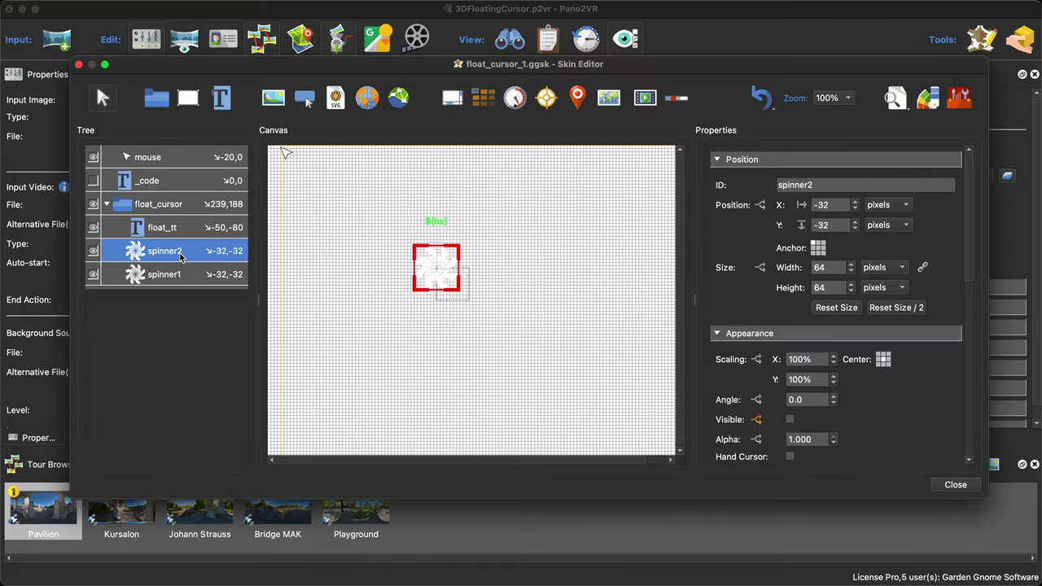
key(super+c)
key(super+v)
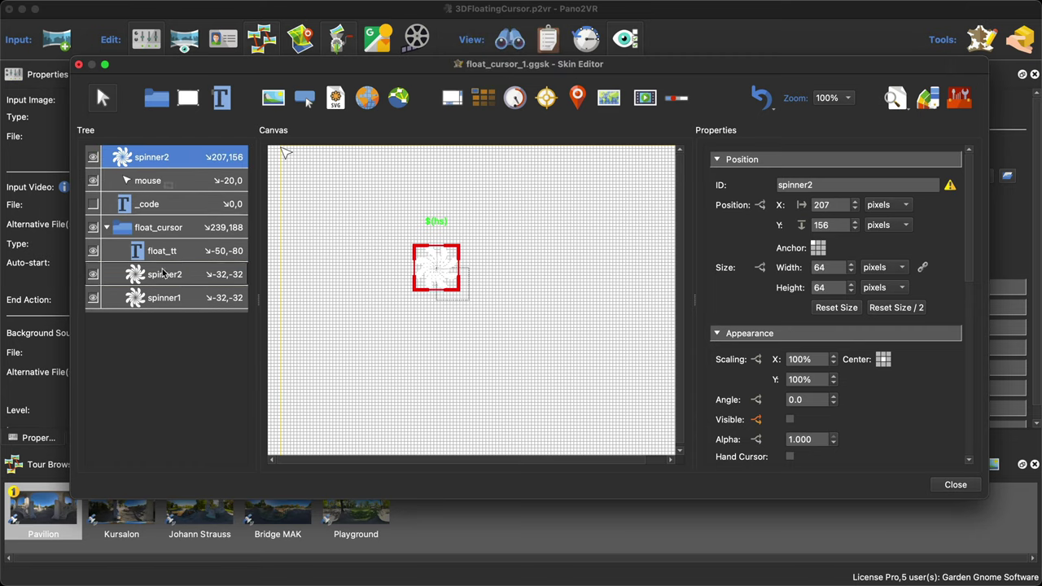
drag(166, 285, 167, 286)
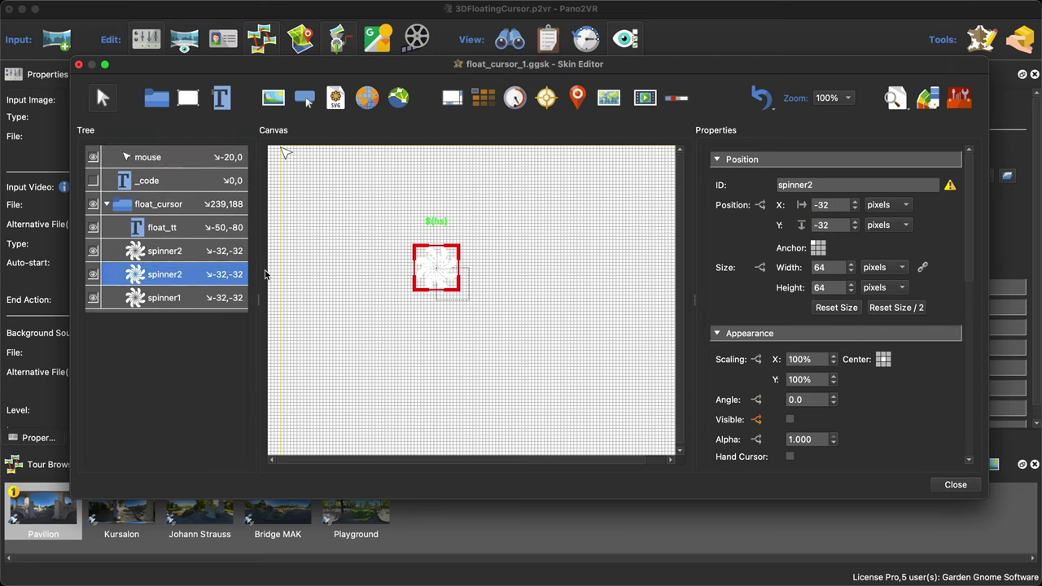
Rename the duplicated spinner2 between spinner2 and spinner1 to spinnerDrop
click(826, 184)
key(BackSpace)
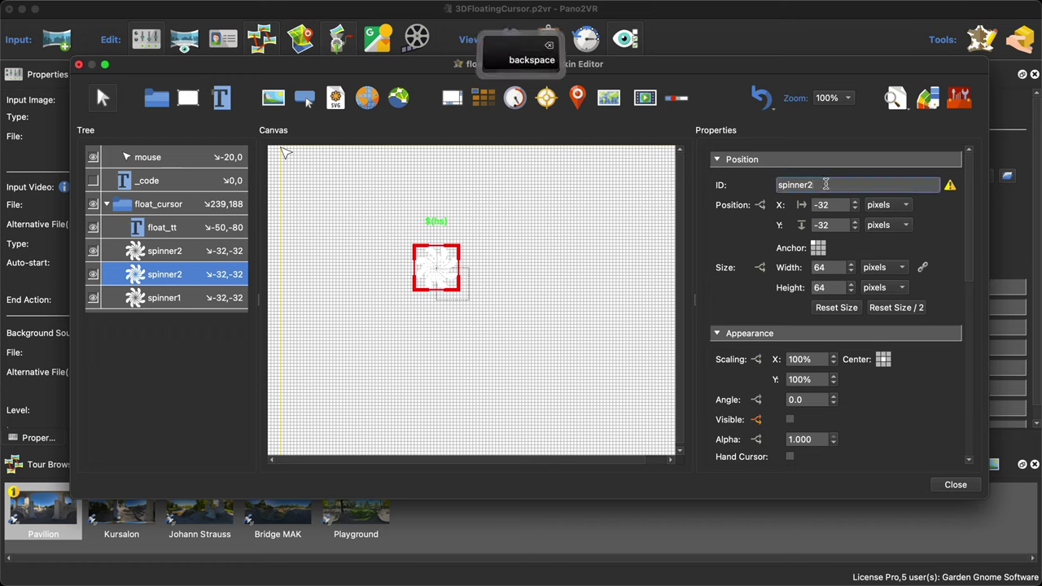
text(S)
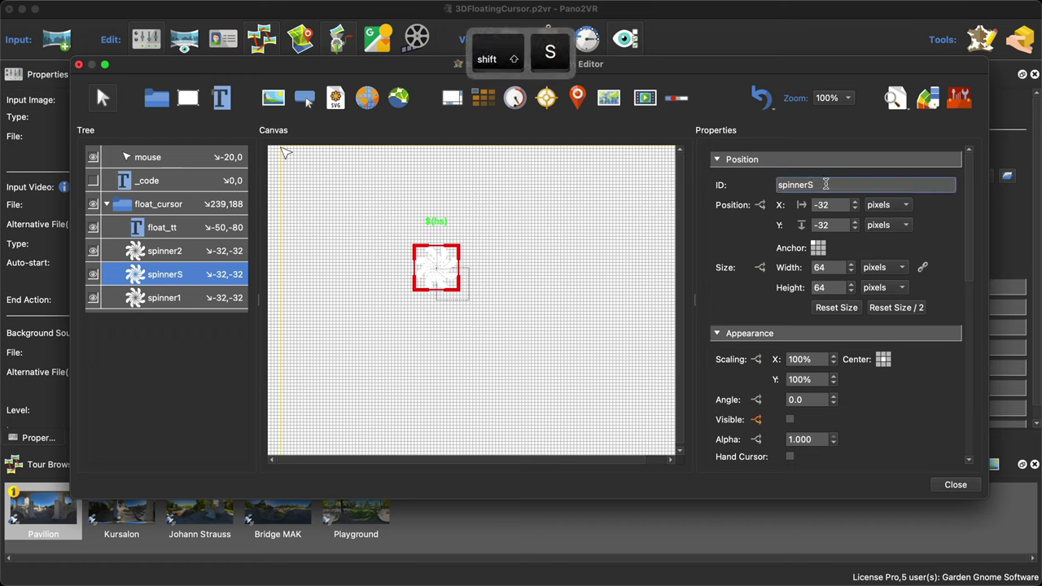
key(BackSpace)
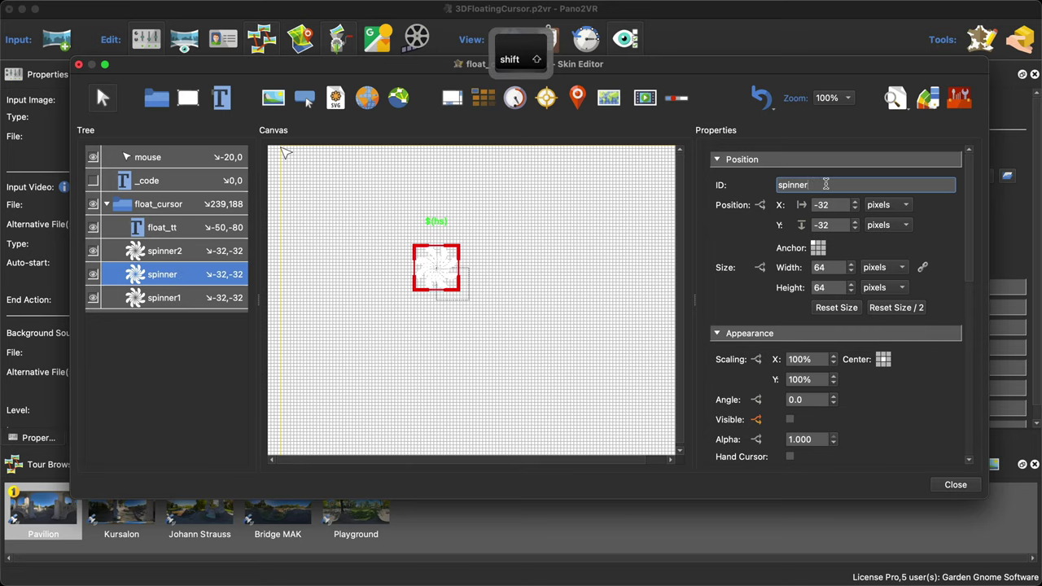
text(Drop)
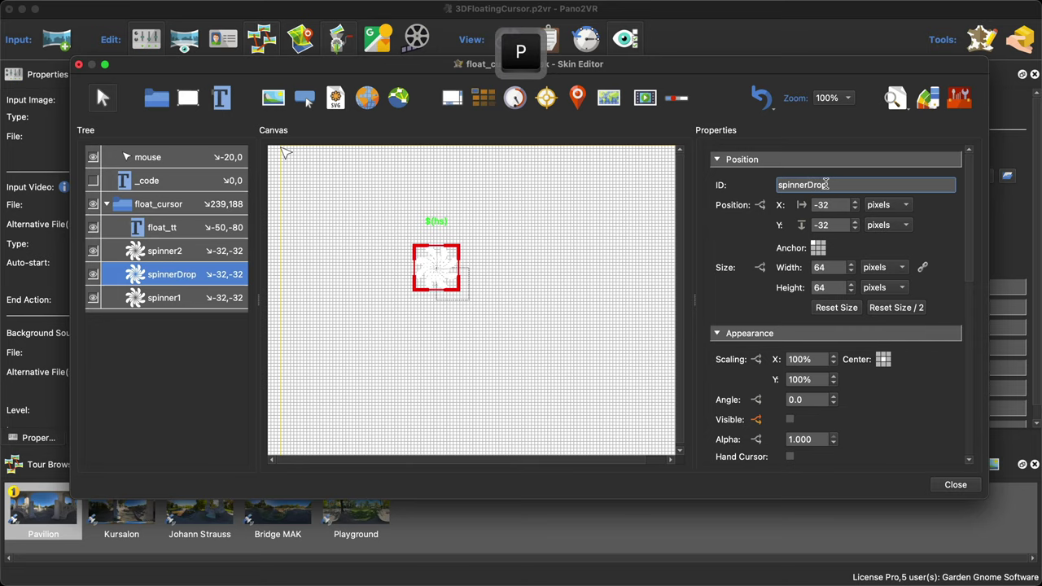
click(824, 173)
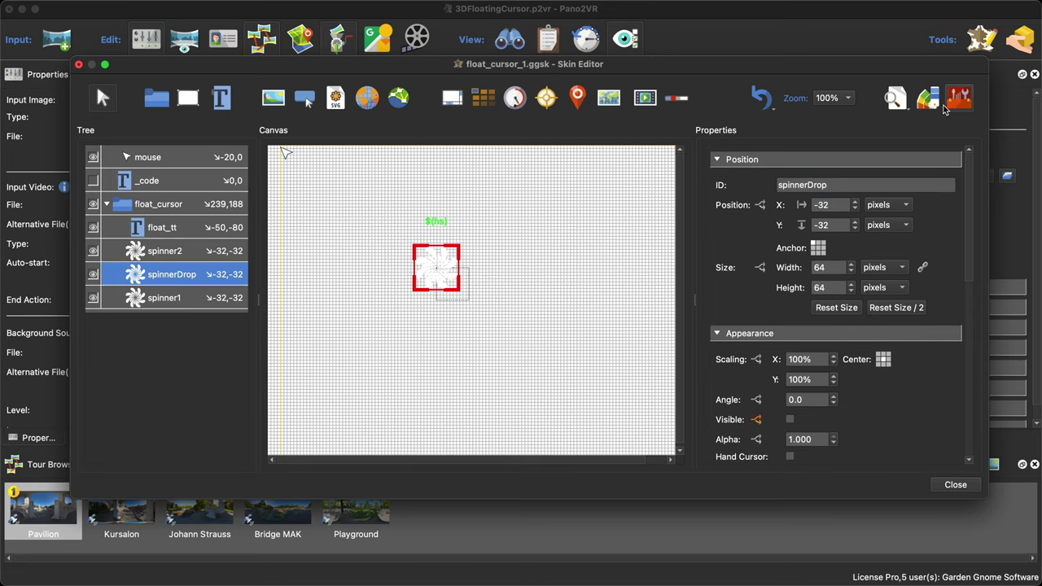
Change spinnerDrop's SVG element fill to black (#000000) with an alpha channel of 175 and apply it
click(946, 109)
click(297, 145)
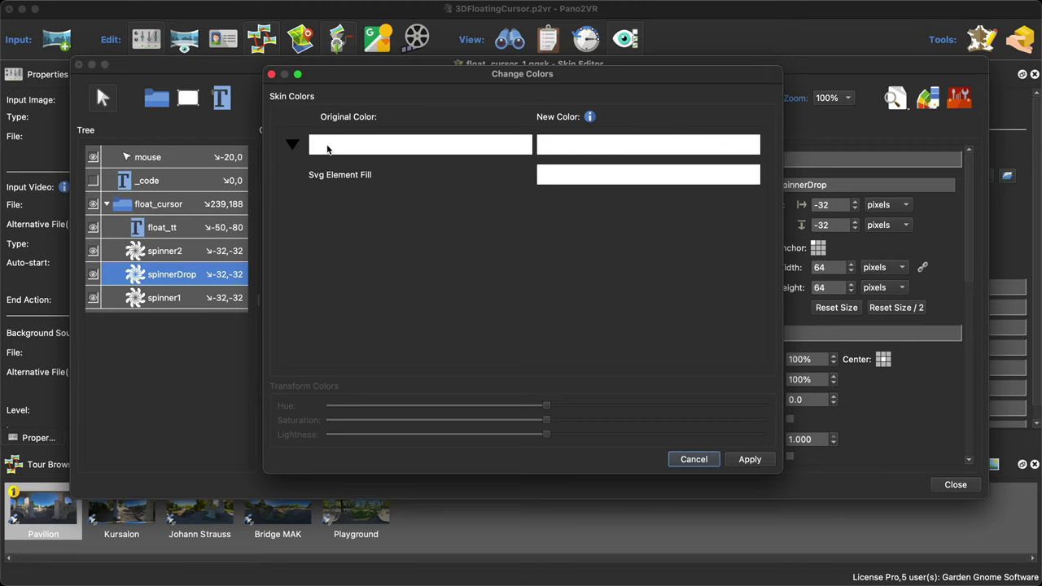
click(572, 175)
click(356, 159)
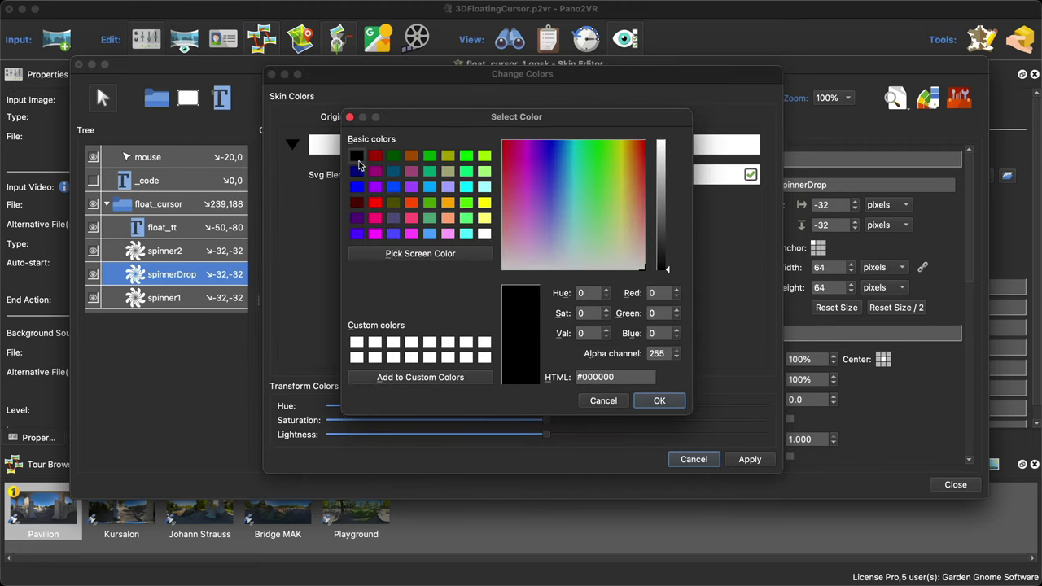
drag(665, 357, 618, 350)
text(175)
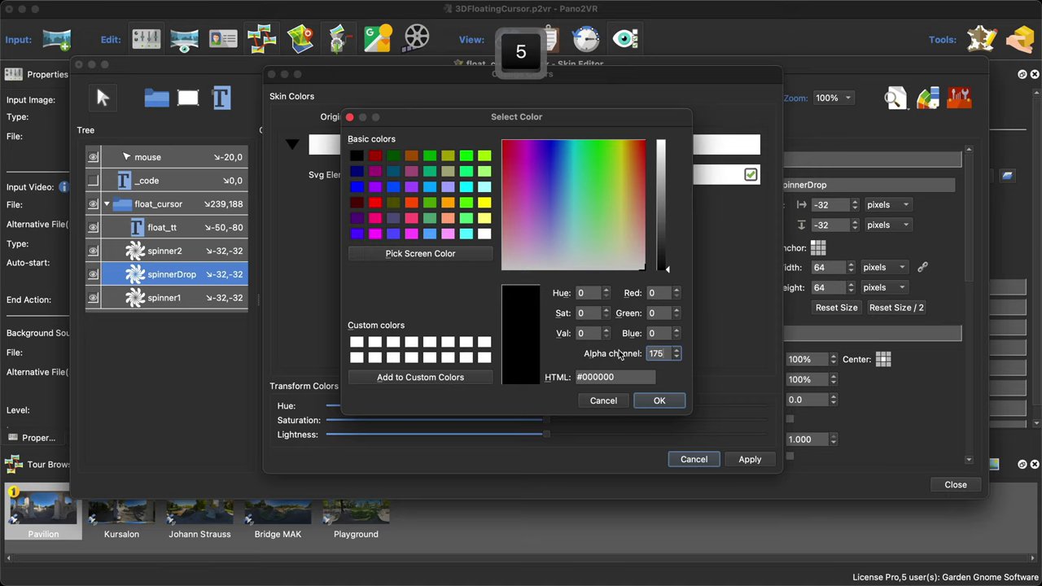
click(659, 400)
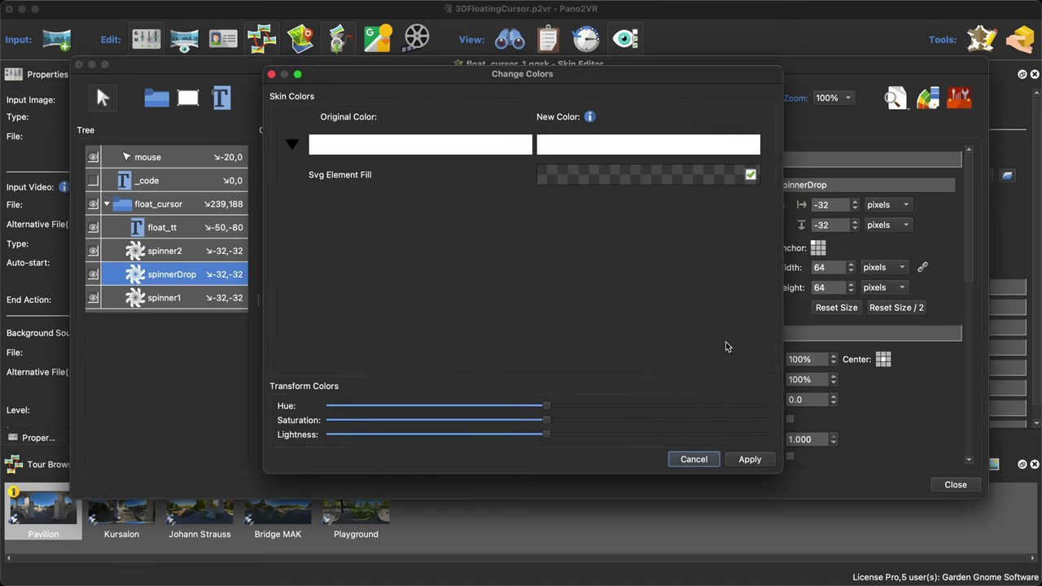
click(761, 459)
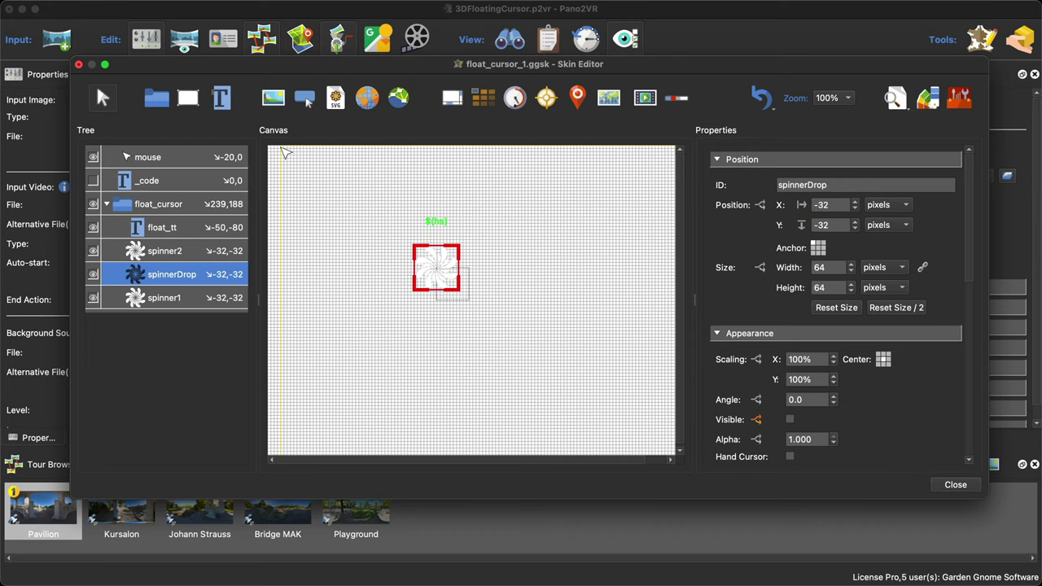
Save and close the skin, and delete the stray polygon hotspot point placed in the panorama
click(955, 485)
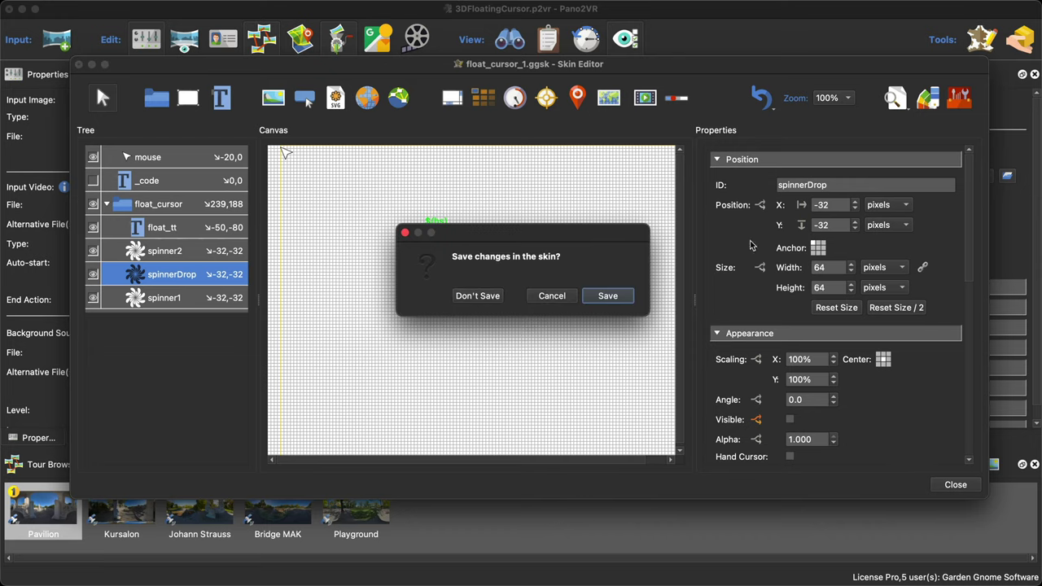
click(607, 296)
click(624, 298)
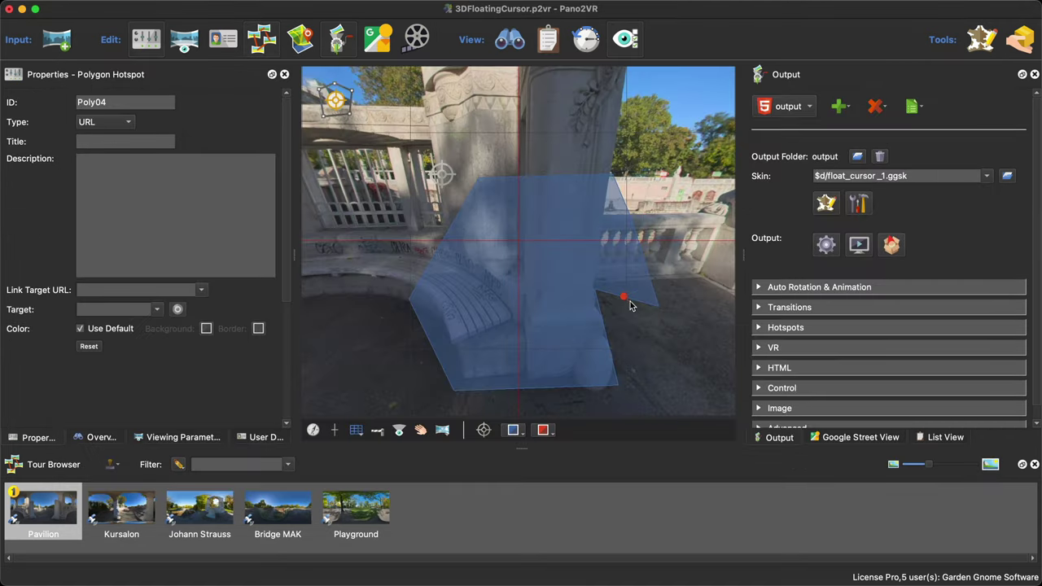
key(BackSpace)
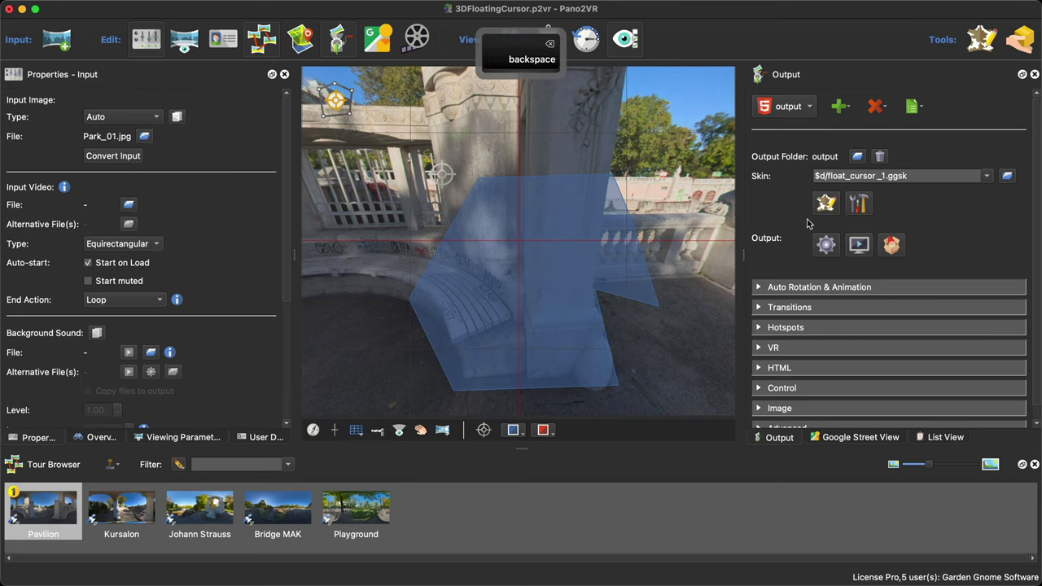
Open a blank skin and add the Floating Cursor component from the User-Defined category
click(858, 203)
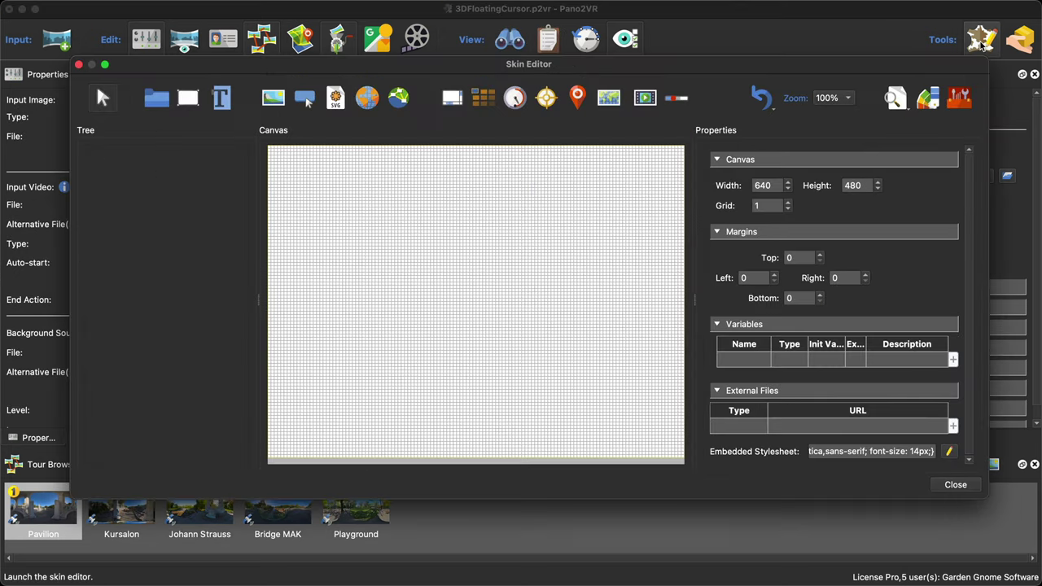
click(961, 97)
scroll(755, 108, down, 1)
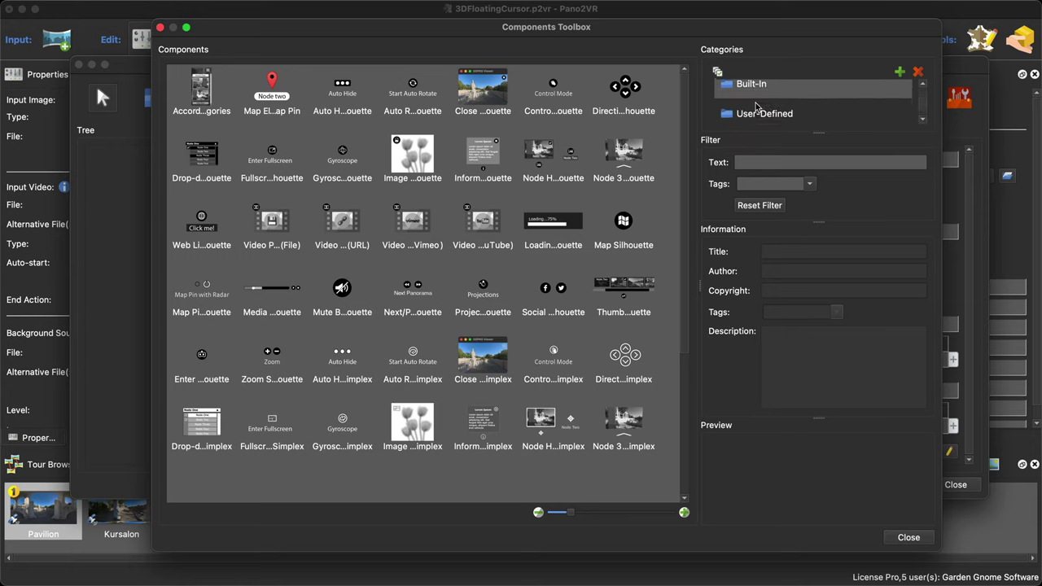
click(757, 113)
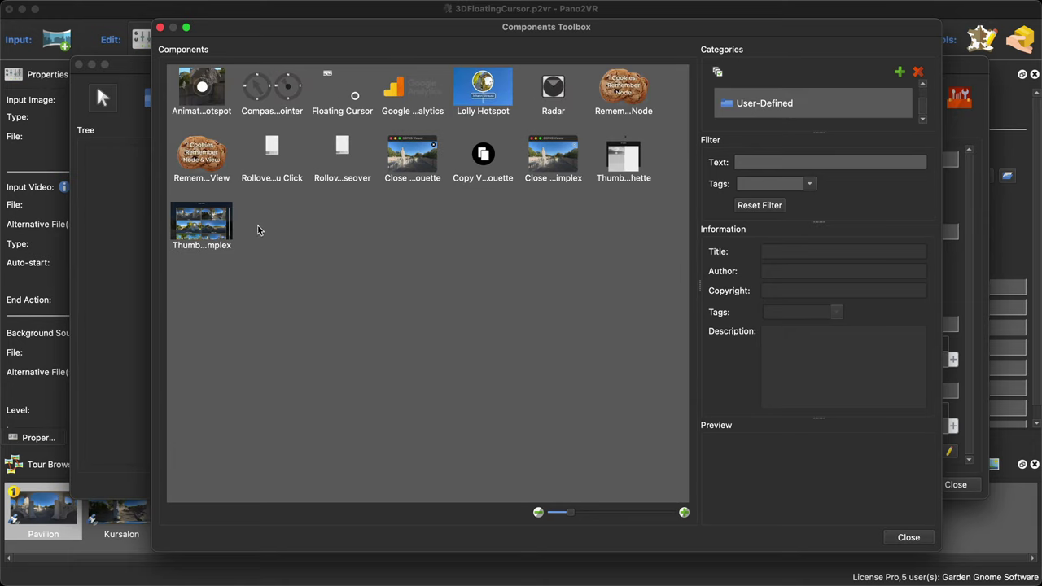
double_click(351, 96)
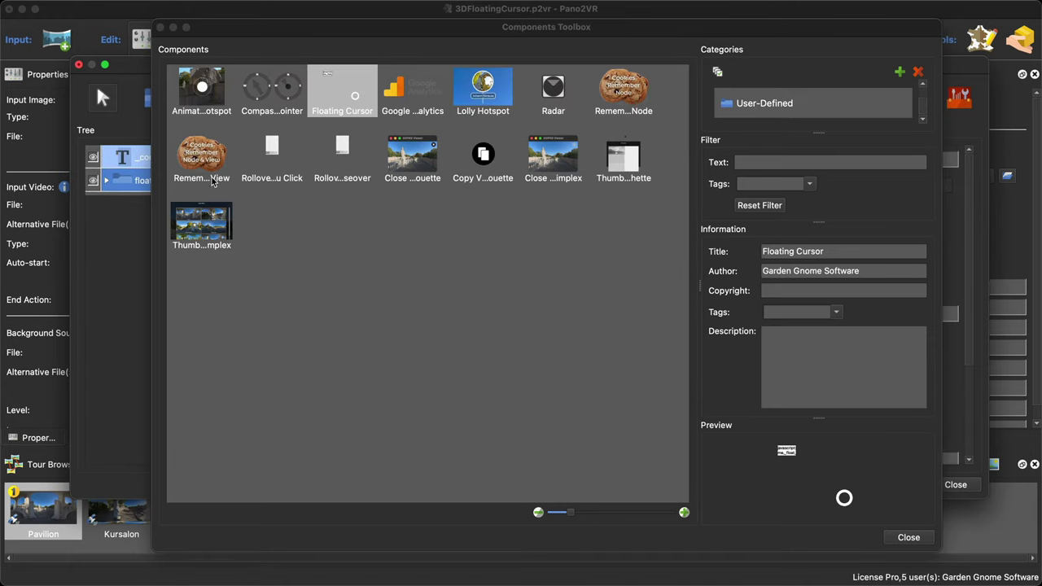
Copy ring_white's CSS style transform:translate3d(0px,0px,0px); from the float_cursor container, and close the temporary skin without saving
click(122, 183)
click(107, 181)
click(157, 205)
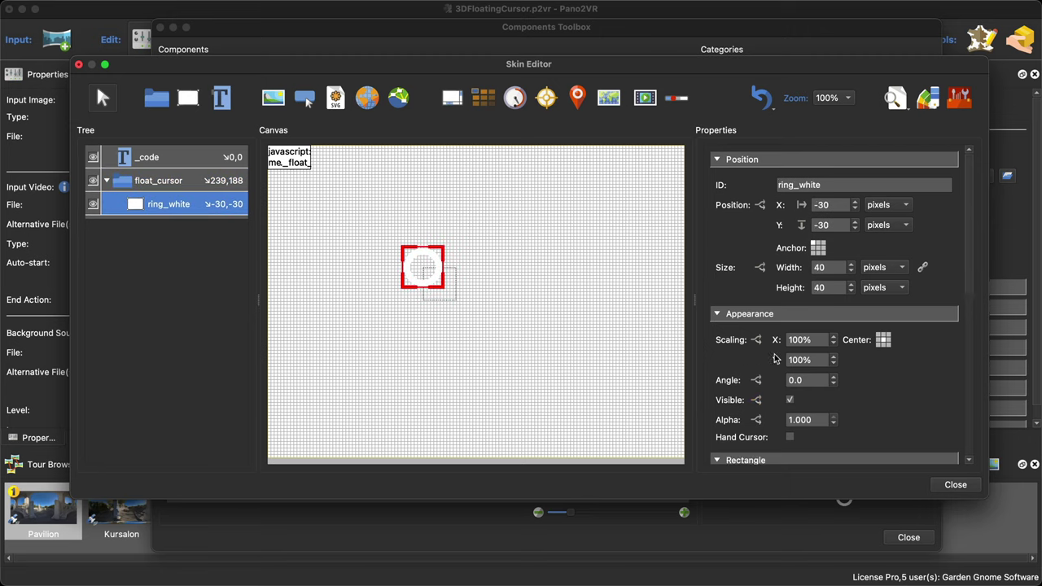
scroll(915, 383, down, 10)
click(920, 314)
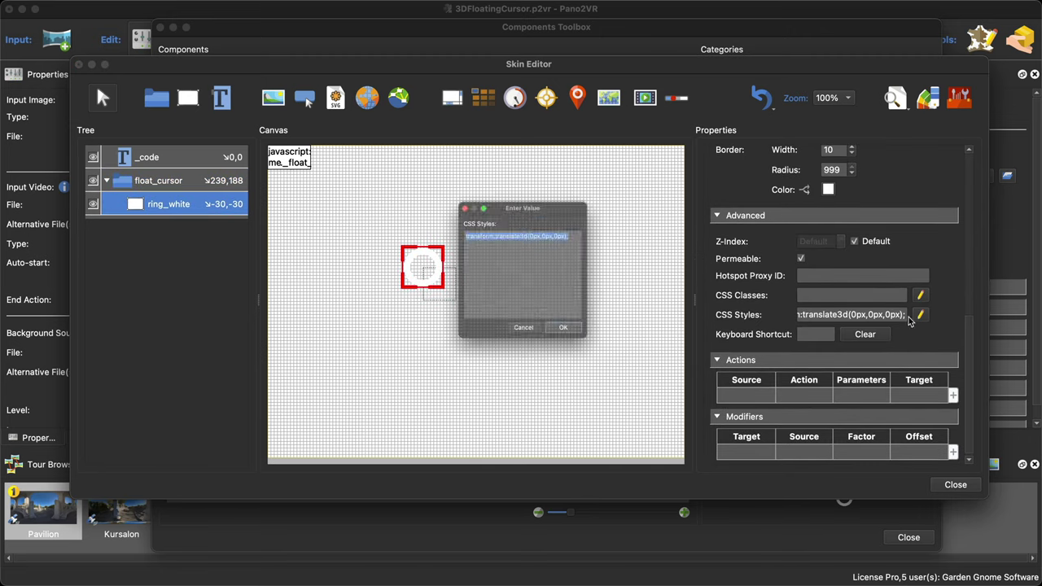
click(609, 362)
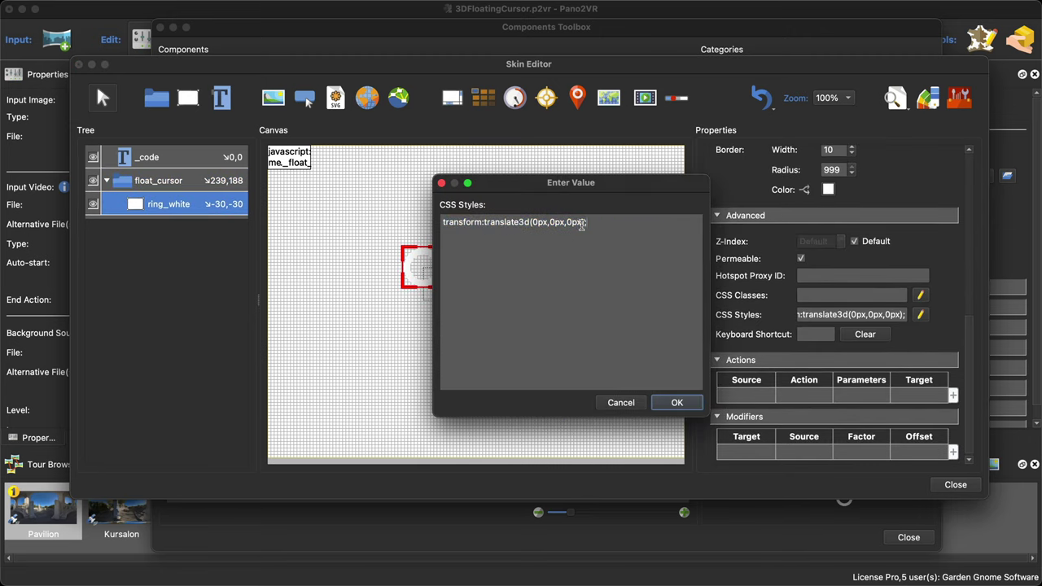
drag(597, 223, 436, 225)
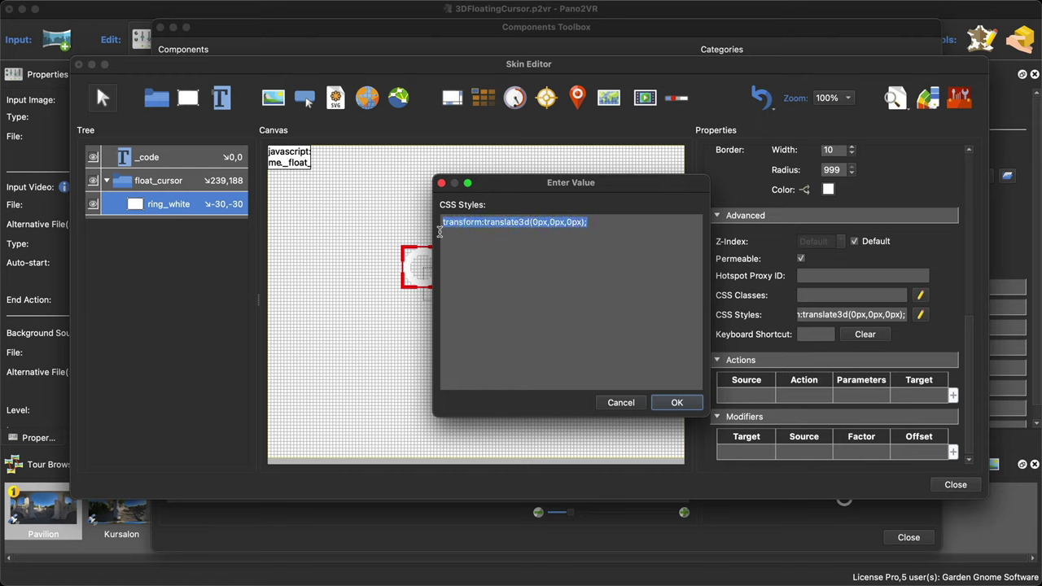
key(super+c)
click(624, 403)
click(937, 487)
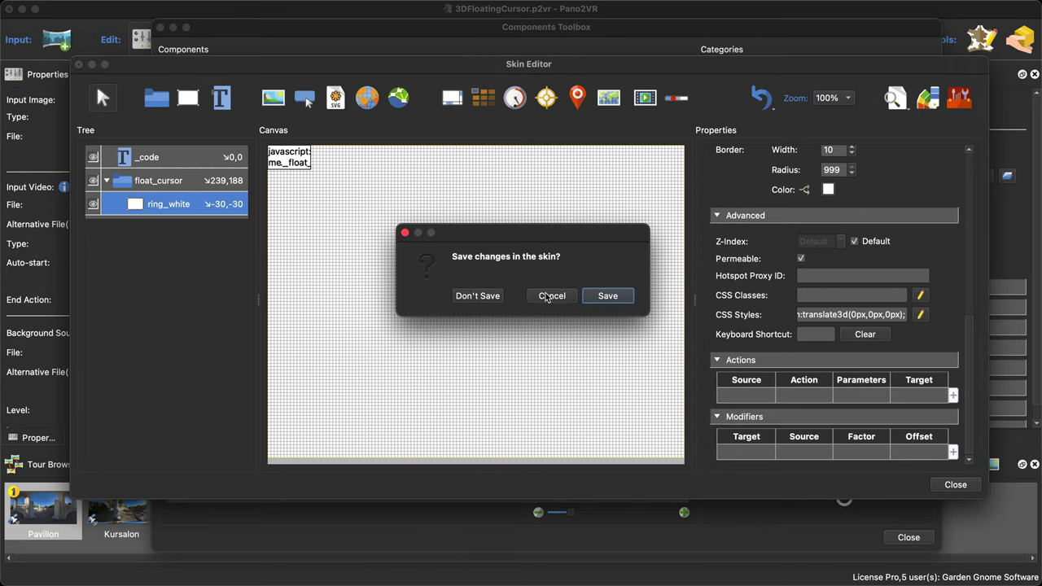
click(487, 296)
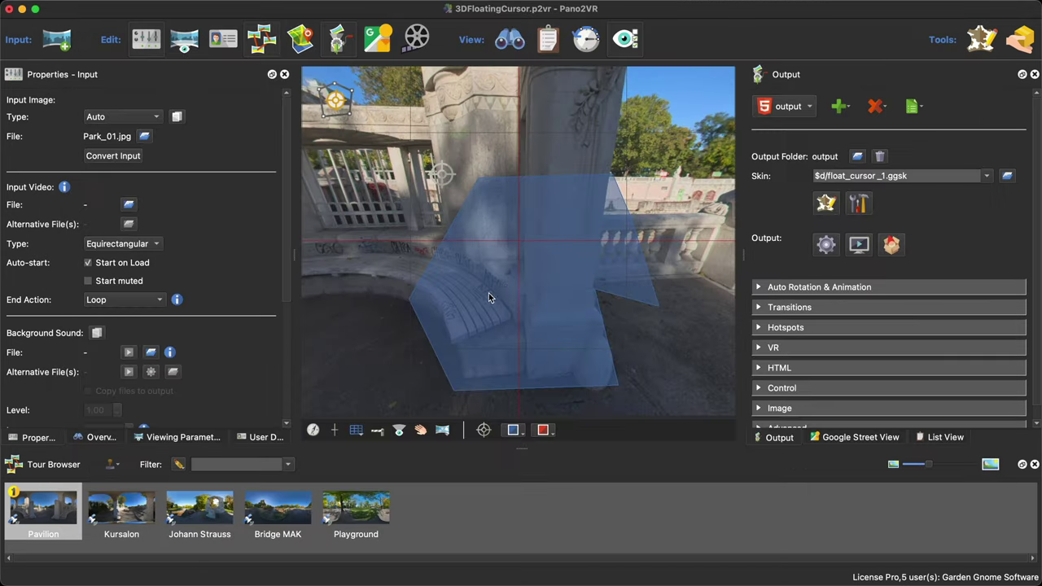
Reopen float_cursor_1.ggsk and add transform:translate3d(0px,0px,0px); below the rotation animation in spinner2's CSS Styles
click(823, 204)
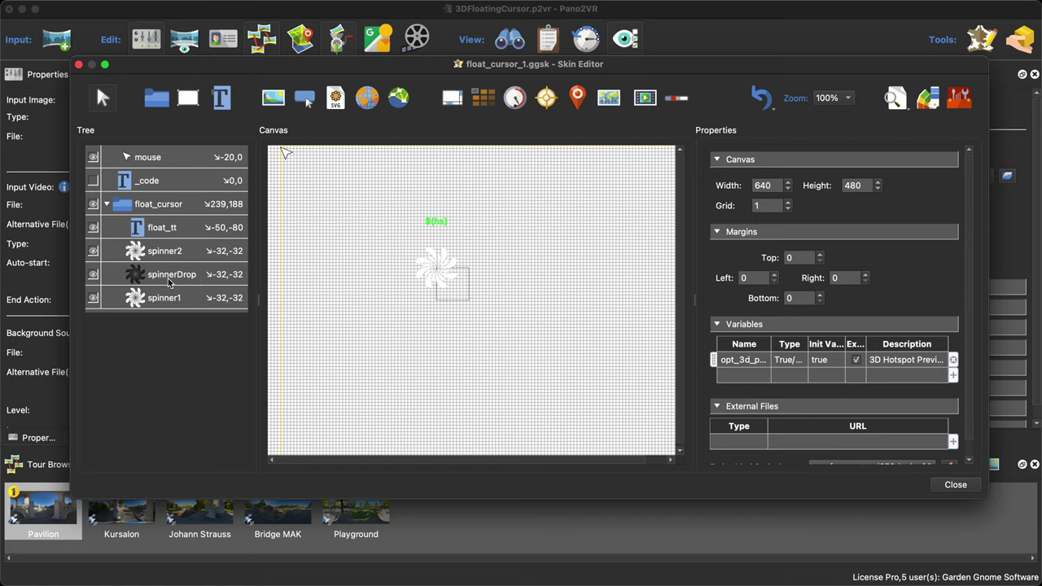
click(167, 250)
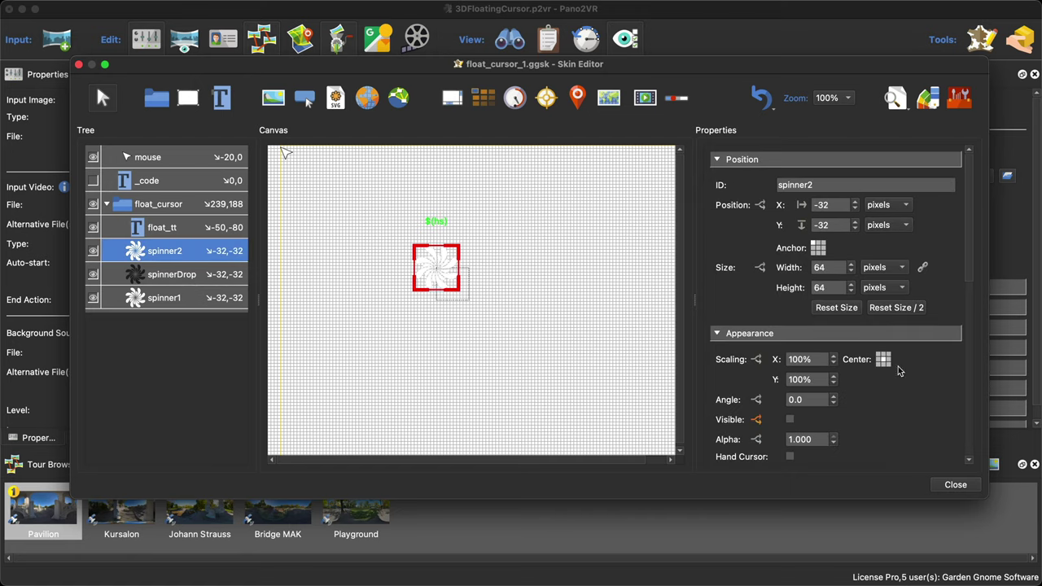
scroll(896, 365, down, 10)
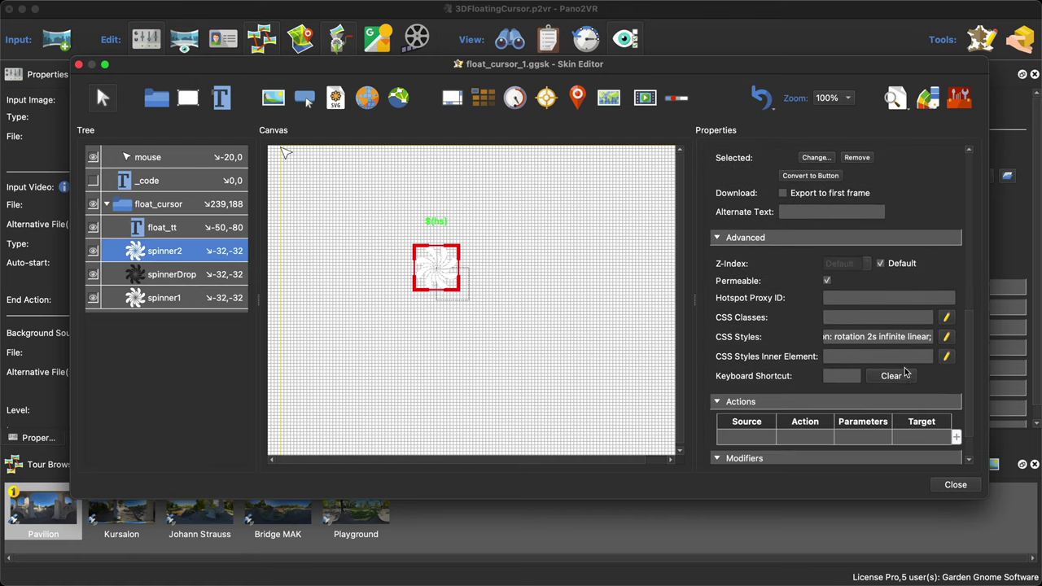
click(947, 337)
click(572, 325)
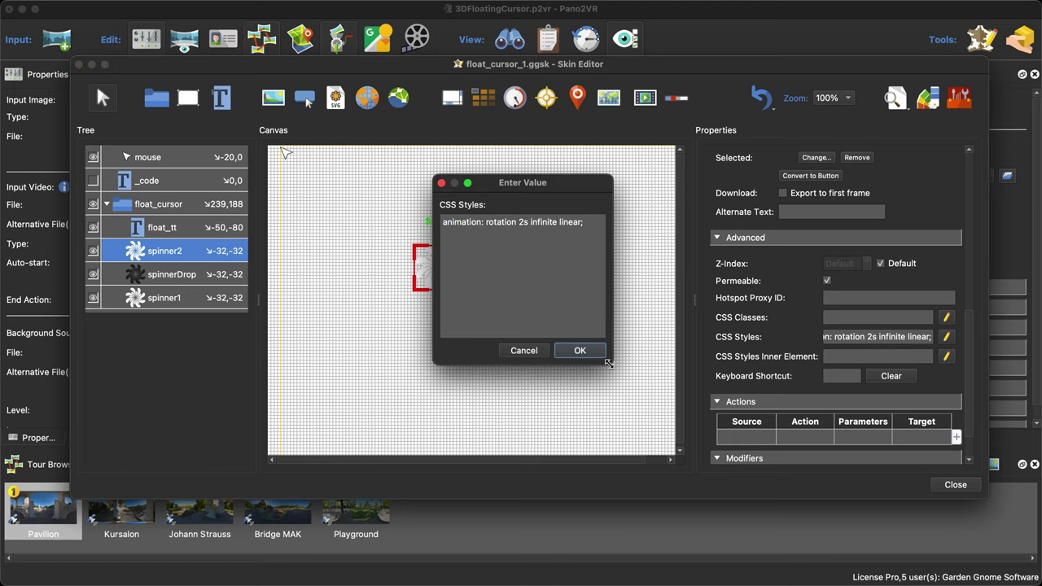
drag(608, 363, 710, 415)
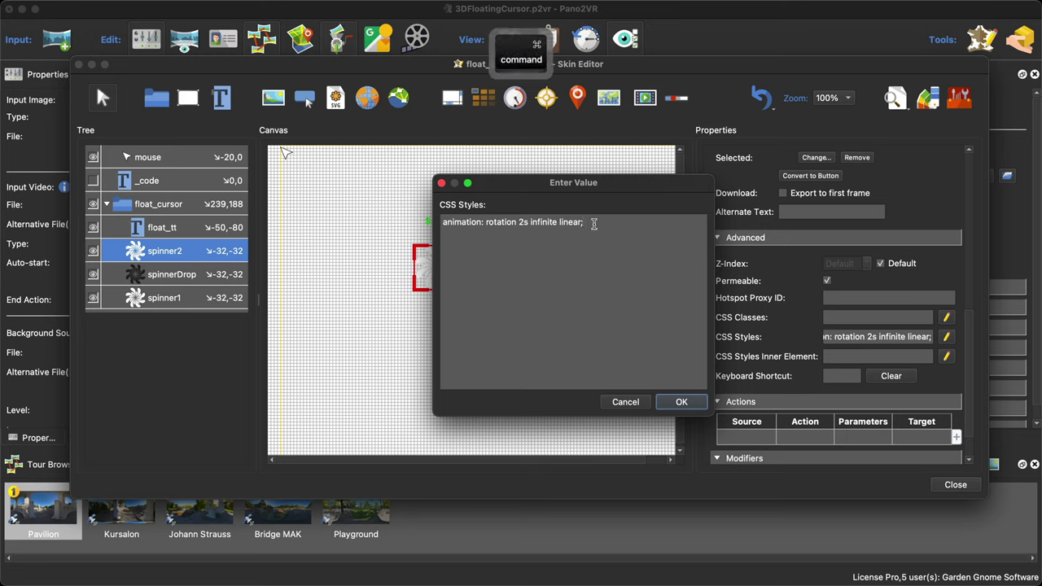
key(super+v)
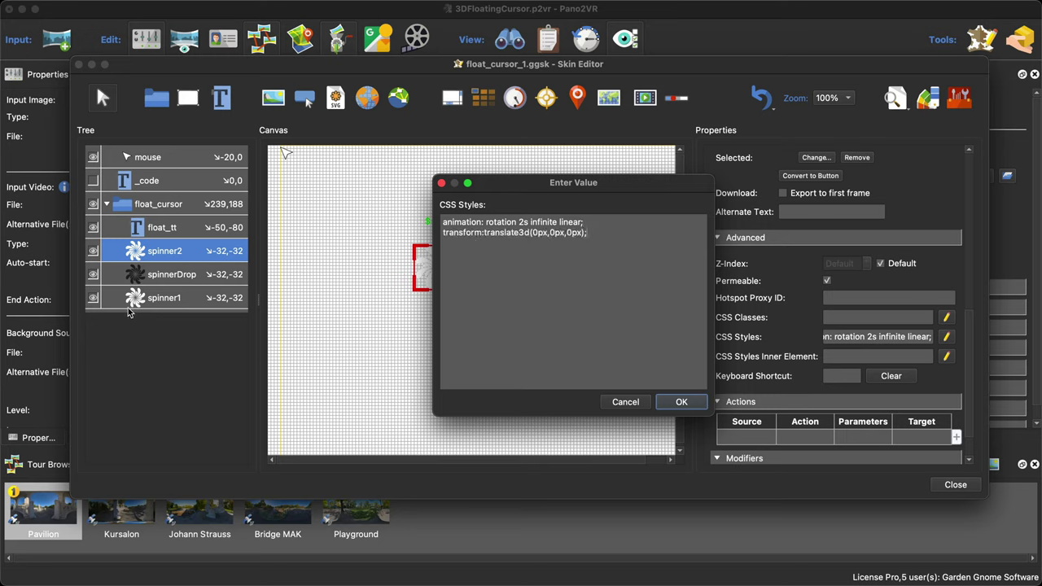
click(680, 402)
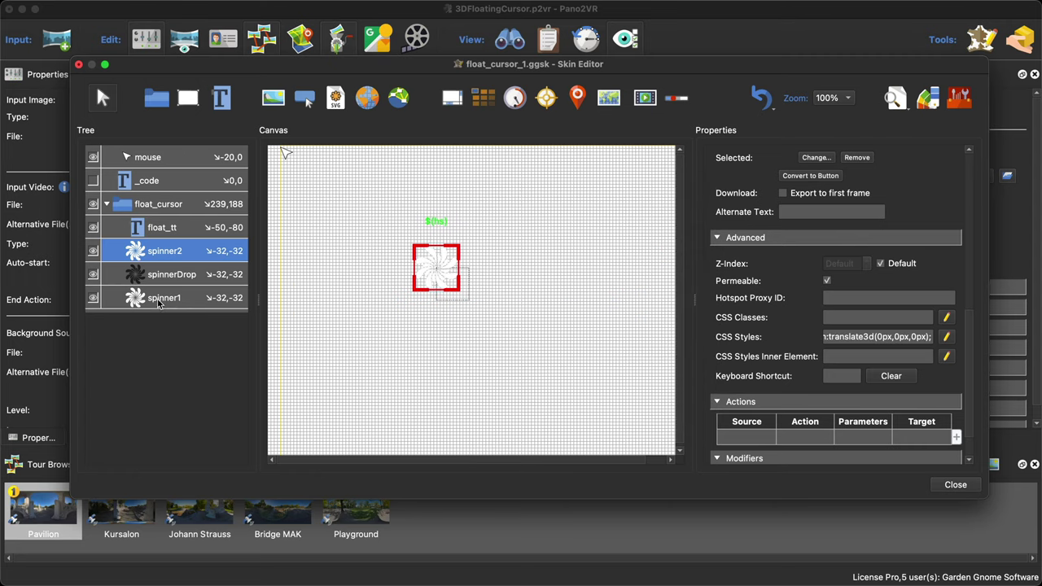
Set spinner1's CSS Styles Inner Element to transform:translate3d(0px,0px,0px); and confirm the value
click(161, 300)
scroll(932, 350, down, 5)
scroll(928, 354, down, 6)
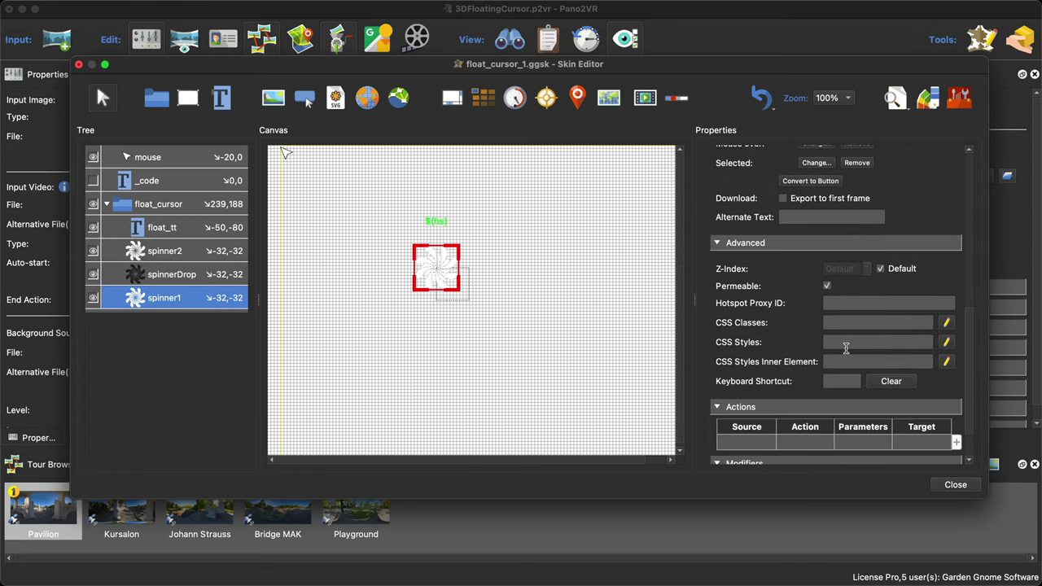
click(849, 361)
key(super+v)
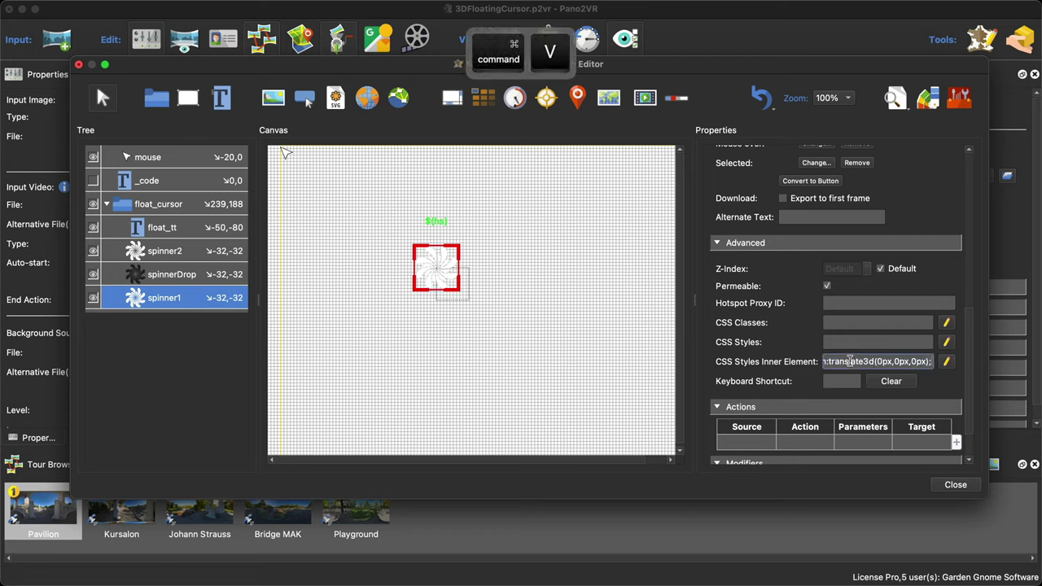
click(947, 364)
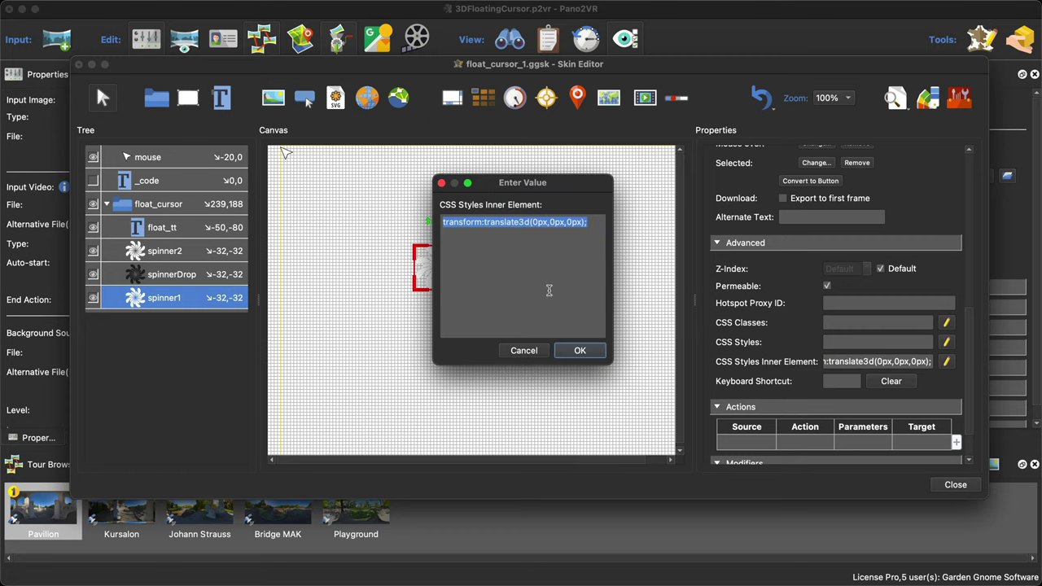
click(579, 351)
Change the transform in spinner2's CSS Styles to translate3d(0px,0px,2px), keeping the rotation animation line
click(183, 254)
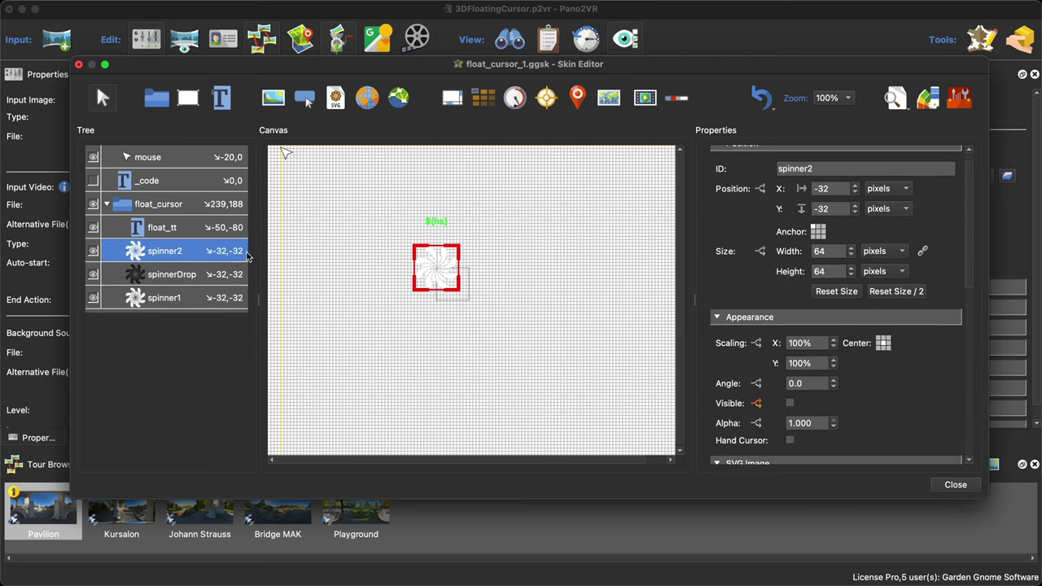
click(159, 279)
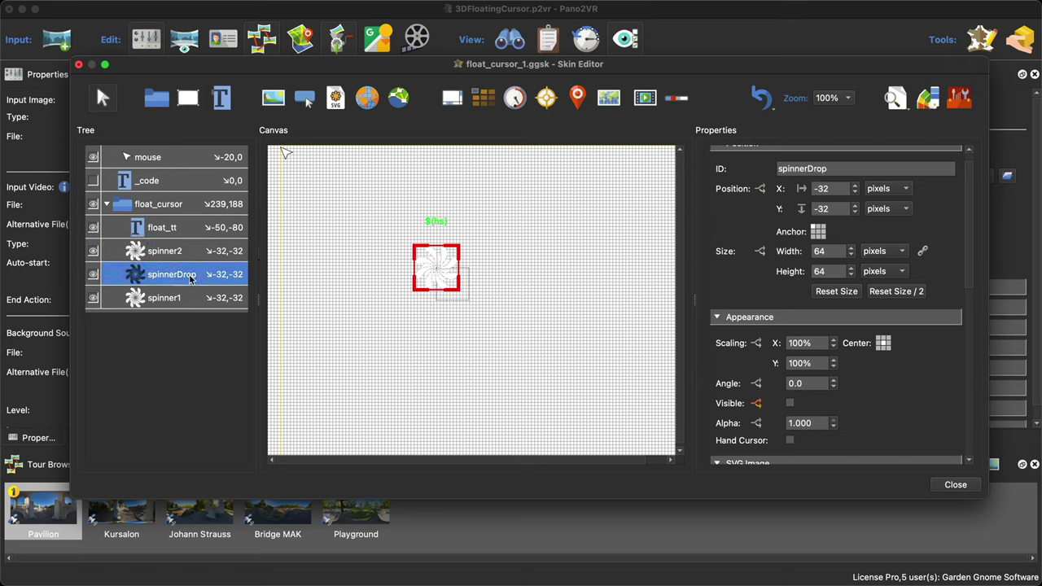
scroll(909, 373, down, 10)
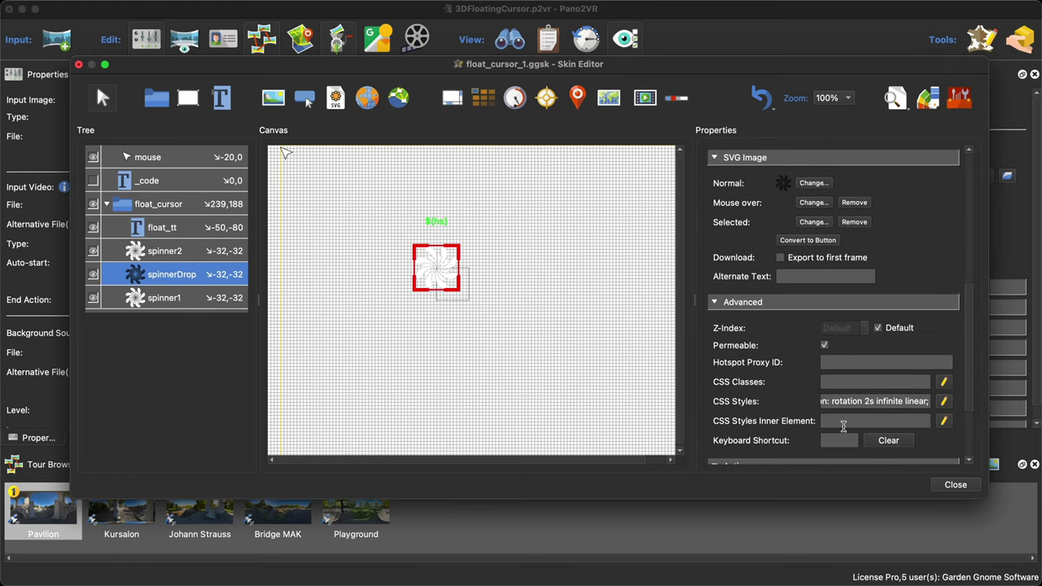
click(179, 254)
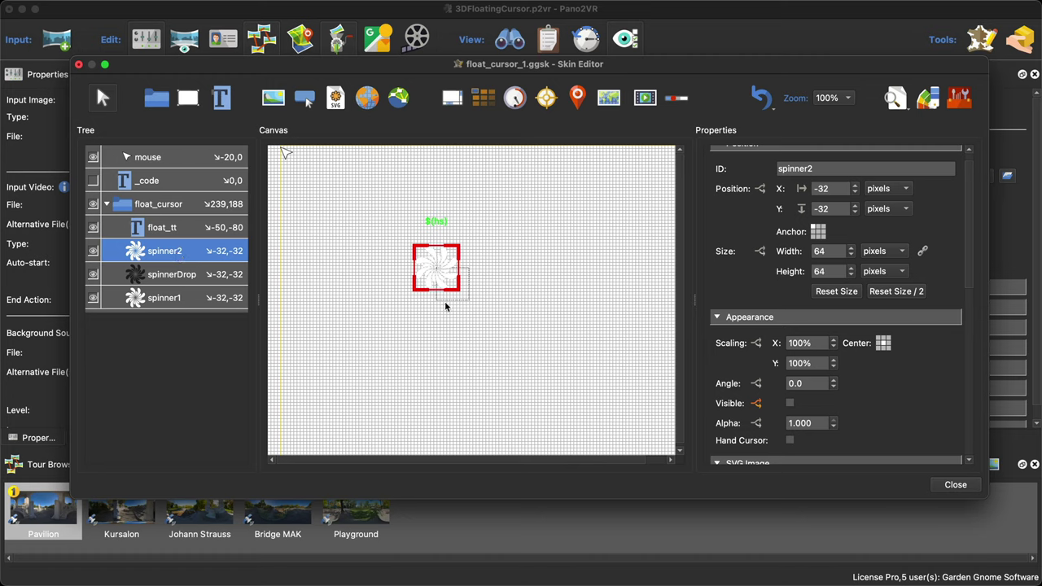
scroll(946, 371, down, 10)
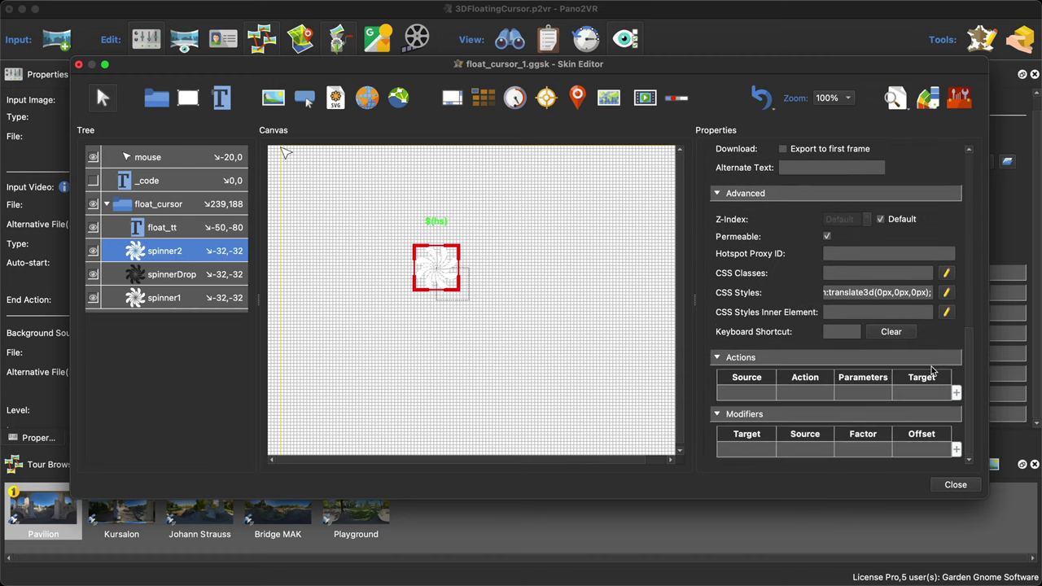
click(946, 293)
click(551, 286)
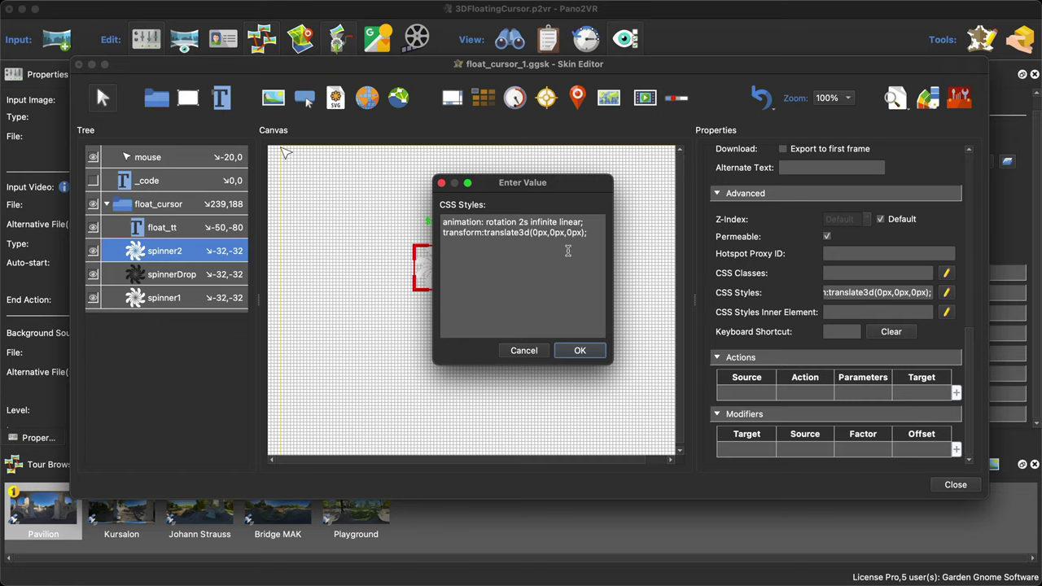
text(2)
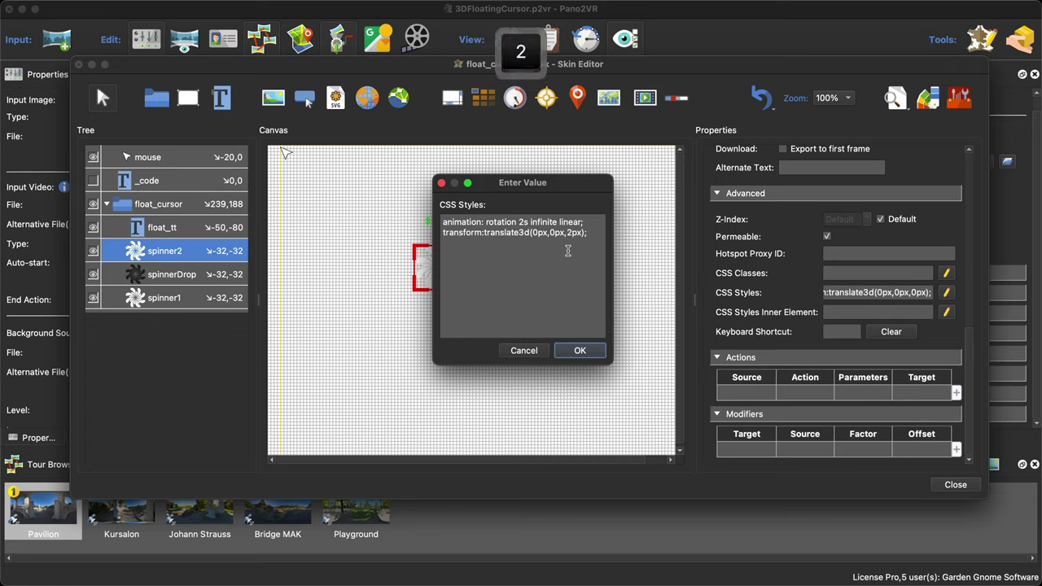
click(577, 353)
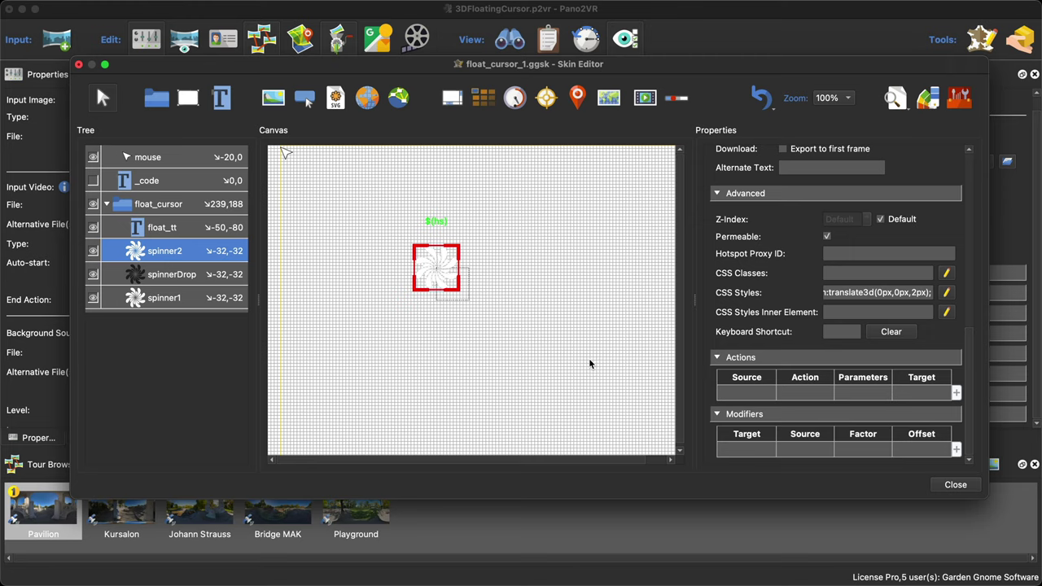
Close the skin with its changes saved, generate the output, and check the floating cursor in the browser preview
click(942, 484)
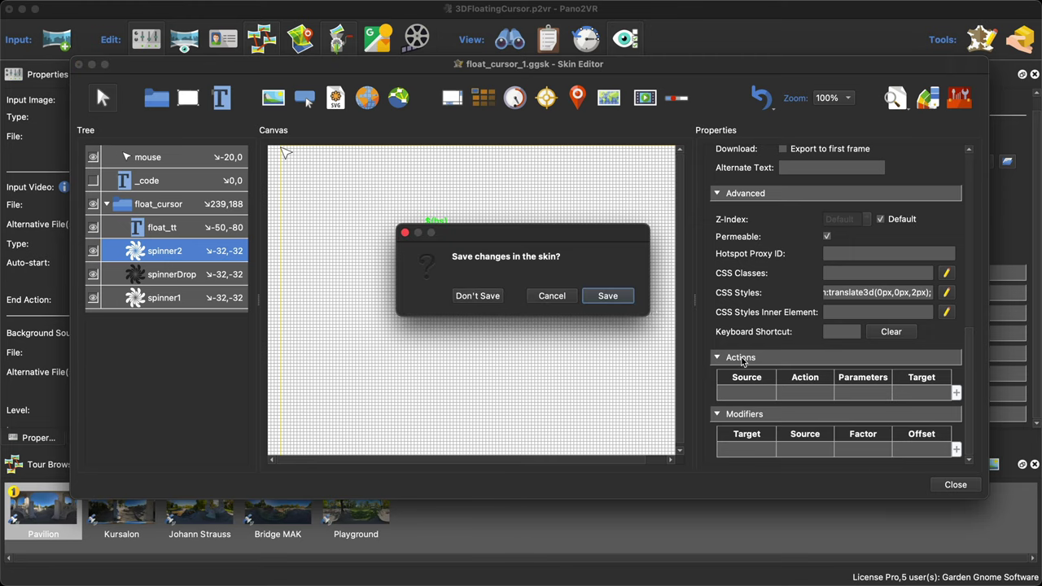
click(622, 295)
click(825, 229)
click(616, 310)
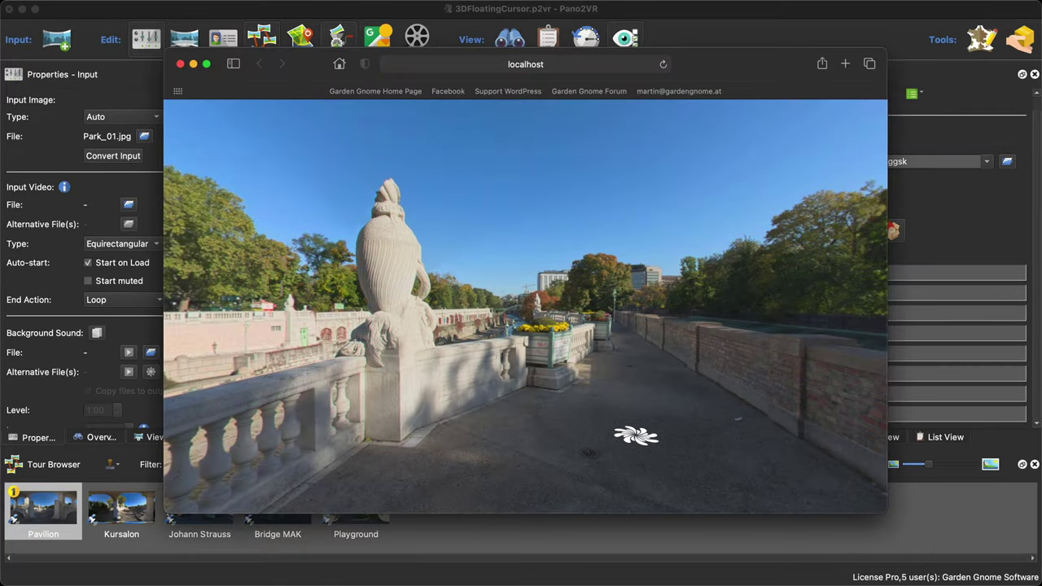
click(180, 63)
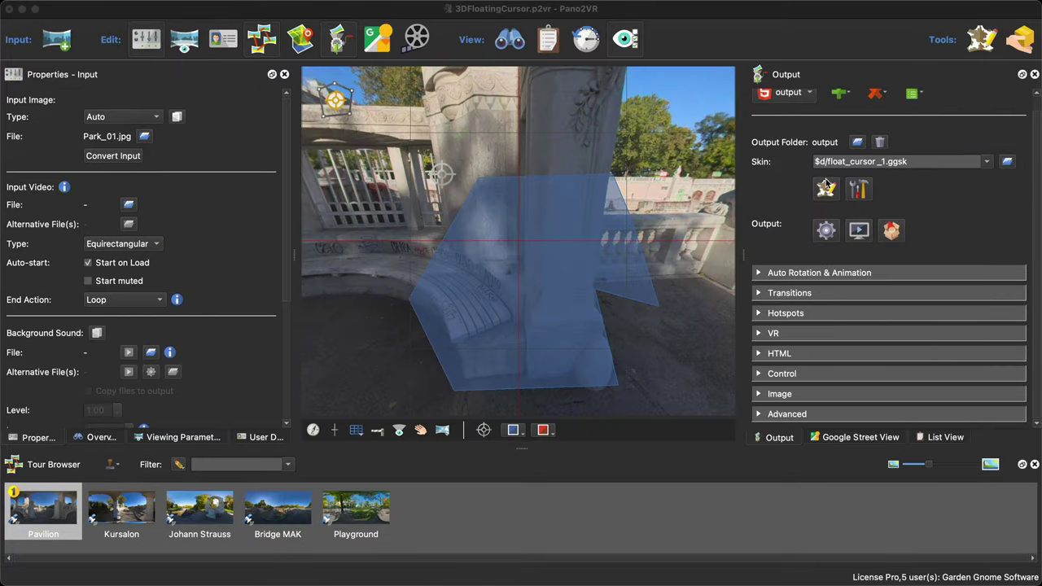
Reopen the skin and move transform:translate3d(0px,0px,2px); from spinner2's CSS Styles to its CSS Styles Inner Element
click(826, 189)
click(162, 253)
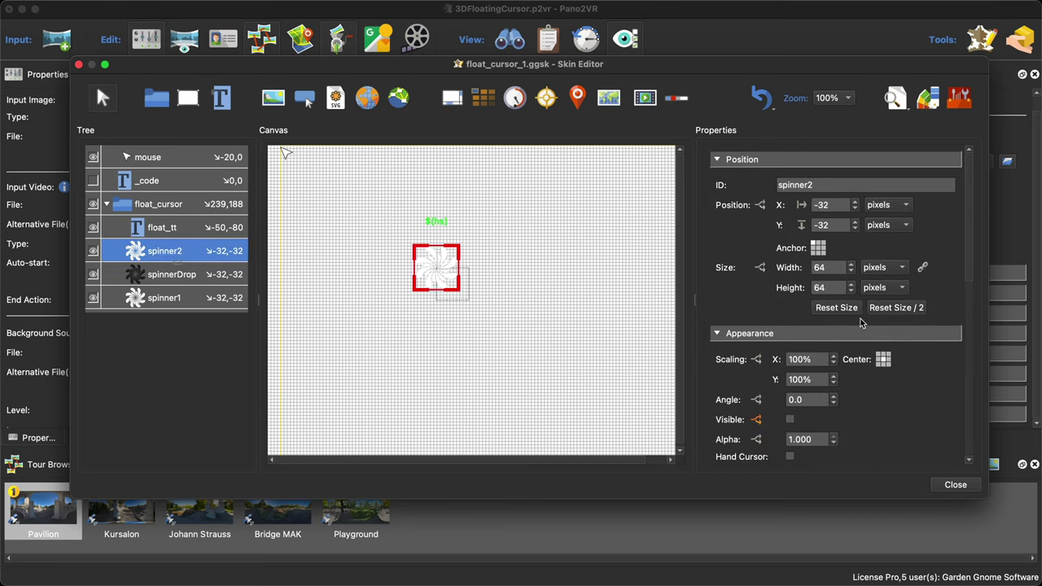
scroll(912, 342, down, 10)
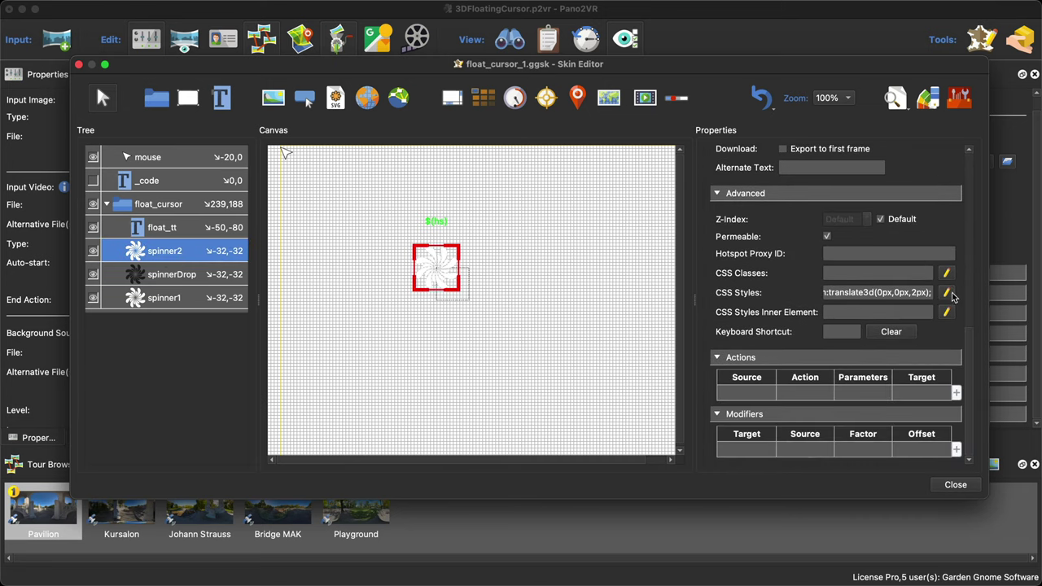
click(946, 292)
click(588, 249)
drag(596, 232, 428, 239)
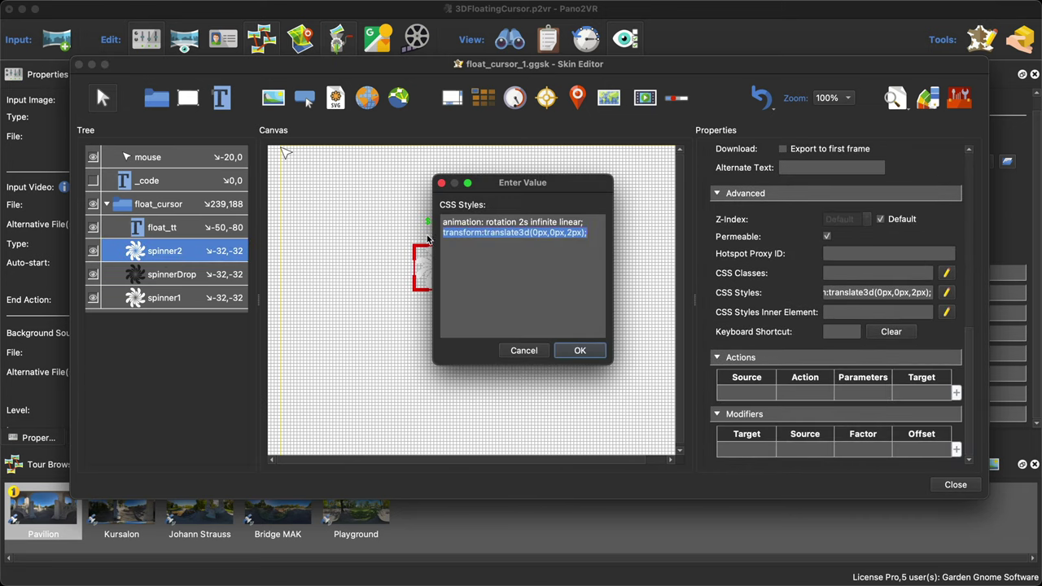
key(super+c)
key(BackSpace)
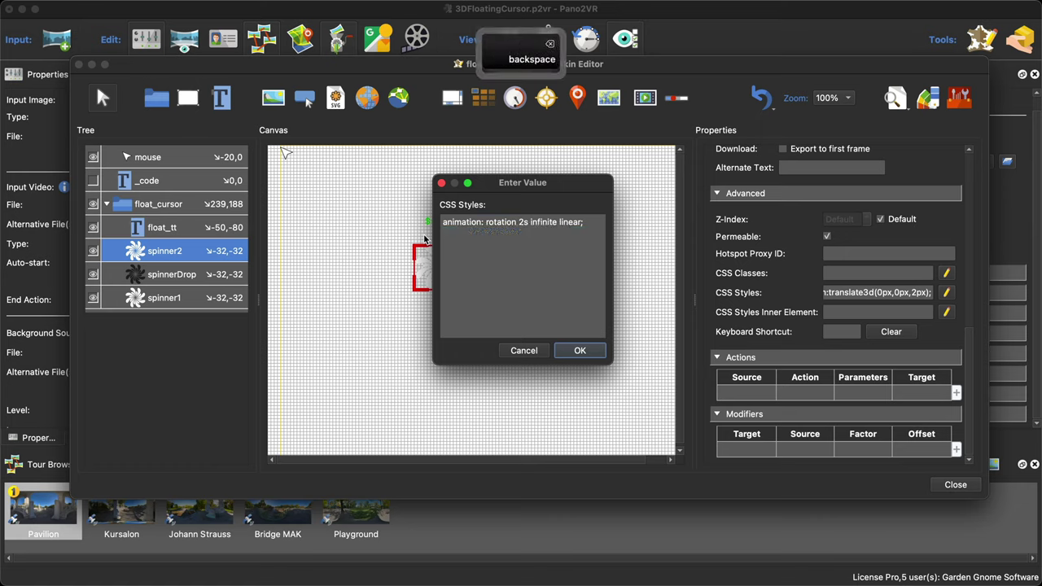
click(586, 351)
click(856, 318)
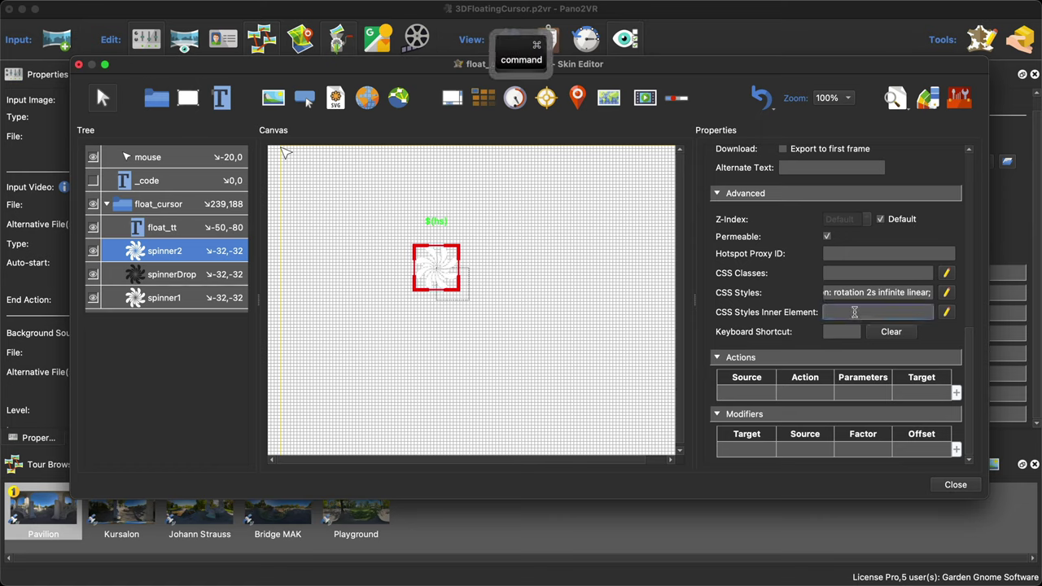
key(super+v)
Save and close the skin, regenerate the output, and test the spinner over the path and hotspots in the browser
click(951, 486)
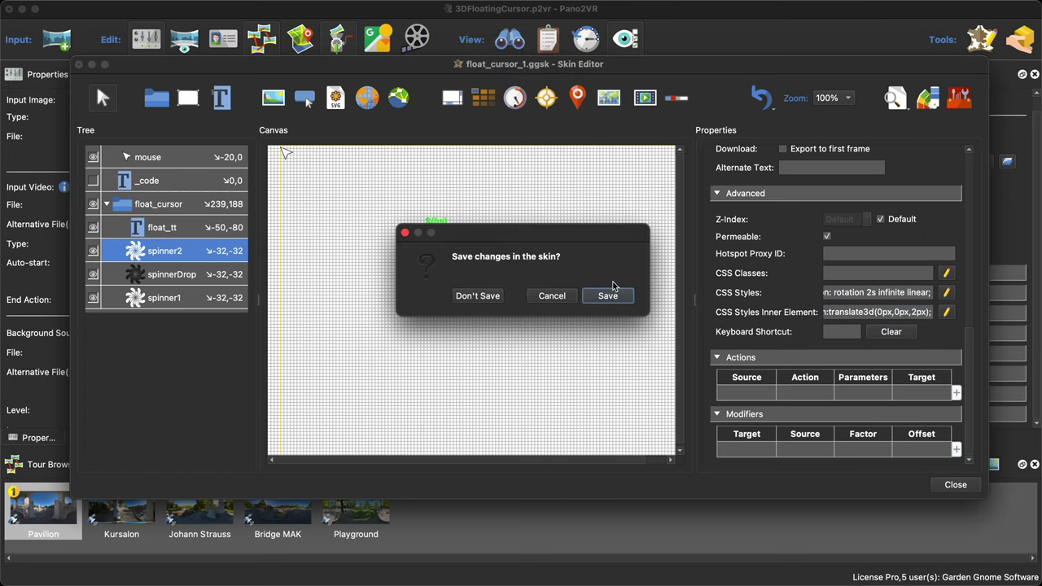
click(611, 292)
click(824, 231)
click(610, 309)
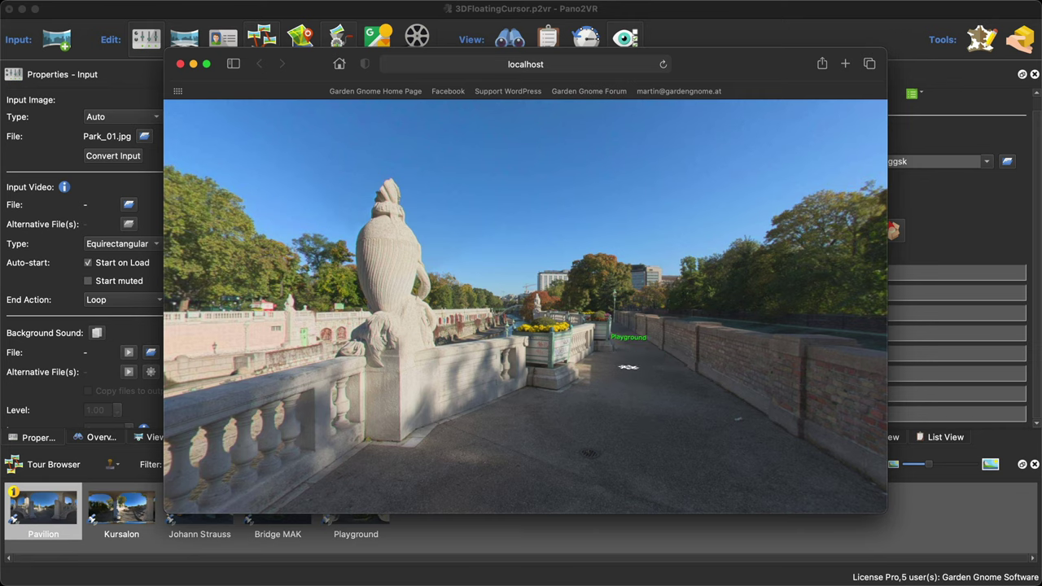
click(623, 451)
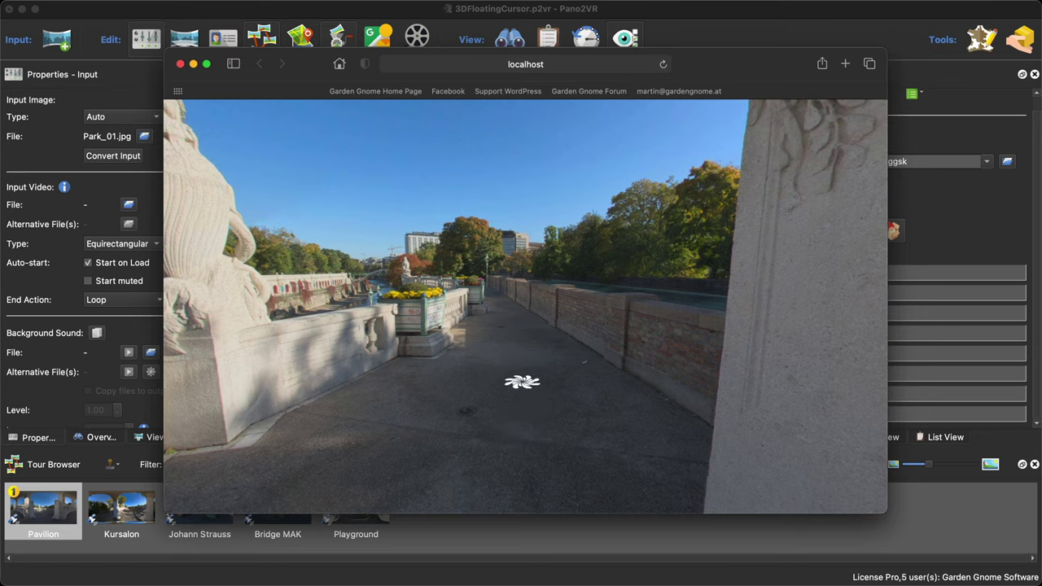
click(180, 63)
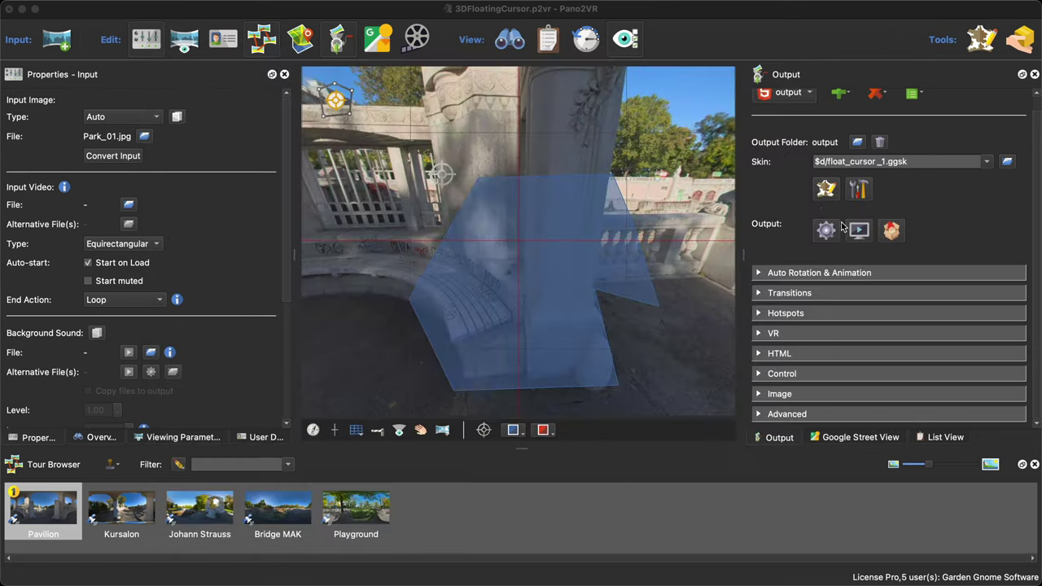
Reopen the skin, check float_cursor's CSS Styles, and set spinner2's CSS Styles Inner Element to transform:translate3d(0px,0px,-2px);
click(826, 194)
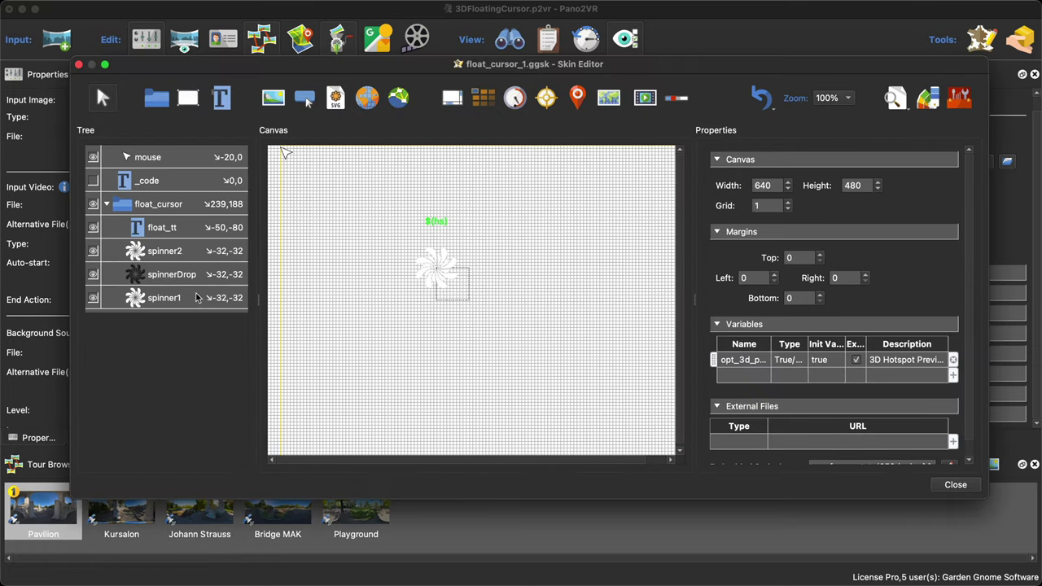
click(204, 253)
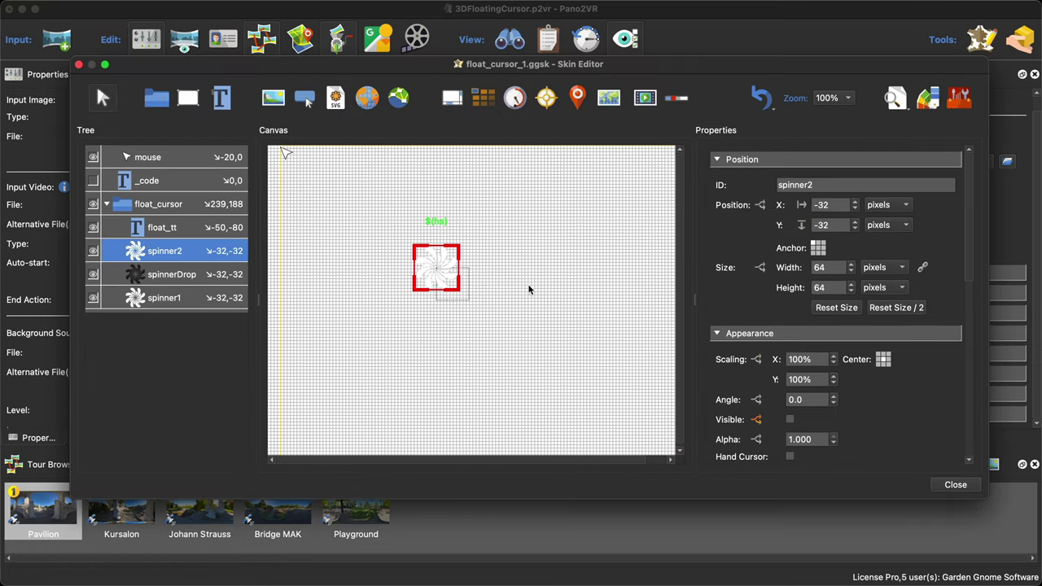
click(166, 211)
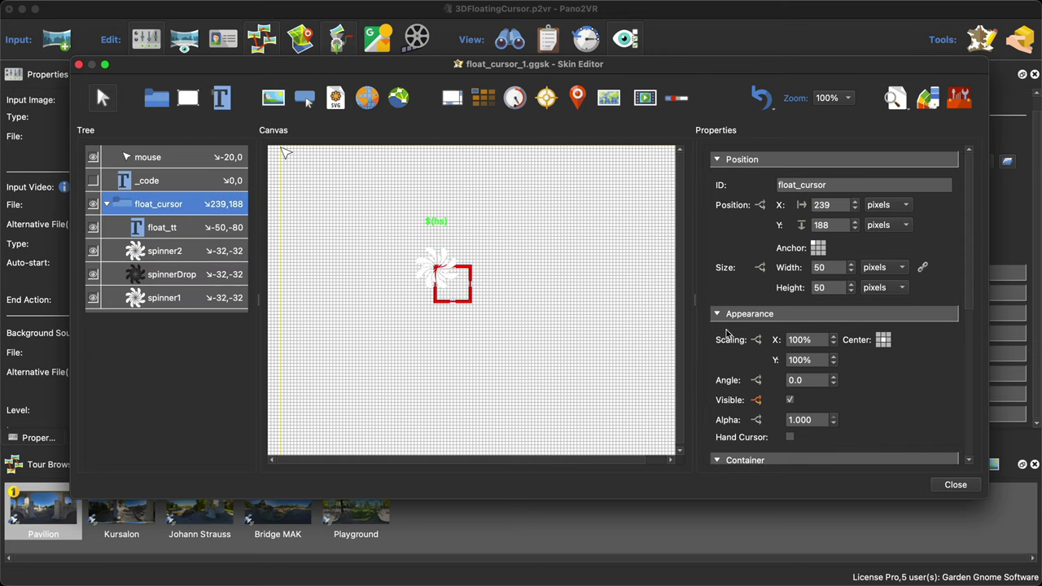
scroll(917, 390, down, 10)
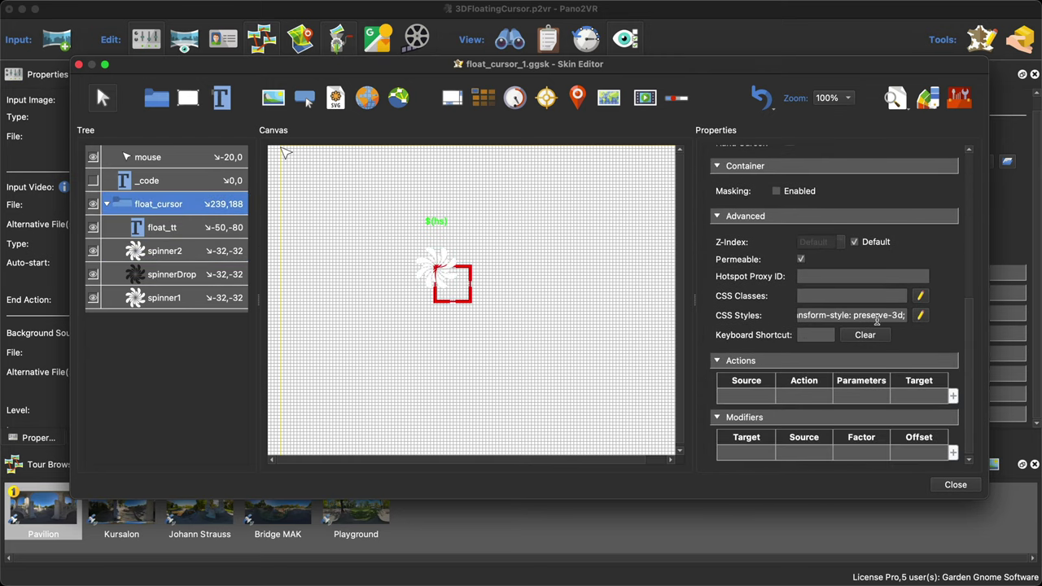
click(186, 255)
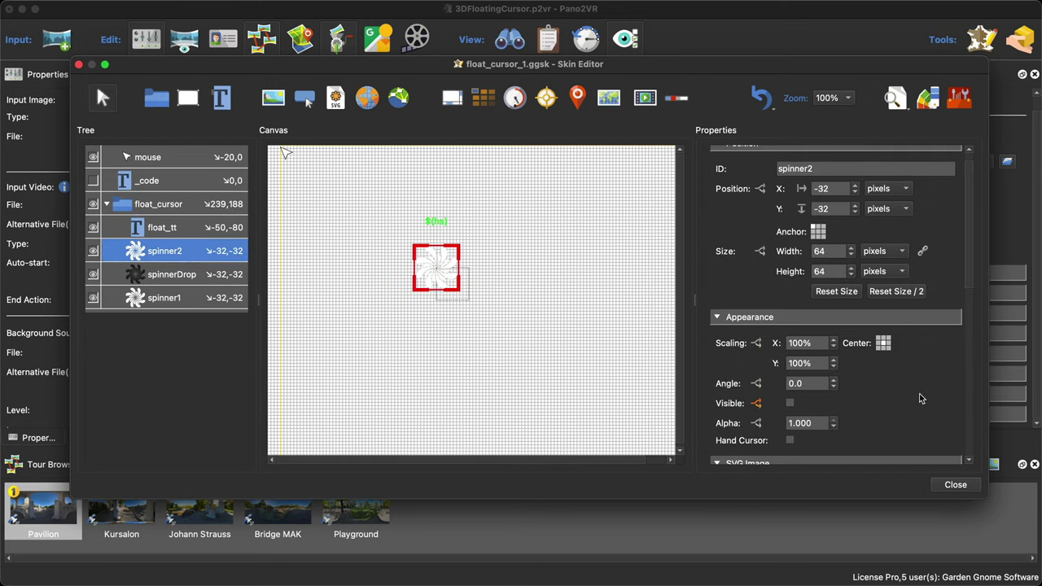
scroll(919, 398, down, 9)
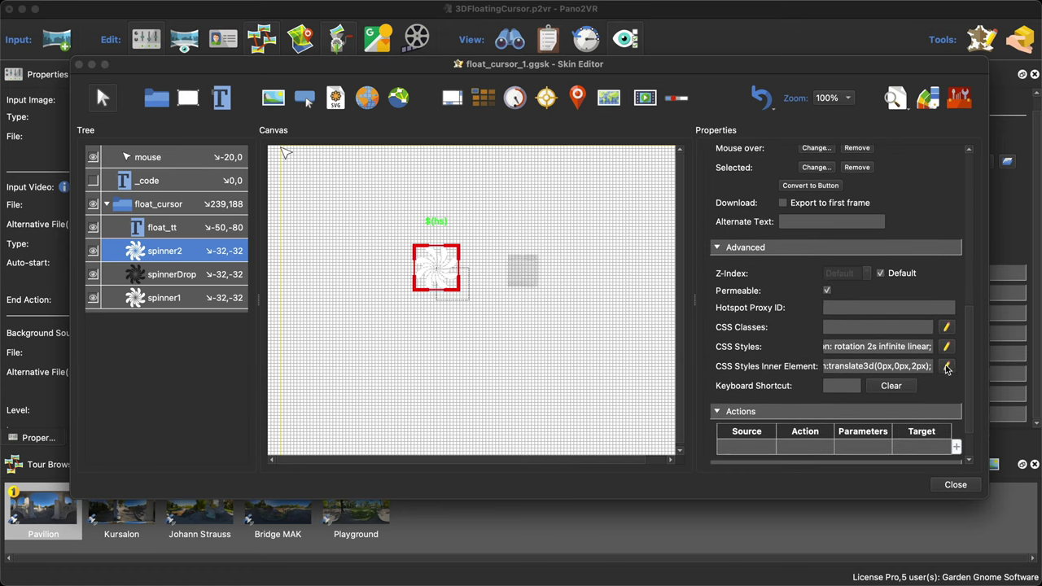
click(946, 369)
click(521, 263)
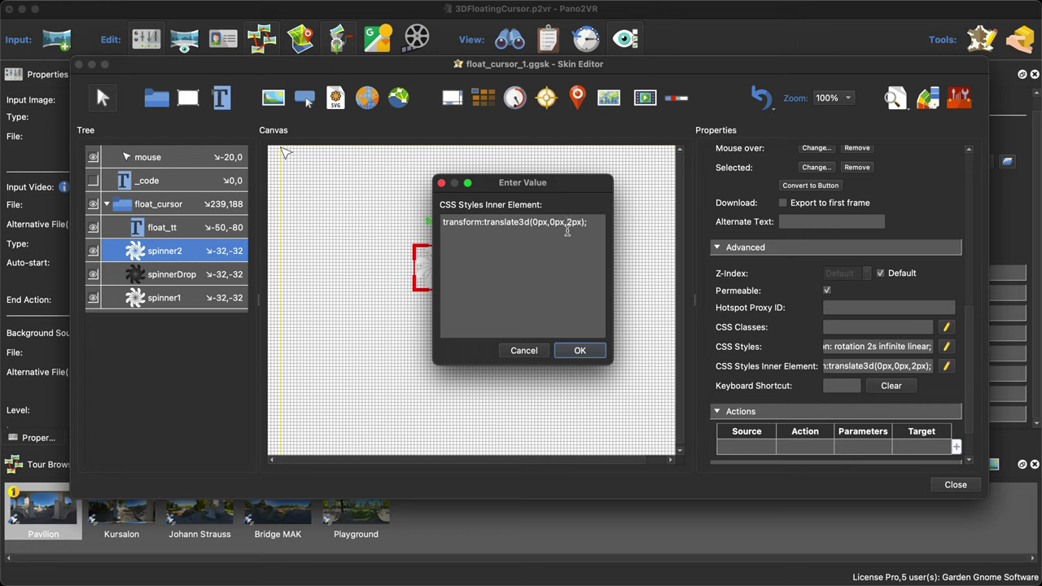
text(-)
click(580, 351)
Save the skin with the negative offset, regenerate the output, and review the cursor in the browser preview
click(954, 485)
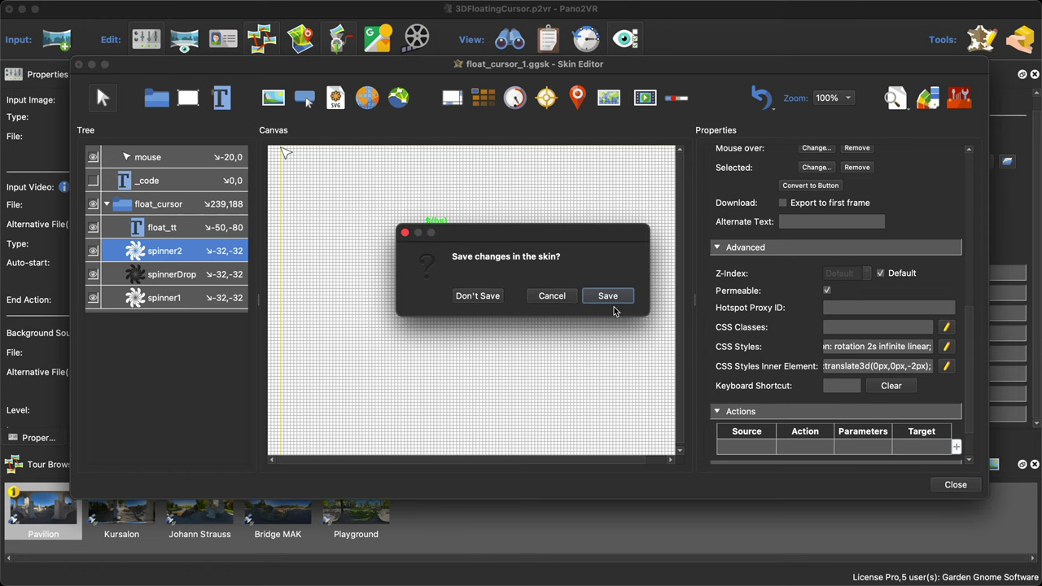
click(621, 309)
click(836, 237)
click(610, 309)
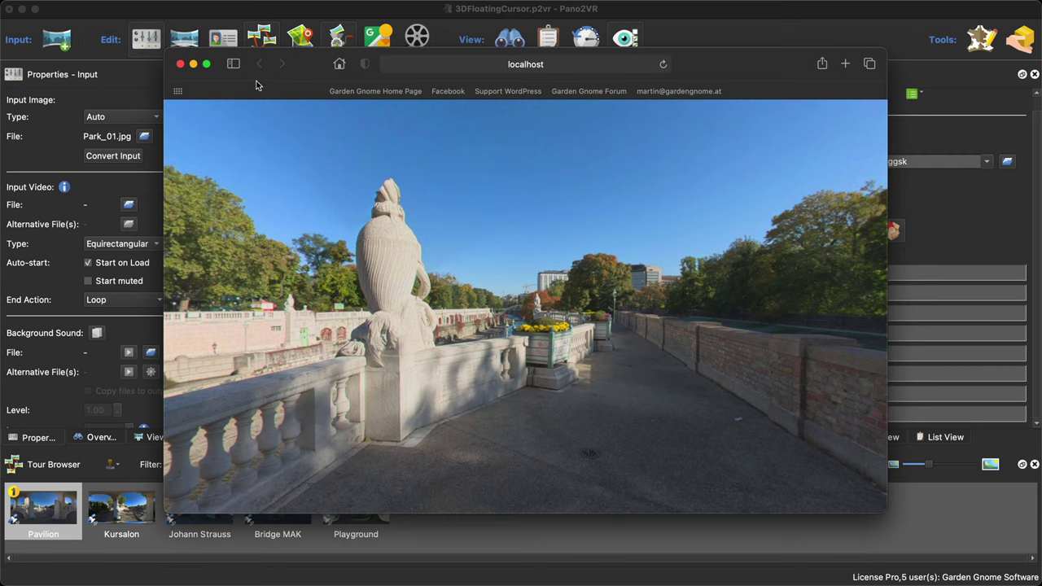
click(180, 65)
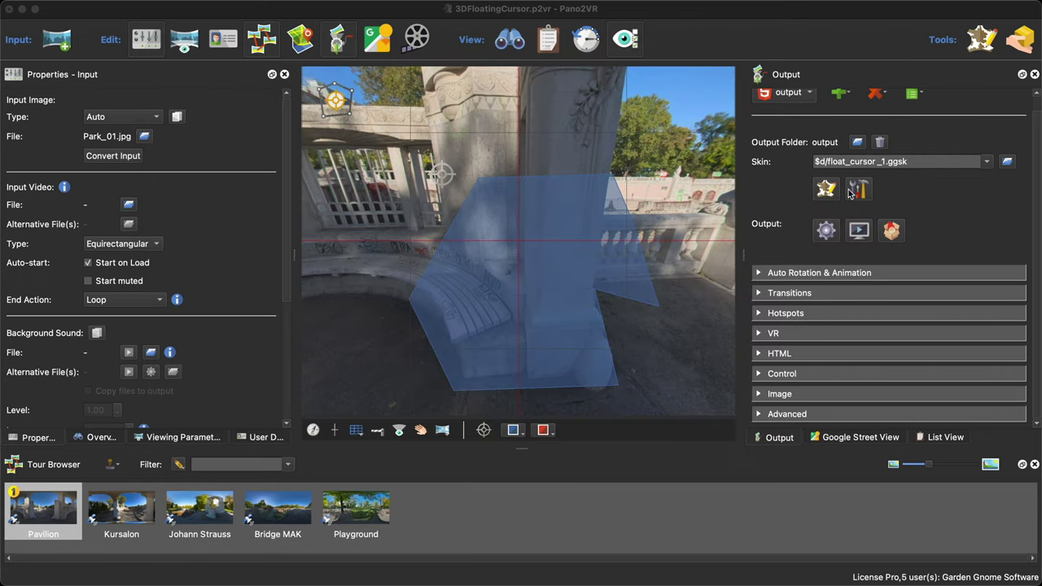
Open the float_cursor_1.ggsk skin for editing and check the CSS Styles of spinner2
click(987, 163)
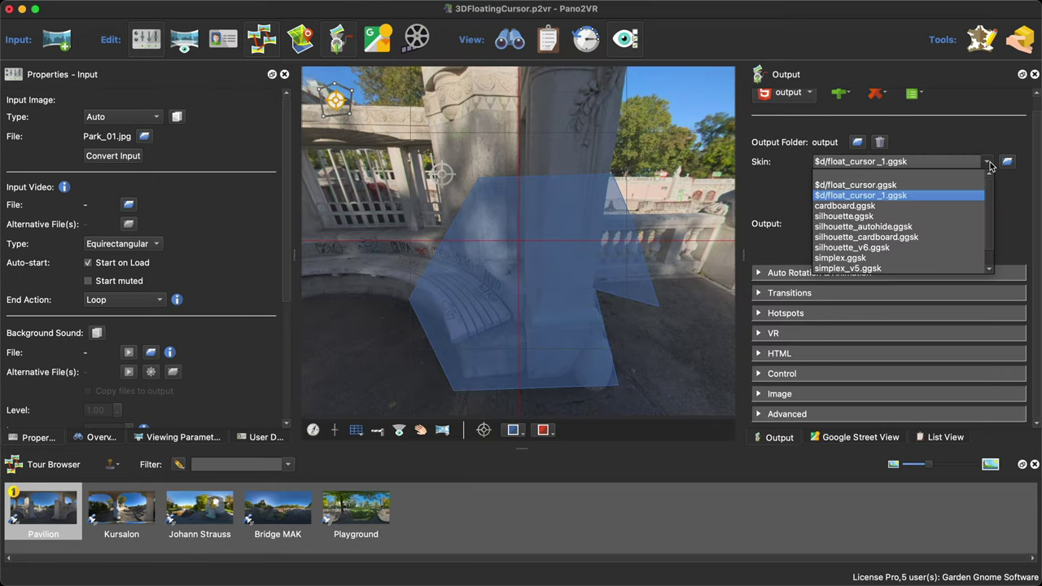
click(937, 196)
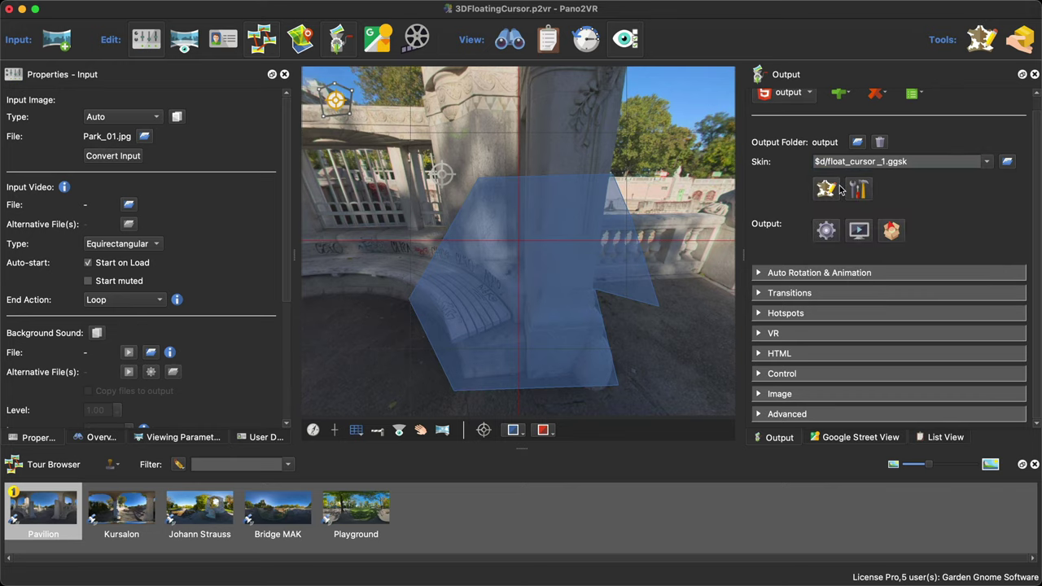
click(836, 192)
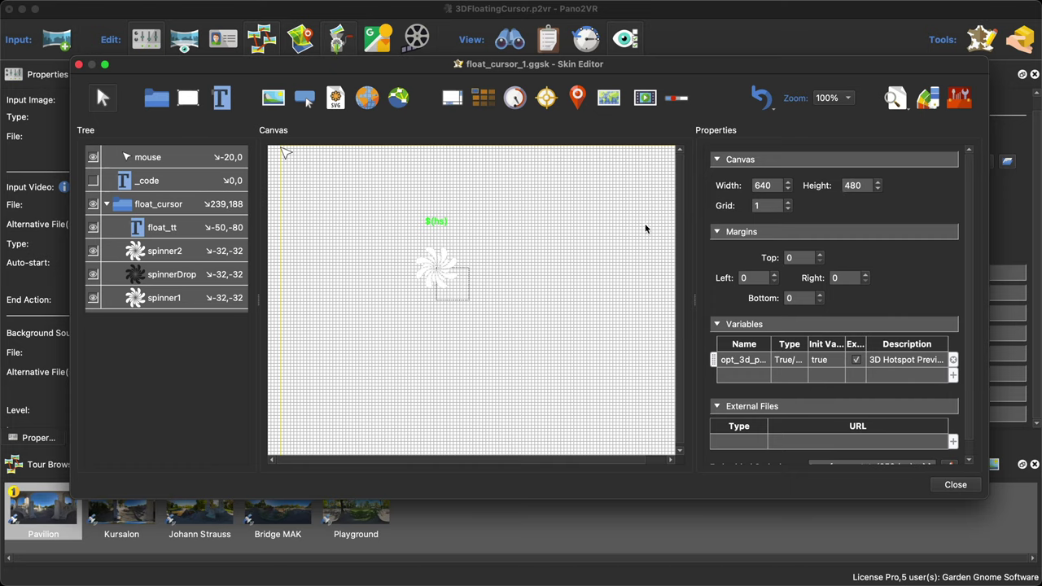
click(177, 254)
scroll(912, 380, down, 10)
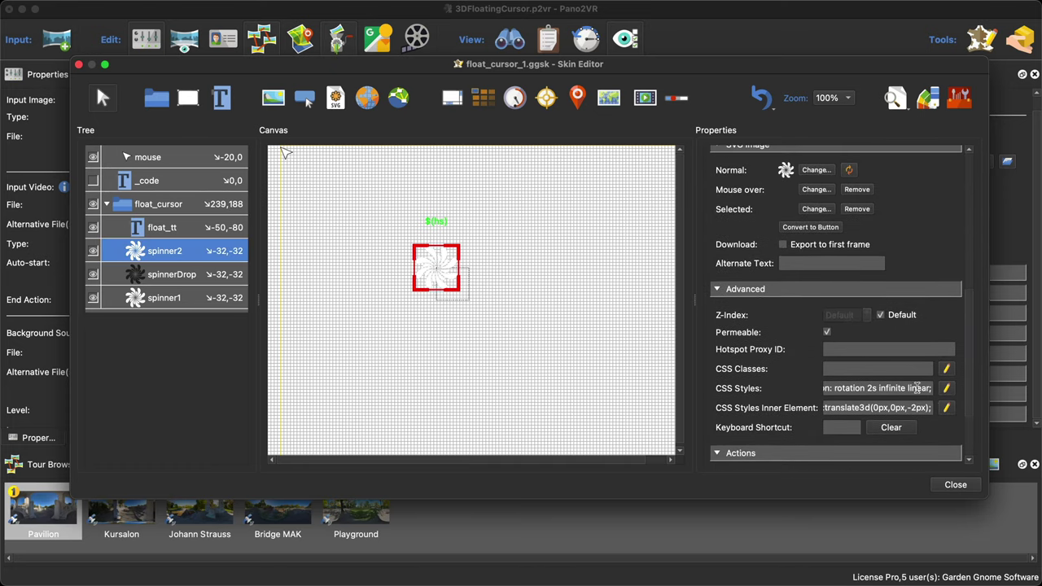
click(946, 388)
click(539, 280)
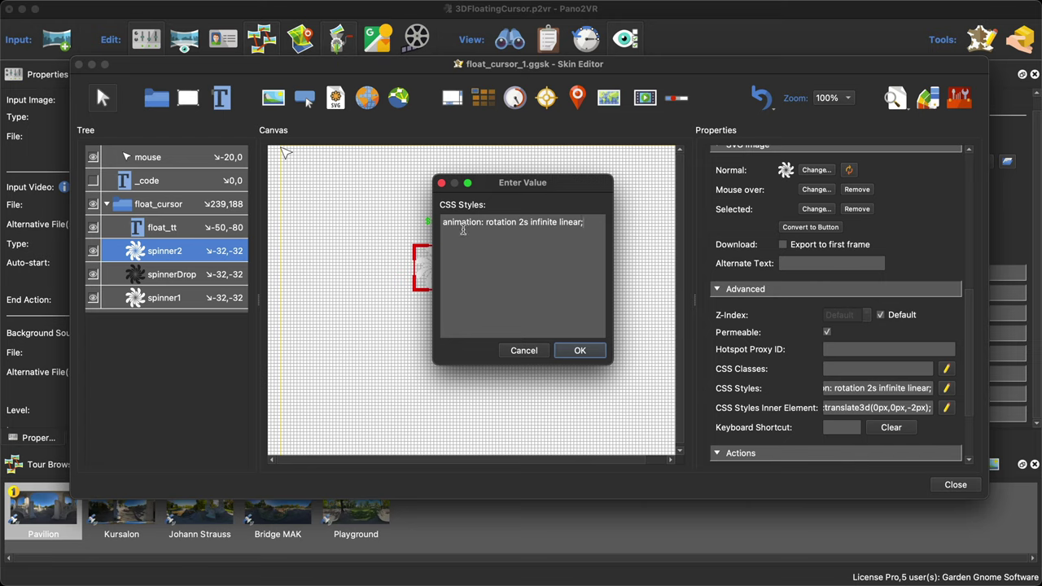
click(581, 350)
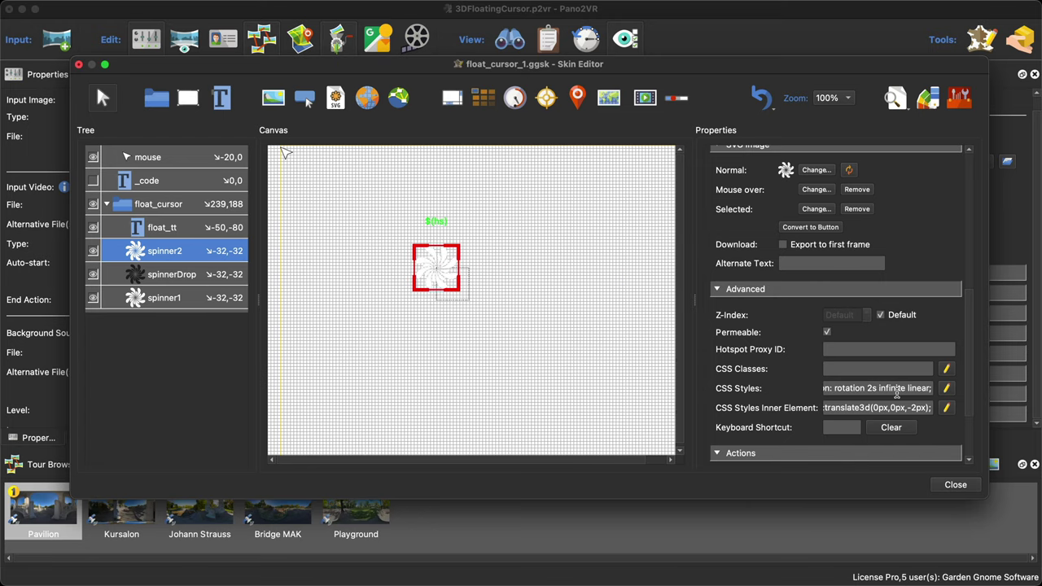
Set spinner2's CSS Styles Inner Element to transform:translate3d(0px,0px,2px); and close the skin, saving the change
click(946, 409)
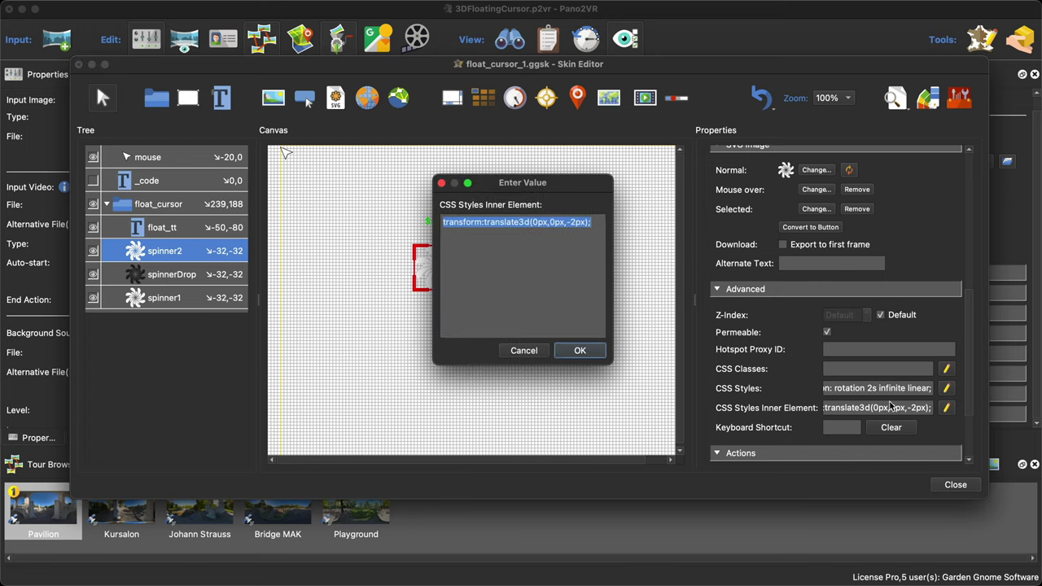
click(531, 298)
drag(617, 371, 689, 391)
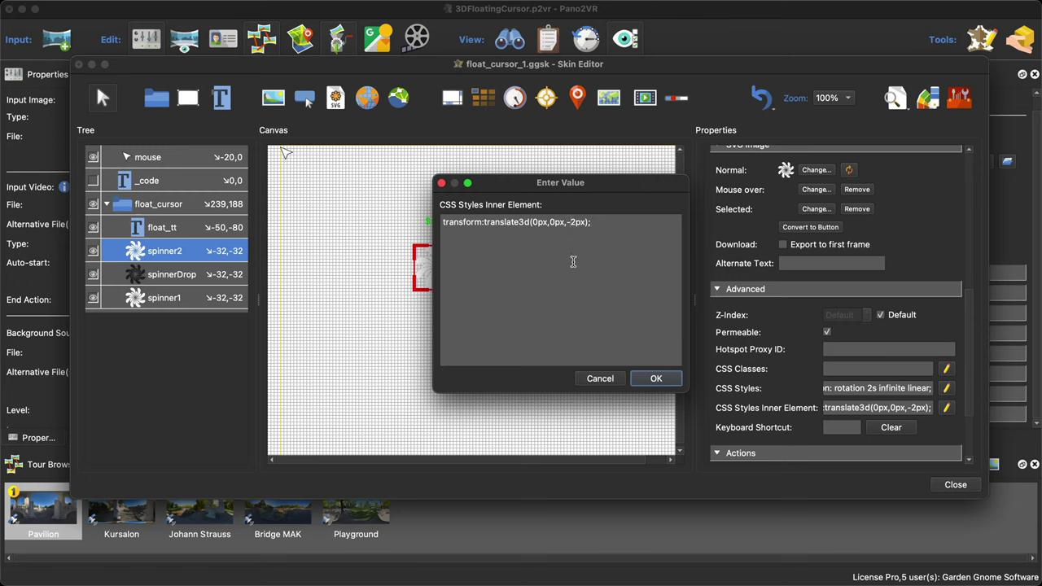
key(BackSpace)
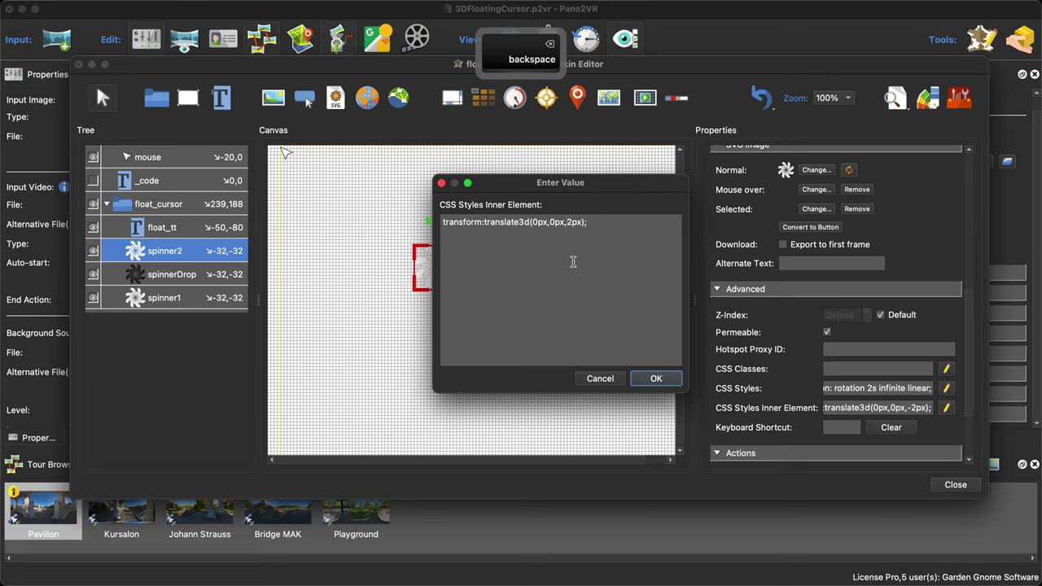
click(657, 378)
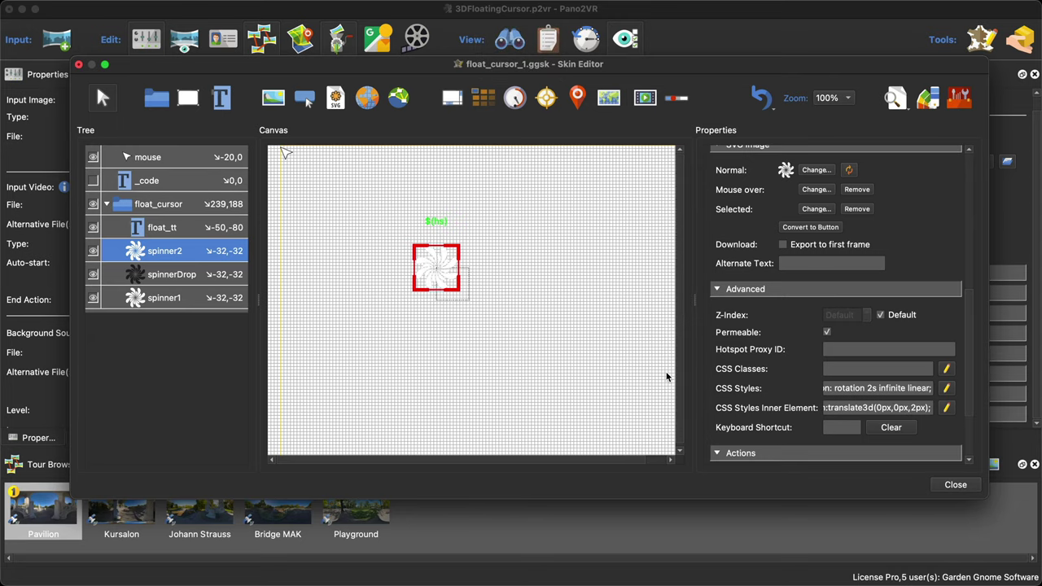
click(954, 485)
click(619, 300)
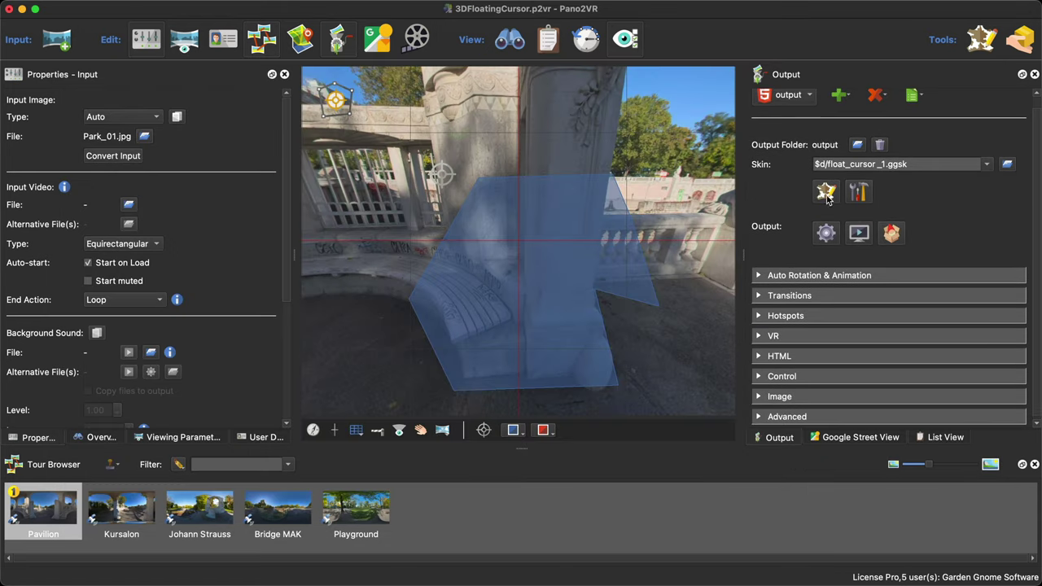
Open an empty skin and add the user-defined Floating Cursor component, expanding its float_cursor container
click(827, 195)
click(946, 489)
click(978, 45)
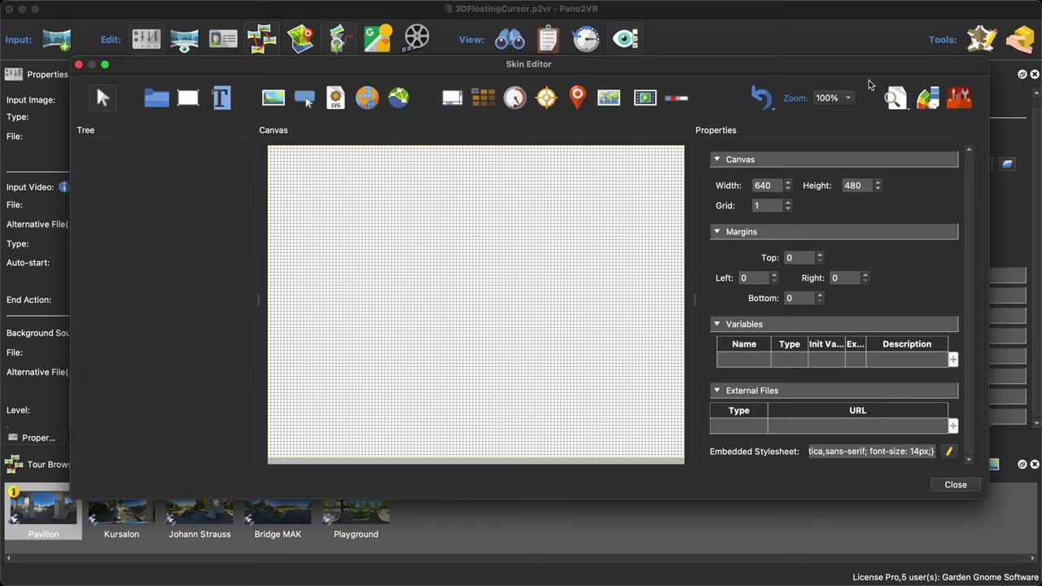
click(959, 98)
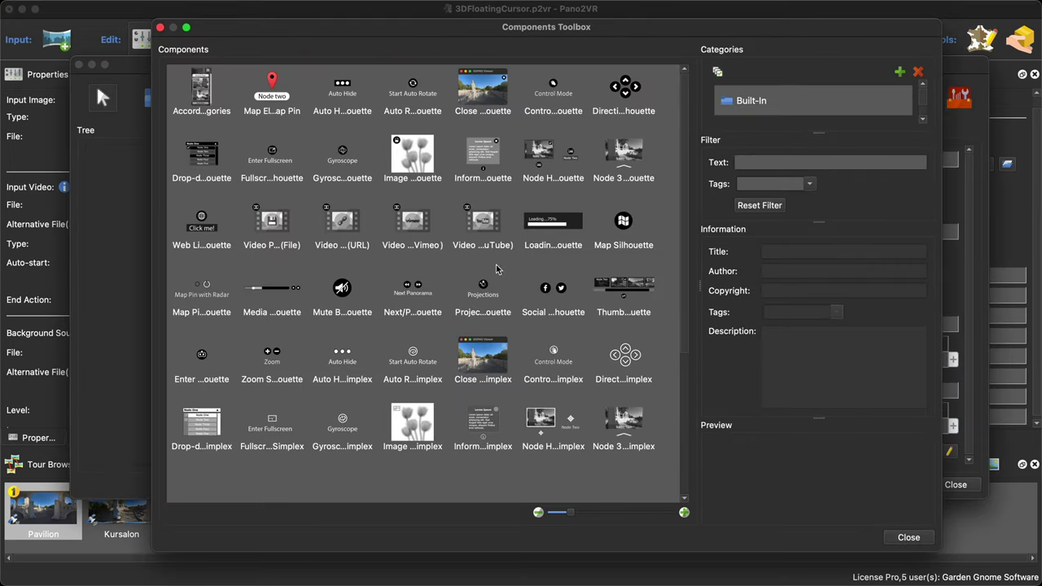
click(765, 112)
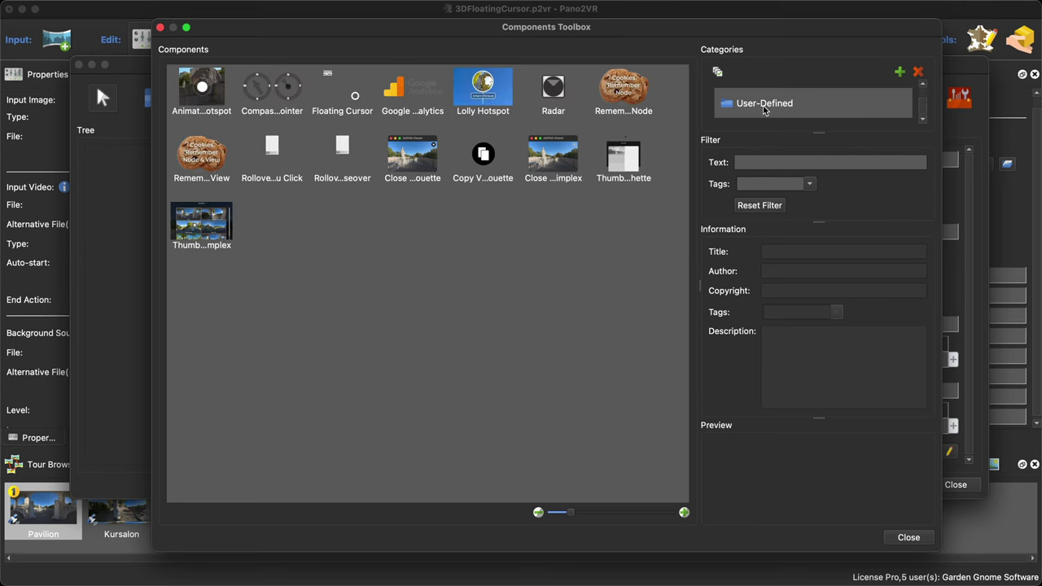
click(345, 90)
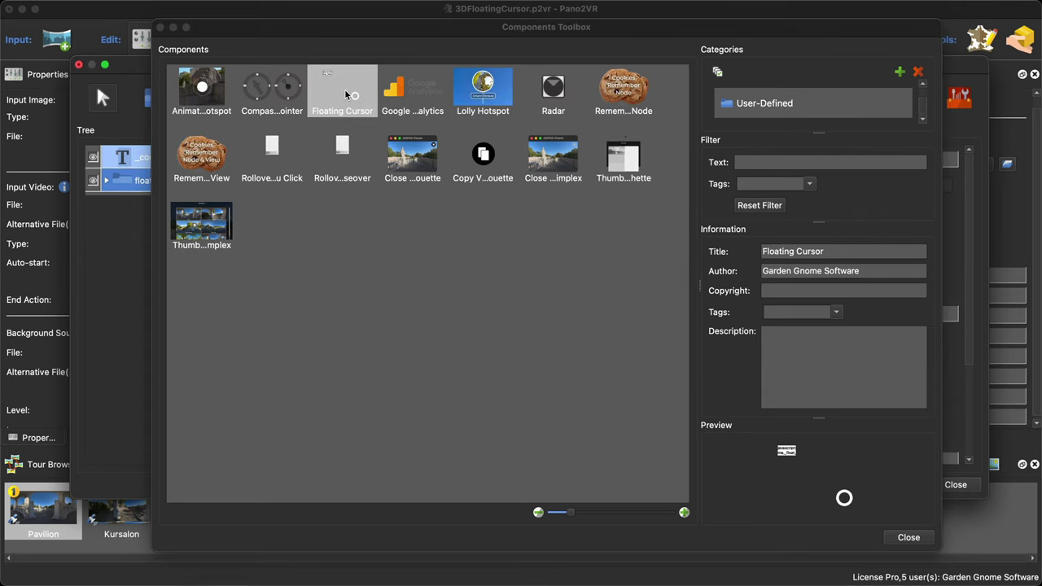
drag(344, 88, 103, 185)
click(106, 181)
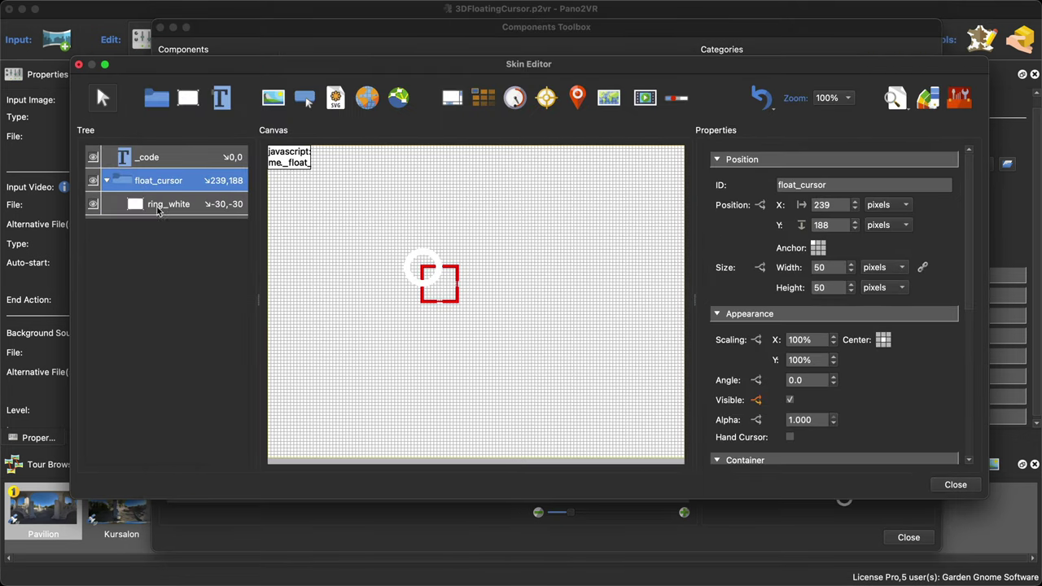
Examine the CSS Styles of the Floating Cursor component's ring_white element without changing them
click(163, 209)
scroll(923, 355, down, 10)
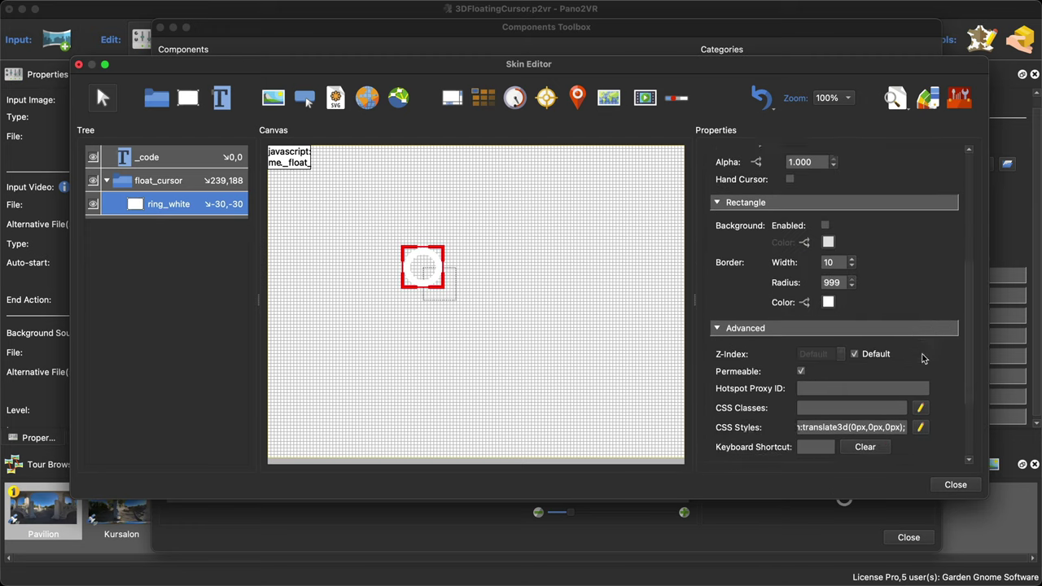
click(921, 313)
click(532, 283)
drag(610, 363, 751, 459)
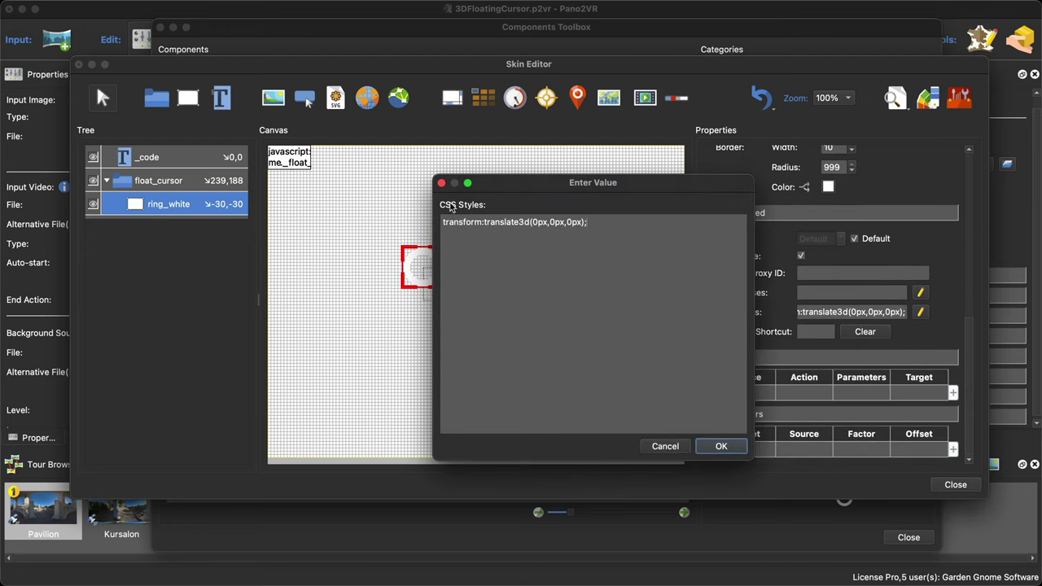
click(666, 446)
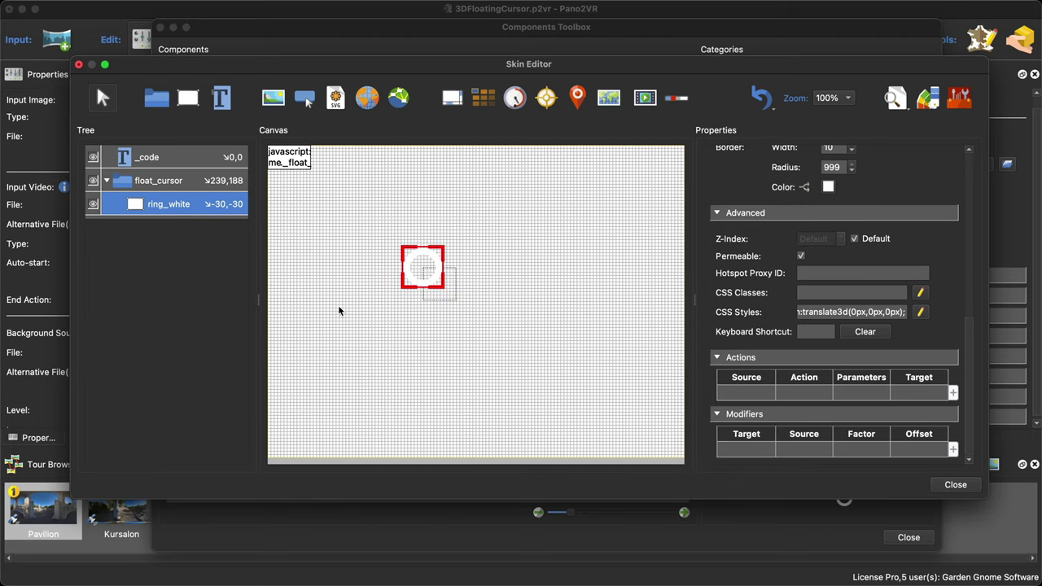
Copy transform-style: preserve-3d; from the component's float_cursor CSS Styles and close the temporary skin without saving
click(161, 180)
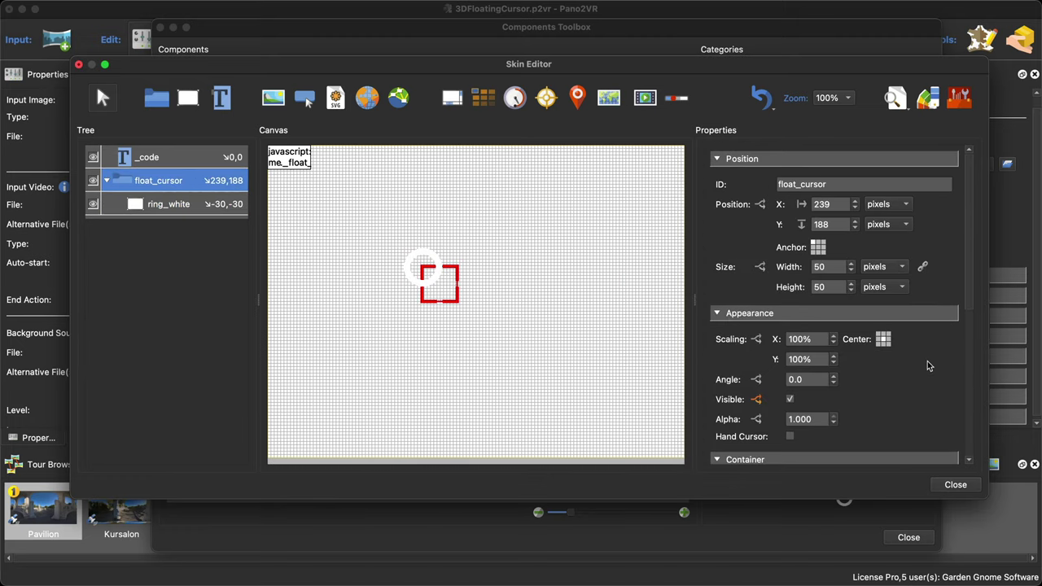
scroll(928, 360, down, 10)
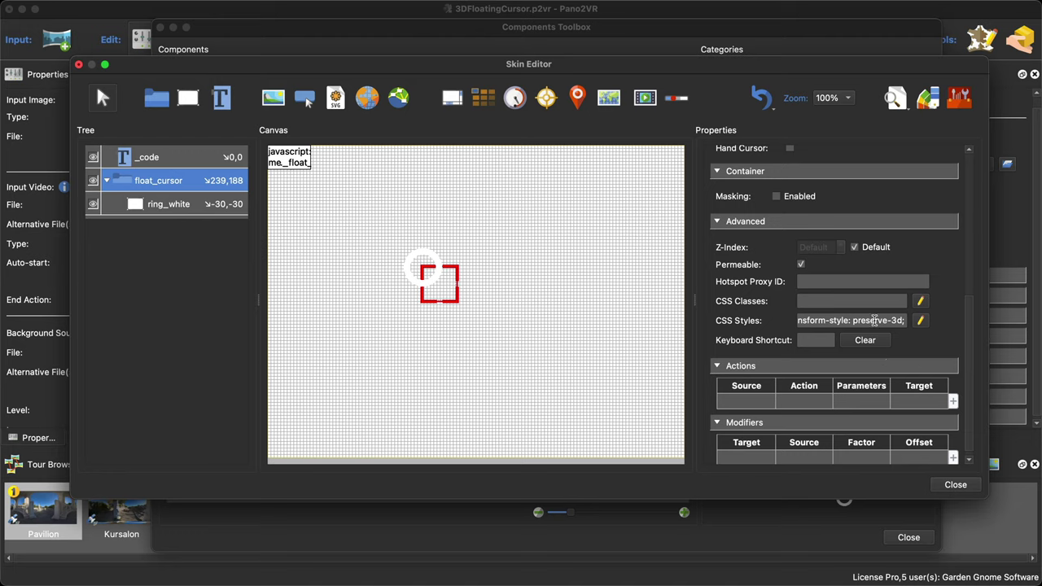
click(920, 321)
mouse_move(553, 263)
mouse_down()
mouse_move(570, 224)
mouse_move(430, 227)
mouse_up()
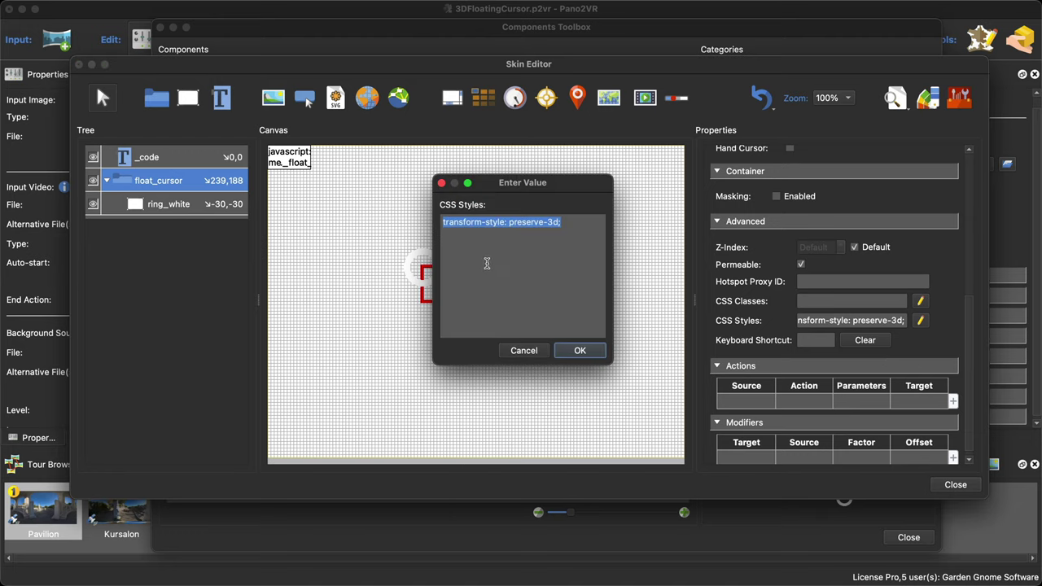
key(super+c)
click(529, 350)
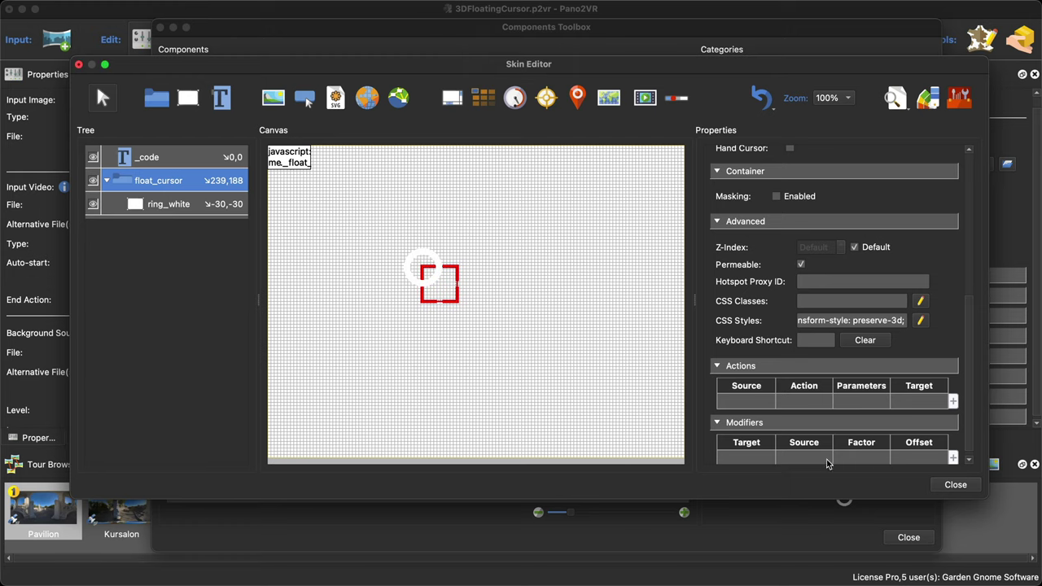
click(957, 486)
click(478, 295)
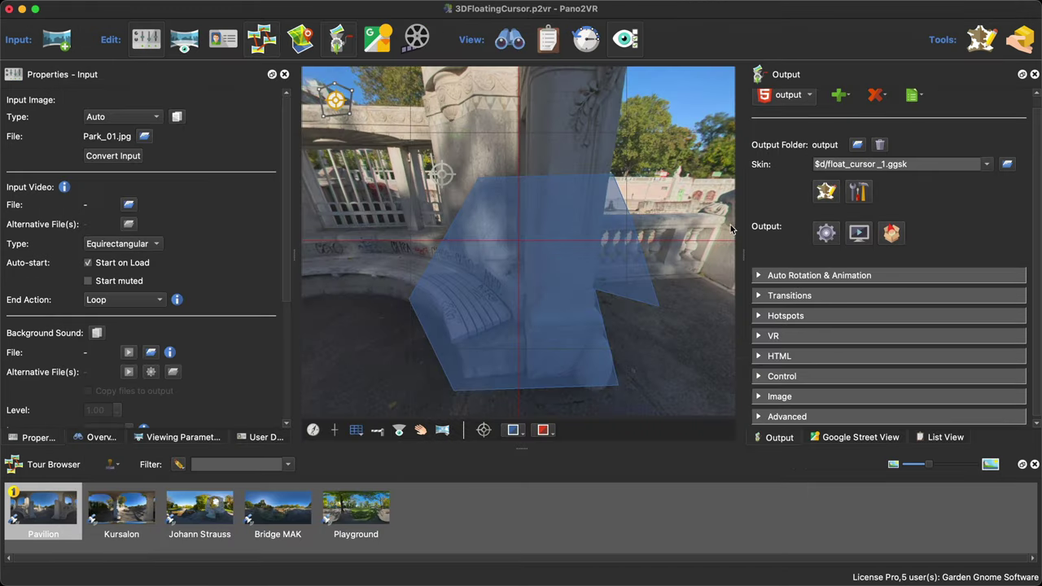
Reopen the float_cursor_1.ggsk skin and check spinner2's CSS Styles Inner Element
click(827, 192)
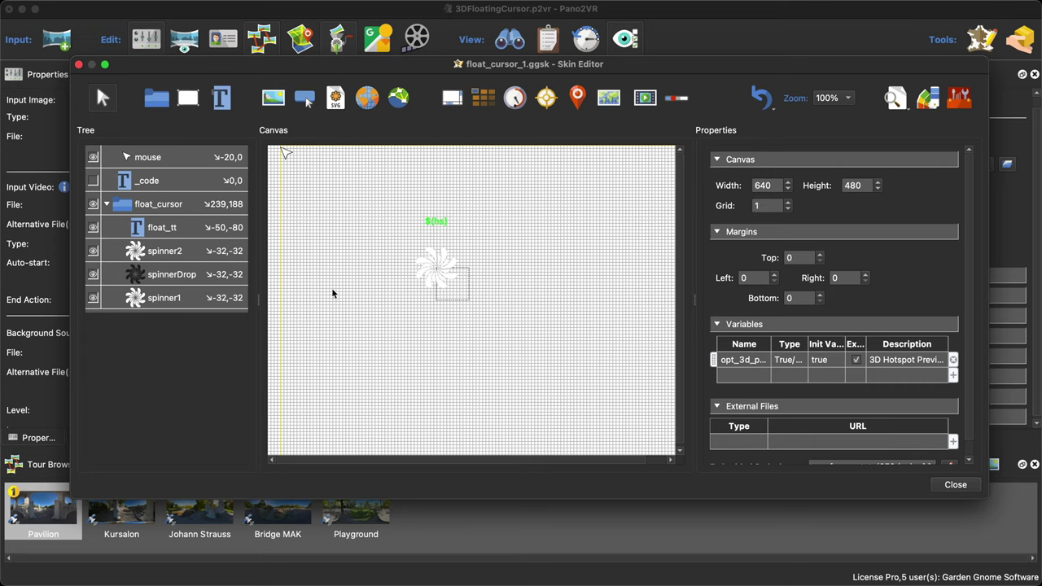
click(180, 253)
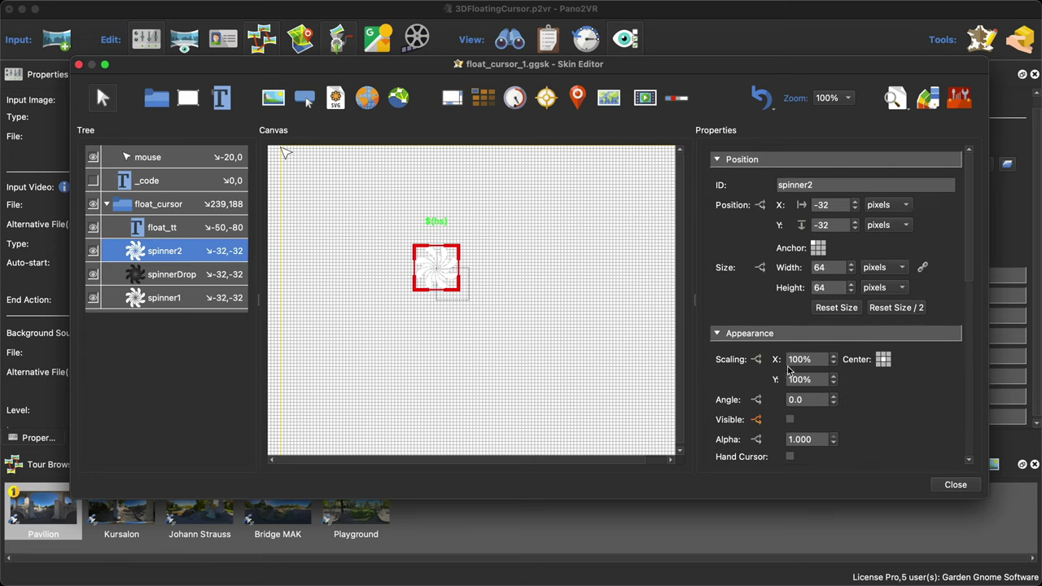
scroll(862, 396, down, 3)
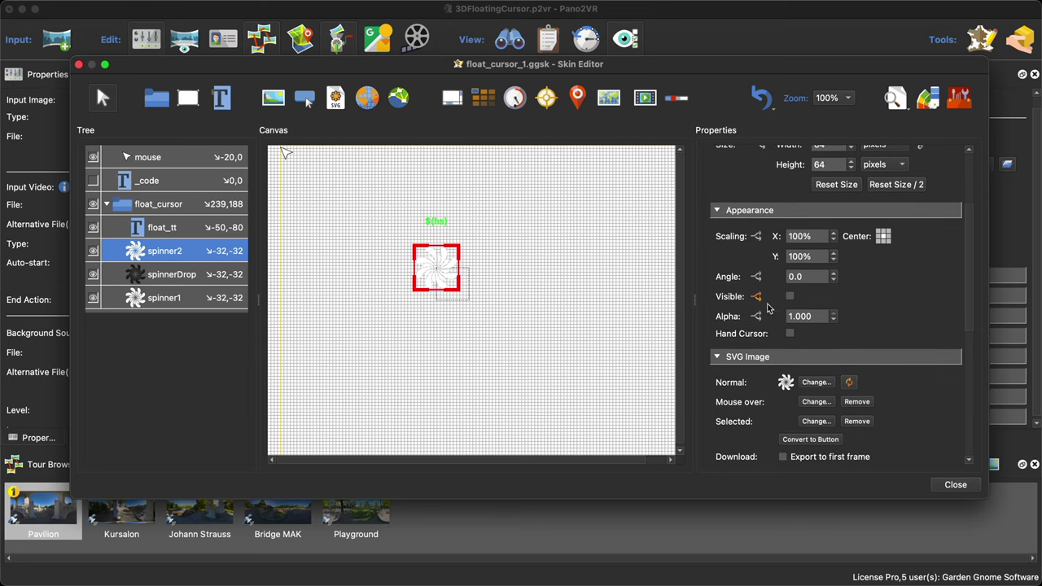
scroll(930, 385, down, 2)
scroll(940, 358, down, 6)
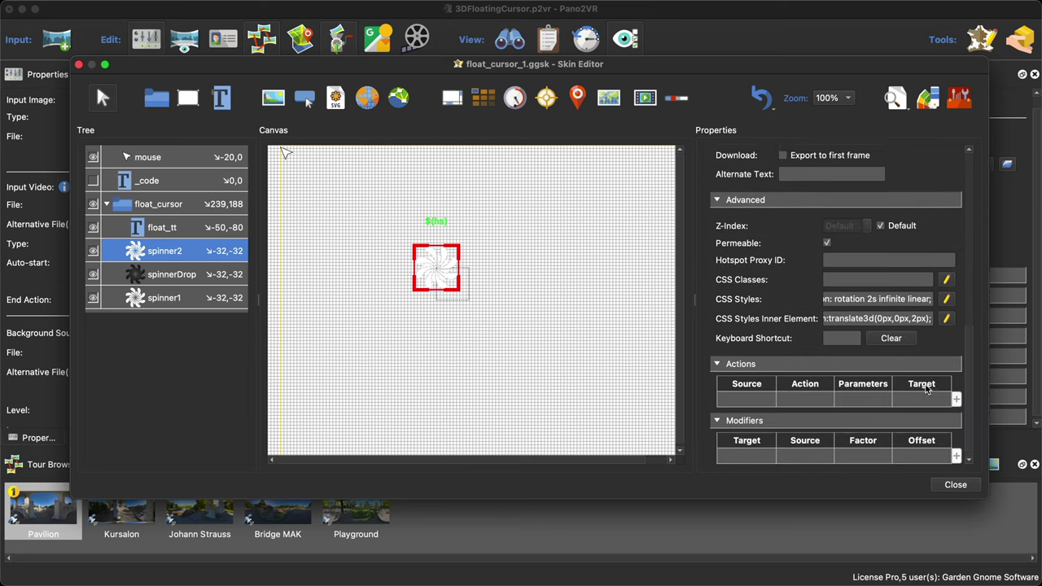
click(947, 313)
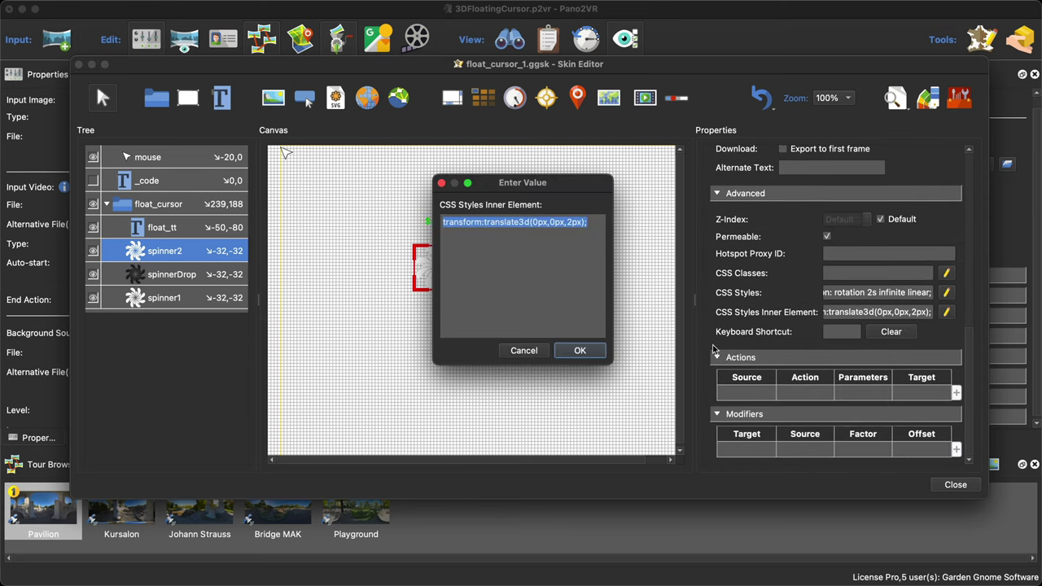
click(524, 350)
Copy transform-style: preserve-3d; from the CSS Styles of the float_cursor container
click(155, 206)
scroll(910, 362, down, 8)
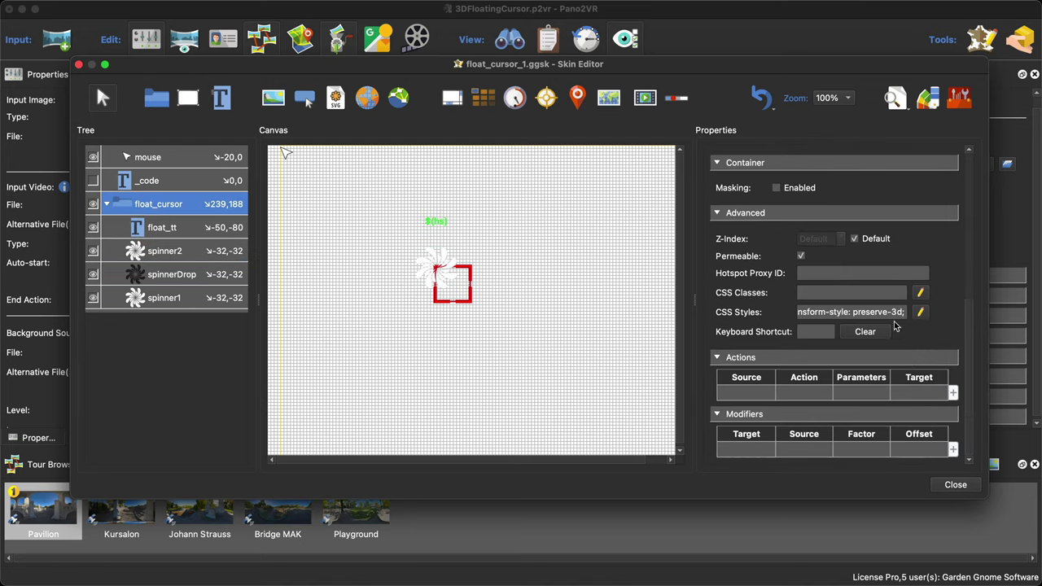
click(920, 314)
key(super+c)
click(522, 231)
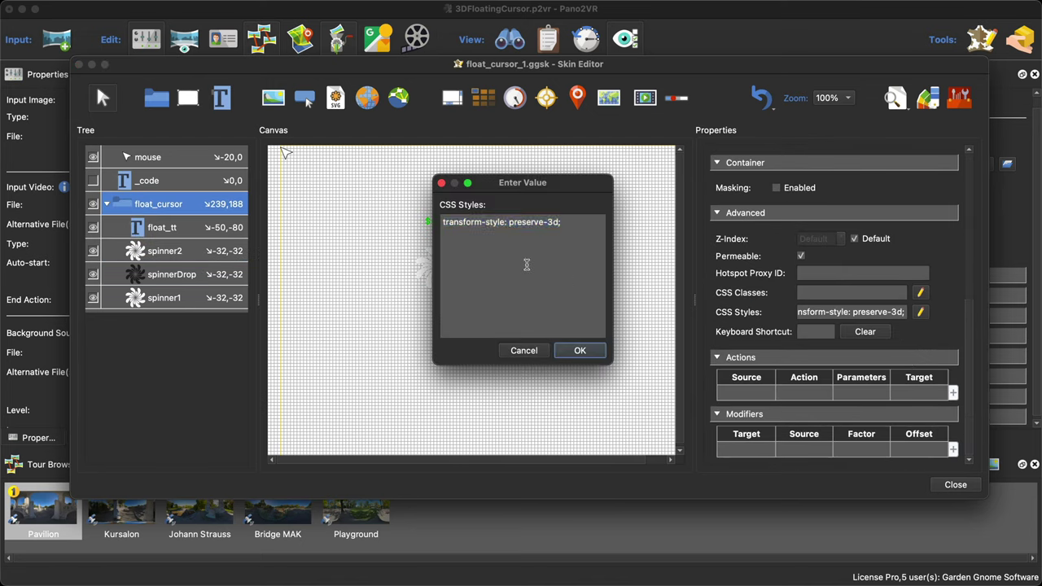
click(580, 350)
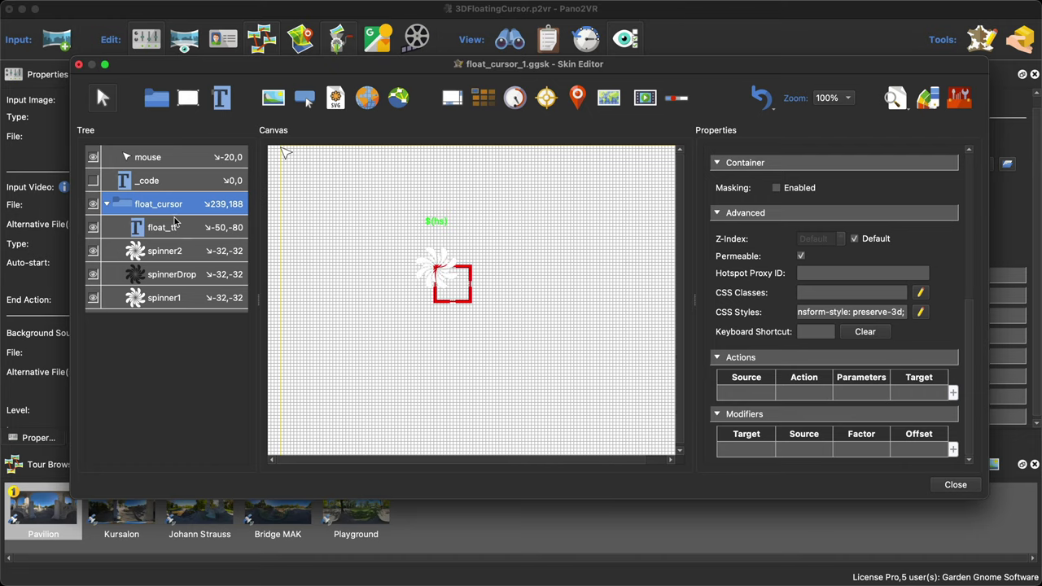
Add transform-style: preserve-3d; below the translate3d declaration in spinner2's CSS Styles Inner Element
click(212, 252)
scroll(896, 379, down, 12)
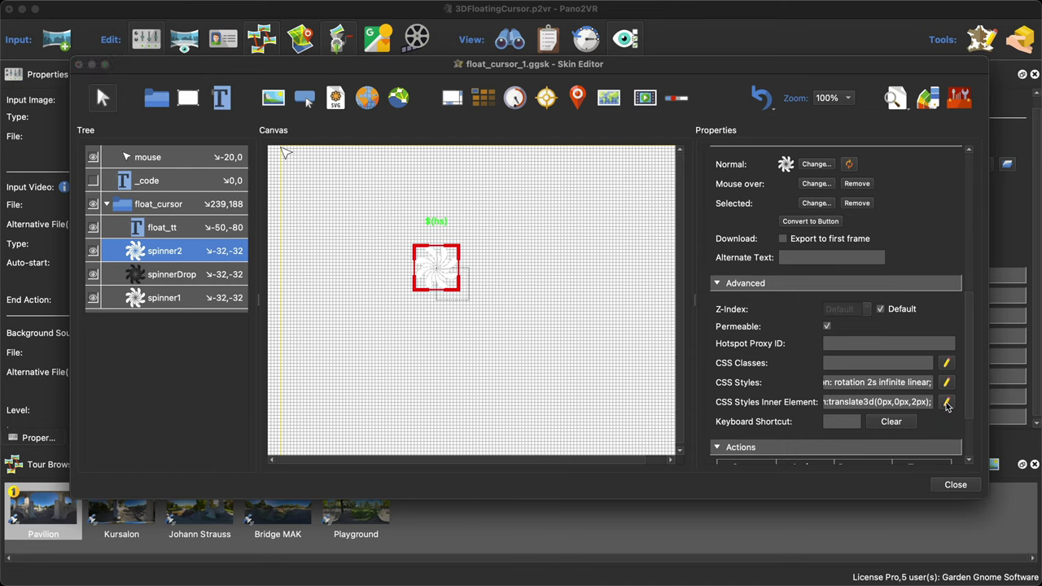
click(946, 401)
click(595, 222)
key(Return)
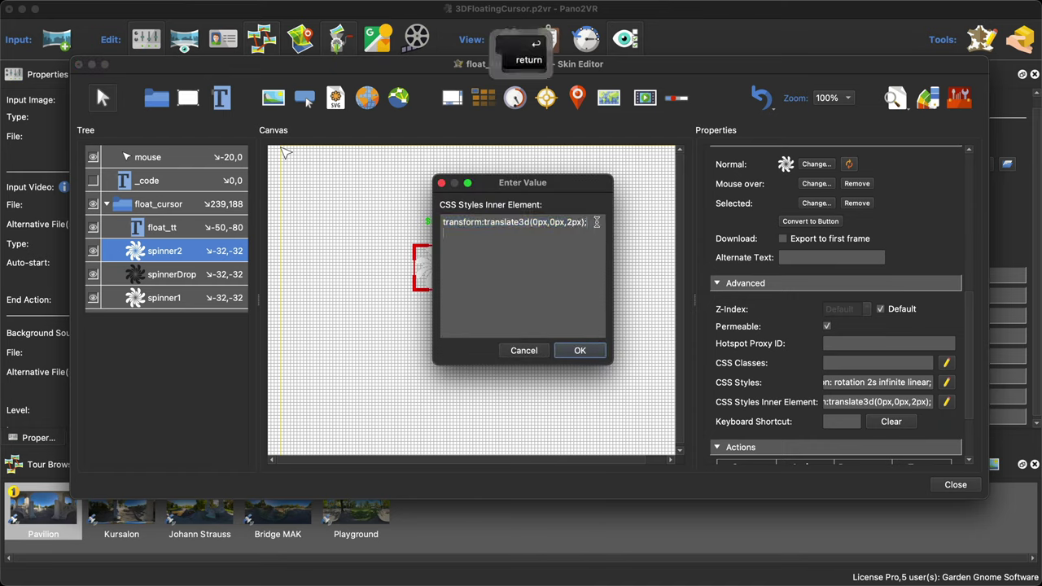
key(super+v)
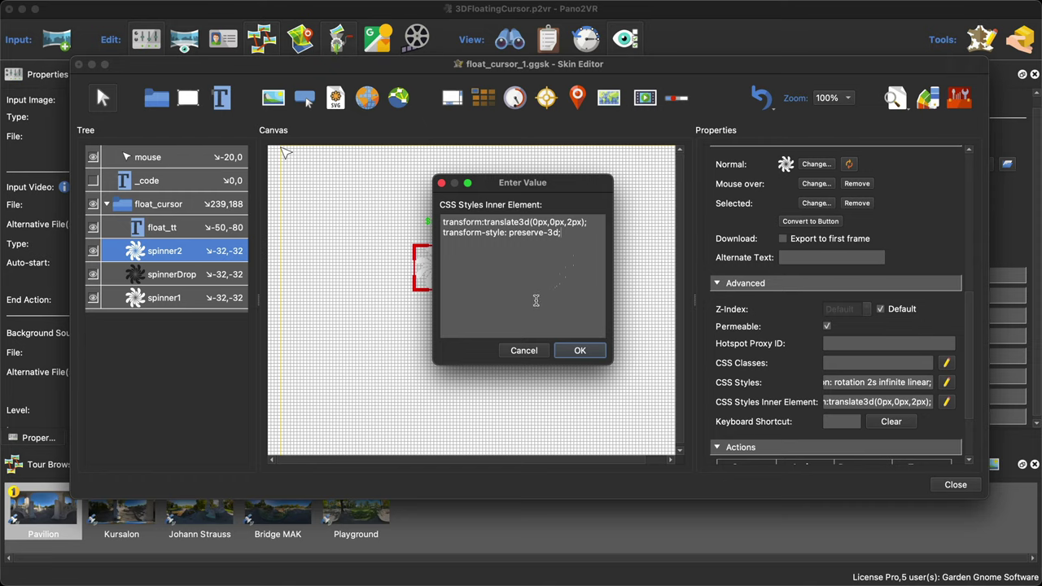
click(578, 357)
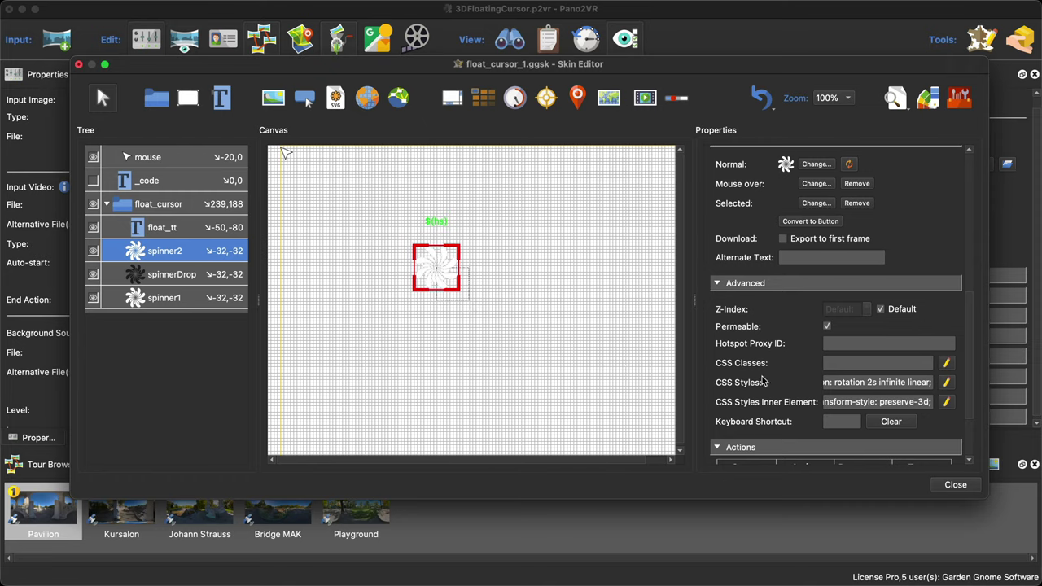
Move the translate3d and preserve-3d declarations from spinner2's CSS Styles Inner Element into its CSS Styles, after the animation declaration
click(946, 402)
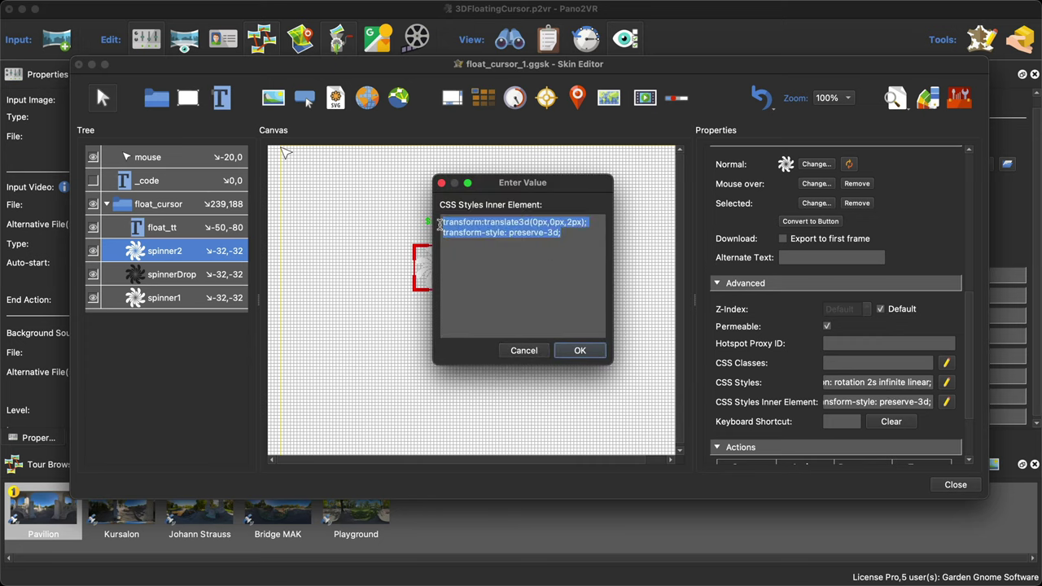
key(super+c)
key(BackSpace)
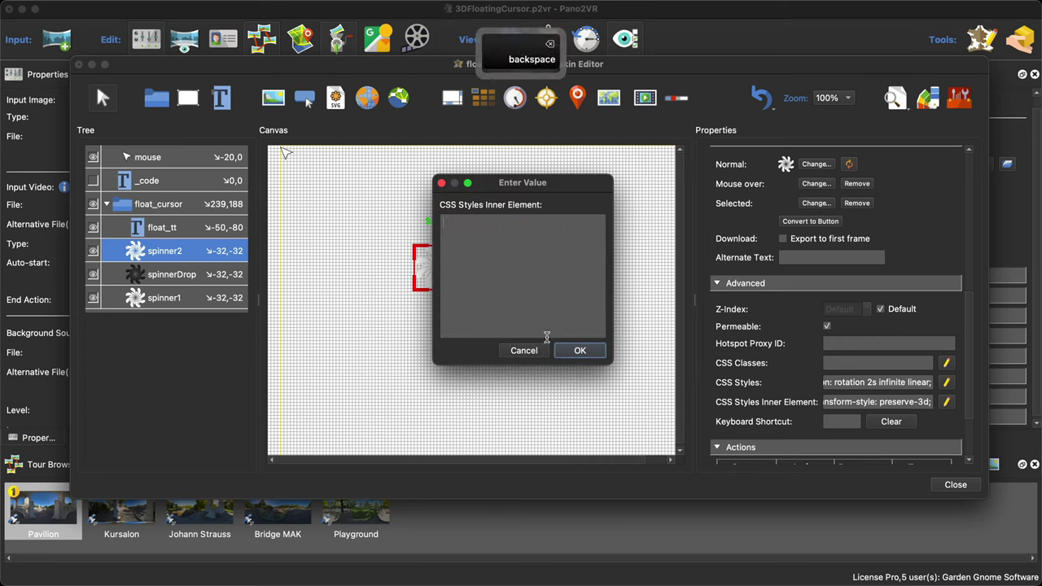
click(570, 351)
click(946, 382)
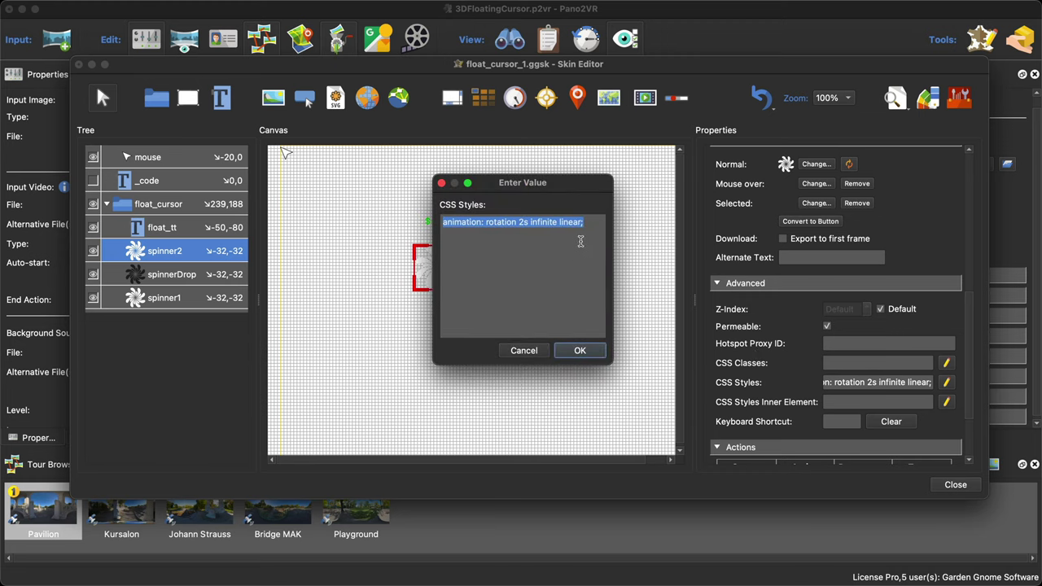
click(593, 221)
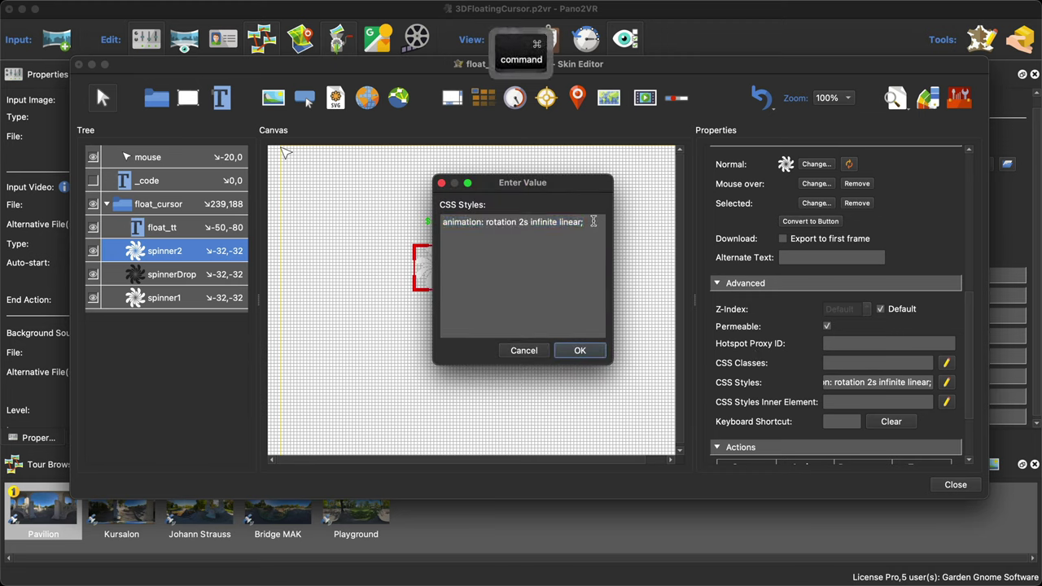
key(super+v)
click(580, 351)
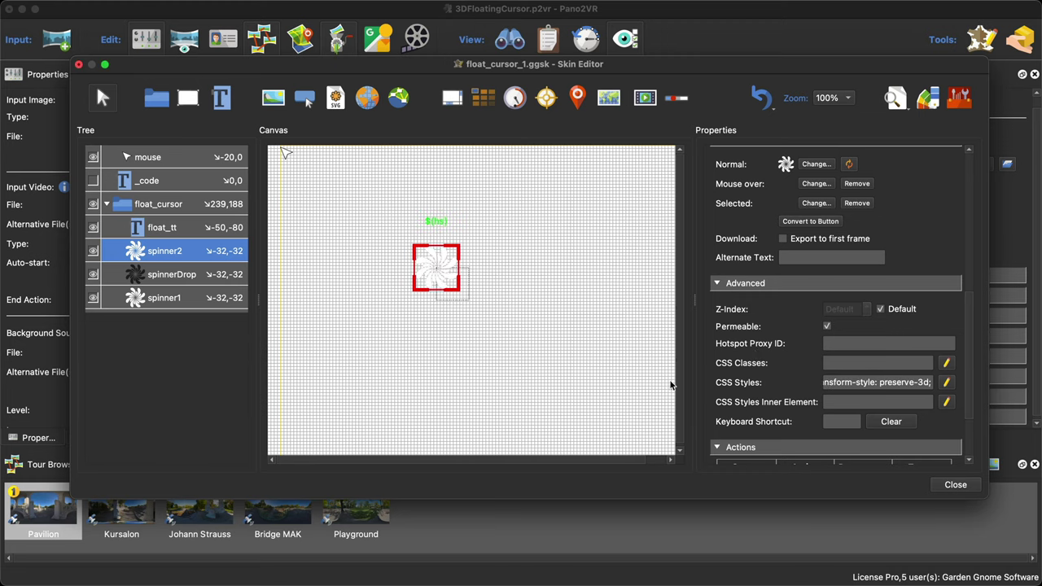
Save and close the skin, then regenerate the output and check spinner2's new styles in the browser
click(954, 485)
click(617, 298)
click(826, 236)
click(619, 319)
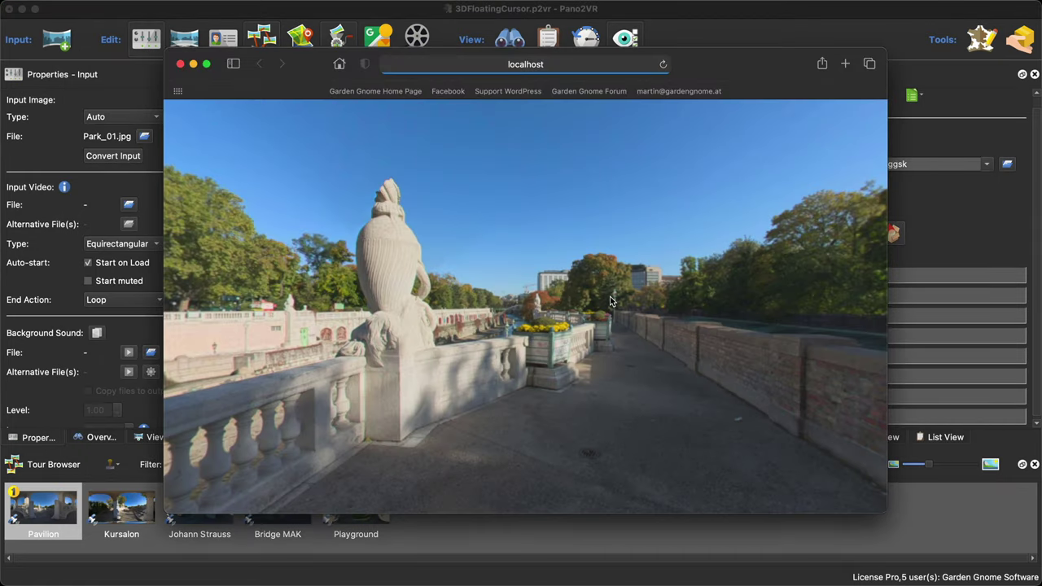
click(182, 65)
Reopen the skin and append transform:translate3d(0px,0px,-2px); and transform-style: preserve-3d; to spinnerDrop's CSS Styles
click(829, 189)
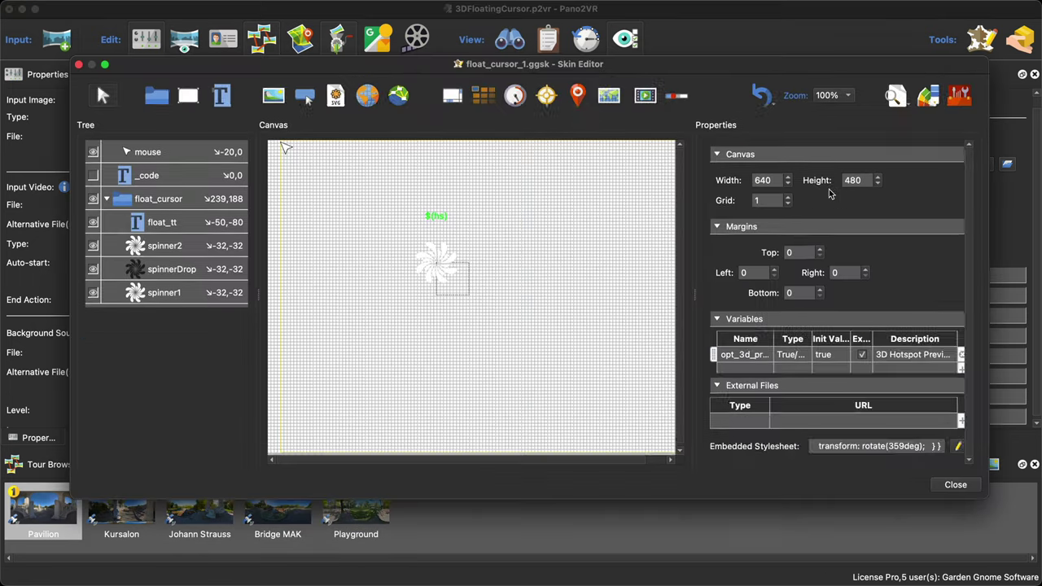
click(180, 276)
click(200, 299)
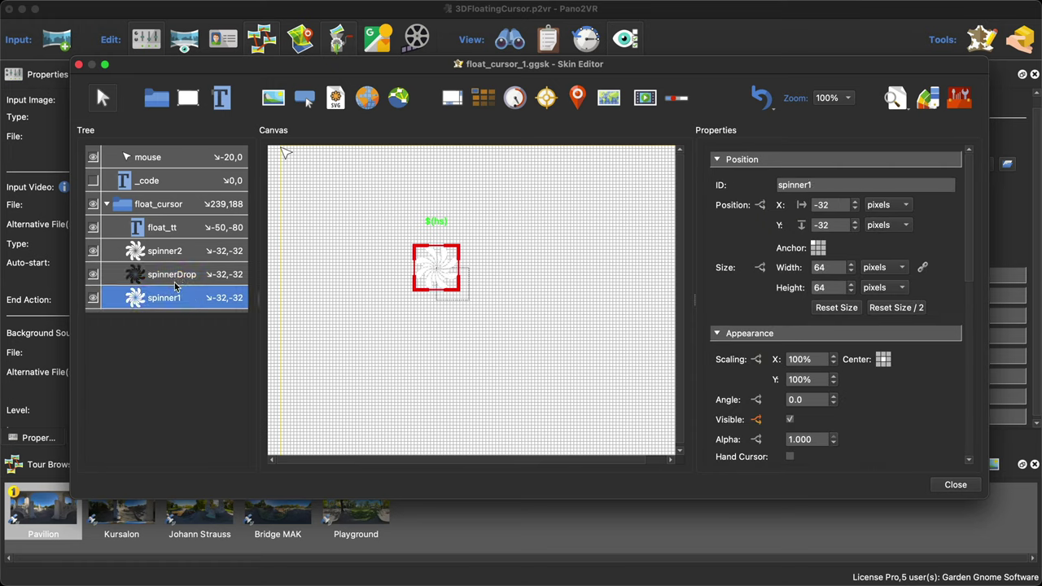
click(171, 273)
scroll(910, 387, down, 10)
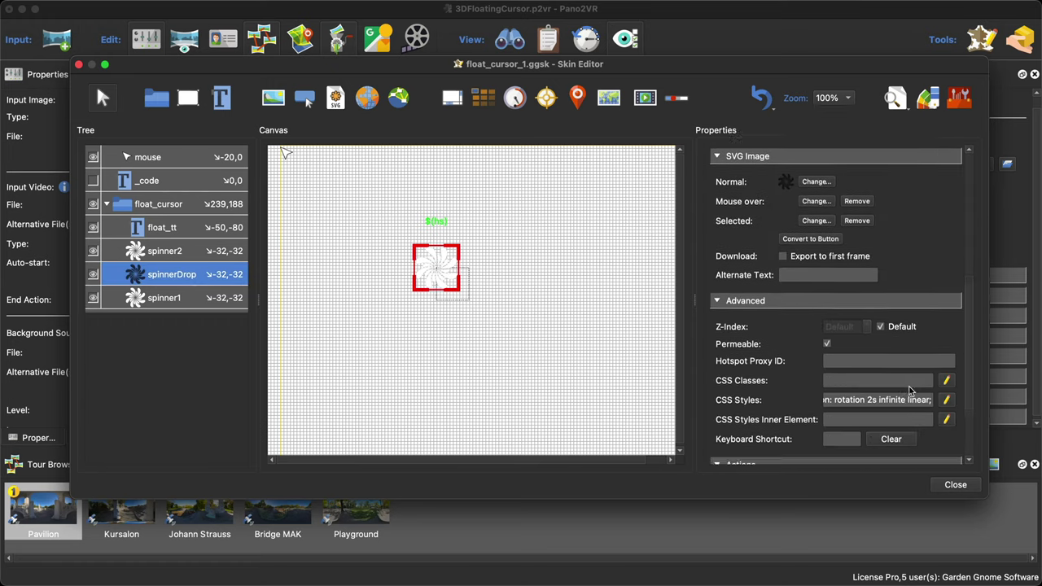
click(947, 343)
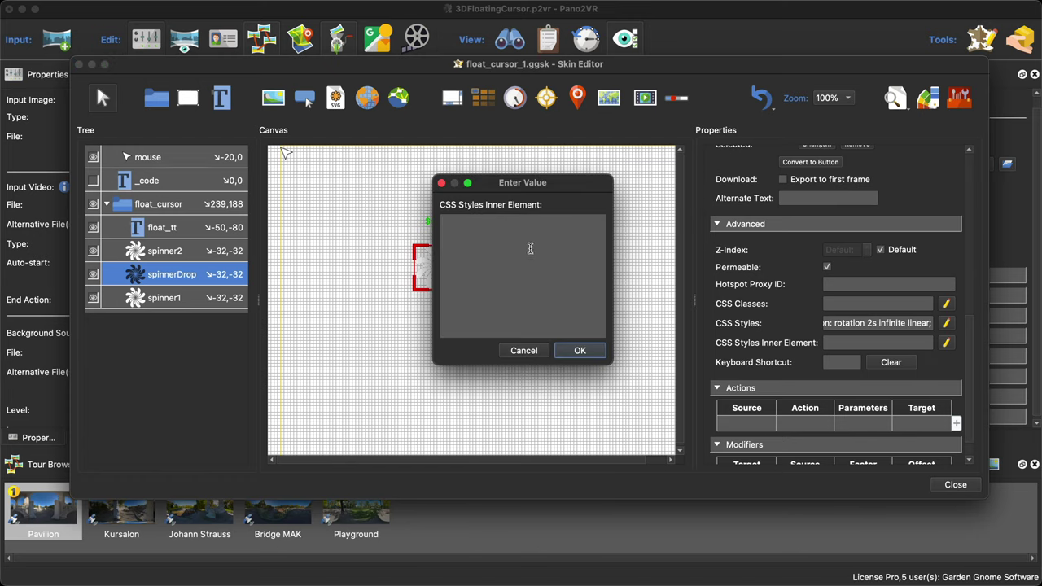
click(541, 354)
click(946, 325)
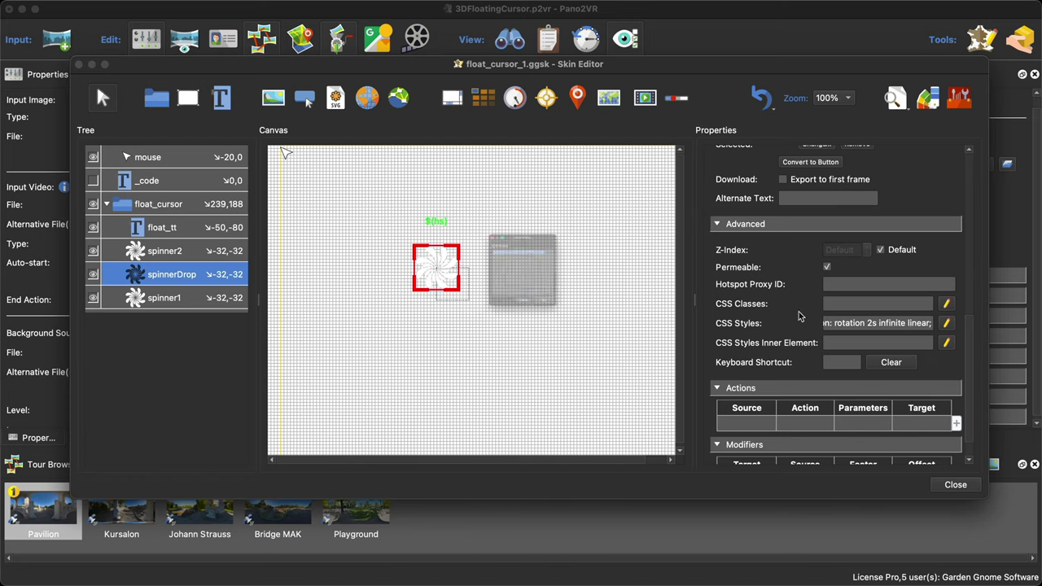
click(594, 225)
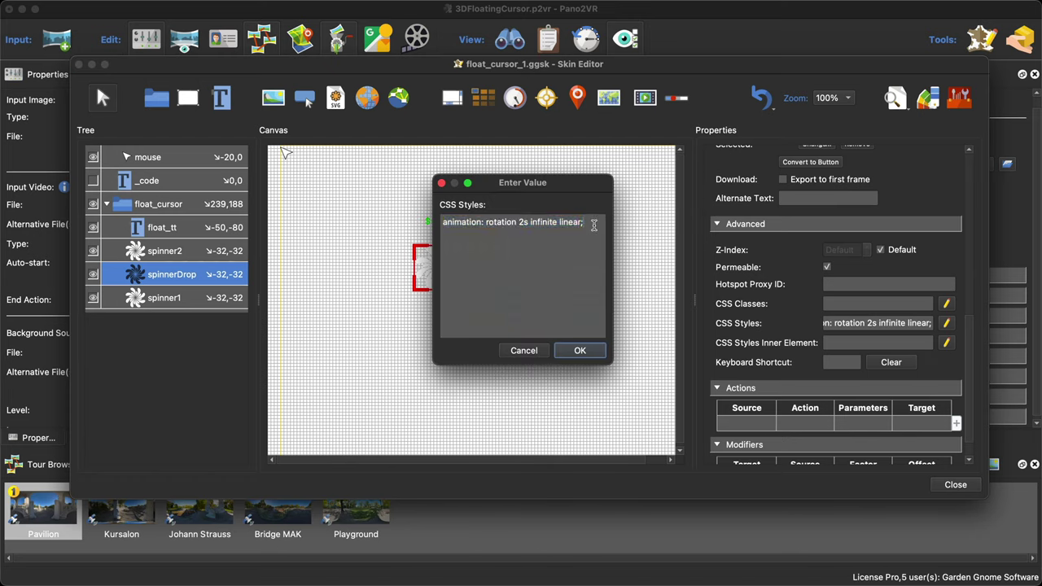
key(super+v)
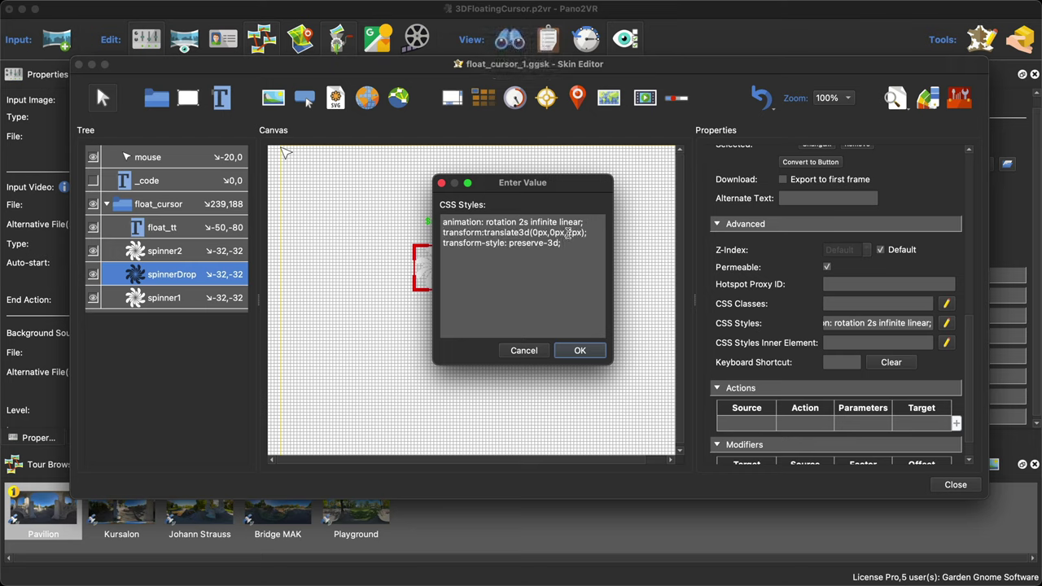
text(-)
click(579, 351)
Save the edited skin and regenerate the output to check the drop shadow offset in the browser
click(956, 484)
click(603, 296)
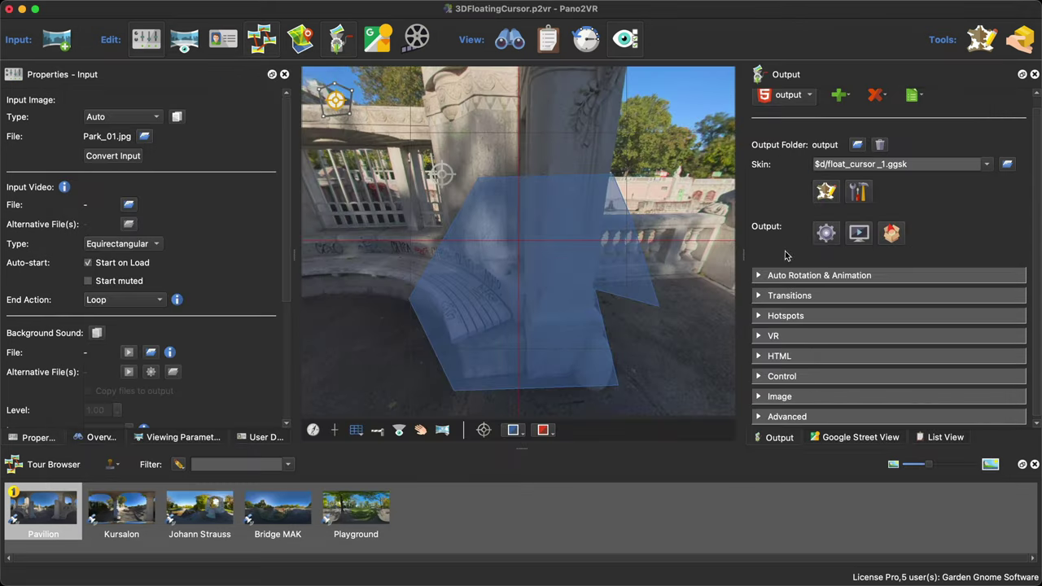
click(826, 233)
click(612, 309)
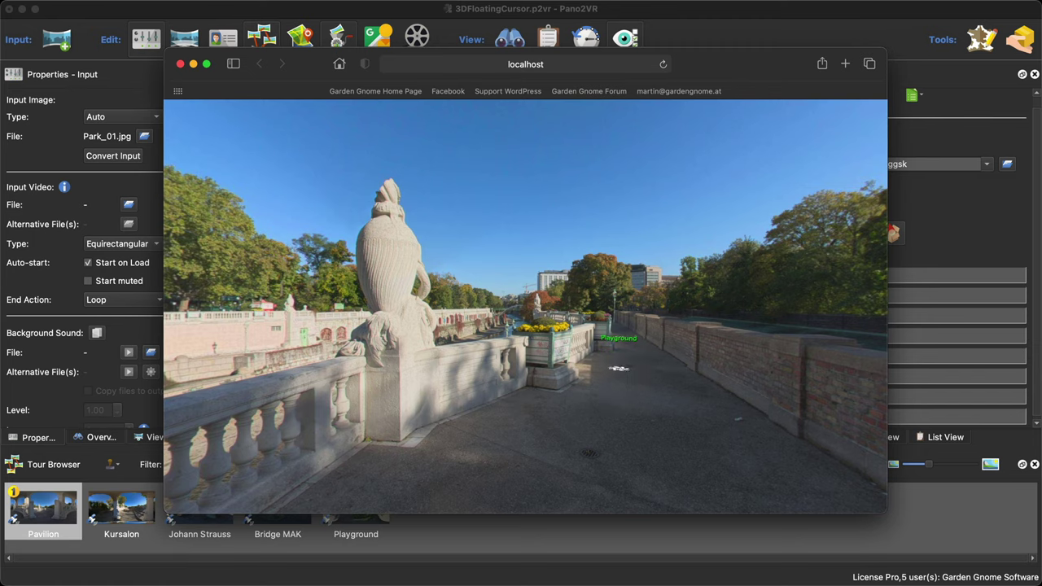
click(181, 64)
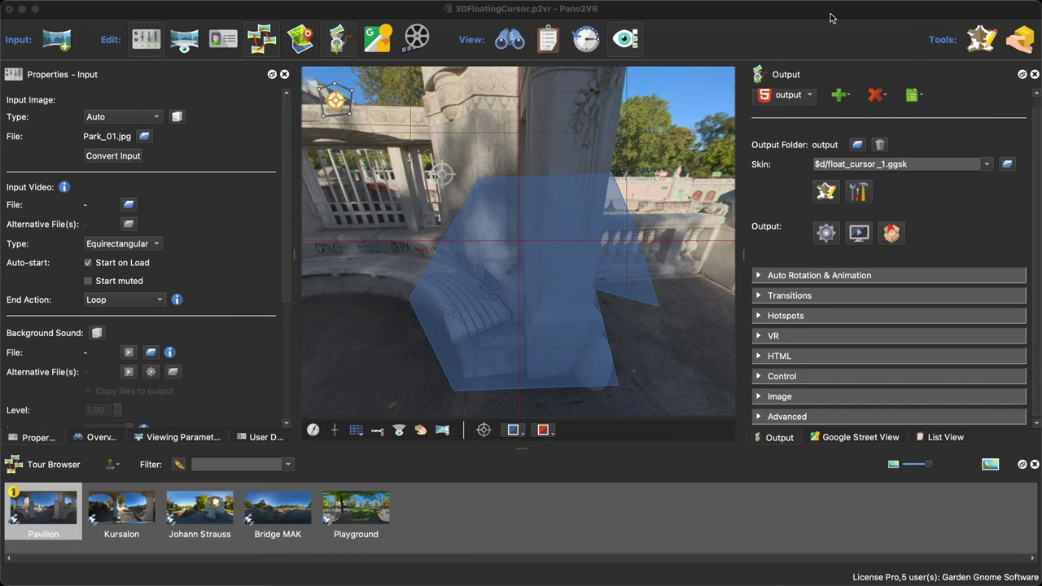
Switch to Finder and copy float_spinner.ggsk from the old folder into the 3DFloatingCursor folder
drag(830, 18, 812, 287)
double_click(493, 213)
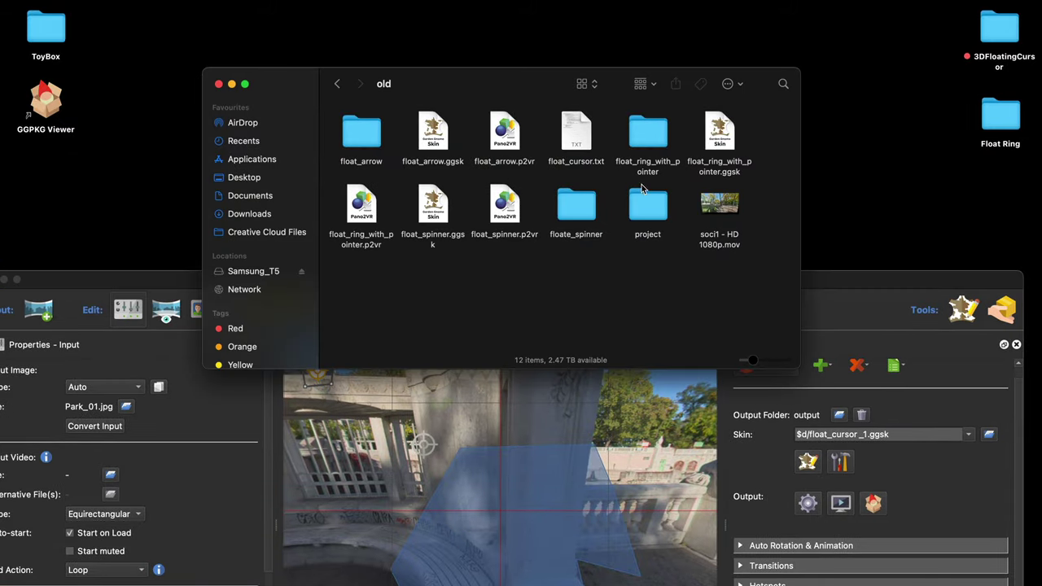
click(439, 214)
key(super+c)
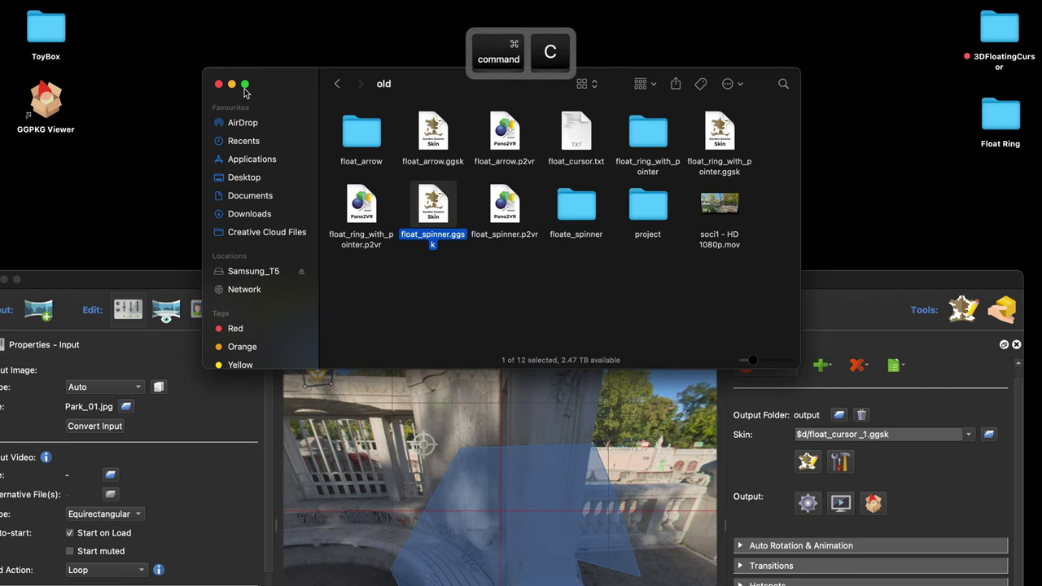
click(338, 84)
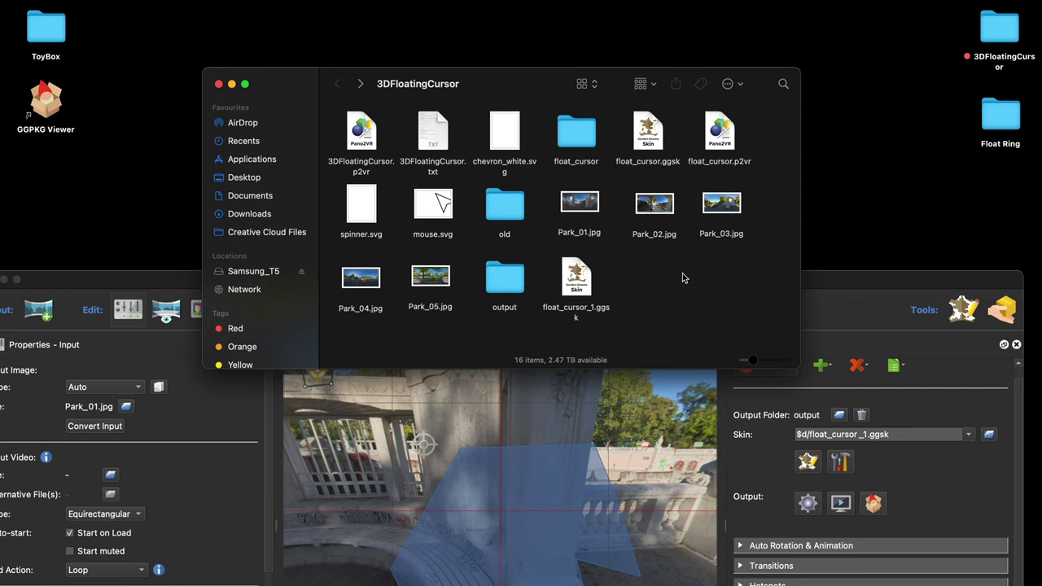
key(super+v)
Return to Pano2VR, set the output skin to $d/float_spinner.ggsk and inspect the elements in its float_spinner cursor container
double_click(833, 279)
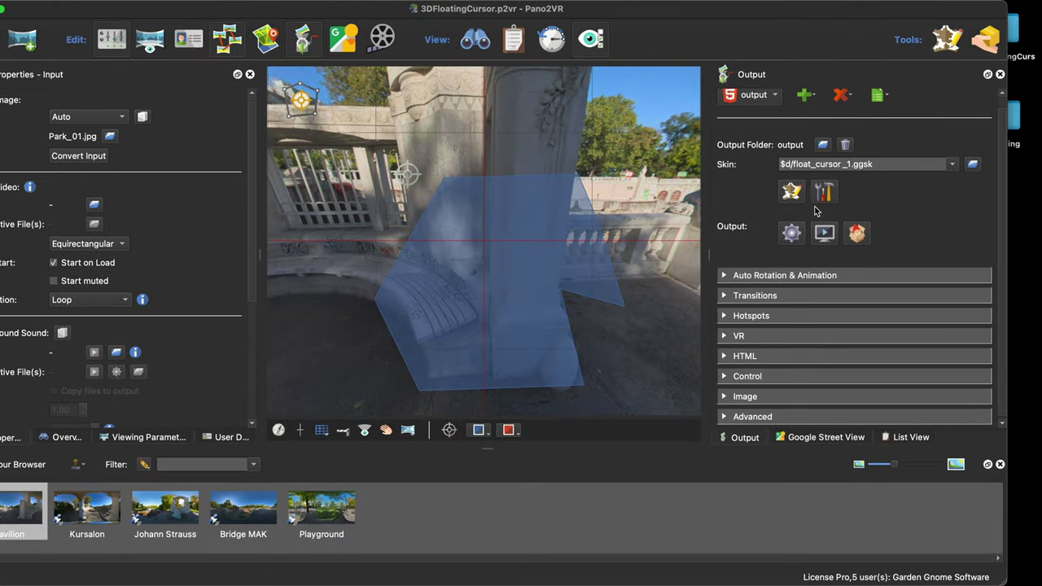
click(951, 166)
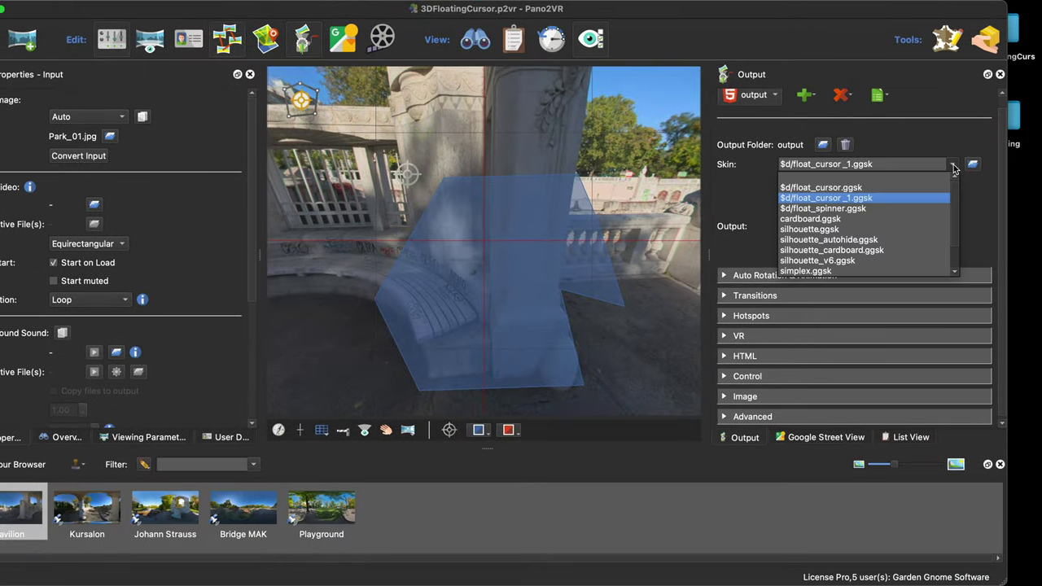
click(885, 210)
click(789, 197)
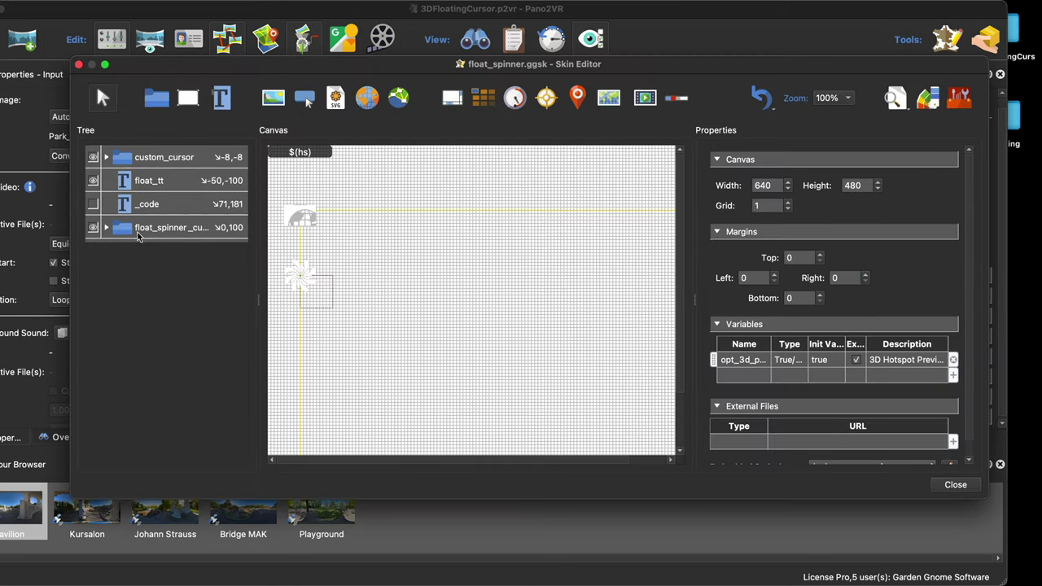
click(105, 229)
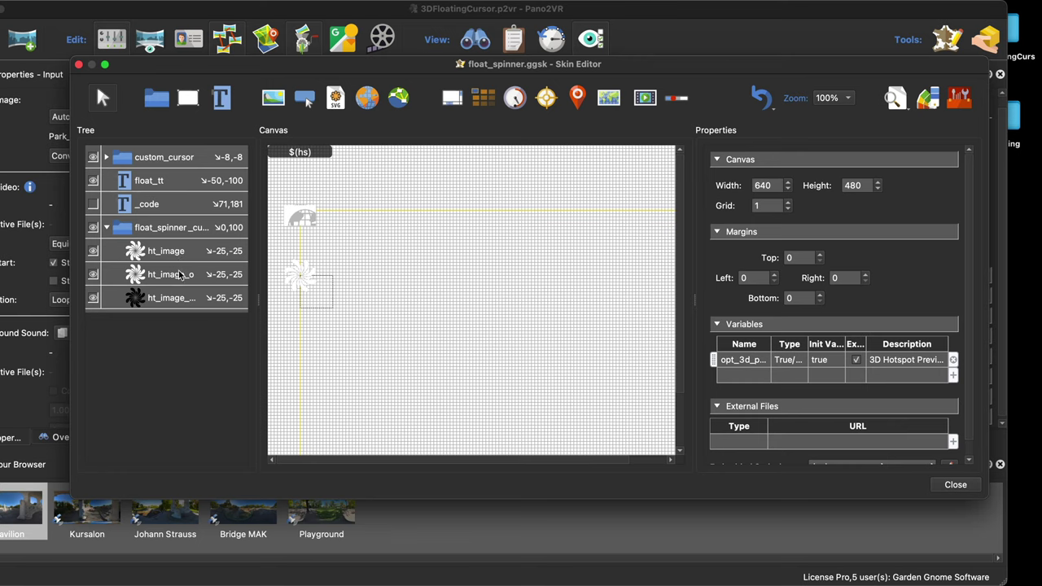
click(946, 484)
Generate the output with the float_spinner.ggsk skin and check its cursor in the browser
click(791, 234)
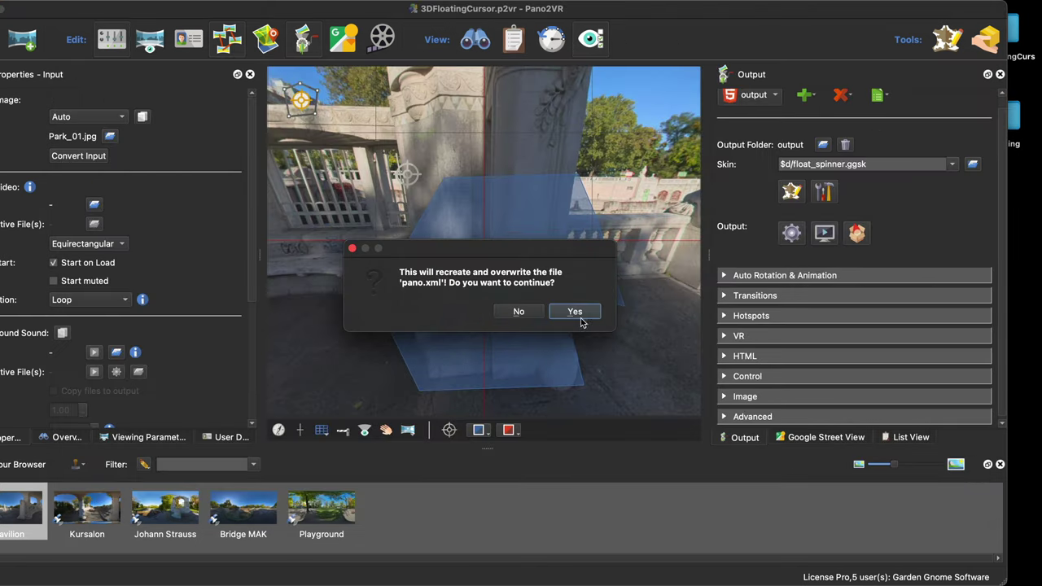
click(576, 314)
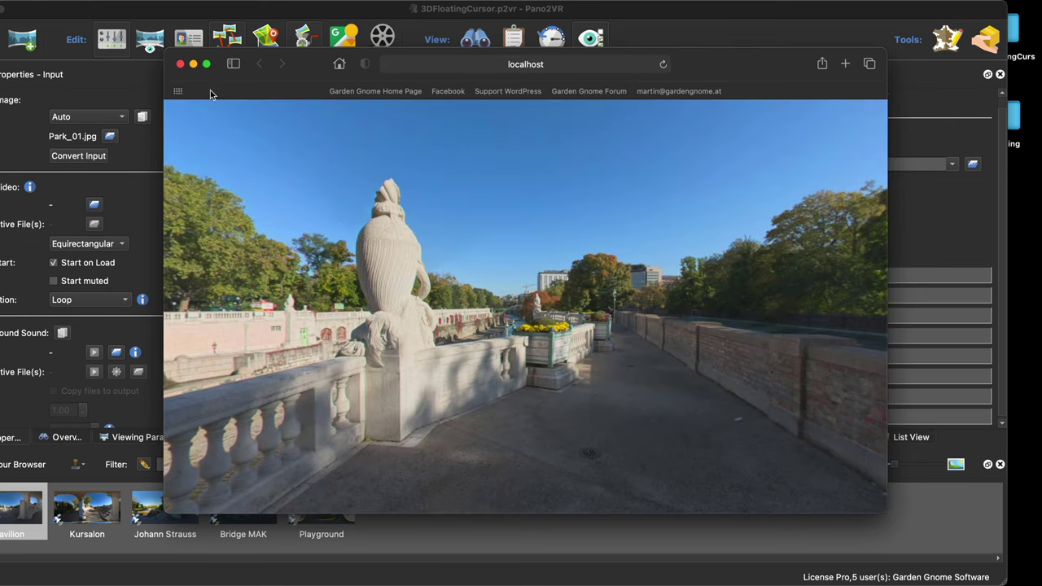
click(181, 65)
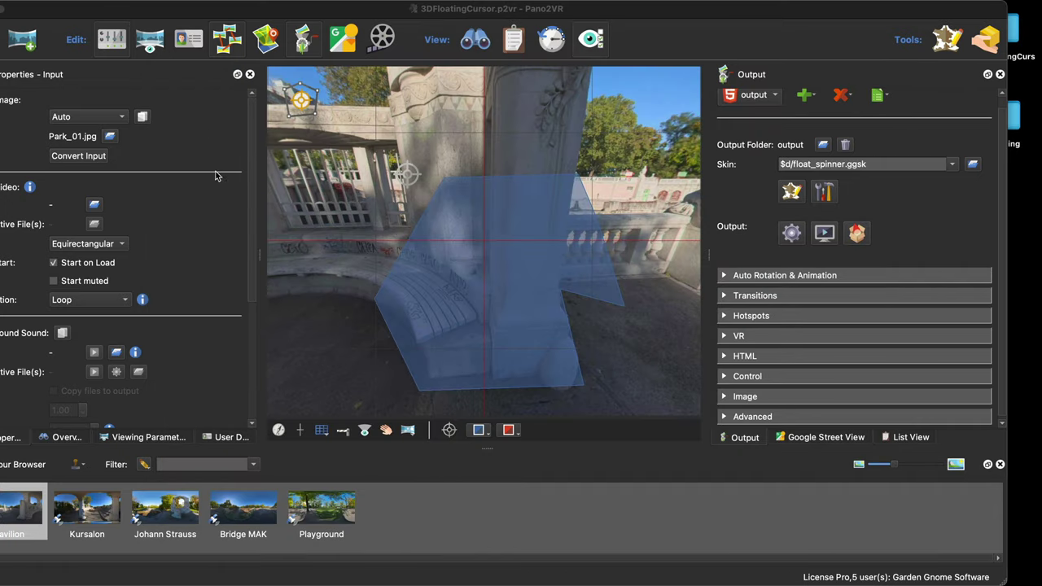
Open the float_spinner skin for editing and set ht_image's Visible logic trigger to the hotspot title placeholder $(hs)
click(789, 194)
click(107, 228)
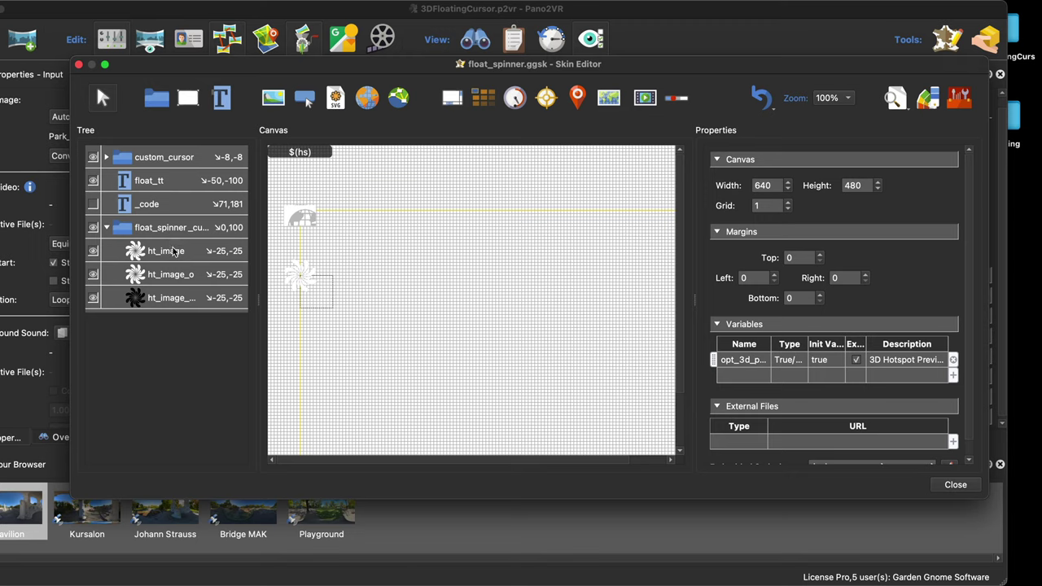
click(173, 251)
scroll(916, 367, down, 3)
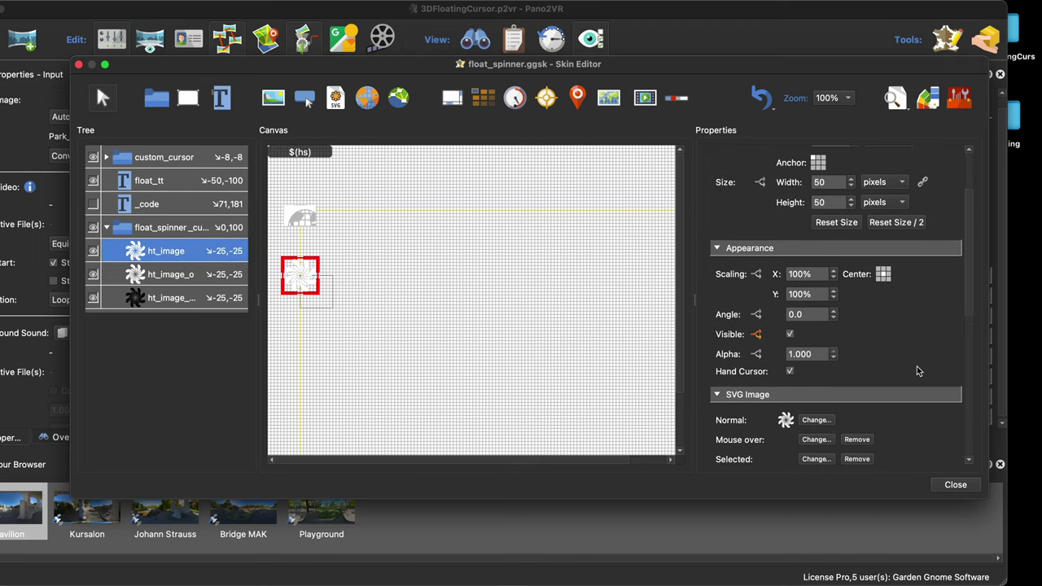
click(755, 335)
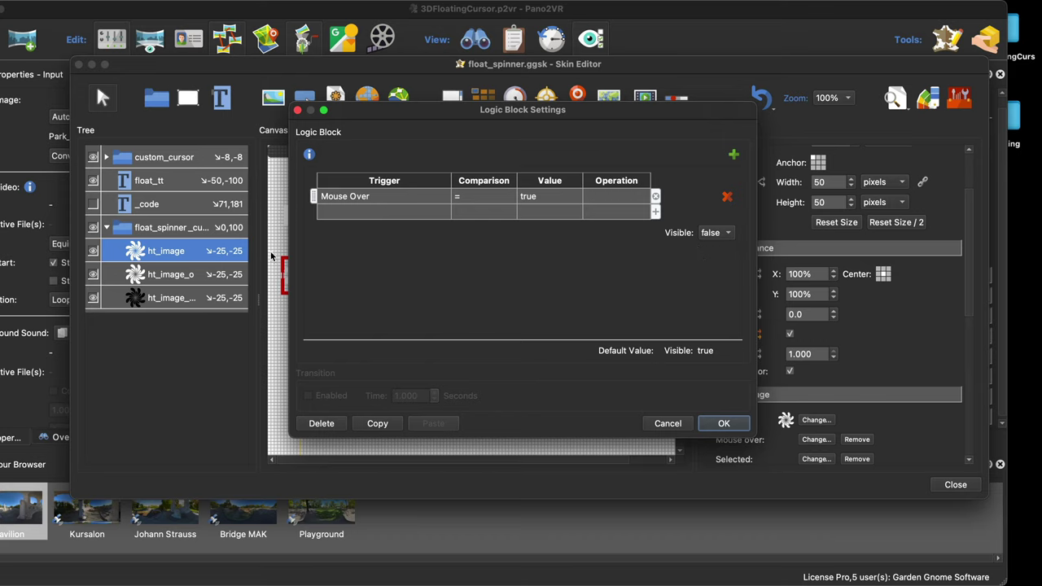
click(367, 211)
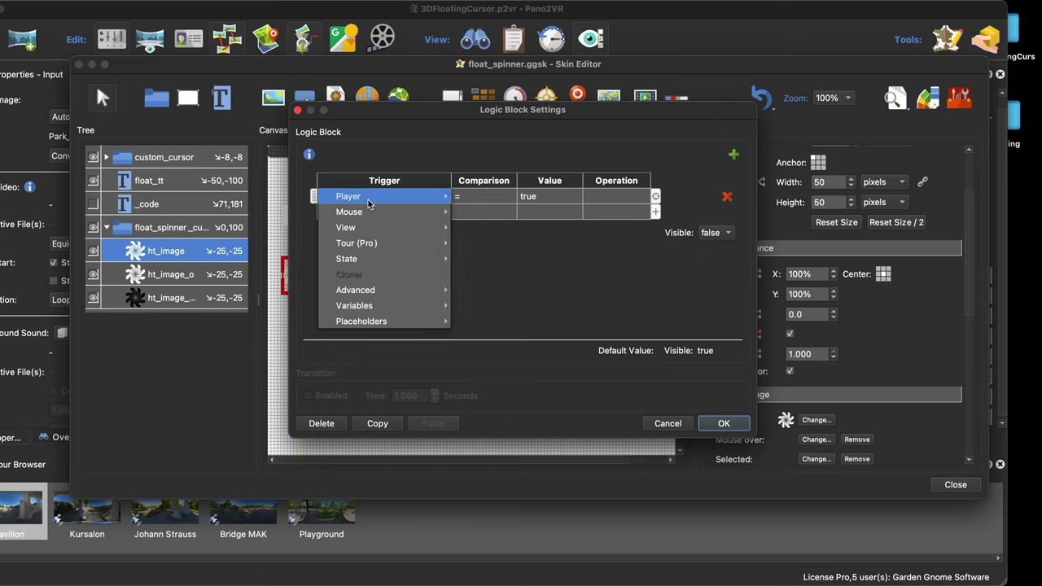
mouse_move(391, 321)
mouse_move(521, 321)
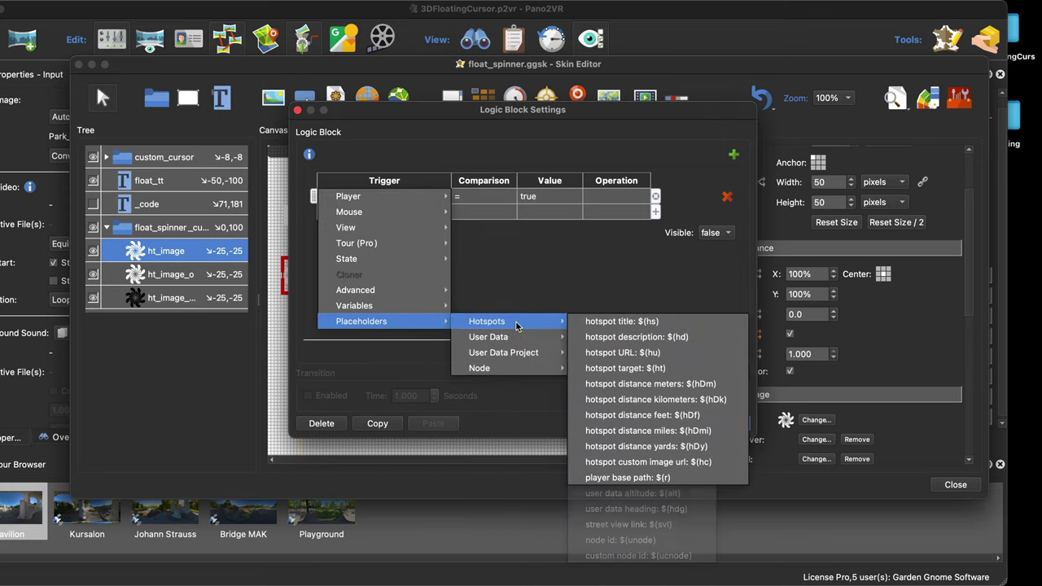
click(619, 319)
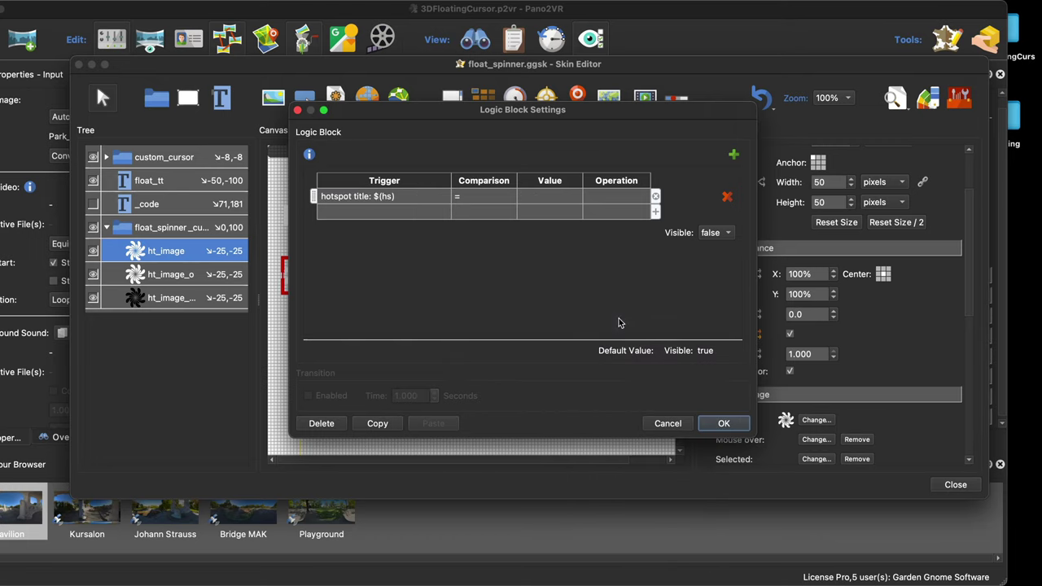
Set ht_image's logic comparison to ≠ with an empty value, set Visible to true, and apply the logic block
click(548, 196)
click(482, 196)
click(477, 215)
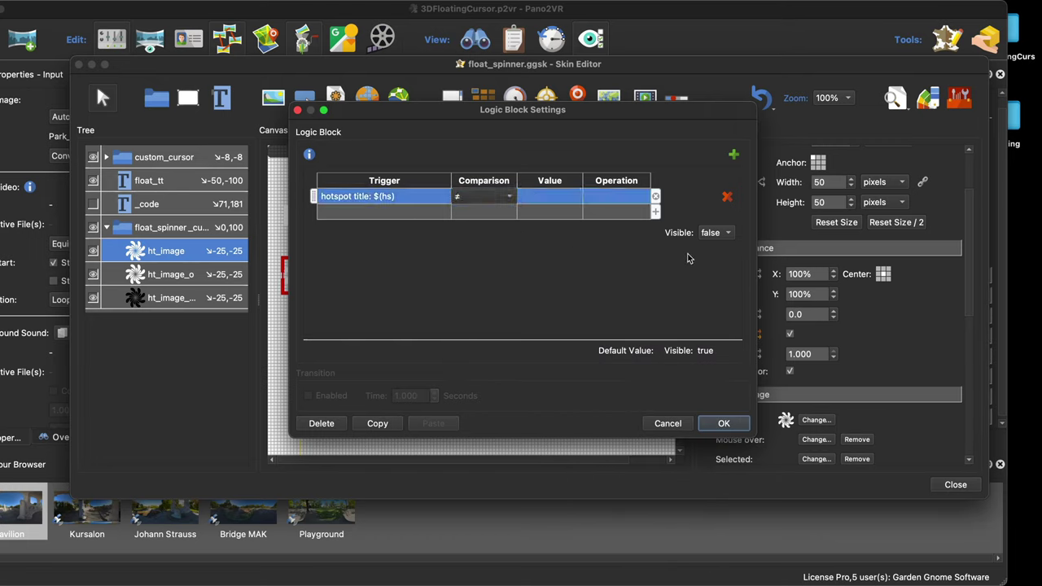
click(715, 233)
click(713, 220)
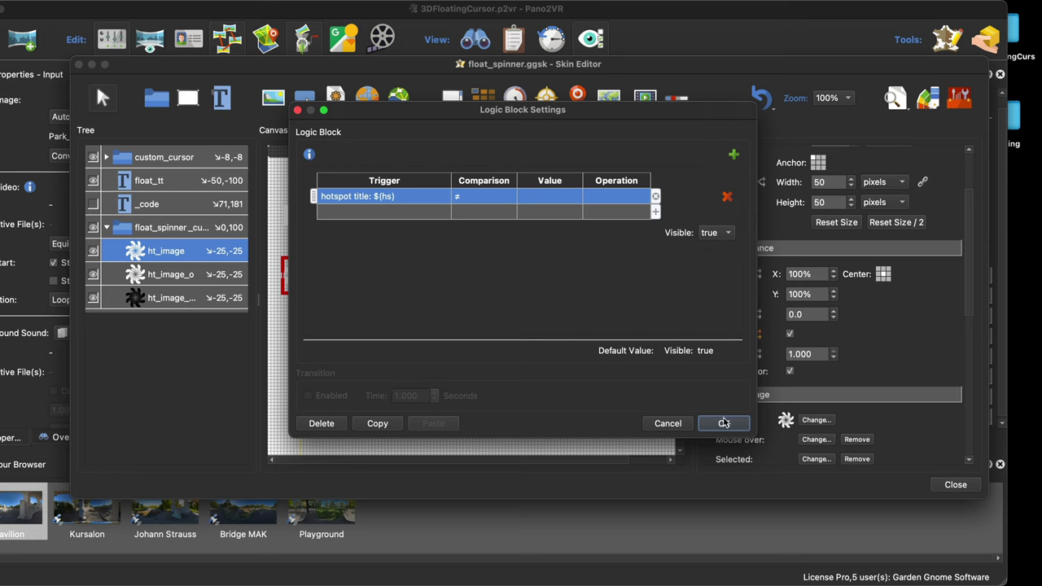
click(724, 424)
Examine the Visible logic block of ht_image_o and the appearance settings of ht_image_under
click(180, 274)
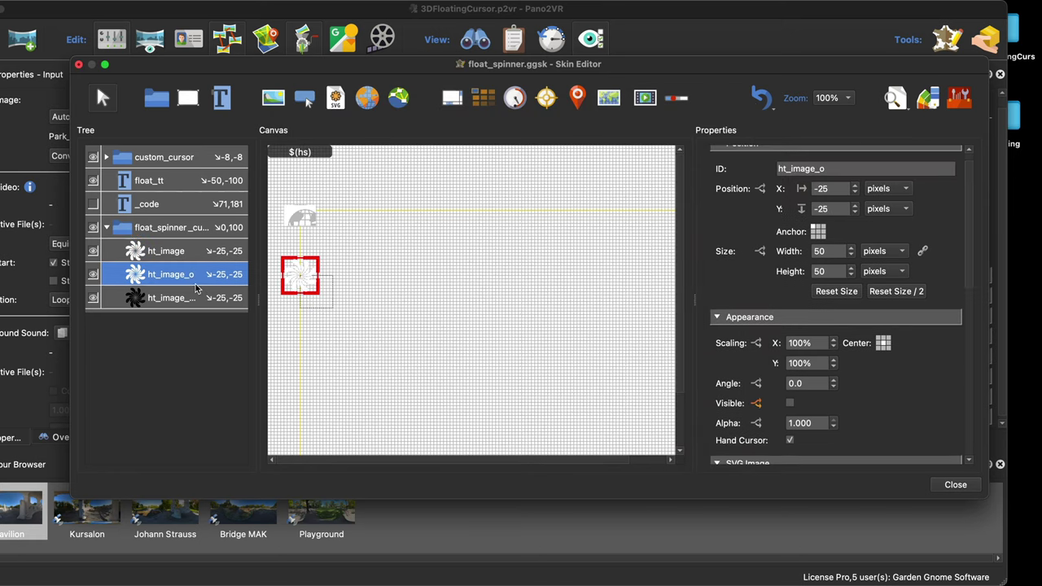
scroll(894, 402, down, 2)
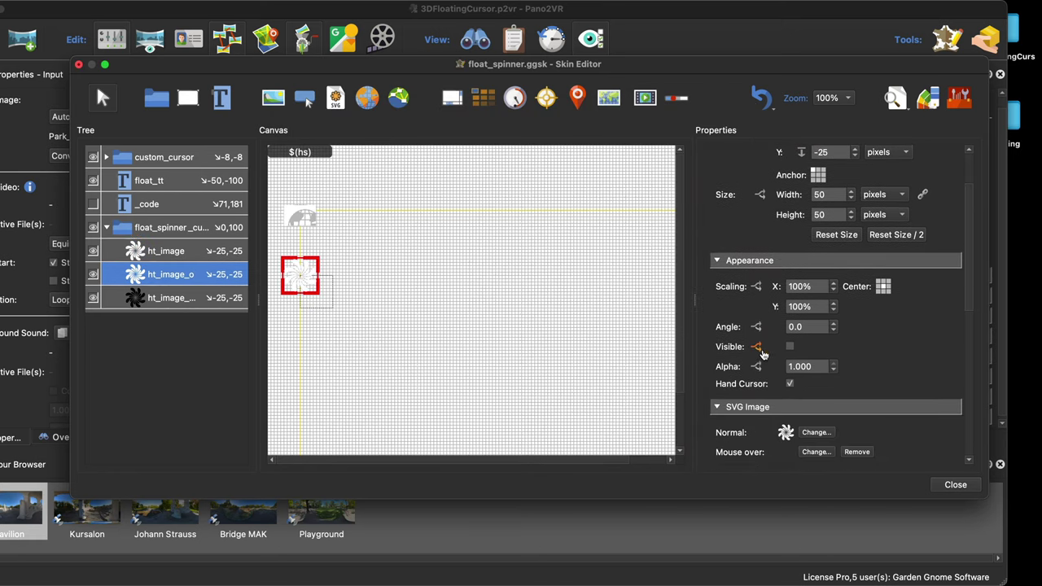
click(756, 347)
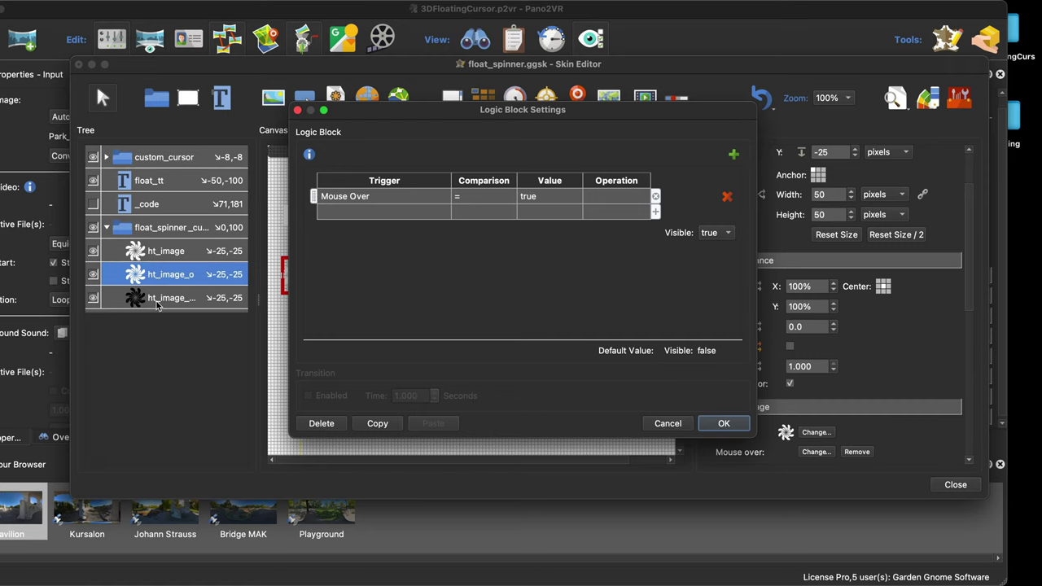
click(722, 424)
click(177, 300)
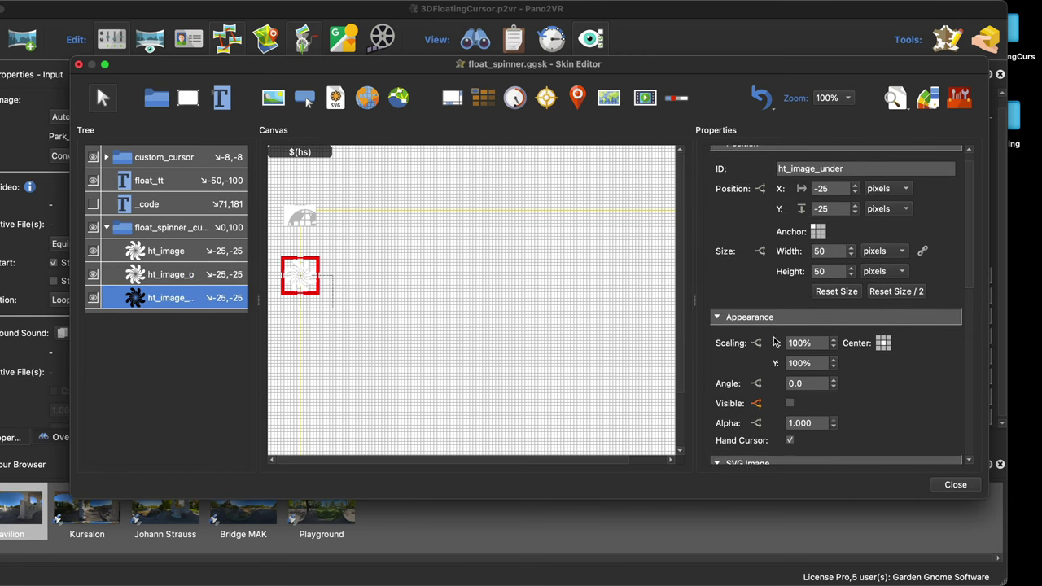
Turn off the default visibility of ht_image, then close the skin and save its changes
click(155, 255)
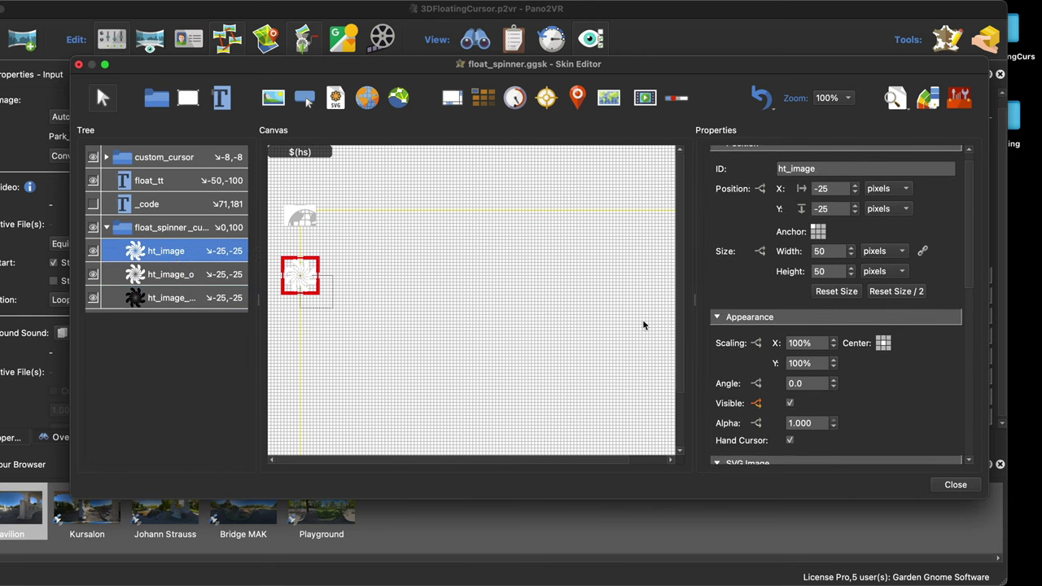
click(789, 403)
click(948, 486)
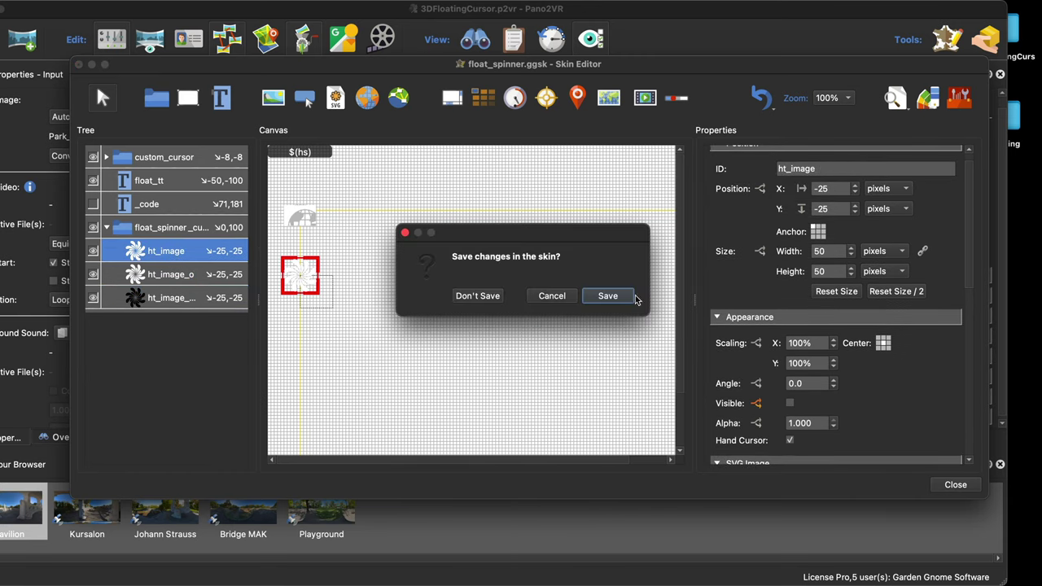
click(609, 296)
Generate the output and check the float_spinner cursor over hotspots in the browser, then close the browser window
click(791, 232)
click(577, 311)
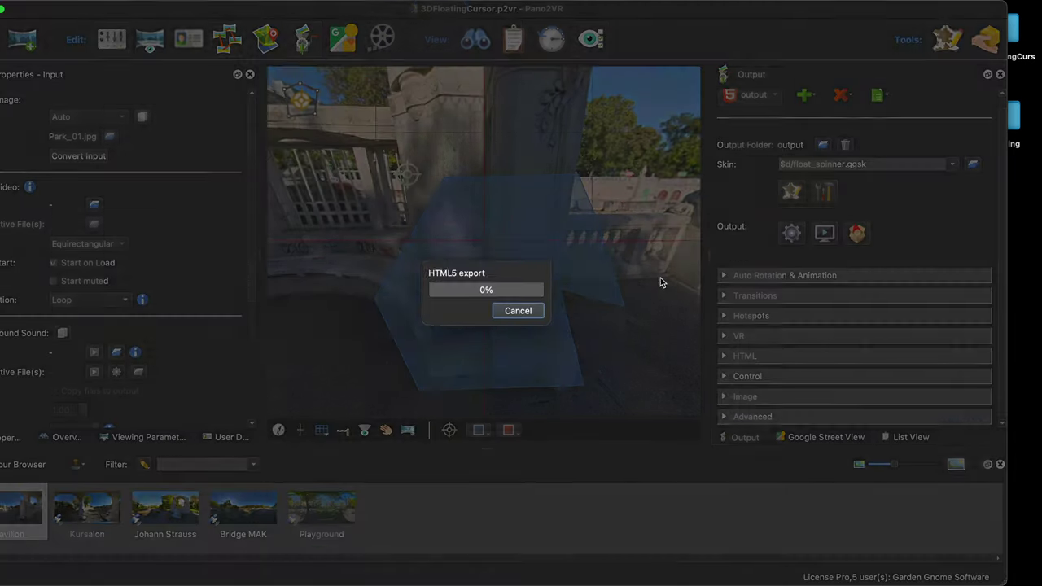
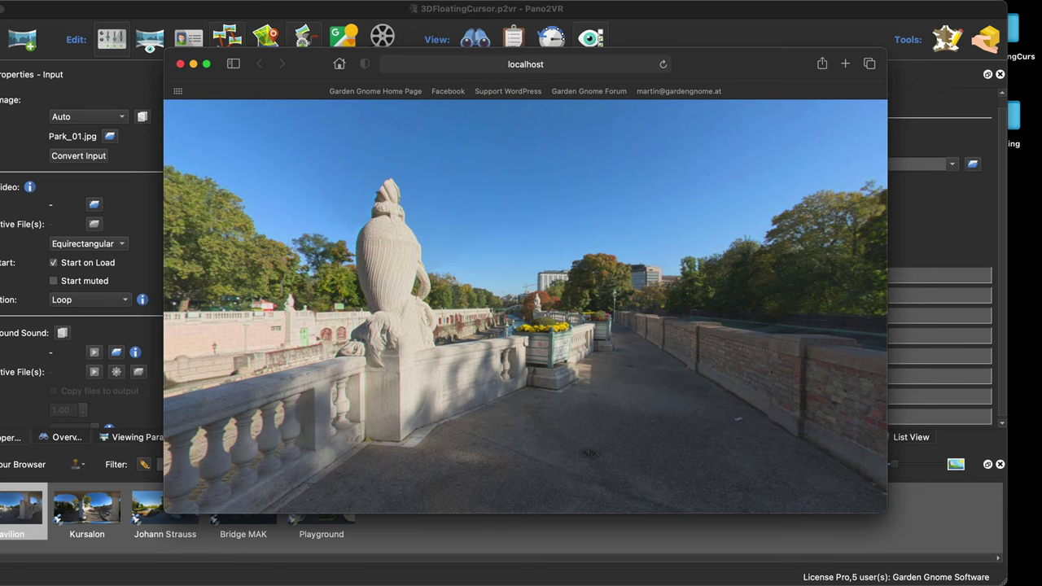
click(181, 63)
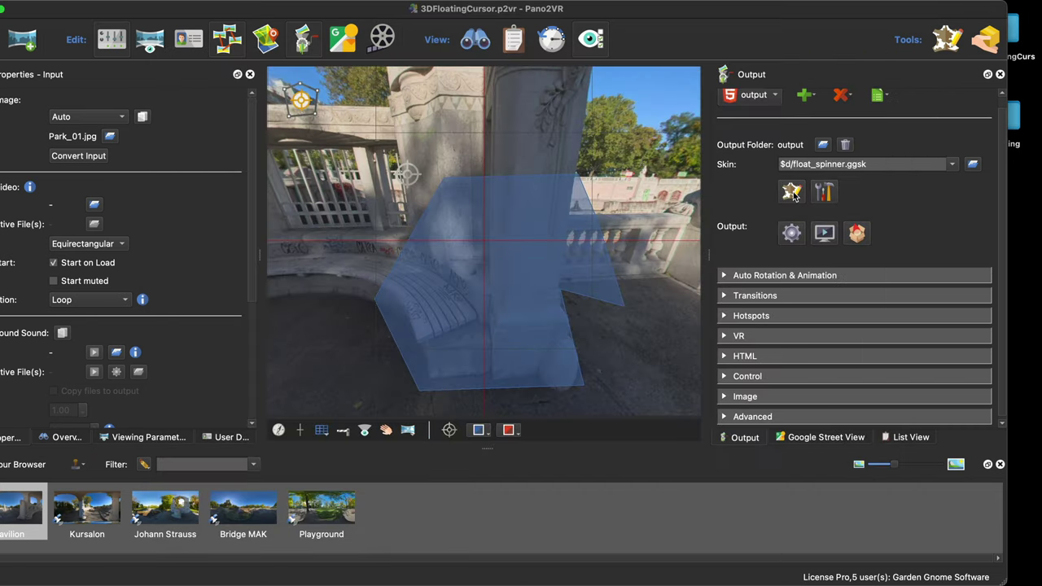
Reopen the float_spinner skin and examine the CSS Styles Inner Element of ht_image_under without changing it
click(794, 197)
click(200, 298)
scroll(916, 403, down, 5)
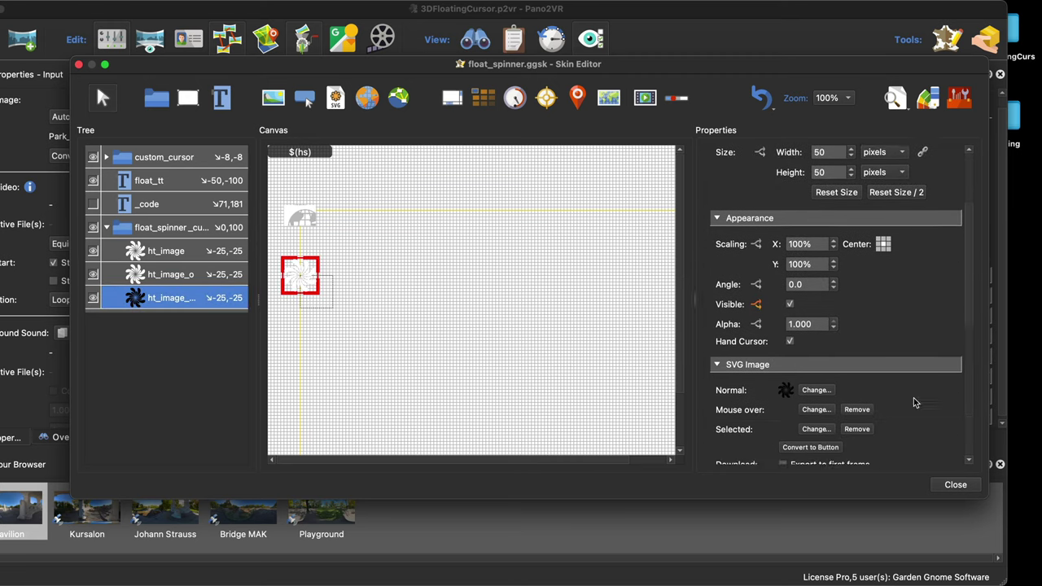
scroll(913, 400, down, 5)
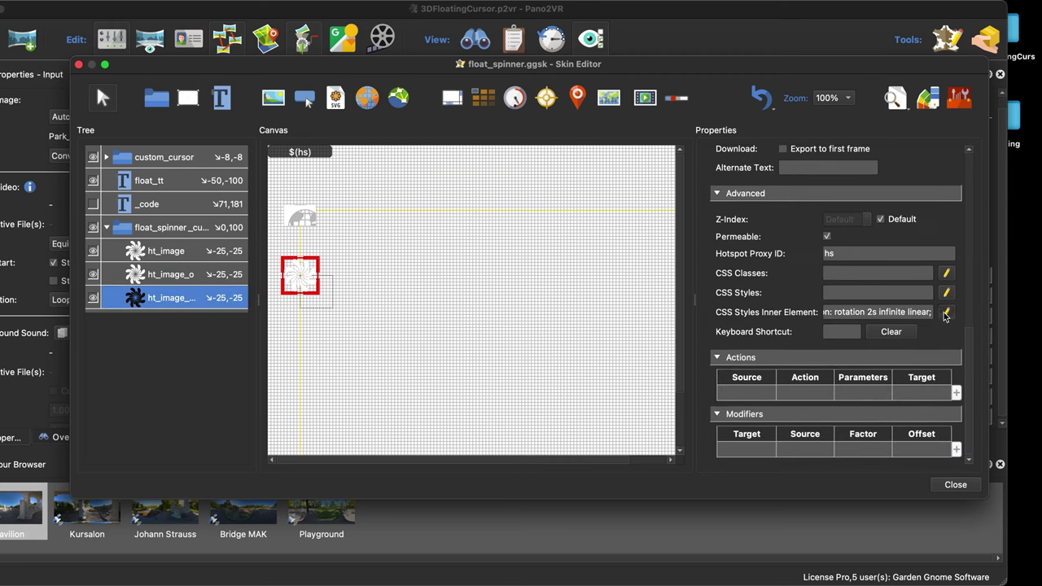
click(946, 312)
click(532, 300)
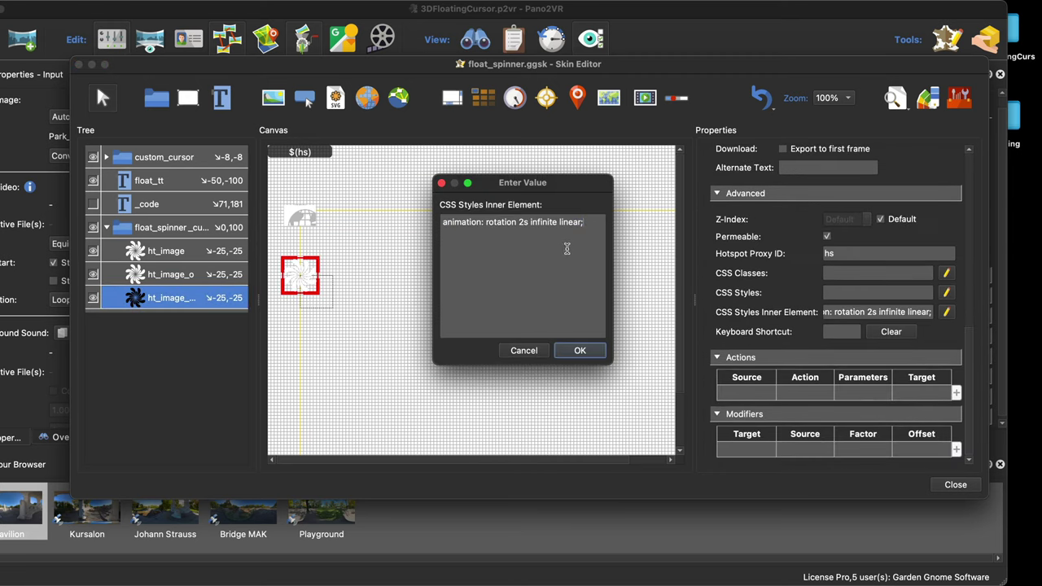
click(524, 350)
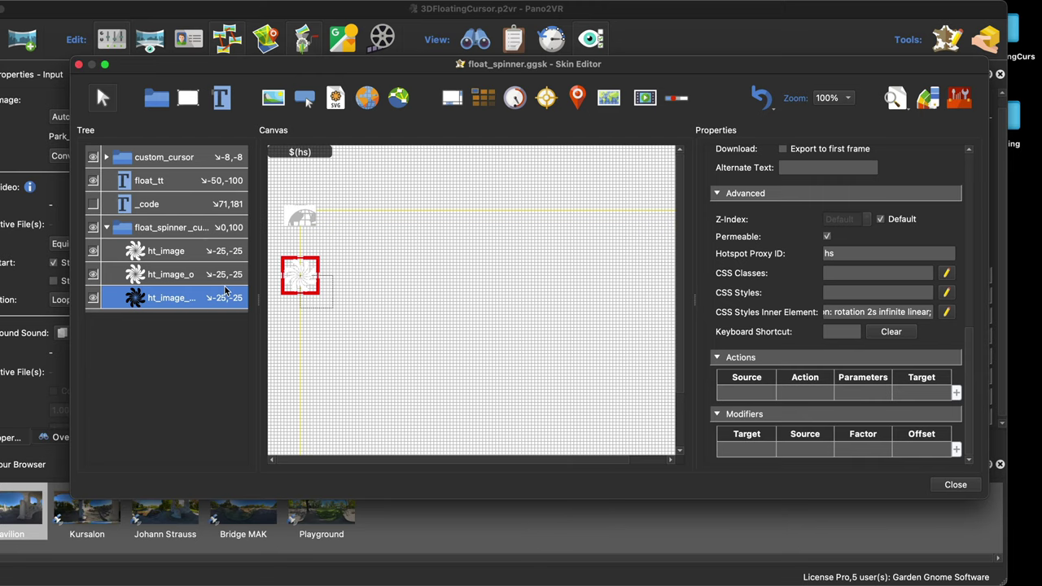
Examine the translate3d transform in ht_image_o's CSS Styles without changing it, and close the skin
click(202, 275)
scroll(876, 393, down, 10)
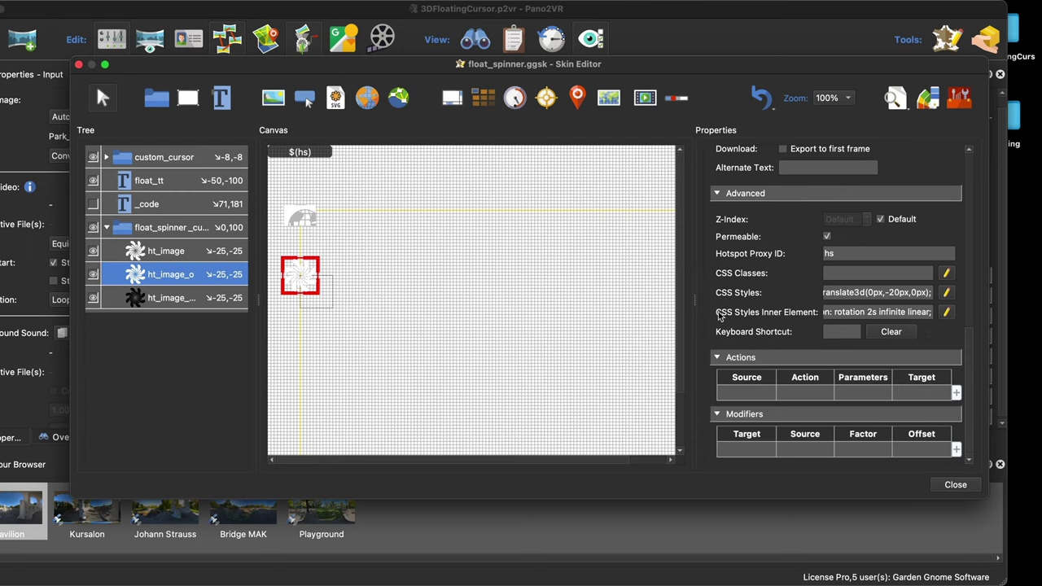
click(946, 293)
click(557, 265)
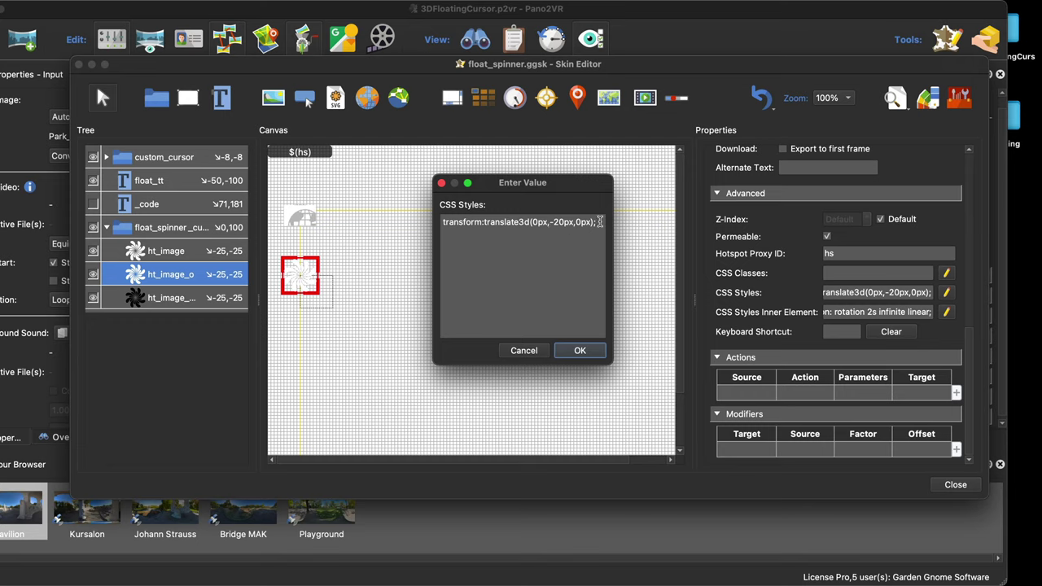
drag(600, 222, 435, 220)
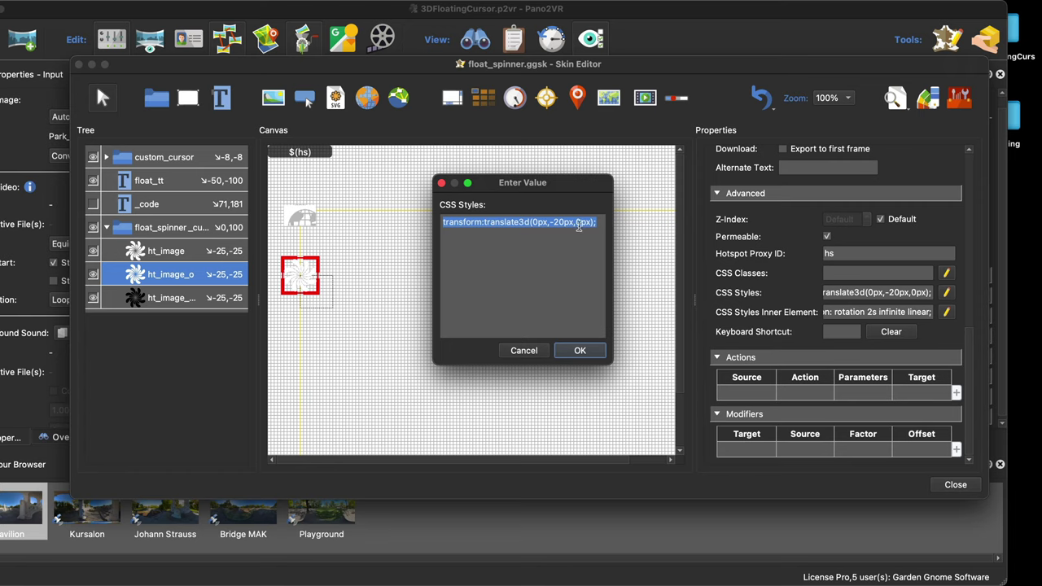
click(533, 352)
click(956, 484)
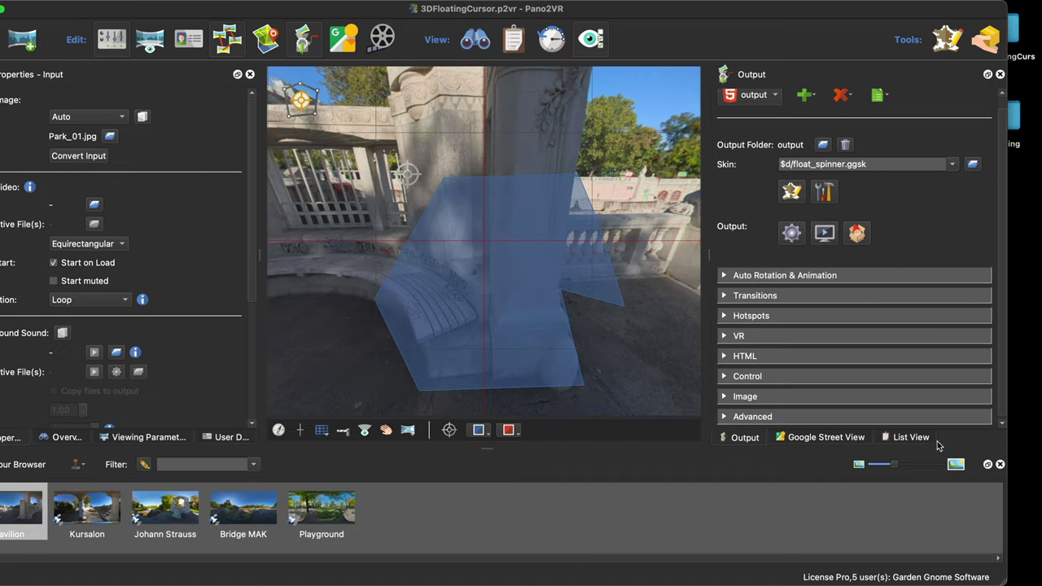
Set the output skin to $d/float_cursor_1.ggsk and open it for editing
click(953, 169)
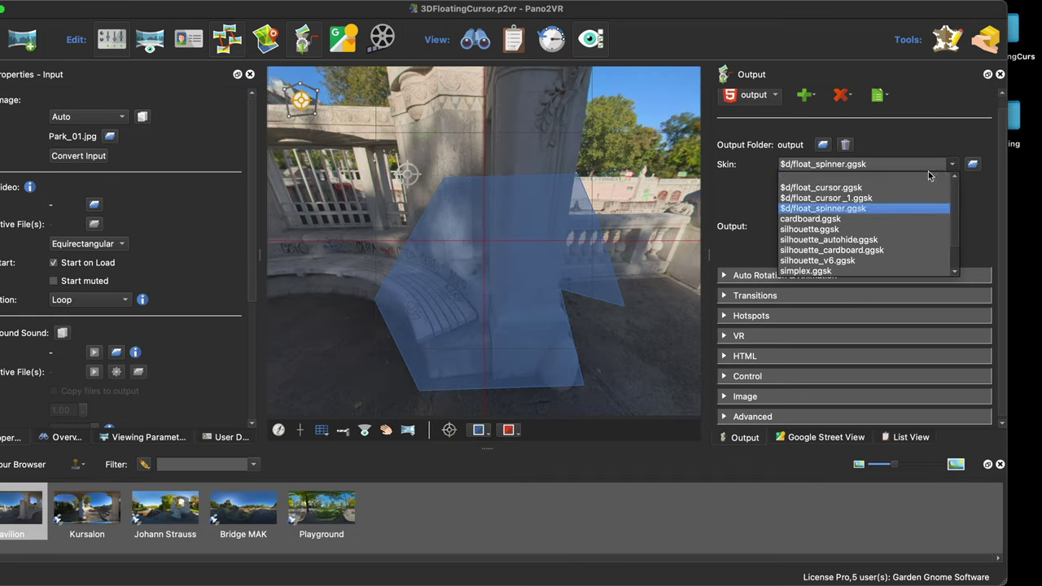
click(894, 198)
click(790, 193)
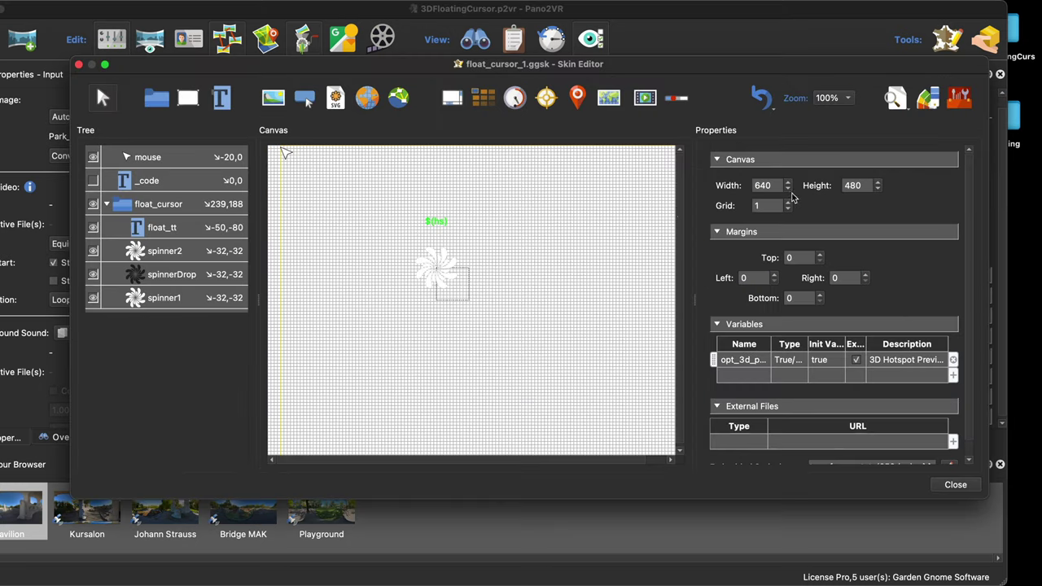
Change the transform in spinner2's CSS Styles to translate3d(0px,0px,0px), then close and save the skin
click(181, 251)
scroll(900, 381, down, 10)
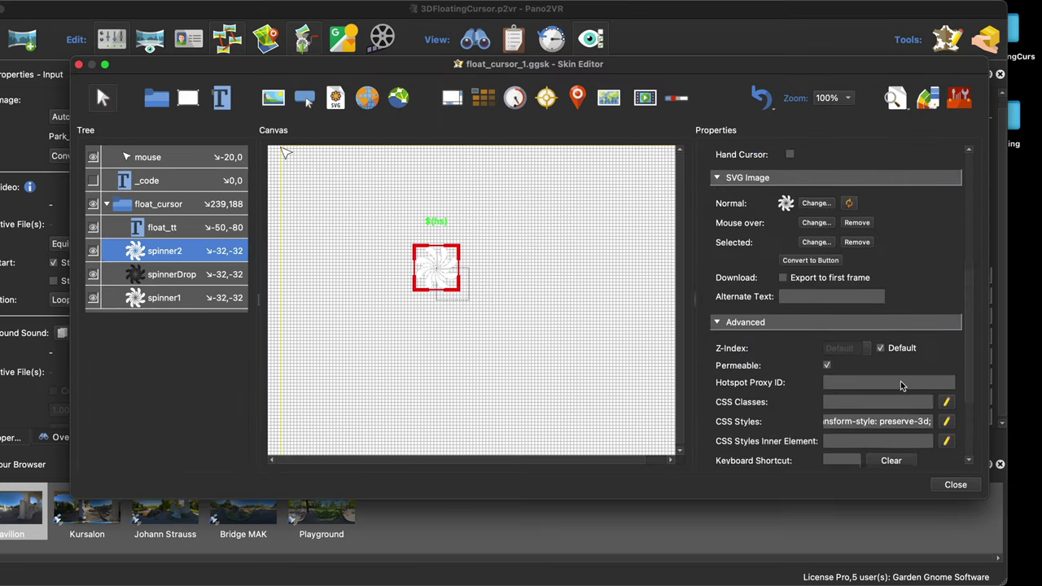
click(946, 319)
click(537, 246)
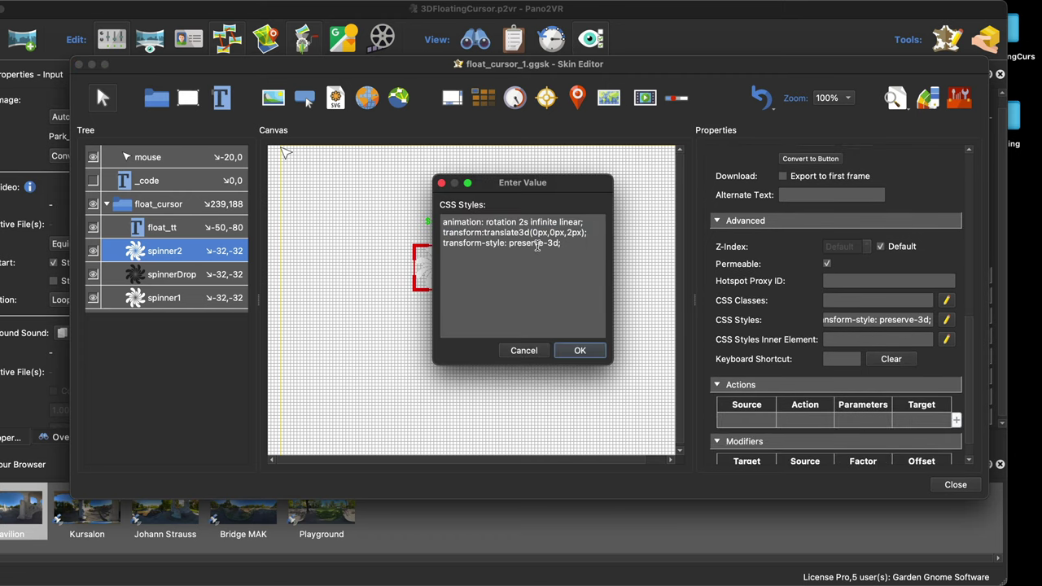
click(572, 233)
key(BackSpace)
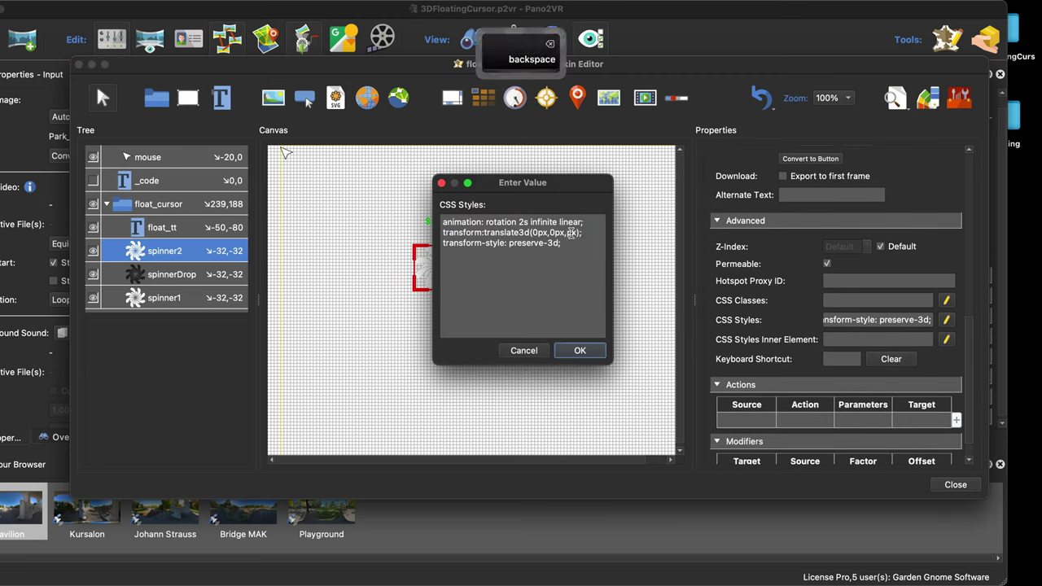
text(0)
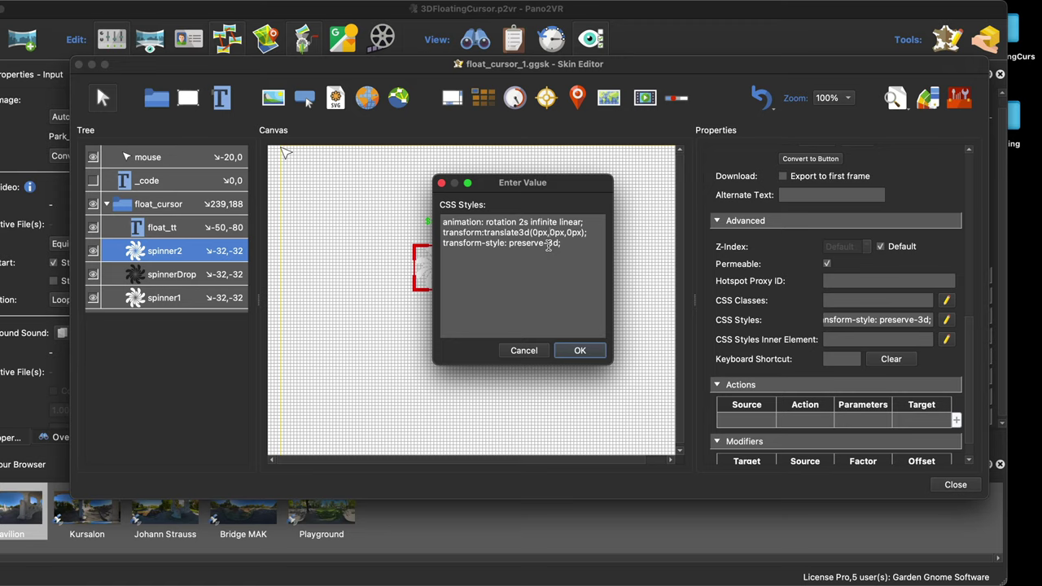
click(579, 350)
click(951, 487)
click(609, 298)
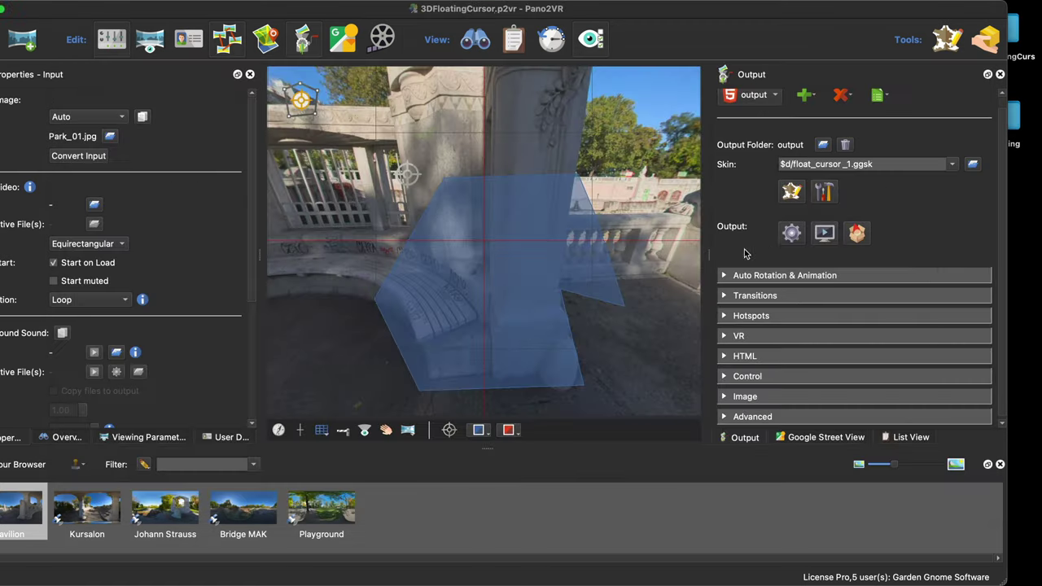
Generate the output with the float_cursor_1 skin, check the cursor in the browser, and briefly review the skin's element tree
click(791, 233)
click(596, 314)
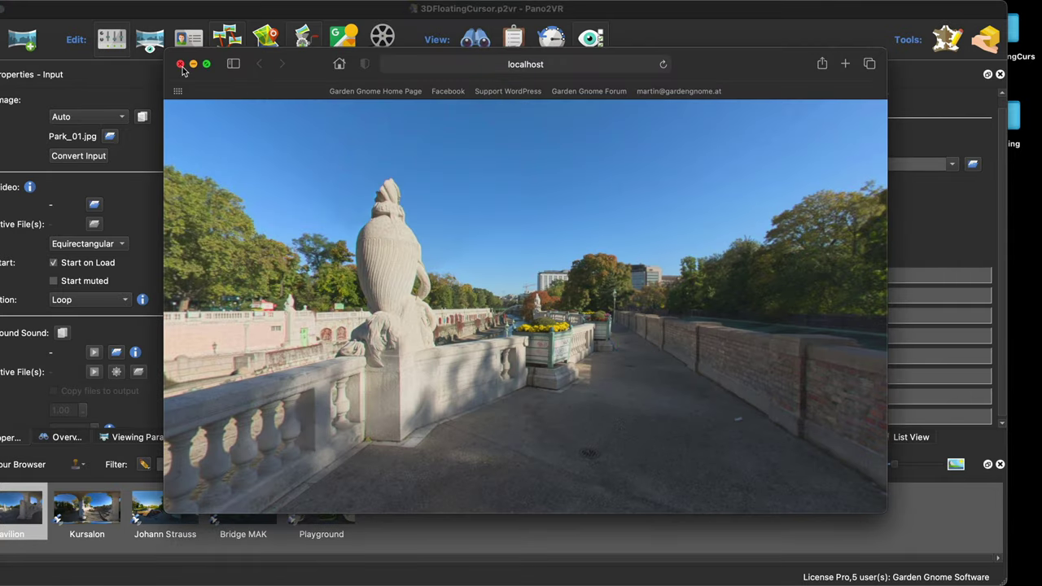
click(181, 65)
click(789, 191)
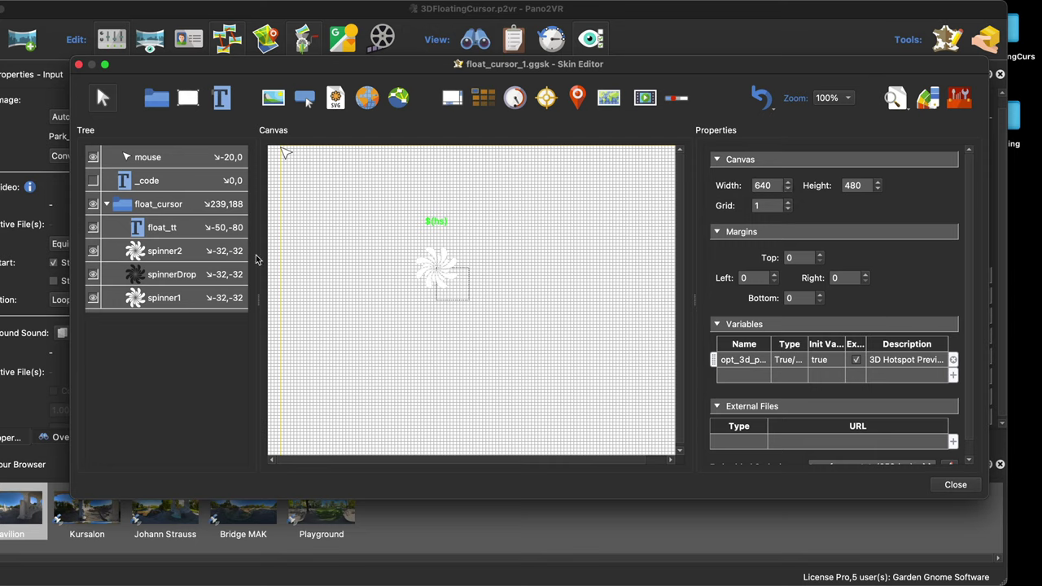
click(79, 66)
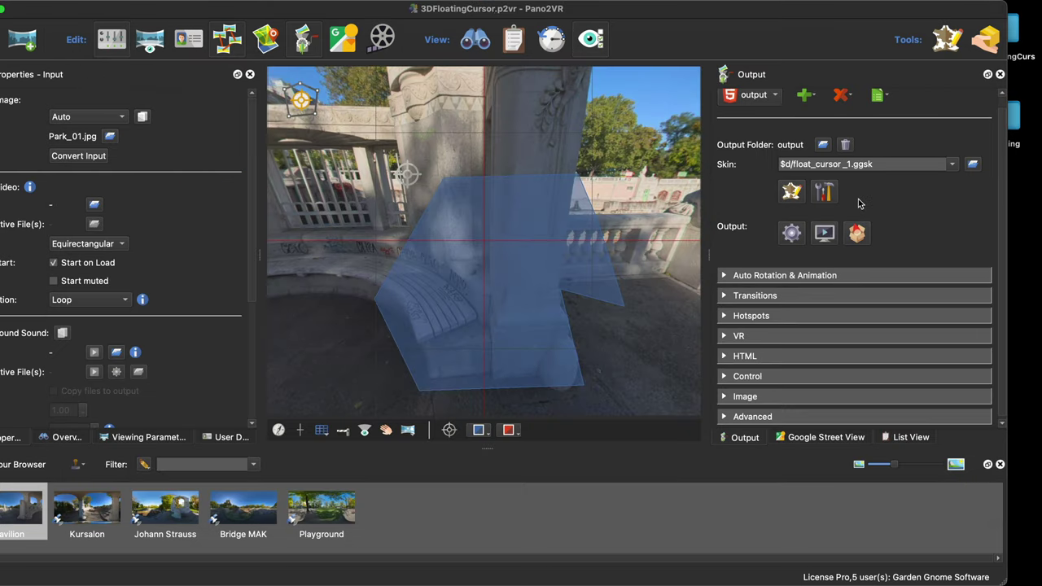
Select $d/float_cursor_1.ggsk as the output skin, open it for editing, and look at spinnerDrop's CSS Styles
click(954, 165)
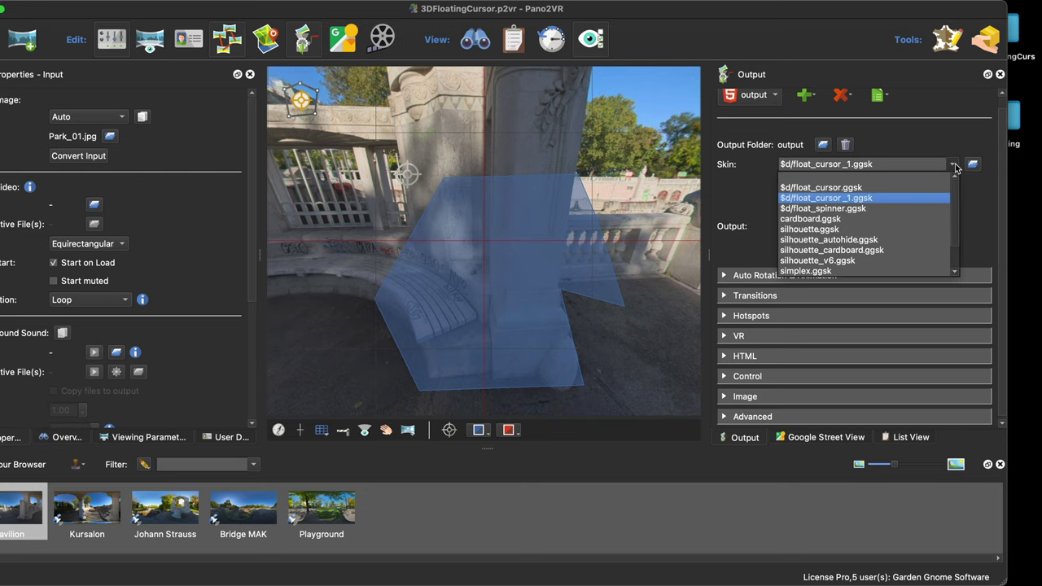
click(915, 198)
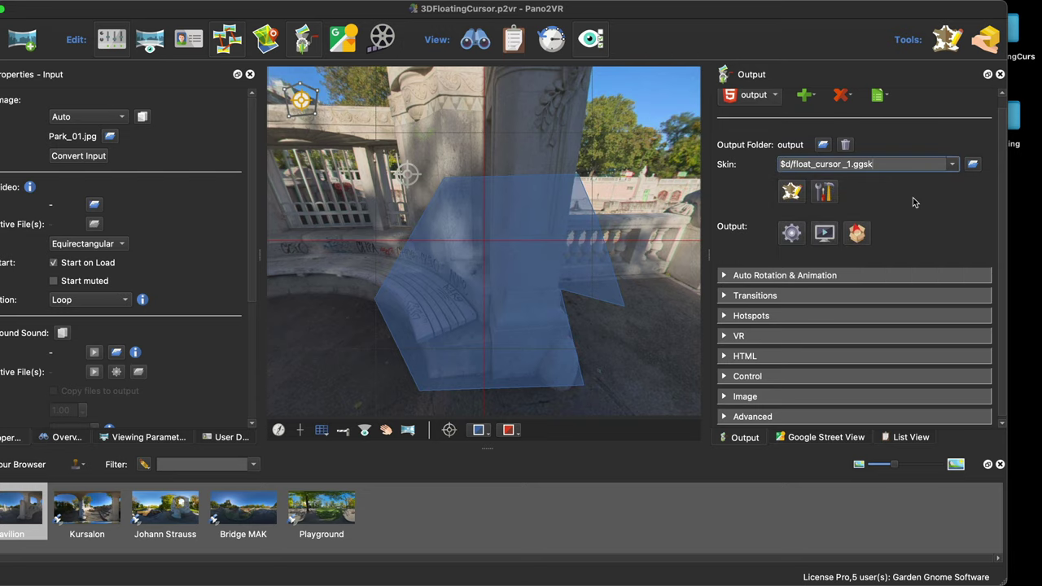
click(791, 193)
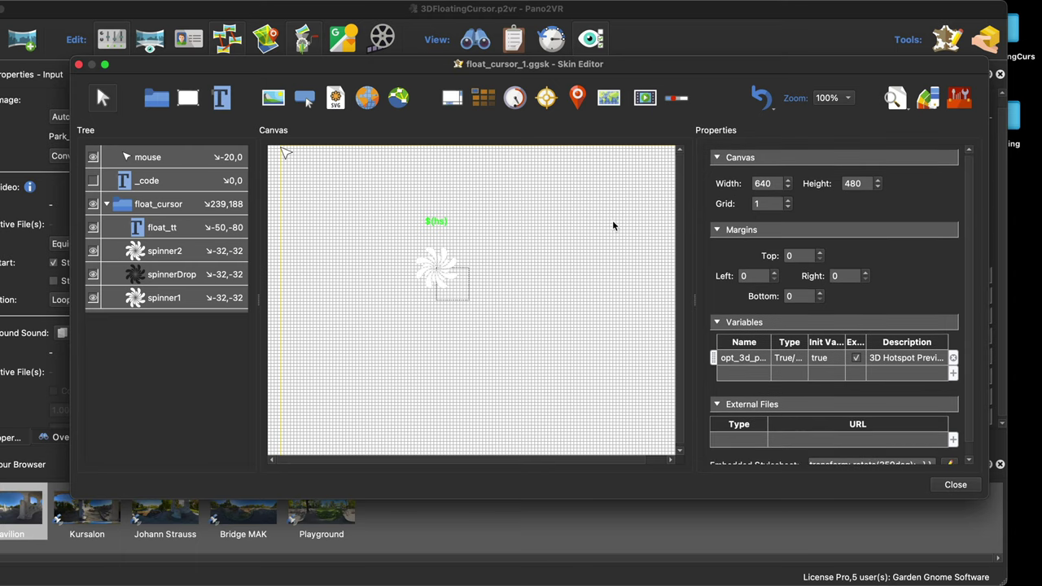
click(192, 279)
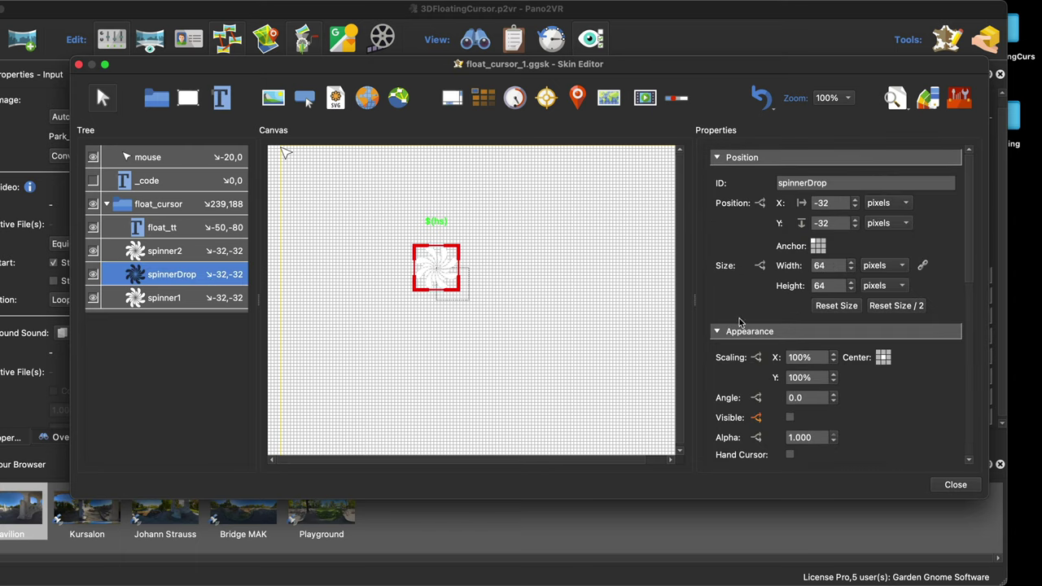
scroll(933, 388, down, 10)
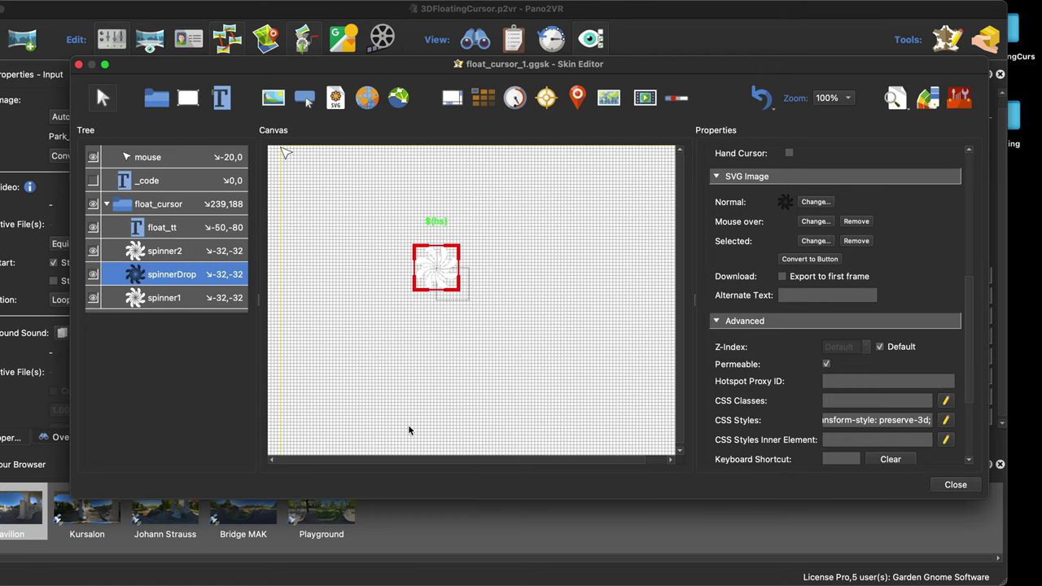
Change the transform in spinner1's CSS Styles Inner Element to translate3d(0px,-20px,0px), then close and save the skin
click(156, 302)
scroll(890, 370, down, 5)
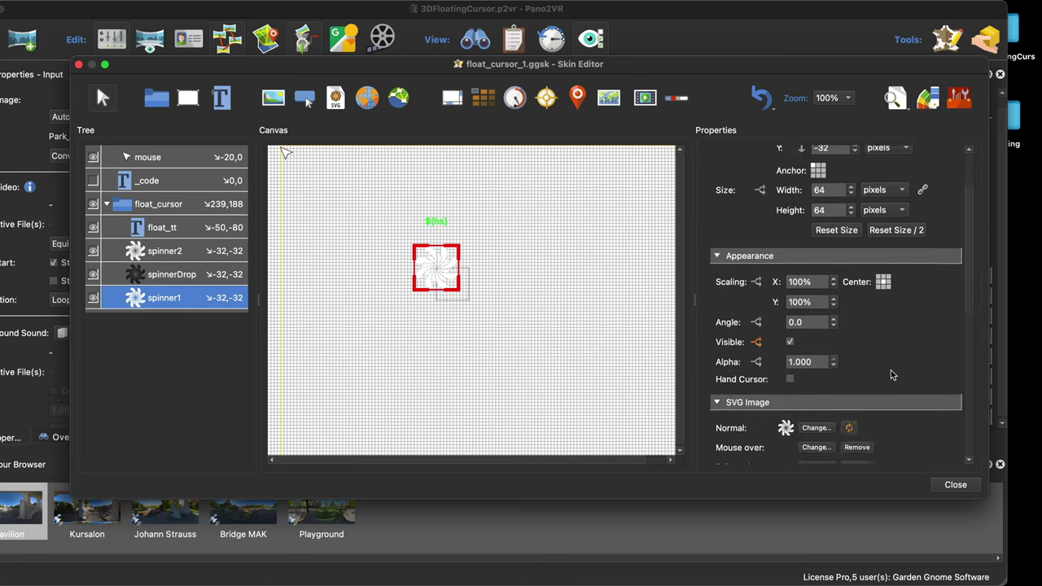
scroll(892, 371, down, 5)
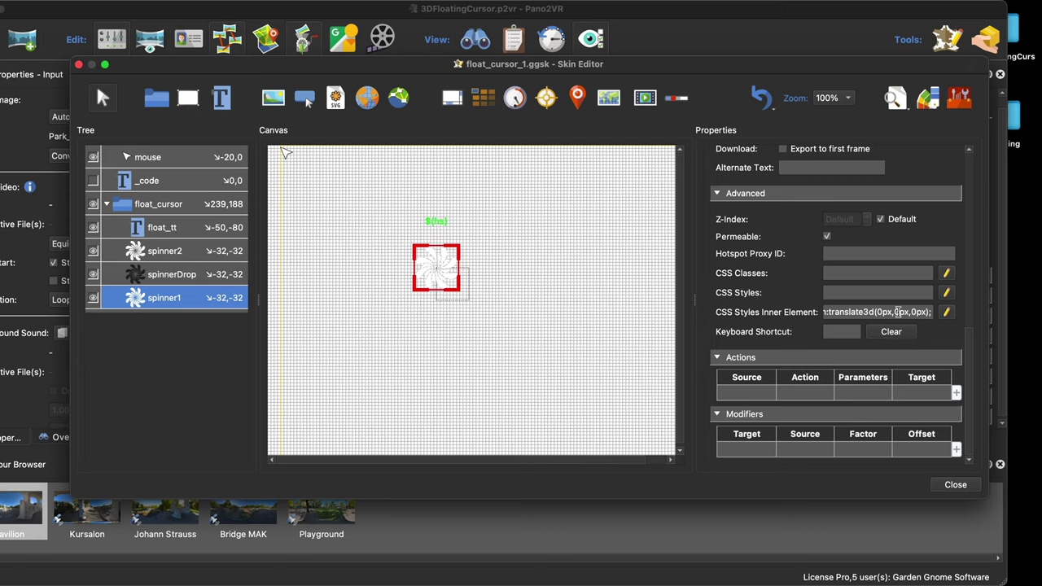
key(BackSpace)
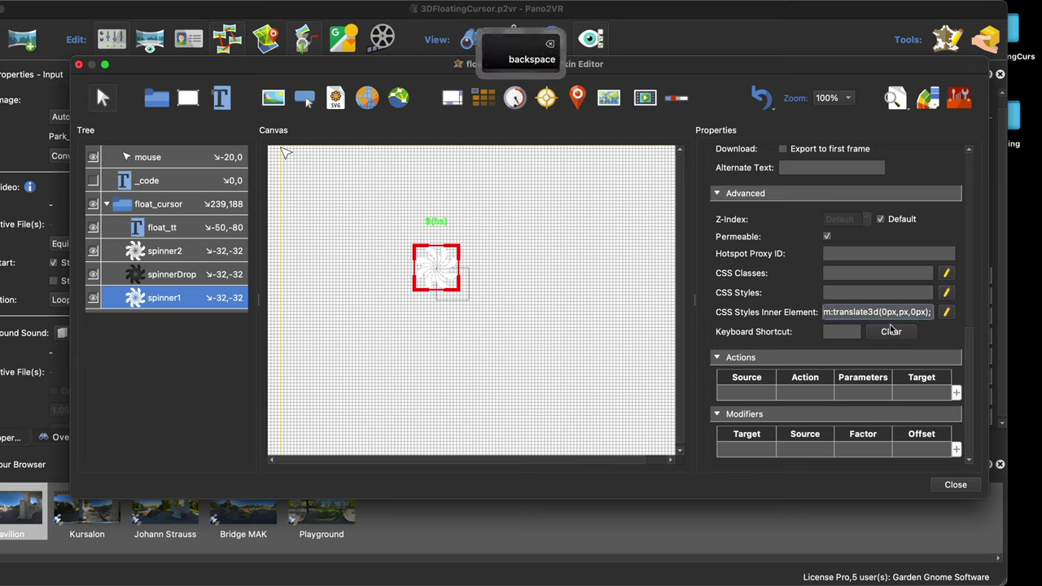
text(-20)
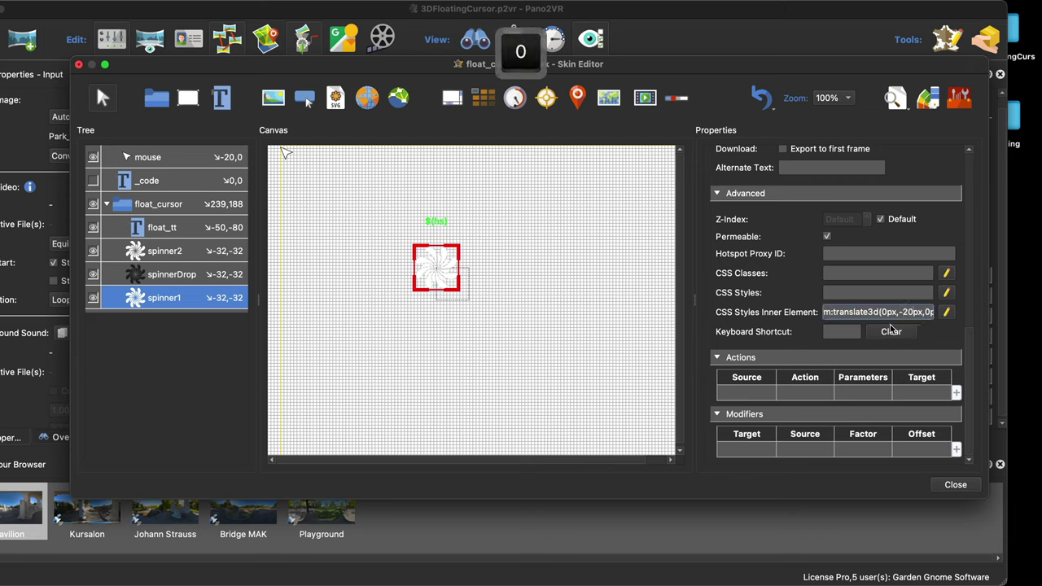
click(956, 484)
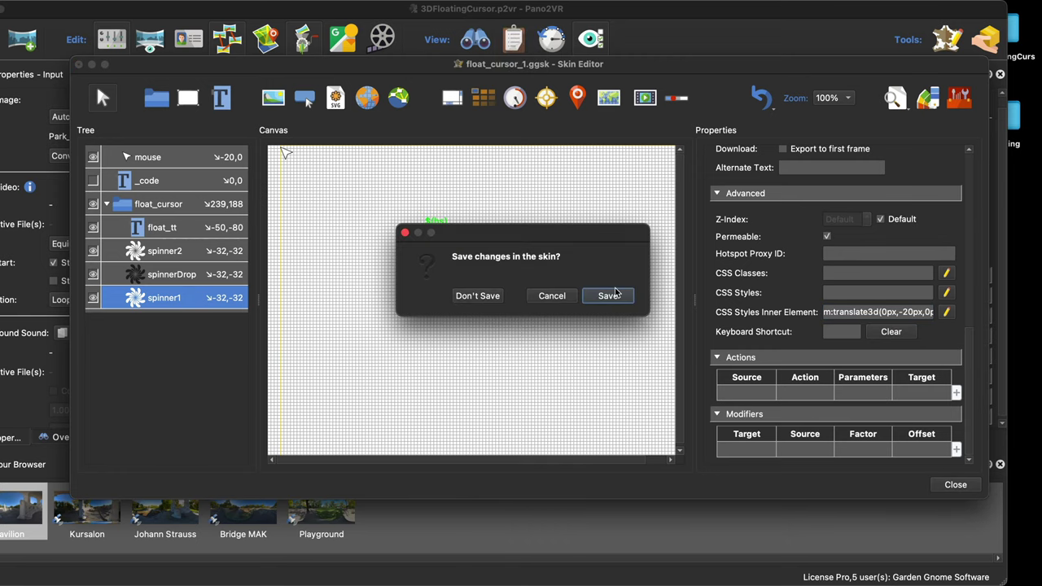
click(609, 296)
Generate the output with the raised spinner1, check the floating cursor in the browser, and close the preview
click(793, 234)
click(575, 310)
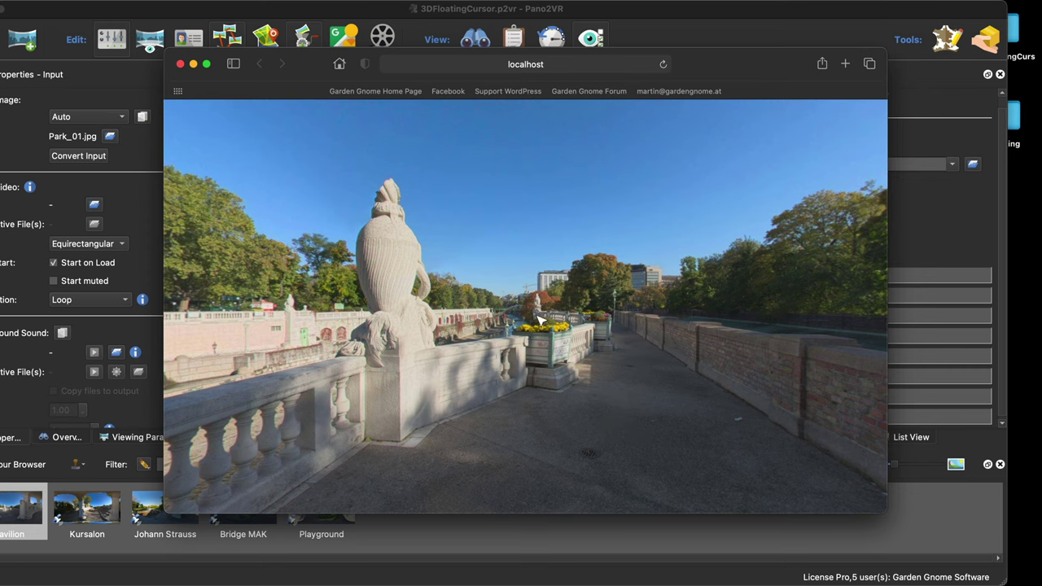
click(180, 63)
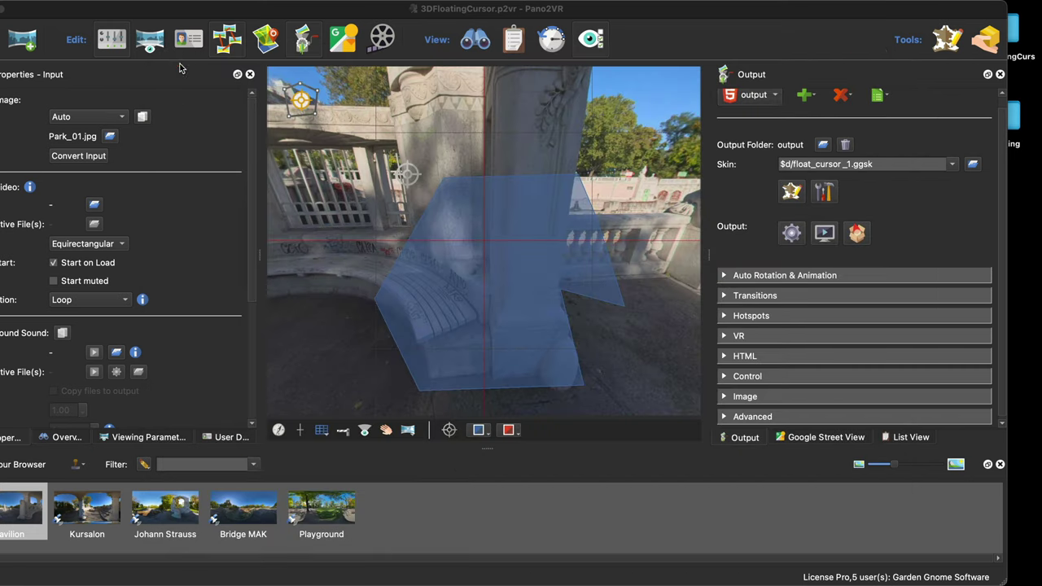
Open the float_cursor_1 skin for editing and review its spinner1, spinner2 and spinnerDrop elements
click(790, 192)
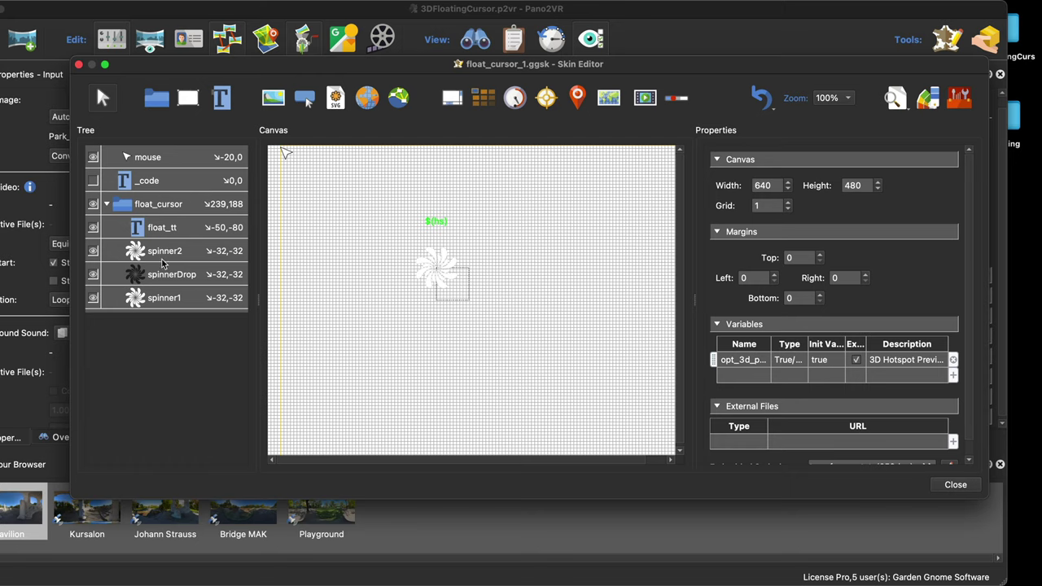
click(170, 303)
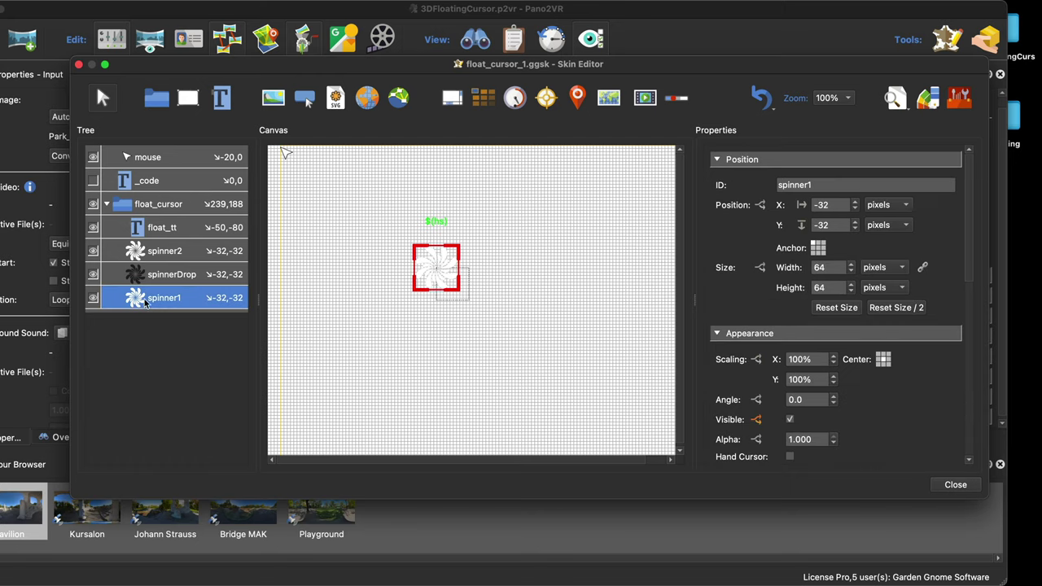
click(181, 253)
click(177, 273)
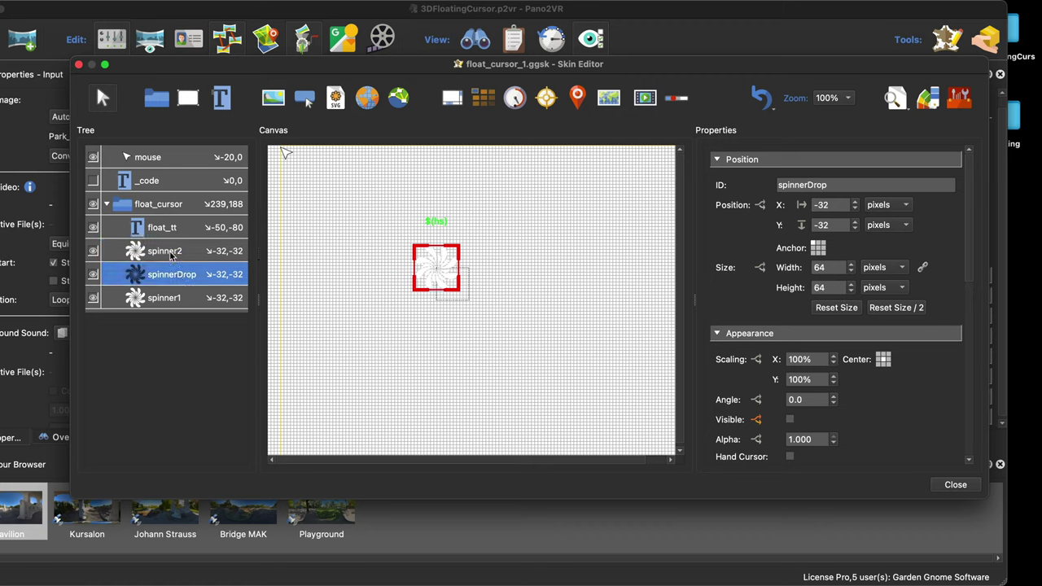
Remove the transform-style: preserve-3d line from spinner2's CSS Styles, then close and save the skin
click(181, 254)
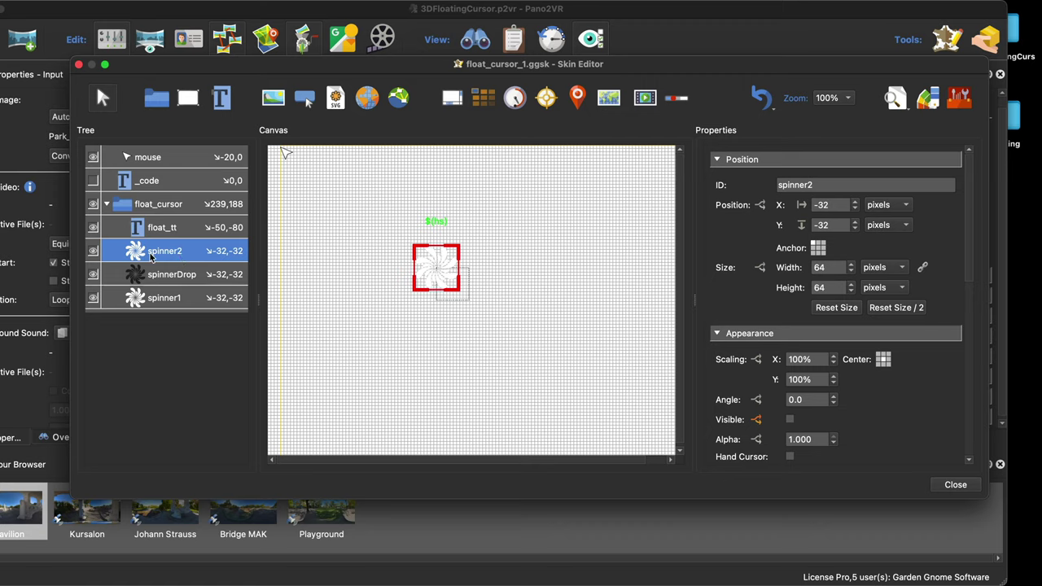
scroll(924, 380, down, 10)
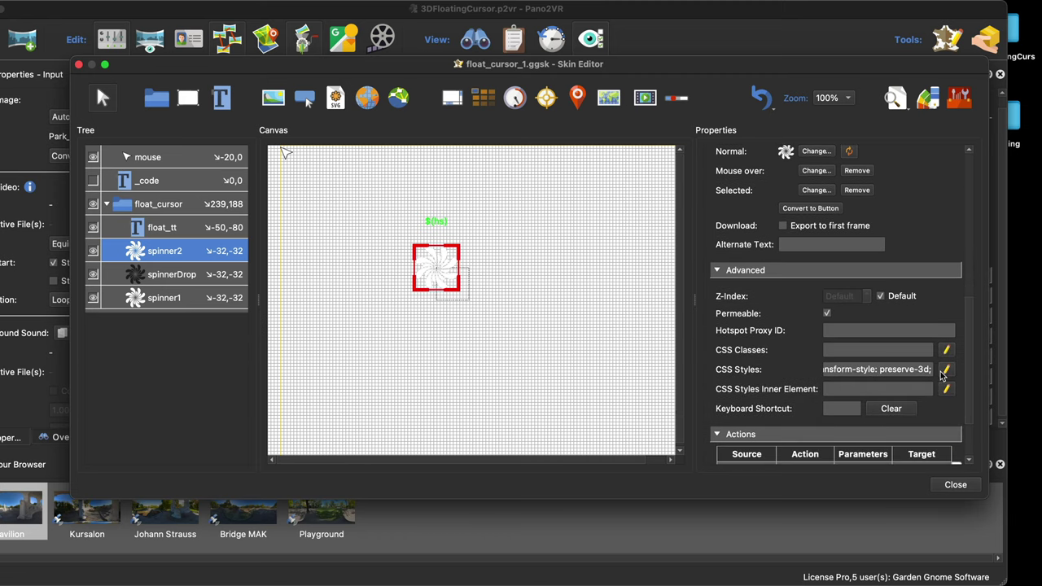
click(942, 372)
click(574, 244)
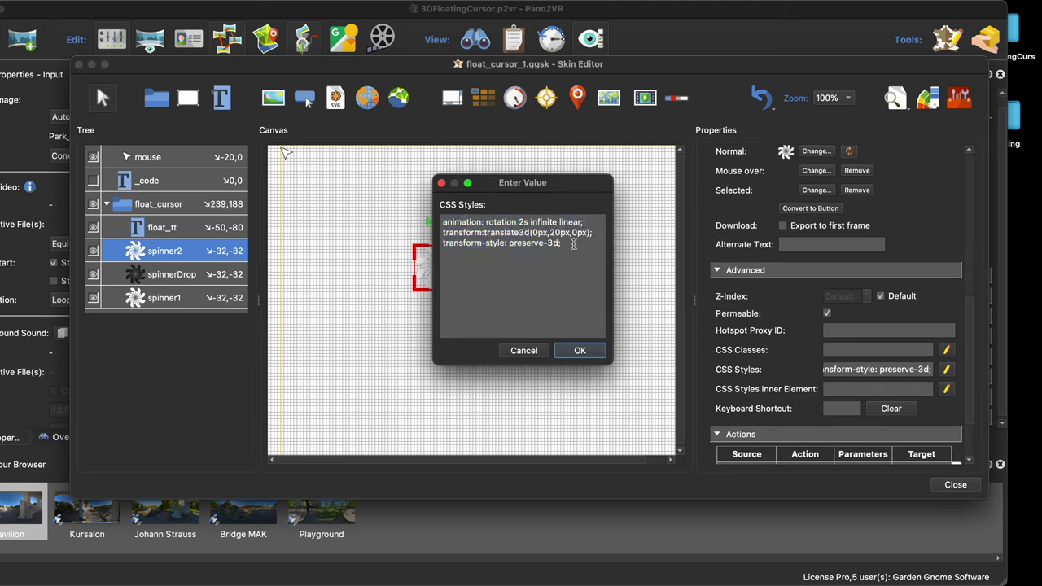
drag(574, 244, 432, 246)
key(BackSpace)
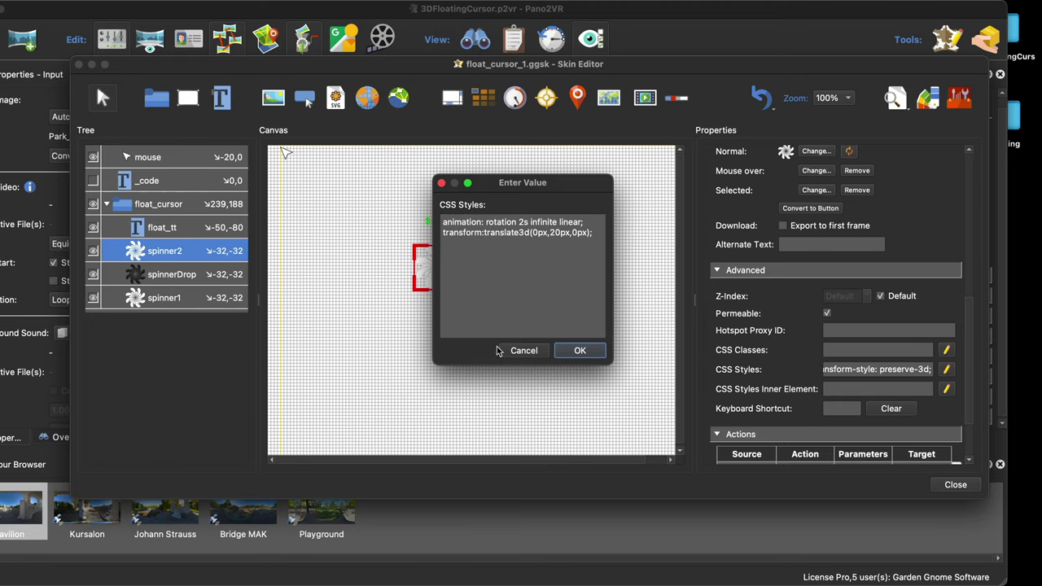
click(580, 350)
click(956, 485)
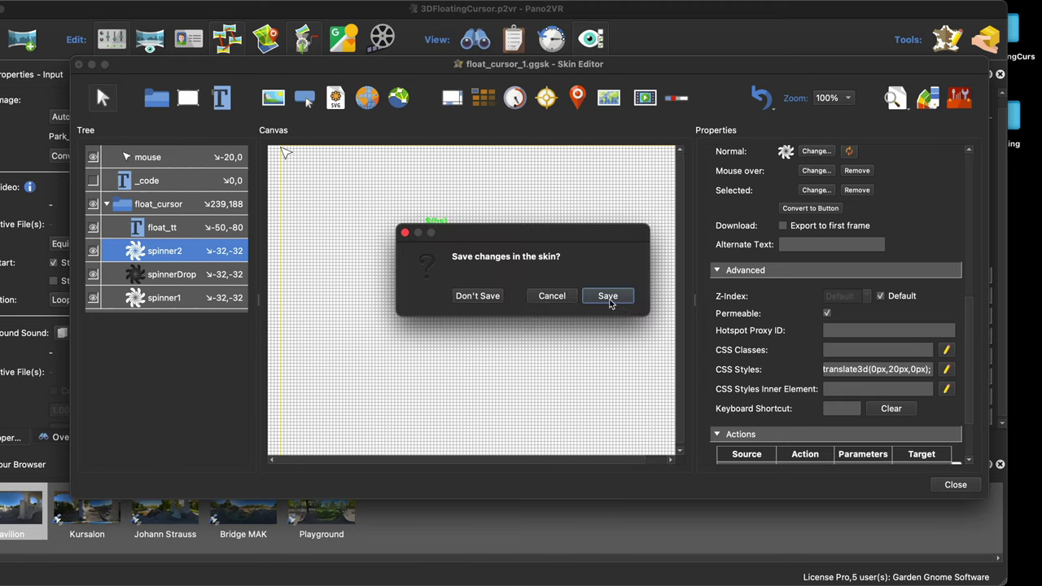
click(610, 298)
Generate the output without preserve-3d on spinner2, check the cursor over a hotspot in the browser, and bring the whole project window into view
key(Return)
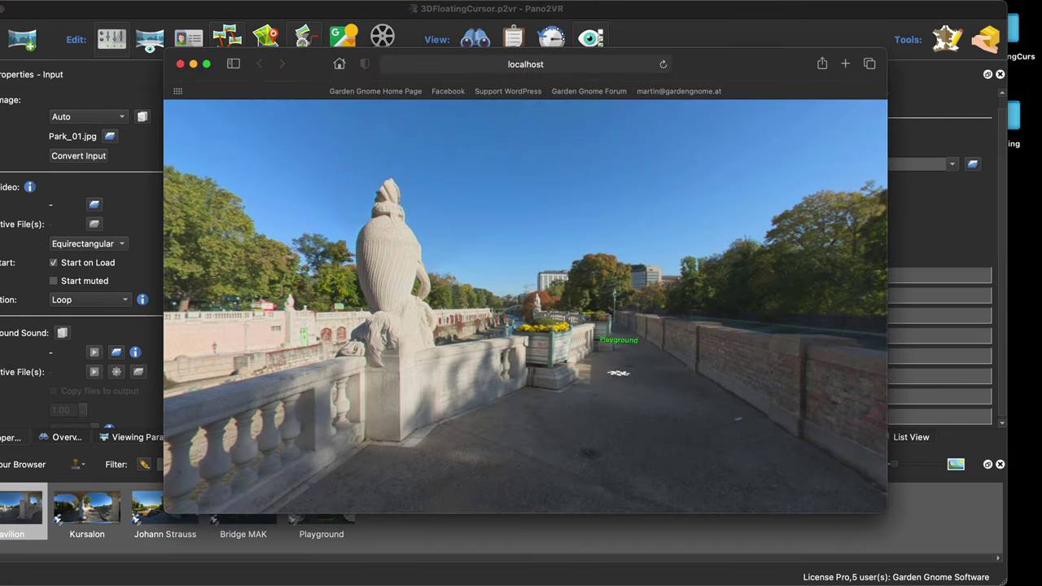
click(180, 65)
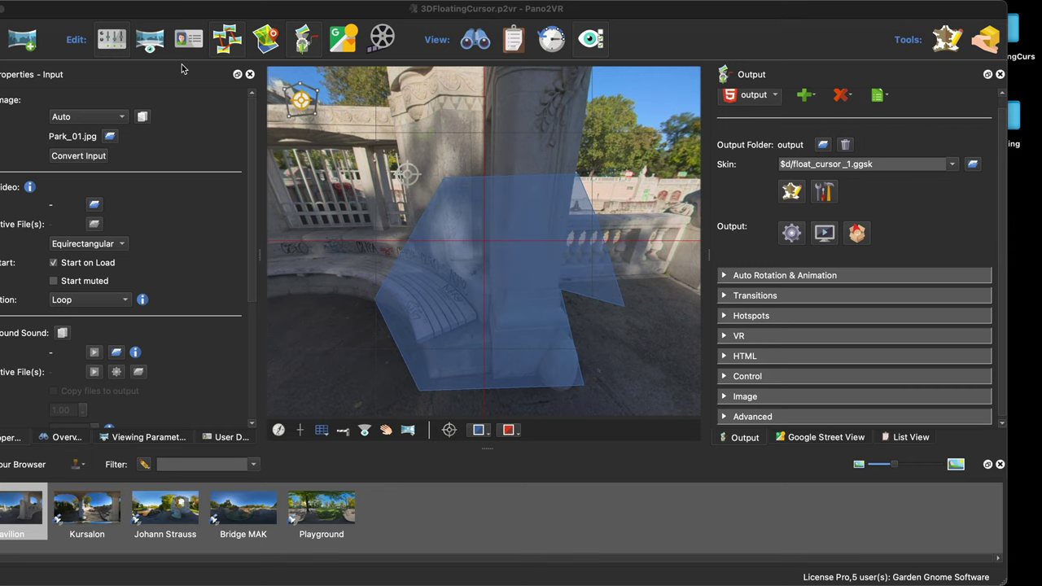
drag(643, 20, 680, 18)
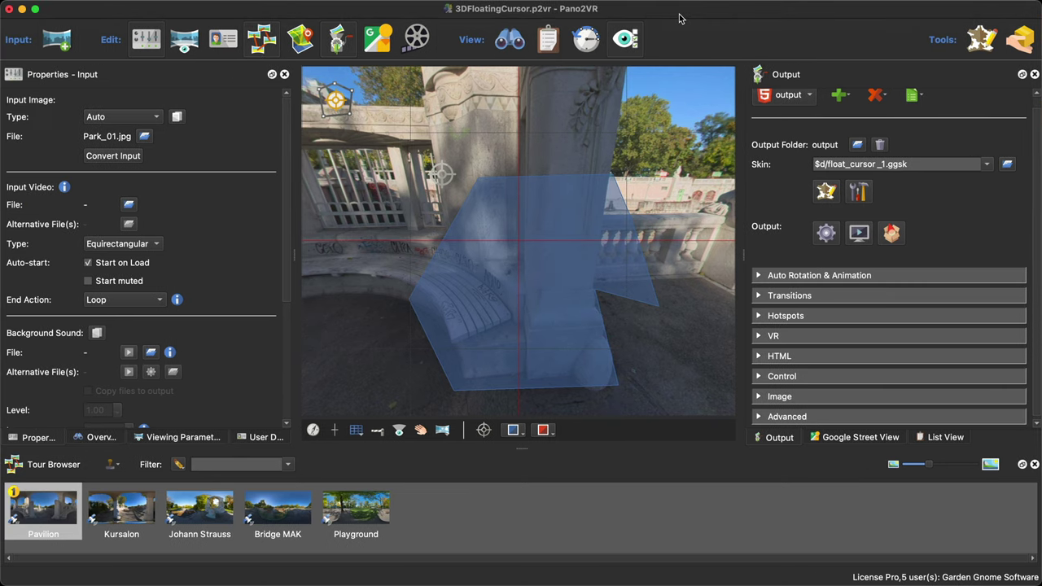
Set the output skin to $d/float_spinner.ggsk, generate the output, and check its cursor and shadow in the browser
click(986, 164)
click(936, 213)
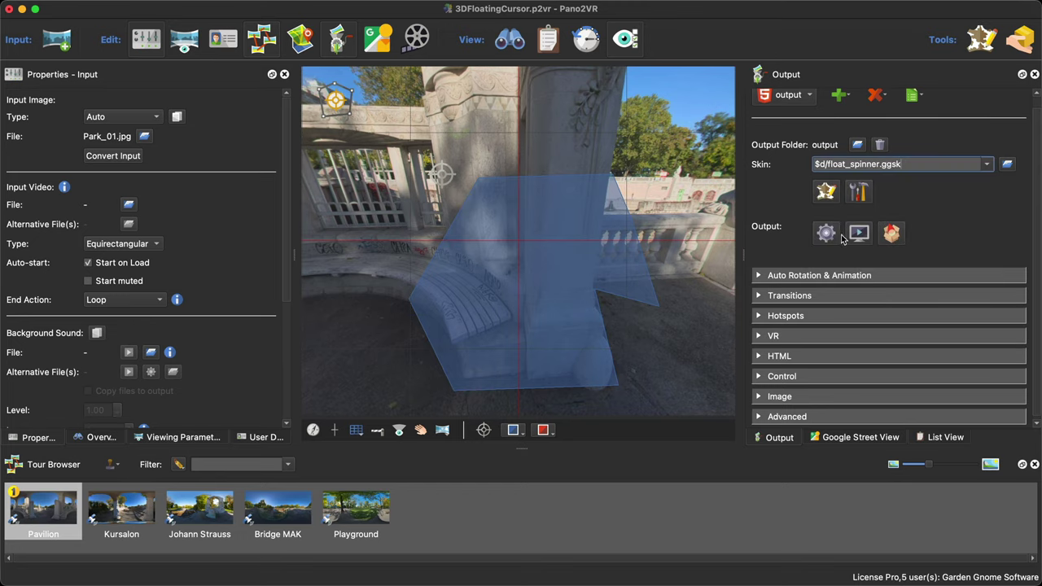
click(828, 234)
click(629, 313)
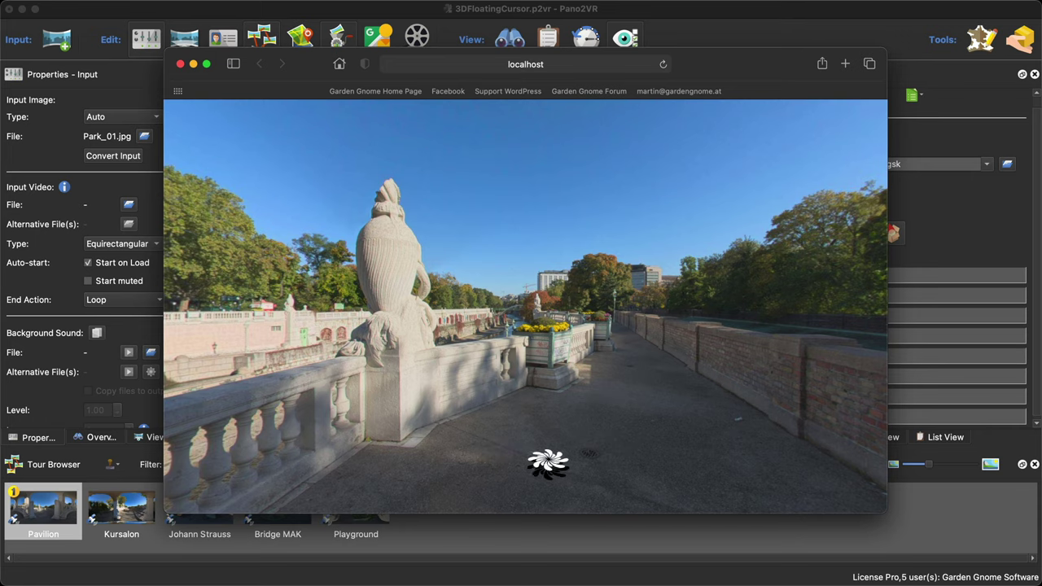
click(181, 64)
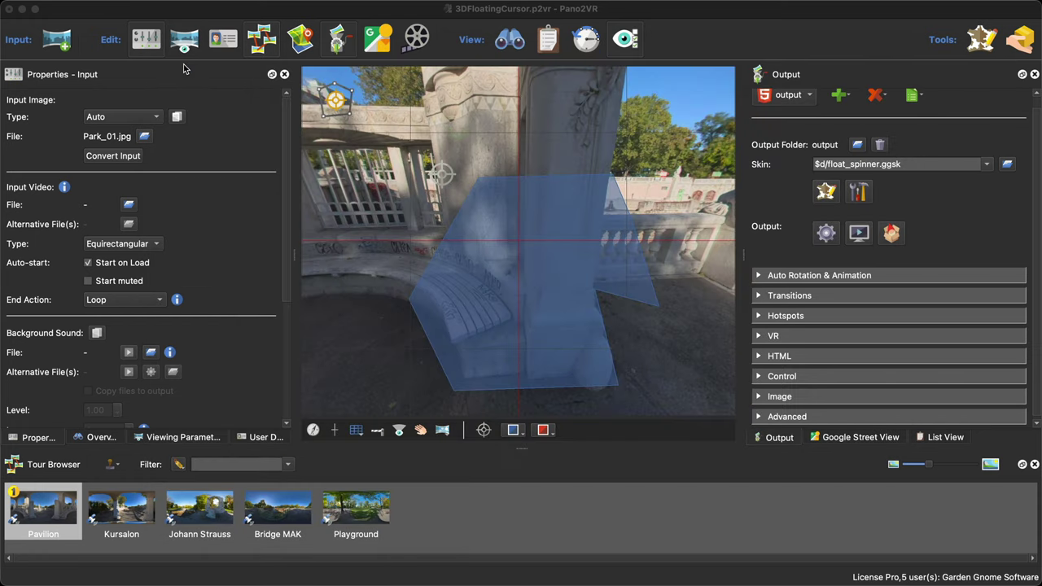
Open the float_spinner skin for editing and examine ht_image_under's CSS Styles Inner Element without changing it
click(826, 192)
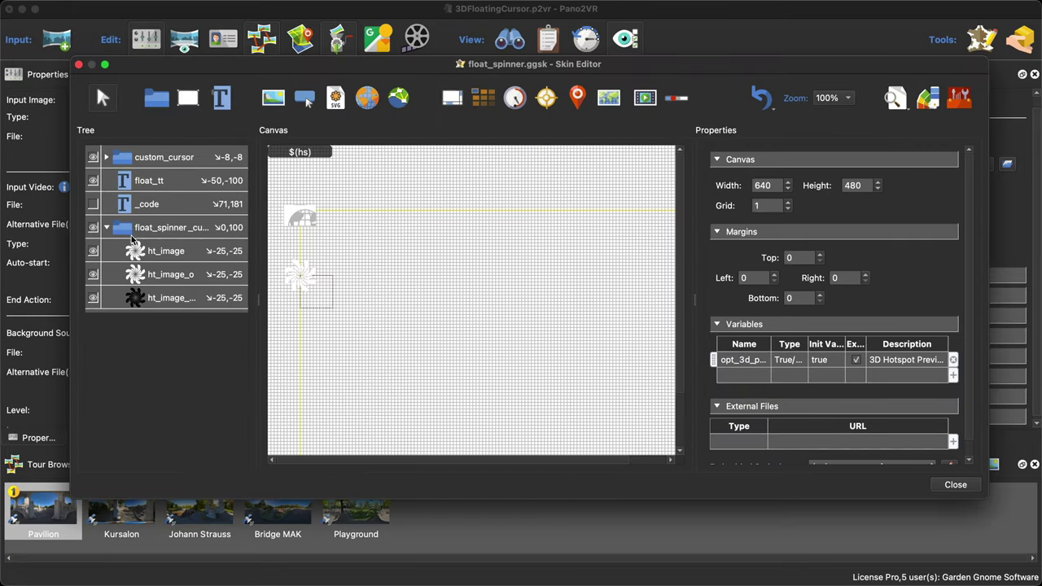
click(188, 299)
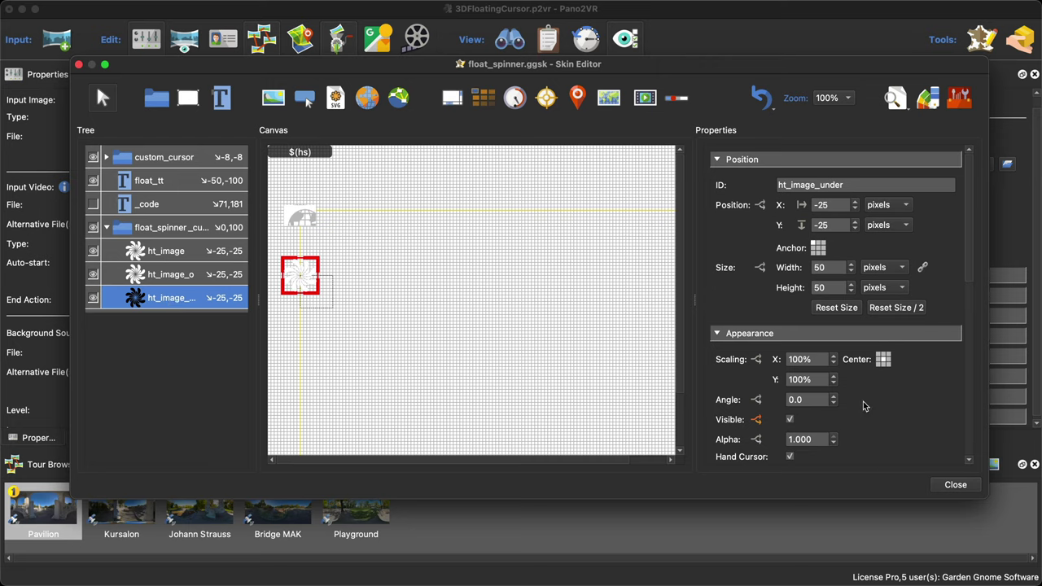
scroll(879, 395, down, 10)
scroll(893, 378, down, 3)
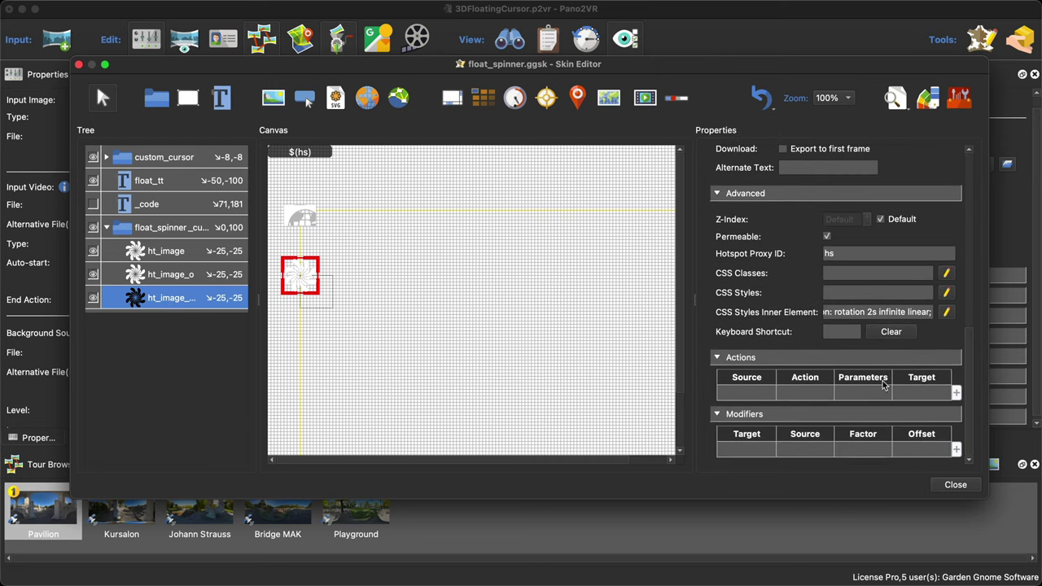
click(948, 314)
click(543, 263)
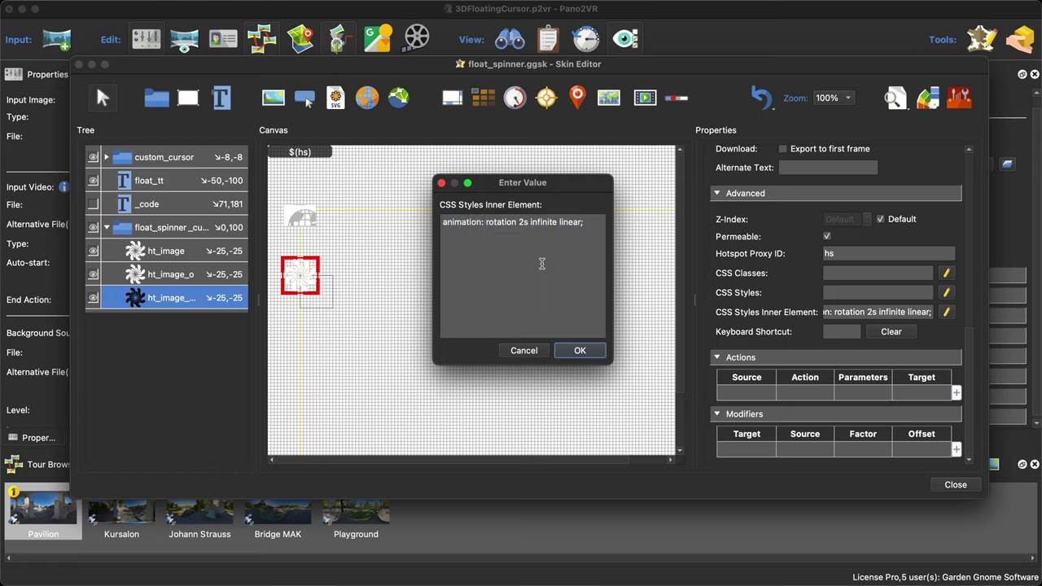
click(524, 350)
Examine ht_image_o's CSS Styles Inner Element in the float_spinner skin without changing it
click(194, 277)
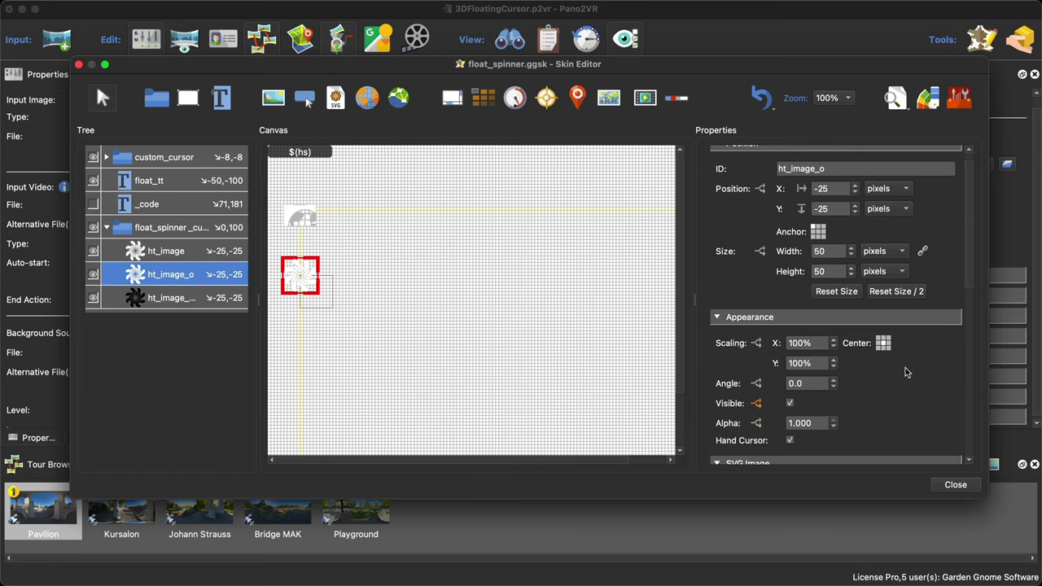
scroll(907, 372, down, 2)
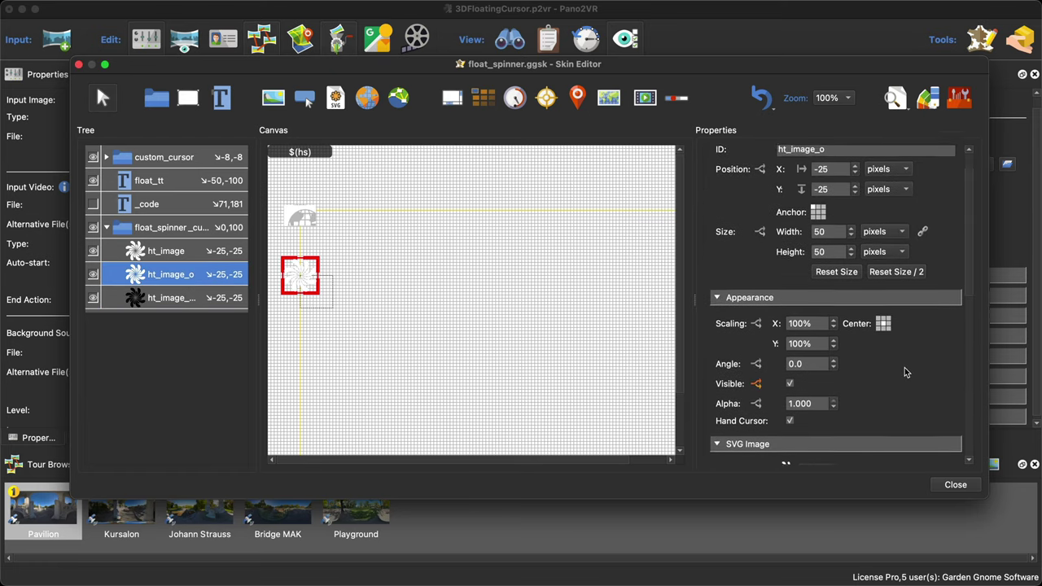
click(176, 279)
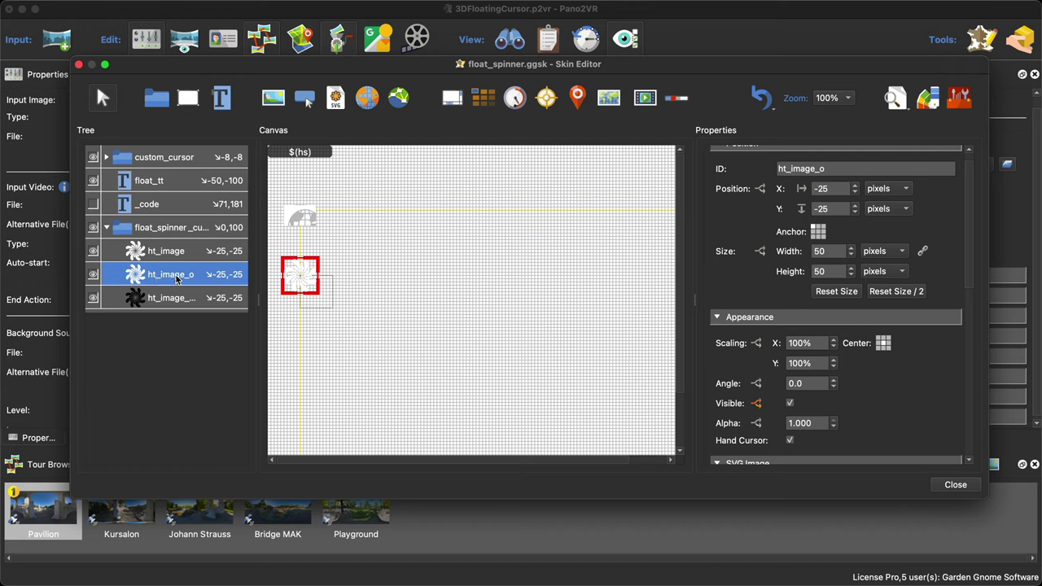
scroll(917, 396, down, 8)
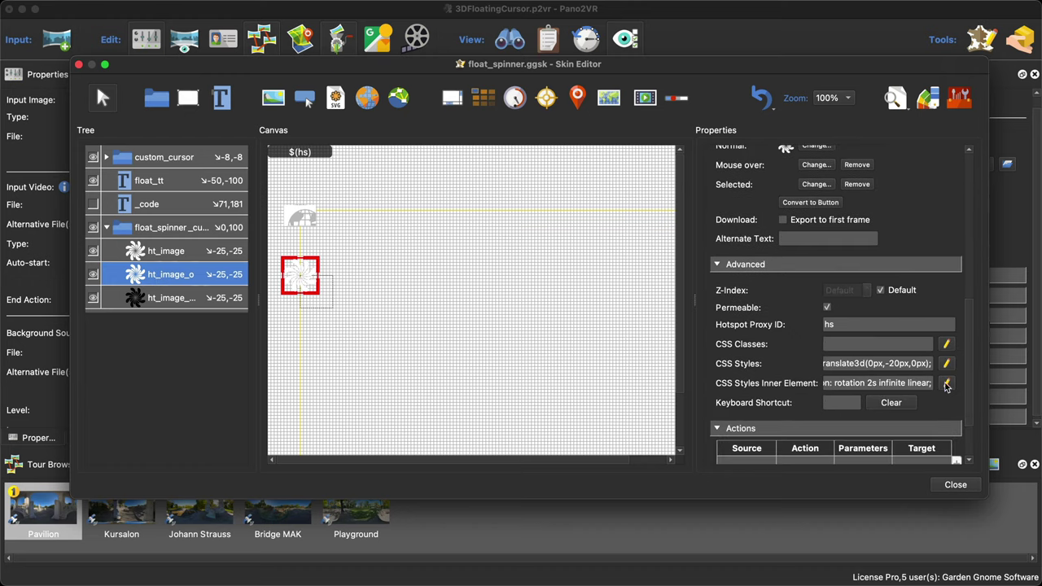
click(946, 383)
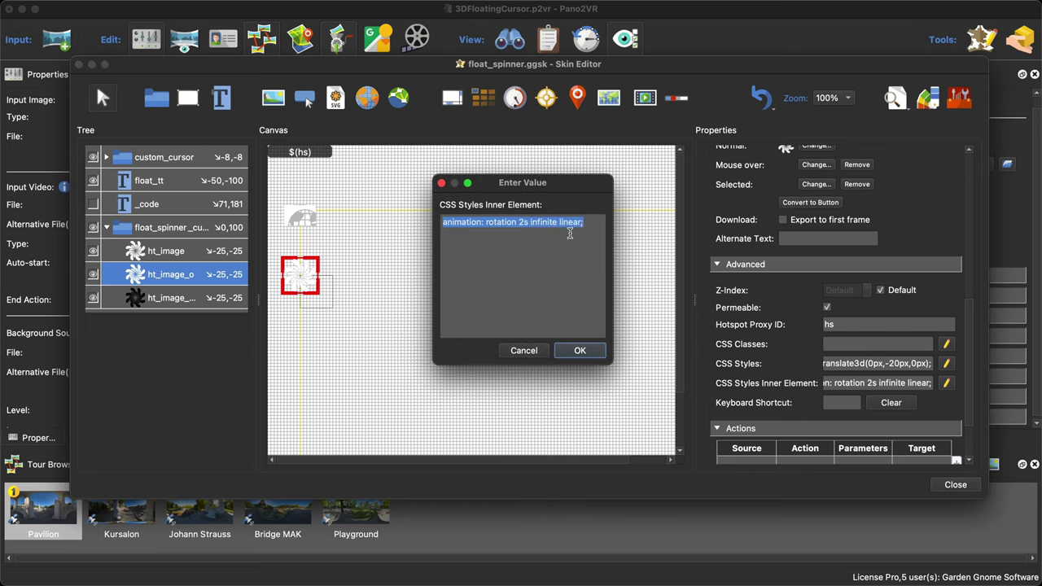
click(522, 351)
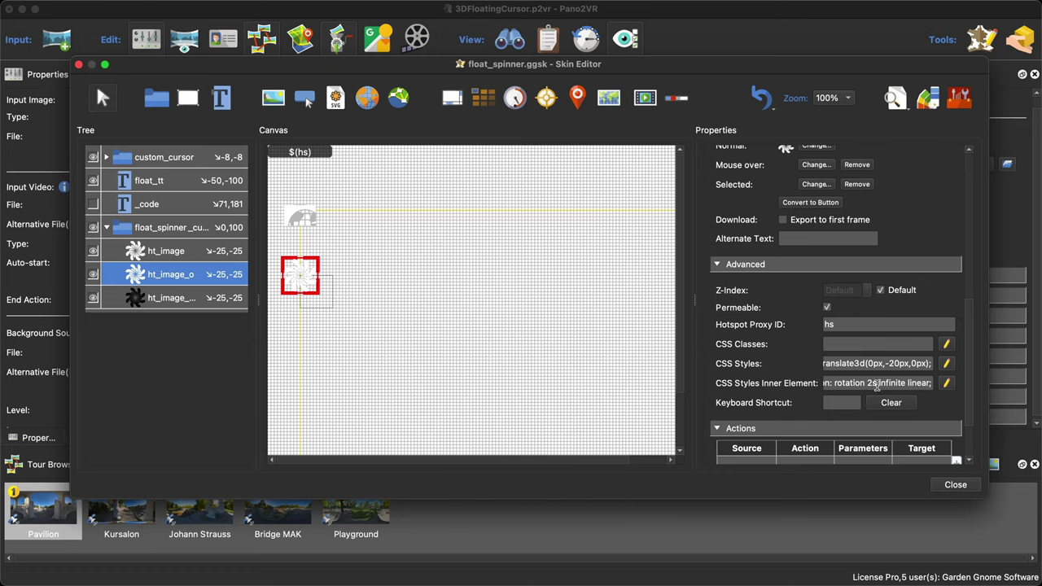
Copy the line transform:translate3d(0px,-20px,0px); from ht_image_o's CSS Styles and close the skin
click(947, 363)
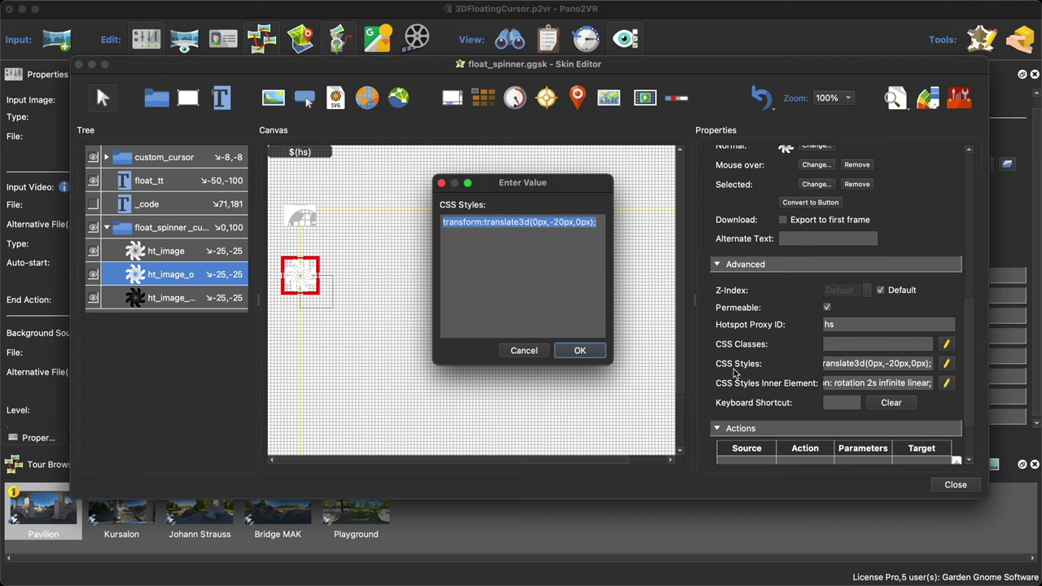
click(516, 249)
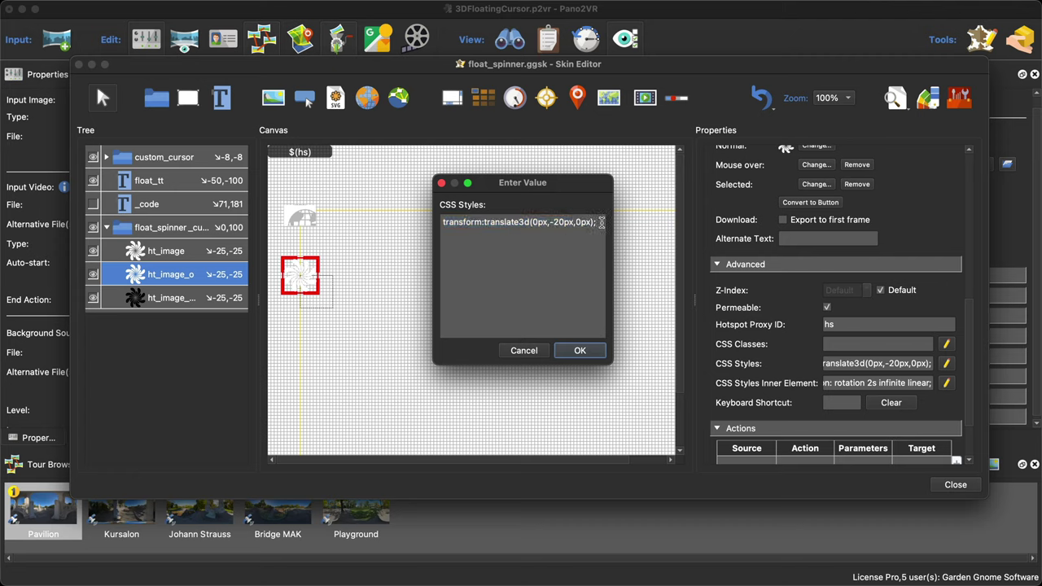
drag(601, 222, 431, 223)
key(super+c)
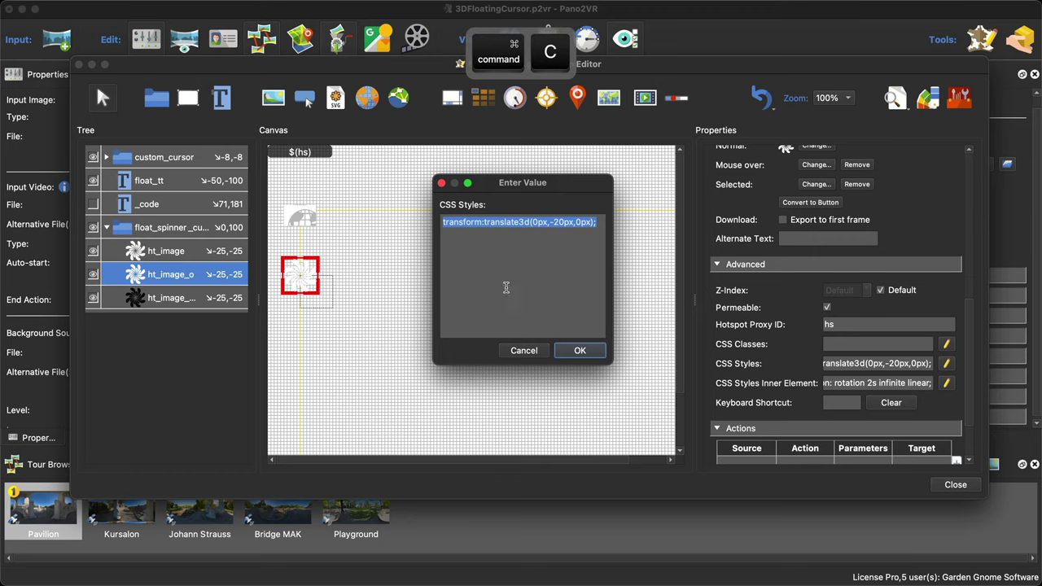
click(524, 351)
click(954, 485)
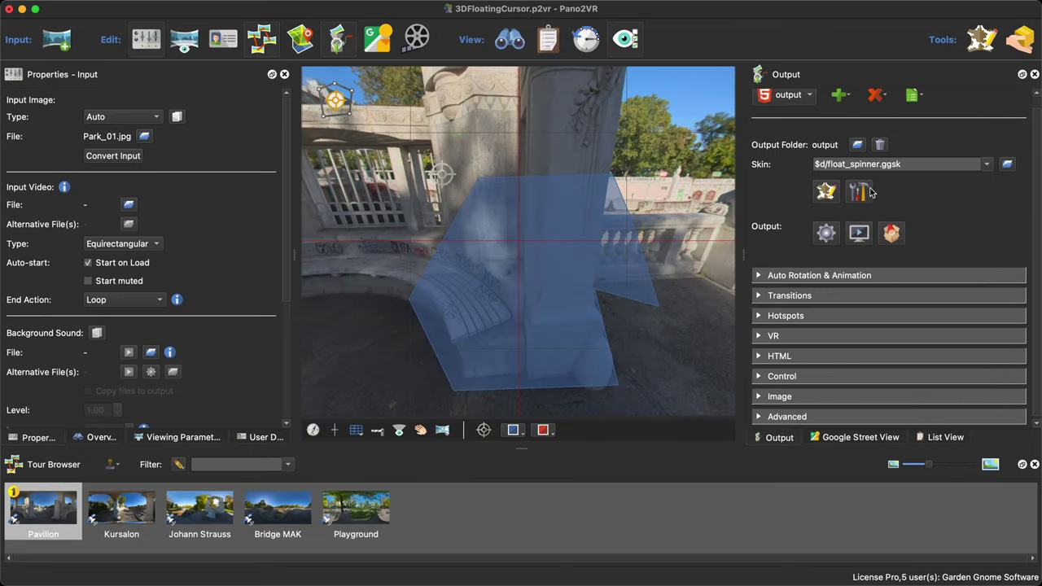
Switch to the $d/float_cursor_1.ggsk skin, replace the translate line in spinner2's CSS Styles with transform:translate3d(0px,-20px,0px); and save it
click(985, 167)
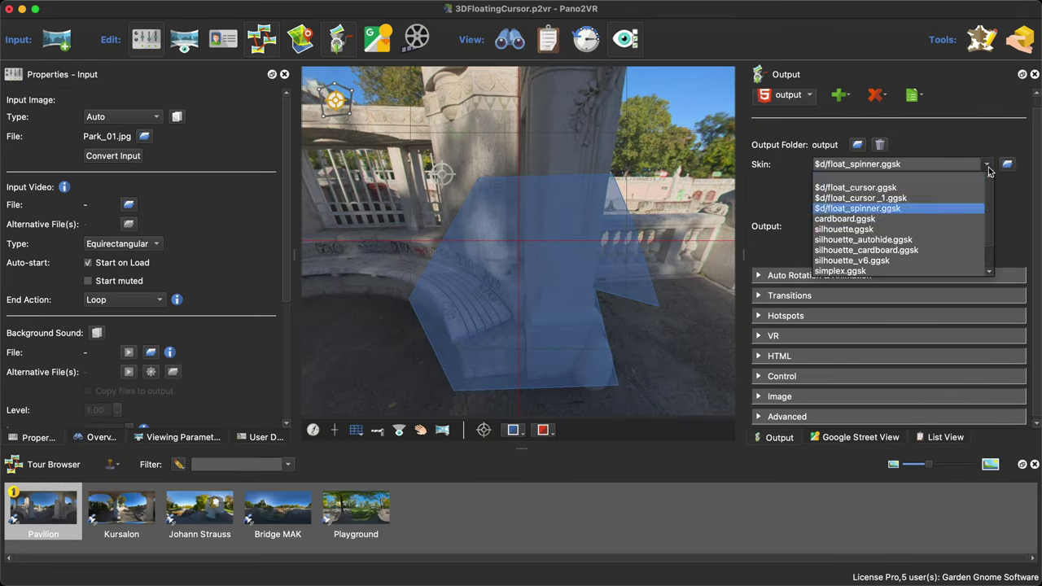
click(927, 198)
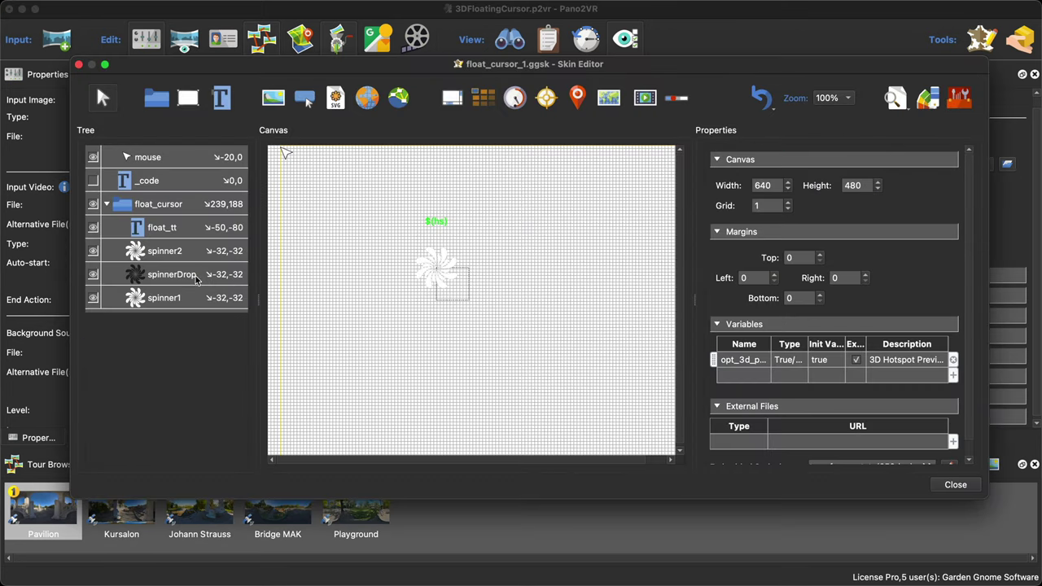
click(173, 252)
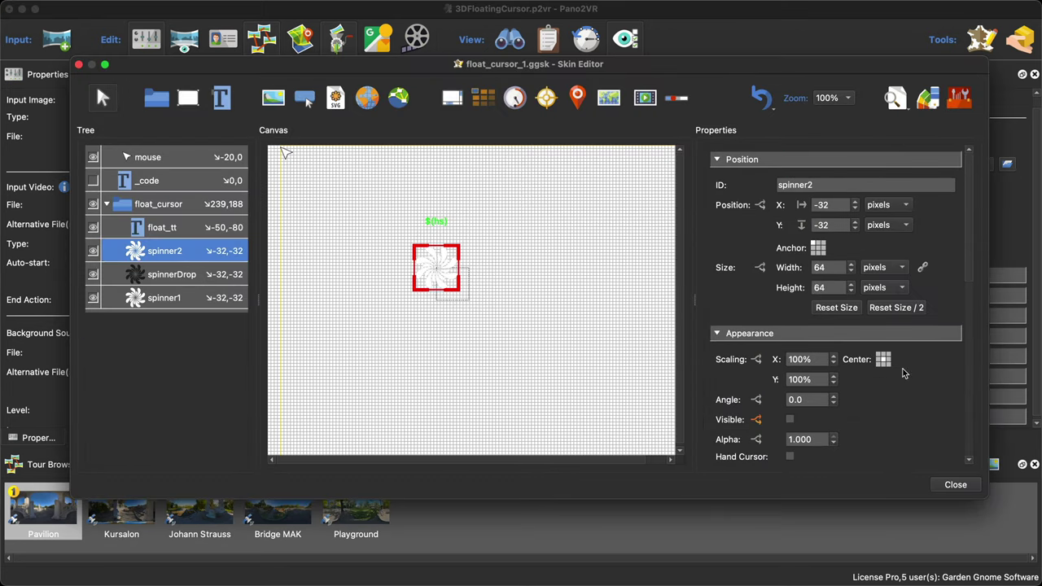
scroll(903, 372, down, 12)
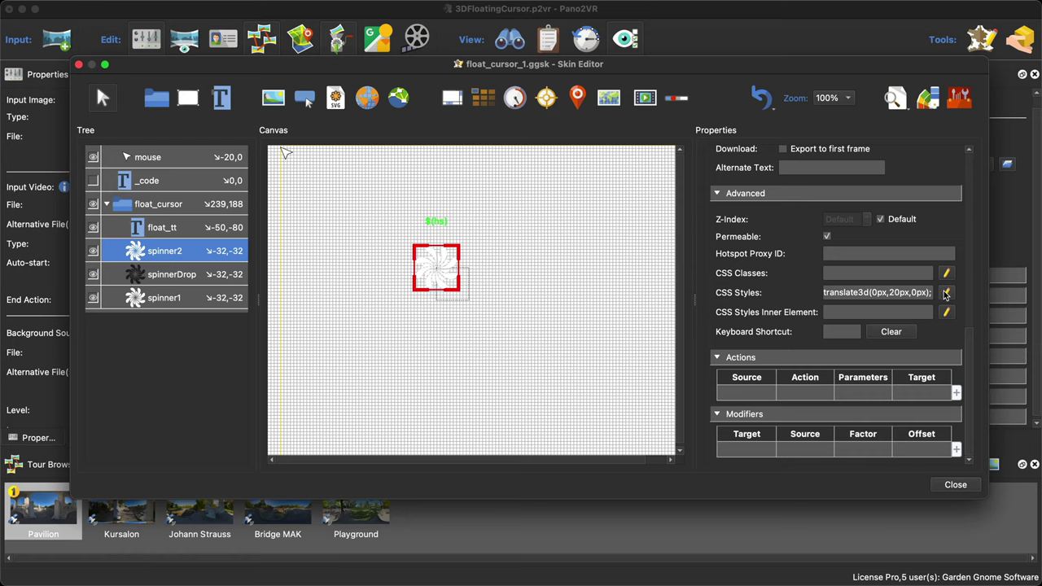
click(946, 292)
click(568, 254)
drag(594, 233, 440, 234)
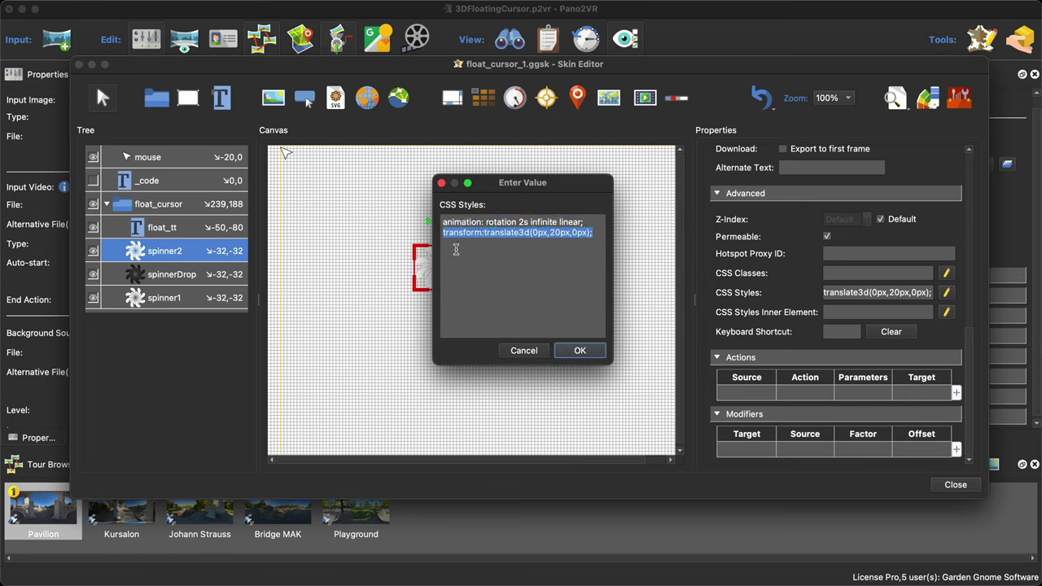
key(super+v)
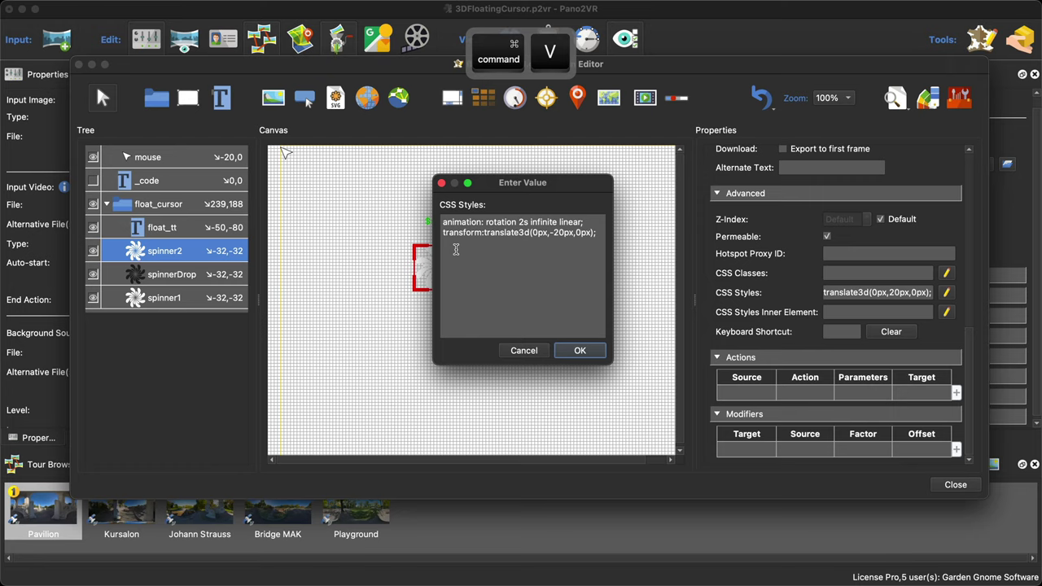
click(581, 351)
click(955, 484)
click(607, 296)
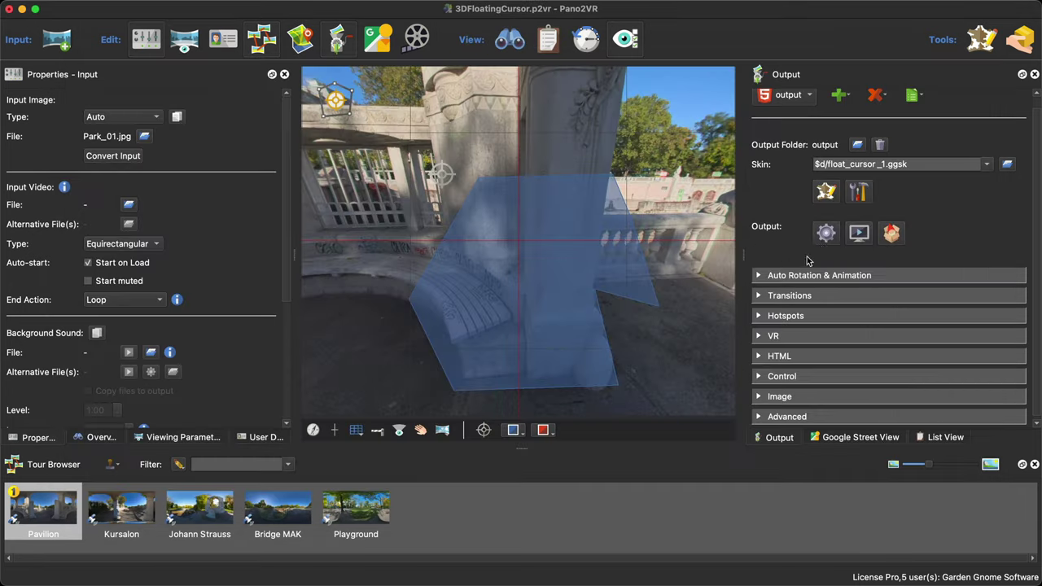
Generate the output with the changed spinner2 transform and check the cursor over the hotspot in the browser
click(825, 233)
click(611, 309)
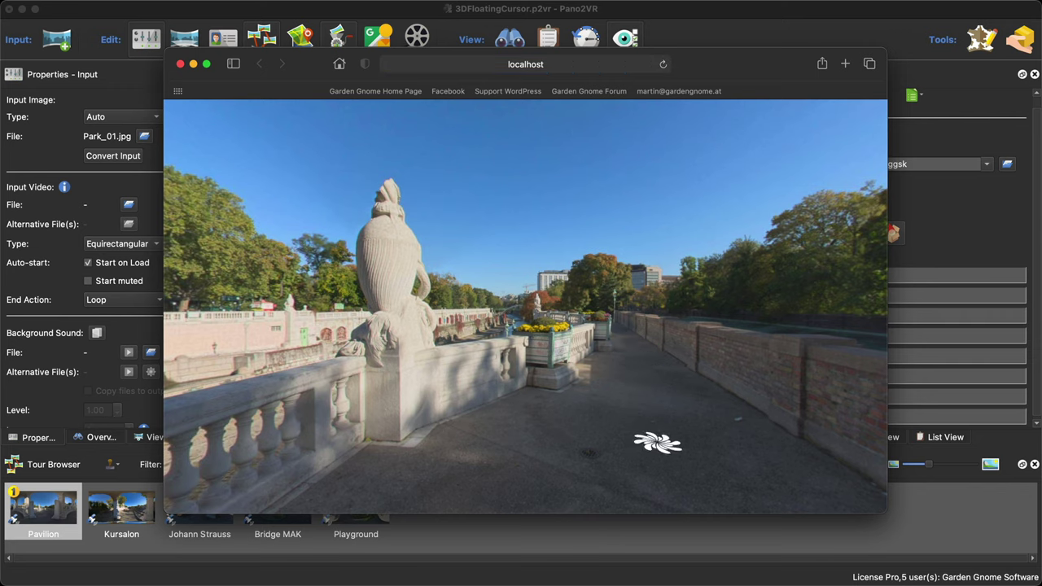
drag(633, 345, 554, 337)
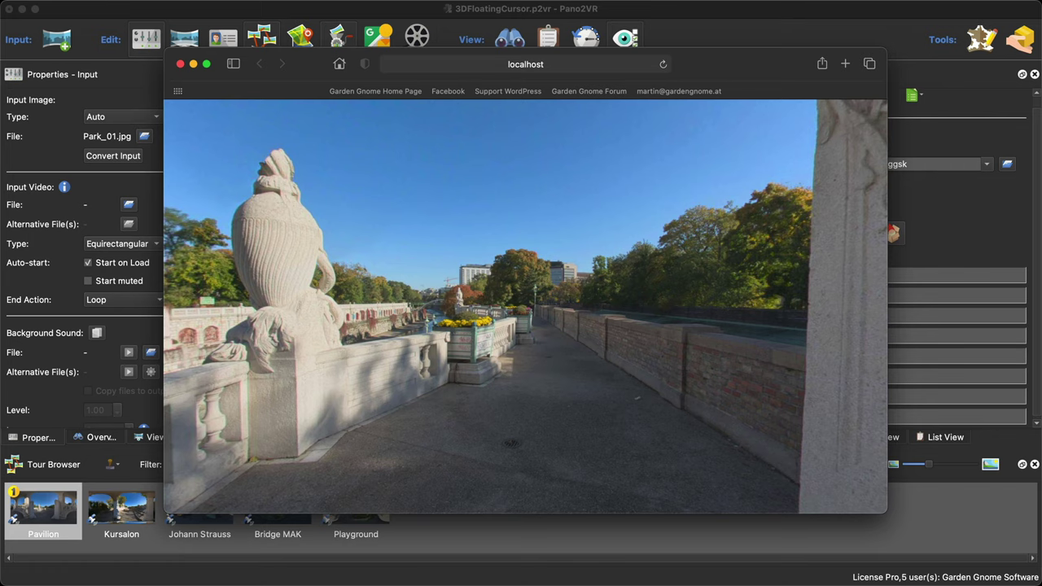
click(180, 65)
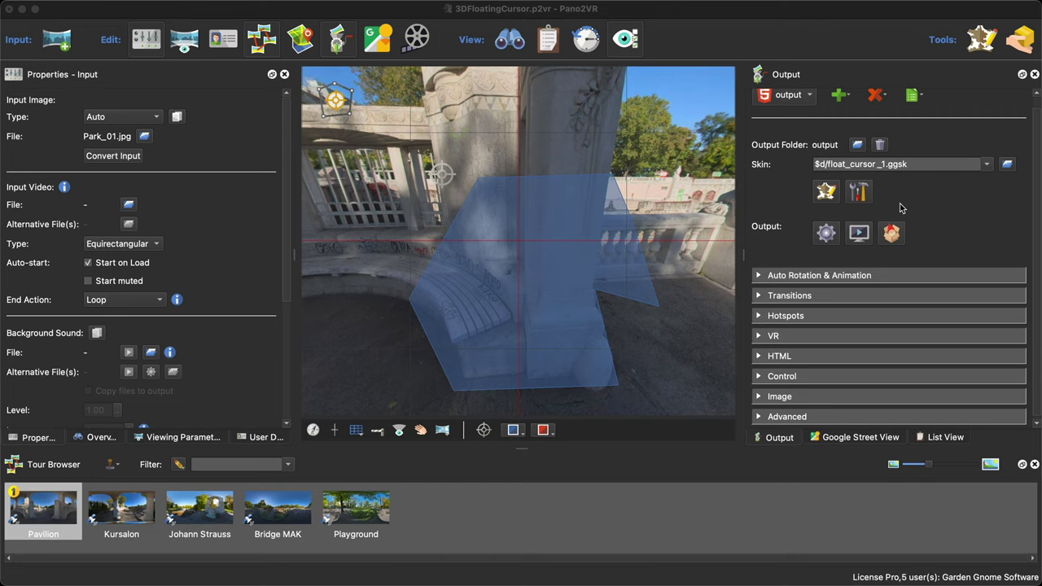
Set the output skin to $d/float_cursor.ggsk, generate the output, and check its ring cursor over the Playground hotspot in the browser
click(827, 193)
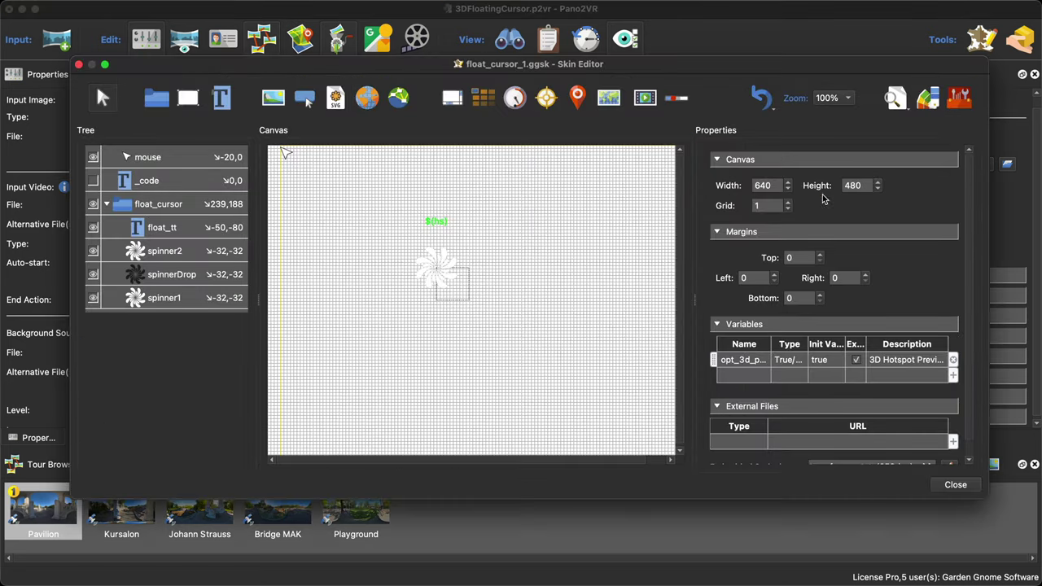
click(957, 484)
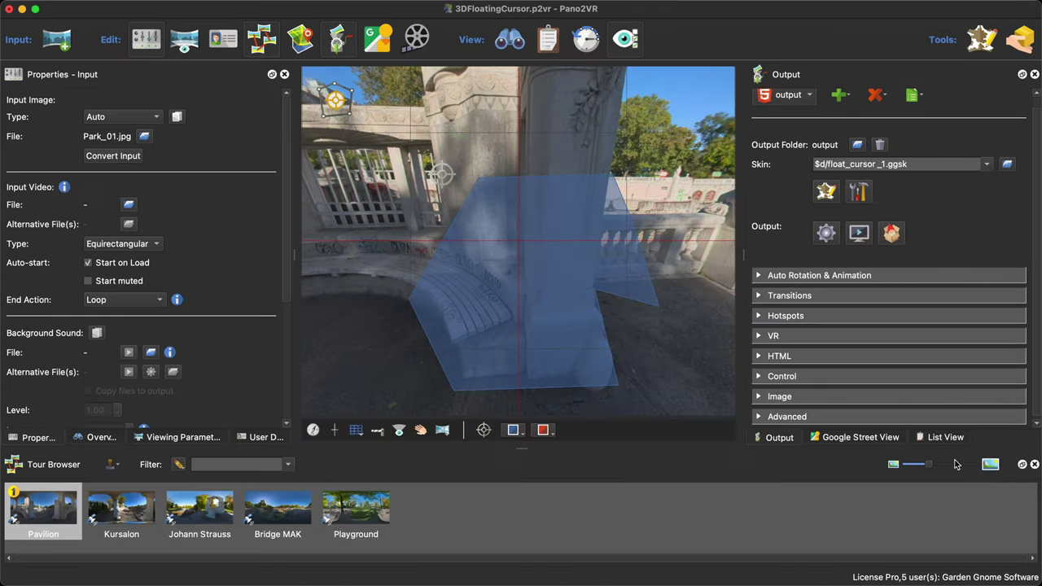
click(986, 164)
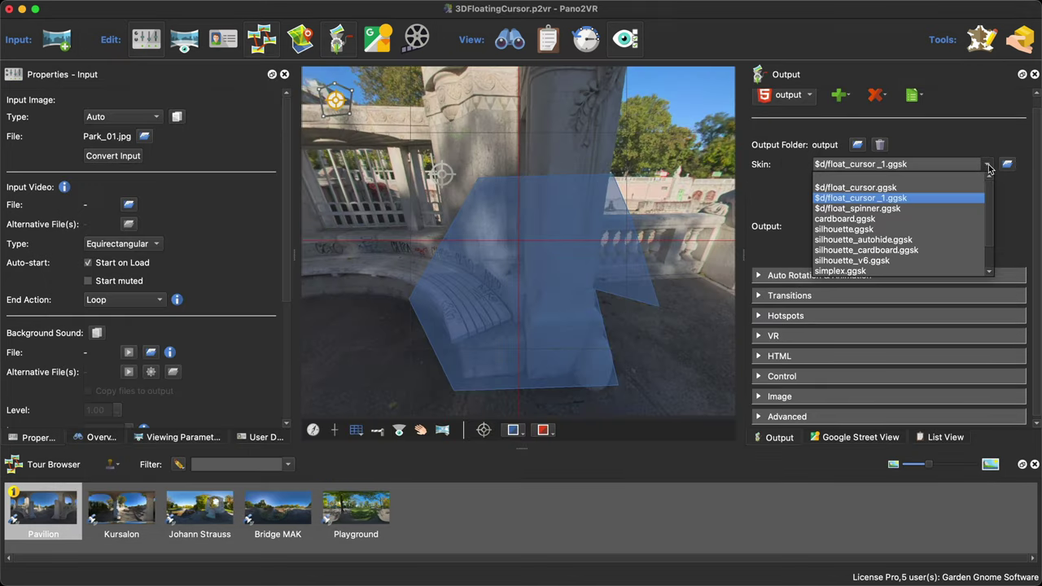
click(933, 188)
click(828, 236)
click(615, 313)
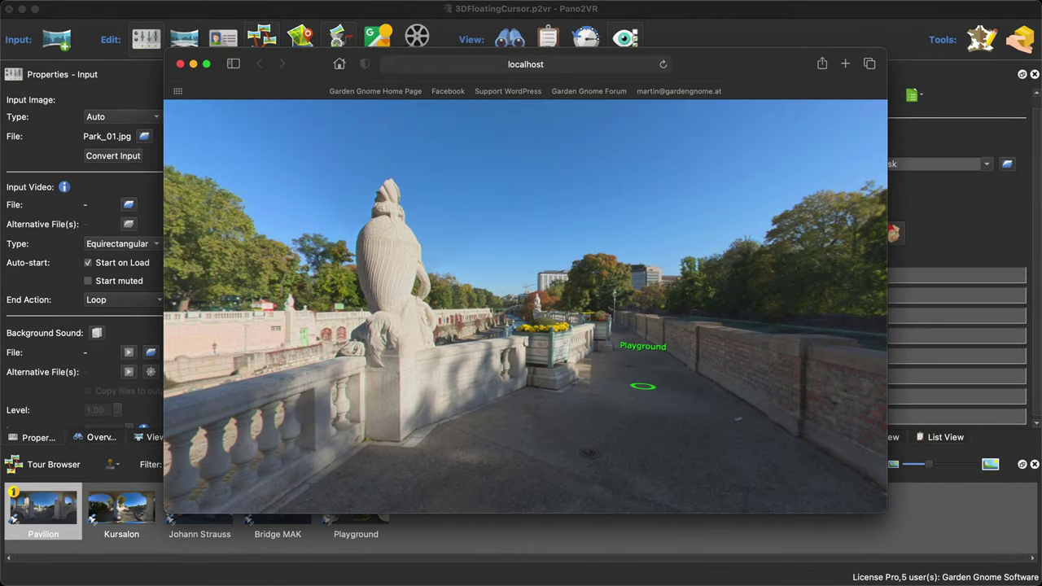
drag(643, 386, 624, 375)
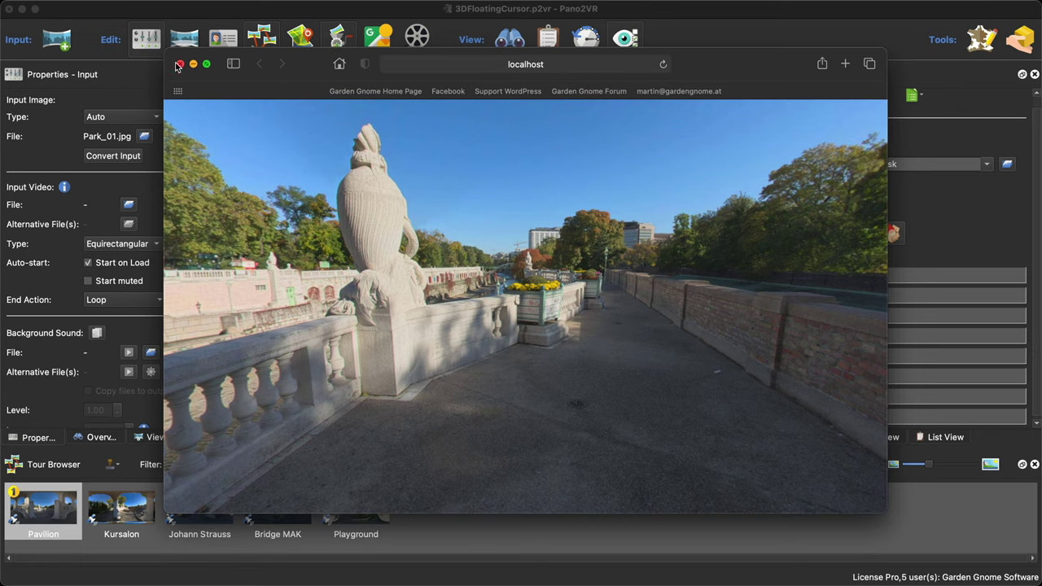
click(180, 64)
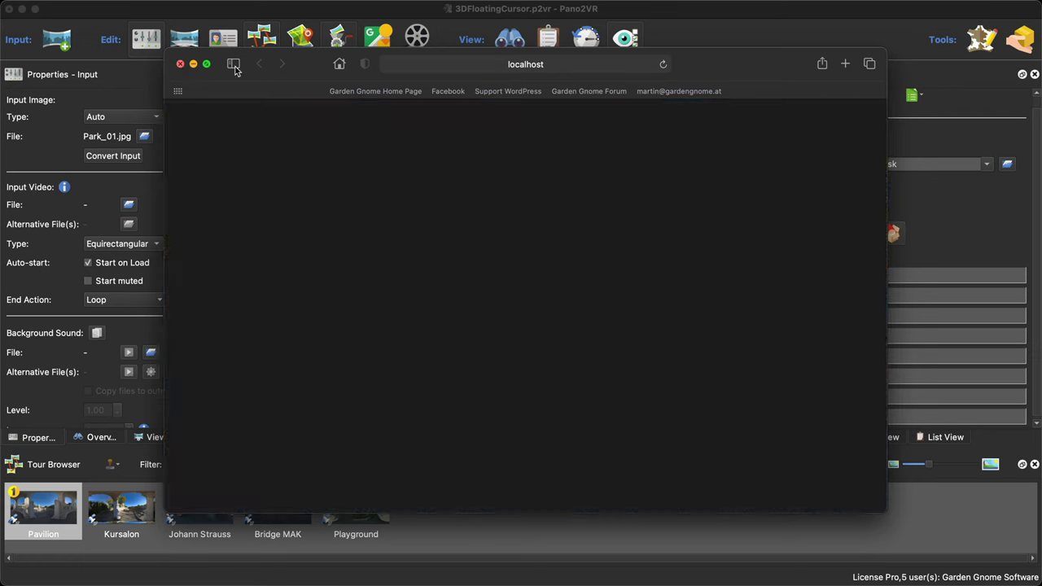
Open the float_cursor skin for editing and save it as float_cursor_2 in the 3DFloatingCursor folder
click(830, 197)
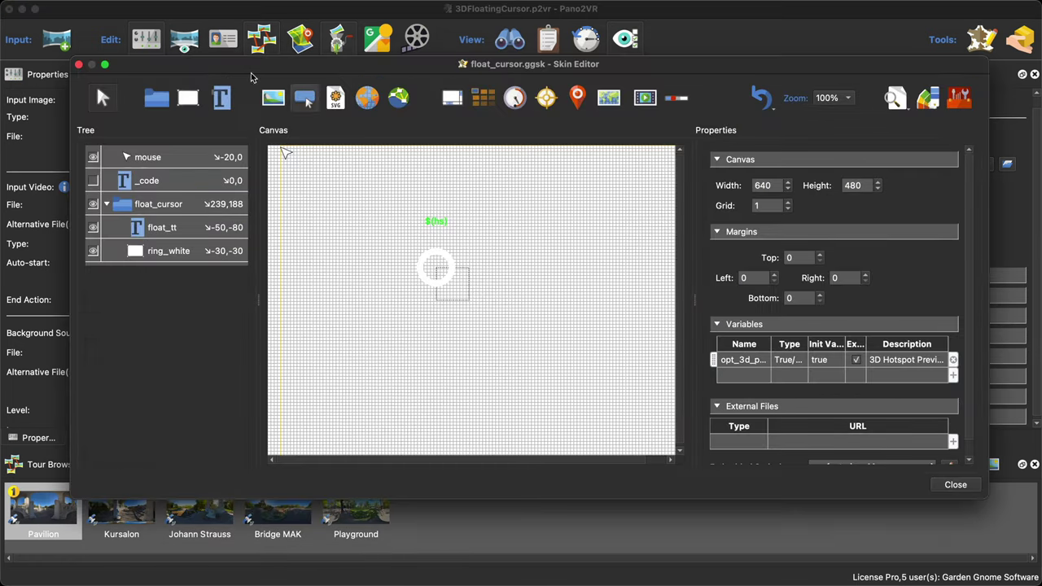
click(95, 8)
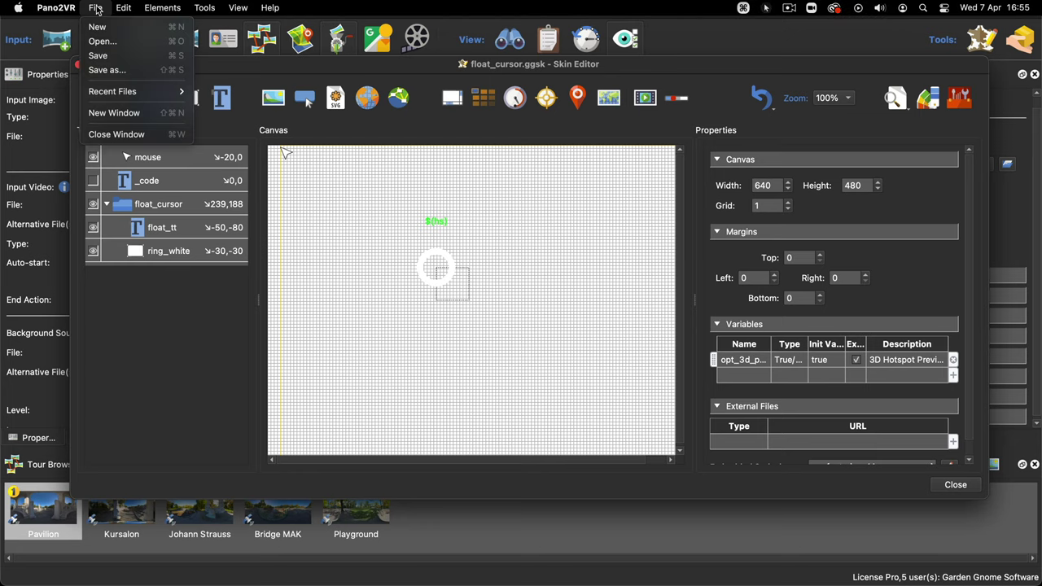
click(126, 72)
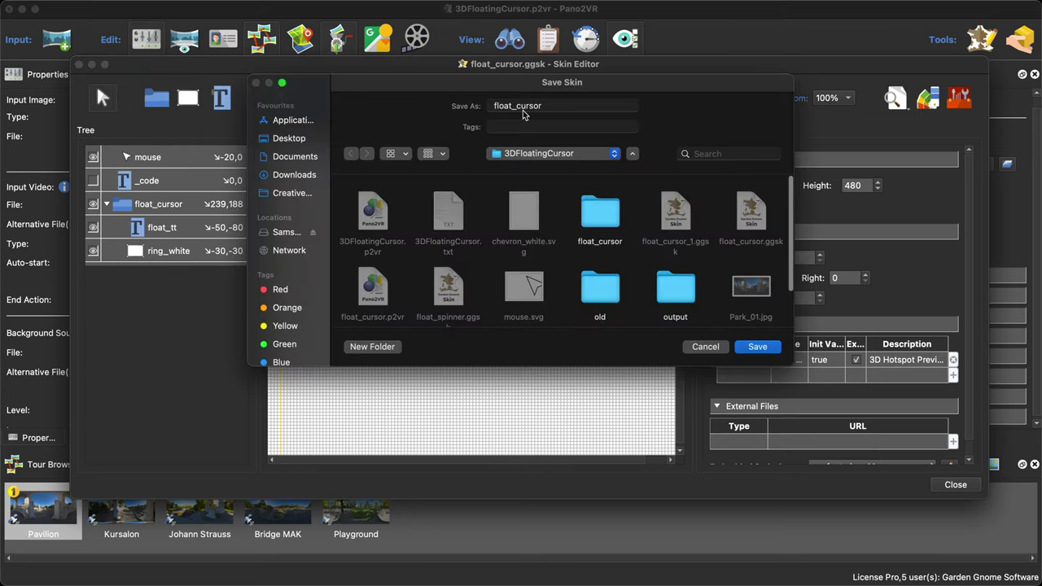
text(_2)
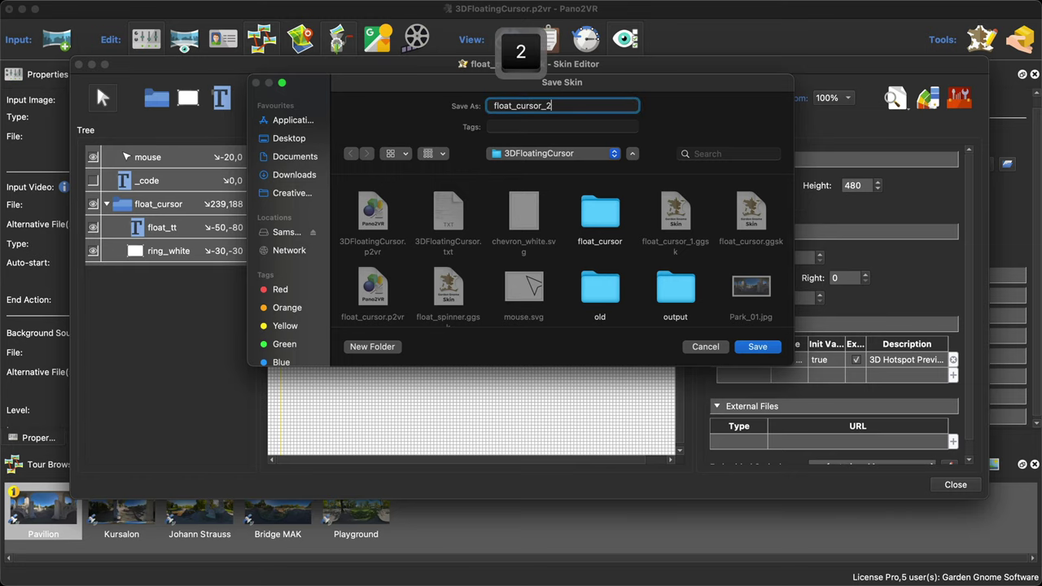
click(756, 347)
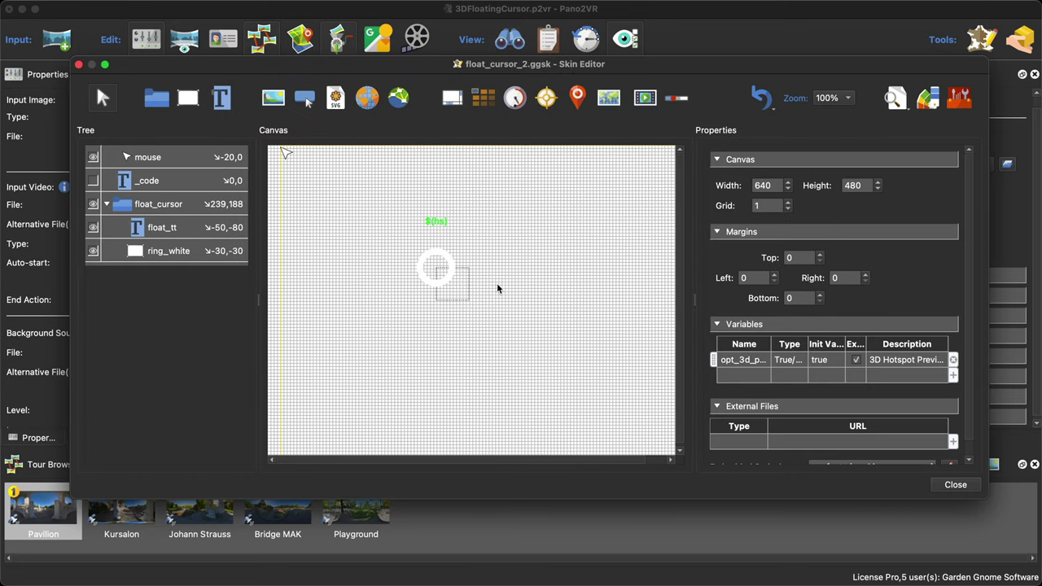
Duplicate the ring_white rectangle and keep the copy inside the float_cursor container, directly beneath float_tt with the original
click(169, 254)
key(super+c)
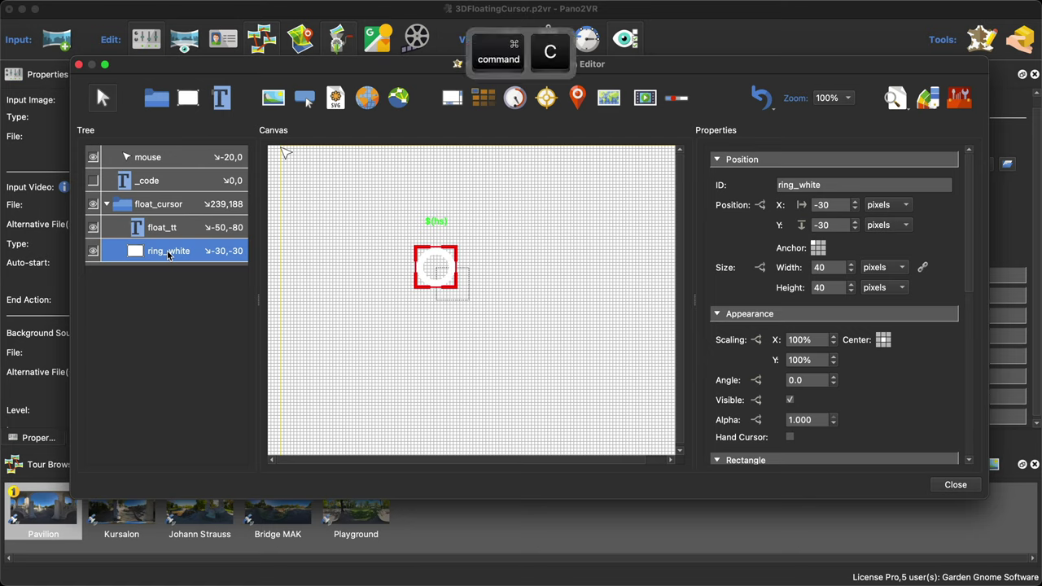
key(super+v)
drag(168, 239, 186, 280)
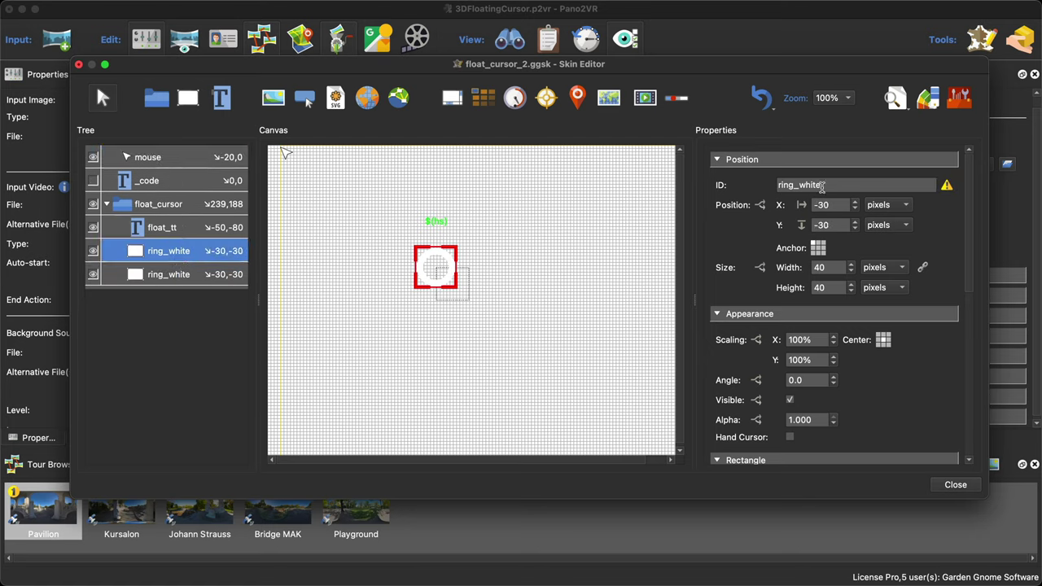
Rename the lower of the two ring_white rectangles in the float_cursor container as ring_black
click(198, 278)
click(832, 185)
key(BackSpace)
key(BackSpace)
key(BackSpace)
key(BackSpace)
key(BackSpace)
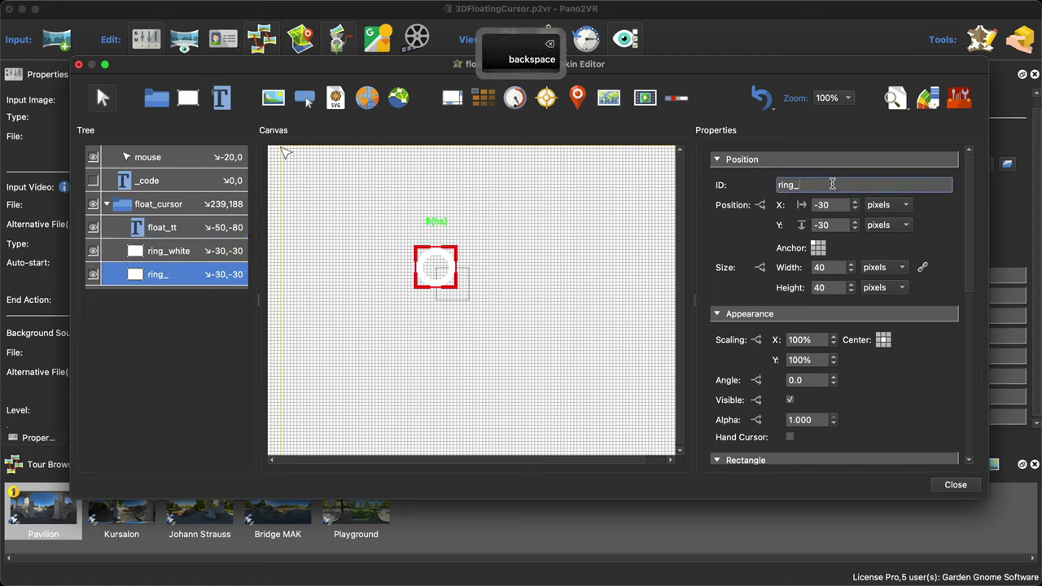
text(black)
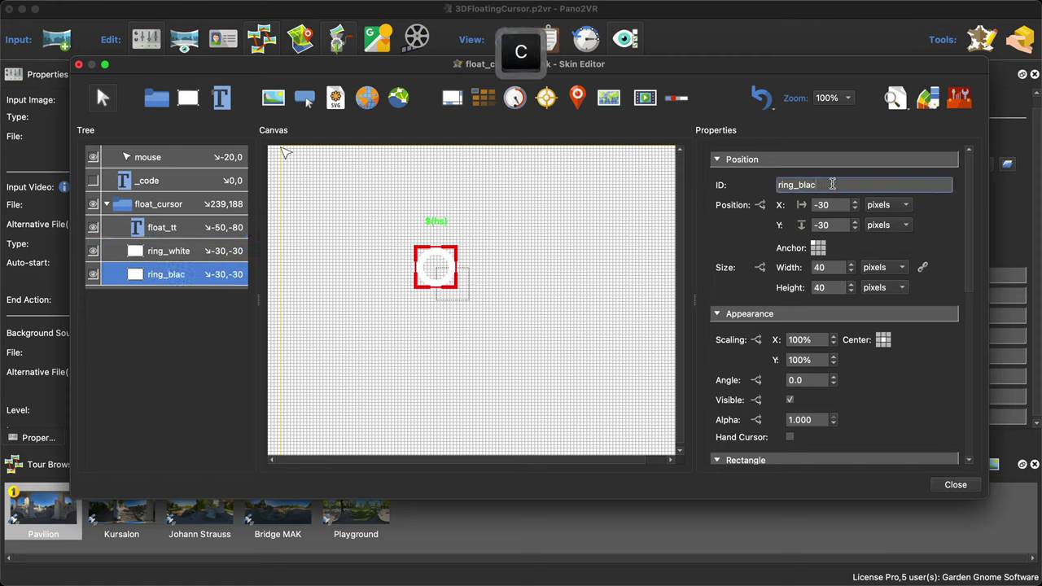
Set the translate3d value in the CSS styles of the ring_white rectangle to 0px,20px,0px
click(888, 377)
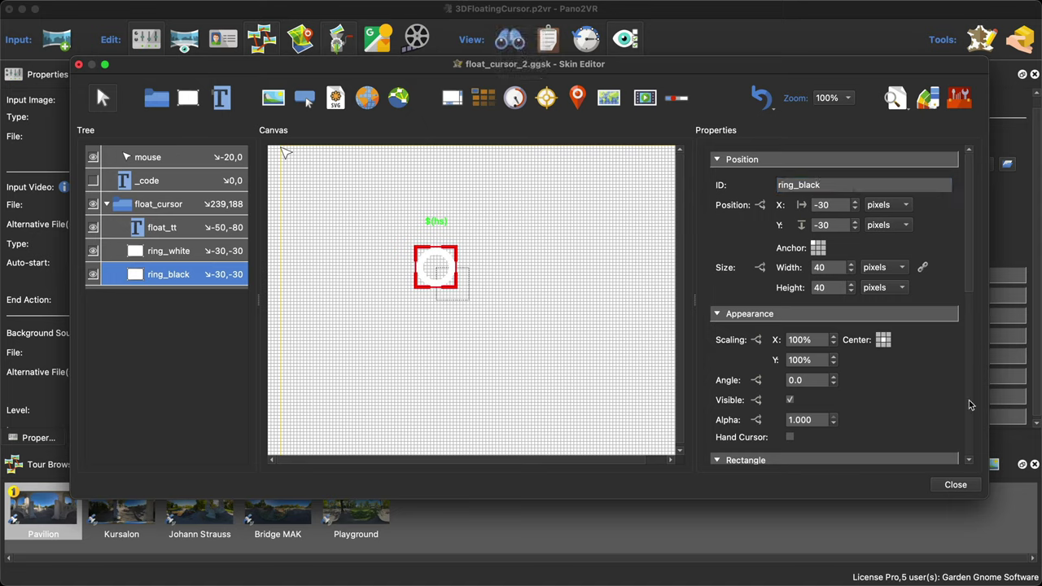
scroll(969, 404, down, 10)
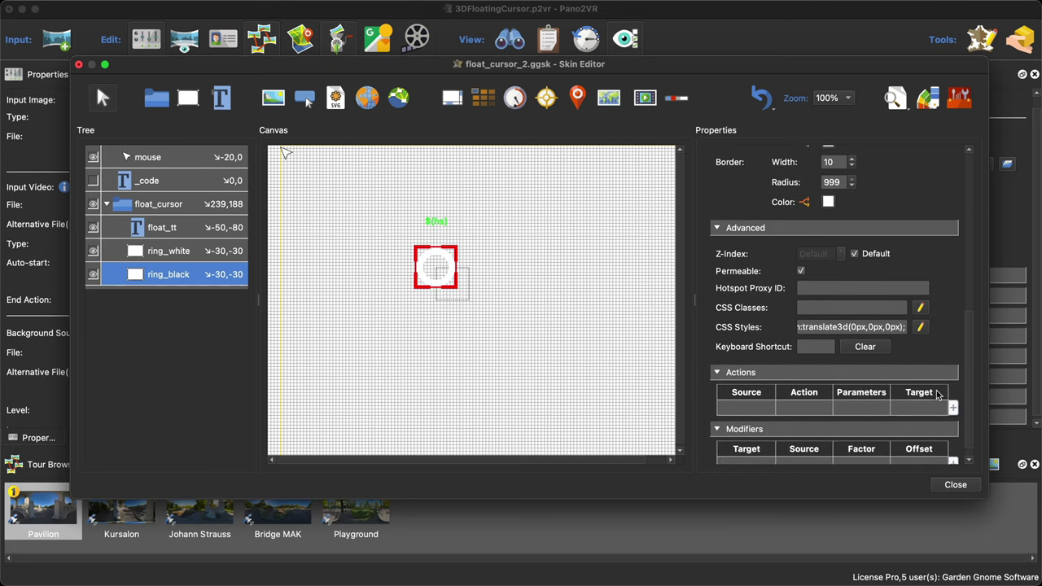
click(873, 327)
click(179, 253)
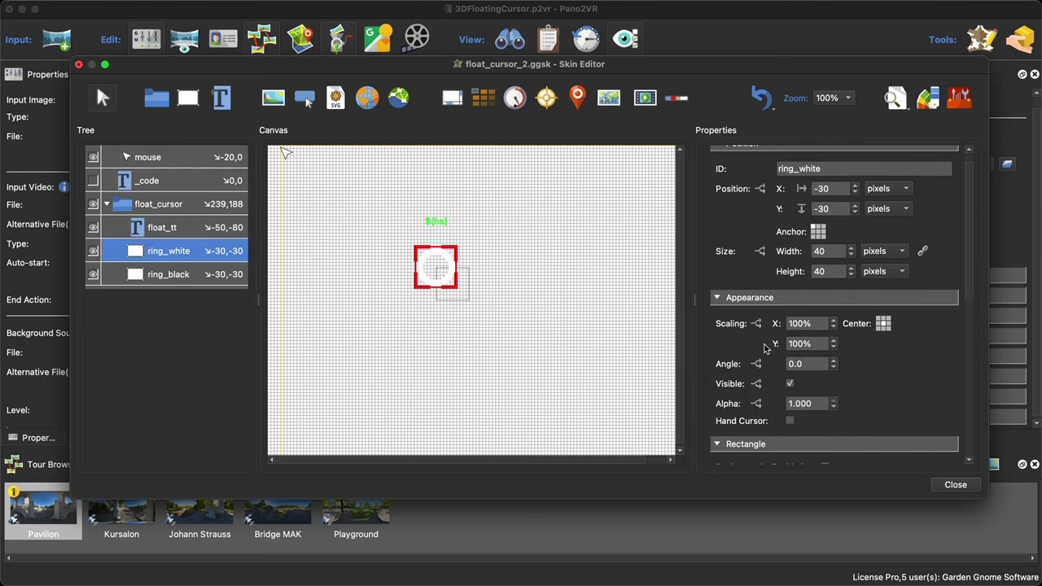
scroll(933, 397, down, 10)
click(873, 312)
key(BackSpace)
text(20px,0p)
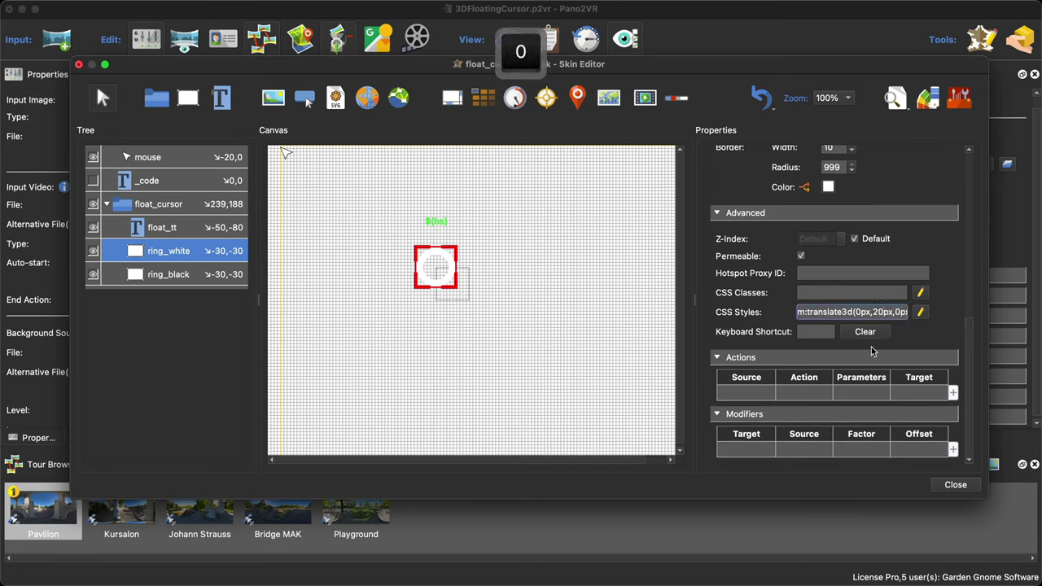
Save the skin, generate the output, and check the spacing of the two cursor rings in the browser
click(954, 484)
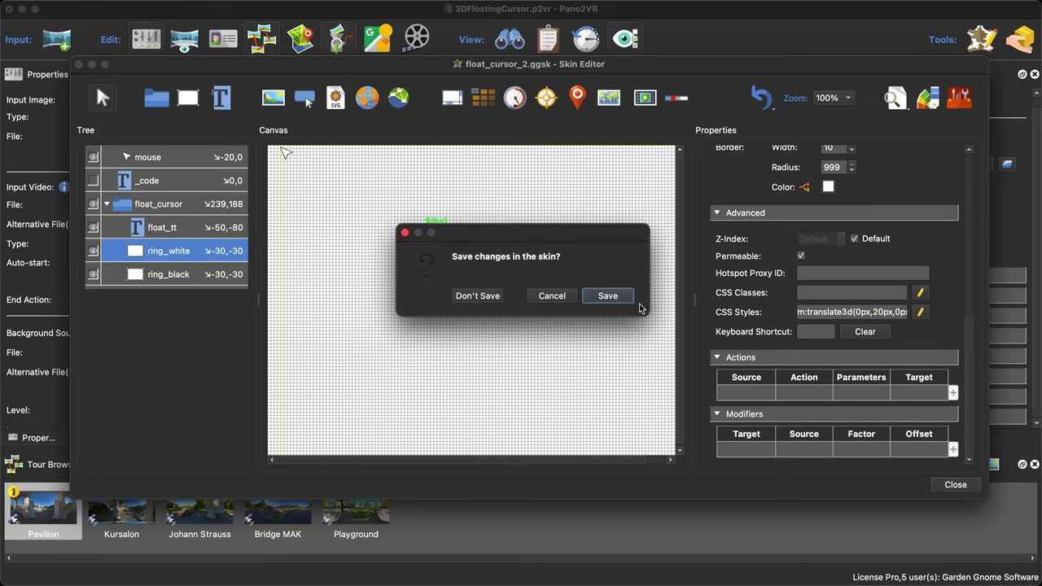
click(605, 297)
click(826, 233)
click(627, 308)
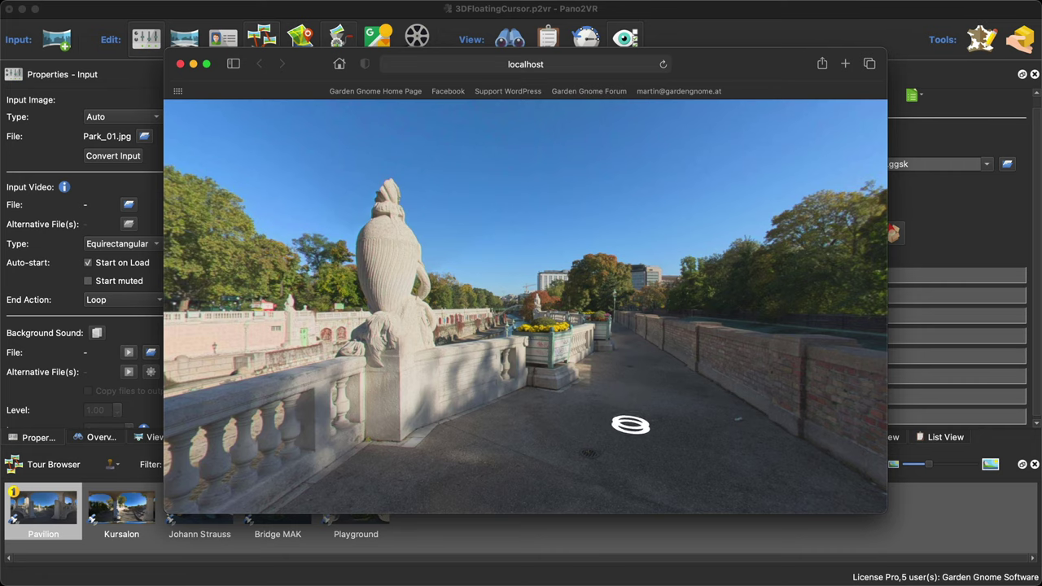
click(181, 65)
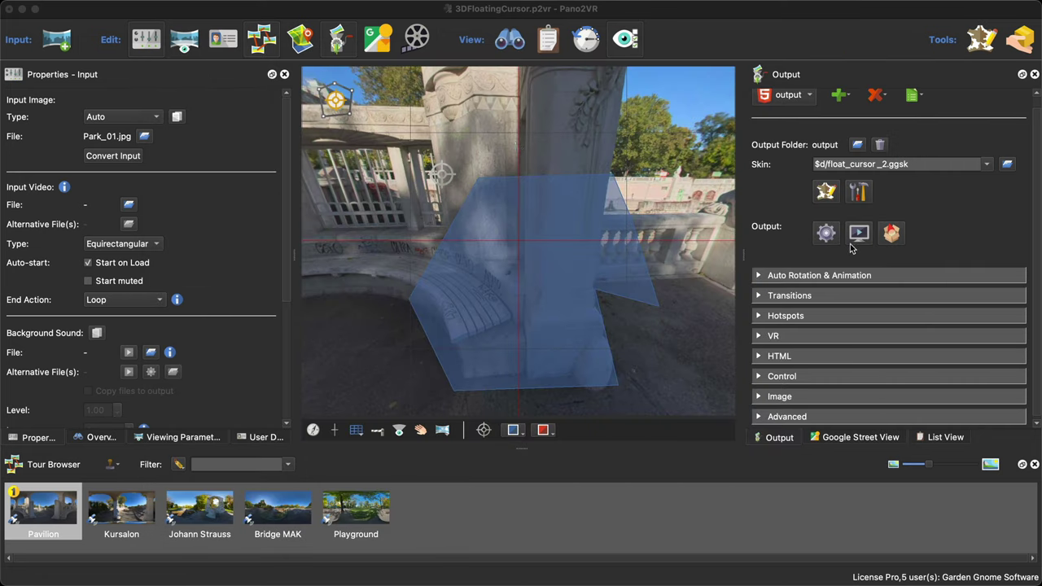
Reopen the float_cursor_2 skin and set the translate3d value in ring_white's CSS styles to 0px,2px,0px
click(825, 193)
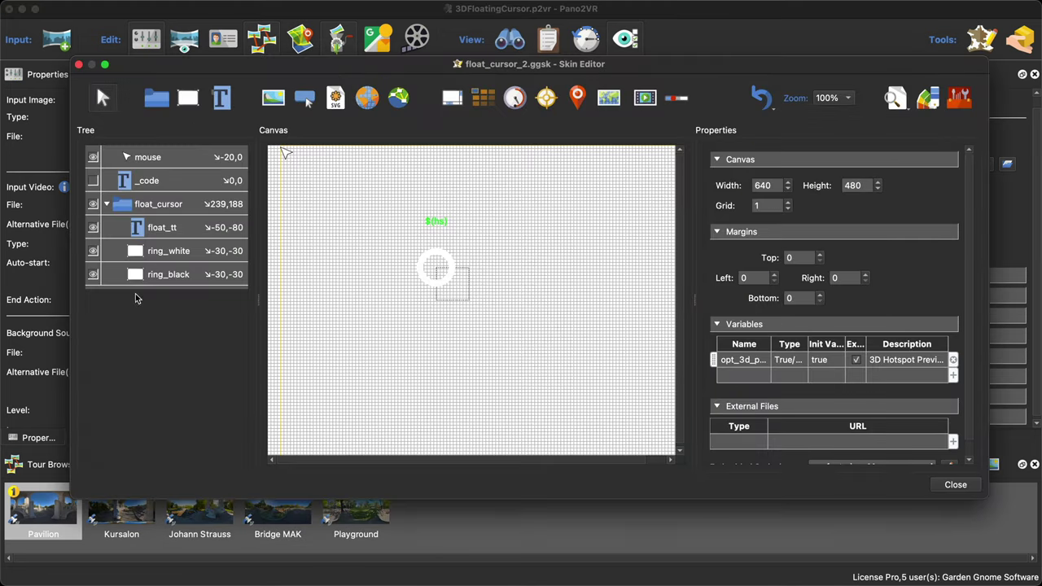
click(186, 278)
scroll(888, 433, down, 10)
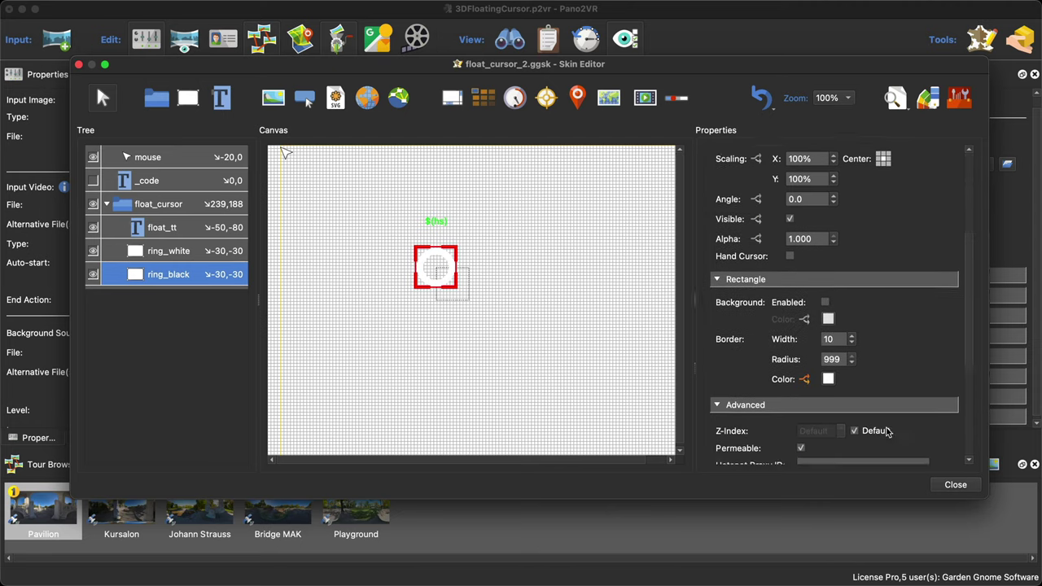
scroll(887, 433, down, 3)
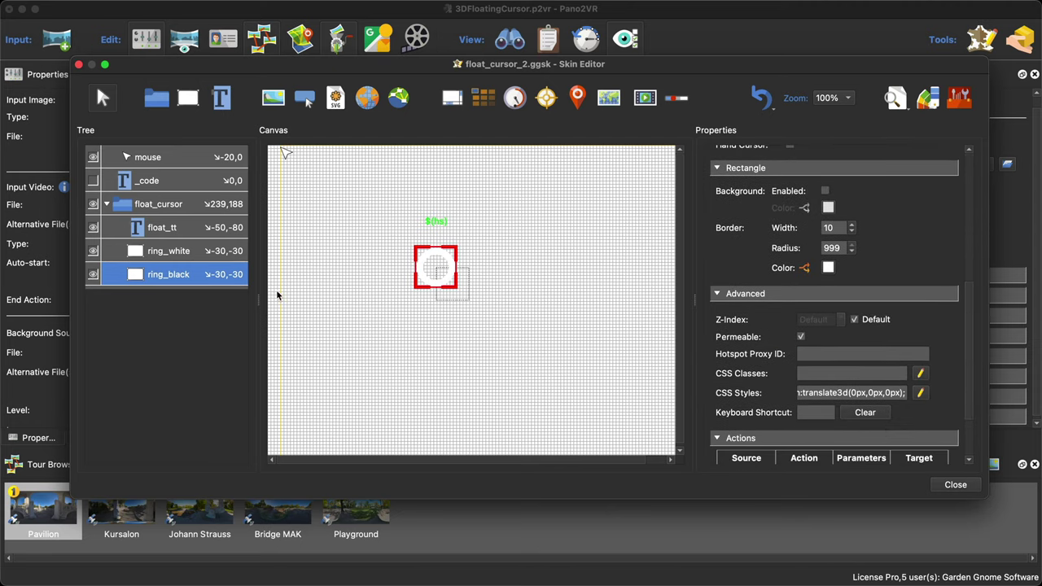
click(180, 251)
scroll(912, 391, down, 10)
scroll(896, 393, down, 3)
click(870, 380)
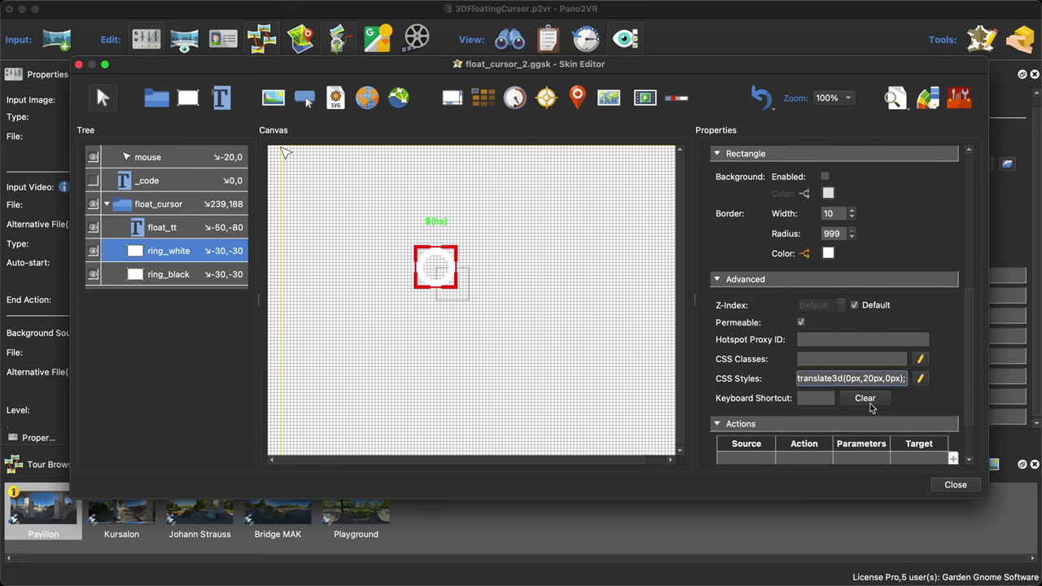
key(Right)
key(BackSpace)
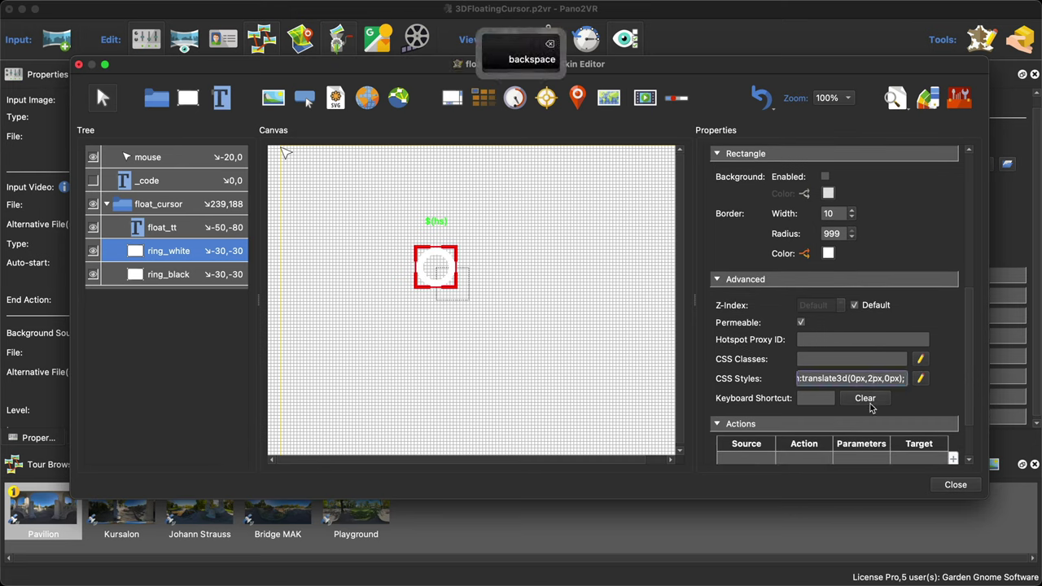
Set the border color of the ring_black rectangle to black, #000000
key(Down)
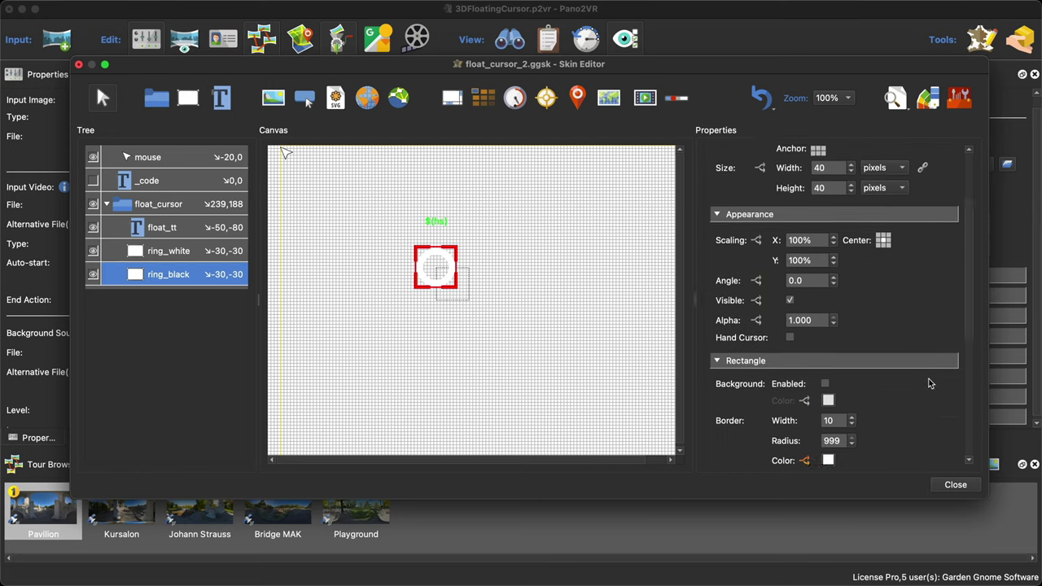
scroll(931, 383, down, 3)
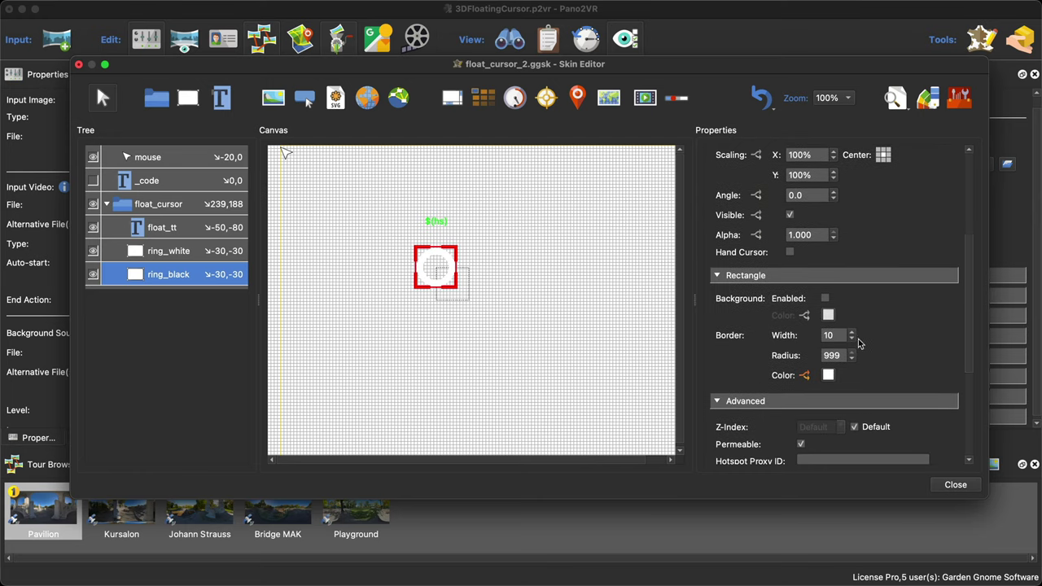
click(828, 377)
click(364, 165)
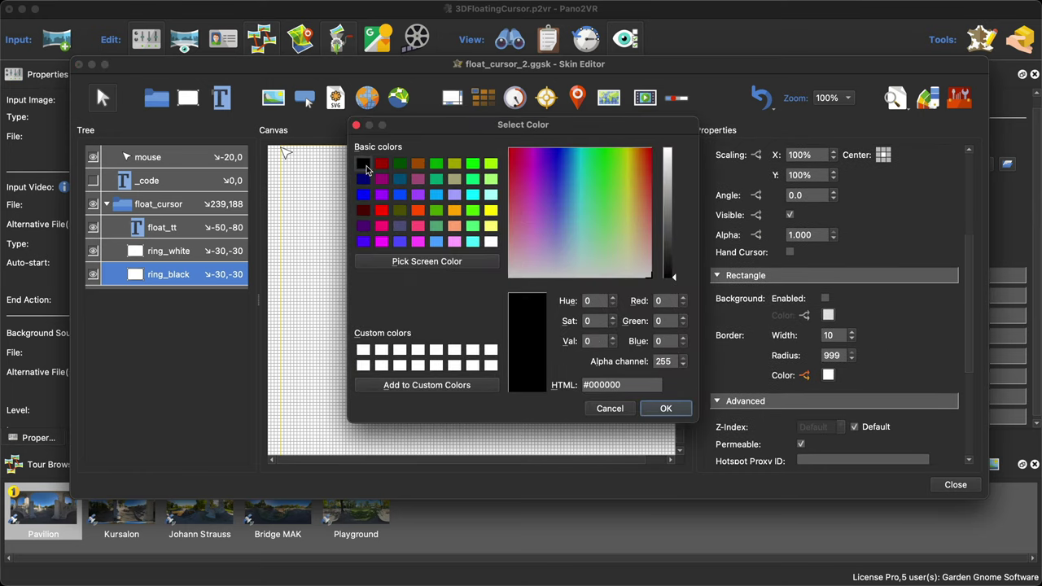
click(665, 409)
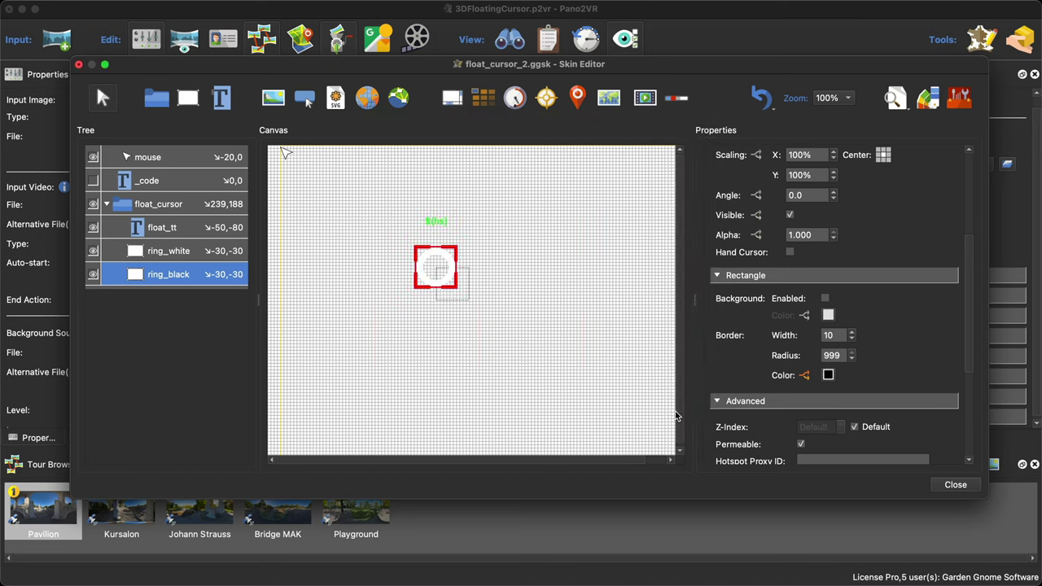
Duplicate the ring_white rectangle and place the copy inside the float_cursor container, directly beneath ring_black
click(185, 253)
key(super+c)
key(super+v)
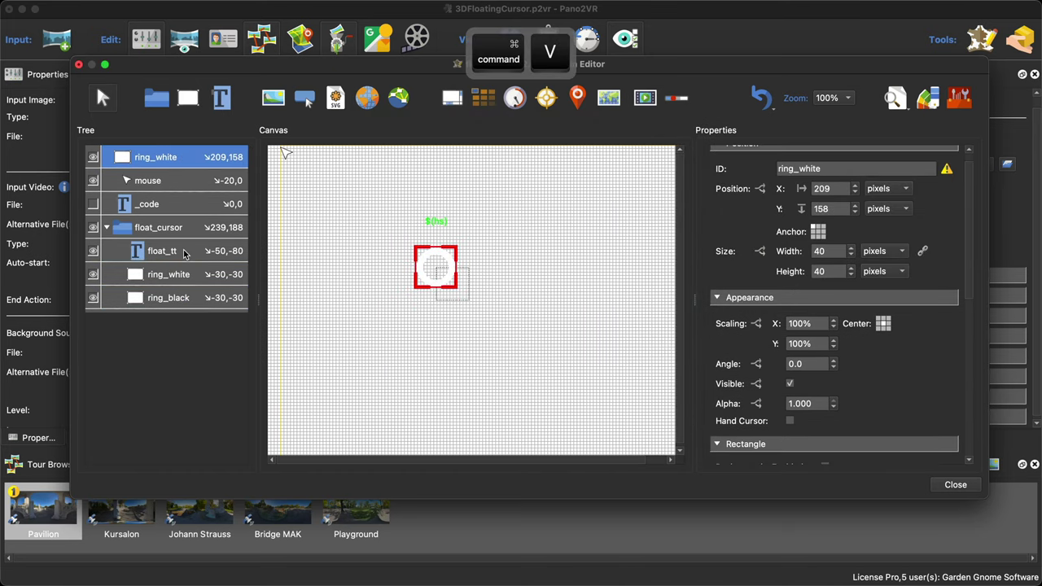
drag(175, 284, 180, 306)
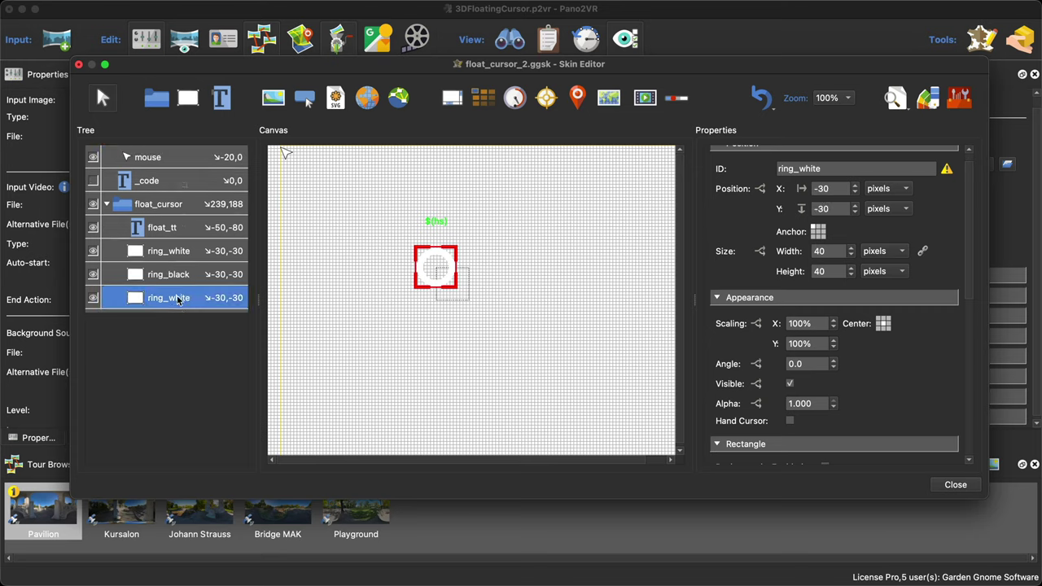
Set the translate3d value in the CSS styles of the lower ring_white rectangle to 0px,-2px,0px
click(181, 252)
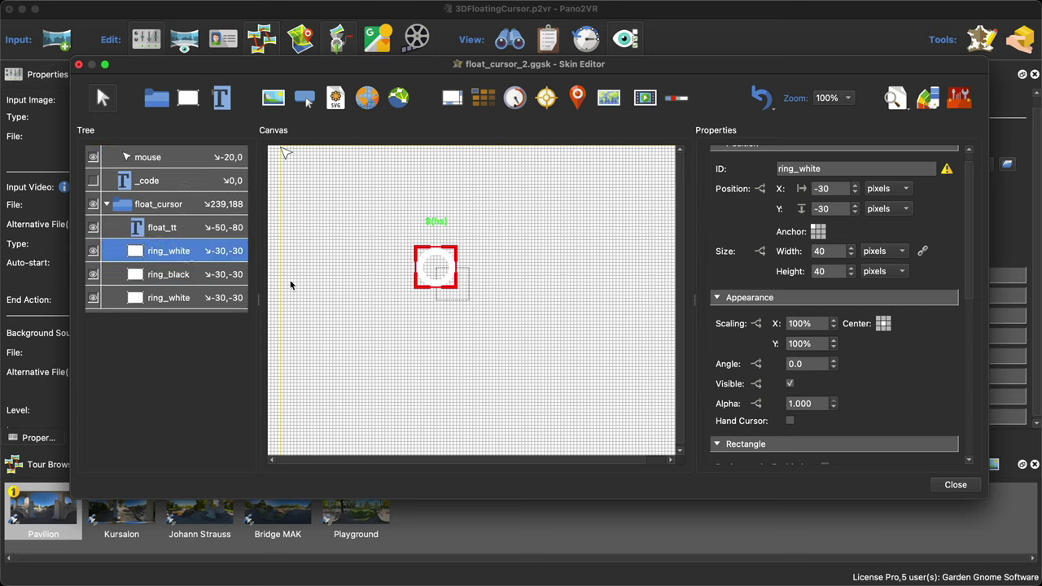
scroll(880, 390, down, 10)
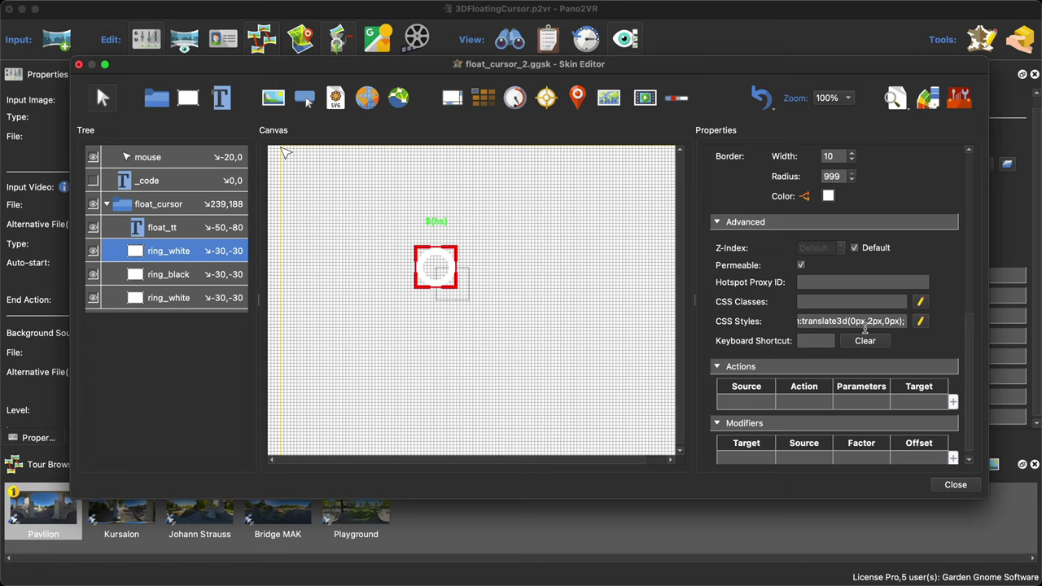
click(168, 299)
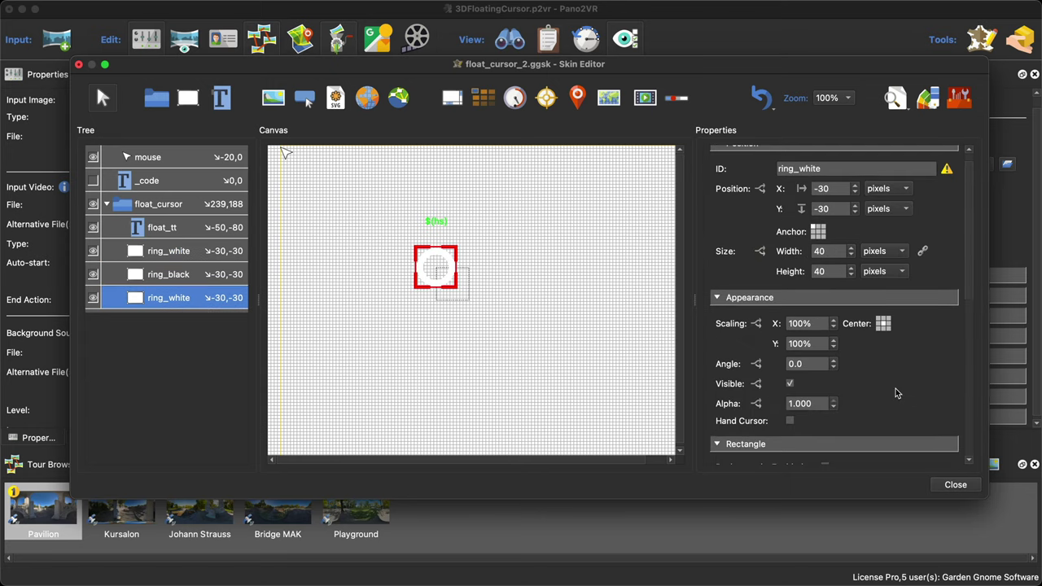
scroll(896, 394, down, 8)
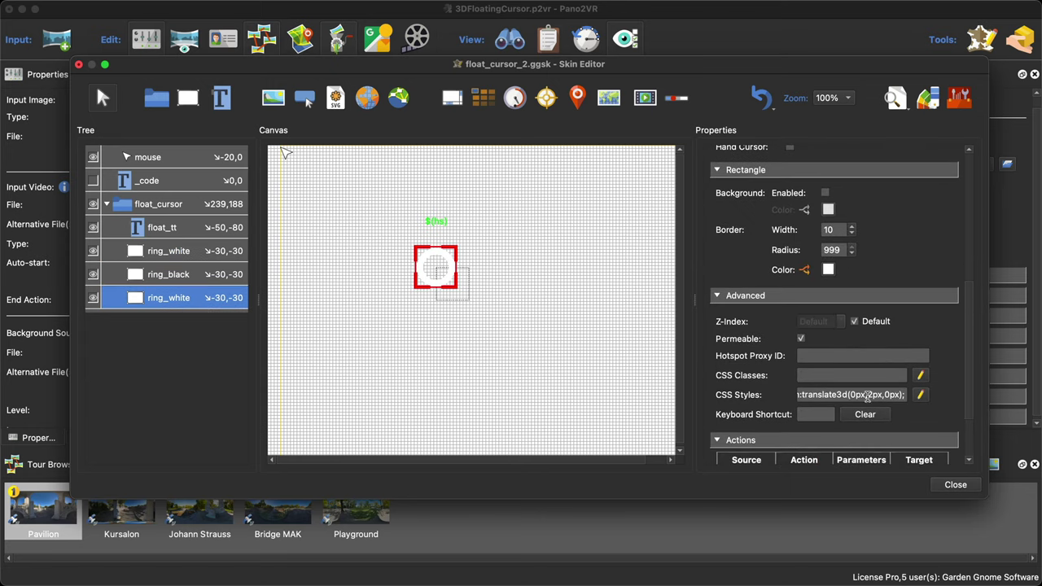
click(868, 394)
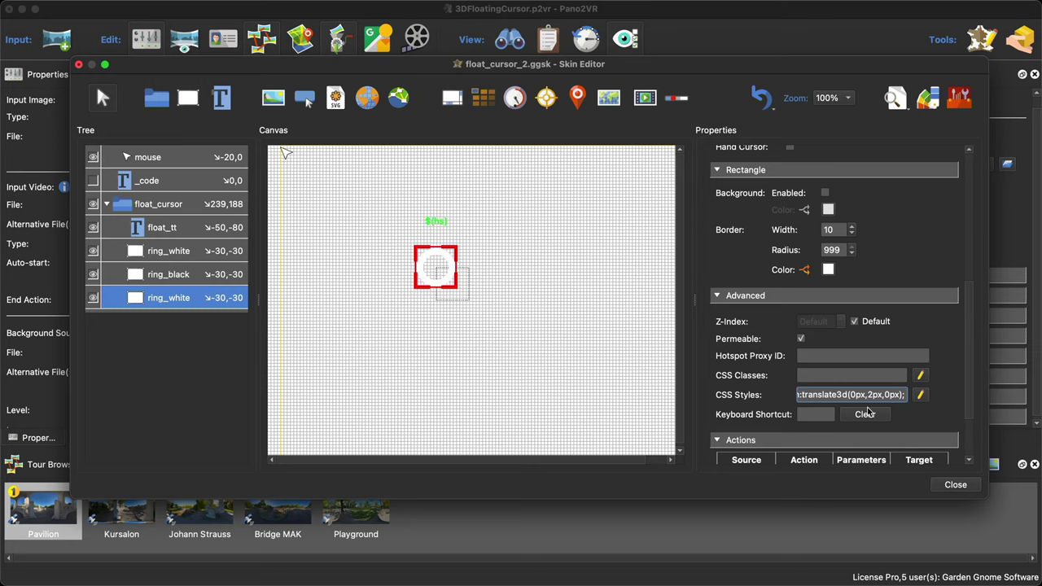
text(-)
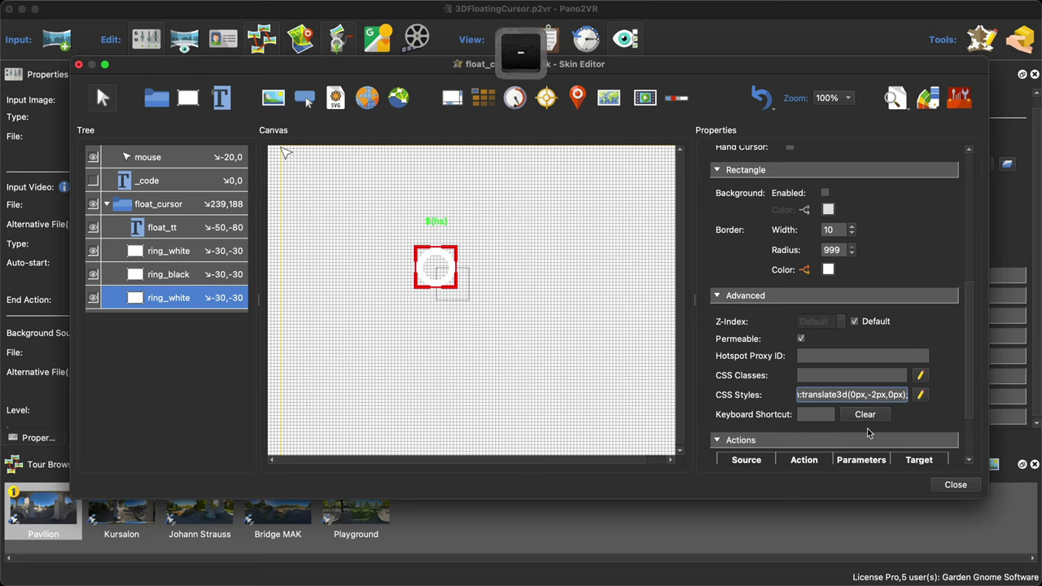
Save the skin, generate the output, and check the white-black-white ring cursor in the browser
click(954, 484)
click(612, 296)
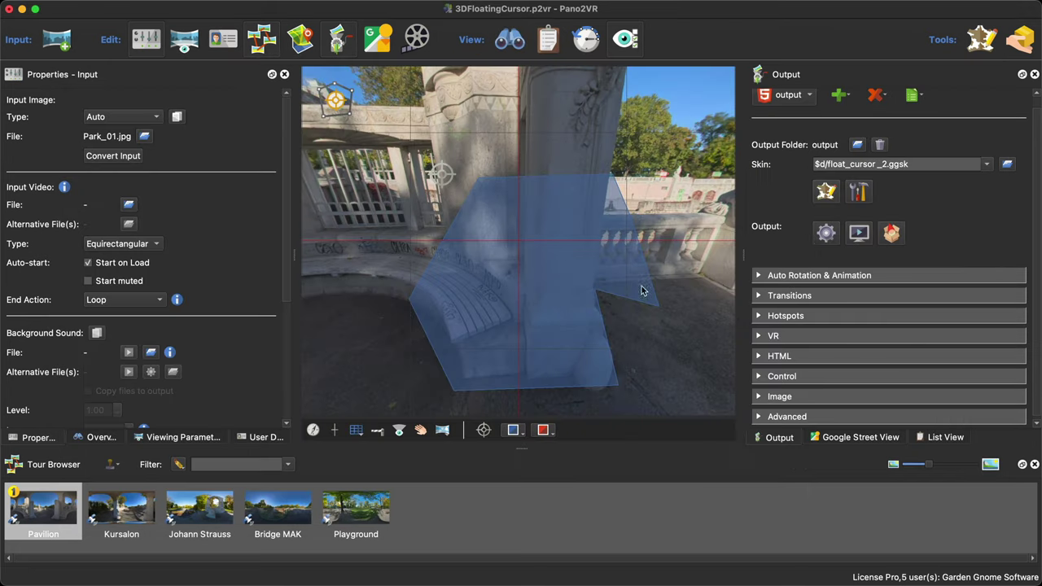
click(825, 234)
click(603, 308)
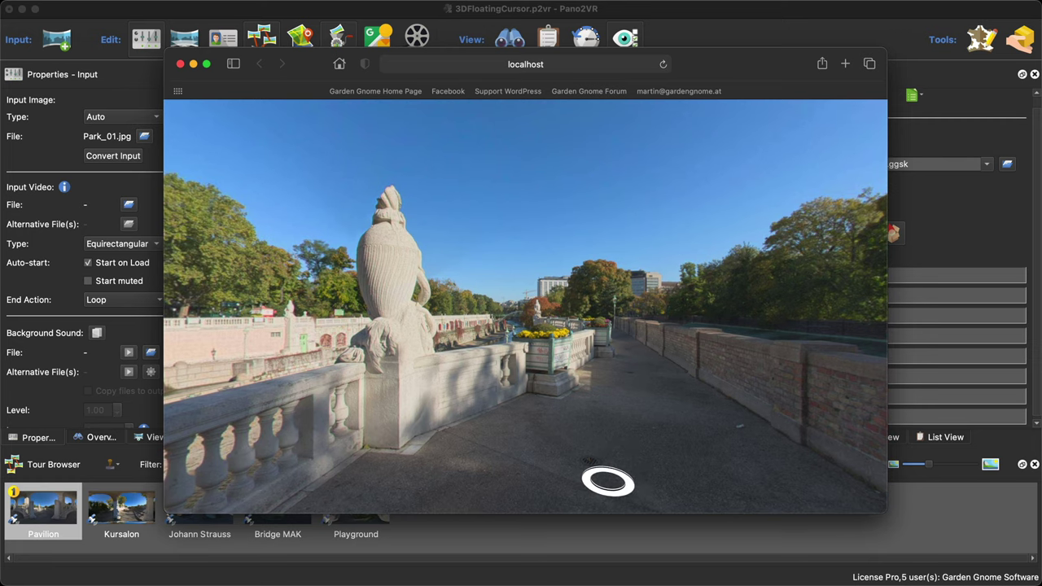
click(180, 63)
Reopen the float_cursor_2 skin and set the lower ring_white rectangle's CSS translate3d value to 0px,2px,0px
click(828, 195)
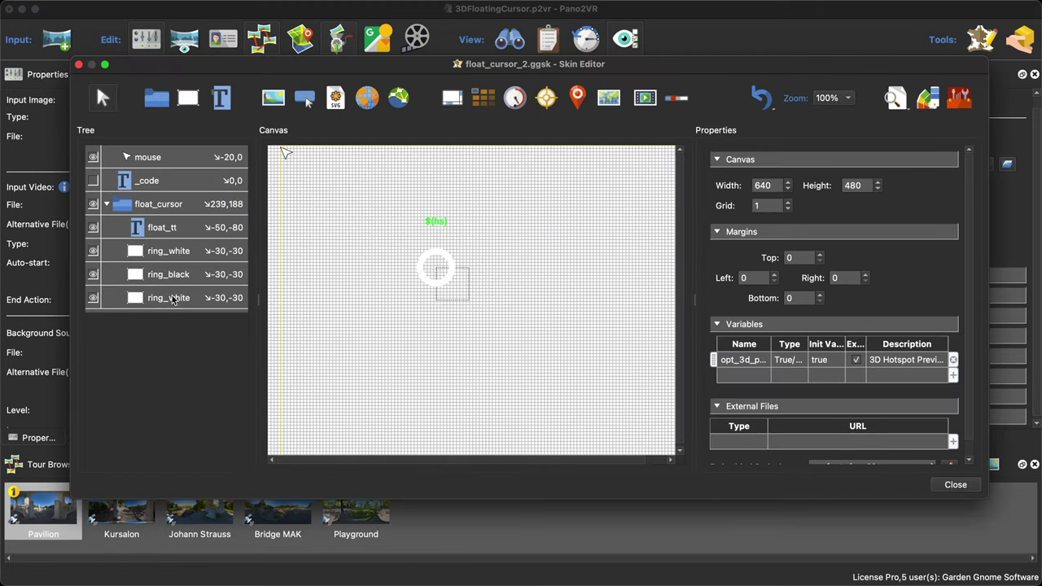
click(161, 297)
scroll(902, 400, down, 8)
triple_click(866, 383)
key(BackSpace)
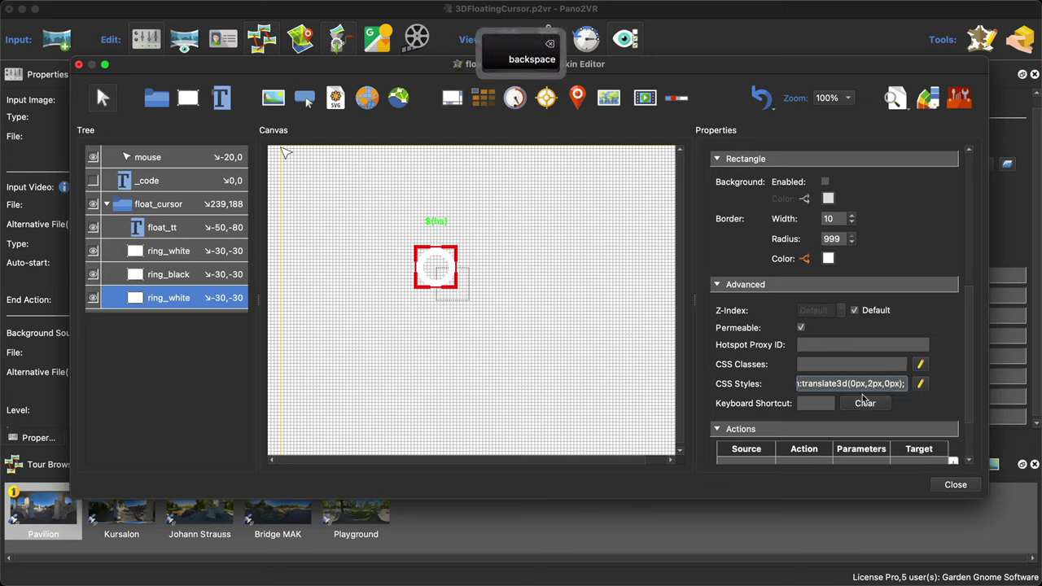
Set the translate3d value in the CSS styles of the upper ring_white rectangle to 0px,-2px,0px
click(182, 250)
scroll(877, 351, down, 8)
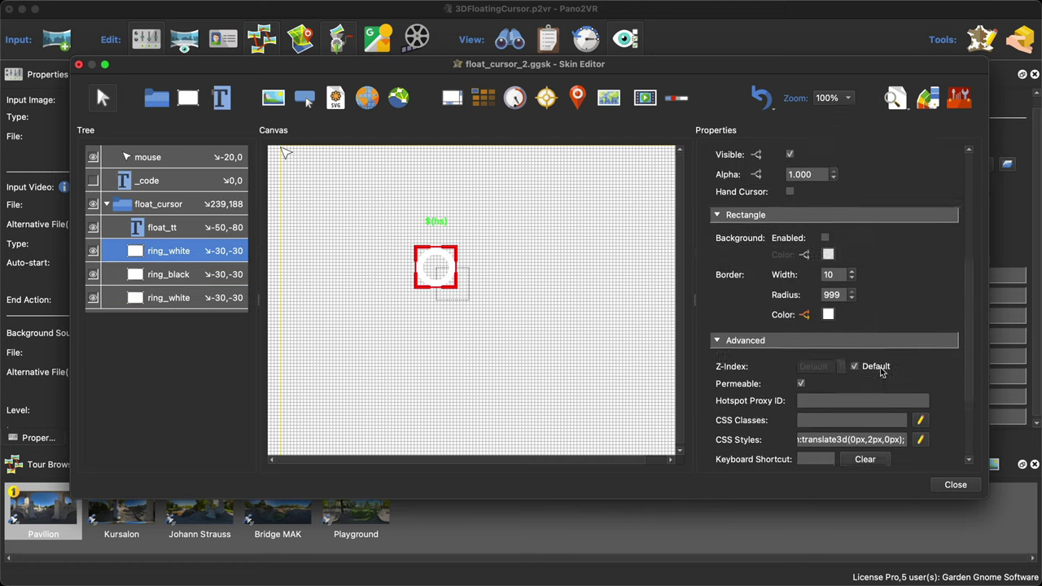
click(870, 316)
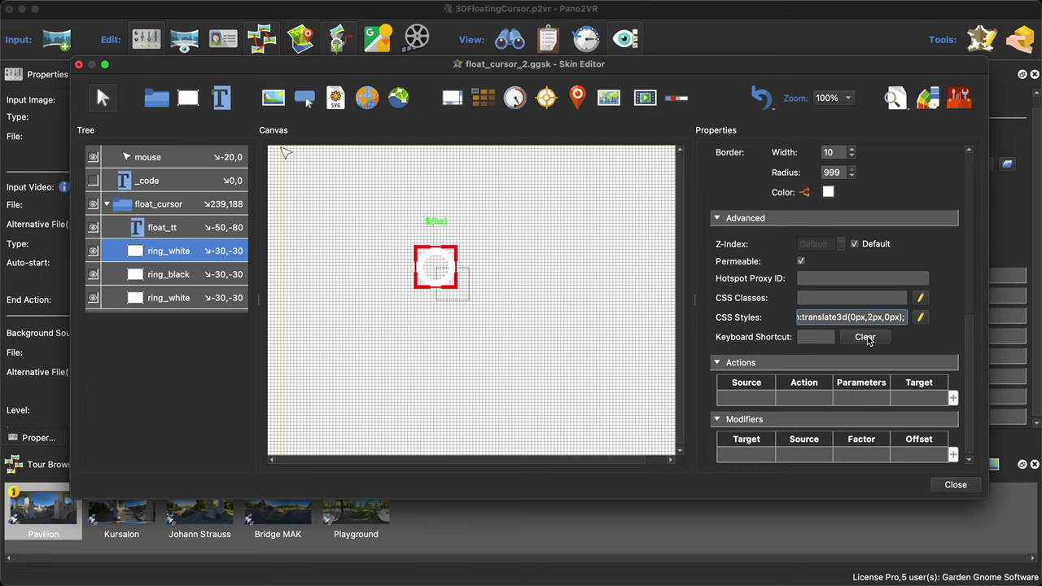
text(-)
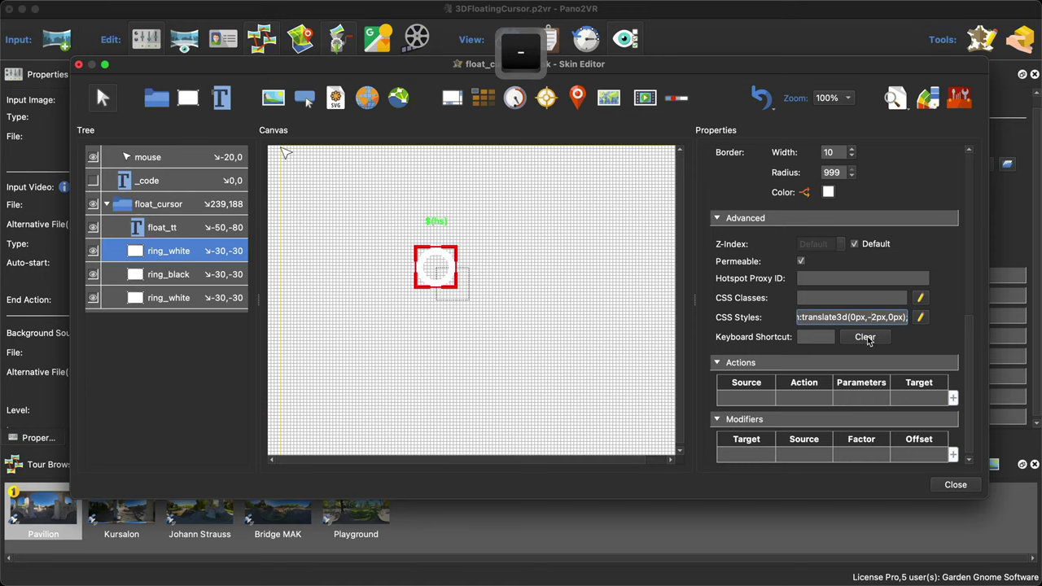
Save the skin, generate the output, and look around the panorama in the browser to check the layered ring cursor
key(super+w)
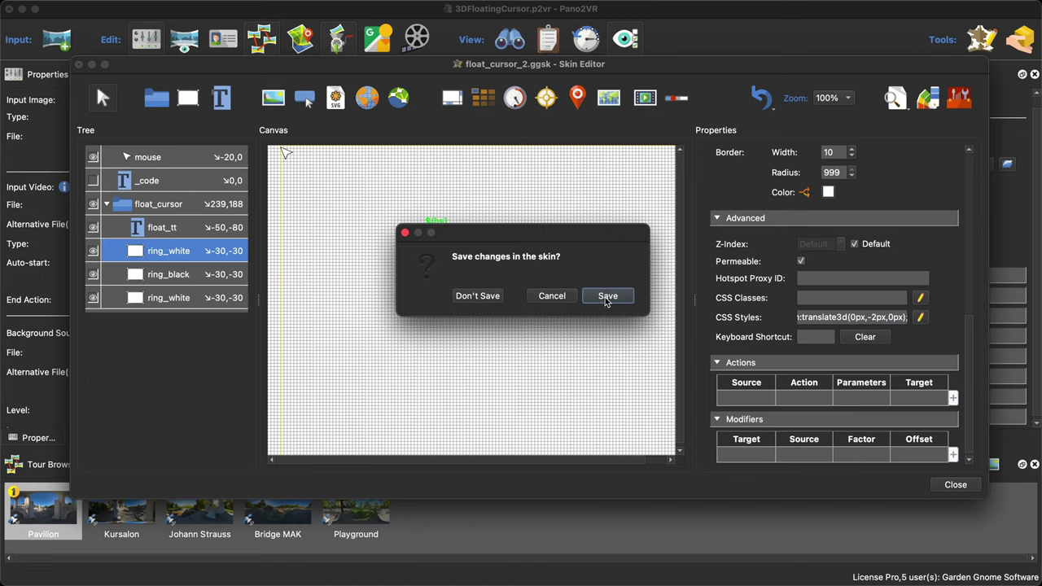
click(608, 300)
click(825, 232)
click(612, 309)
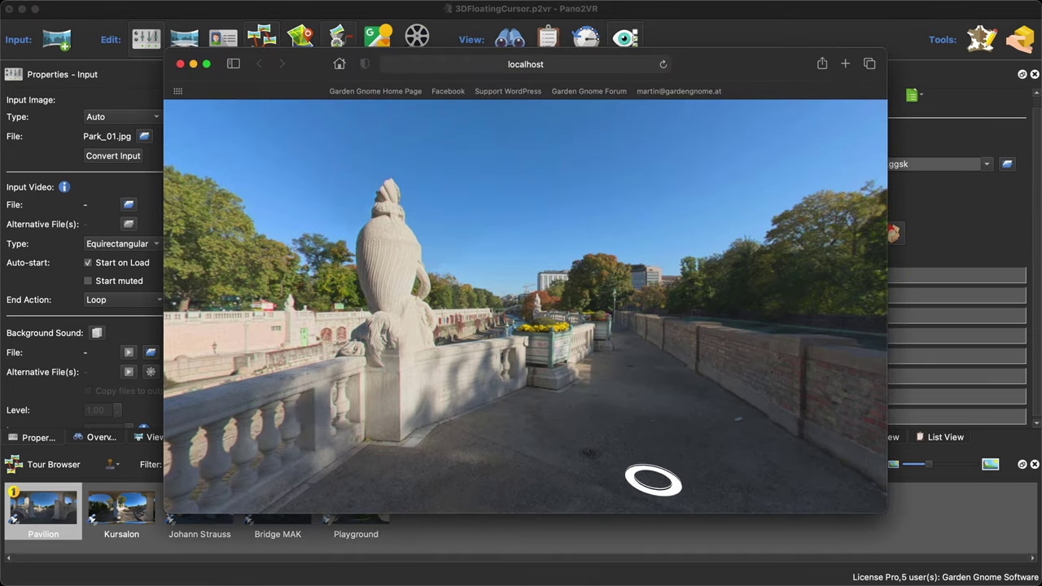
drag(659, 488, 514, 475)
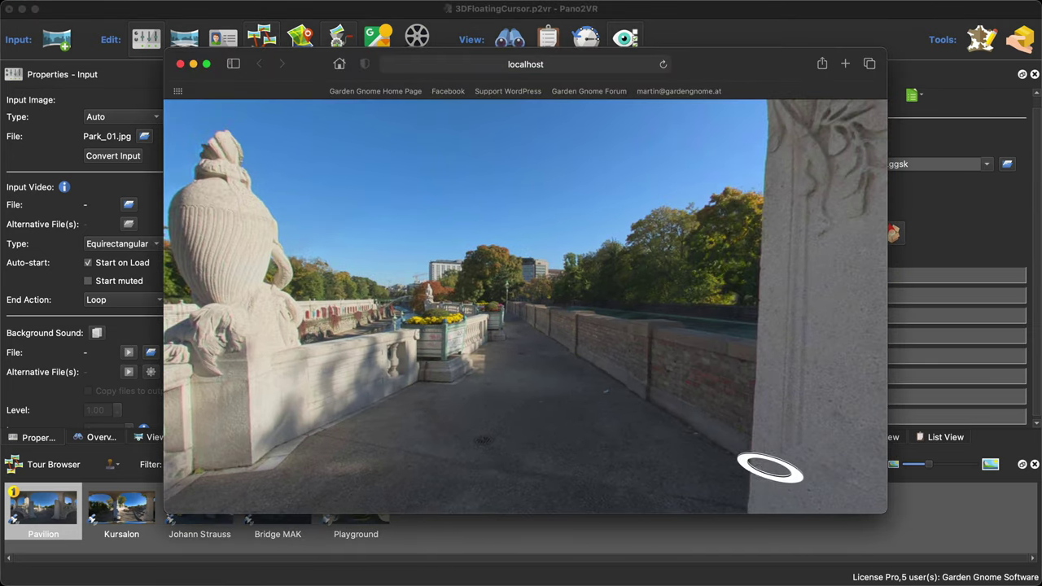
drag(626, 456, 516, 386)
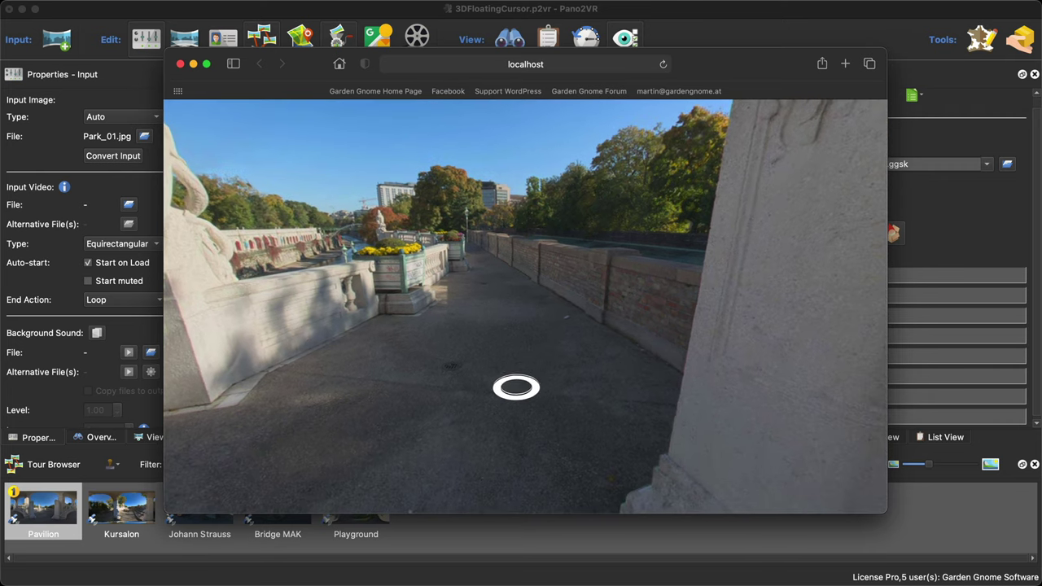
Zoom the panorama in and out to check the layered ring cursor, and close the browser preview
scroll(515, 388, up, 5)
scroll(516, 388, down, 5)
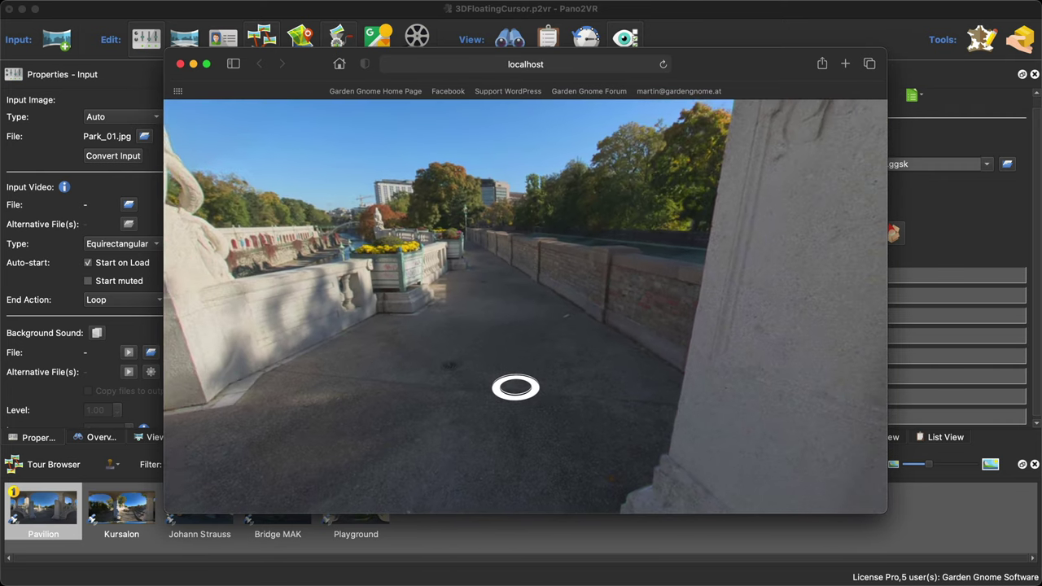
click(180, 64)
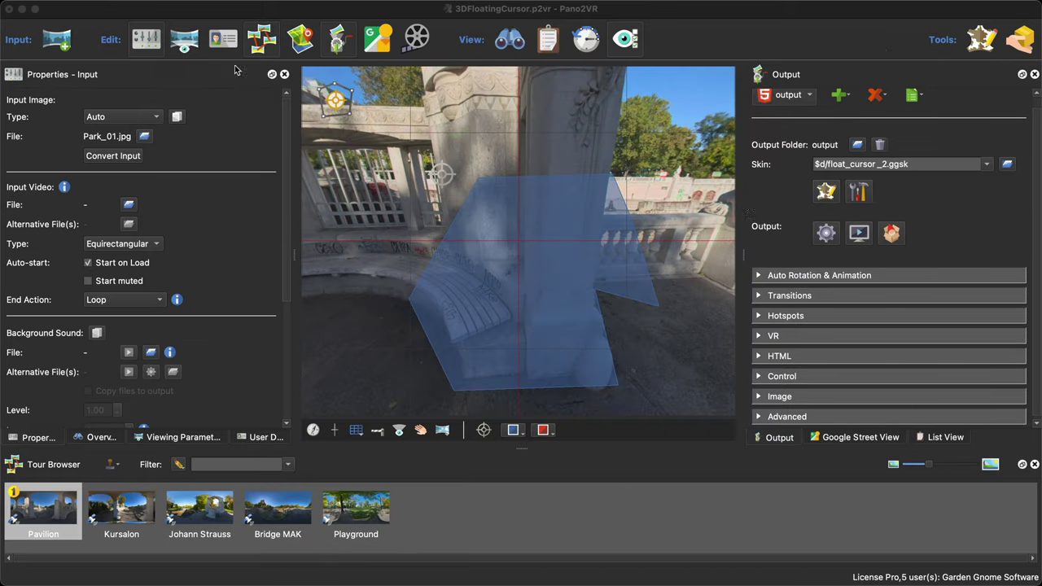
Reopen the float_cursor_2 skin and set the upper ring_white rectangle's CSS translate3d value to 0px,0px,2px
click(826, 191)
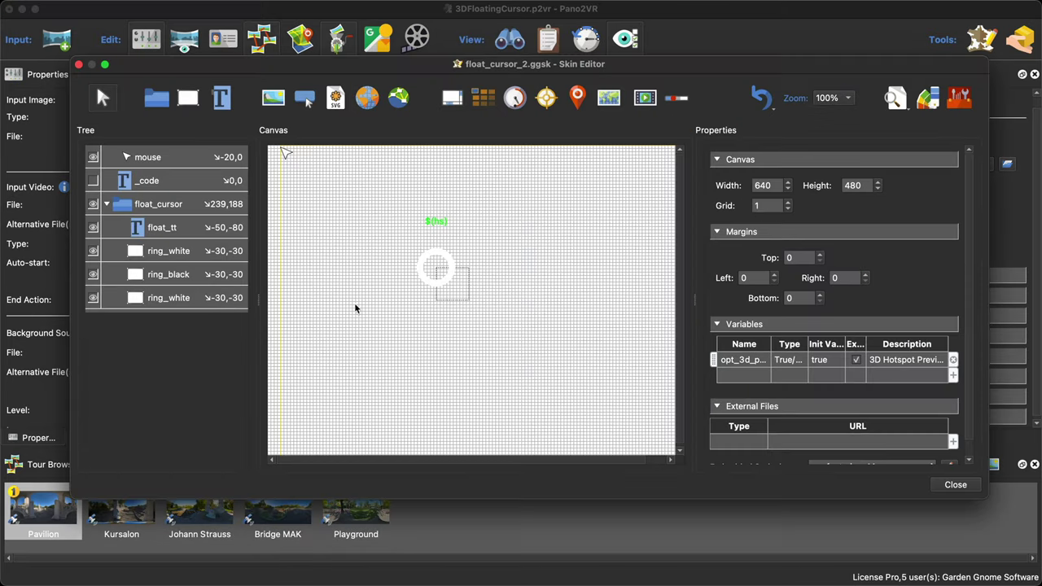
click(203, 255)
scroll(893, 388, down, 10)
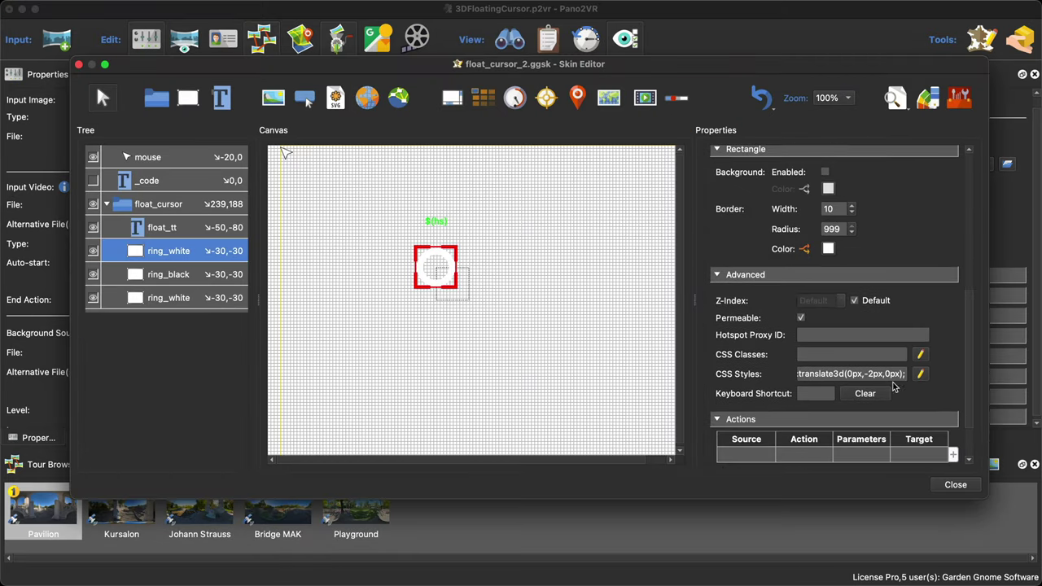
click(888, 374)
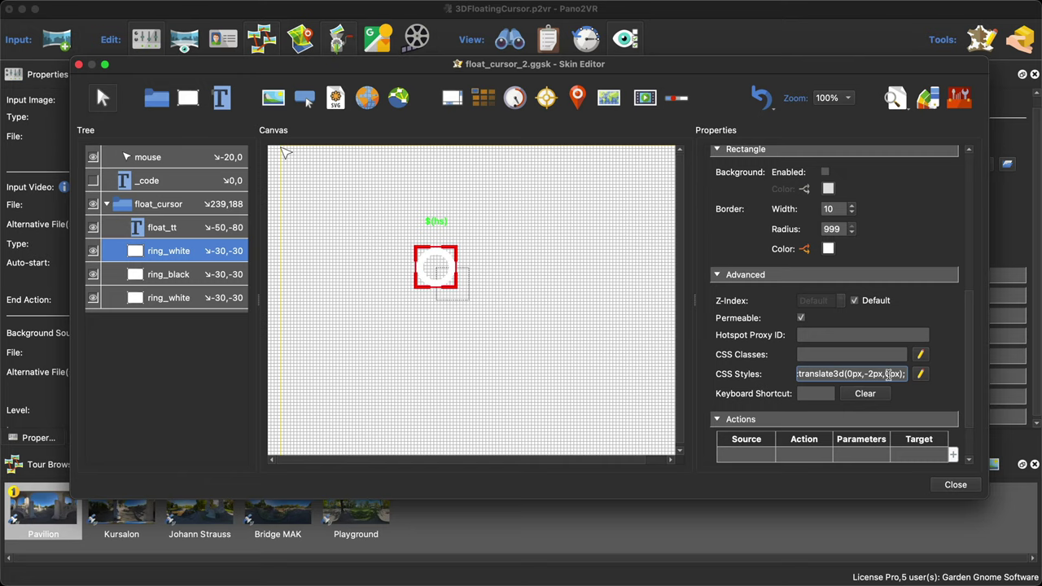
text(2)
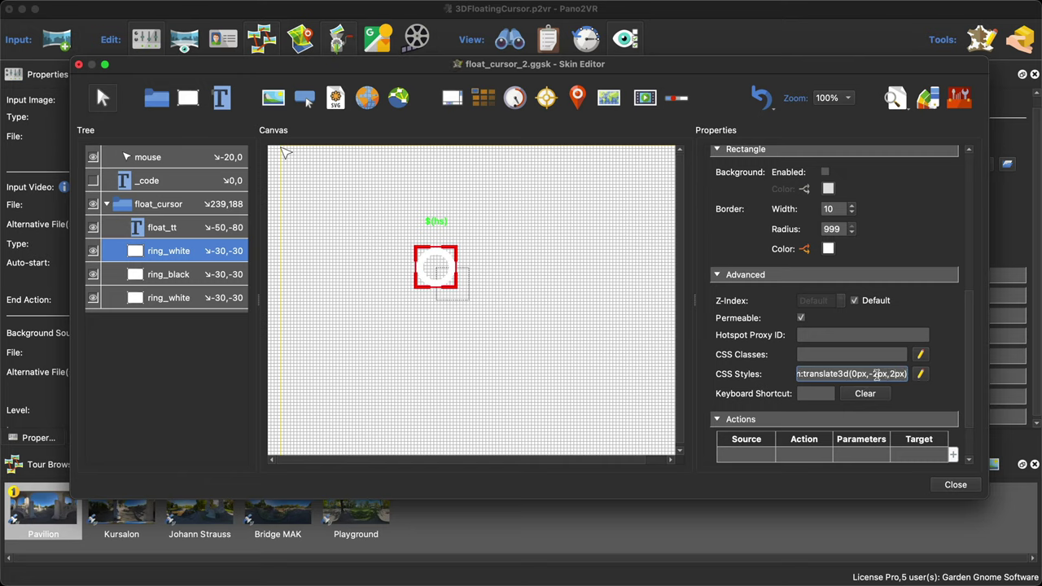
key(BackSpace)
key(BackSpace)
text(0)
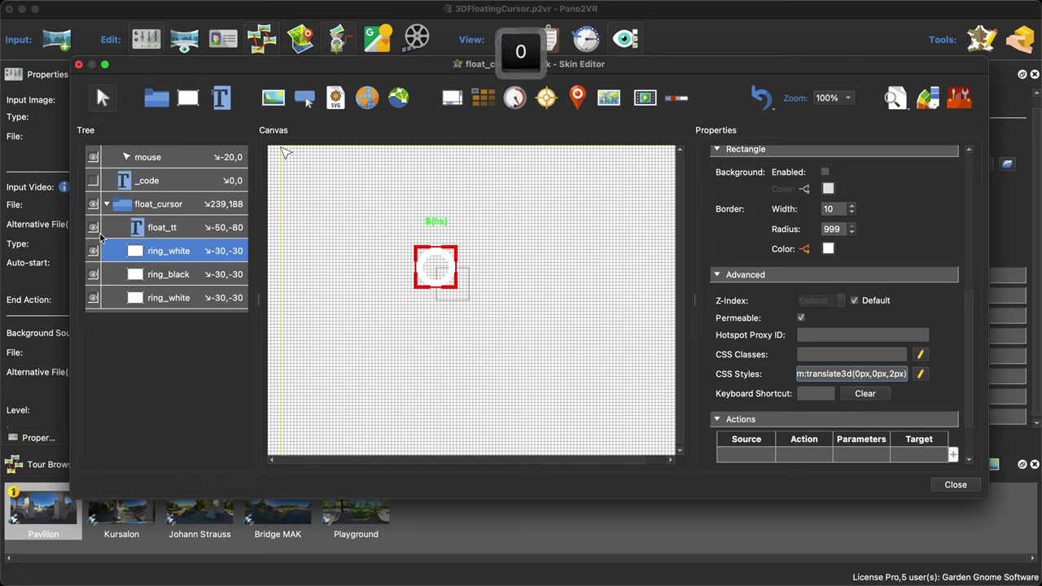
Set the translate3d value in the CSS styles of the lower ring_white rectangle to 0px,0px,-2px
click(193, 300)
scroll(893, 346, down, 10)
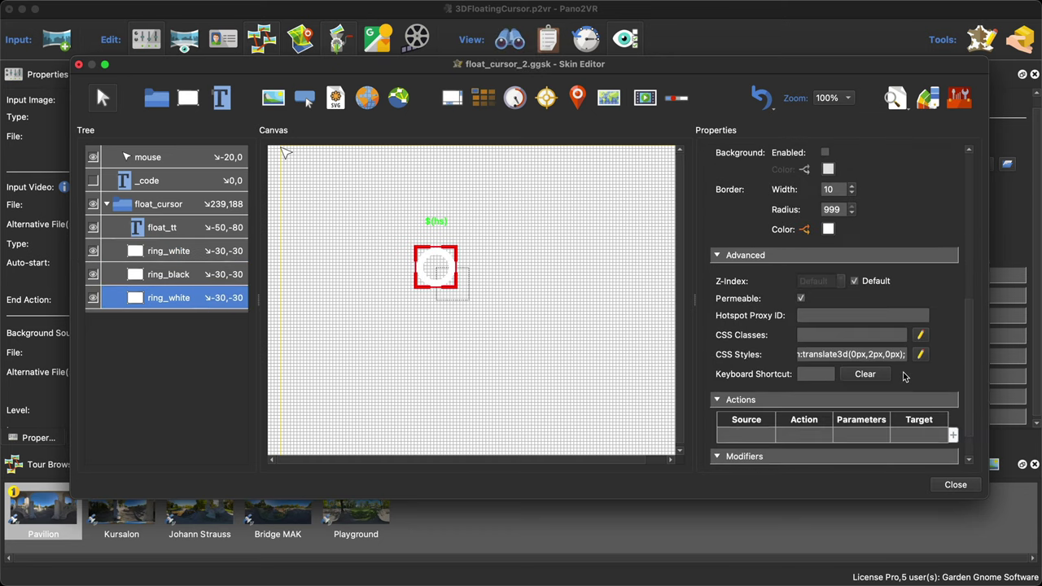
click(890, 335)
key(BackSpace)
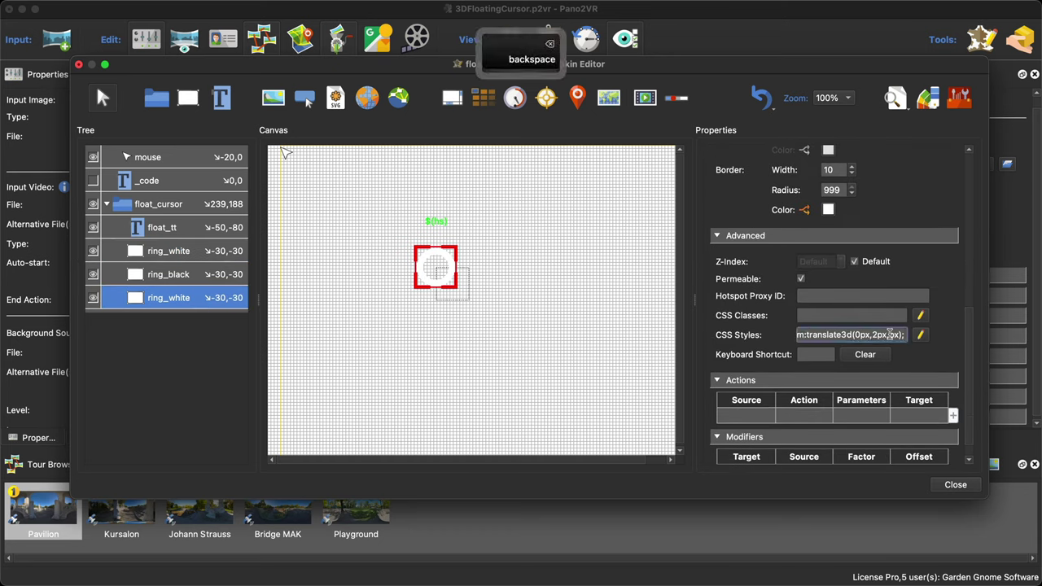
text(2)
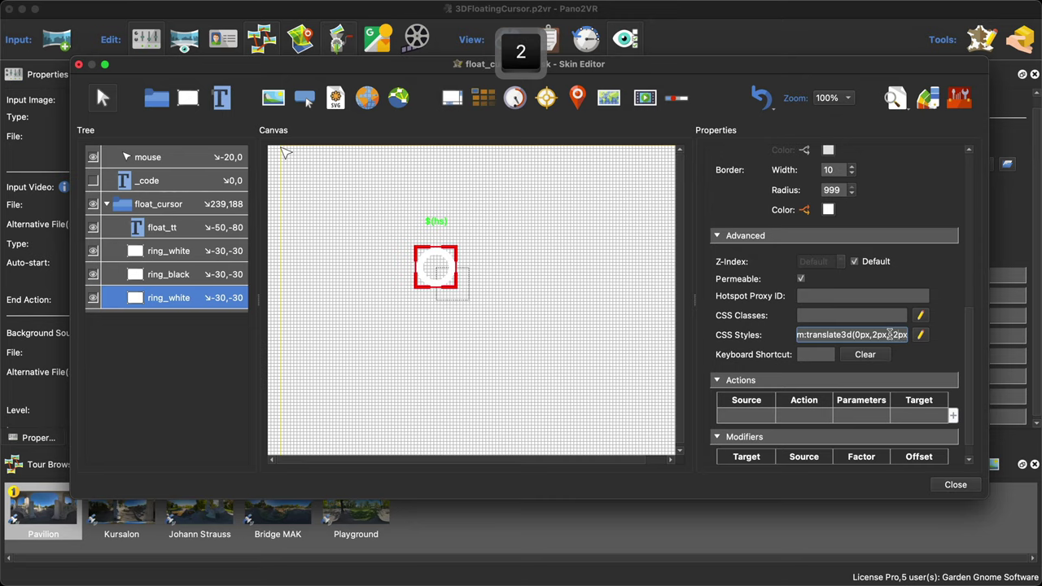
key(BackSpace)
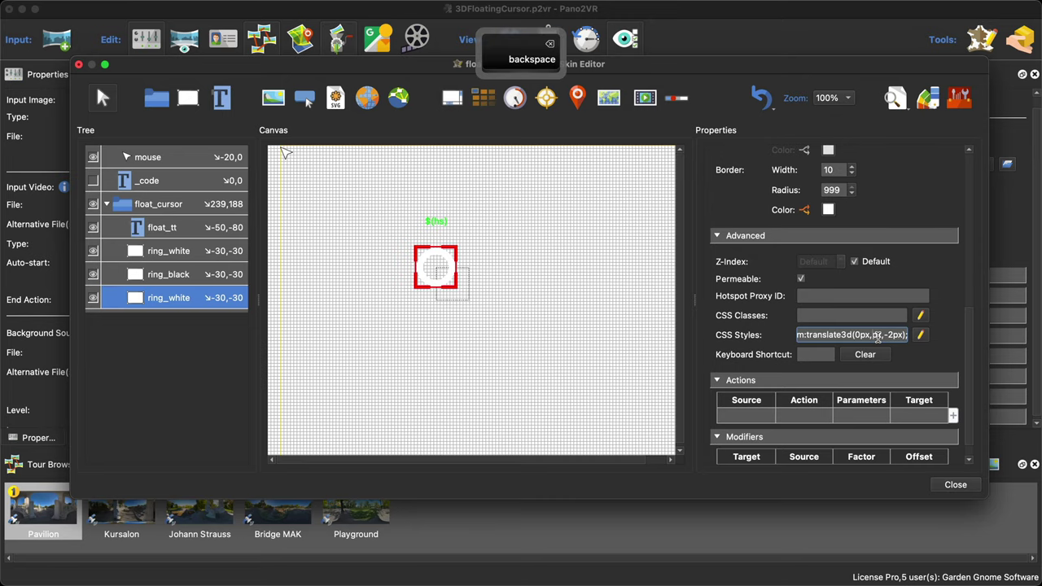
text(0)
Save the changes to the float_cursor_2 skin and generate the output for the browser
click(949, 484)
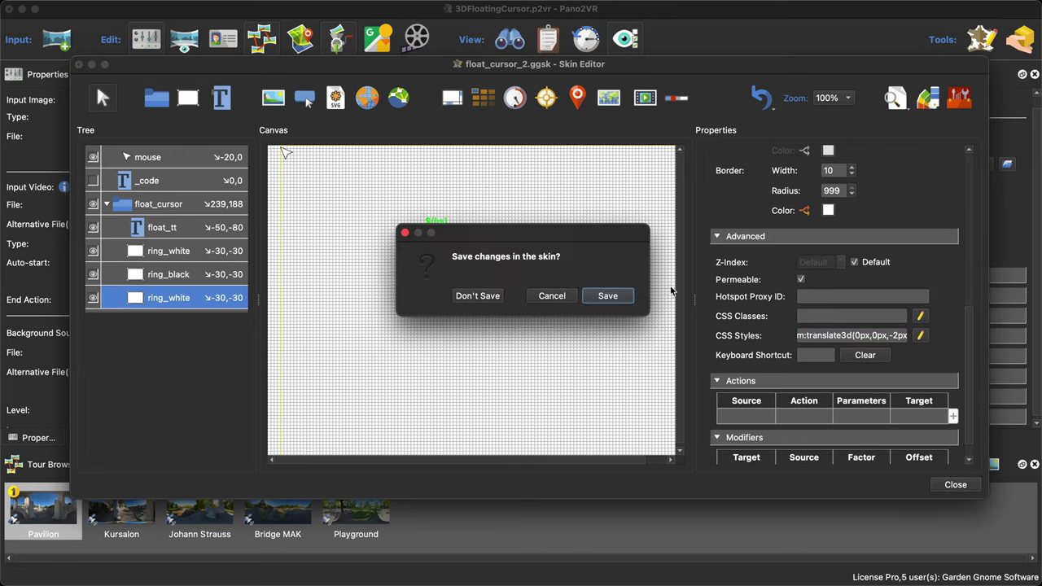
click(610, 297)
click(825, 233)
click(598, 308)
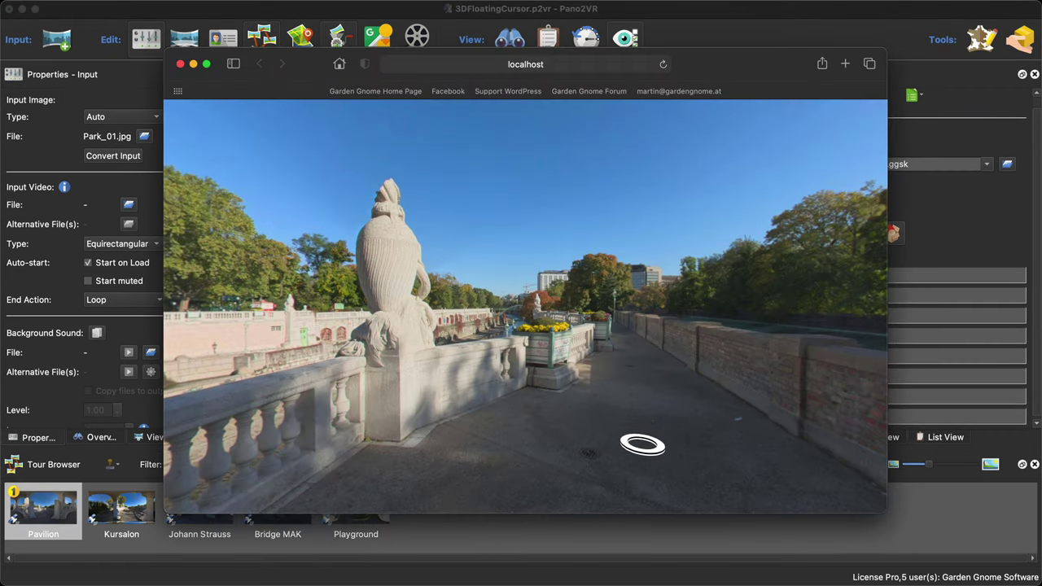
Look around the panorama, including straight down, to check how the Z-offset ring cursor appears from different angles
drag(642, 444, 578, 433)
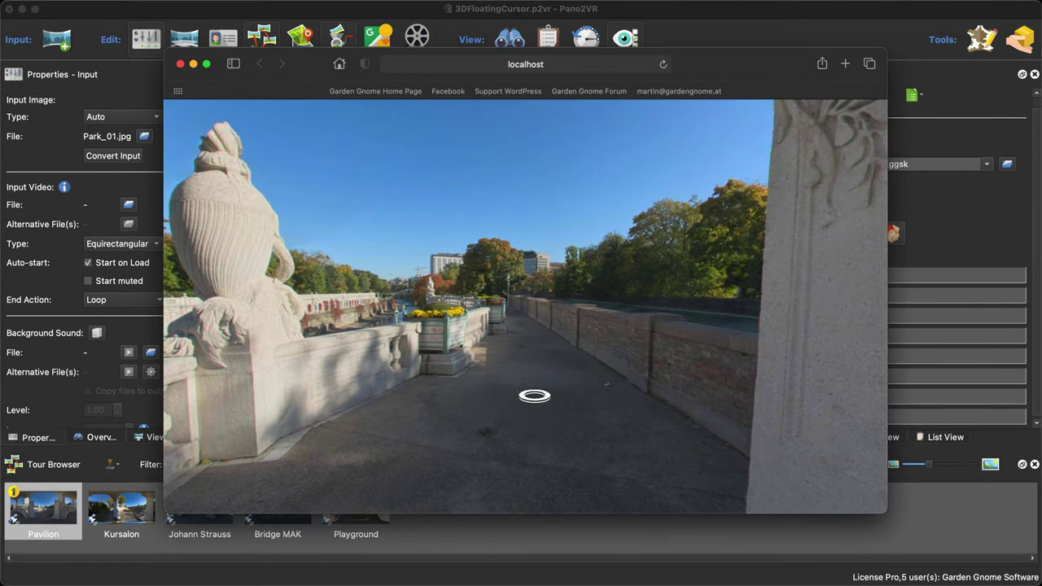
drag(533, 438, 562, 435)
drag(661, 425, 535, 333)
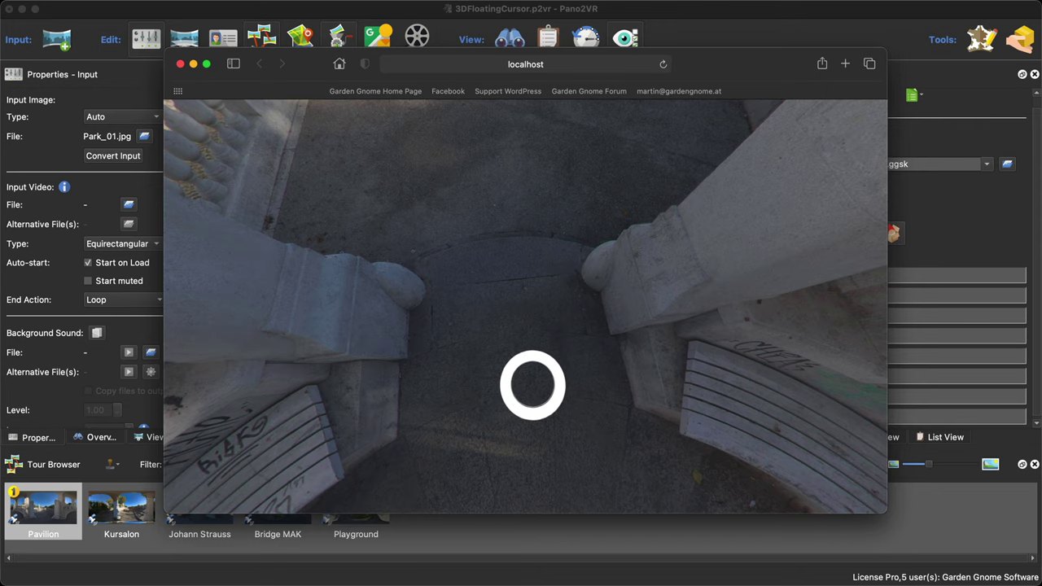
drag(532, 389, 529, 339)
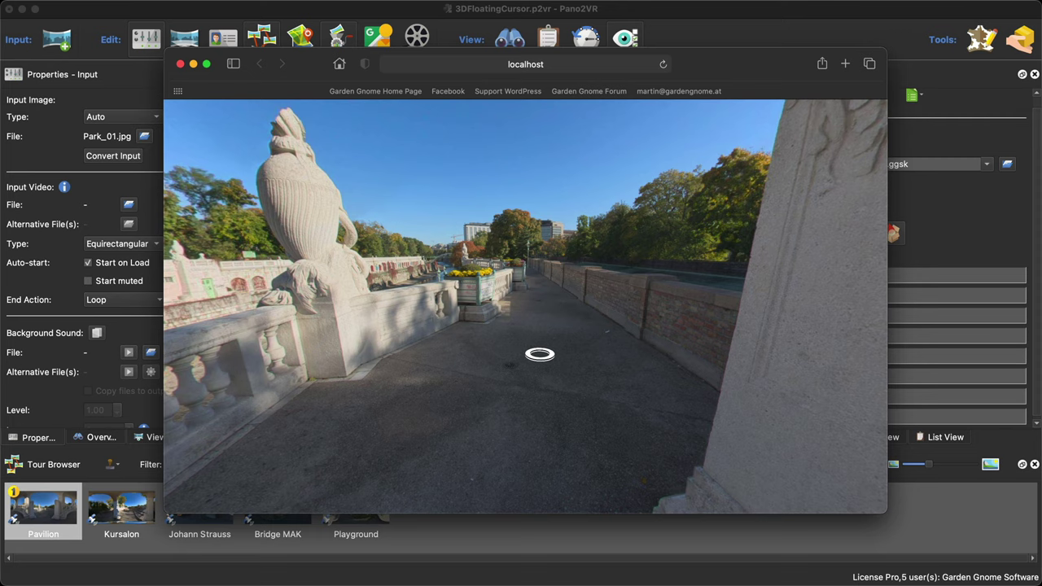
scroll(540, 354, up, 3)
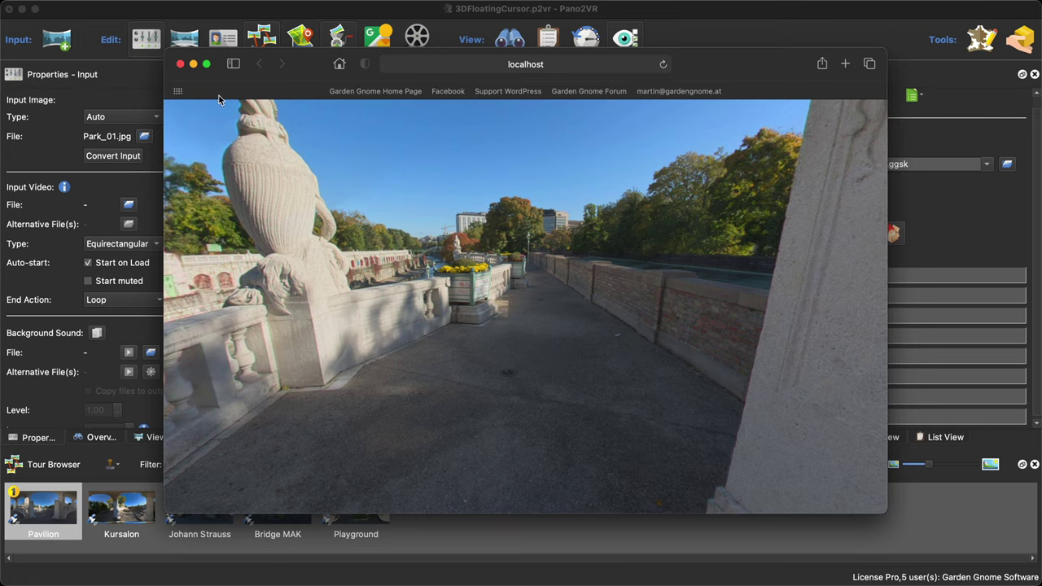
Close the preview, reopen the float_cursor_2 skin, and review the CSS translate3d values of the upper ring_white, ring_black and lower ring_white
click(180, 63)
click(825, 190)
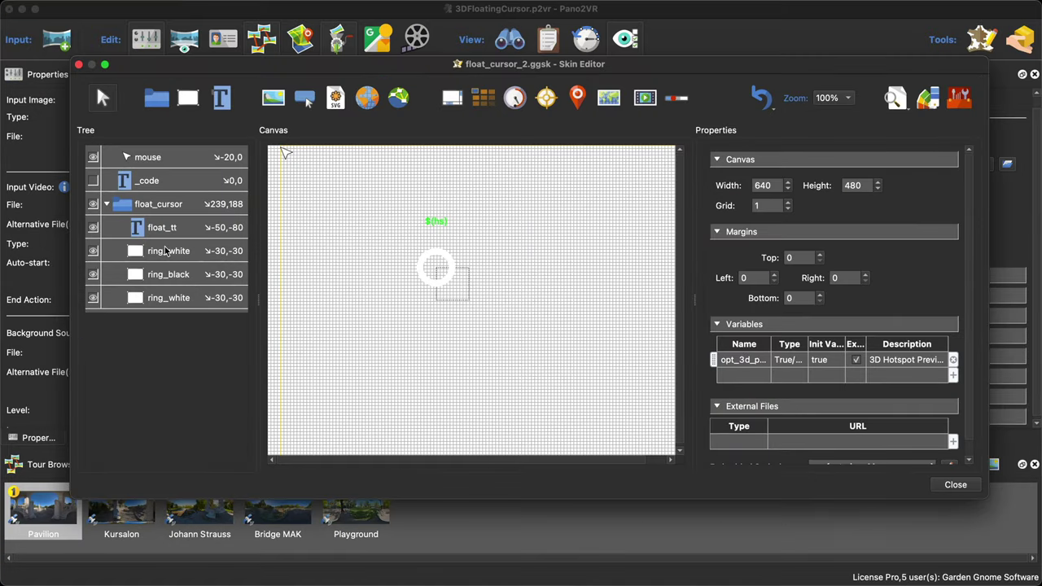
click(168, 253)
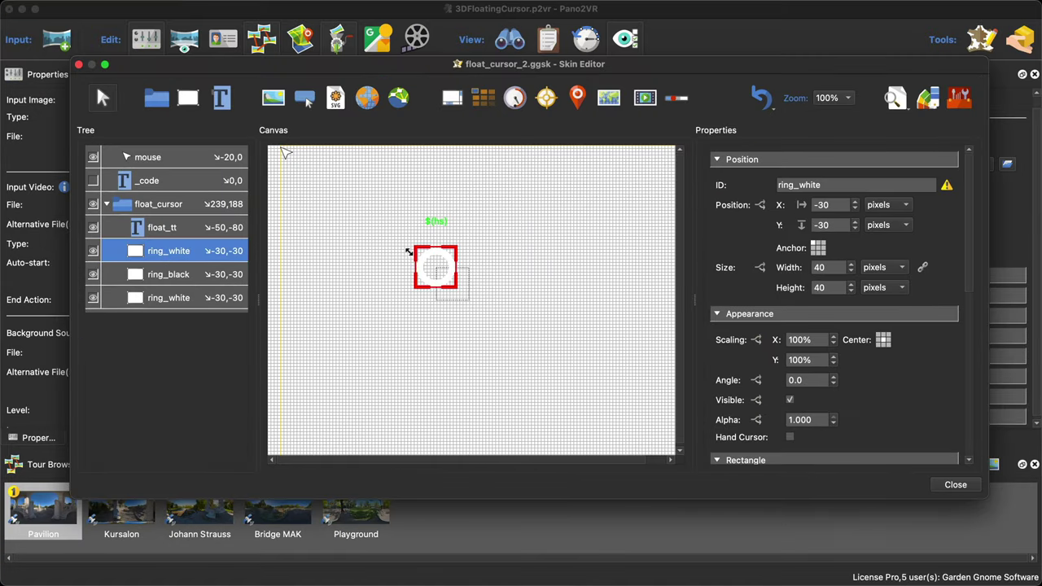
scroll(939, 381, down, 5)
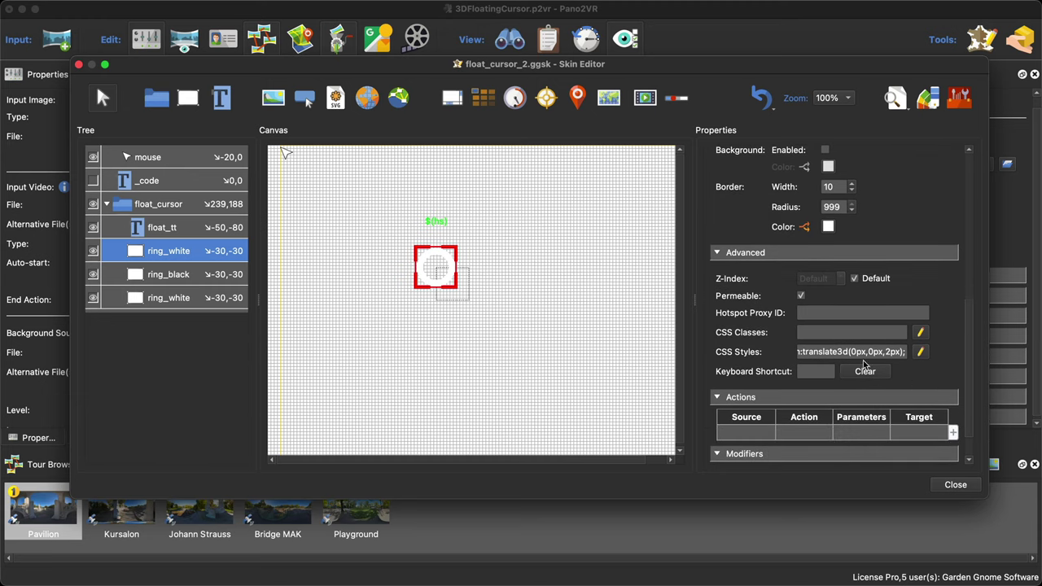
click(921, 352)
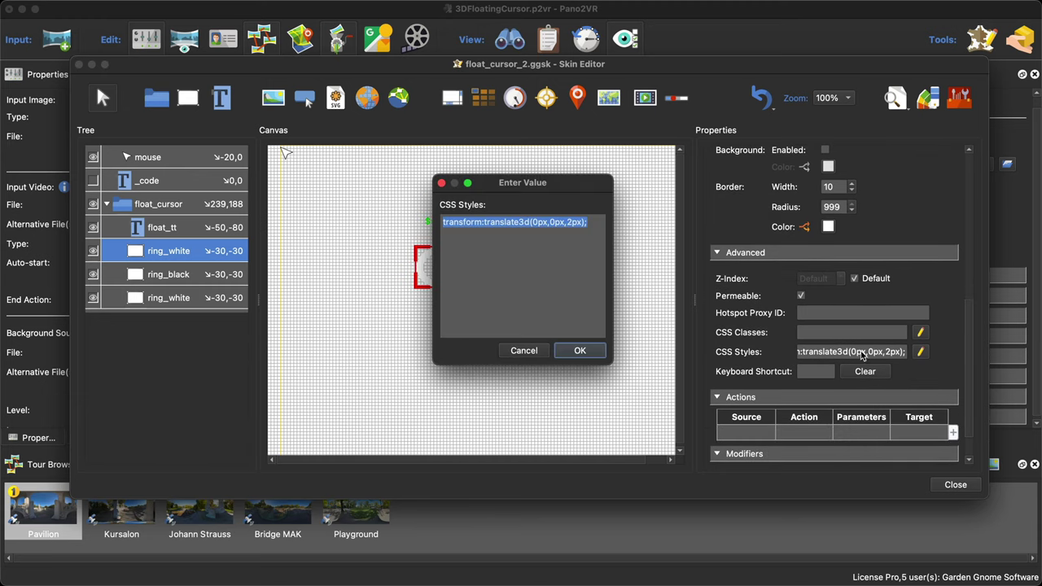
click(460, 236)
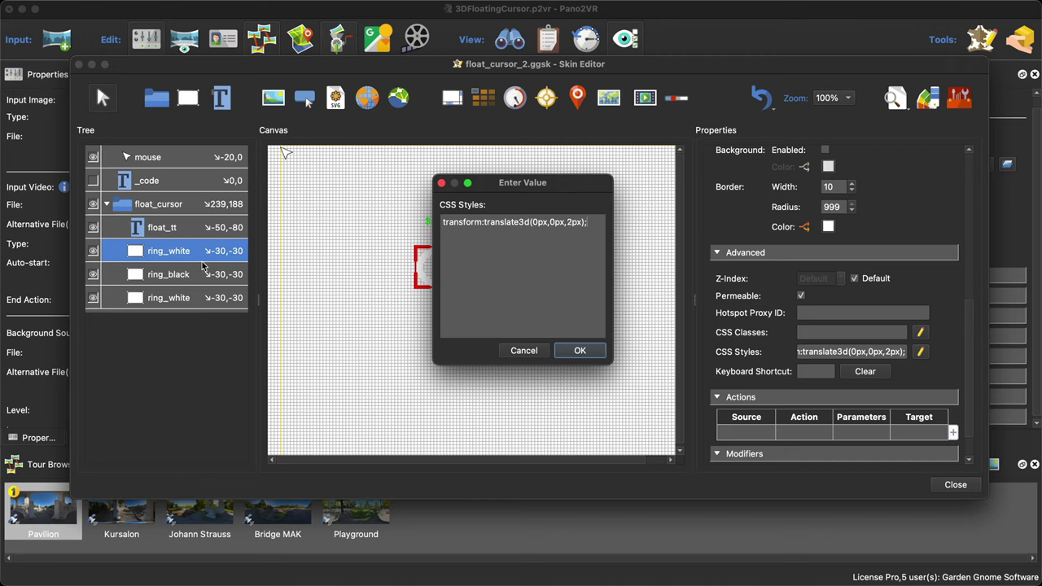
click(521, 350)
click(186, 277)
scroll(869, 361, down, 10)
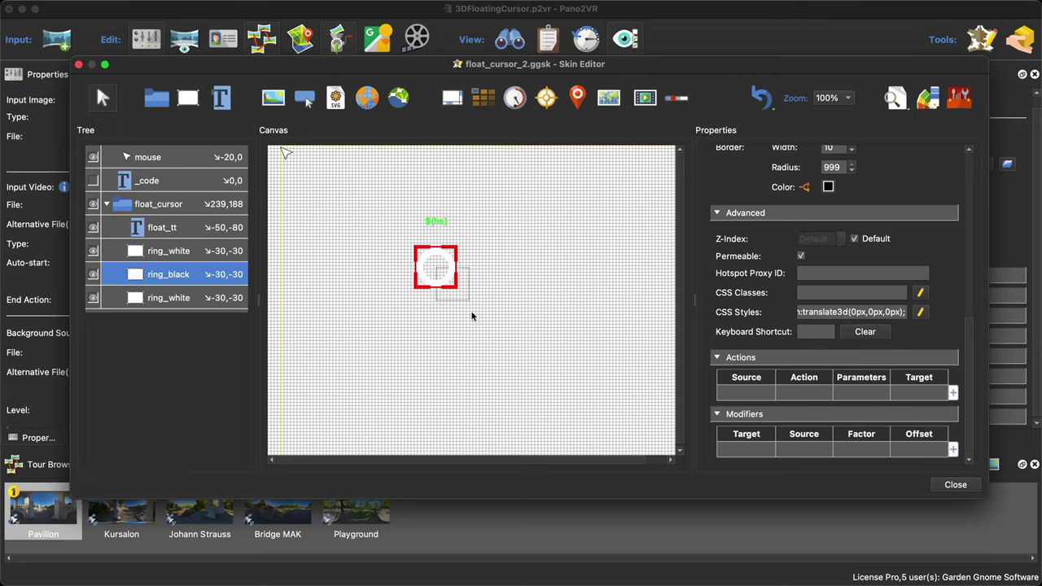
click(197, 299)
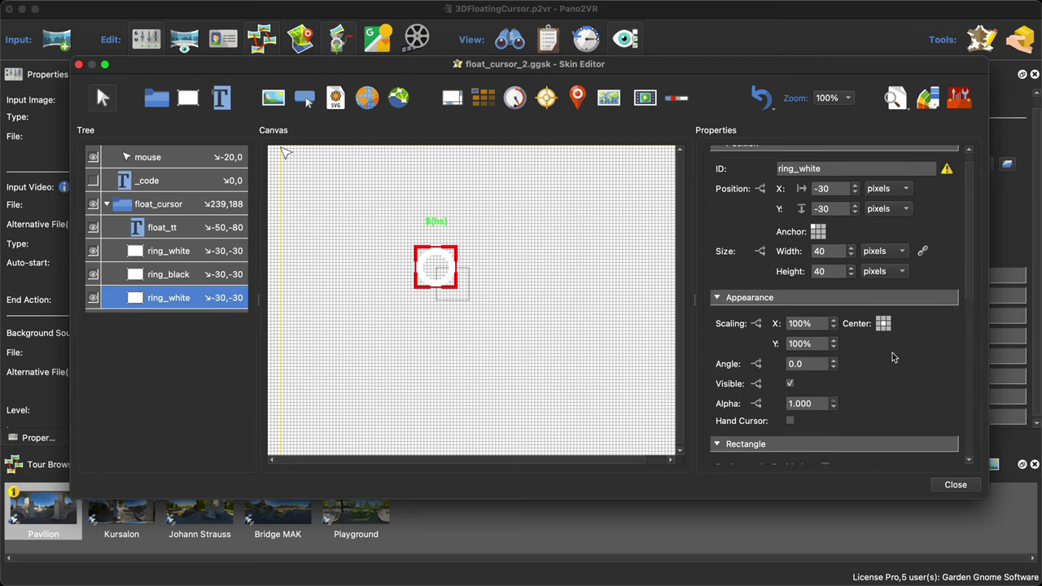
scroll(895, 358, down, 8)
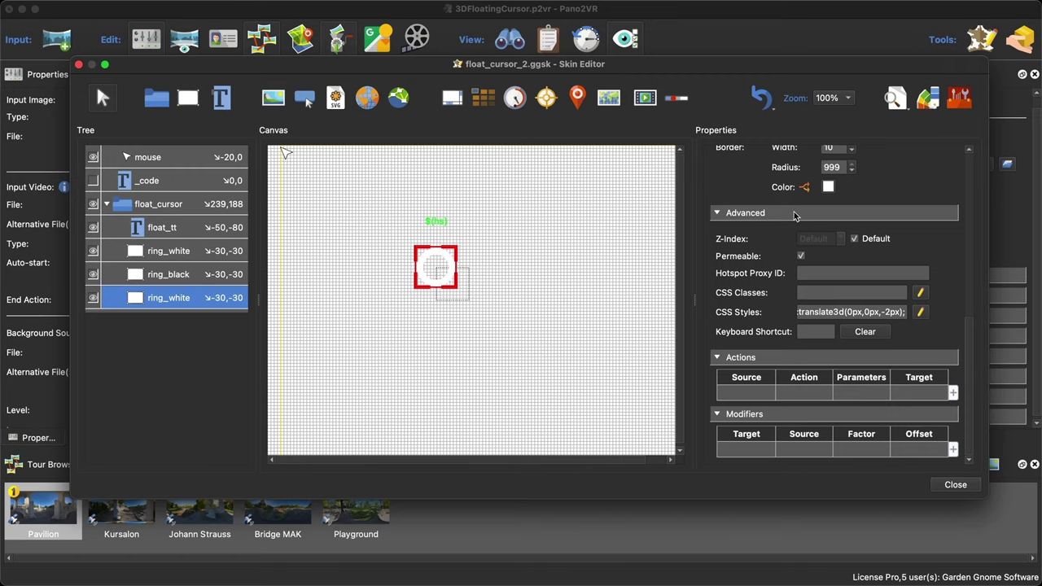
Close the skin editor, generate the output again, and look around the panorama to examine the stacked ring cursor
click(949, 486)
click(835, 239)
click(624, 309)
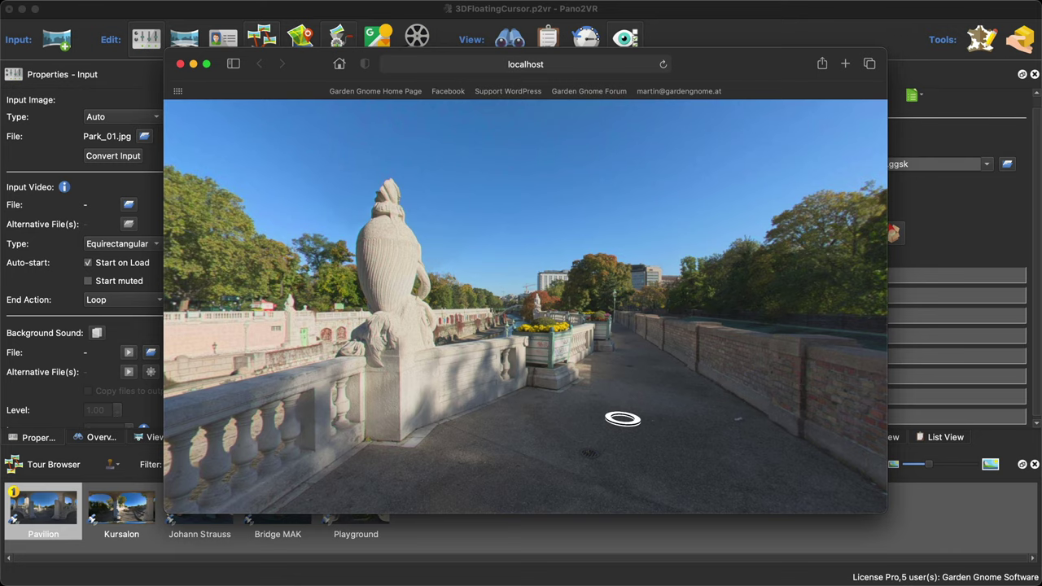
drag(624, 418, 548, 422)
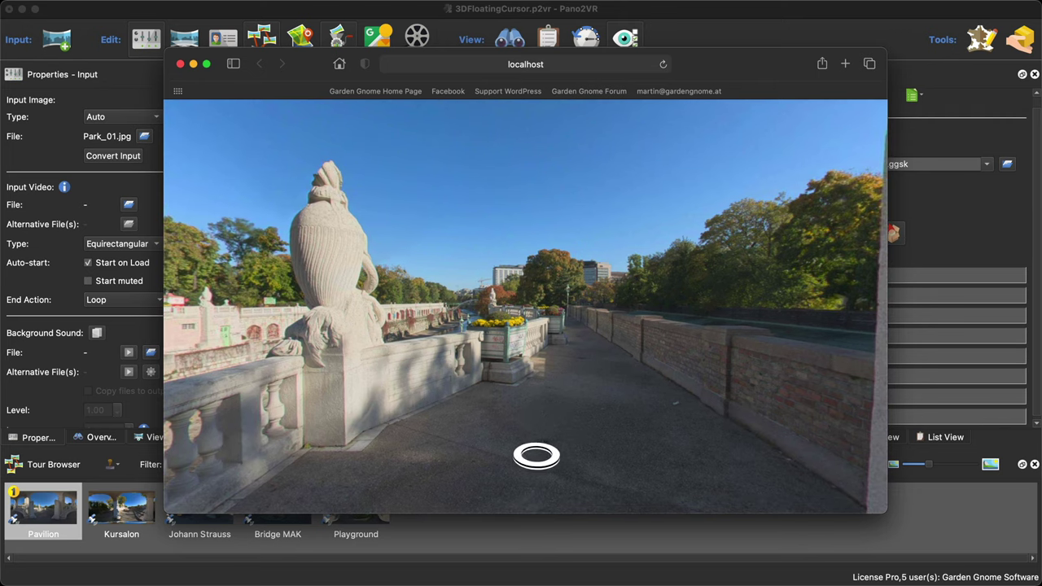
click(547, 470)
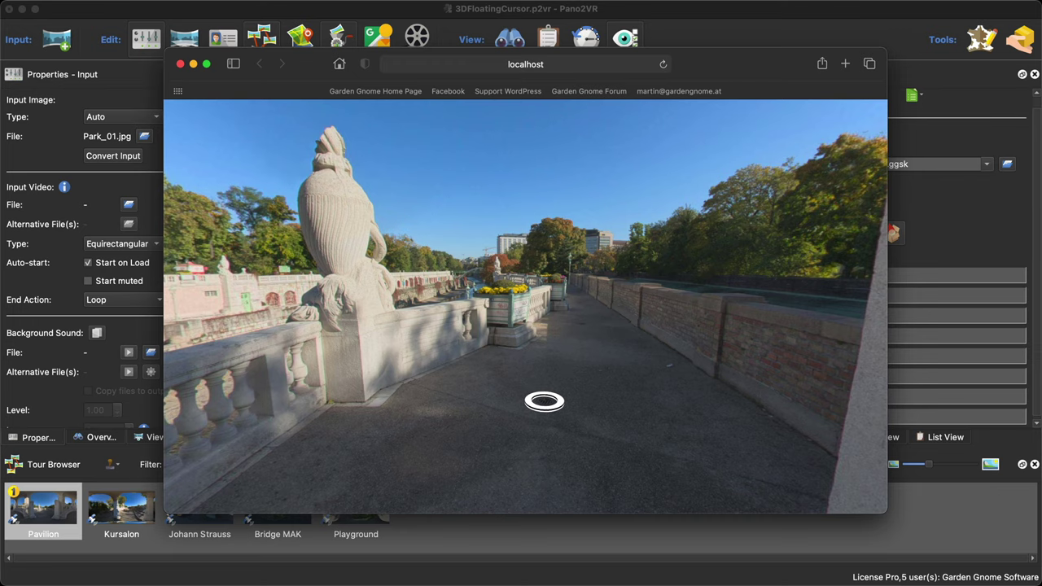
Close the browser preview, reopen the float_cursor_2 skin, and select the float_cursor container
click(181, 65)
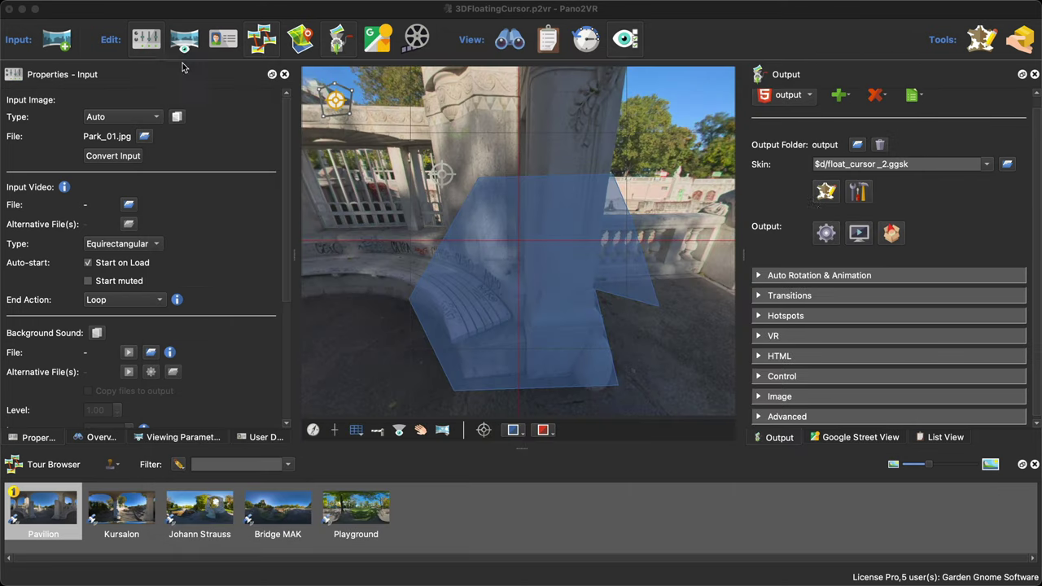
click(826, 191)
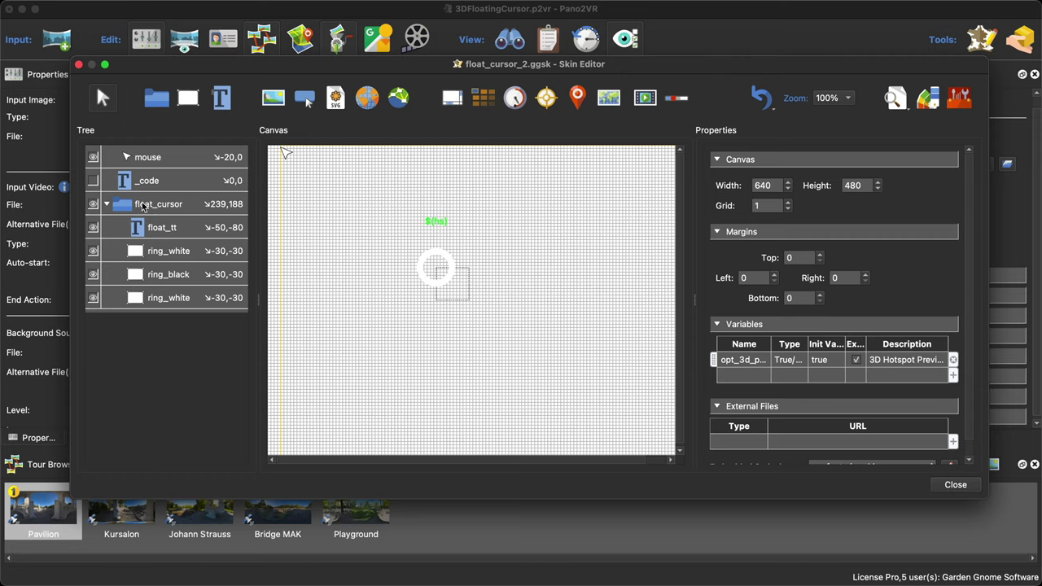
click(167, 207)
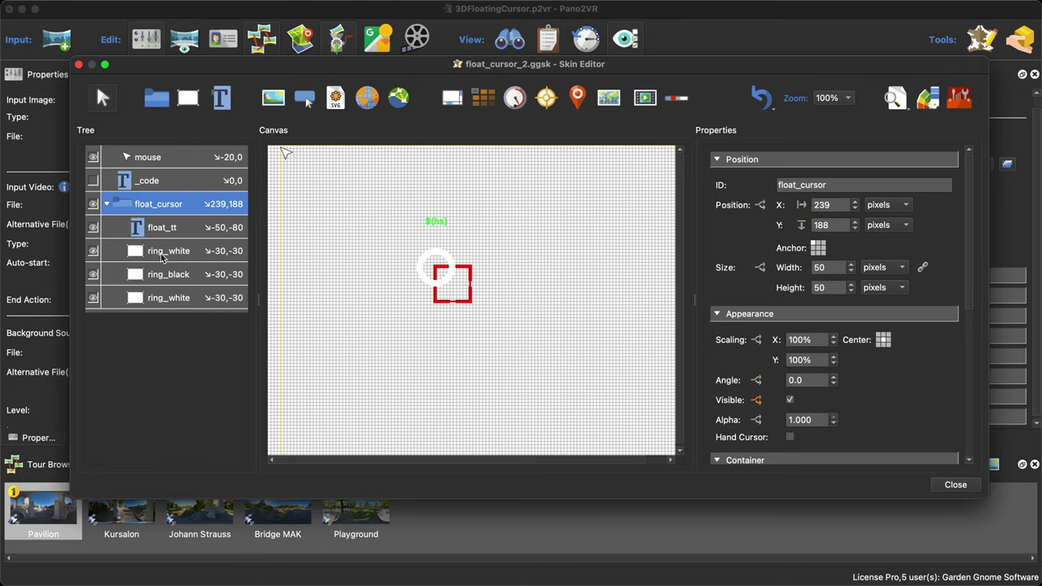
Switch to Safari, open the Garden Gnome home page, and move the browser window slightly higher
mouse_move(488, 583)
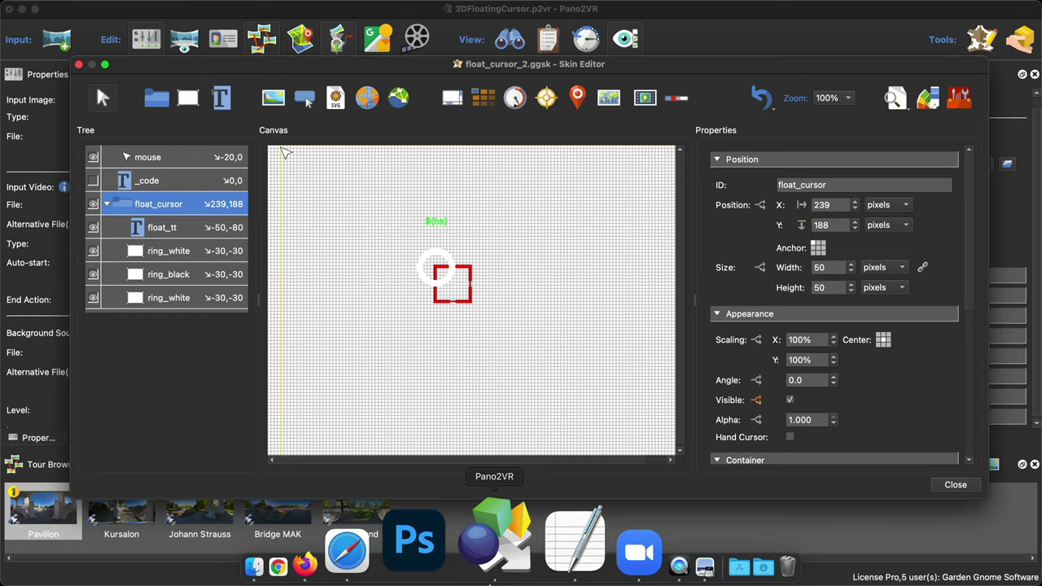
click(446, 554)
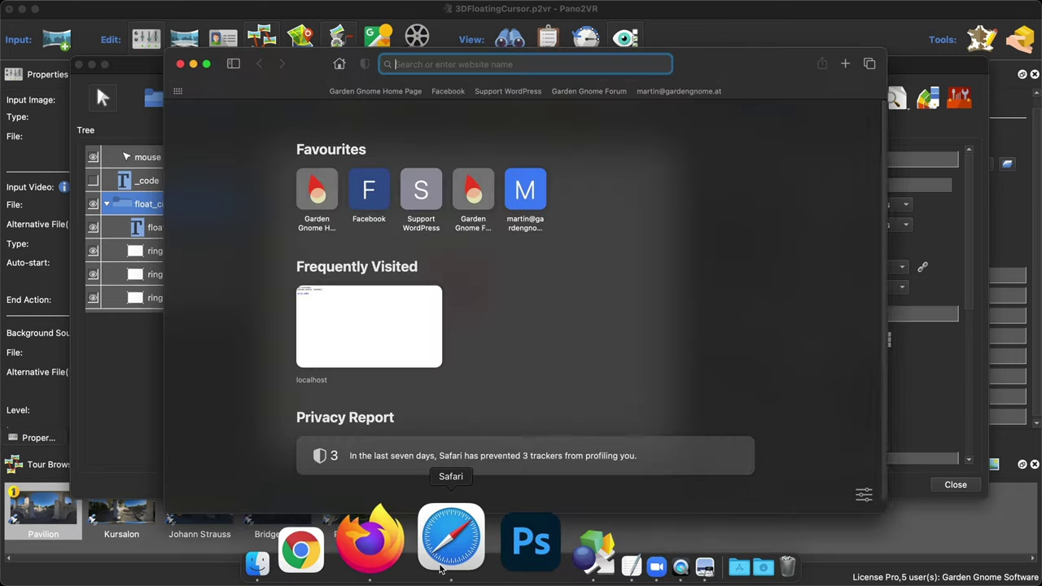
click(330, 197)
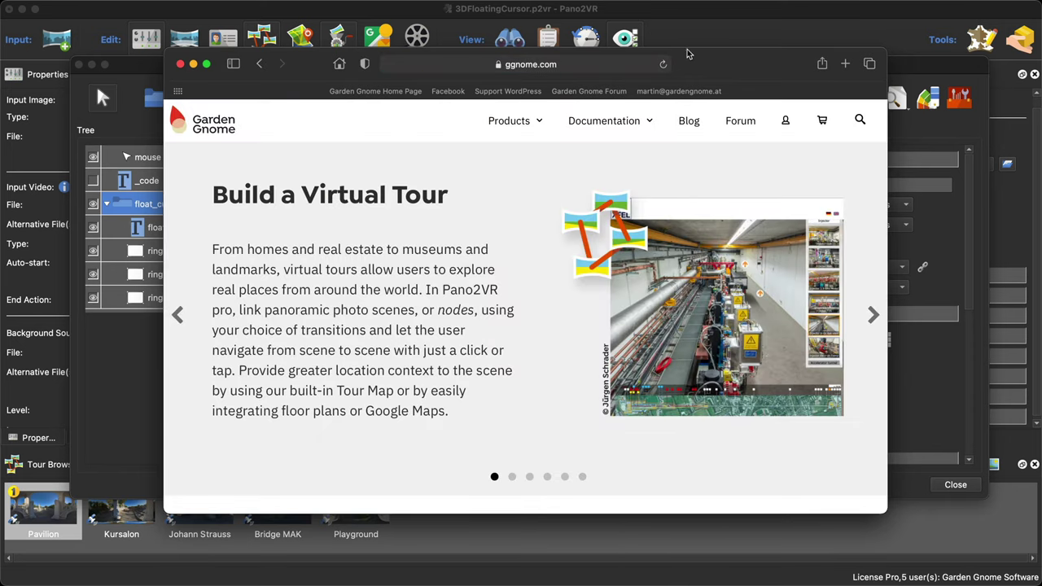
drag(692, 64, 689, 38)
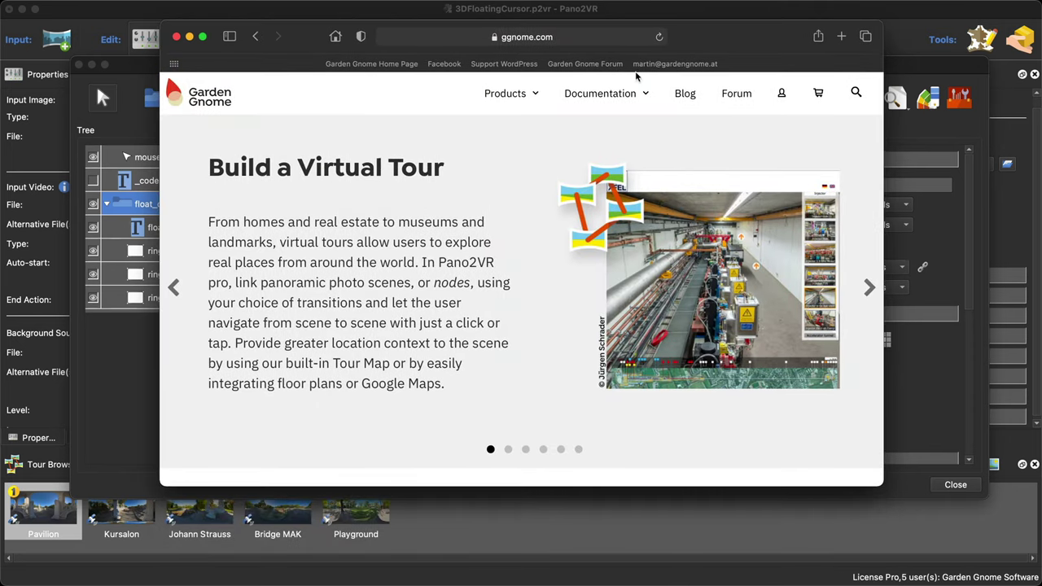
Open the Garden Gnome webinars page and look through the upcoming and previous webinars
mouse_move(609, 98)
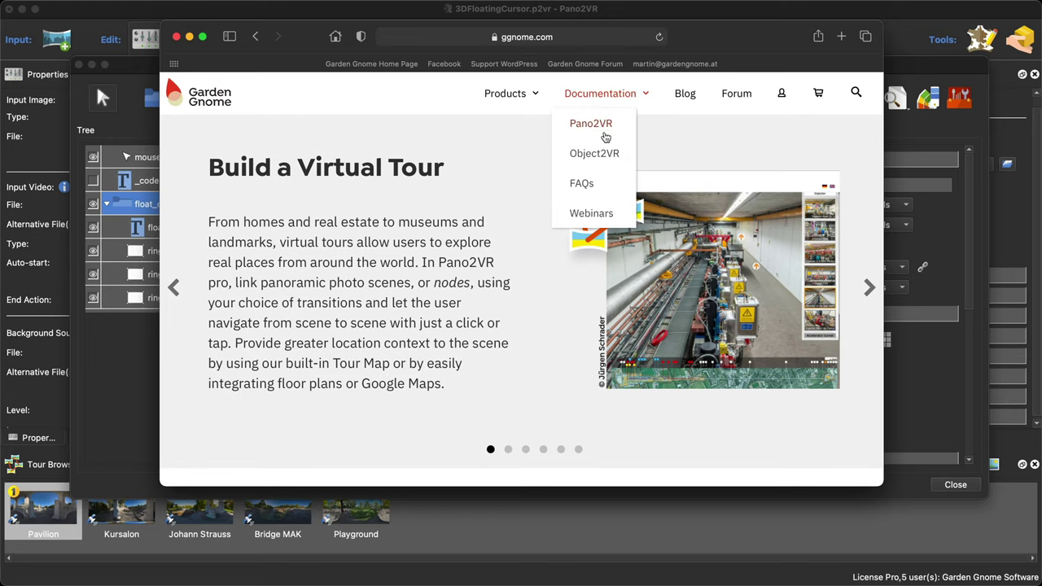
click(593, 214)
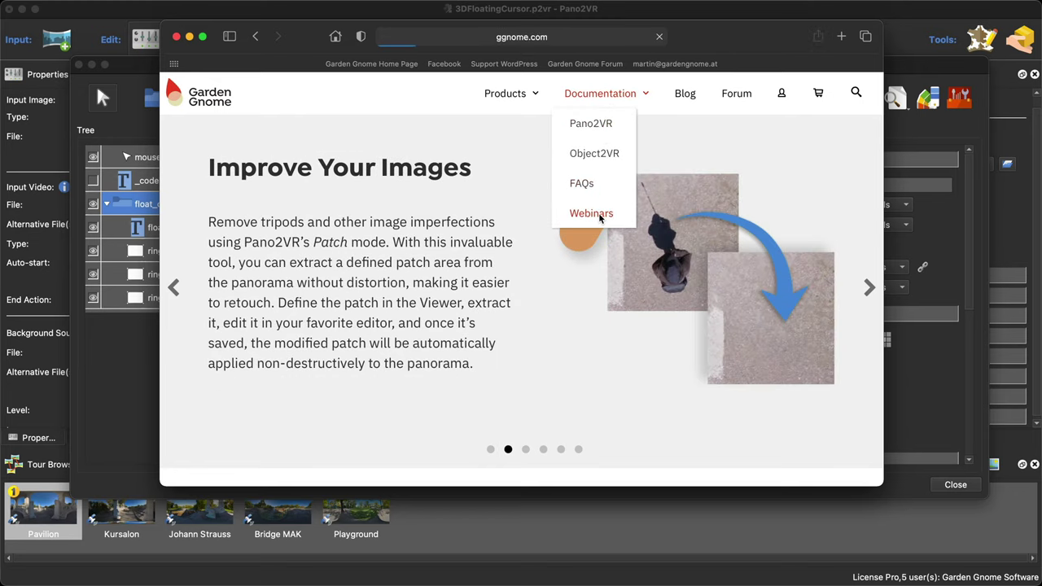
scroll(599, 218, down, 5)
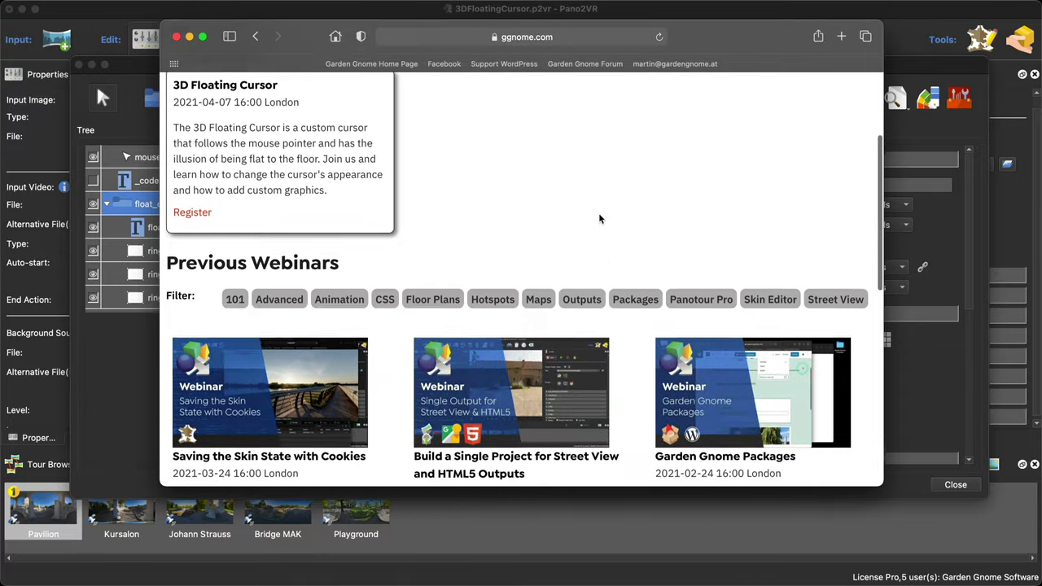
scroll(600, 219, up, 2)
scroll(600, 219, up, 3)
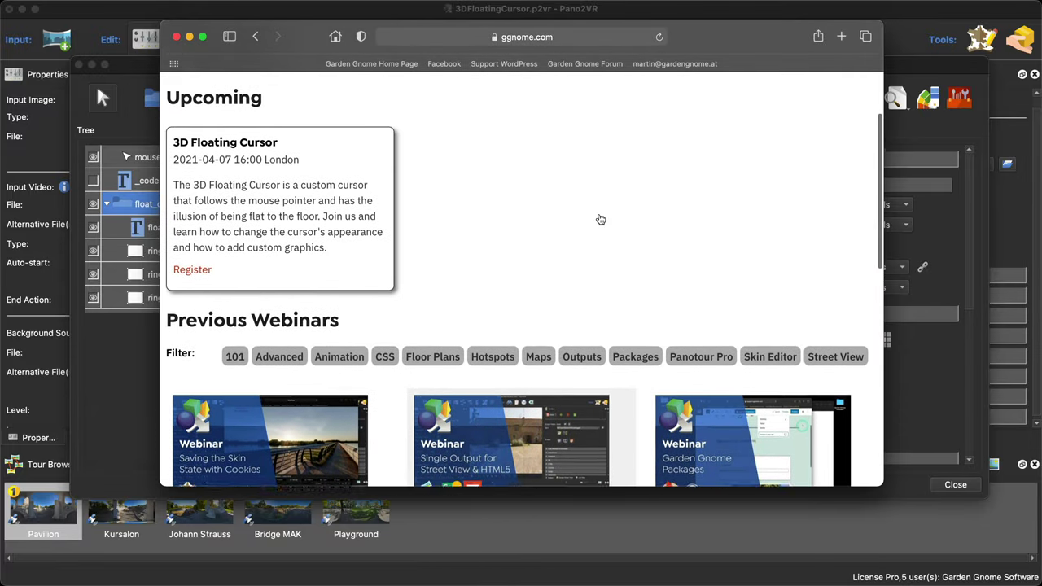
scroll(599, 218, down, 3)
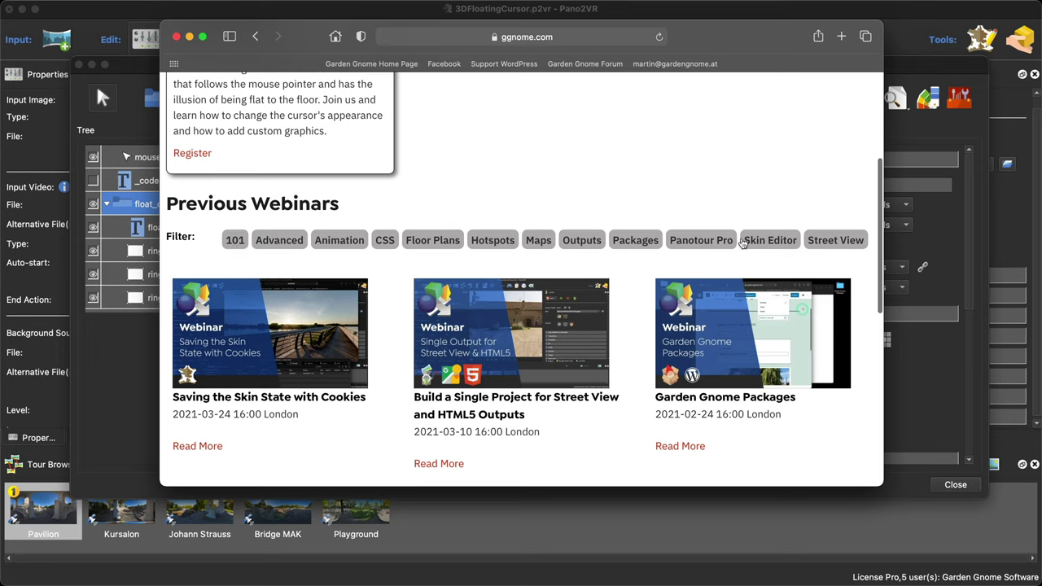
Filter the previous webinars by 101, browse through to results page 3, and clear the filter before closing the browser window
click(234, 246)
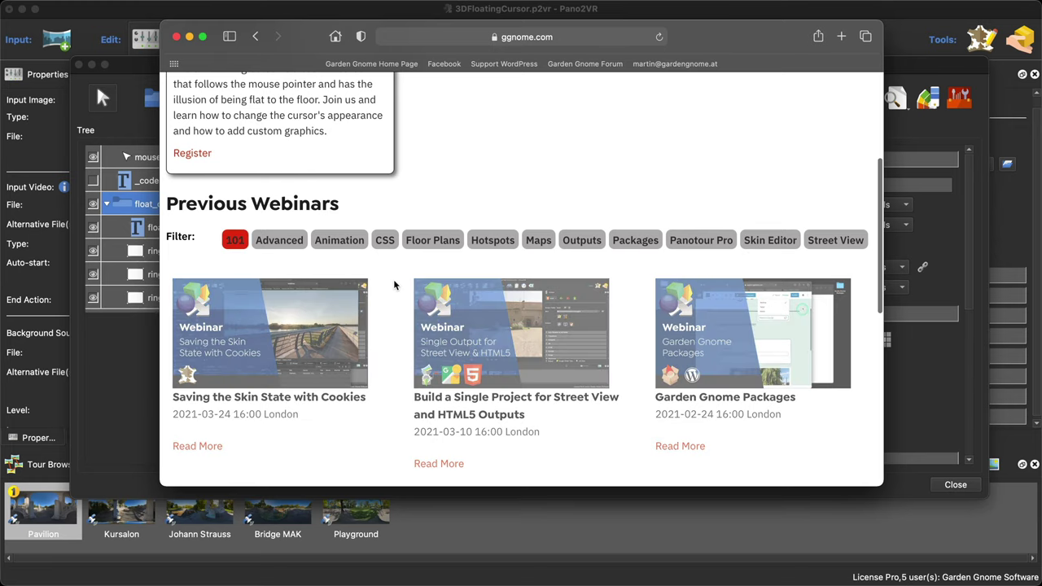
scroll(380, 284, down, 5)
scroll(380, 284, down, 5)
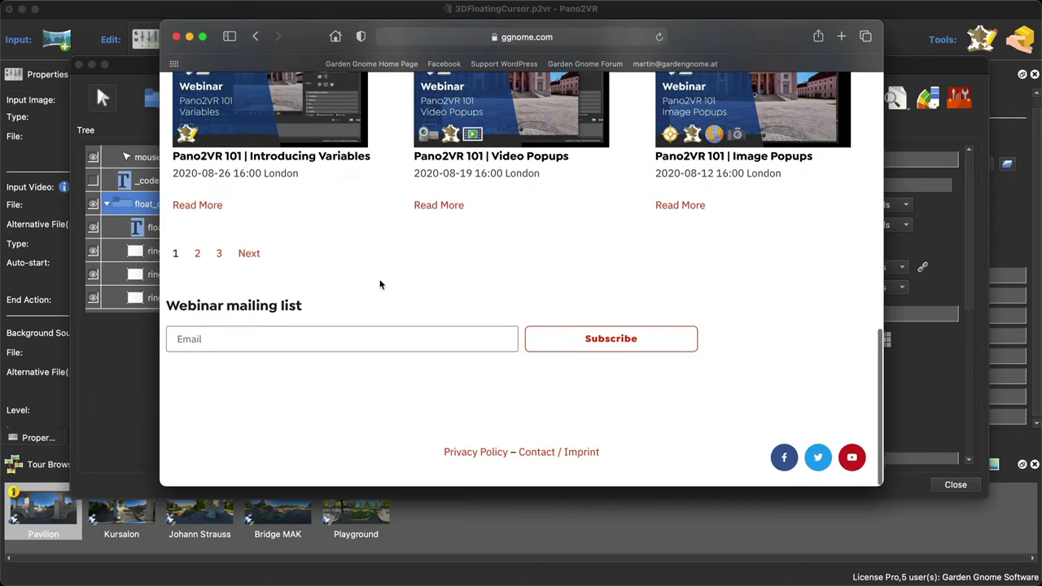
scroll(379, 284, up, 3)
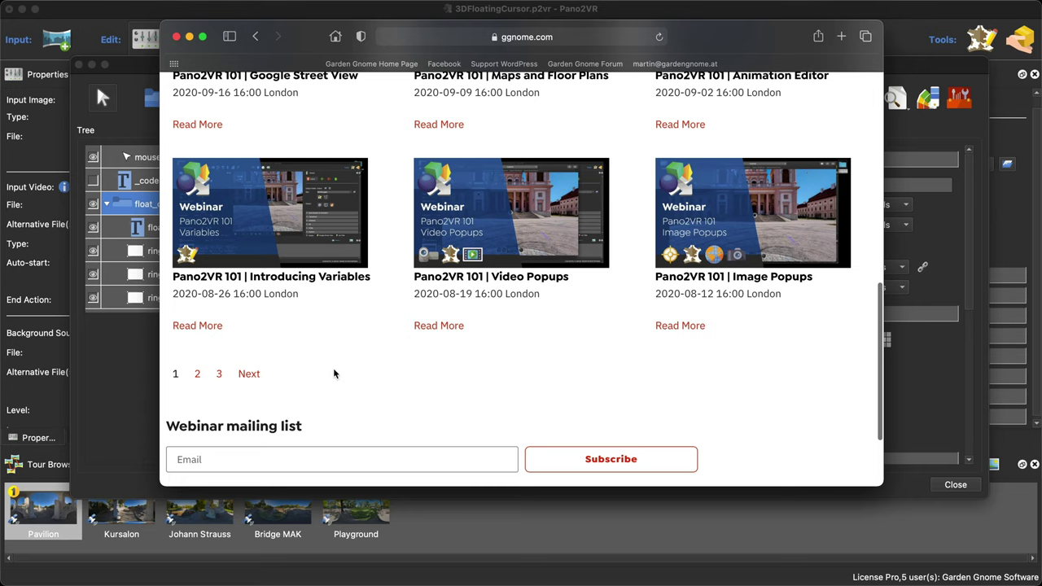
scroll(277, 377, up, 1)
click(226, 403)
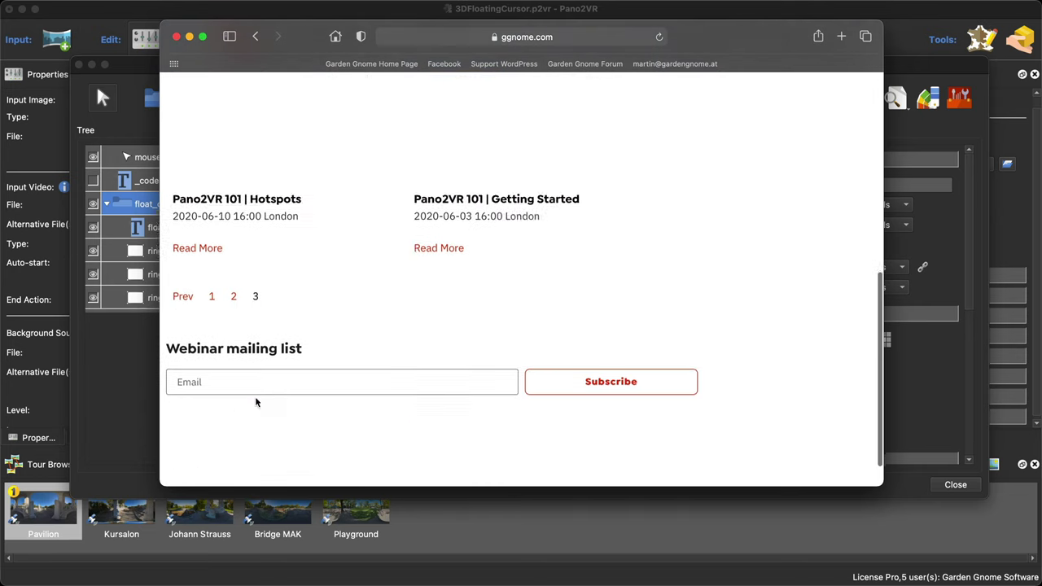
scroll(465, 342, up, 2)
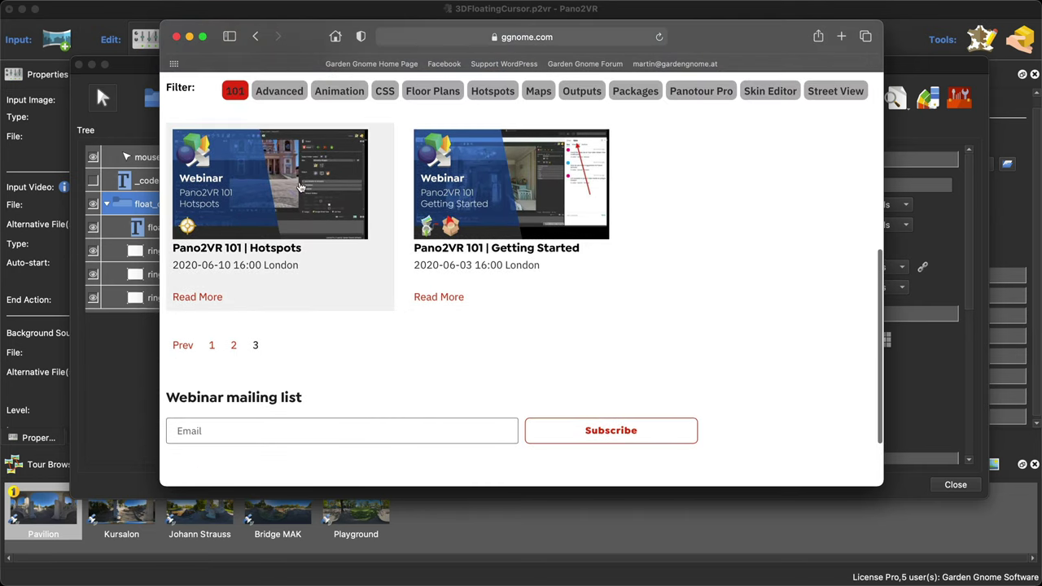
scroll(330, 258, up, 5)
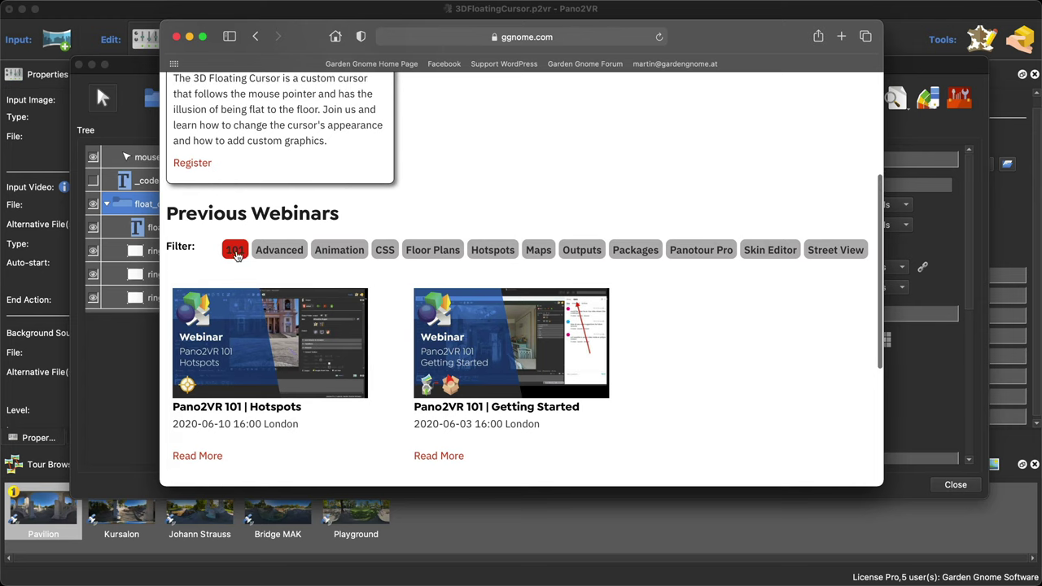
scroll(456, 221, up, 2)
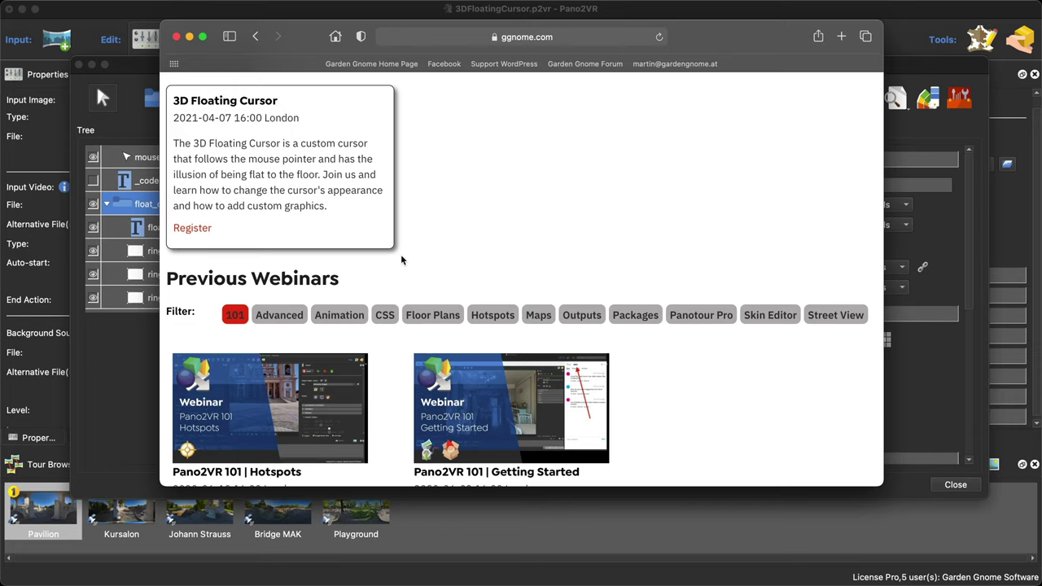
click(236, 315)
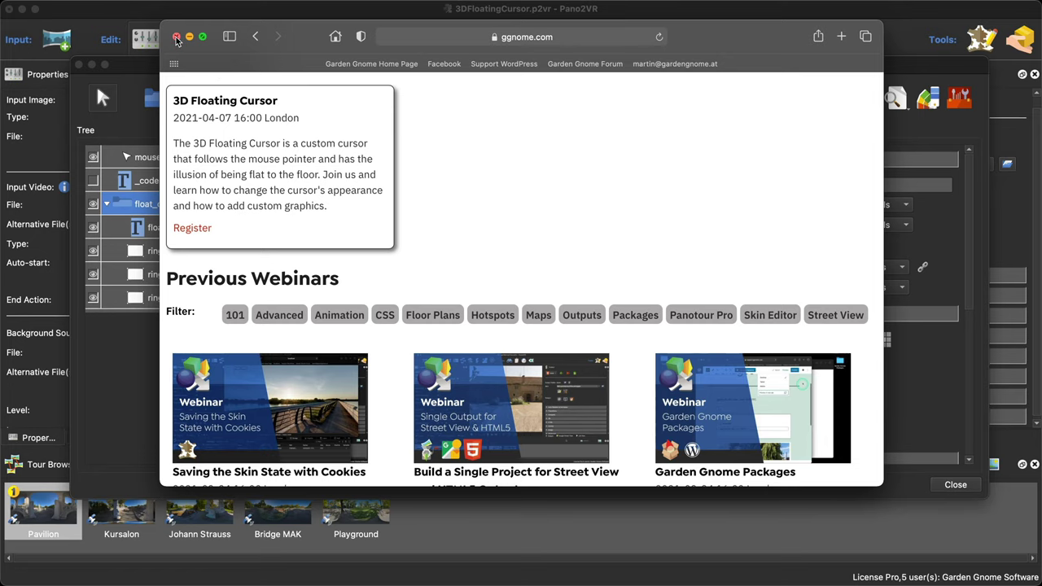
click(177, 38)
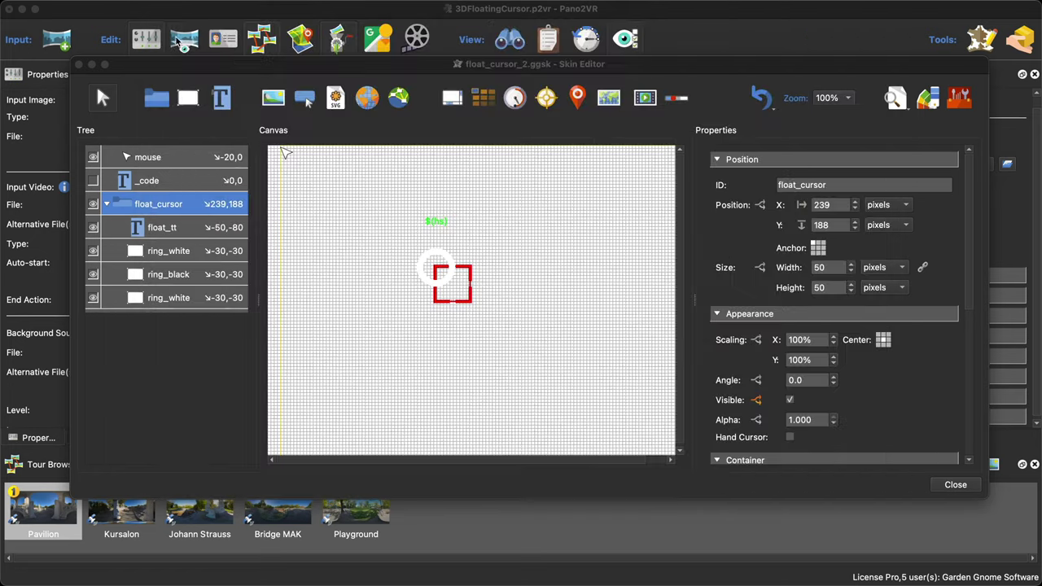
Close the float_cursor_2 skin, choose float_cursor_1.ggsk as the output skin, and open it for editing
click(956, 485)
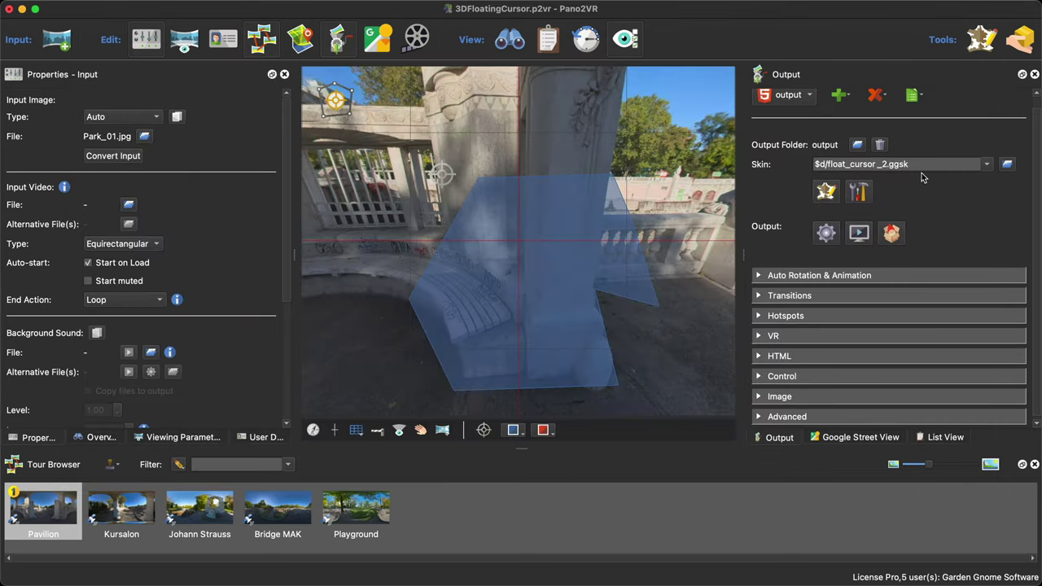
click(986, 165)
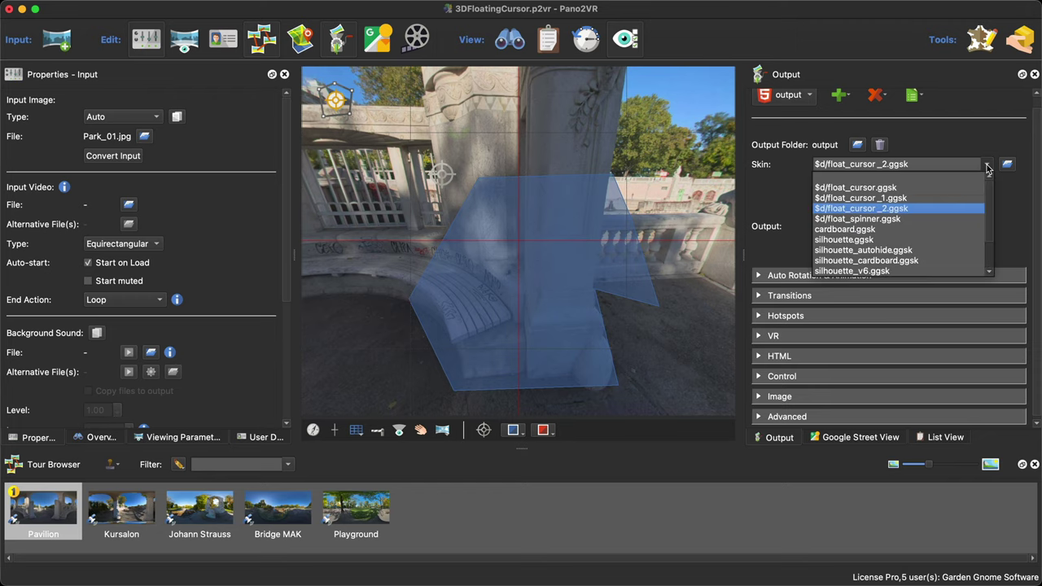
click(948, 198)
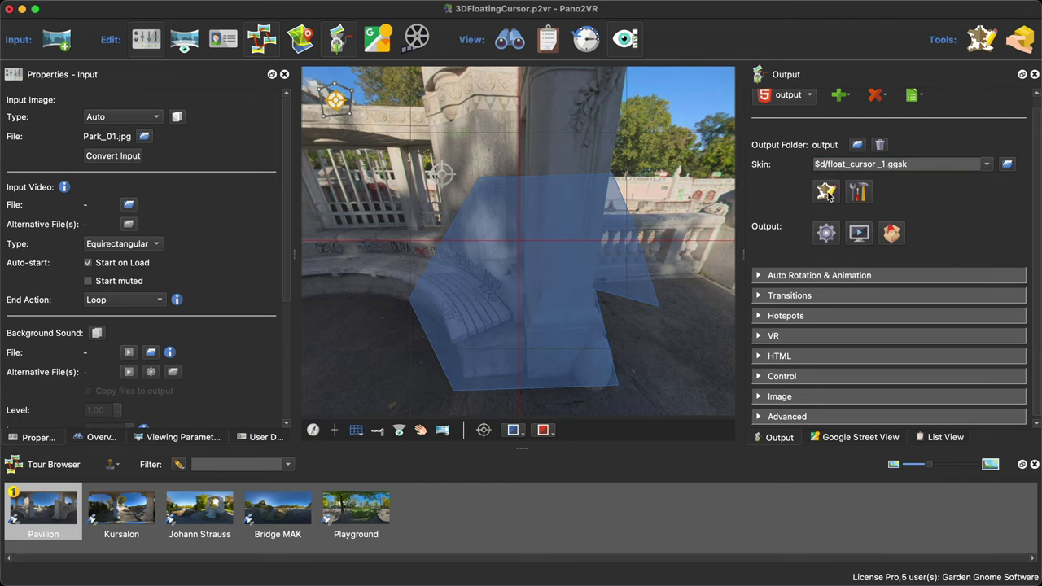
click(831, 194)
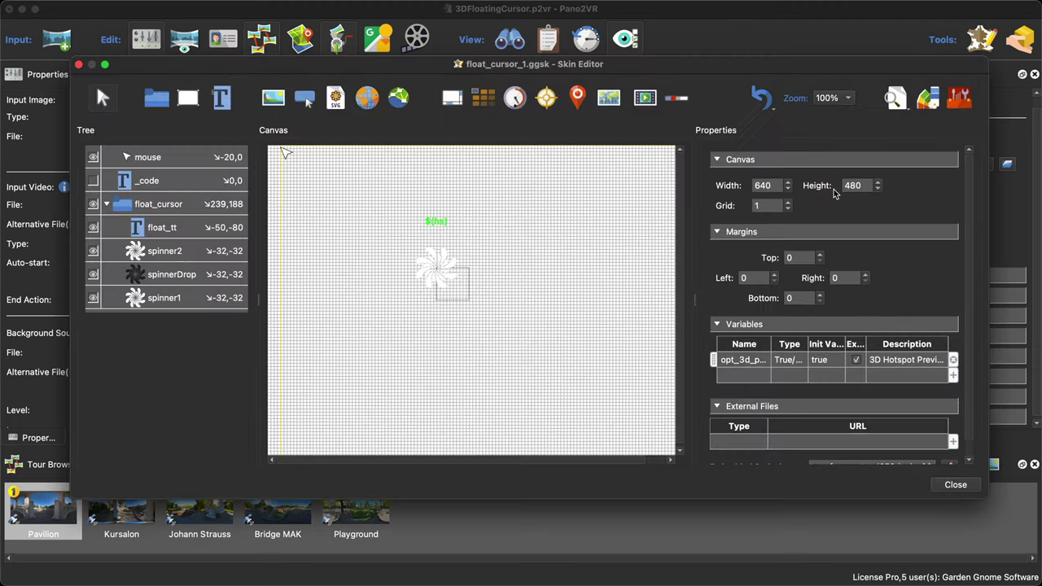
Change the SVG fill color of spinner2 from white to dark green #005500 and deselect the element
click(162, 256)
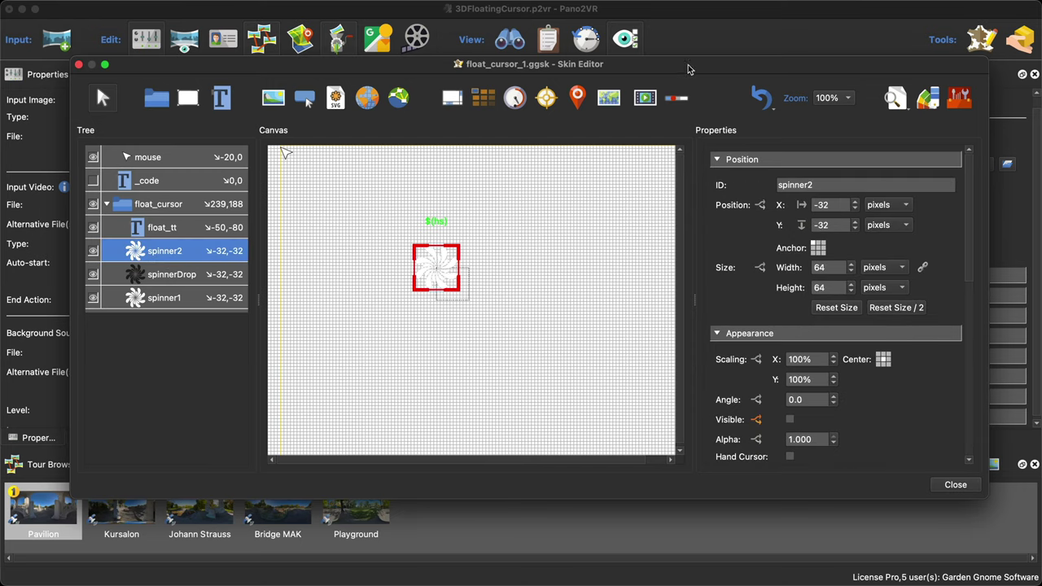
click(931, 103)
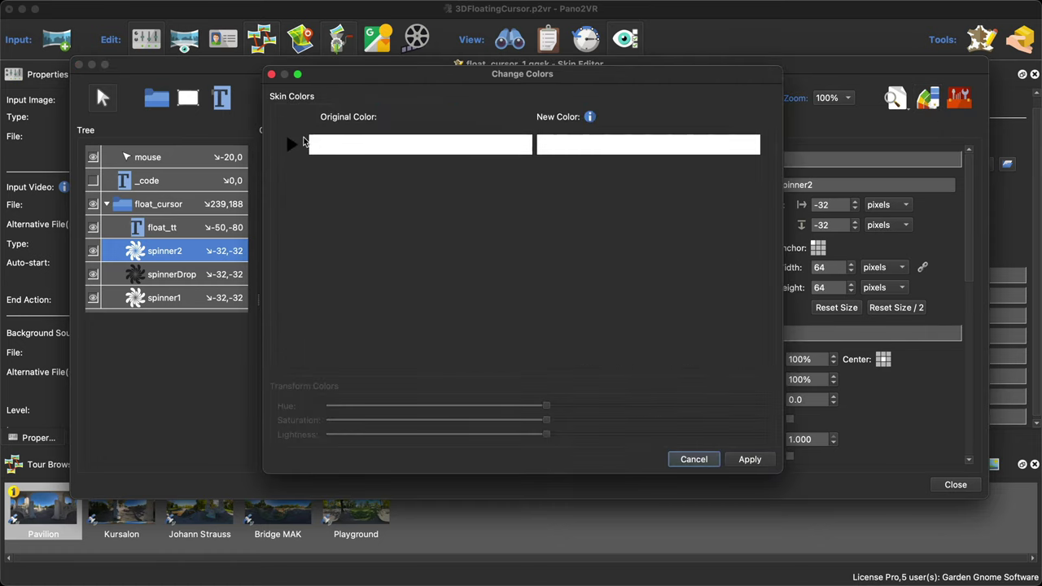
click(293, 146)
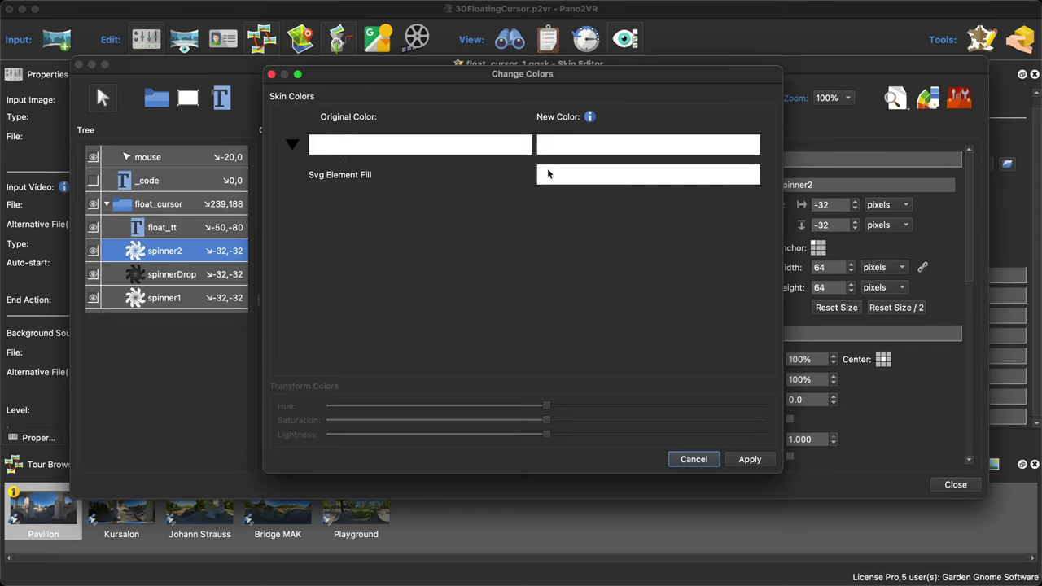
click(663, 177)
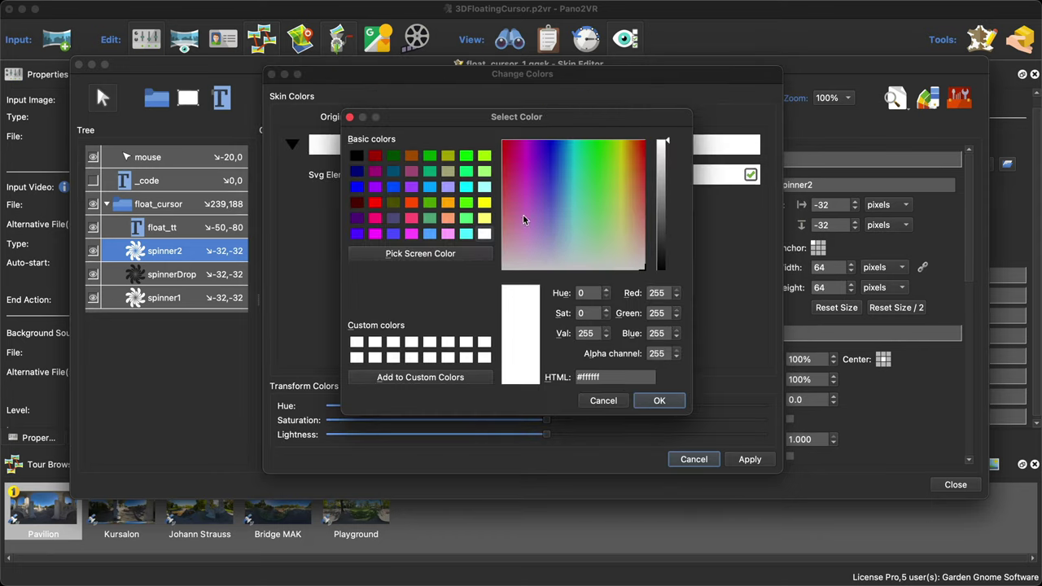
click(393, 155)
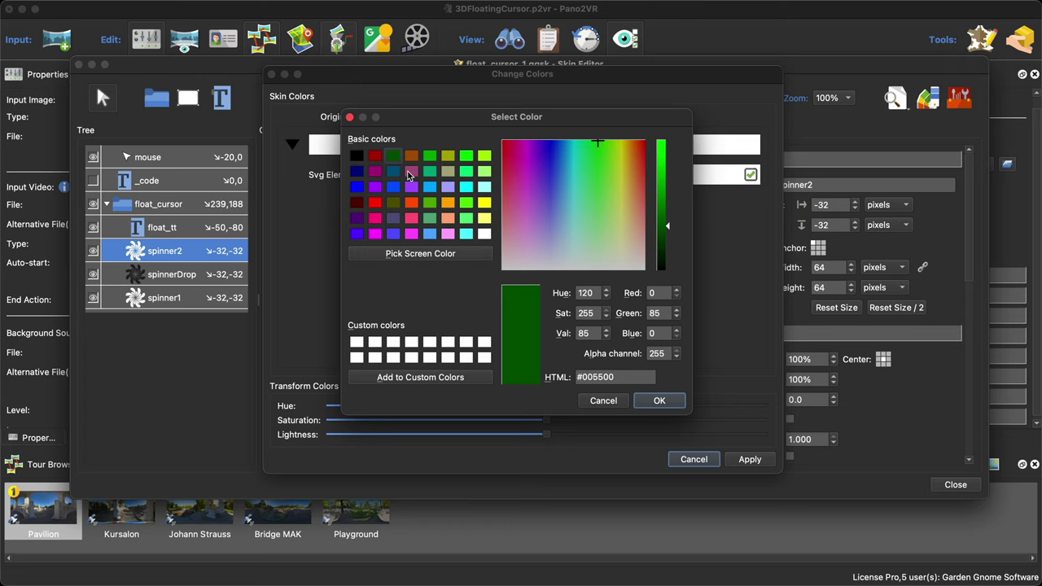
click(659, 401)
click(748, 459)
click(434, 323)
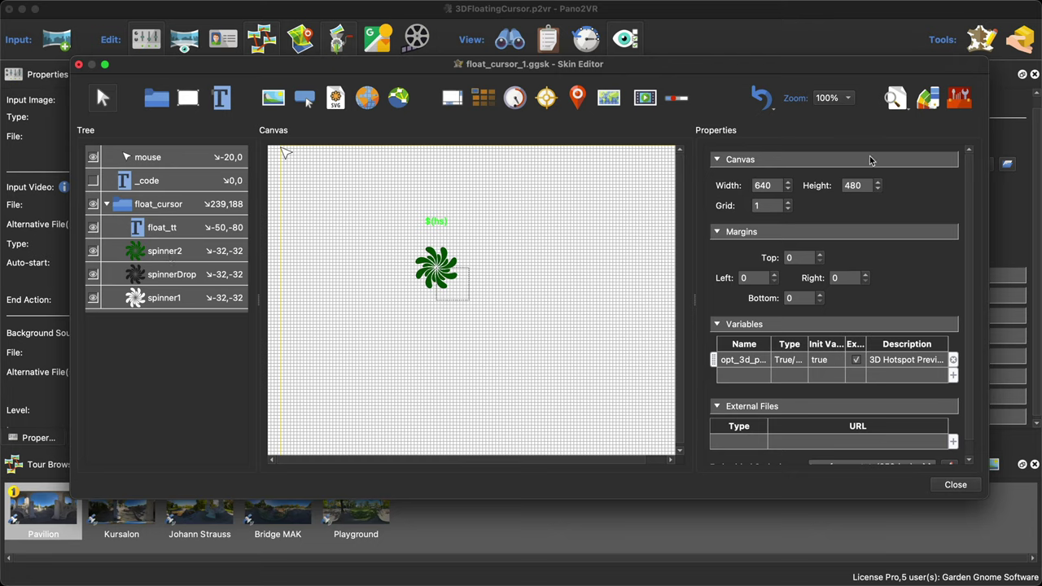
Add the silhouette-style fullscreen button from the built-in components to the skin and close the component library
click(955, 103)
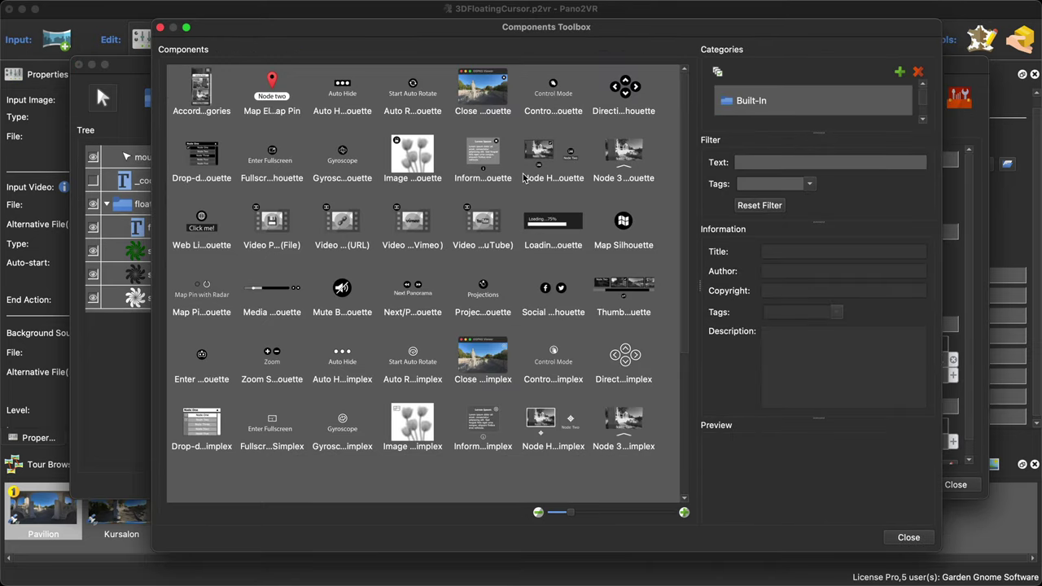
scroll(586, 202, down, 3)
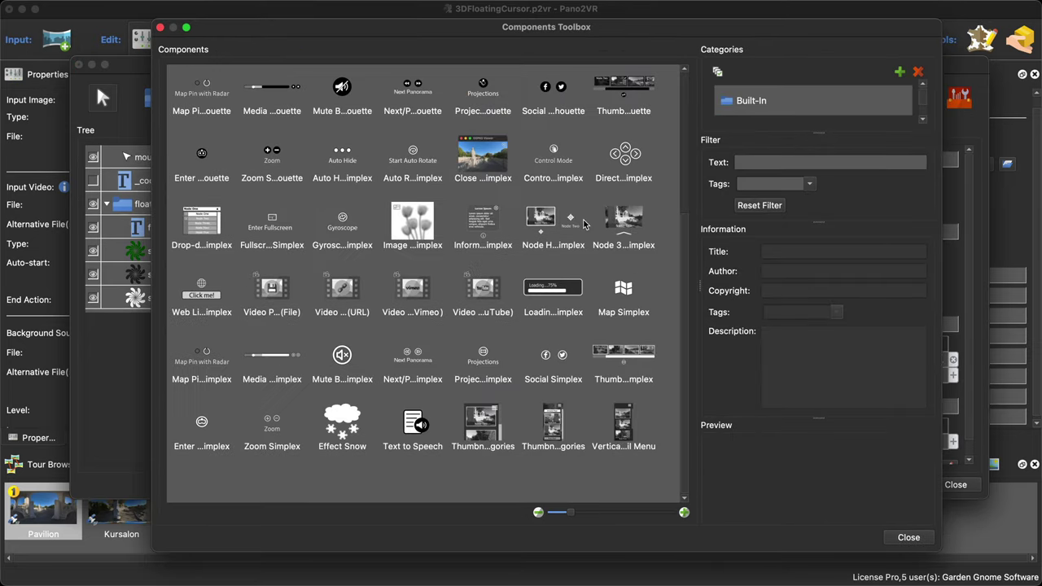
scroll(546, 174, up, 2)
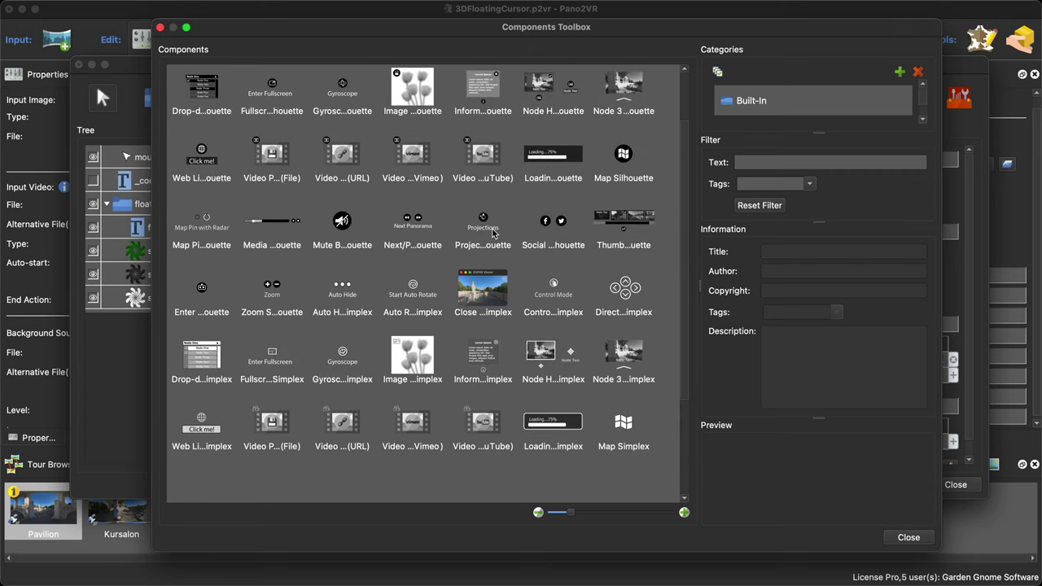
double_click(275, 90)
click(908, 537)
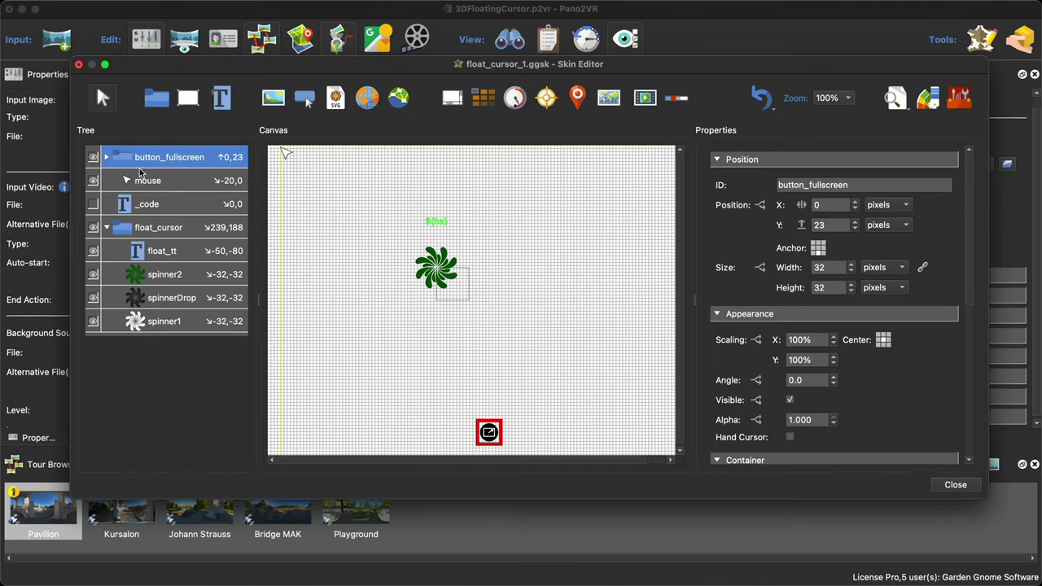
Open the color changer for both image elements inside button_fullscreen and set the black SVG fill's alpha channel to 0
click(106, 157)
click(179, 187)
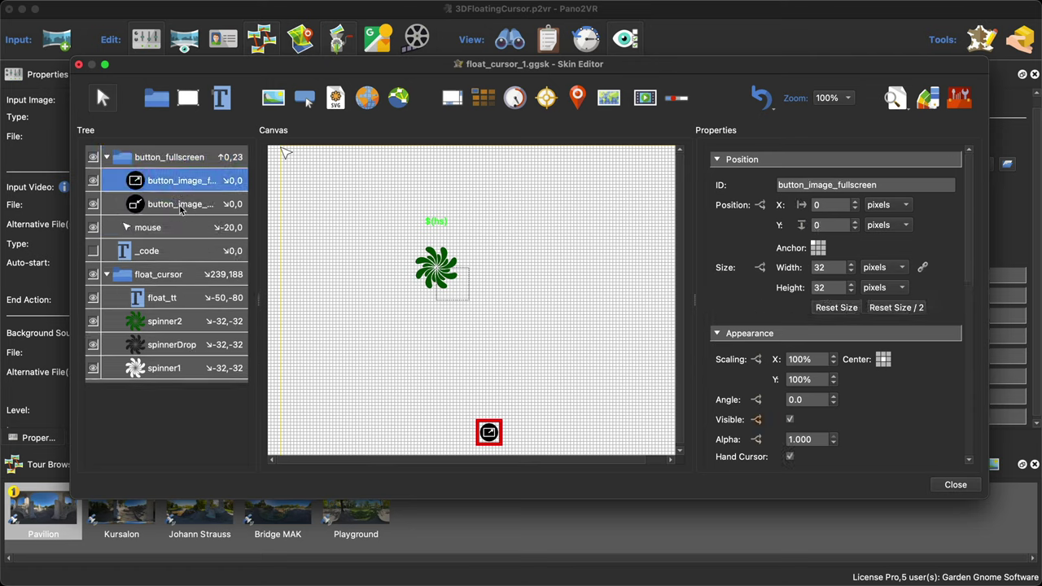
super+click(180, 208)
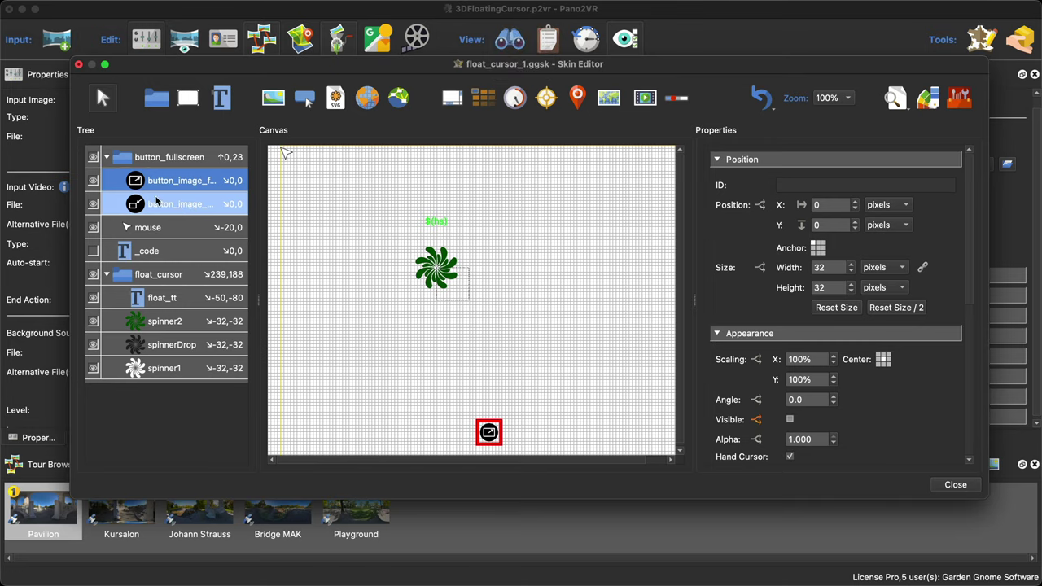
click(928, 98)
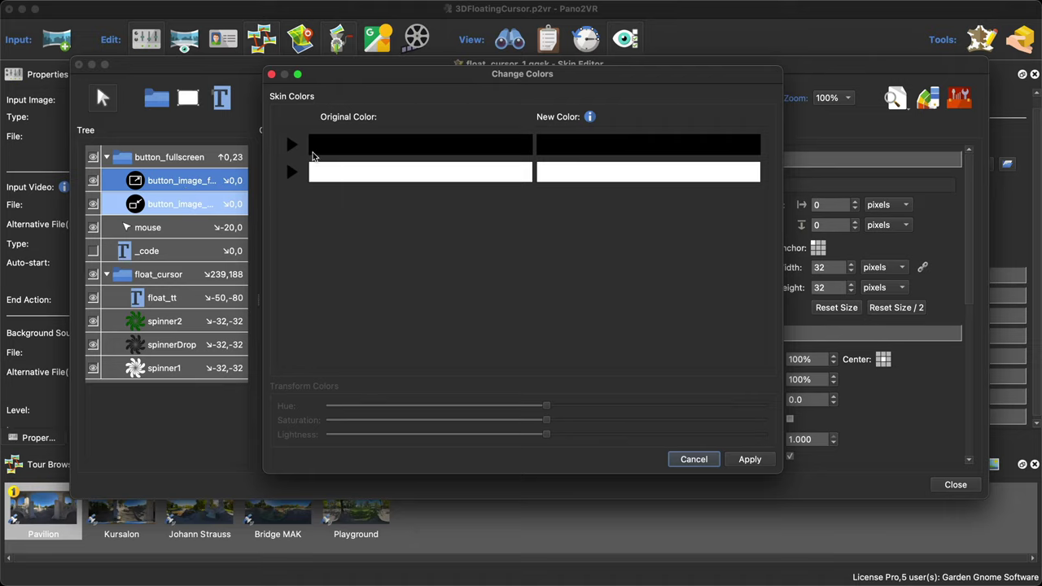
click(291, 145)
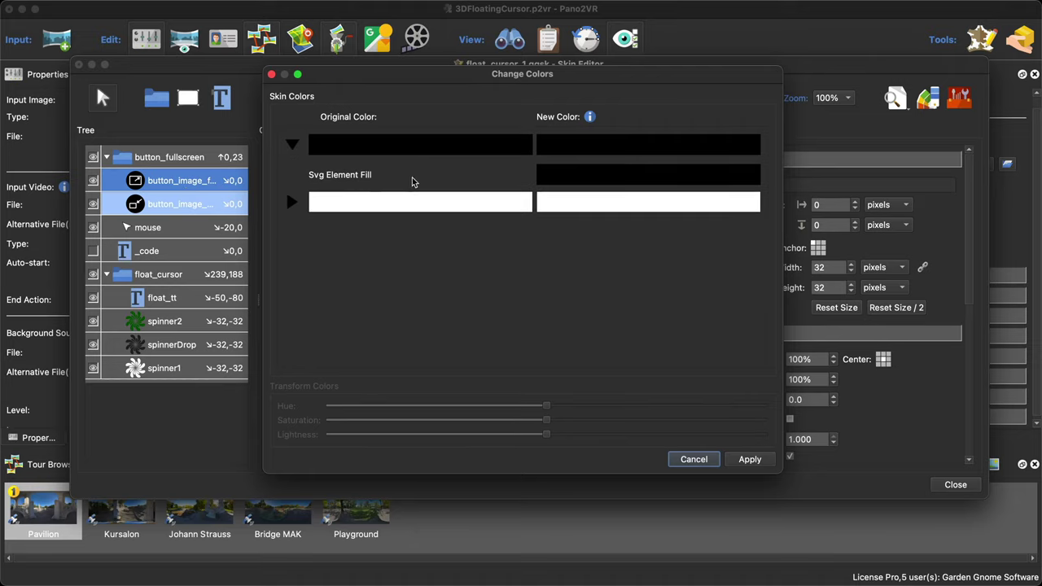
click(616, 187)
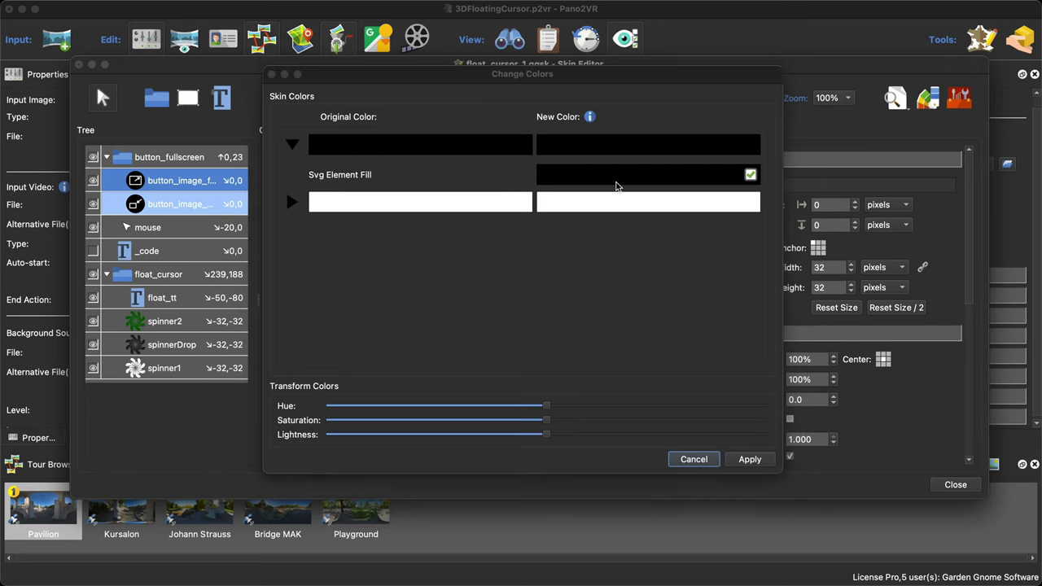
double_click(660, 353)
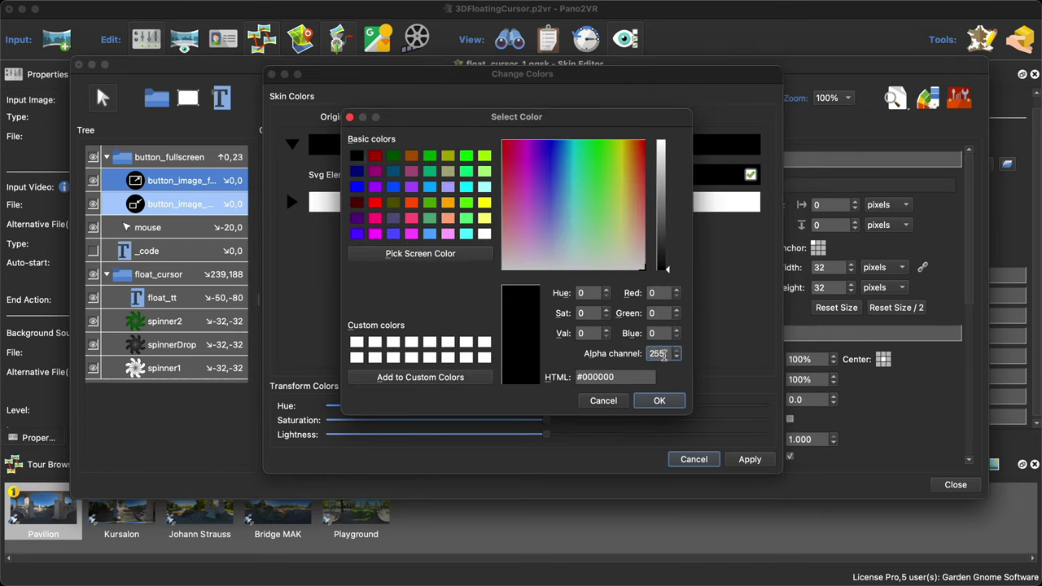
text(0)
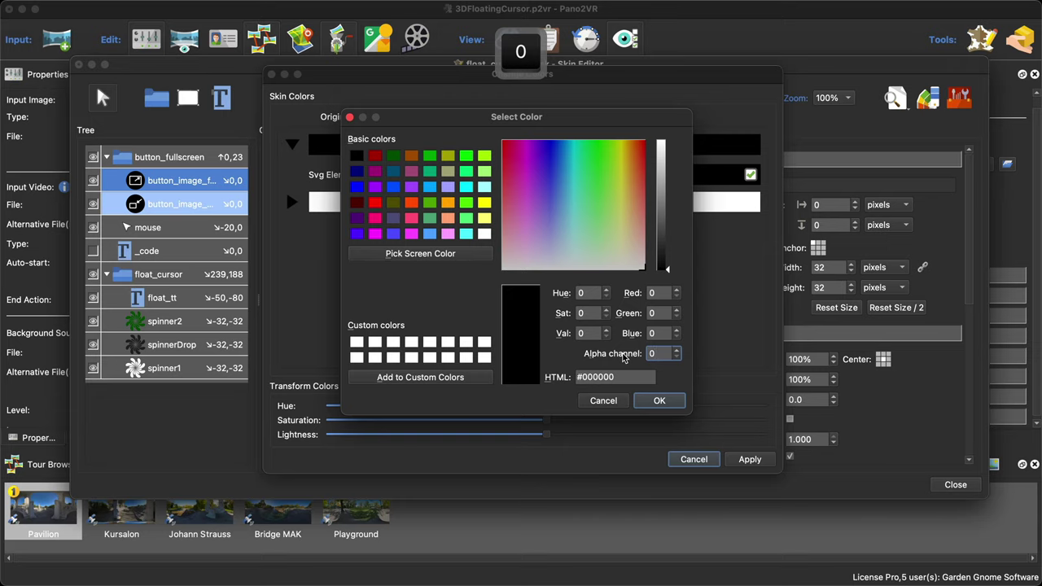
click(658, 402)
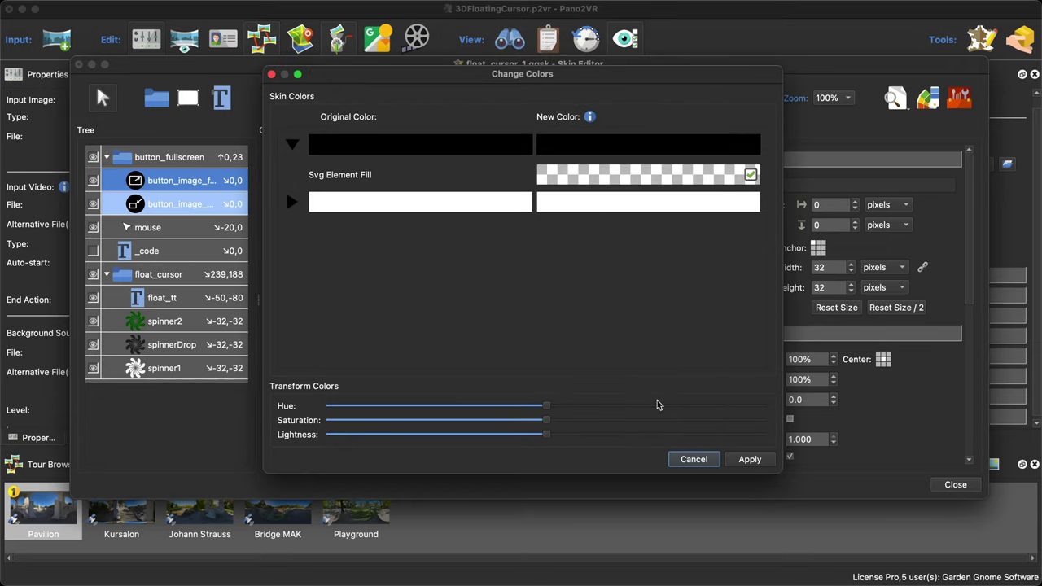
Change the white SVG fill of both fullscreen button images to red #ff0000, apply the colors, and deselect the elements
click(292, 201)
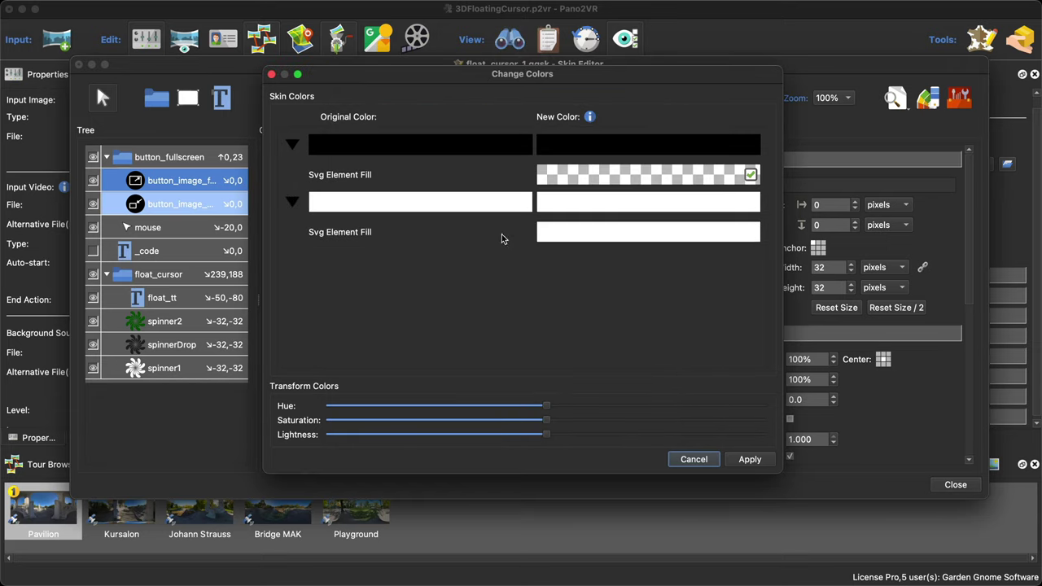
click(579, 233)
click(374, 203)
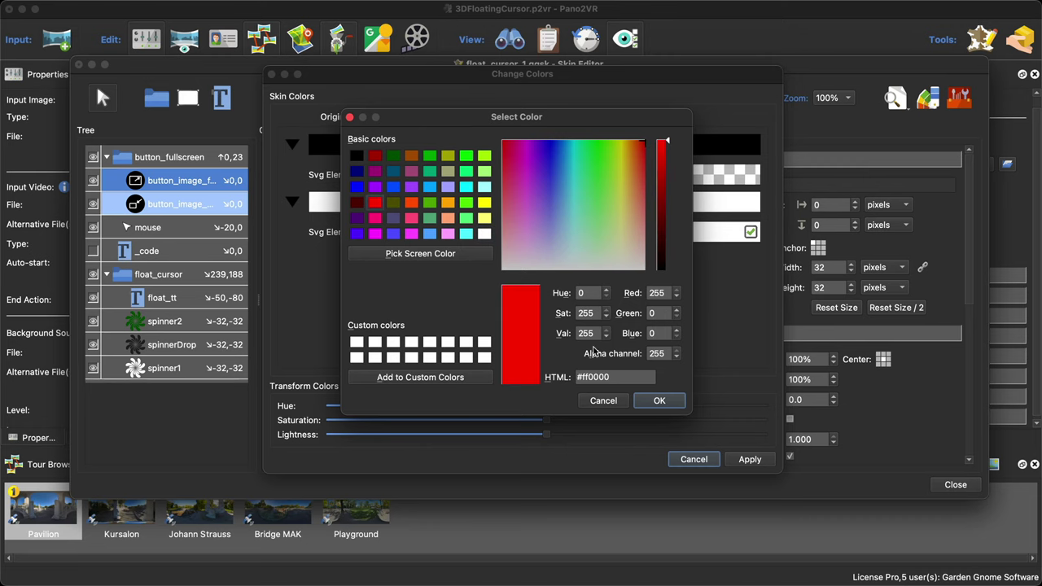
click(660, 400)
click(749, 459)
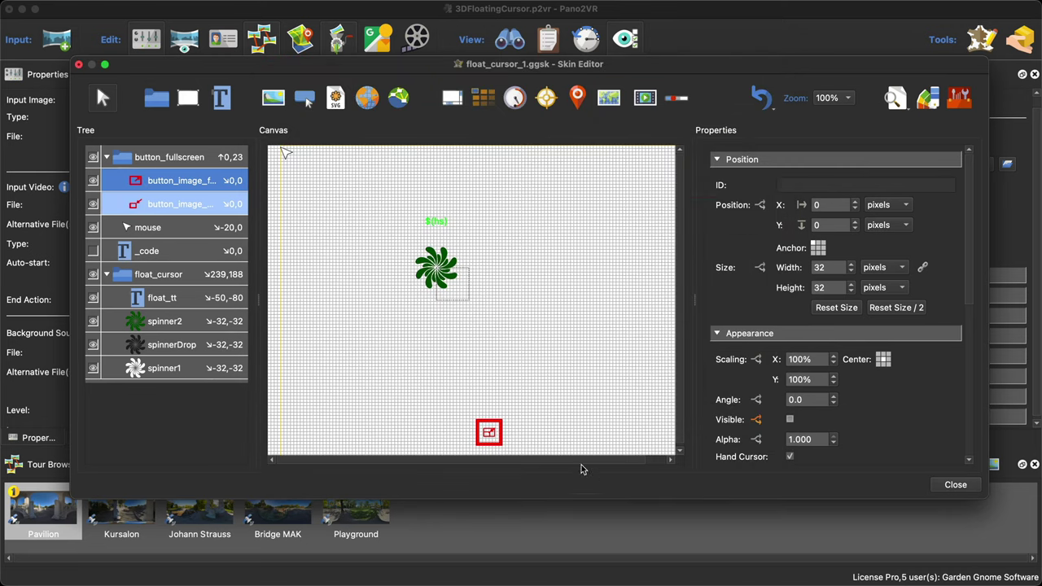
click(558, 433)
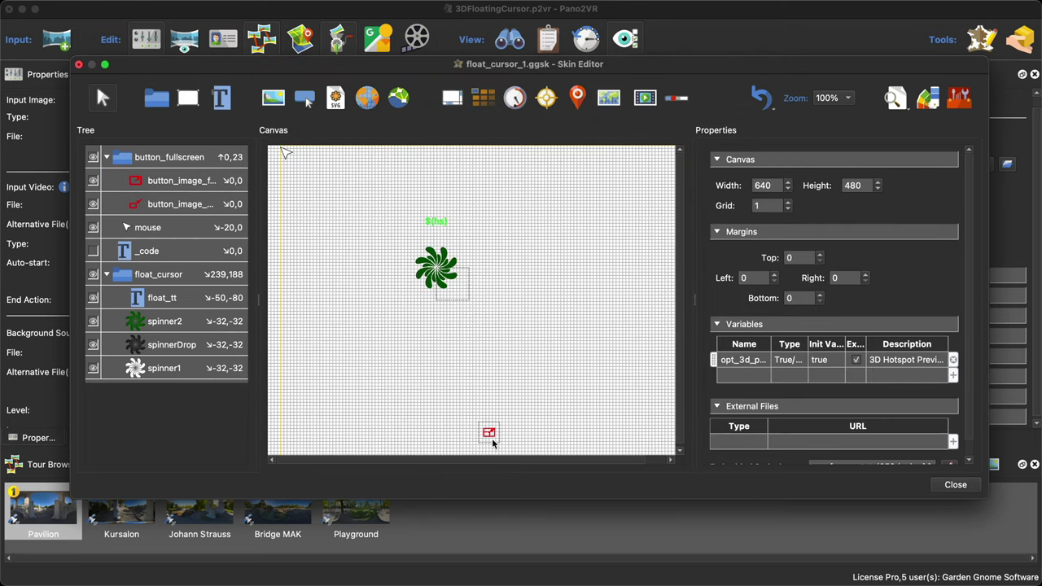
Close the skin with its changes saved, generate the output to check it in the browser, and close the browser window
click(952, 484)
click(617, 295)
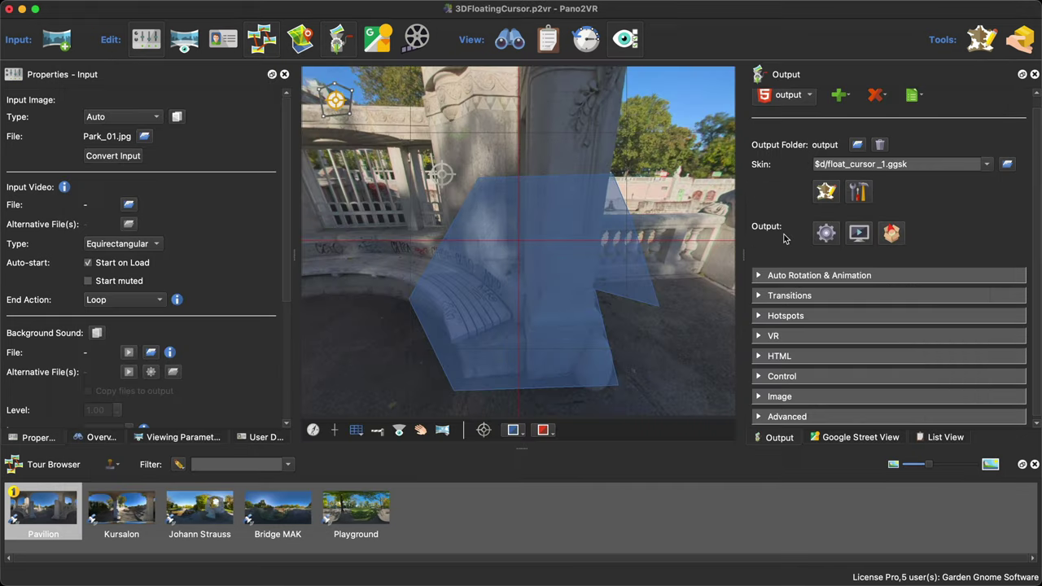
click(822, 238)
click(621, 307)
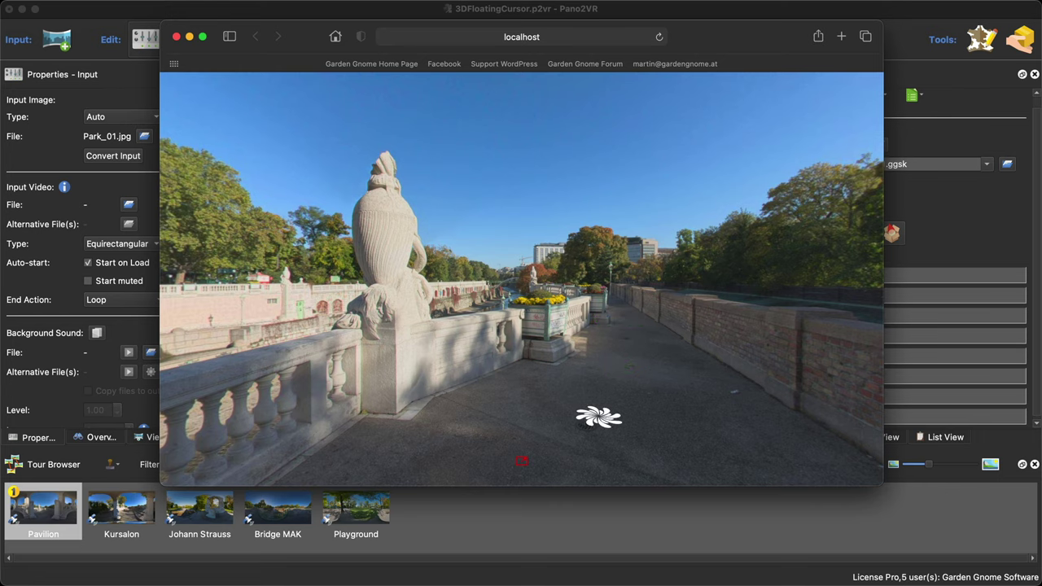
click(176, 36)
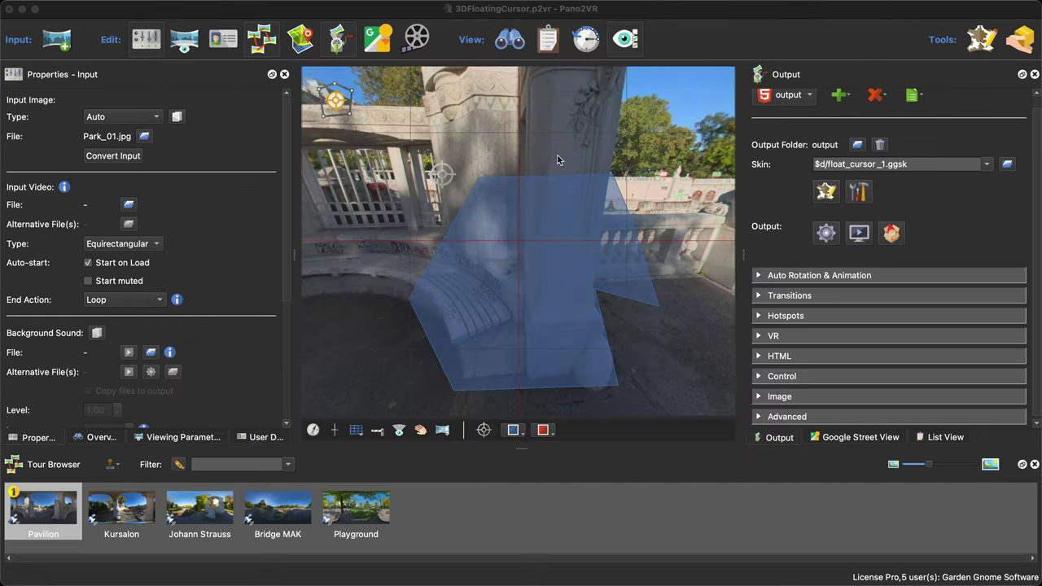